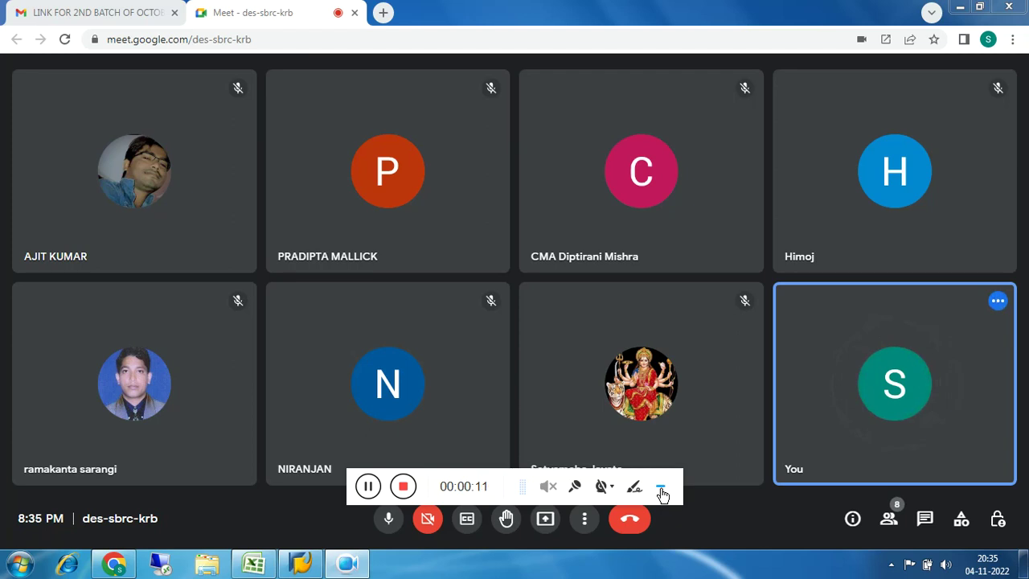
# Step: Share the entire screen in the Google Meet call and hide the screen-sharing notice
pyautogui.click(661, 489)
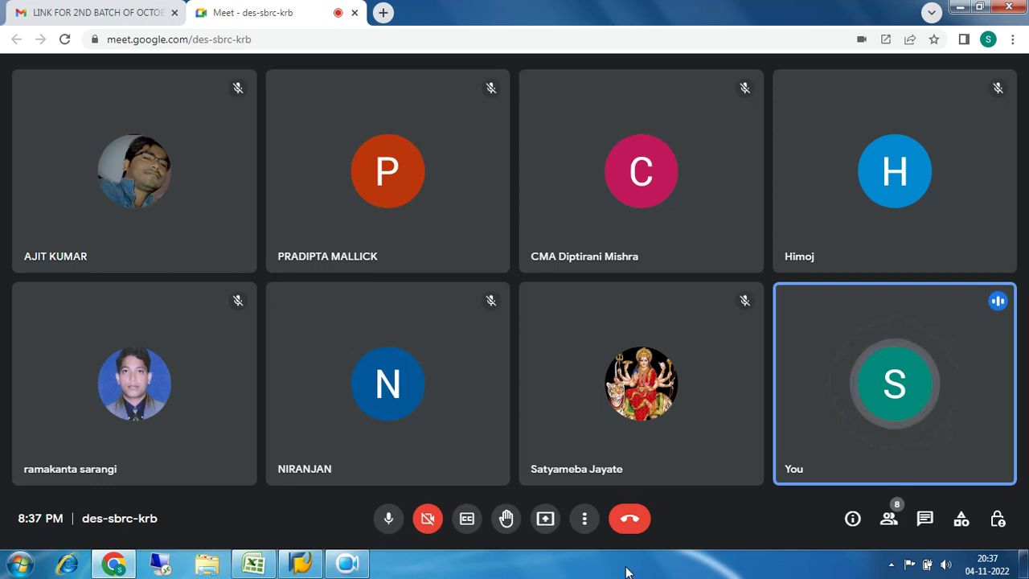
pyautogui.click(546, 521)
pyautogui.click(596, 413)
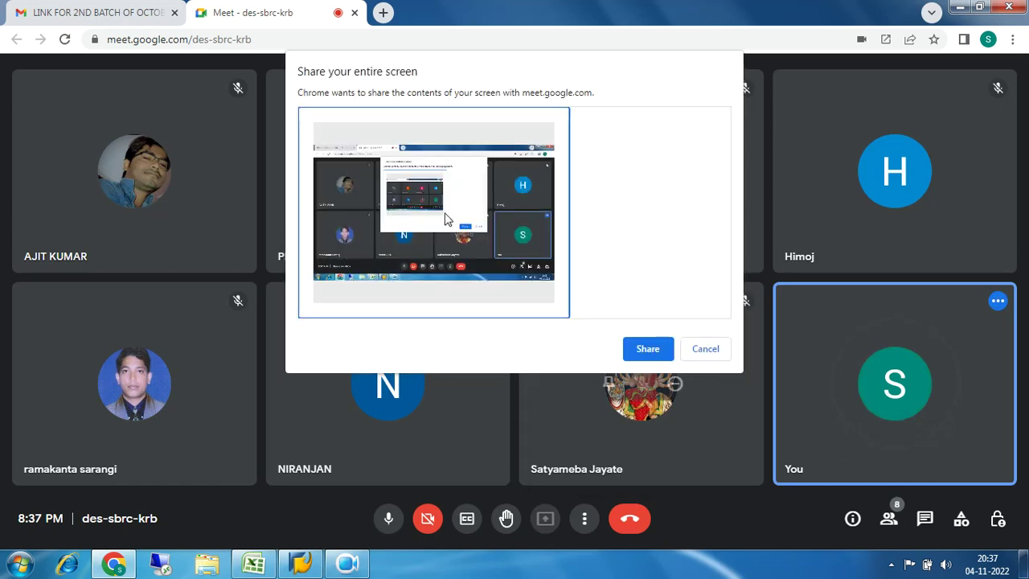
pyautogui.click(648, 349)
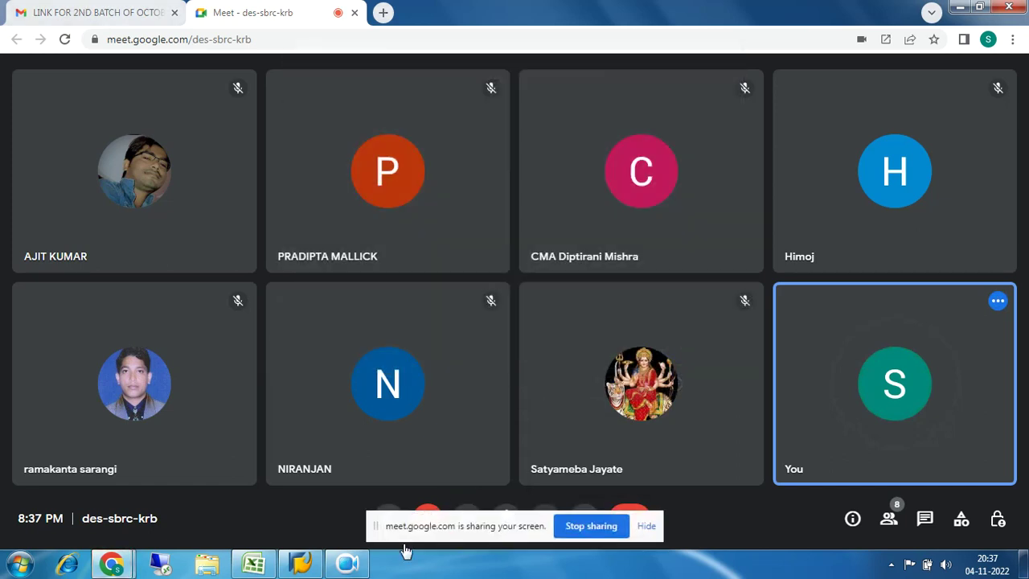
pyautogui.click(648, 528)
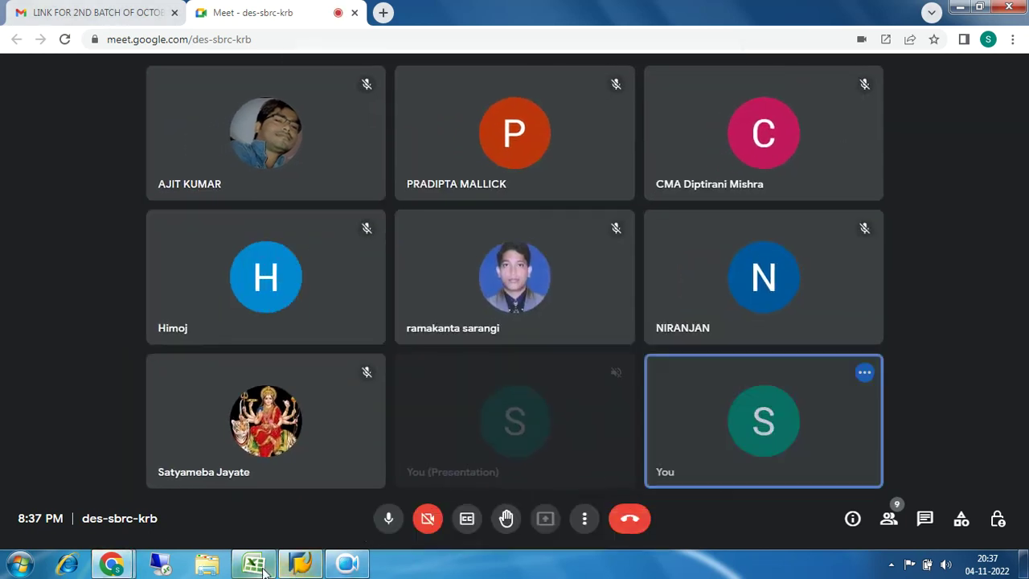
# Step: Switch to the VENDOR DOCUMENTS workbook in Excel and review today's agenda, focusing on the item about blocking GL accounts
pyautogui.click(272, 569)
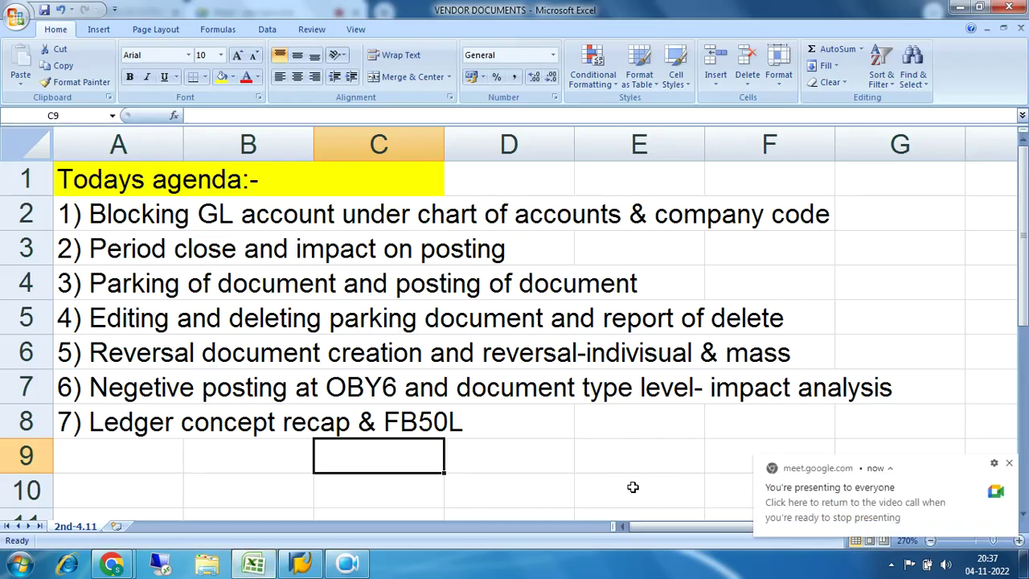
pyautogui.click(1009, 463)
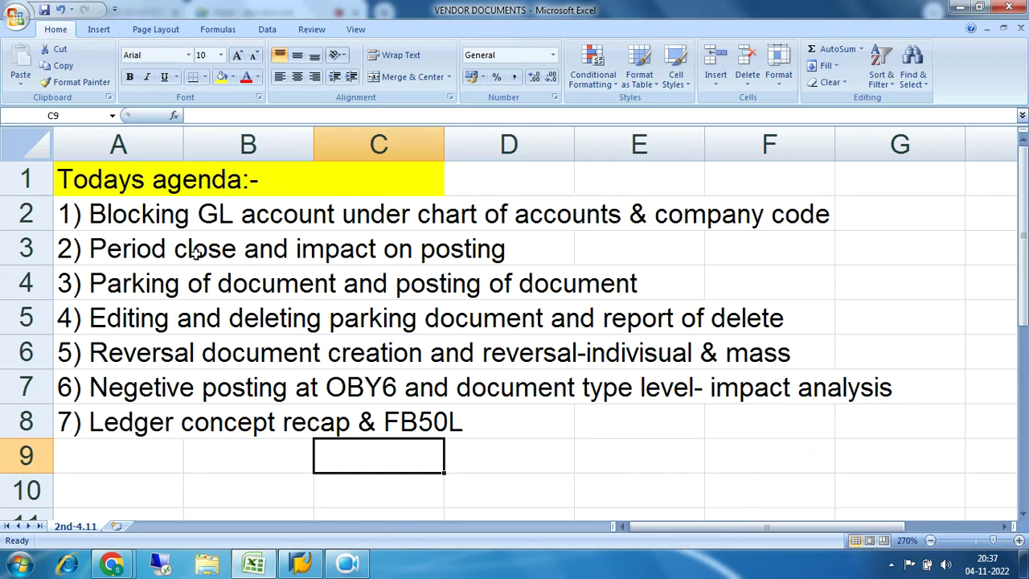
pyautogui.click(292, 465)
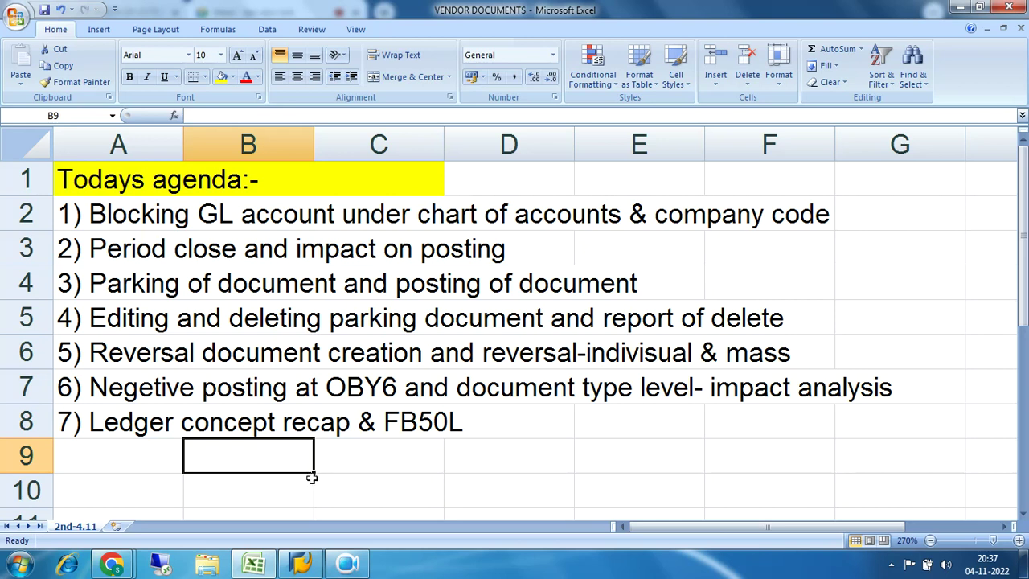
pyautogui.moveTo(112, 187); pyautogui.dragTo(326, 191)
pyautogui.click(97, 215)
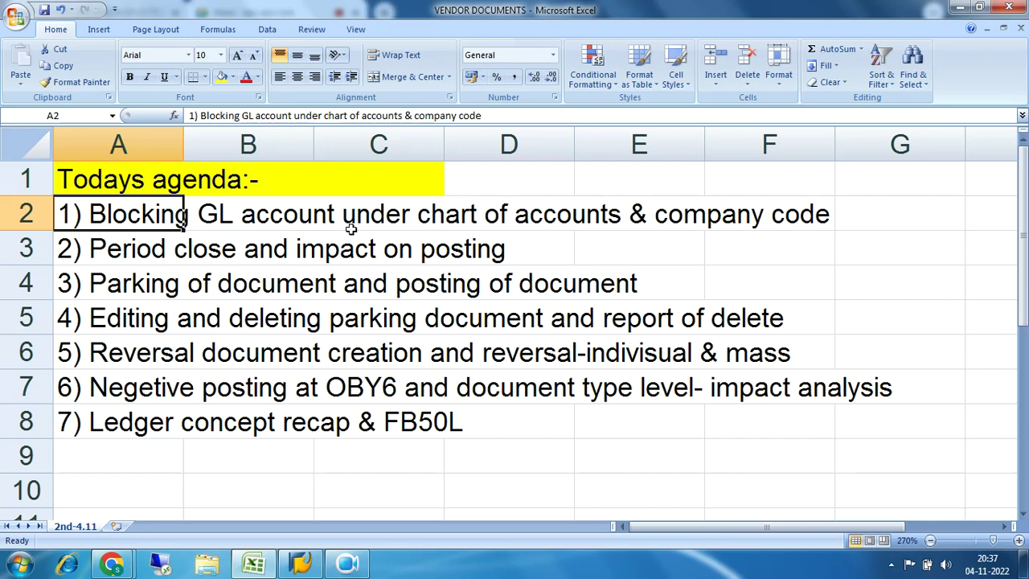
pyautogui.click(419, 221)
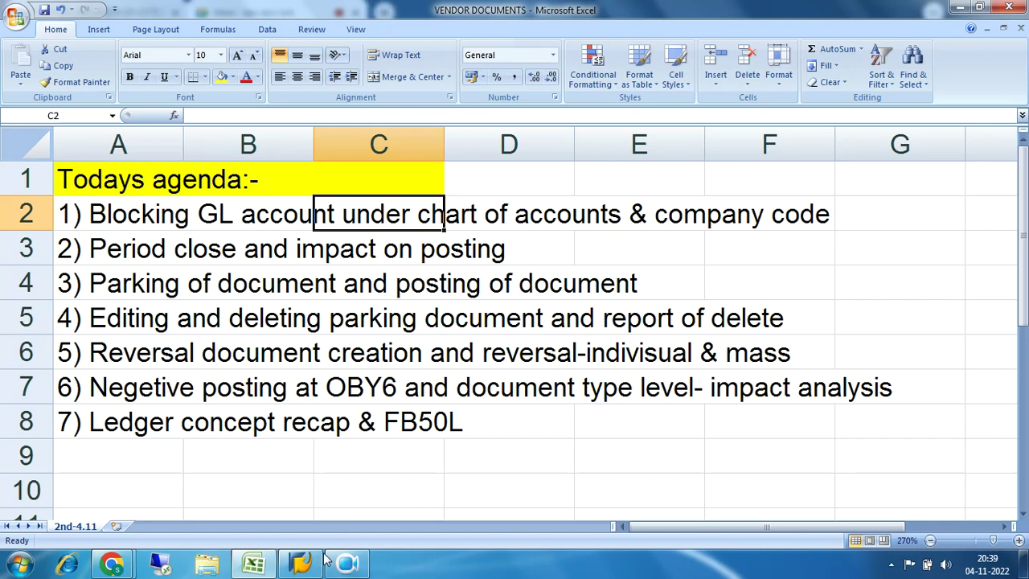
# Step: Switch to SAP Logon and log on to the ECC FUNCTIONAL system with the saved user ID and the account password
pyautogui.click(301, 563)
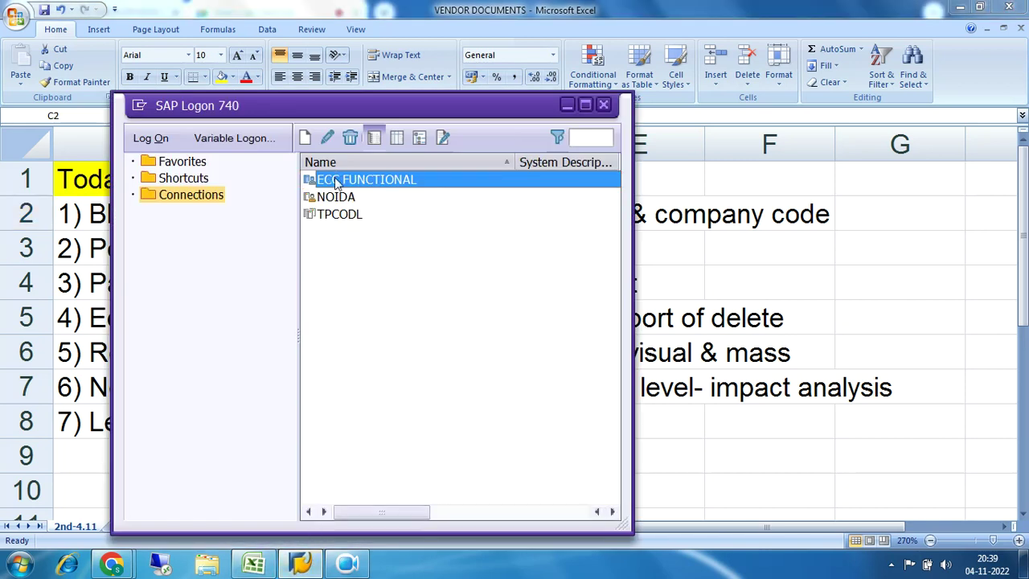
pyautogui.doubleClick(336, 183)
pyautogui.press('BackSpace')
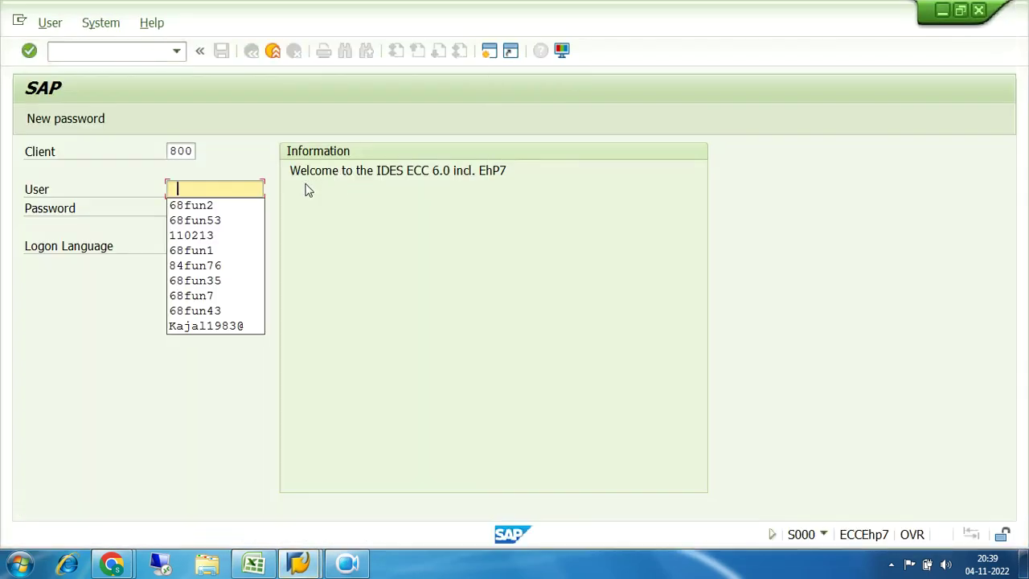
pyautogui.click(259, 206)
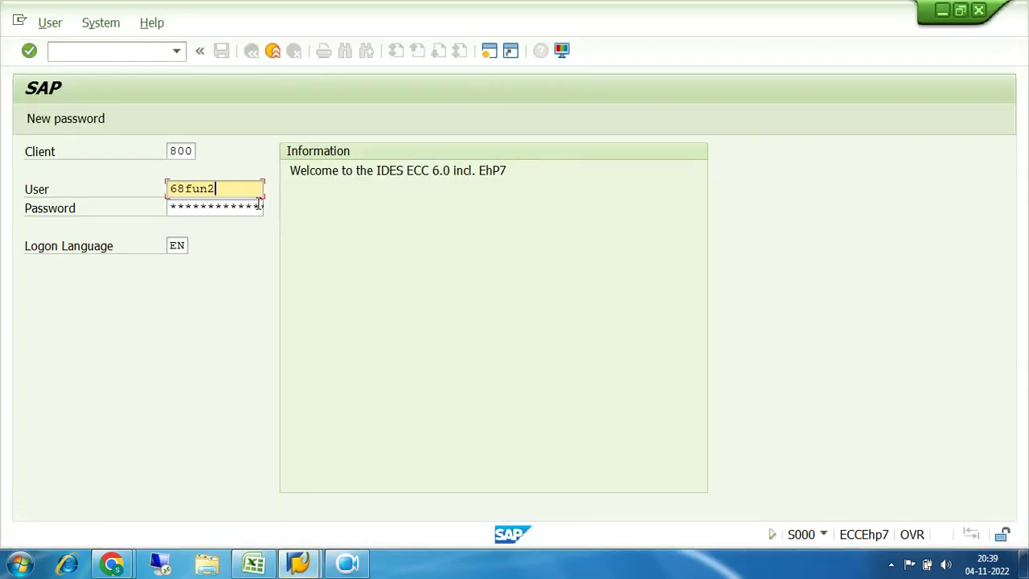
pyautogui.press('Tab')
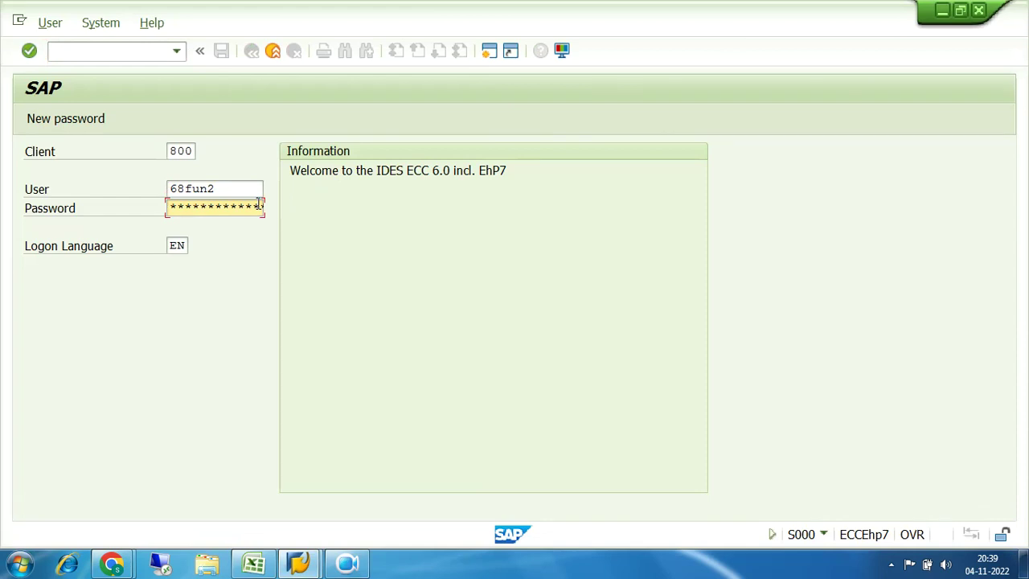
pyautogui.write('***********')
pyautogui.press('Return')
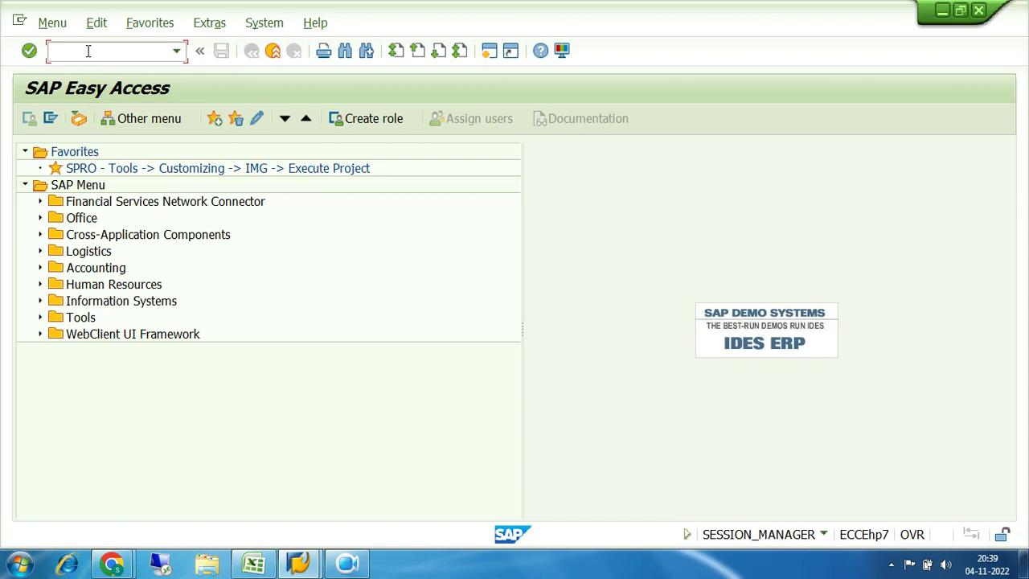
# Step: Start transaction FS00 and list the G/L accounts with their delete/lock flags in company code 7200
pyautogui.write('fs00')
pyautogui.press('Return')
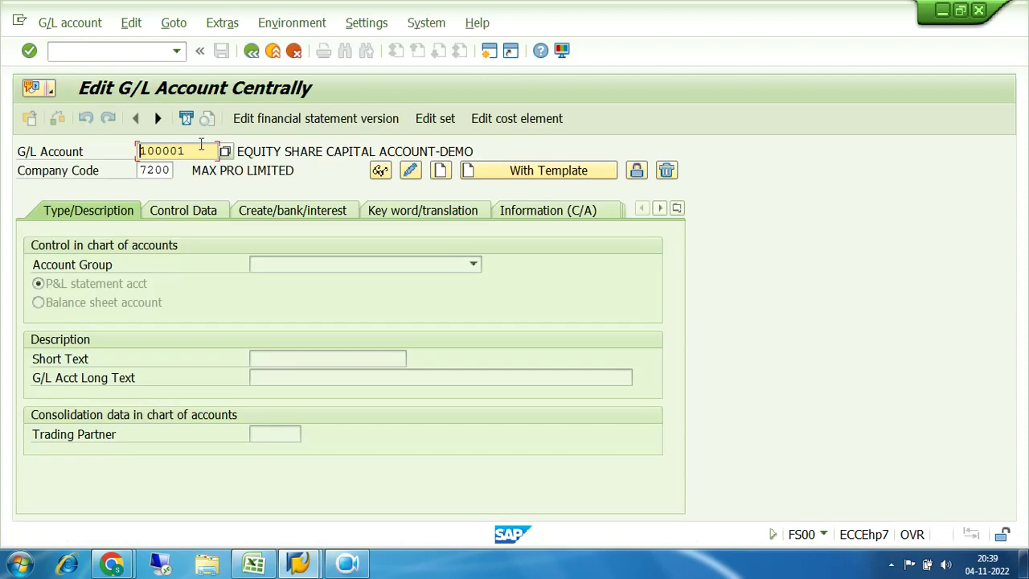
pyautogui.press('Tab')
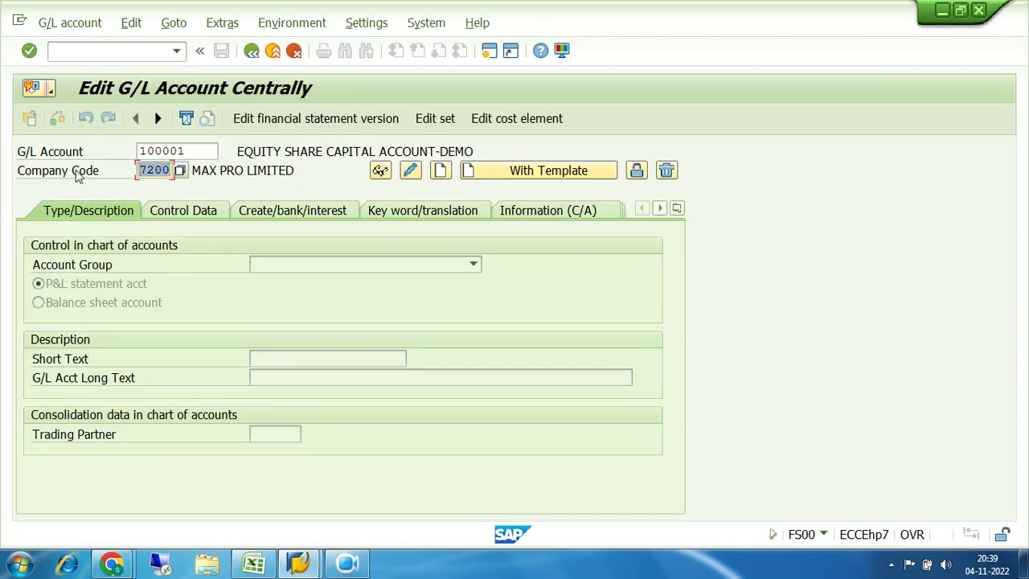
pyautogui.click(200, 152)
pyautogui.click(226, 151)
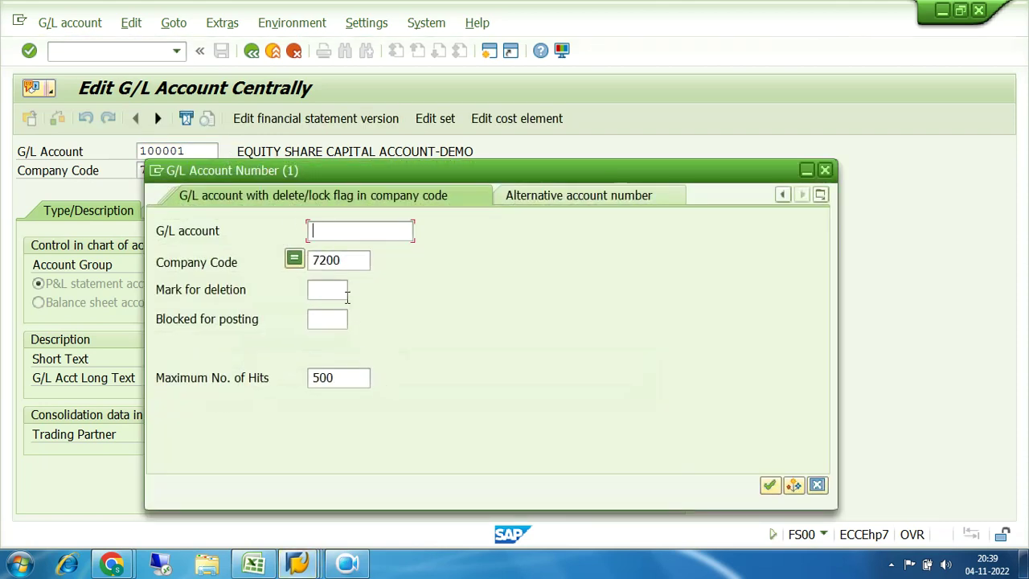
pyautogui.click(768, 486)
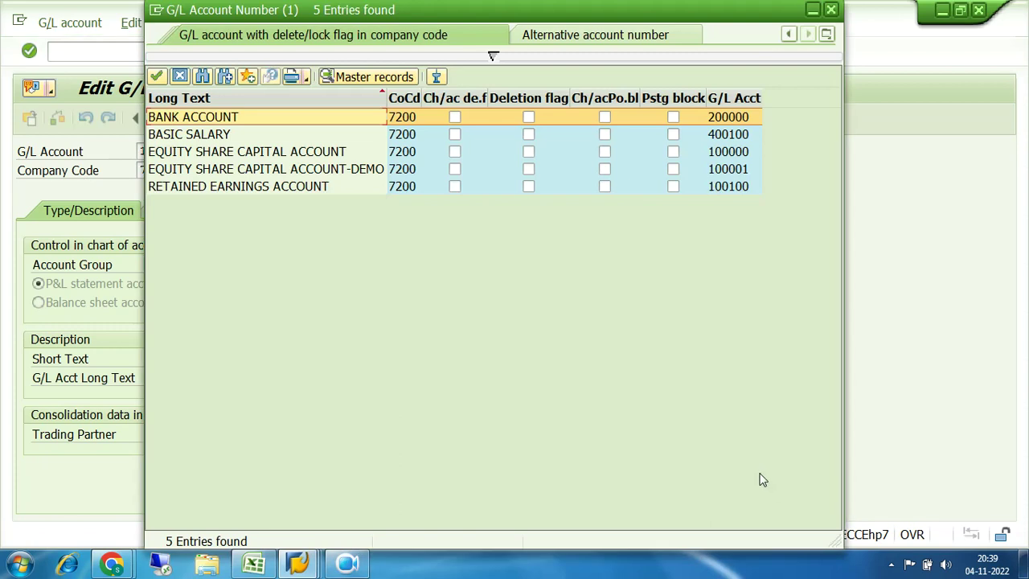
pyautogui.moveTo(470, 10); pyautogui.dragTo(524, 45)
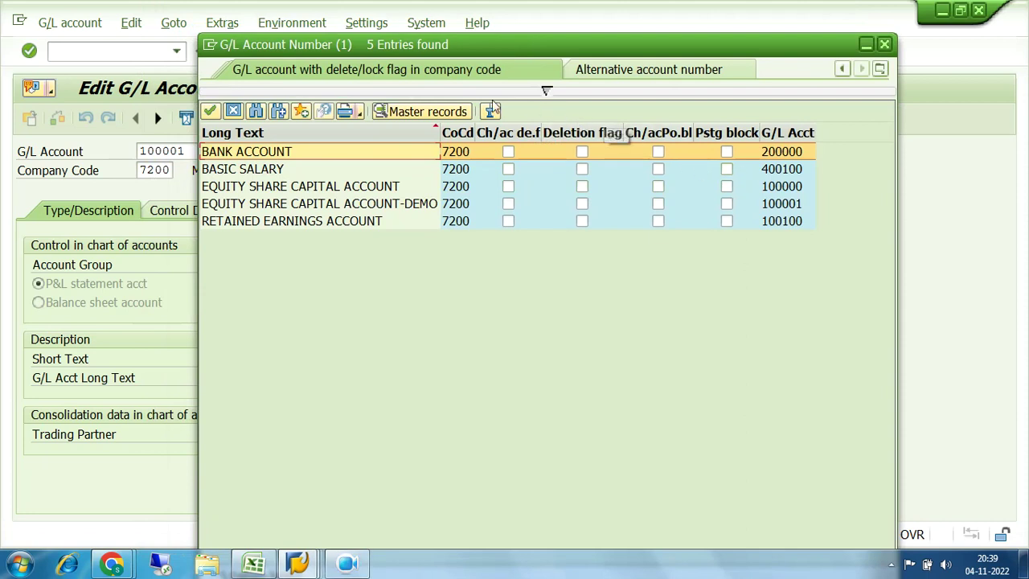
# Step: Search the G/L accounts by account number in company code 7200
pyautogui.click(882, 70)
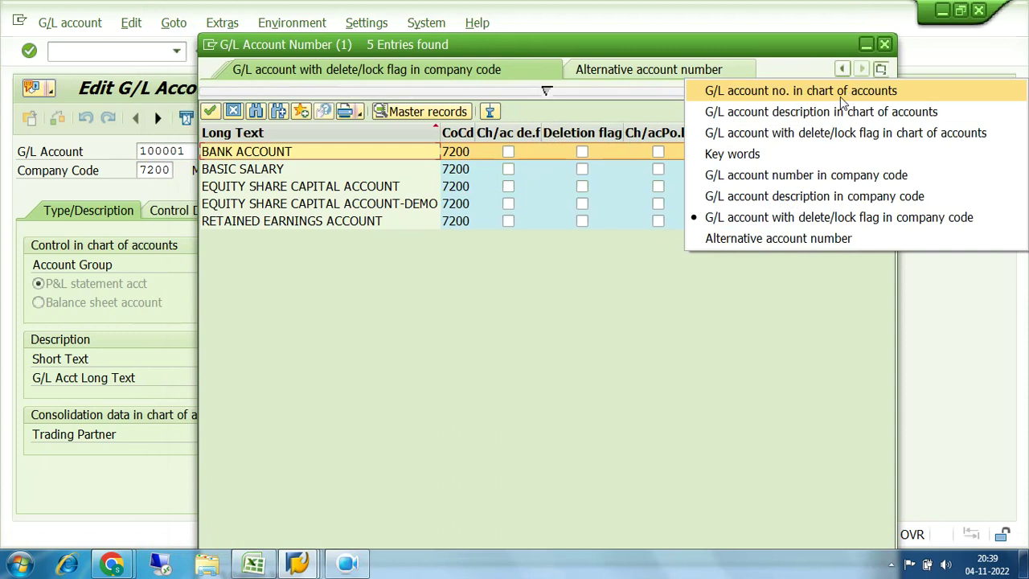
pyautogui.click(803, 177)
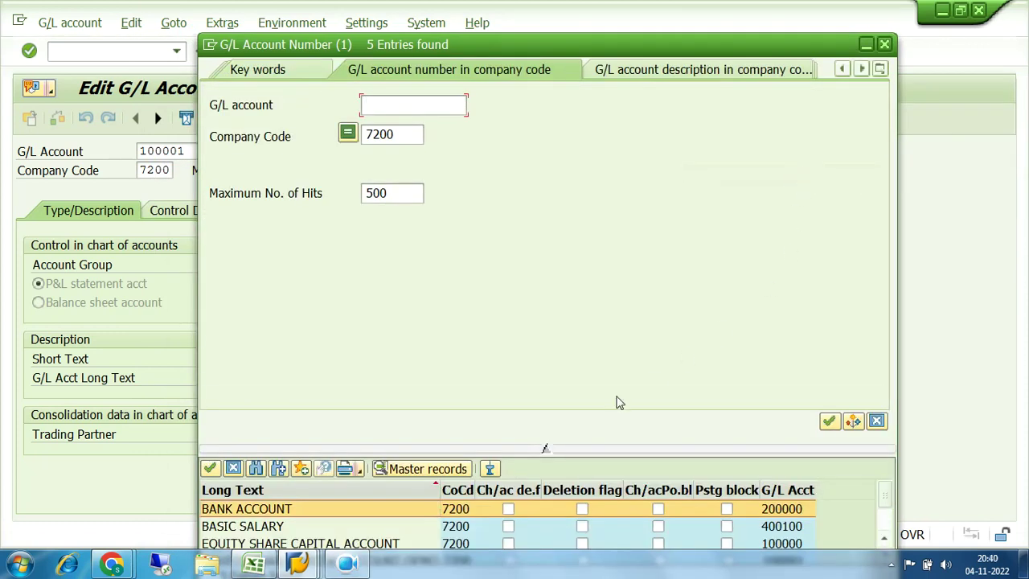
pyautogui.click(547, 448)
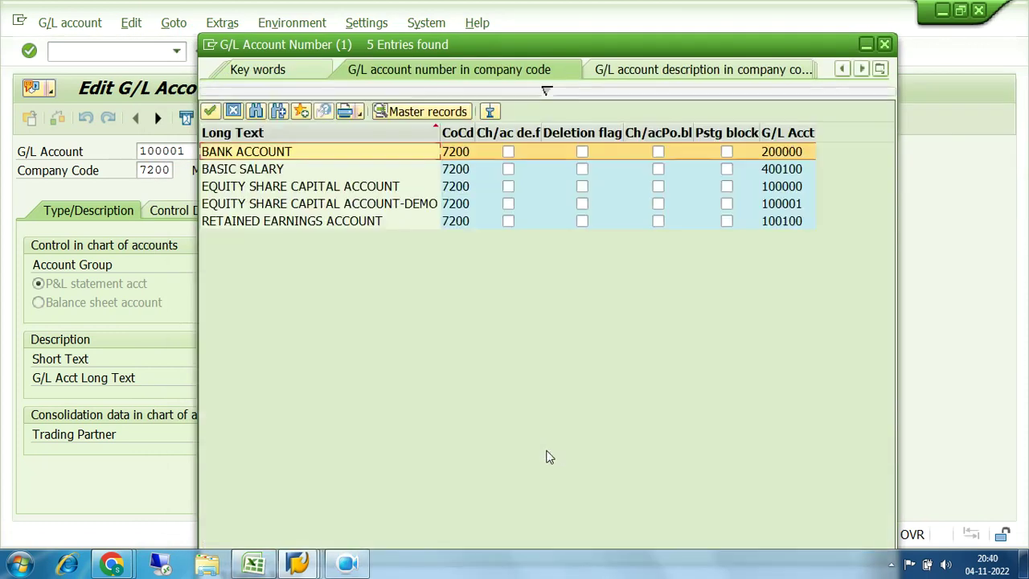
pyautogui.click(546, 91)
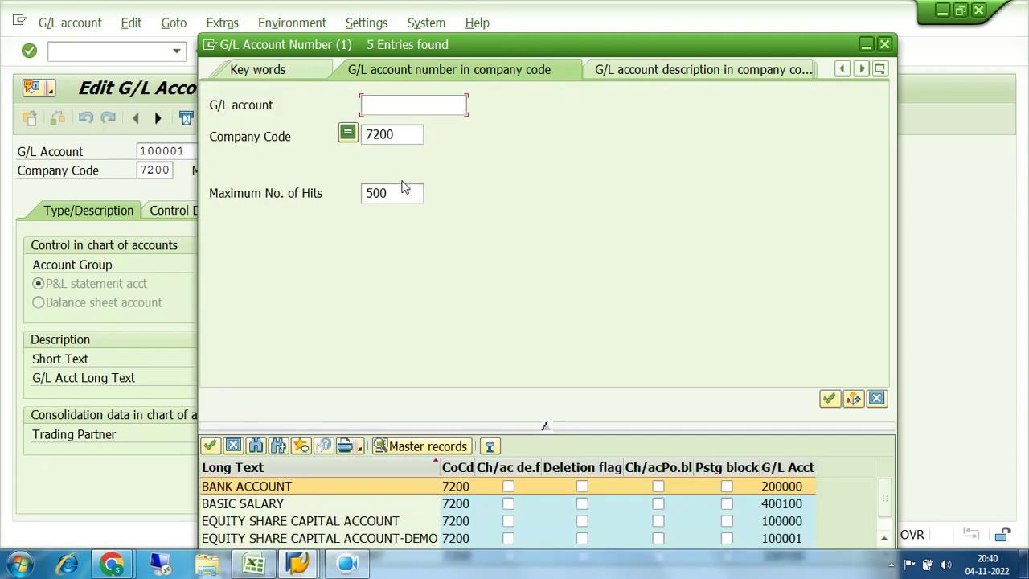
pyautogui.click(830, 399)
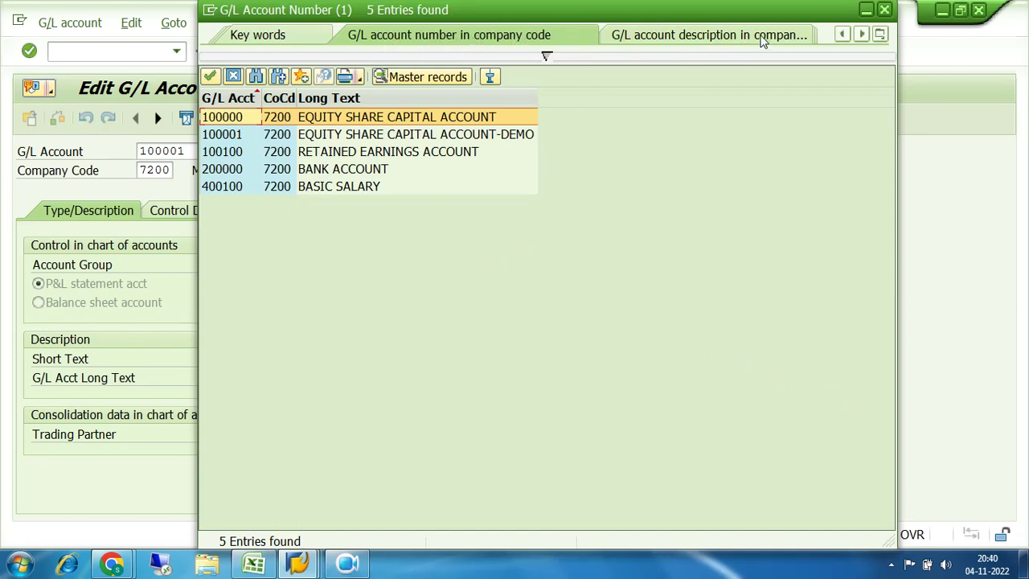
# Step: List company code 7200's G/L accounts by delete/lock flag again, check their posting blocks, and close the search
pyautogui.click(881, 36)
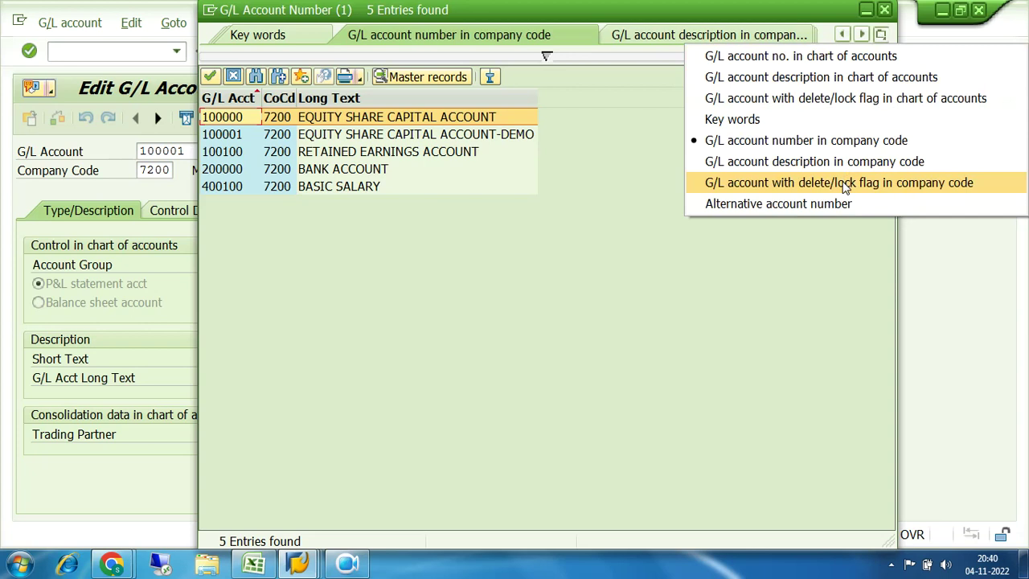
pyautogui.click(845, 186)
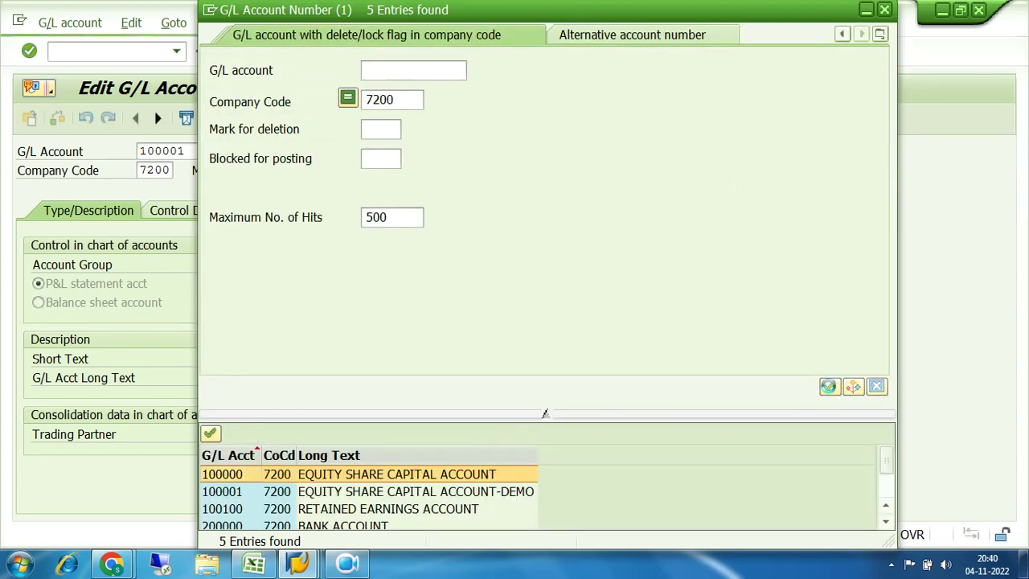
pyautogui.click(829, 387)
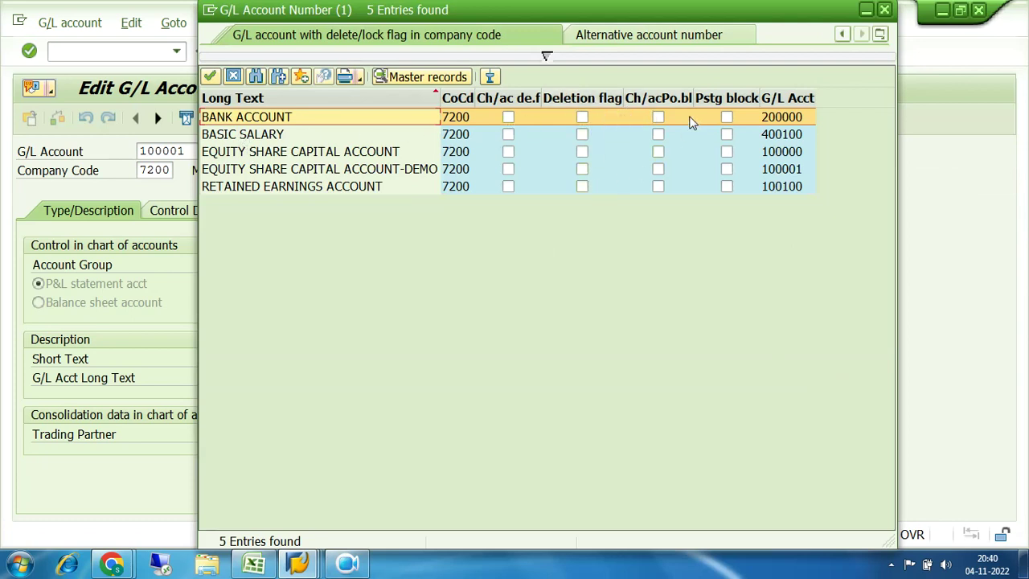
pyautogui.click(884, 9)
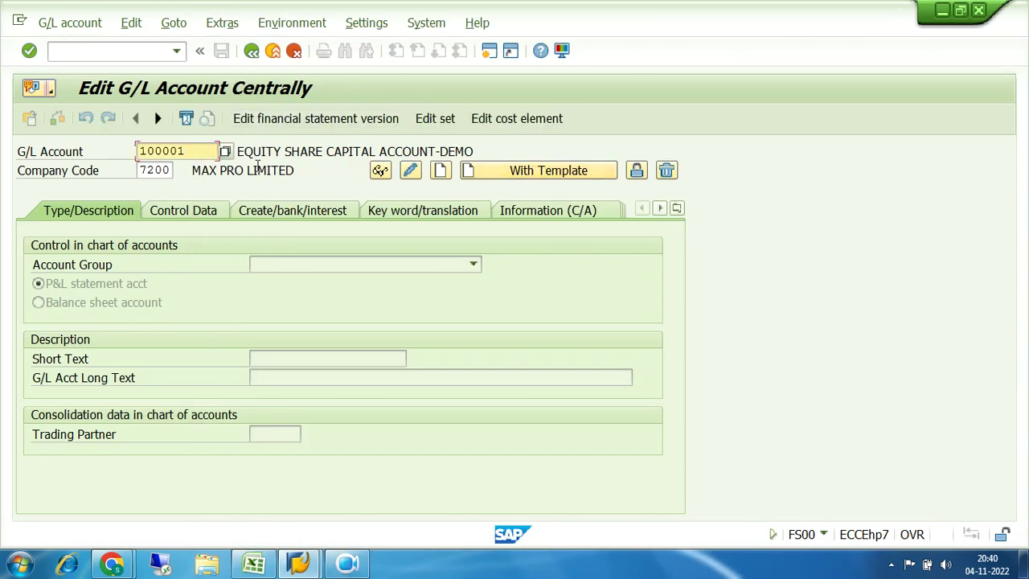
# Step: Open the block settings of the EQUITY SHARE CAPITAL ACCOUNT-DEMO G/L account in company code 7200
pyautogui.moveTo(243, 152); pyautogui.dragTo(476, 151)
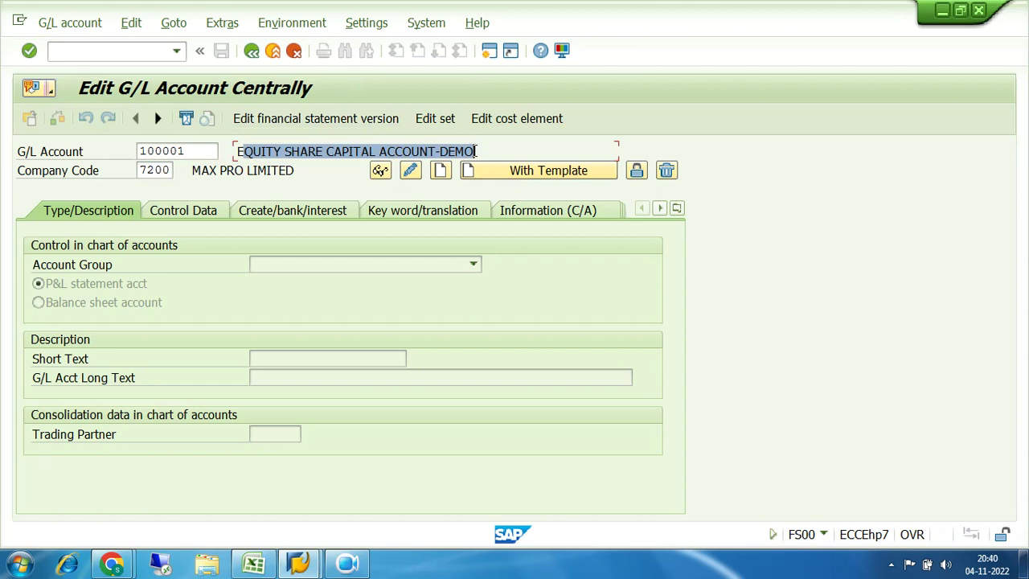
pyautogui.moveTo(238, 151); pyautogui.dragTo(476, 151)
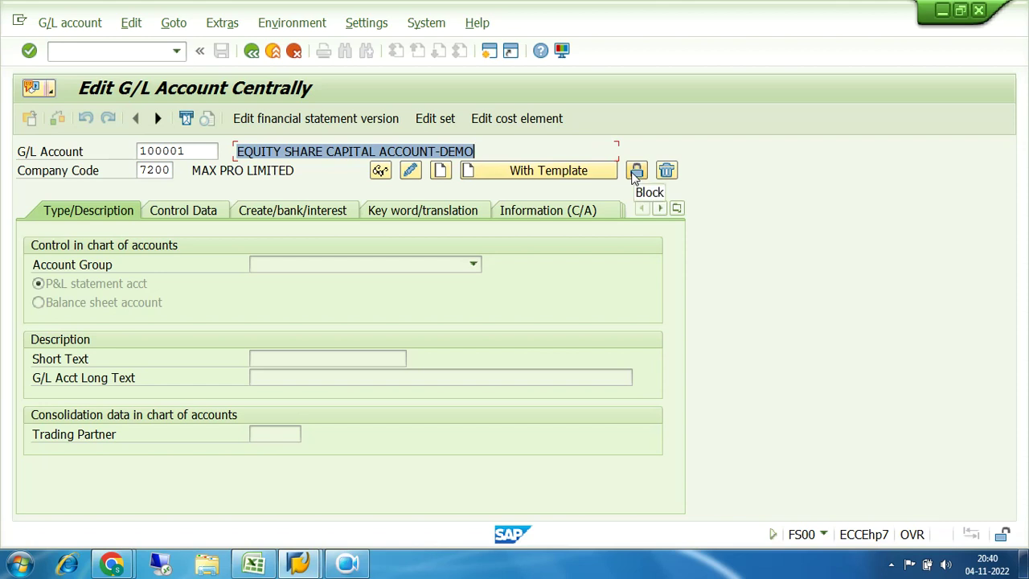
pyautogui.click(636, 173)
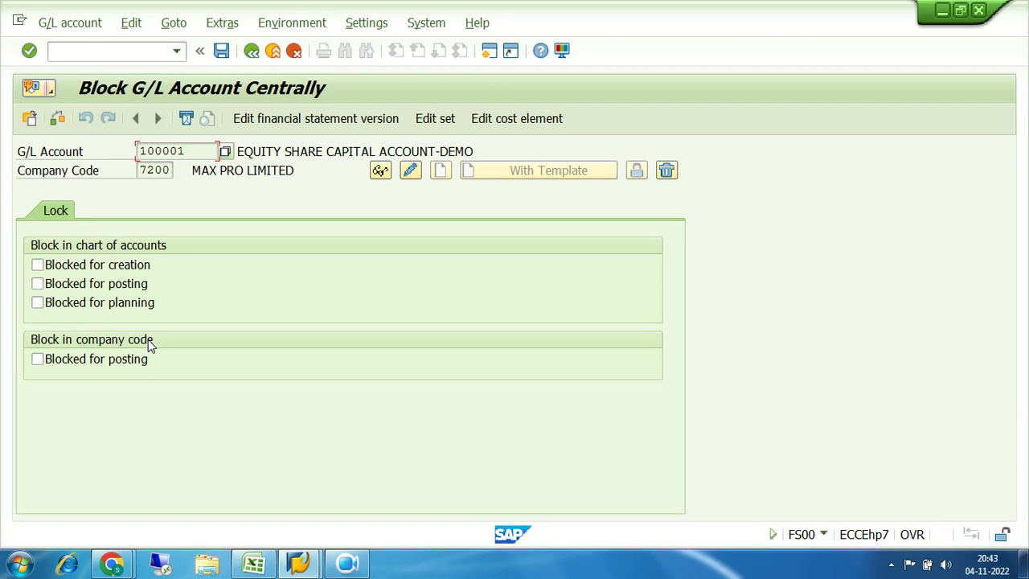
# Step: Try the creation, posting and planning blocks in the chart of accounts and clear all three again
pyautogui.click(37, 266)
pyautogui.click(37, 284)
pyautogui.click(37, 302)
pyautogui.click(37, 264)
pyautogui.click(38, 284)
pyautogui.click(37, 302)
# Step: Mark the G/L account as blocked for posting in company code 7200
pyautogui.click(38, 360)
pyautogui.moveTo(171, 171); pyautogui.dragTo(145, 177)
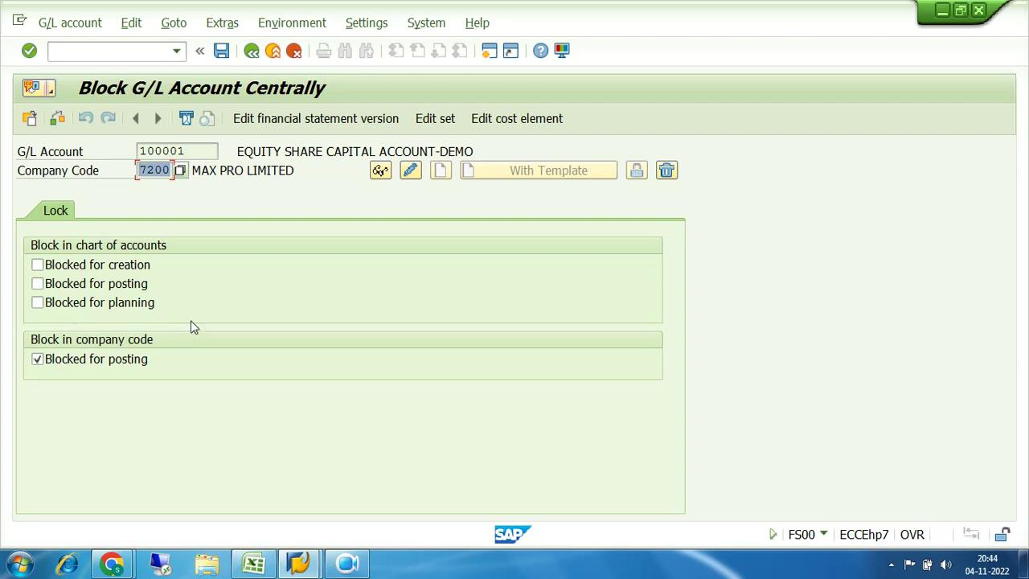
pyautogui.click(175, 170)
pyautogui.moveTo(175, 169); pyautogui.dragTo(153, 172)
# Step: Block the G/L account for creation, posting and planning in the chart of accounts, and save the block settings despite the warning
pyautogui.click(37, 265)
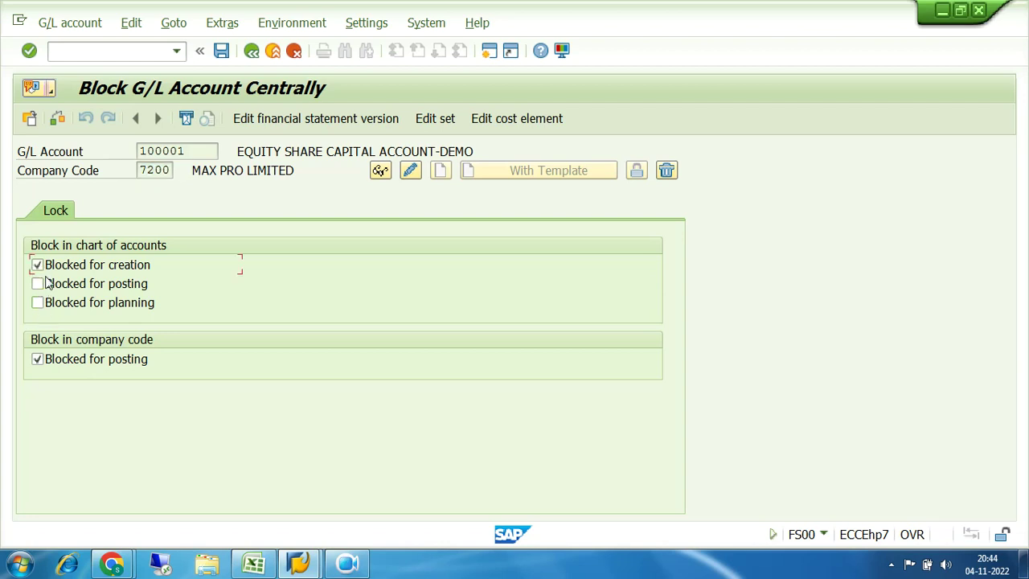
pyautogui.click(37, 283)
pyautogui.click(37, 303)
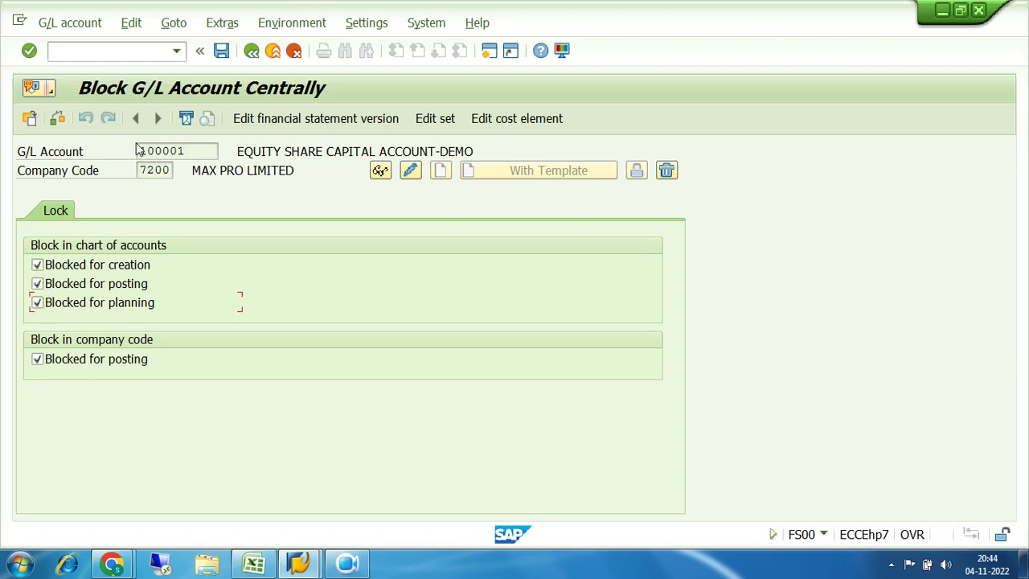
pyautogui.click(221, 52)
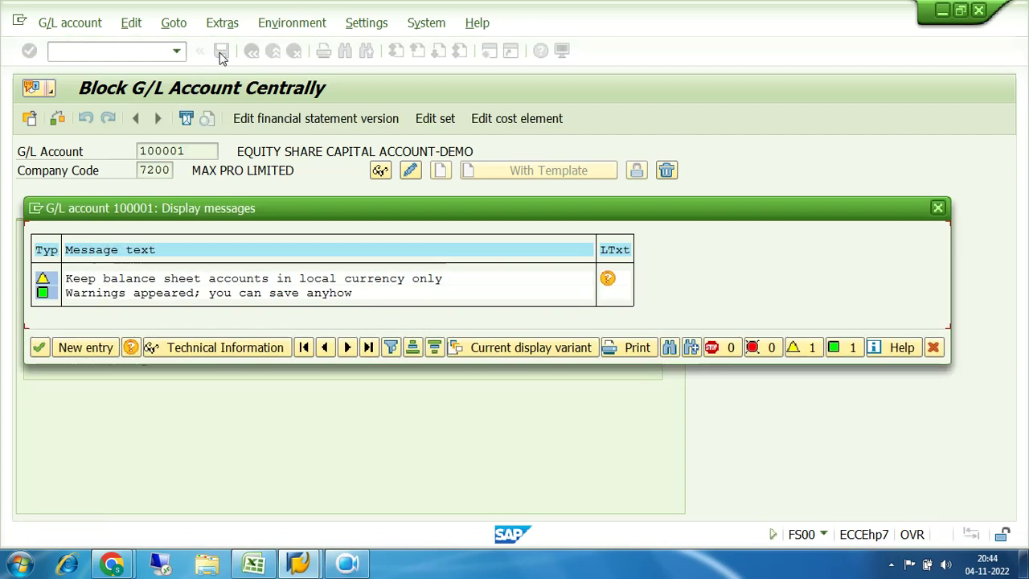
pyautogui.click(43, 347)
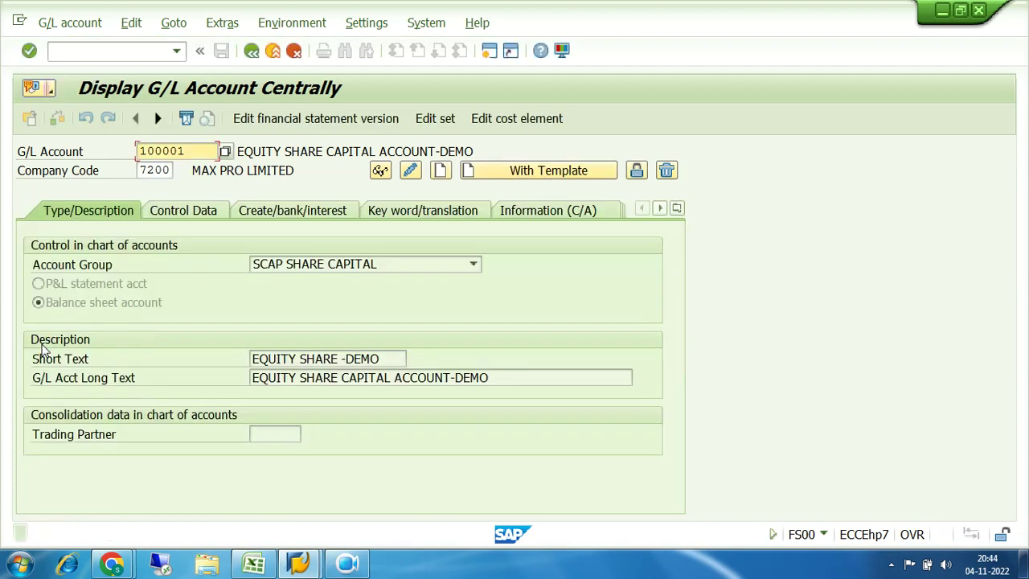
# Step: Start G/L document entry with transaction FB50 and confirm company code 7200
pyautogui.click(131, 52)
pyautogui.write('/nfb50')
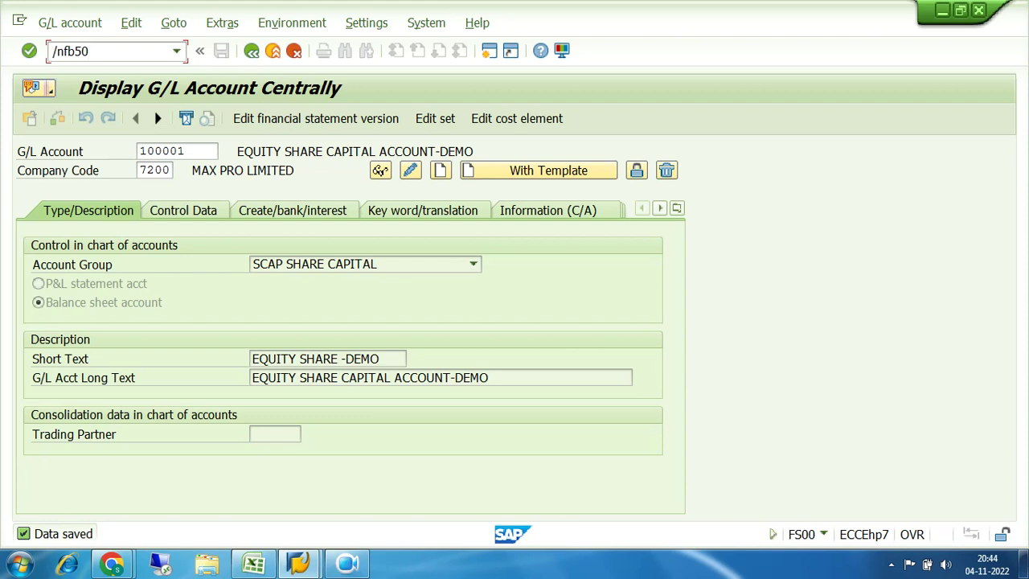
pyautogui.press('Return')
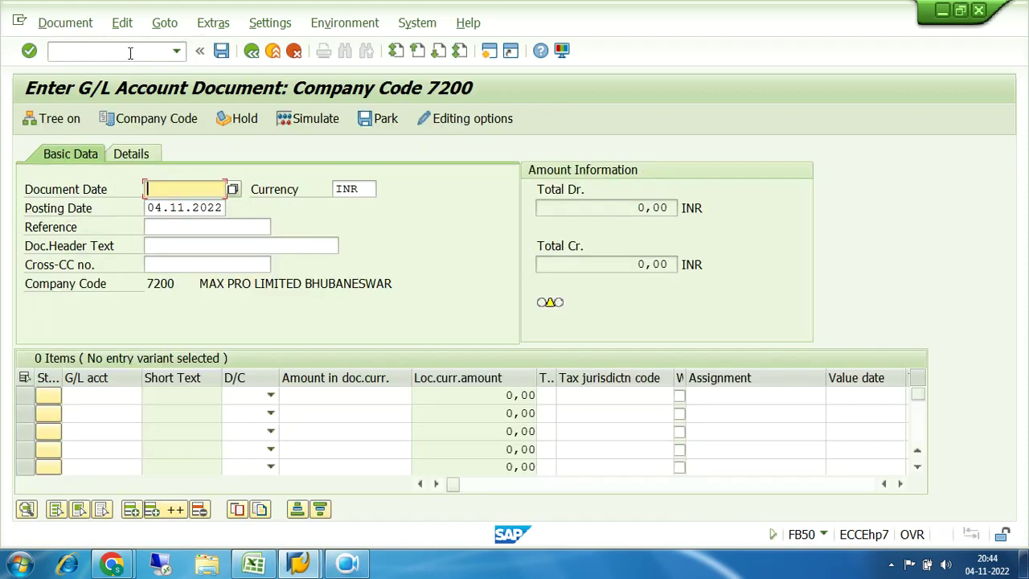
pyautogui.click(172, 283)
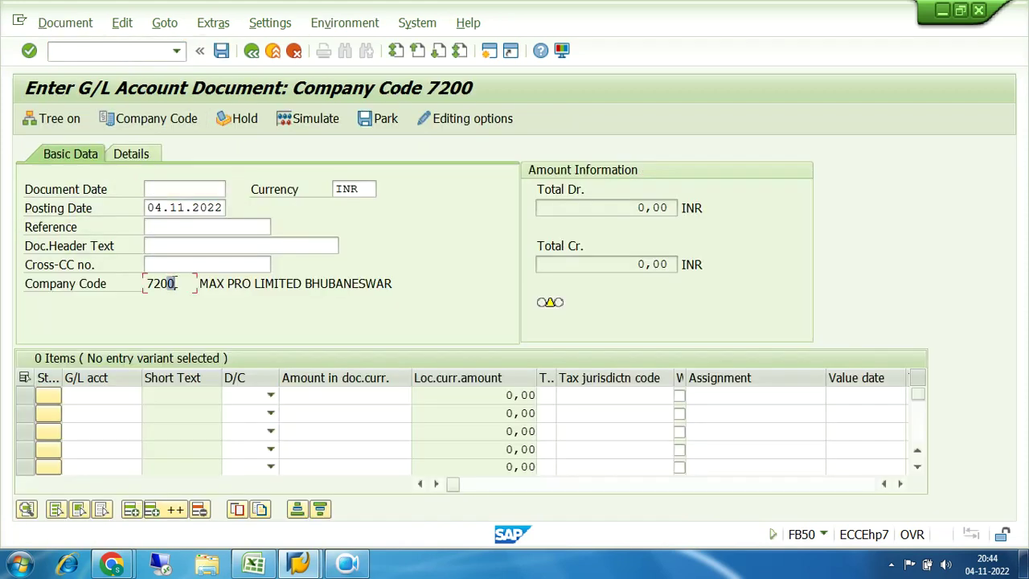
pyautogui.moveTo(173, 283); pyautogui.dragTo(135, 286)
pyautogui.click(152, 118)
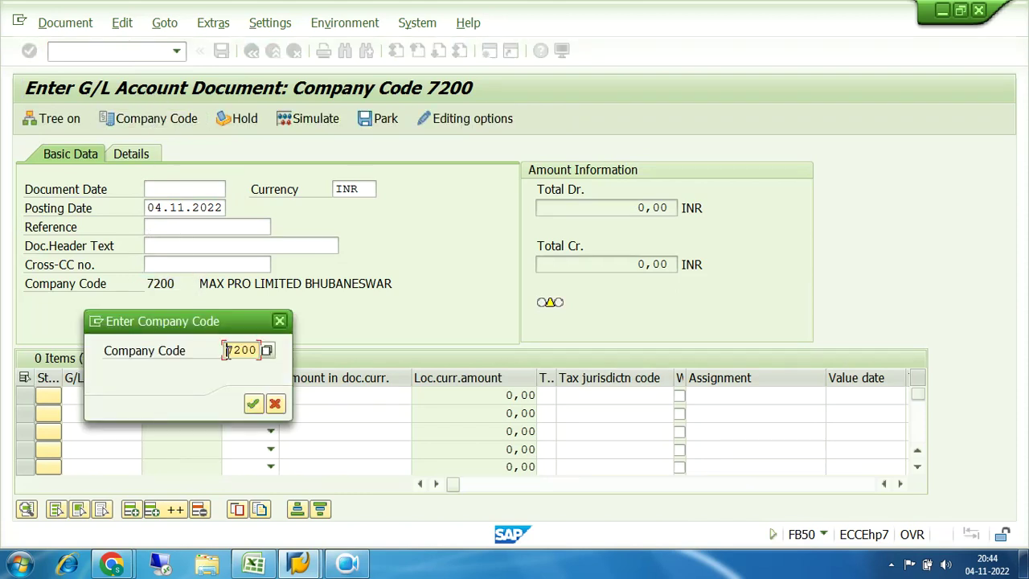
pyautogui.moveTo(228, 354); pyautogui.dragTo(265, 351)
pyautogui.click(253, 403)
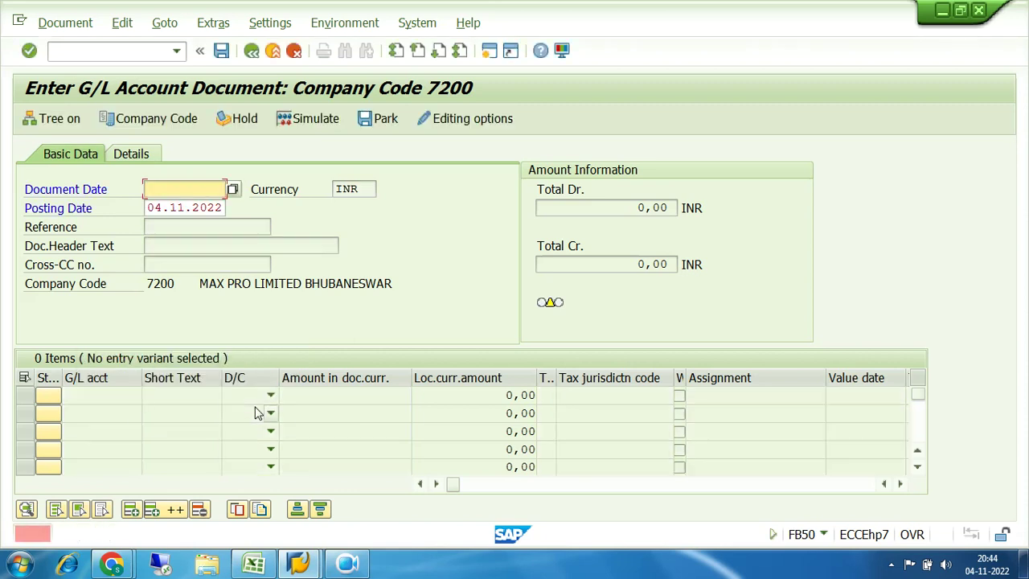
# Step: Set the document date to 02.11.2022 from the earlier entries and validate the document header
pyautogui.press('BackSpace')
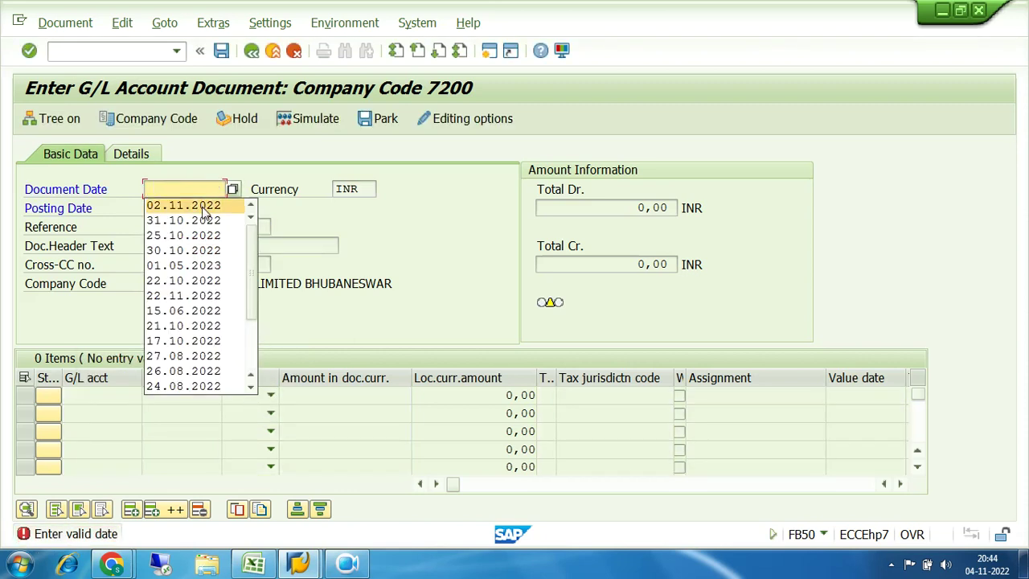
pyautogui.click(191, 205)
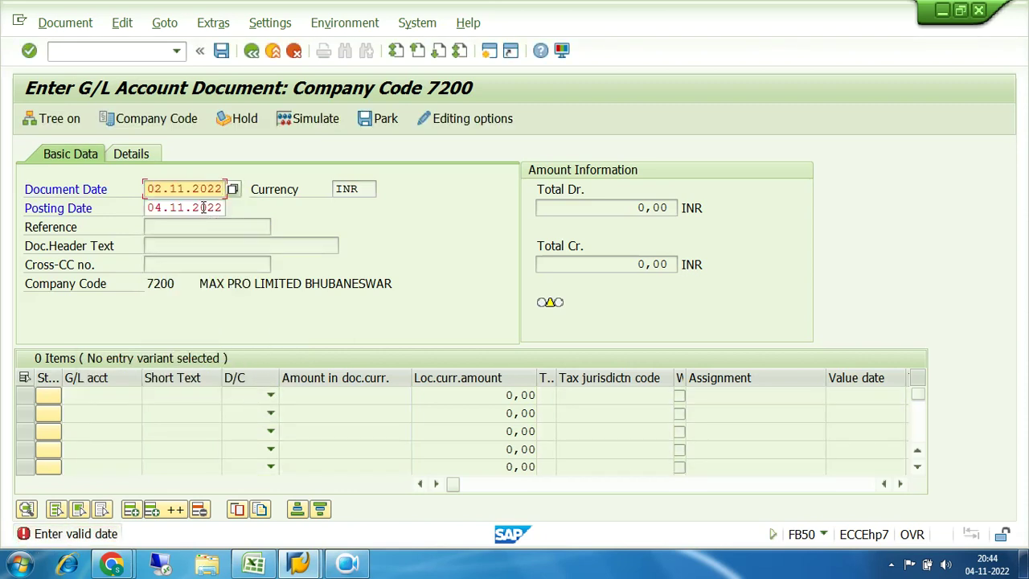
pyautogui.press('Return')
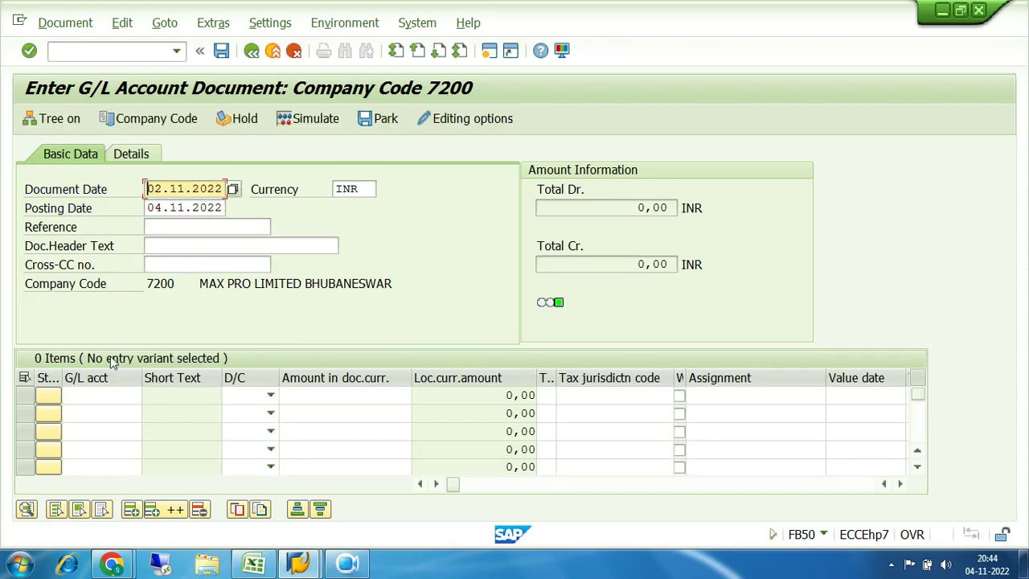
# Step: Check the G/L accounts' posting blocks in the first line's account search, list company code 7200's accounts by description, and close the search
pyautogui.click(110, 395)
pyautogui.click(148, 395)
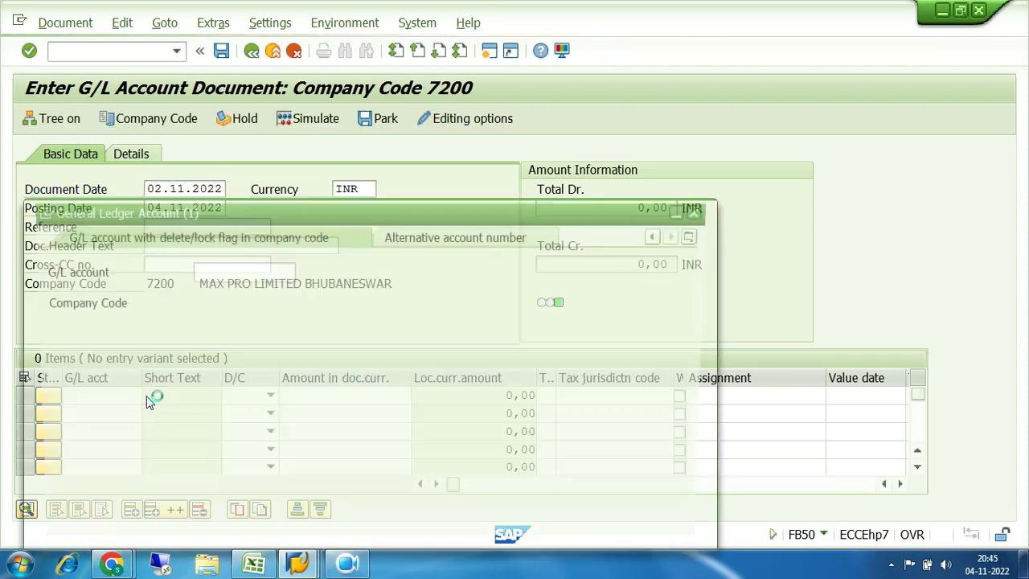
pyautogui.click(648, 524)
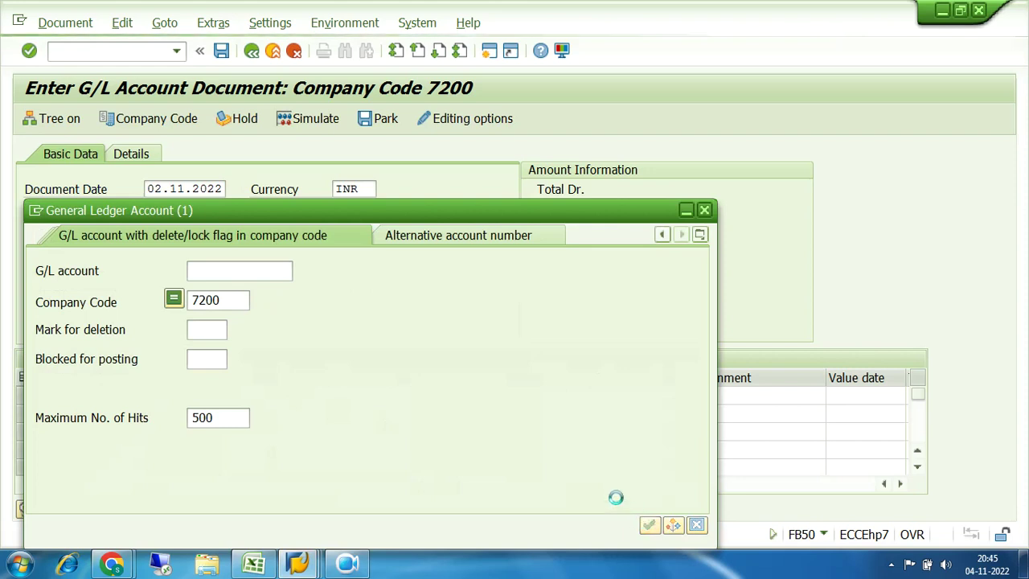
pyautogui.click(216, 171)
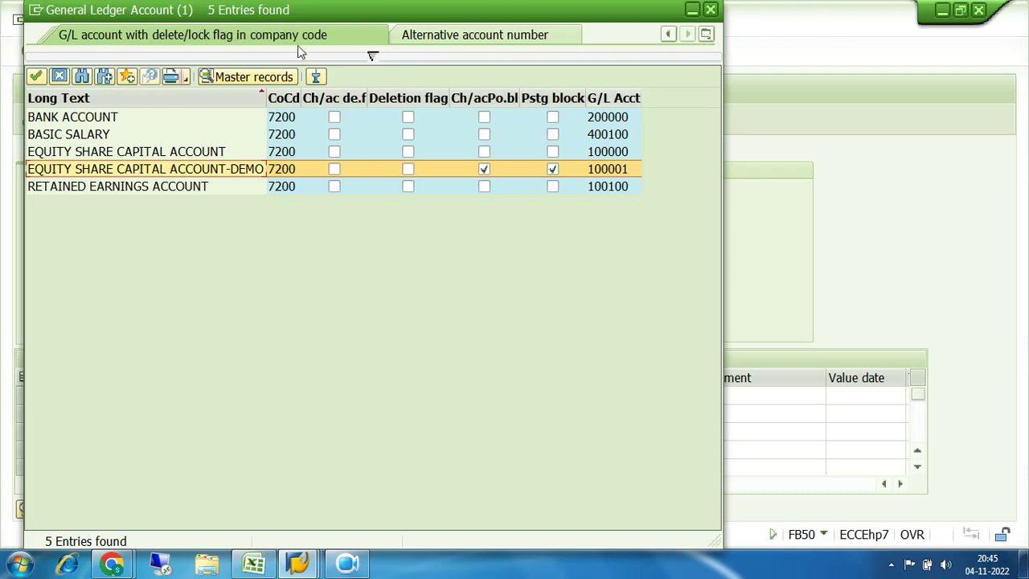
pyautogui.click(706, 37)
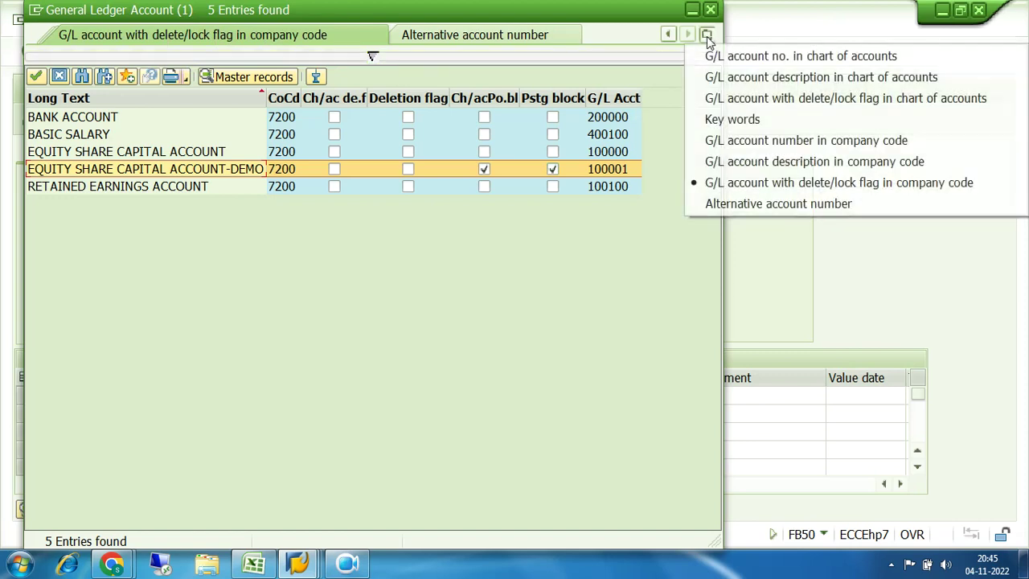
pyautogui.click(736, 165)
pyautogui.click(656, 387)
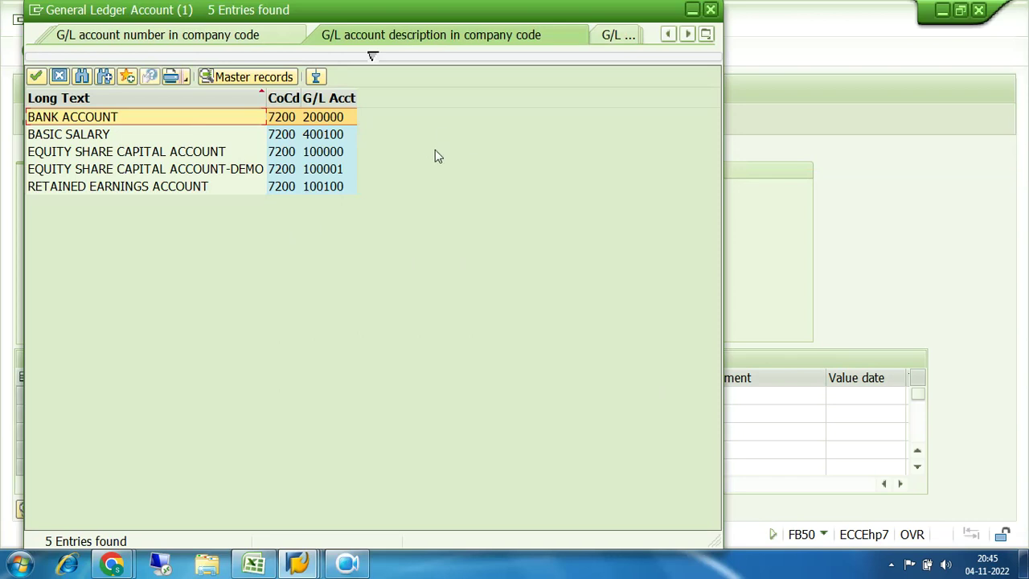
pyautogui.click(711, 10)
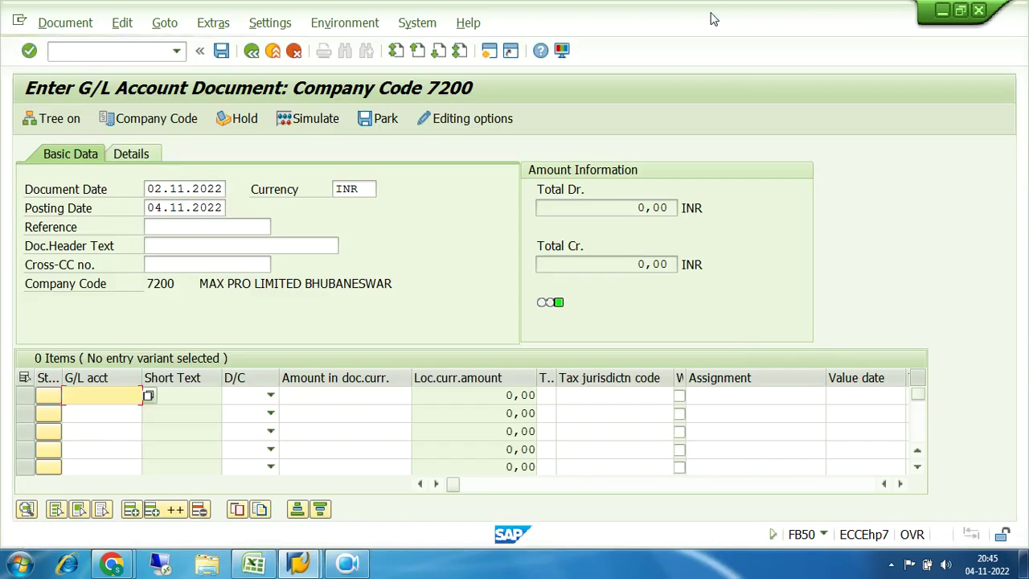
# Step: Try to enter EQUITY SHARE CAPITAL ACCOUNT-DEMO from company code 7200 as a debit item in the first document line
pyautogui.click(151, 397)
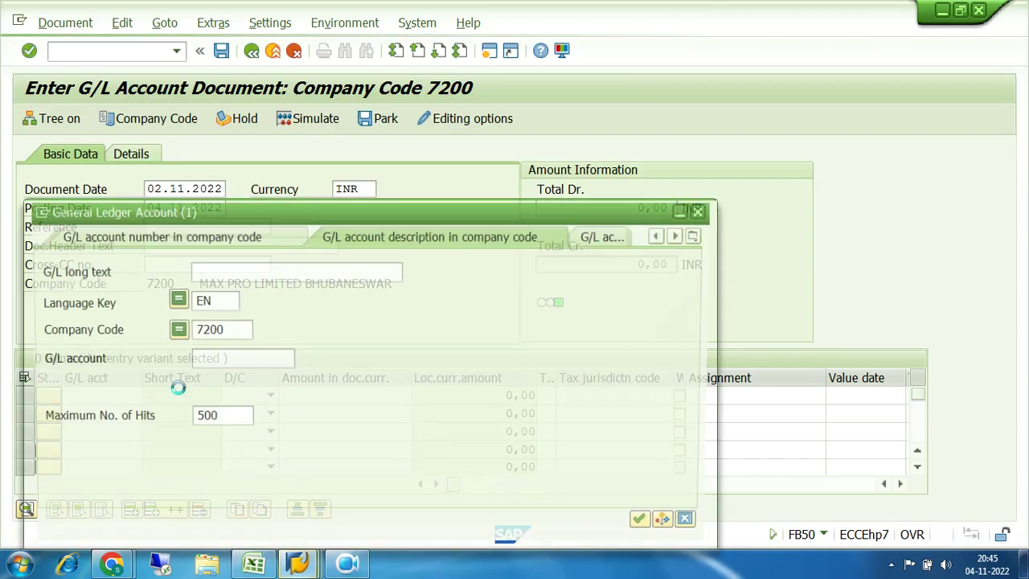
pyautogui.click(648, 524)
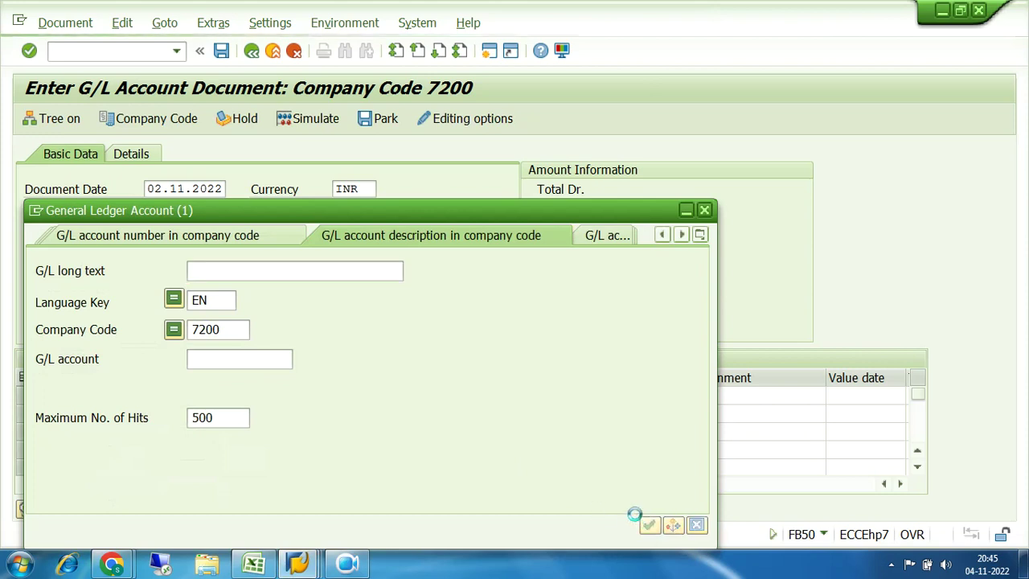
pyautogui.click(145, 169)
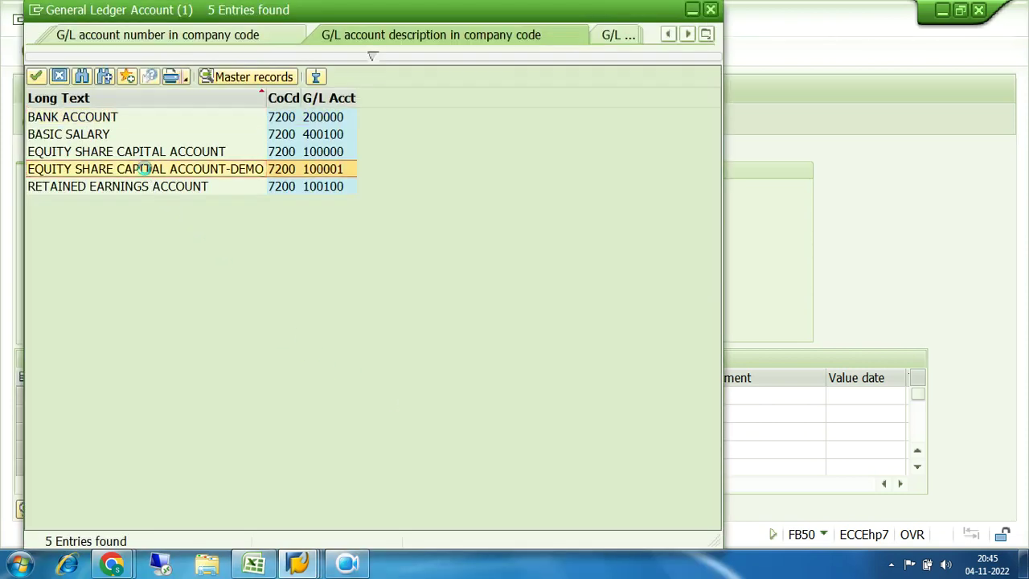
pyautogui.click(145, 169)
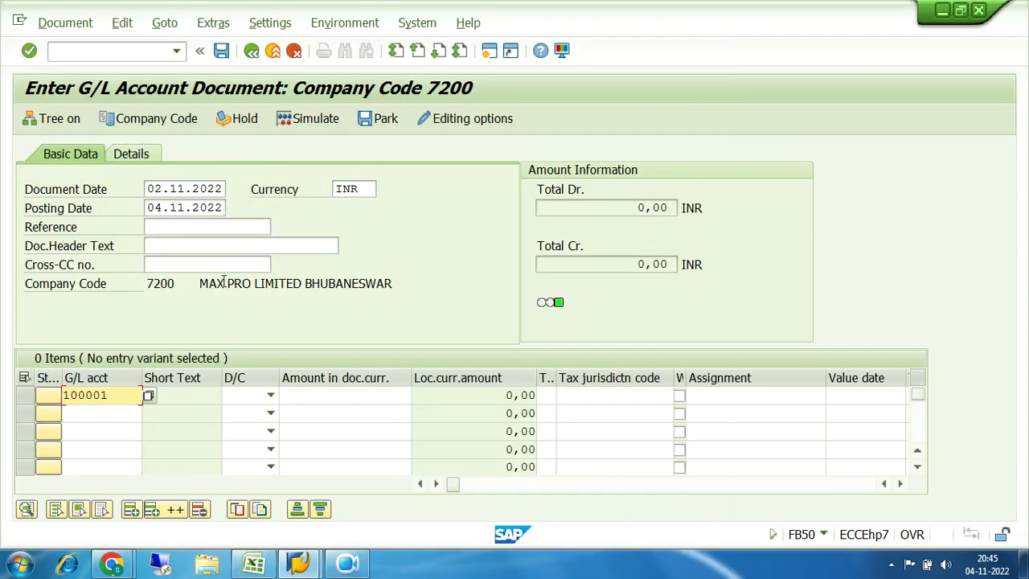
pyautogui.click(271, 395)
pyautogui.click(238, 430)
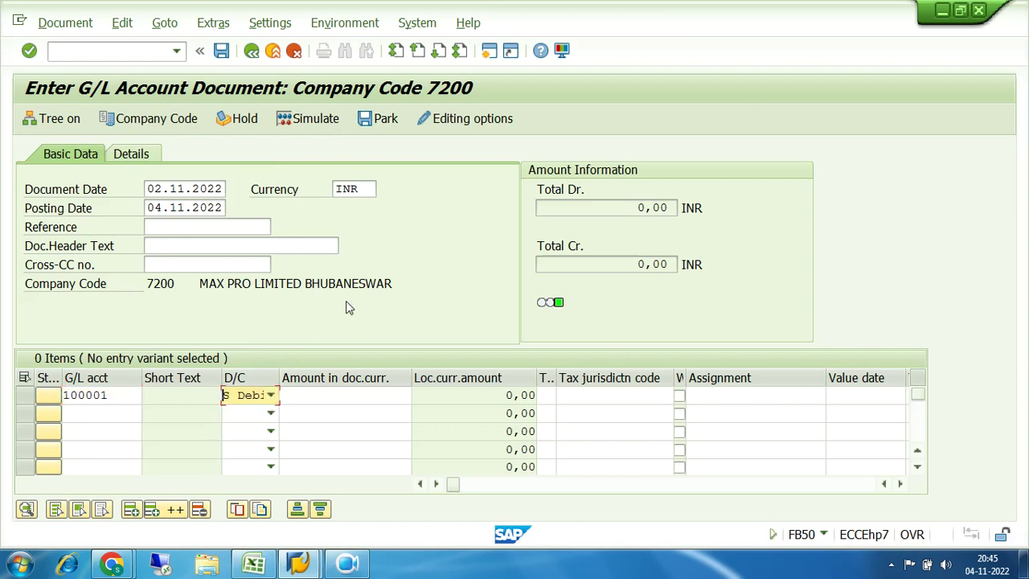
pyautogui.press('Return')
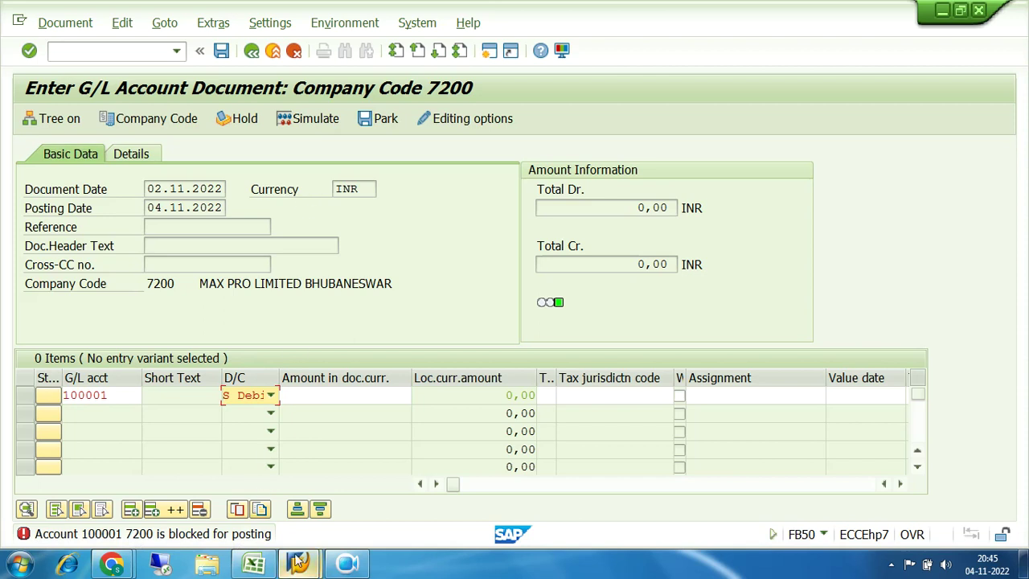
# Step: Start FS00 in a new session and open the block settings of EQUITY SHARE CAPITAL ACCOUNT-DEMO in company code 7200
pyautogui.click(492, 53)
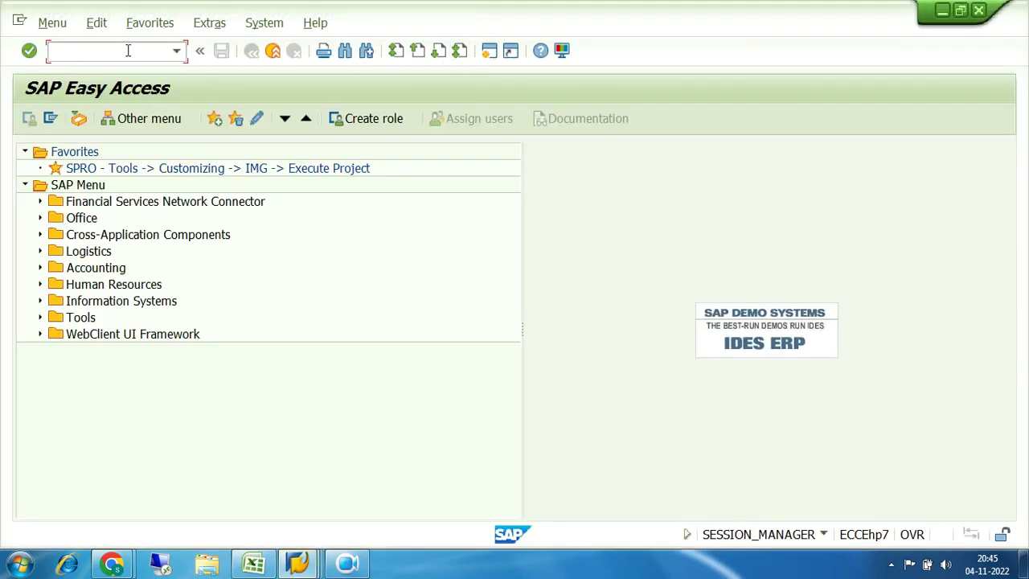
pyautogui.write('FS00')
pyautogui.press('Return')
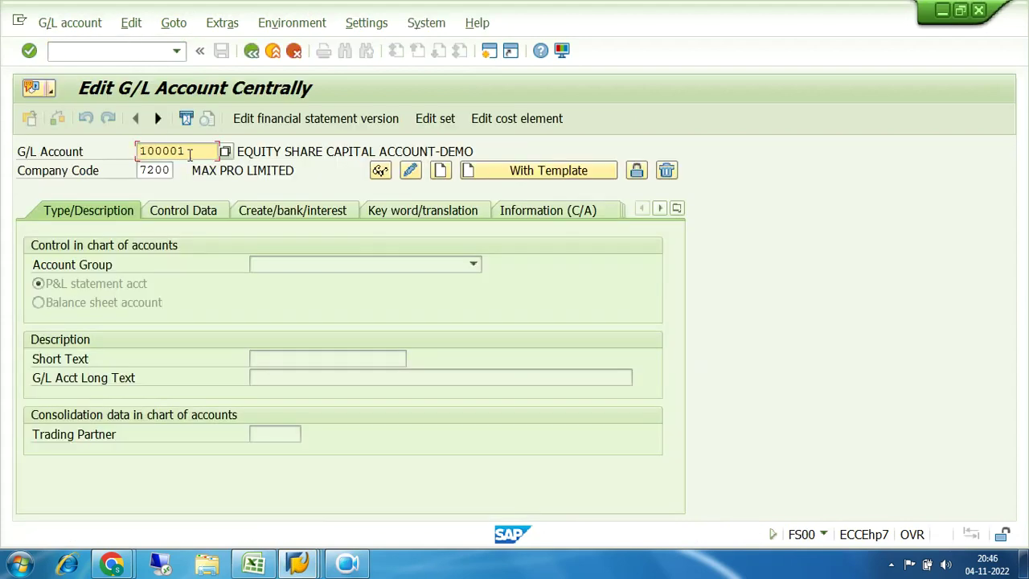
pyautogui.moveTo(188, 156); pyautogui.dragTo(136, 161)
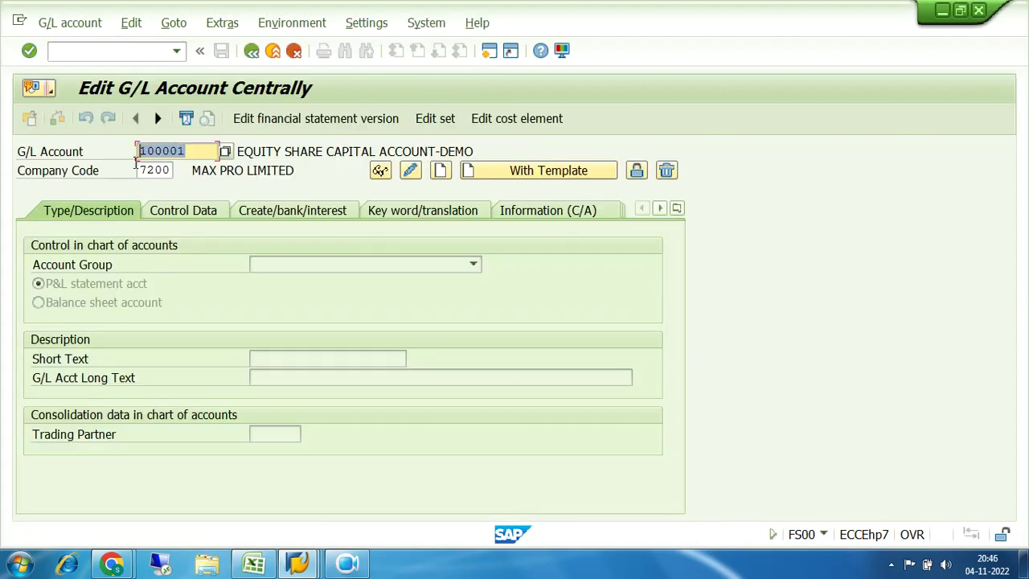
pyautogui.click(637, 172)
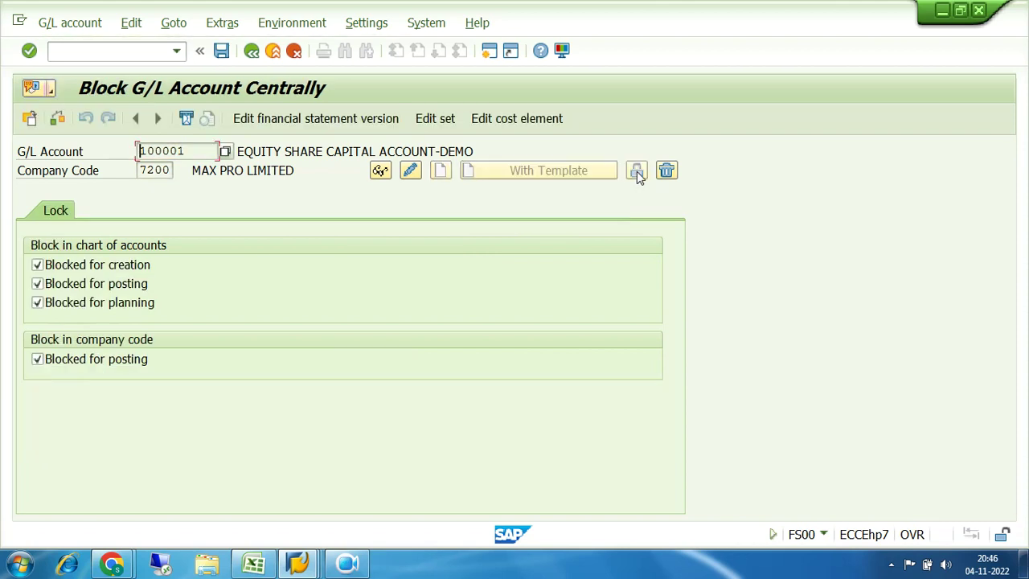
# Step: Clear and save all chart of accounts and company code blocks on the G/L account, and recheck its block settings before leaving FS00
pyautogui.click(37, 264)
pyautogui.click(37, 265)
pyautogui.click(40, 268)
pyautogui.click(37, 284)
pyautogui.click(37, 302)
pyautogui.click(38, 359)
pyautogui.click(221, 50)
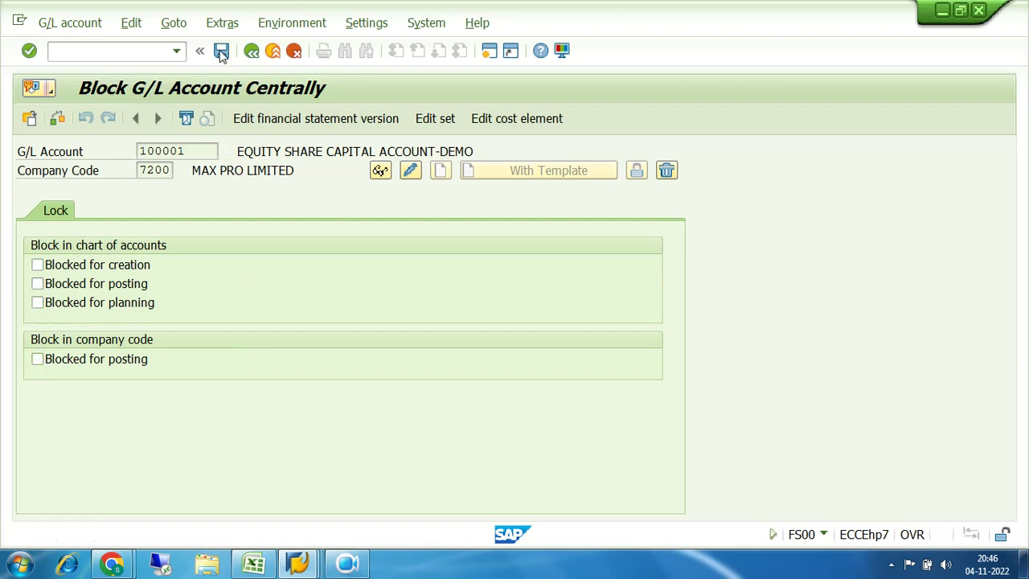
pyautogui.click(37, 347)
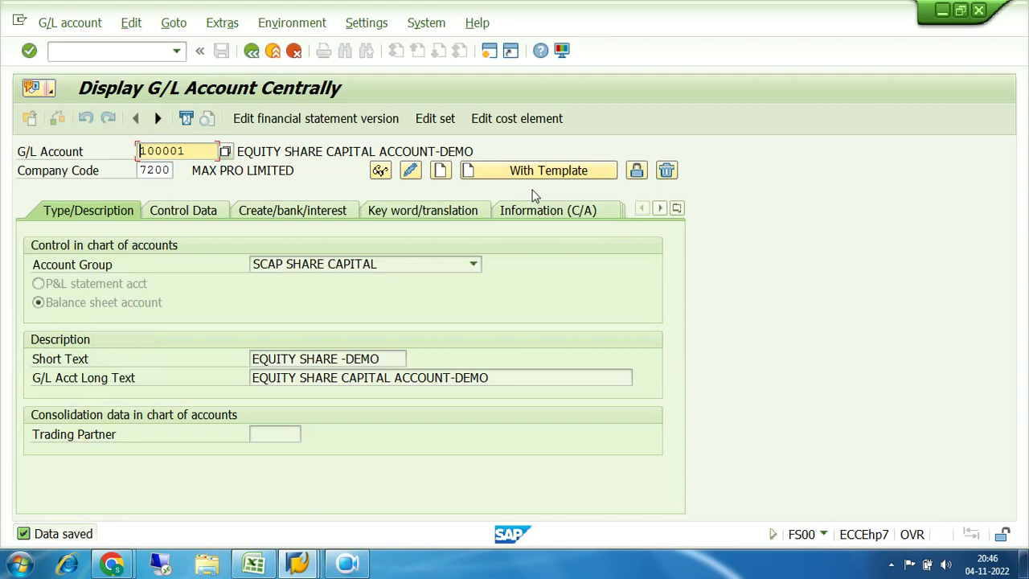
pyautogui.click(637, 173)
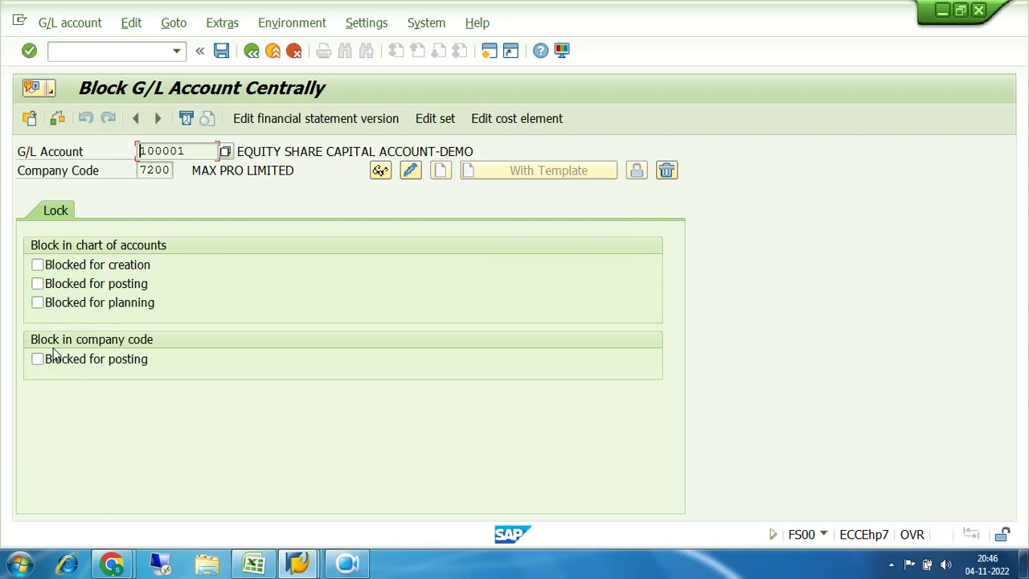
pyautogui.click(251, 51)
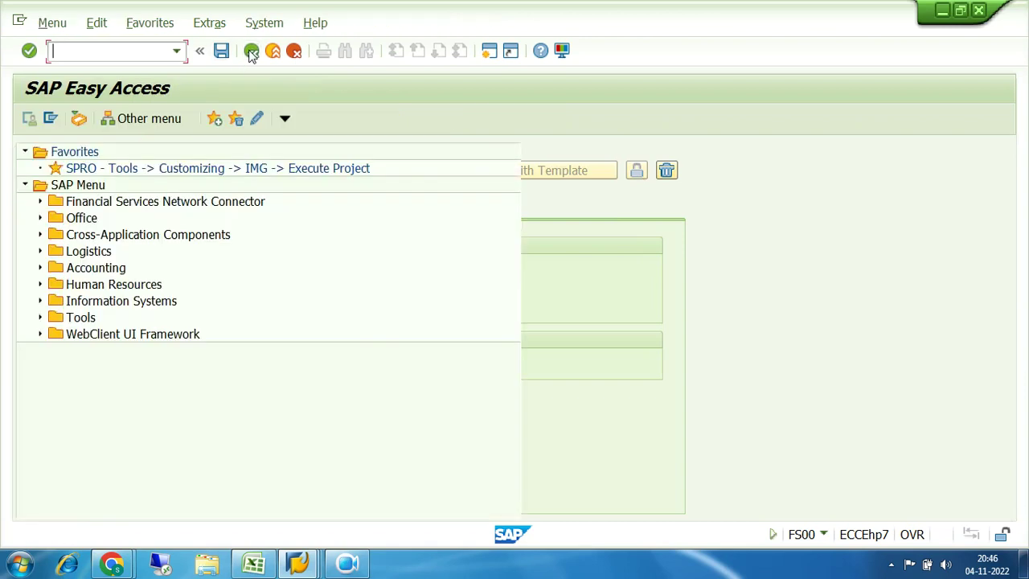
# Step: Switch back to the G/L account document session and restart FB50 with /NFB50
pyautogui.moveTo(309, 564)
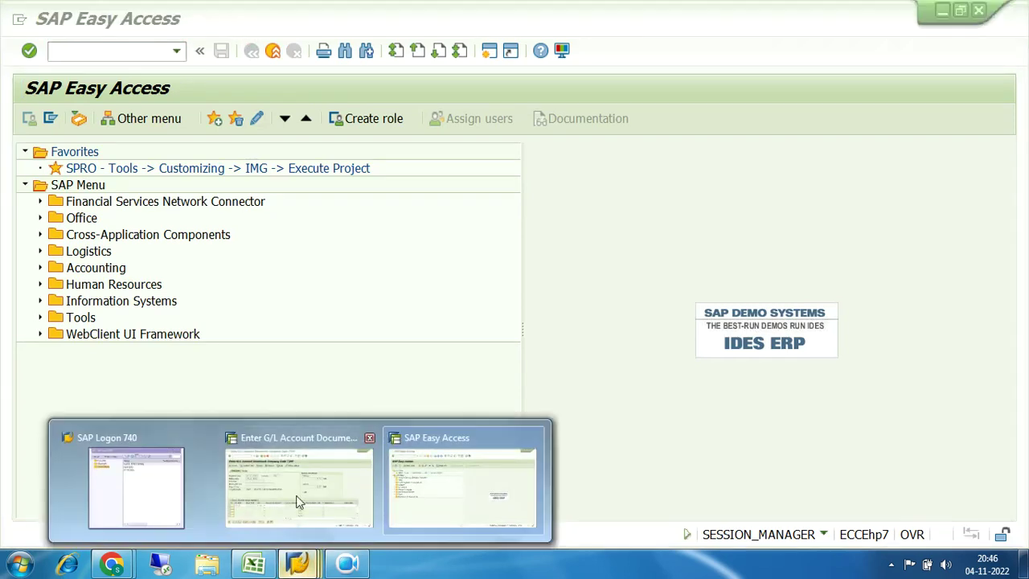
pyautogui.click(298, 502)
pyautogui.press('Return')
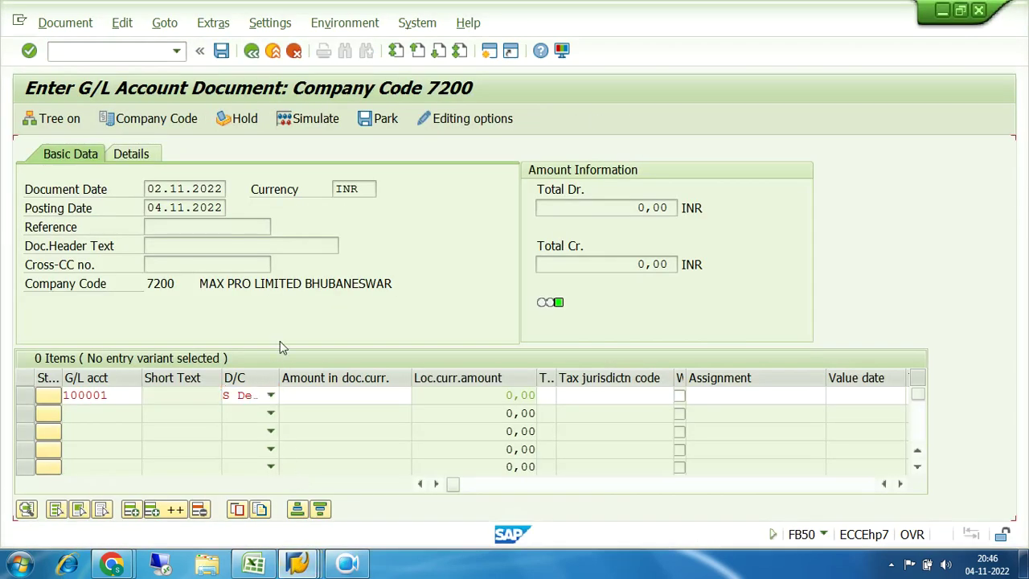
pyautogui.click(120, 53)
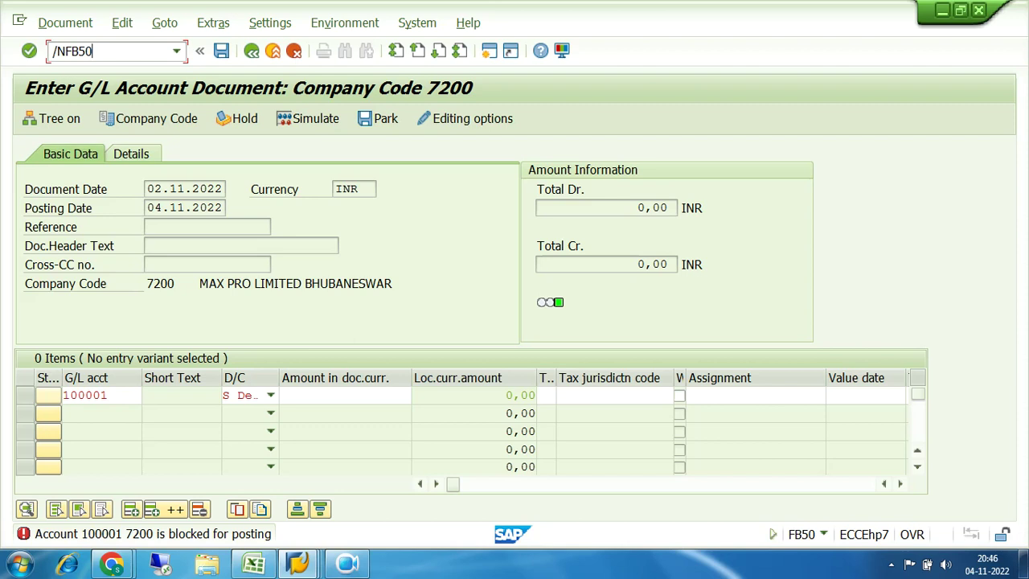
pyautogui.press('Return')
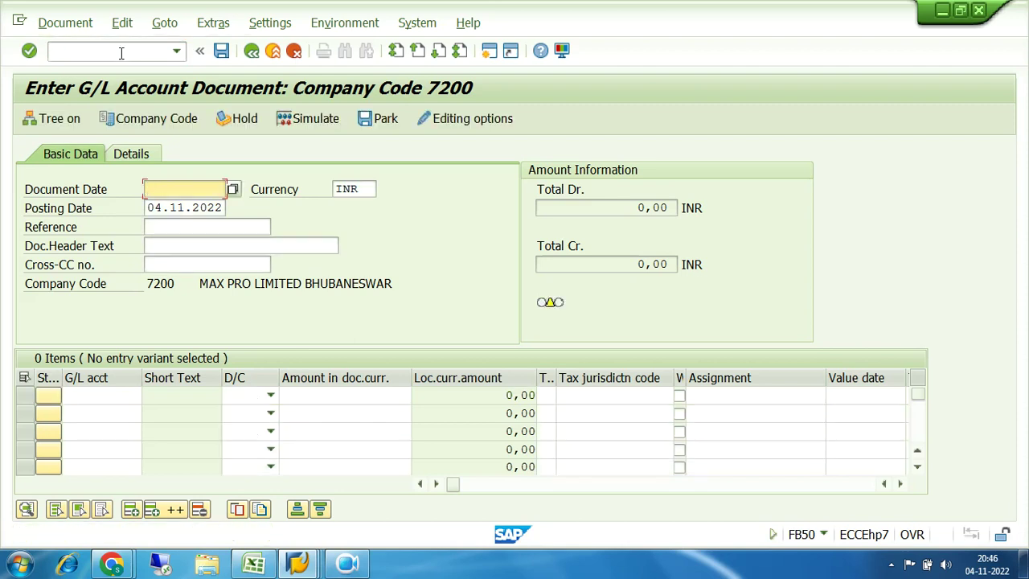
# Step: Set the document date of the new G/L document to 02.11.2022
pyautogui.press('BackSpace')
pyautogui.press('Down')
pyautogui.press('Down')
pyautogui.press('Up')
pyautogui.press('Return')
# Step: Enter EQUITY SHARE CAPITAL ACCOUNT-DEMO as a debit item in the first document line
pyautogui.click(109, 396)
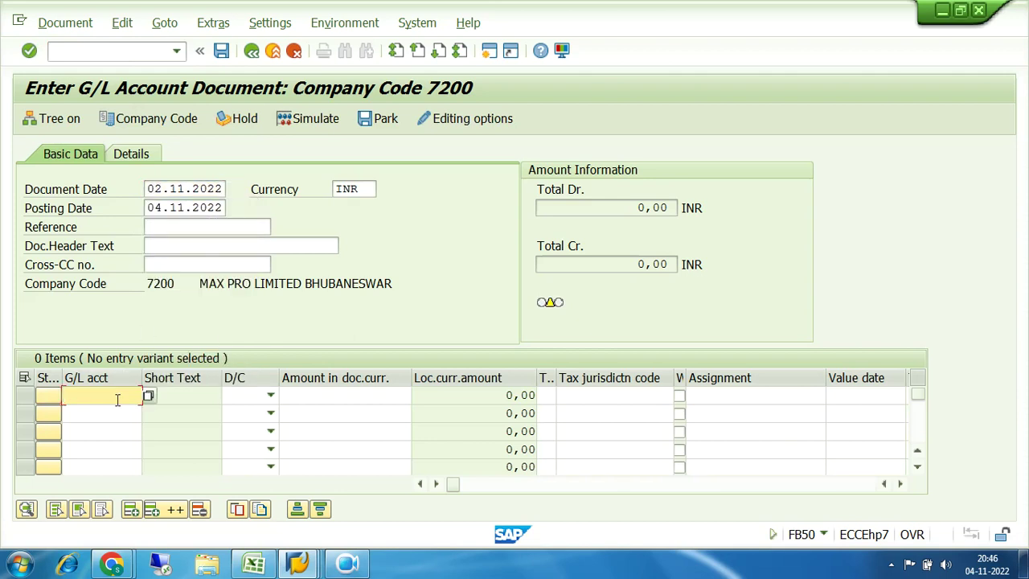
pyautogui.press('BackSpace')
pyautogui.press('Down')
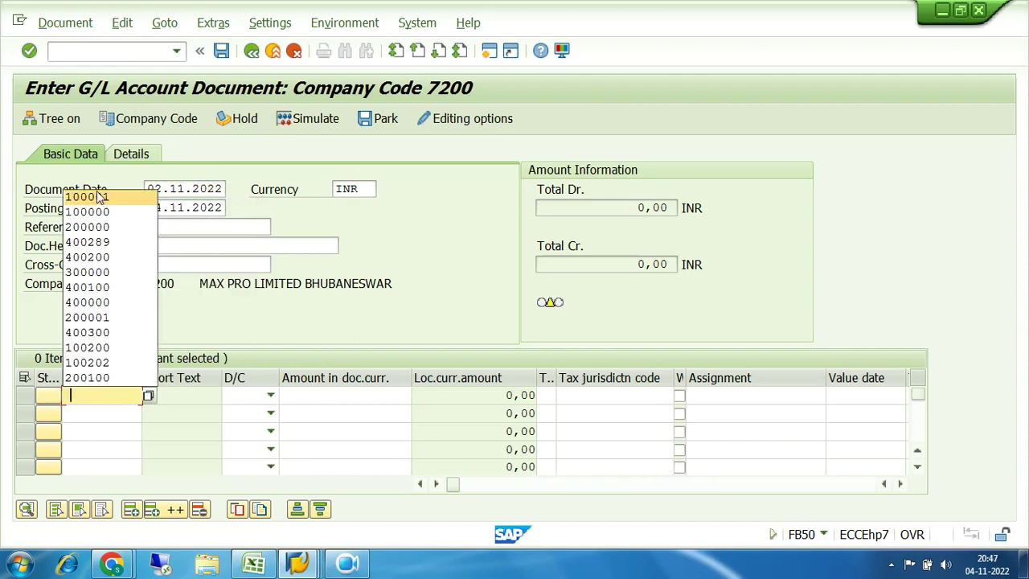
pyautogui.press('Return')
pyautogui.click(270, 395)
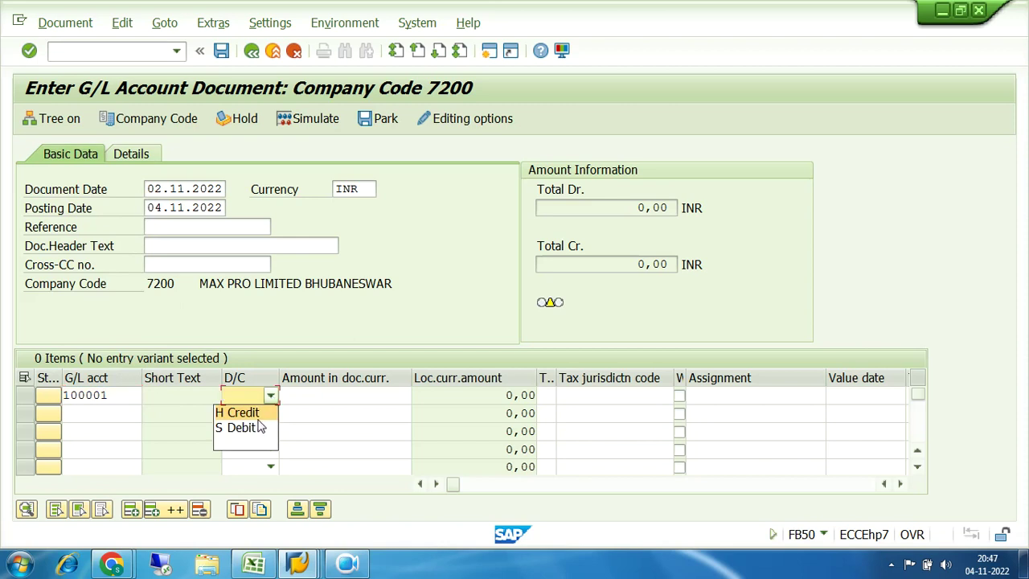
pyautogui.click(262, 427)
# Step: Complete the first line with amount 6789 and the item text beginning BEING SHAR, and change it to a credit item
pyautogui.click(288, 394)
pyautogui.write('10')
pyautogui.press('Return')
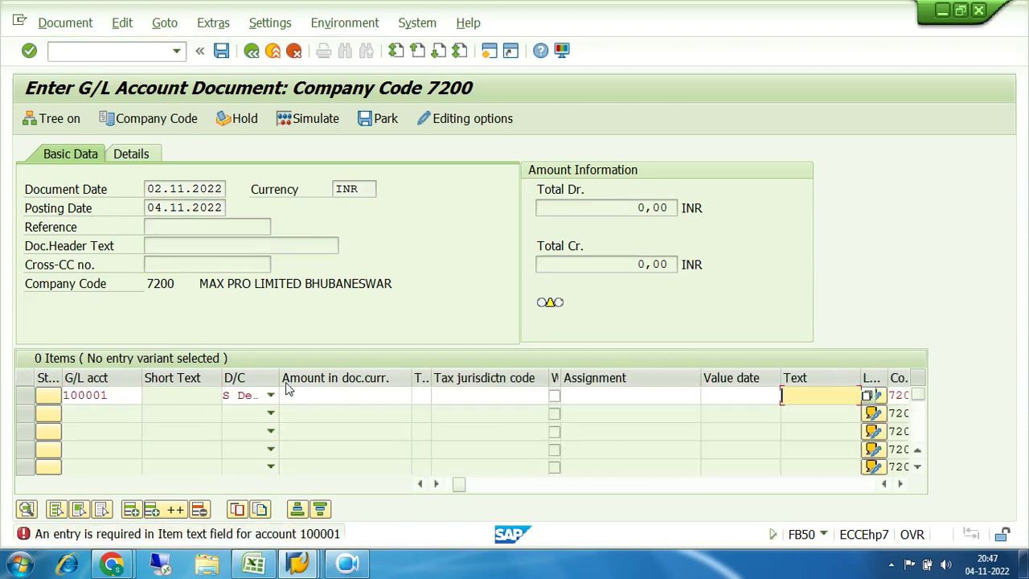
pyautogui.click(311, 397)
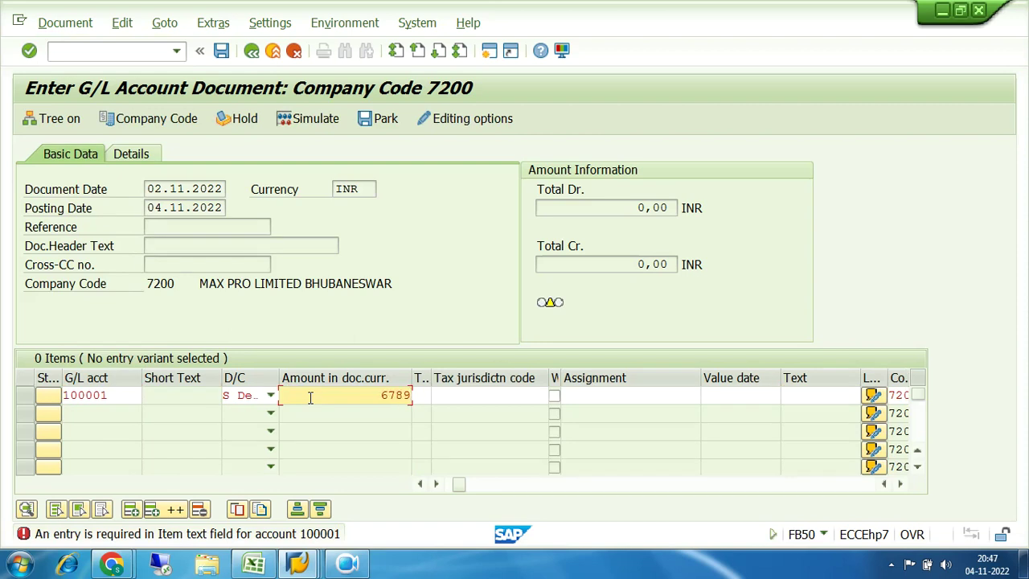
pyautogui.click(811, 395)
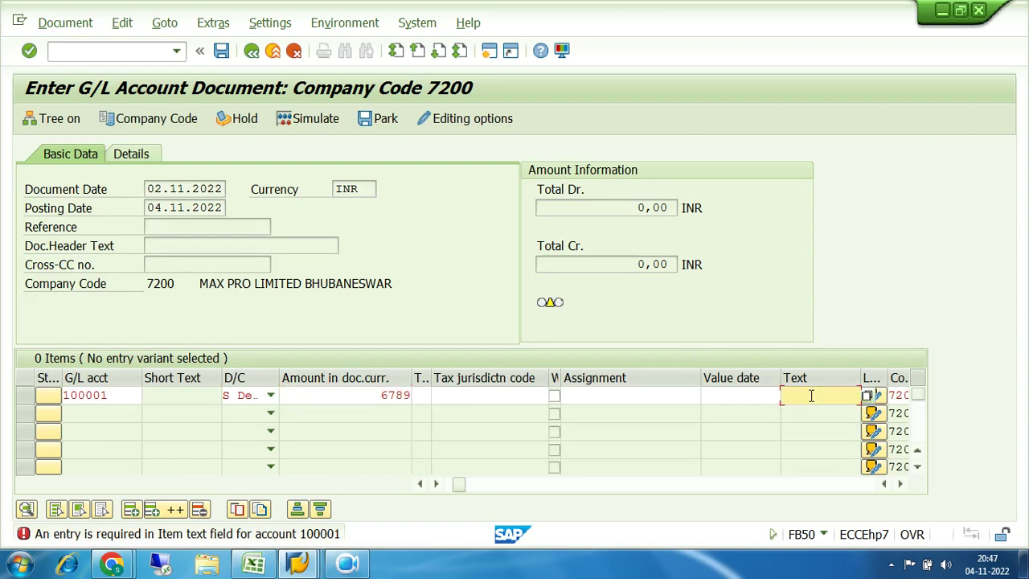
pyautogui.click(837, 200)
pyautogui.press('Return')
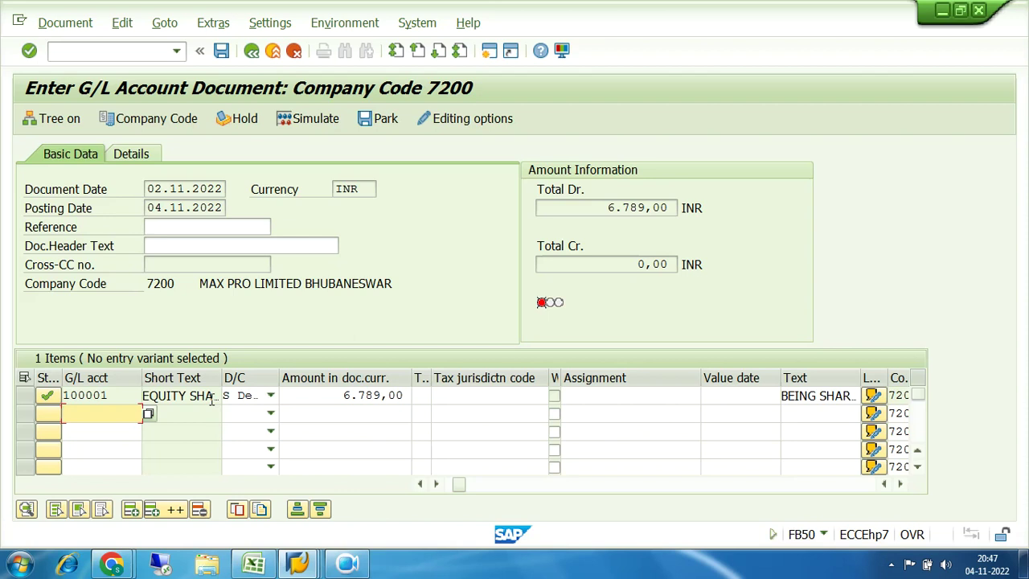
pyautogui.click(271, 397)
pyautogui.click(260, 414)
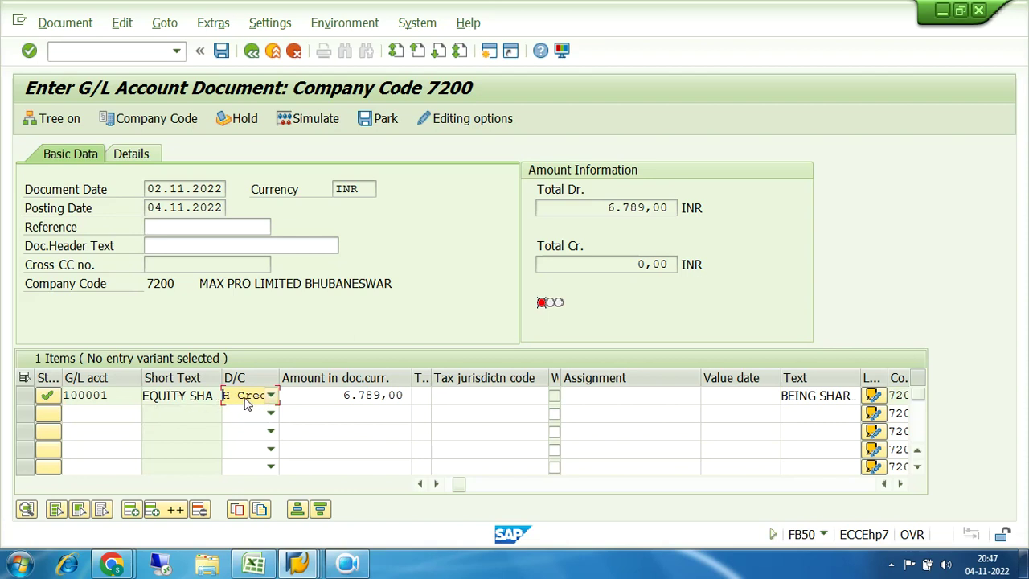
# Step: Enter BANK ACCOUNT from company code 7200's account search as a debit item in the second line
pyautogui.click(112, 410)
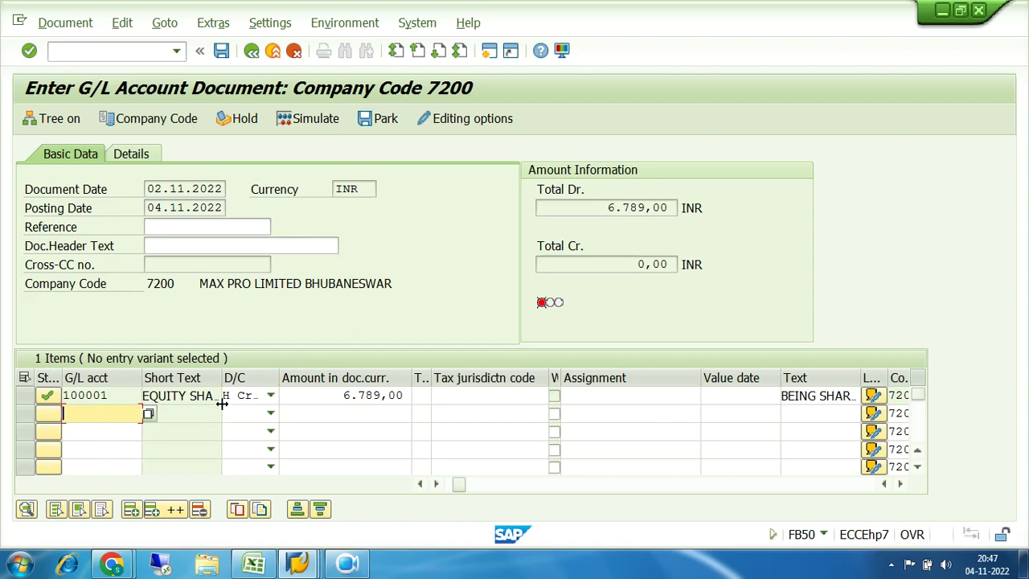
pyautogui.click(149, 415)
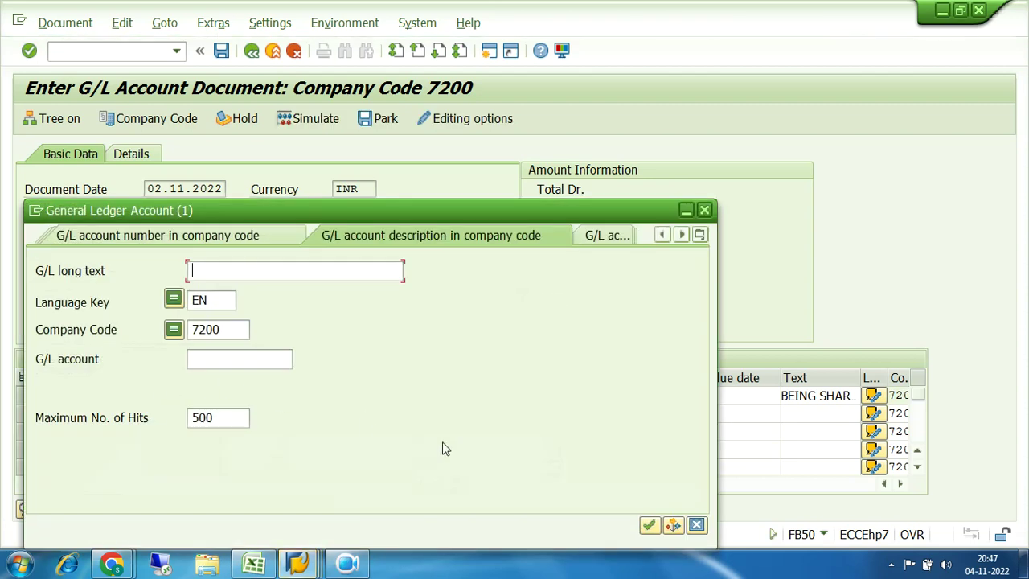
pyautogui.click(647, 524)
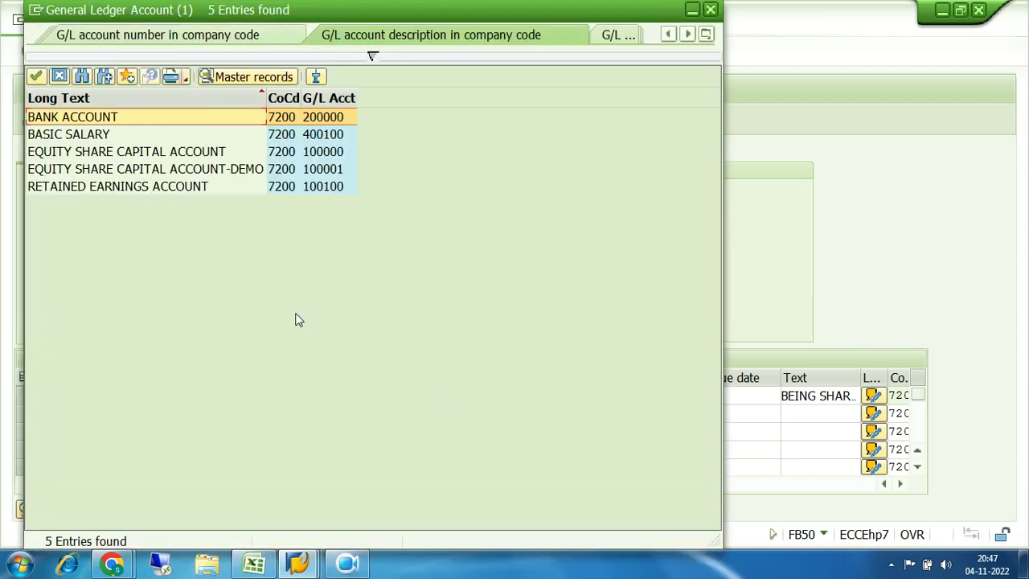
pyautogui.doubleClick(331, 118)
pyautogui.click(271, 415)
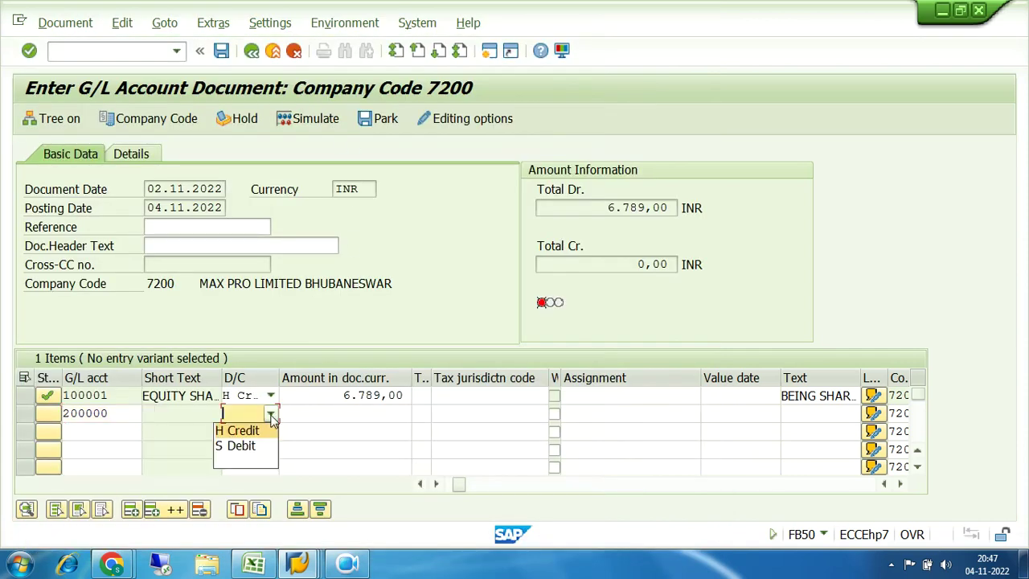
pyautogui.click(251, 447)
# Step: Fill the second line's amount with * and its item text with +, and validate the line
pyautogui.click(329, 412)
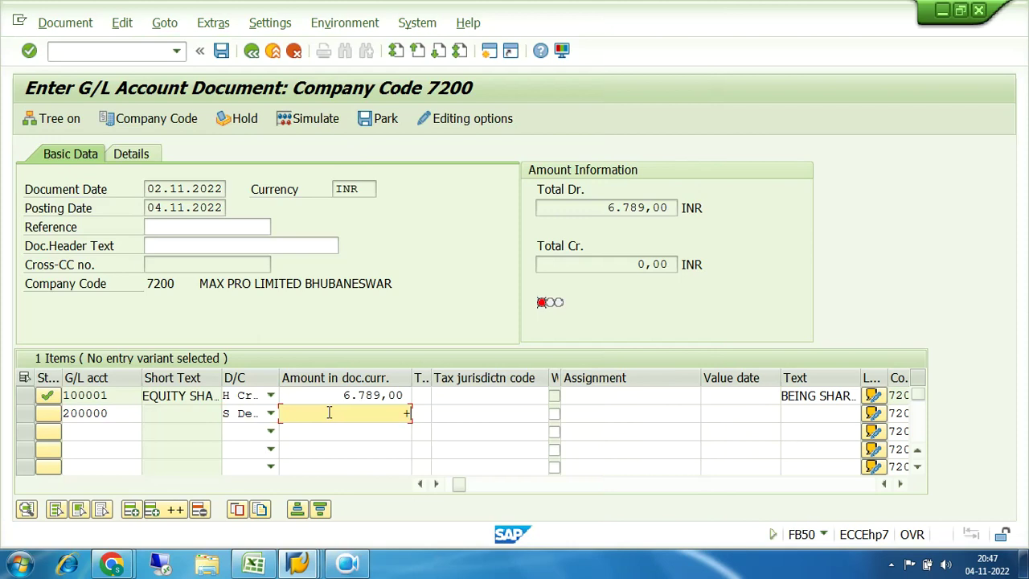
pyautogui.write('*')
pyautogui.press('Tab')
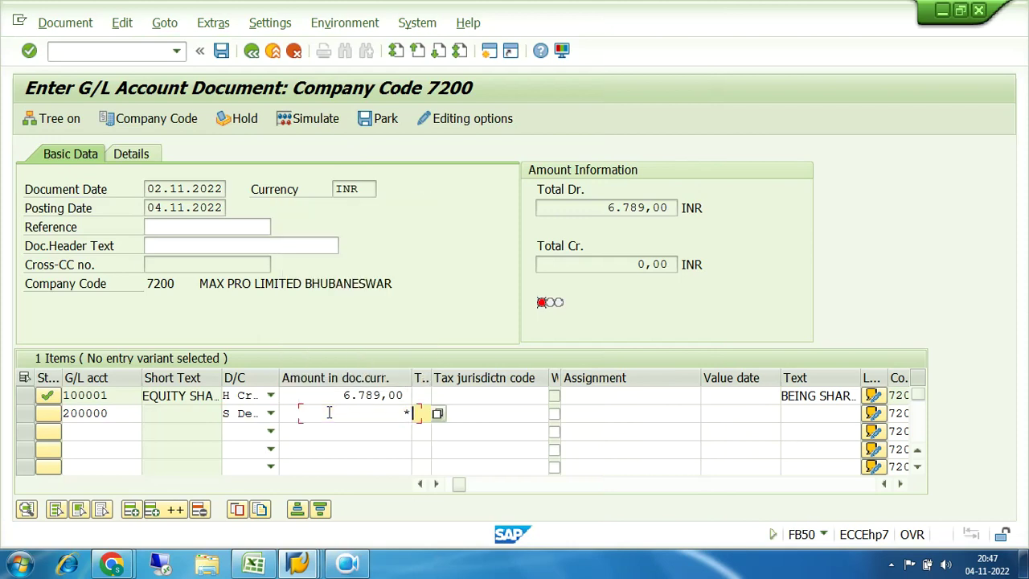
pyautogui.press('Tab')
pyautogui.press('Tab')
pyautogui.press('Tab')
pyautogui.press('Tab')
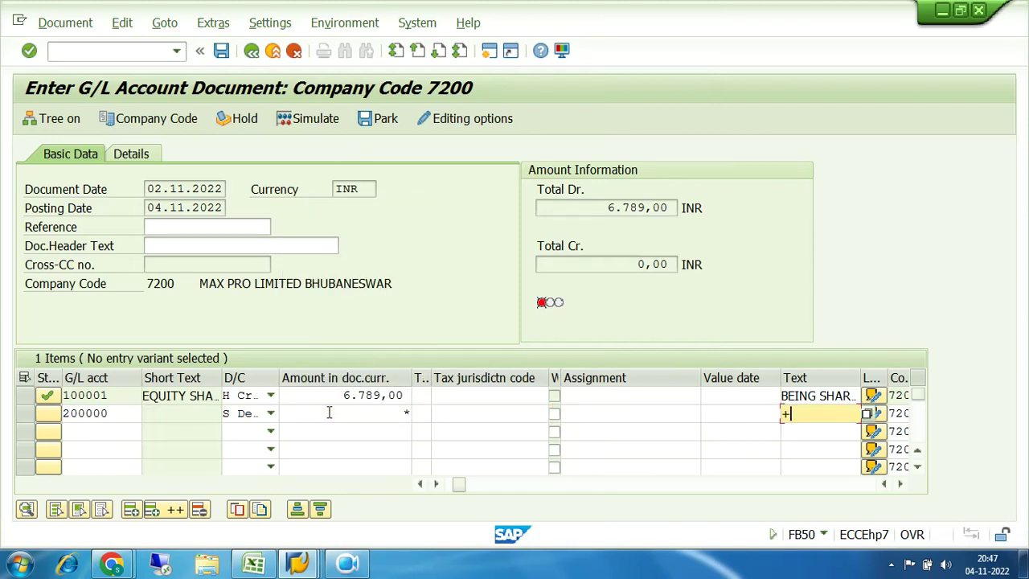
pyautogui.press('Return')
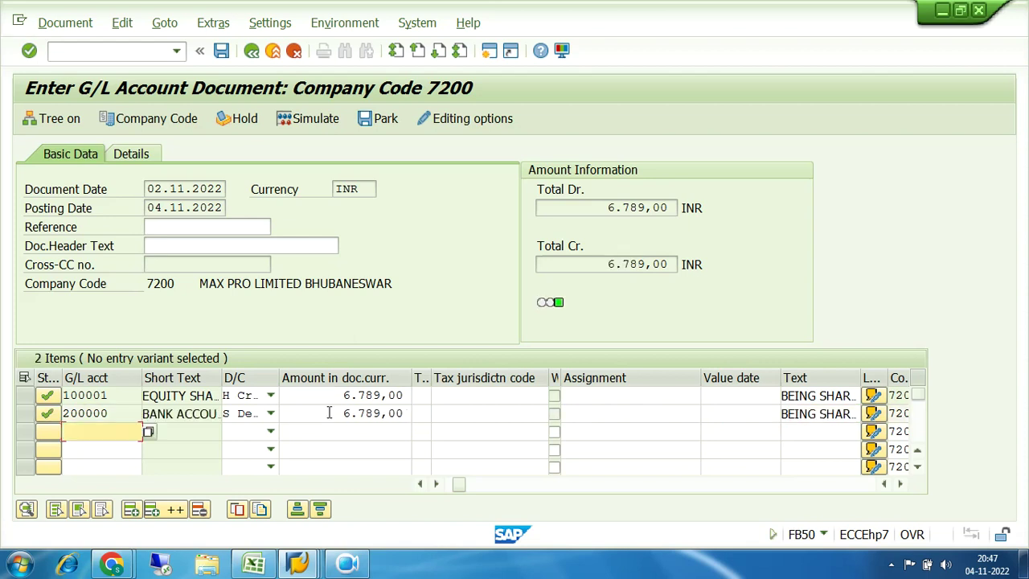
# Step: Simulate the G/L document and post it
pyautogui.click(306, 121)
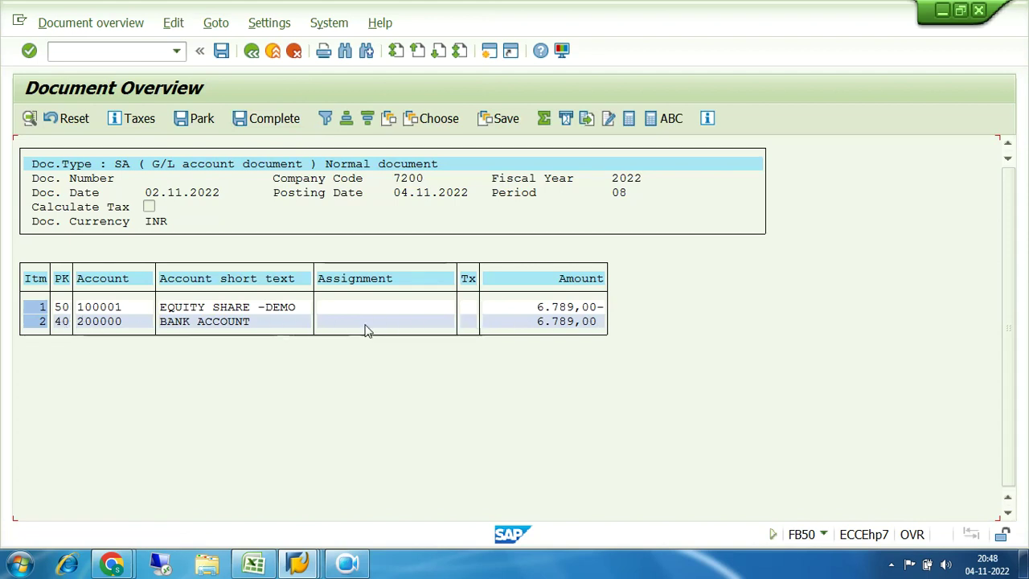
pyautogui.click(222, 51)
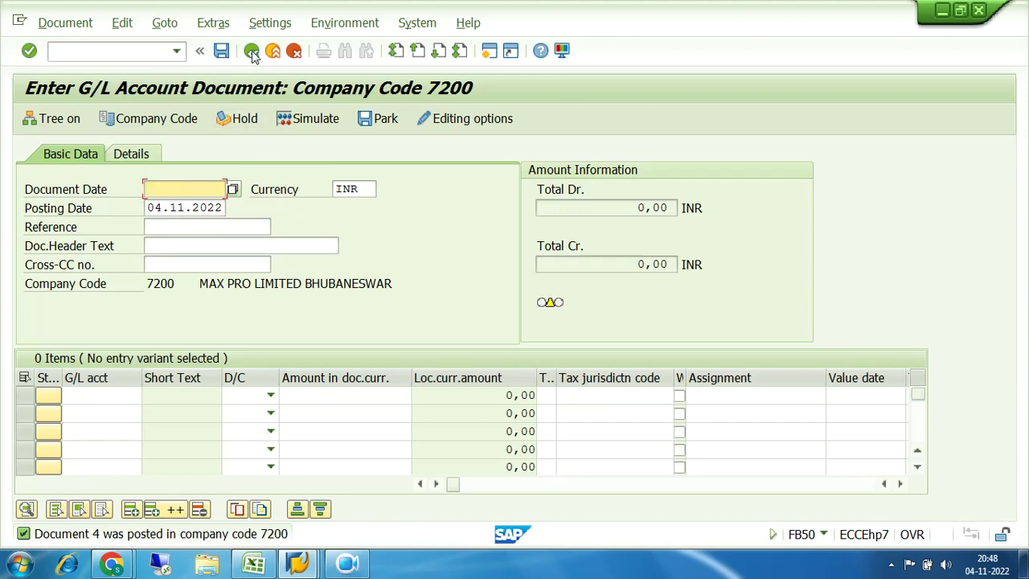
pyautogui.press('Return')
# Step: Leave FB50 with /N and open the SAP Reference IMG from the SPRO favorite
pyautogui.click(152, 50)
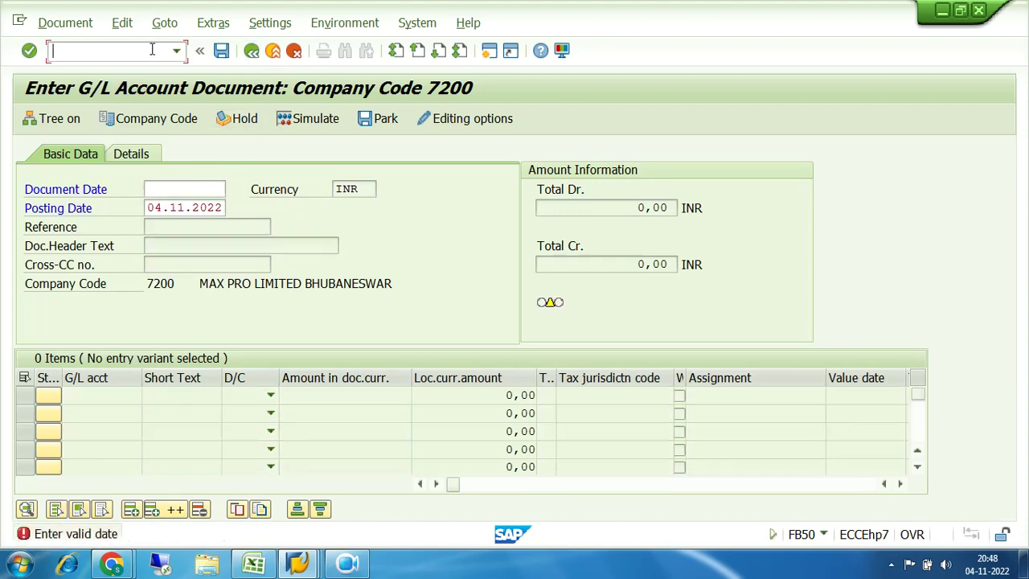
pyautogui.write('/N')
pyautogui.press('Return')
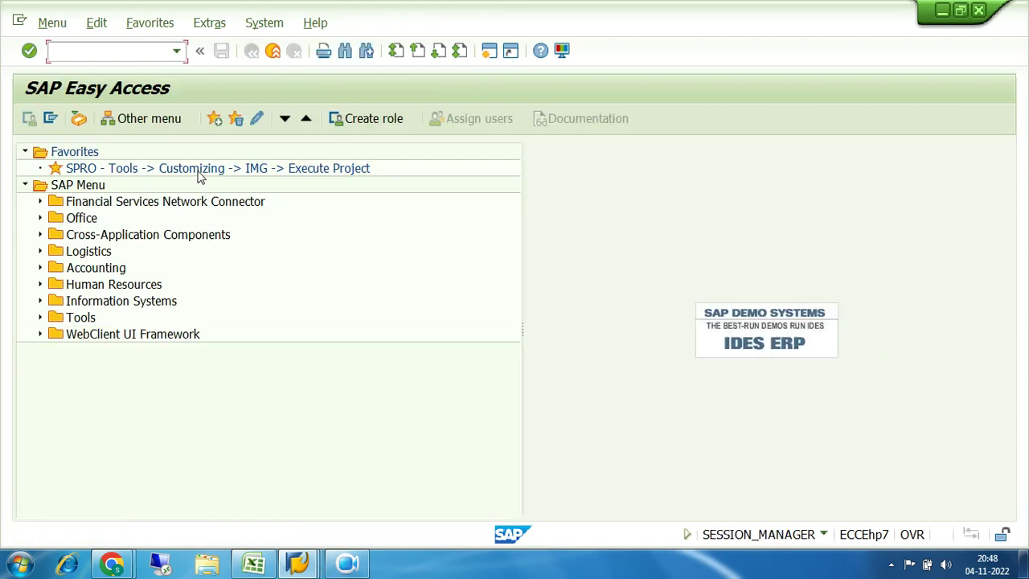
pyautogui.doubleClick(199, 170)
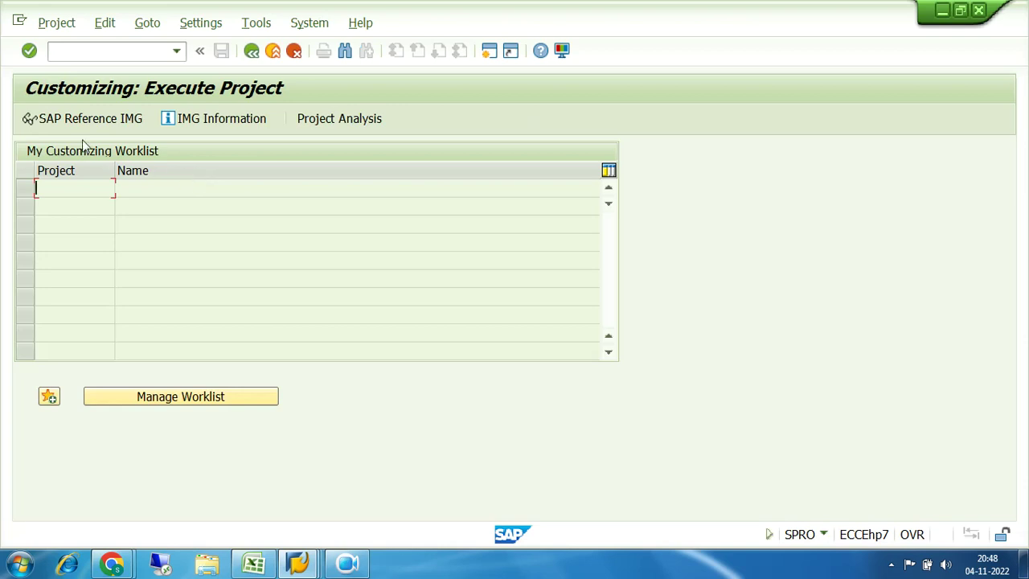
pyautogui.click(80, 119)
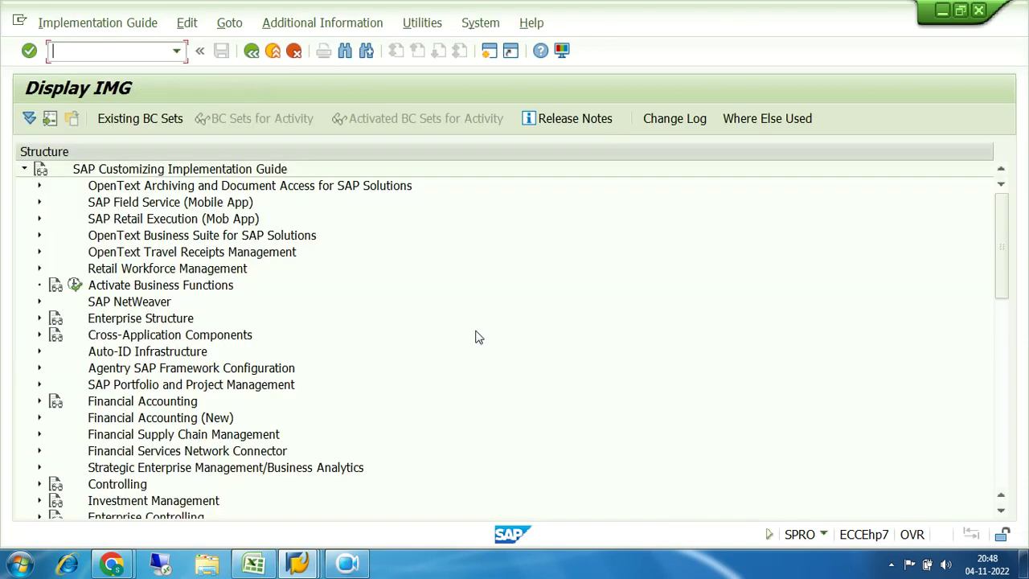
# Step: Expand Financial Accounting (New) in the IMG structure
pyautogui.click(1001, 511)
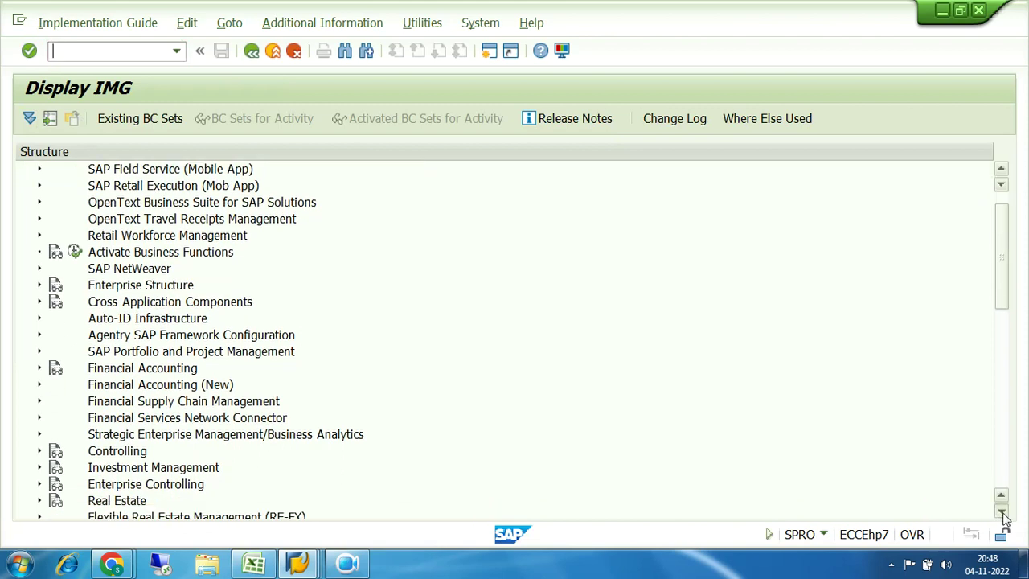
pyautogui.click(1002, 511)
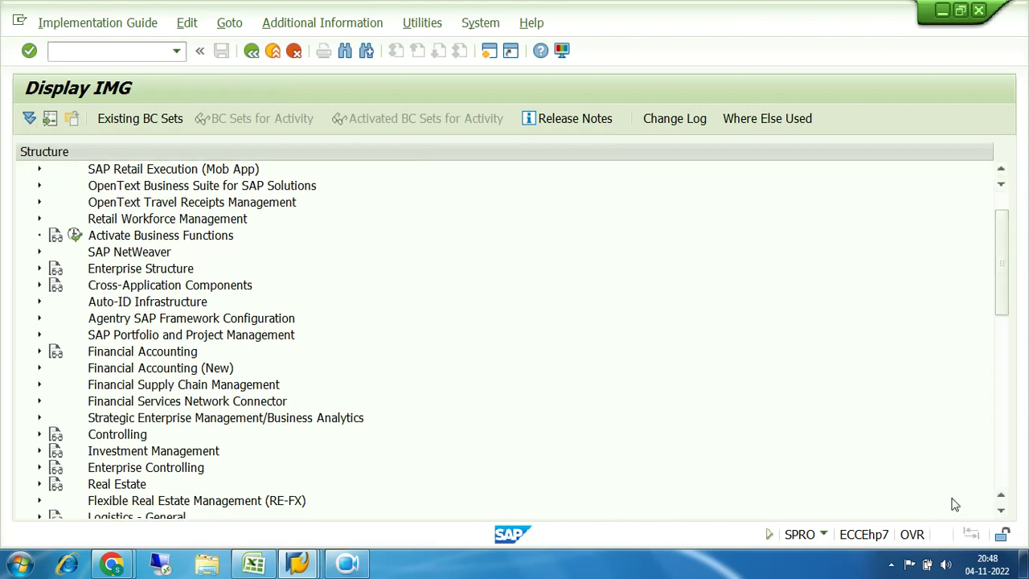
pyautogui.click(39, 368)
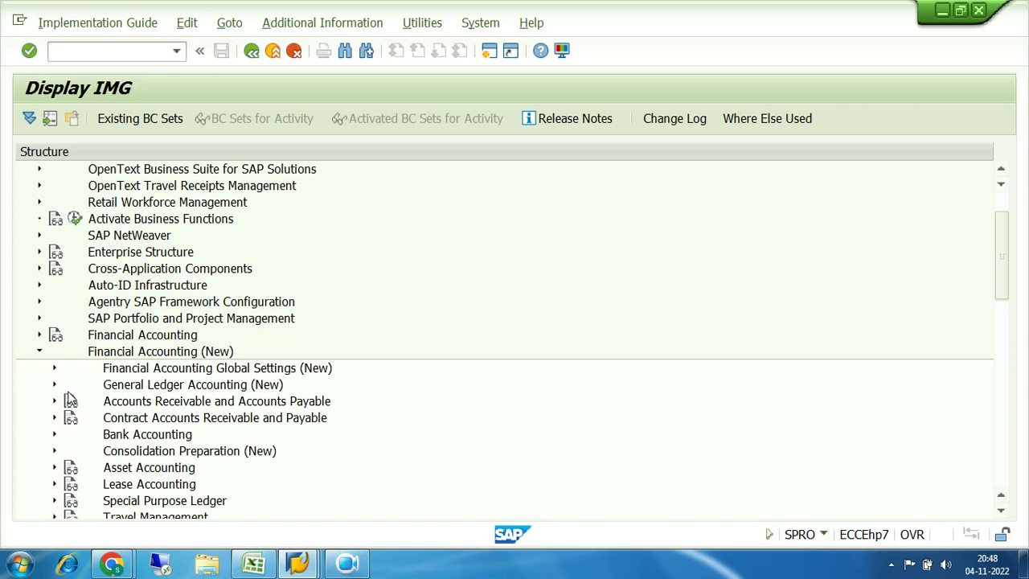
pyautogui.click(53, 368)
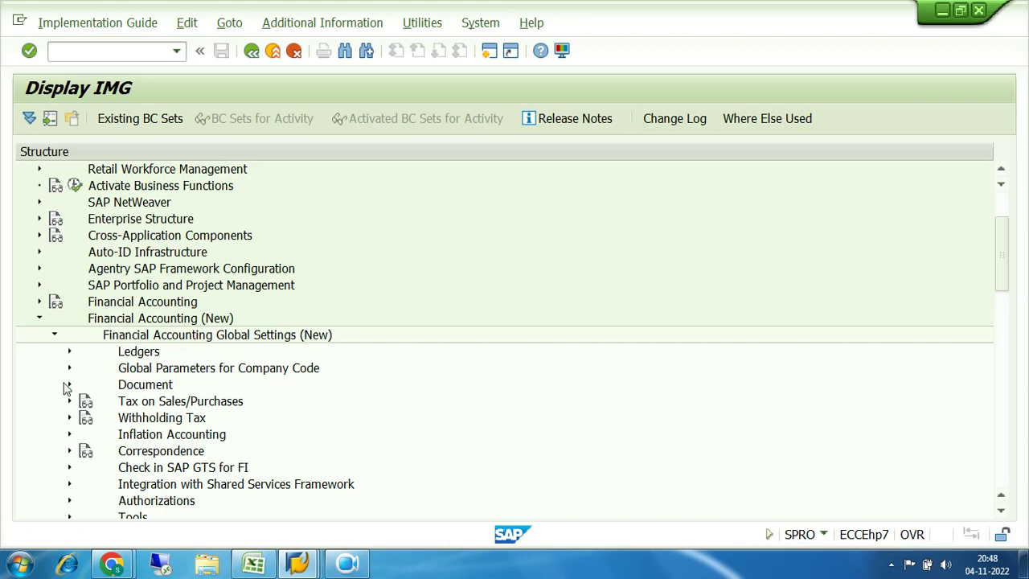
pyautogui.click(69, 384)
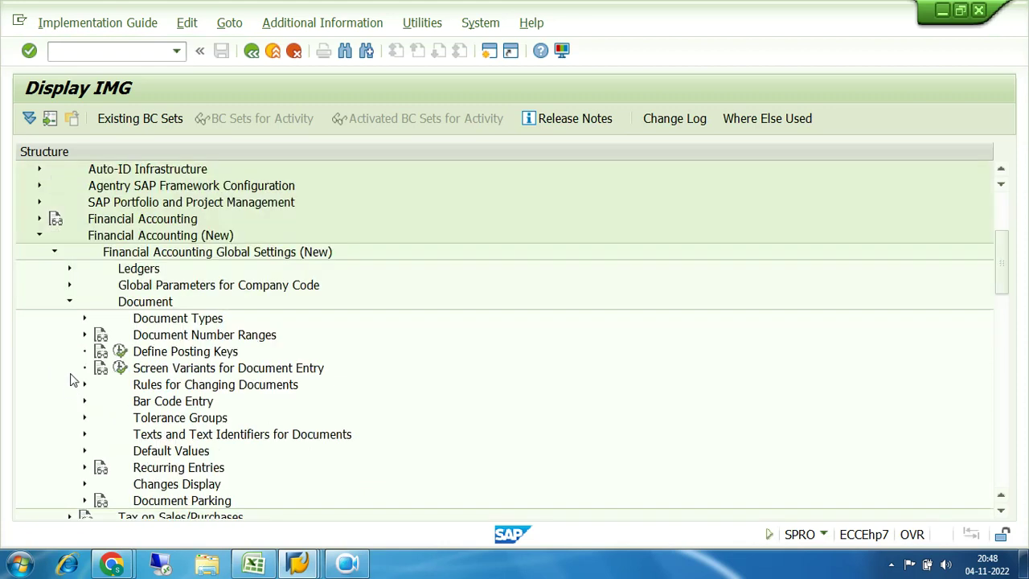
pyautogui.click(70, 303)
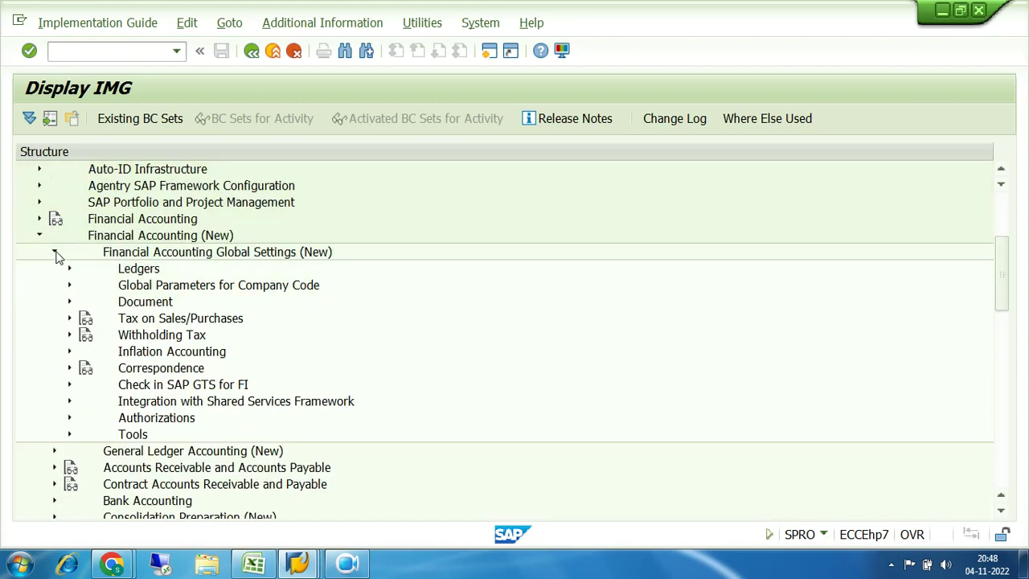
pyautogui.click(55, 253)
# Step: Open Edit Chart of Accounts List in the IMG under General Ledger Accounting (New), Master Data, G/L Accounts, Preparations
pyautogui.click(54, 269)
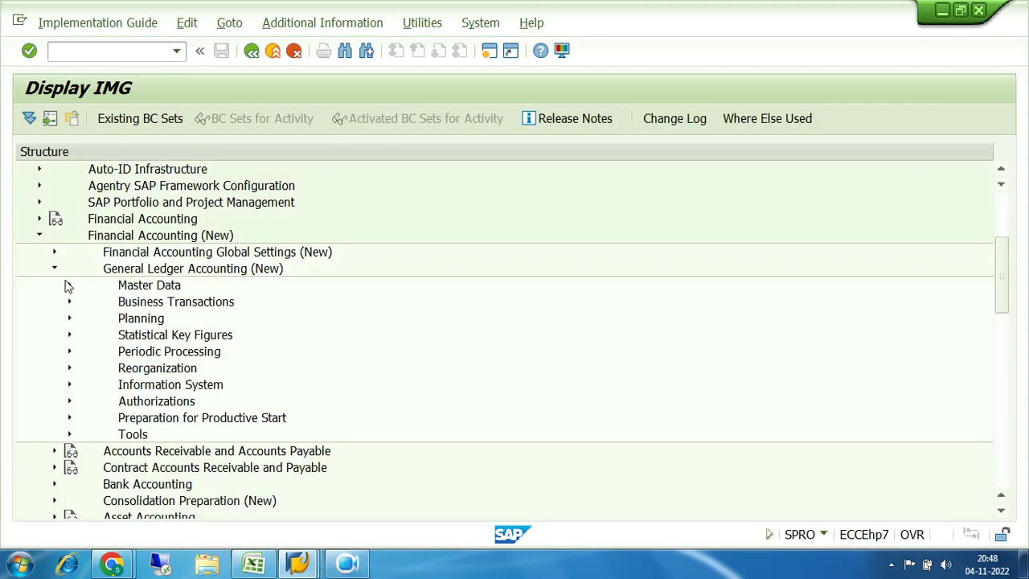
pyautogui.click(70, 286)
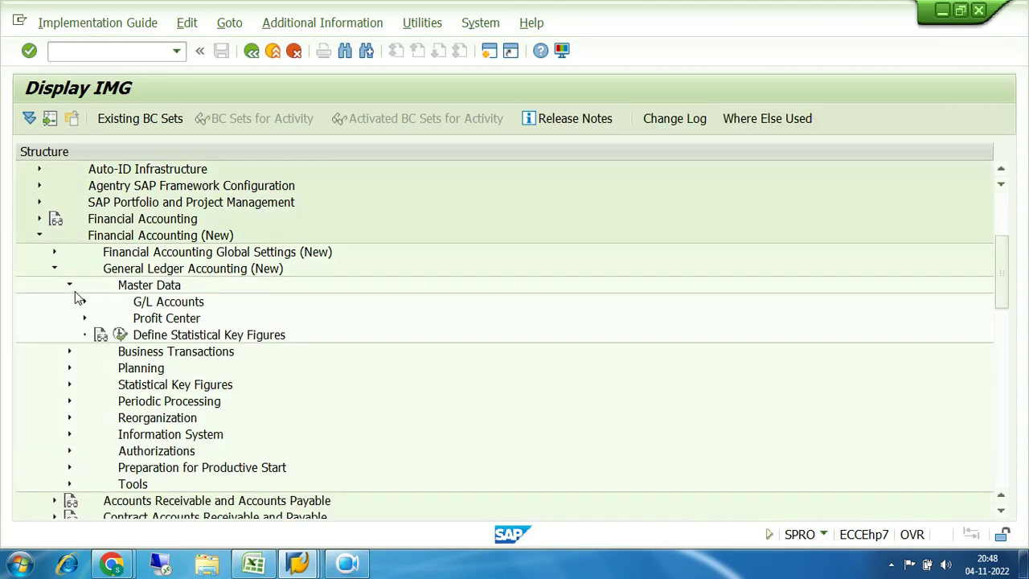
pyautogui.click(84, 303)
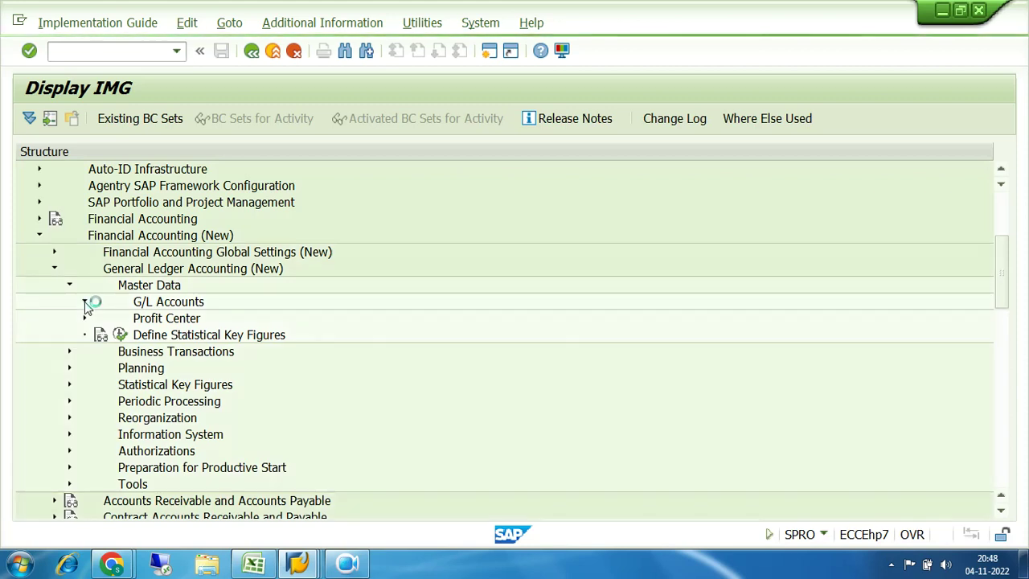
pyautogui.click(100, 319)
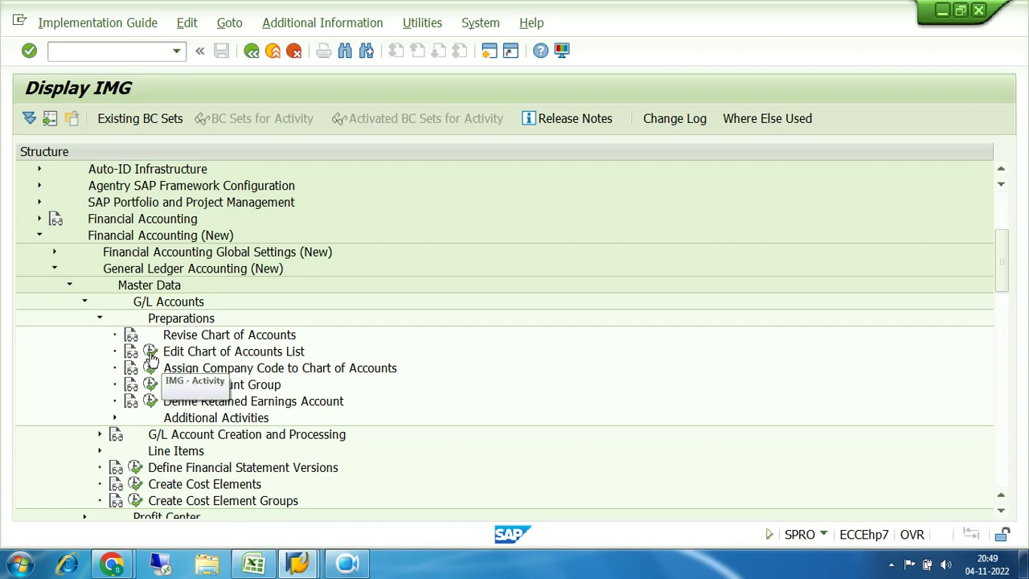
pyautogui.click(151, 354)
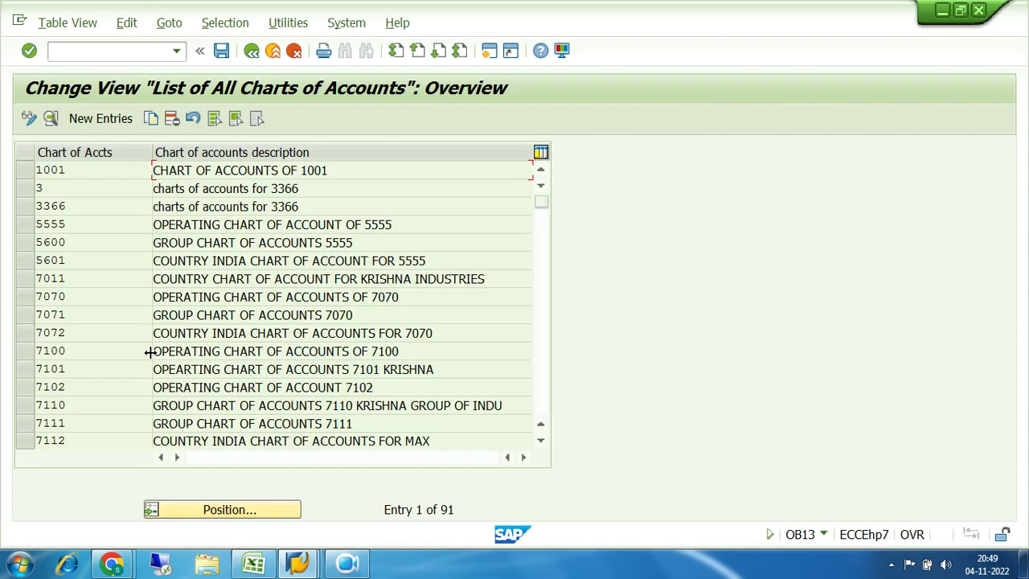
# Step: Find chart of accounts 7200 in the list and open its details
pyautogui.click(215, 508)
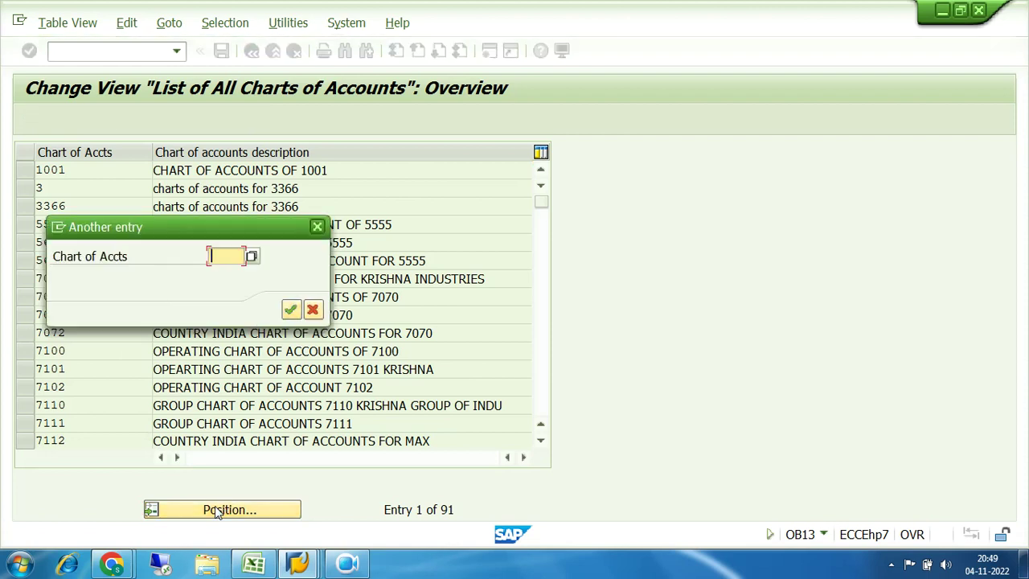
pyautogui.write('7200')
pyautogui.press('Return')
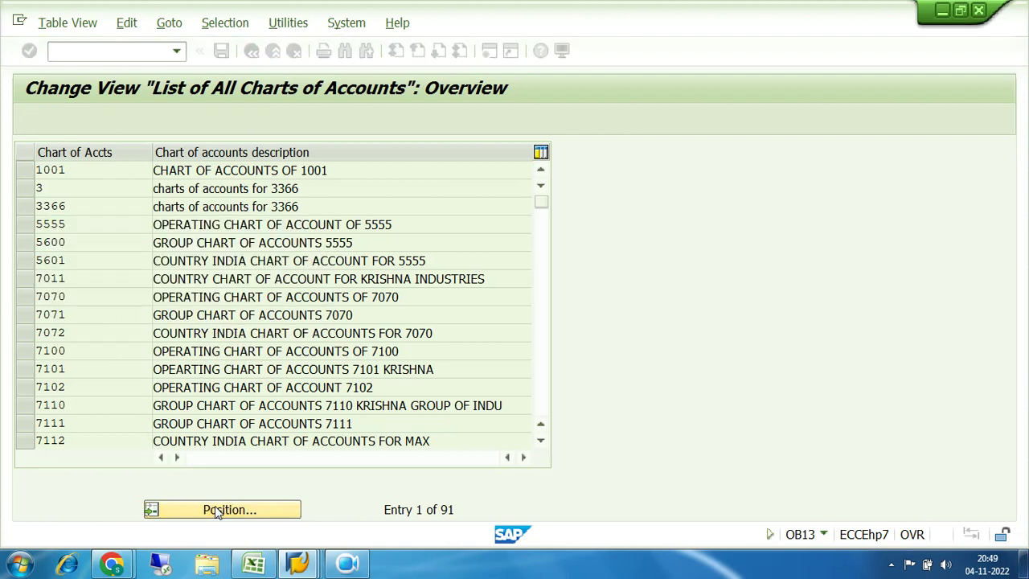
pyautogui.click(109, 171)
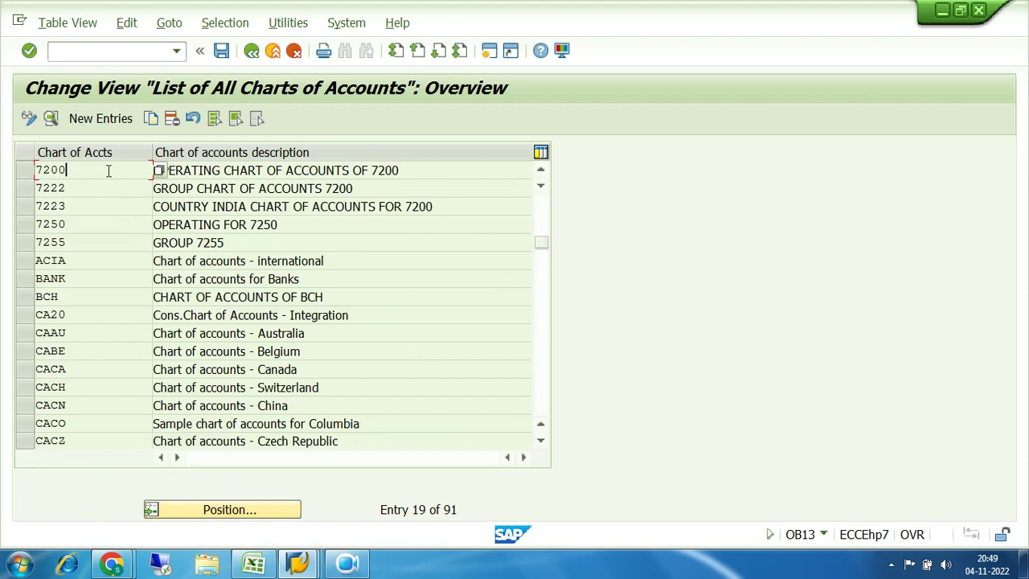
pyautogui.doubleClick(108, 171)
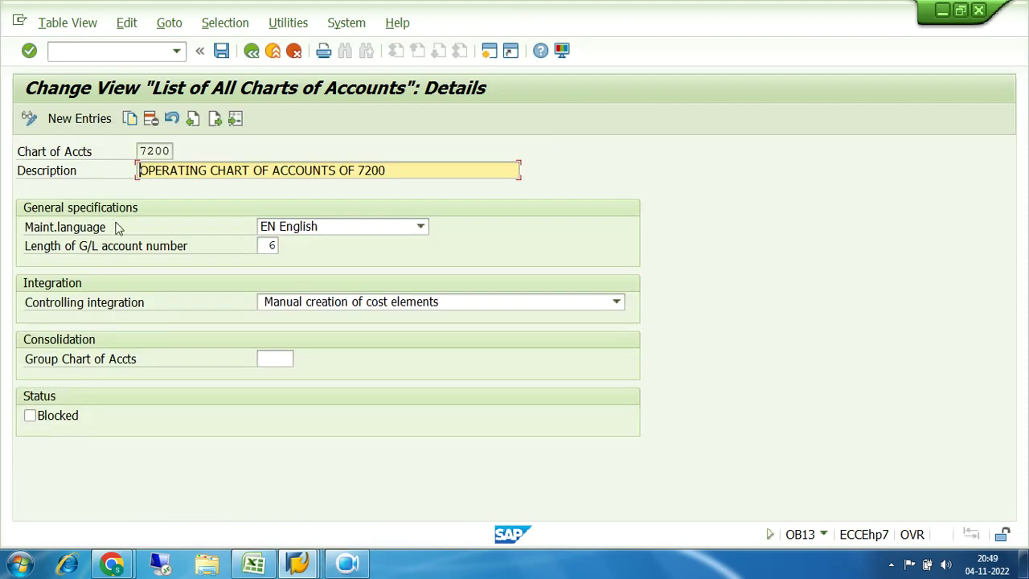
pyautogui.moveTo(171, 150); pyautogui.dragTo(130, 156)
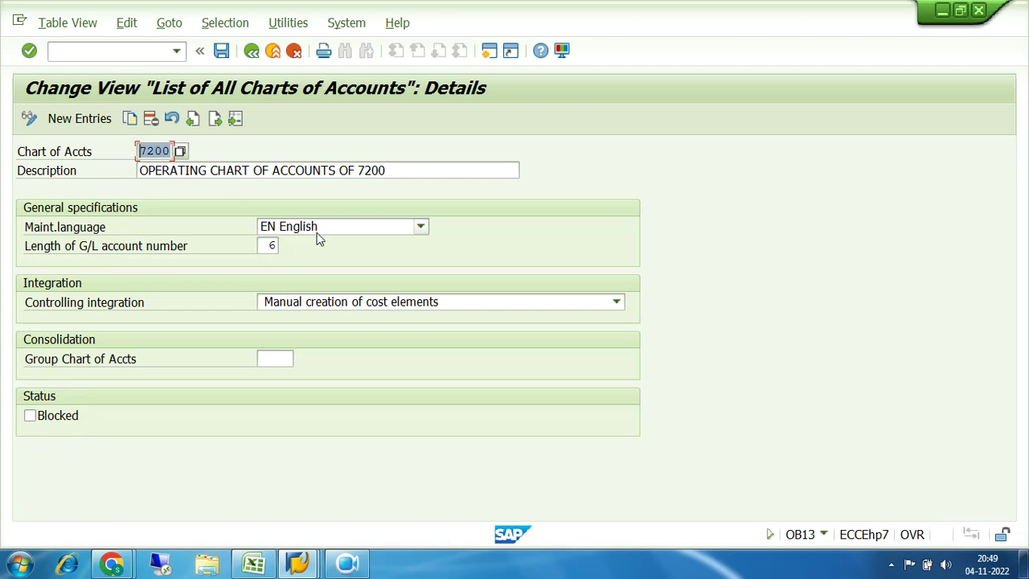
# Step: Set chart of accounts 7200 to Blocked and save the change
pyautogui.click(30, 417)
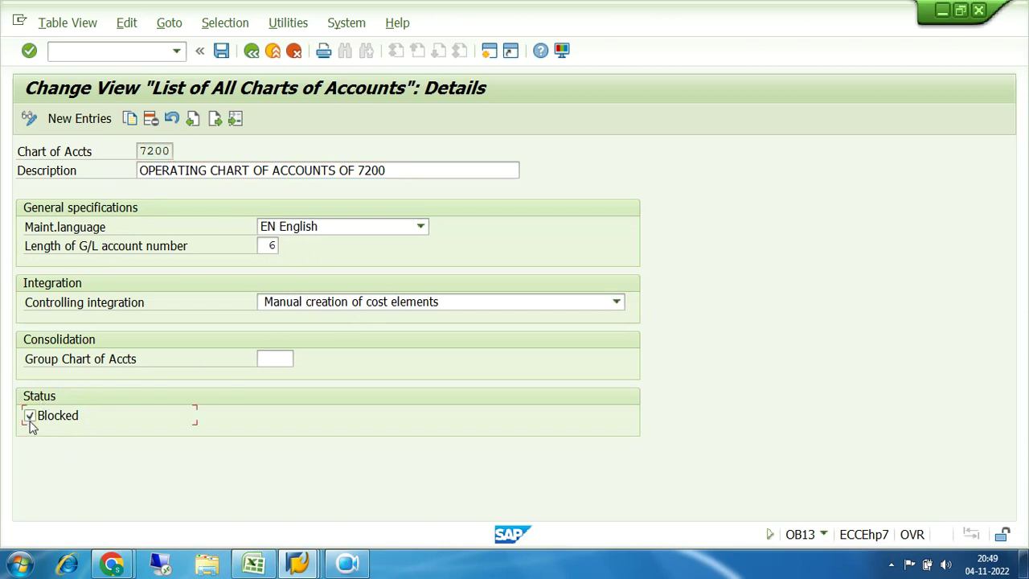
pyautogui.click(221, 53)
pyautogui.click(339, 311)
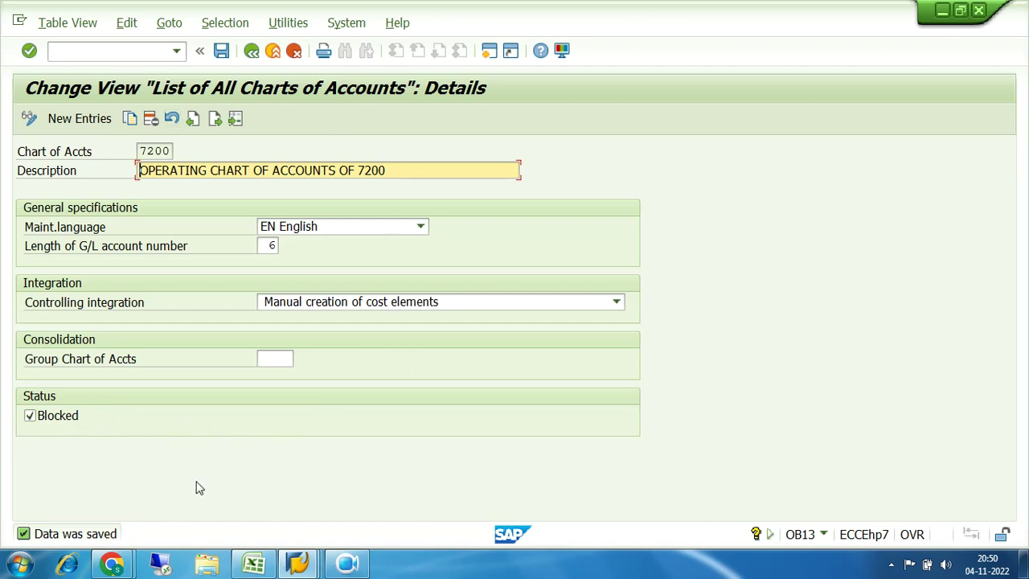
# Step: Switch to a free SAP Easy Access session and start transaction FS00
pyautogui.moveTo(298, 563)
pyautogui.click(460, 489)
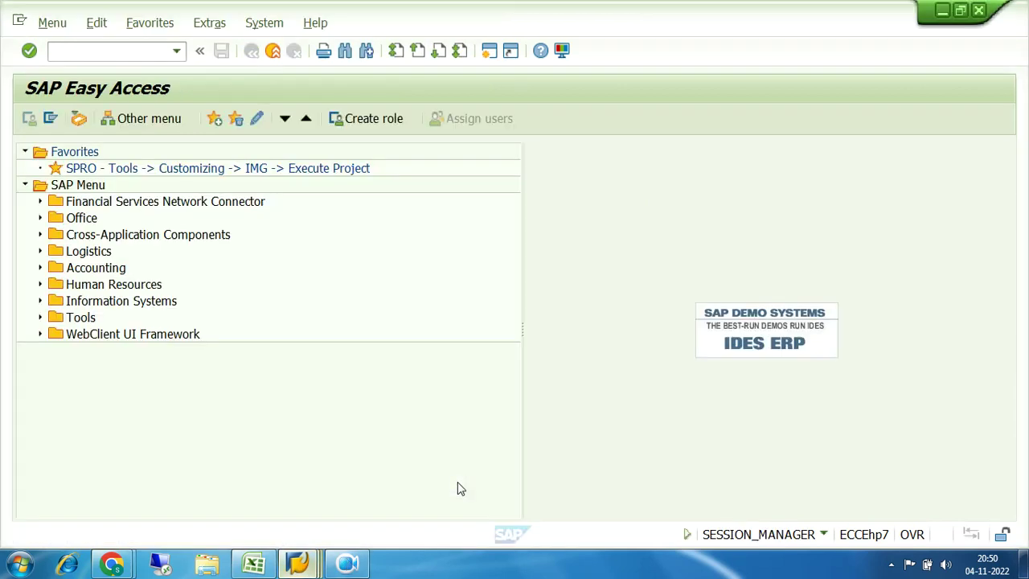
pyautogui.click(136, 48)
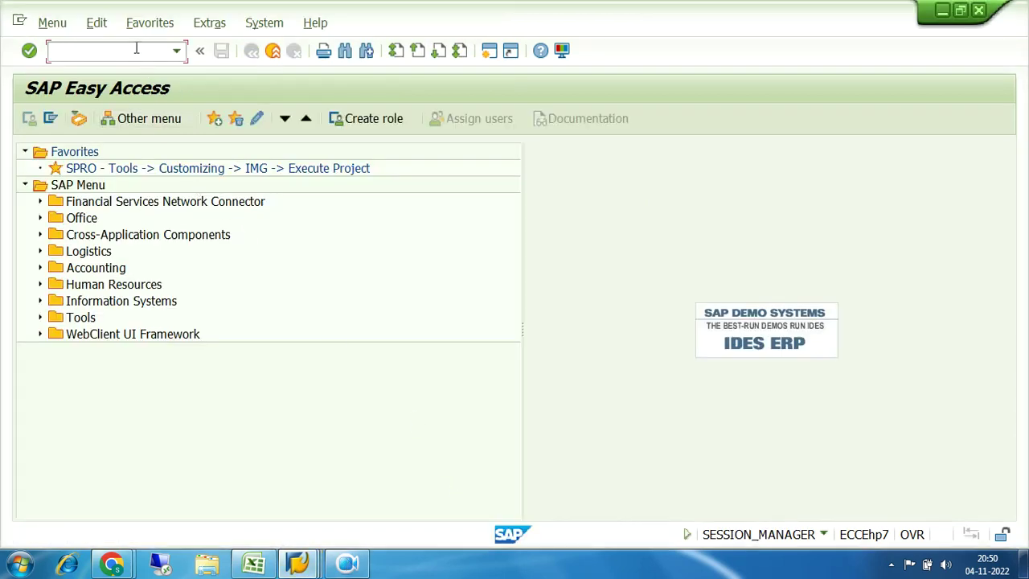
pyautogui.write('FS00')
pyautogui.press('Return')
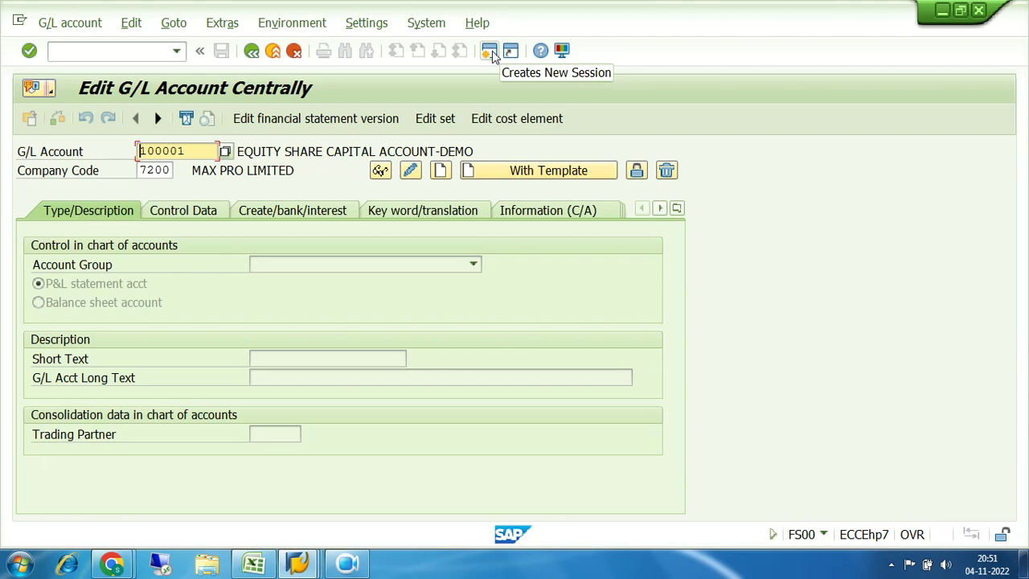
# Step: Create a new session and start transaction OBD4 in it to show the G/L account groups
pyautogui.click(490, 52)
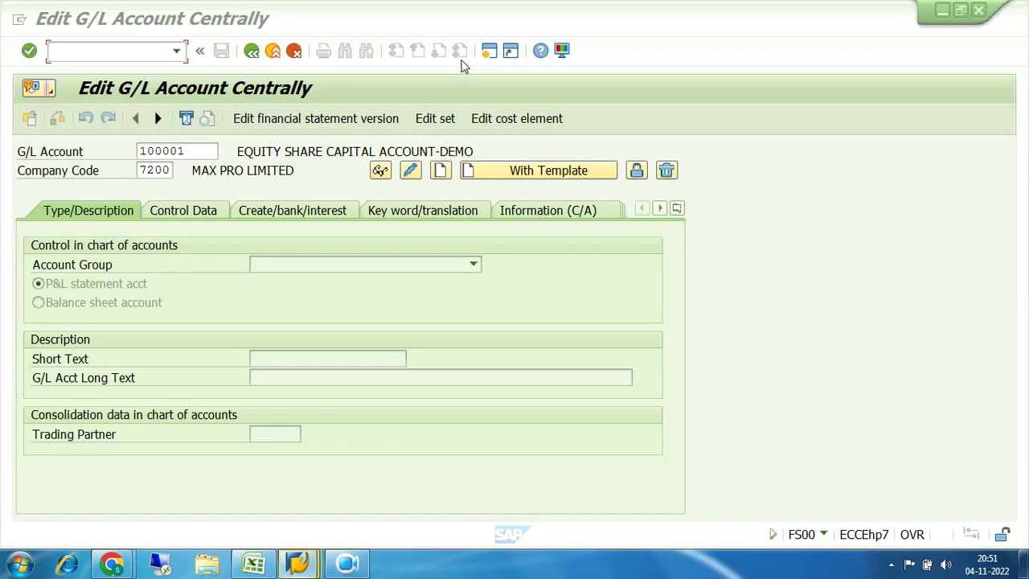
pyautogui.click(135, 59)
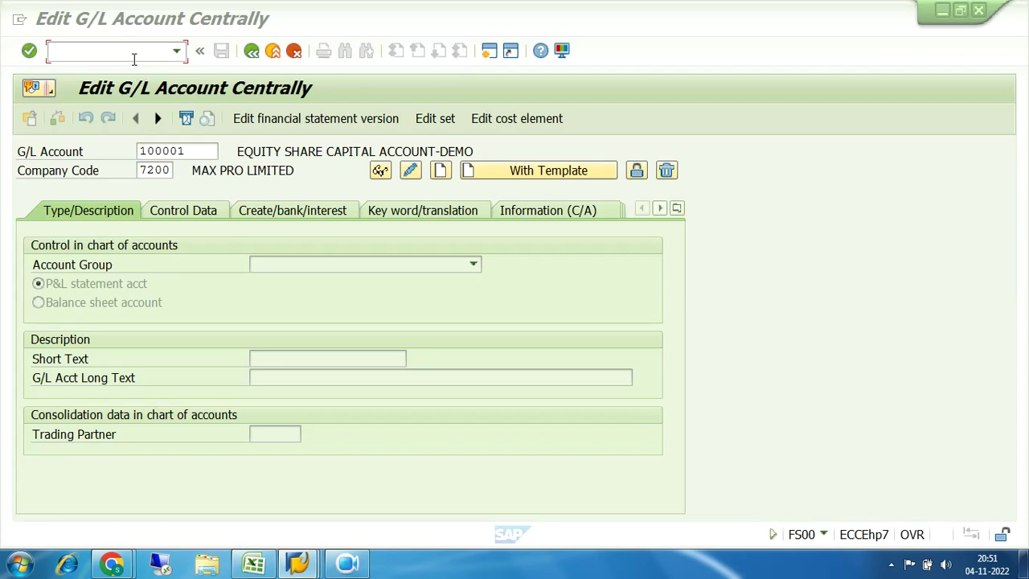
pyautogui.click(489, 50)
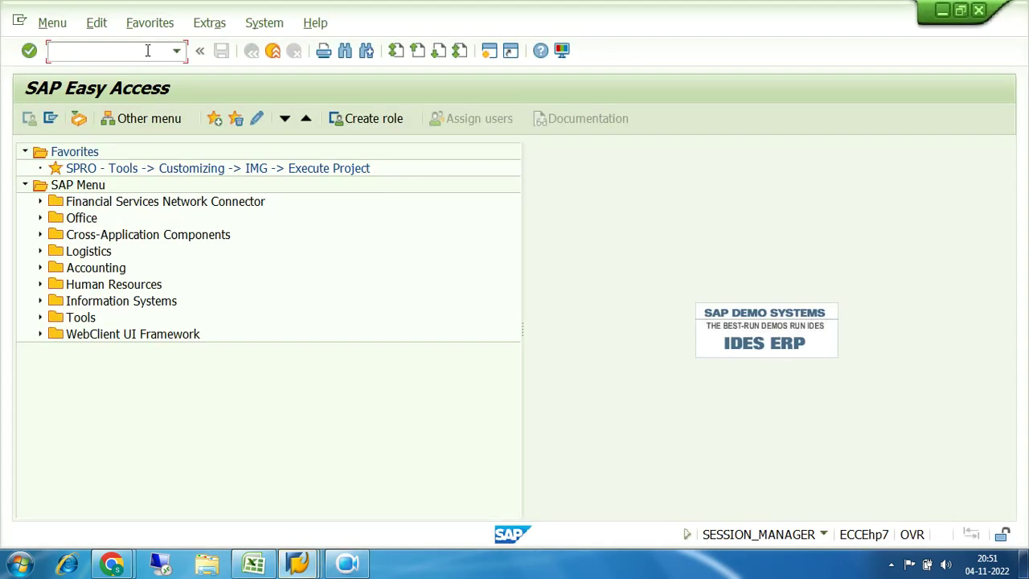
pyautogui.write('OBD4')
pyautogui.press('Return')
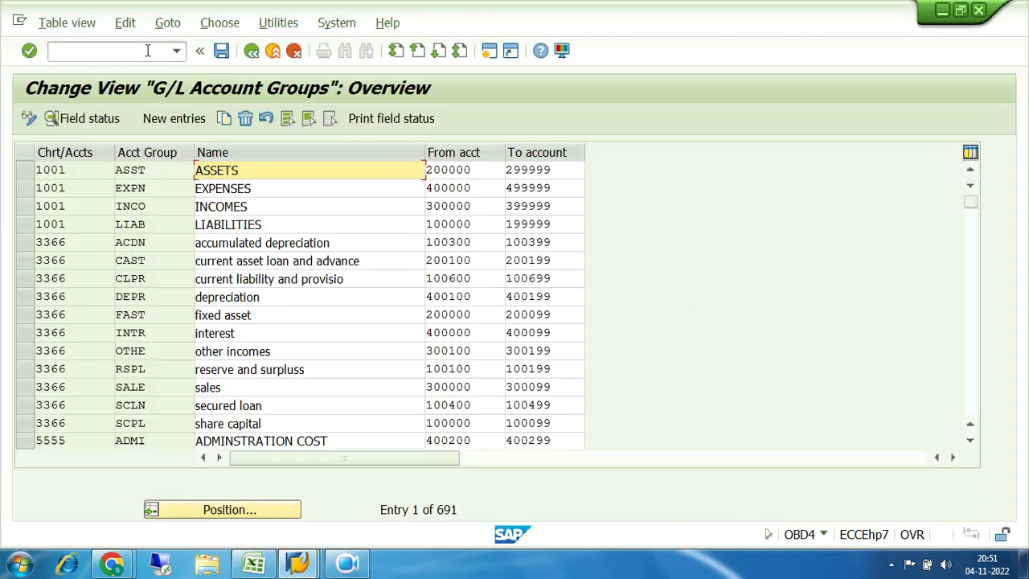
# Step: Find chart of accounts 7200 in the account groups and examine the EMPLOYEE COST group's number range
pyautogui.click(231, 518)
pyautogui.write('7200')
pyautogui.press('Return')
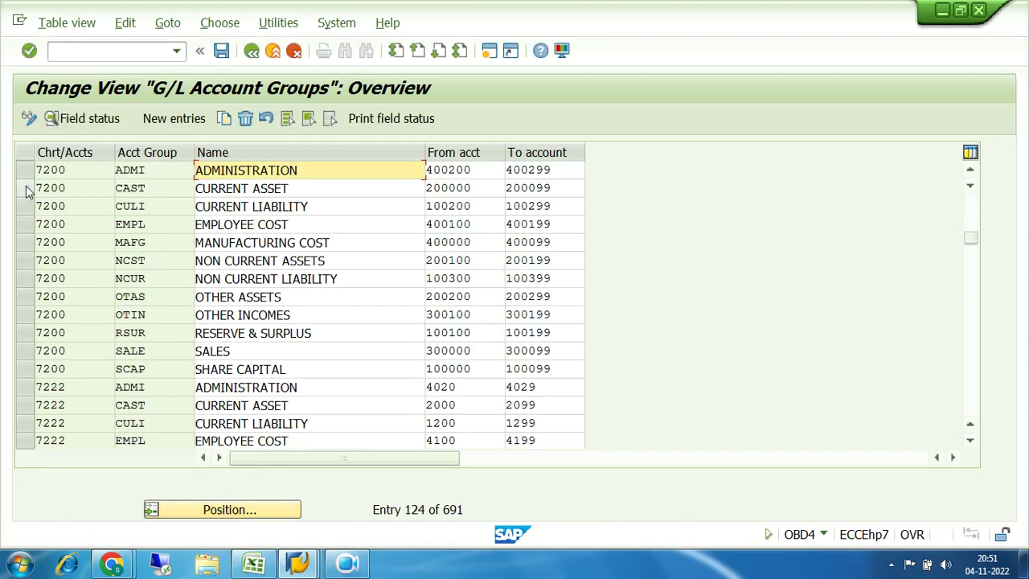
pyautogui.click(26, 229)
pyautogui.click(310, 224)
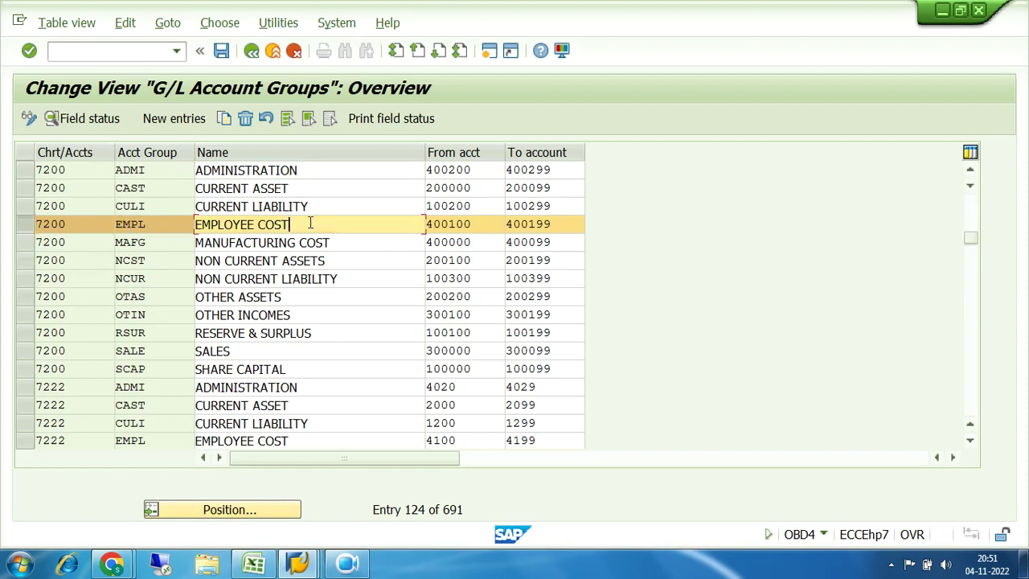
pyautogui.moveTo(486, 223); pyautogui.dragTo(412, 228)
pyautogui.moveTo(558, 223); pyautogui.dragTo(418, 230)
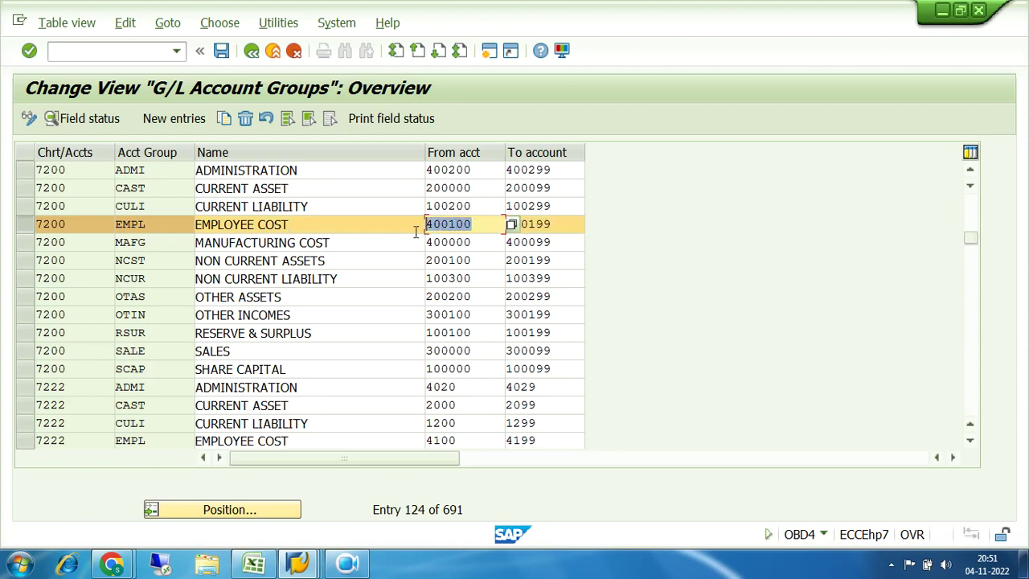
pyautogui.moveTo(545, 223); pyautogui.dragTo(498, 228)
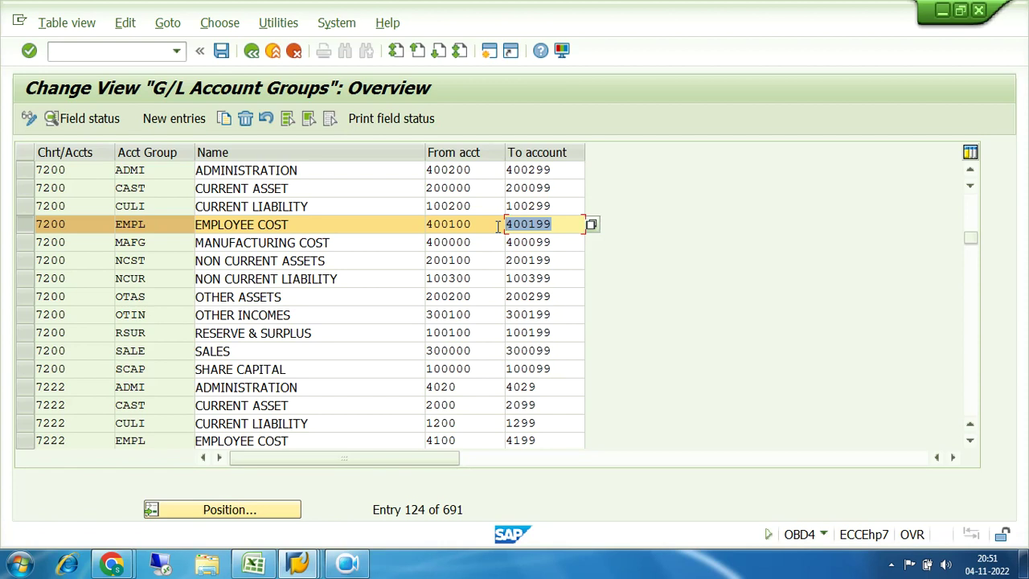
# Step: Switch to the unused SAP Easy Access session and start FS00 there
pyautogui.click(298, 563)
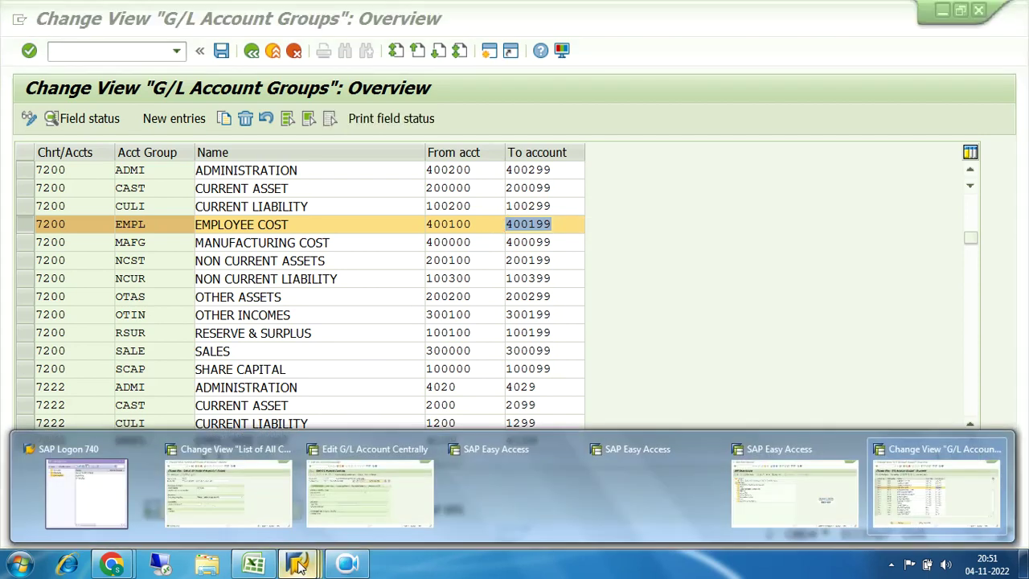
pyautogui.click(244, 502)
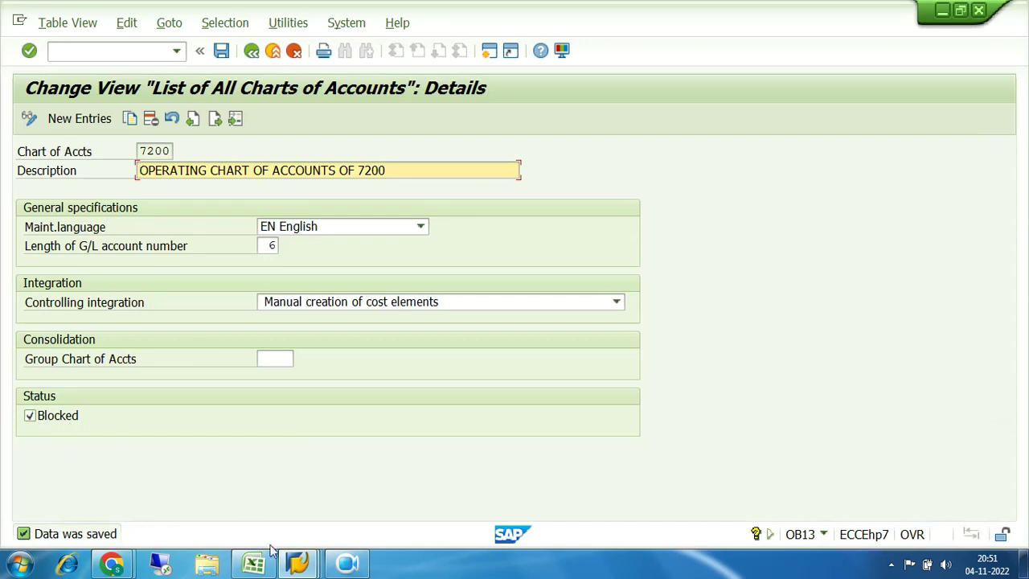
pyautogui.click(307, 570)
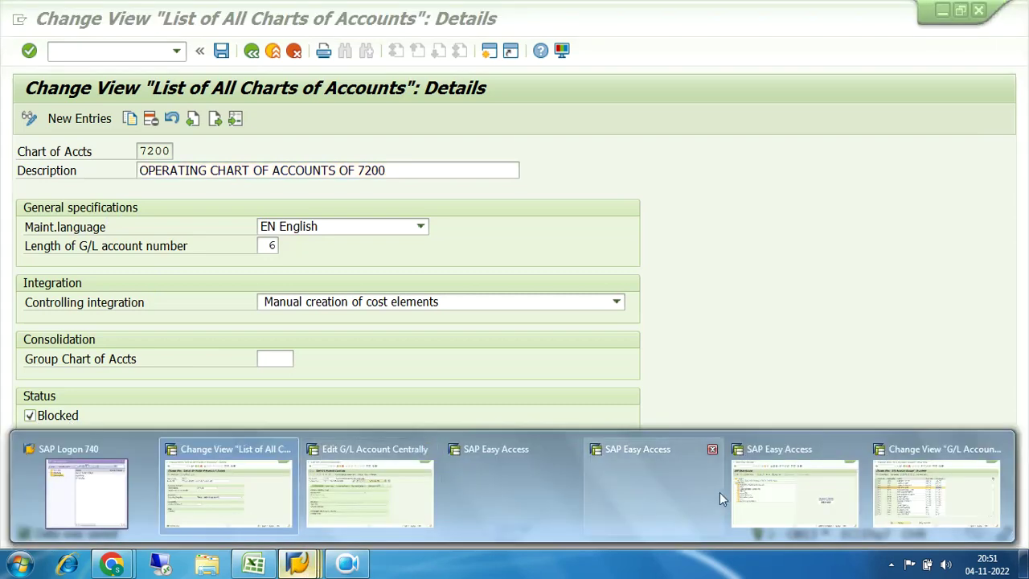
pyautogui.click(791, 495)
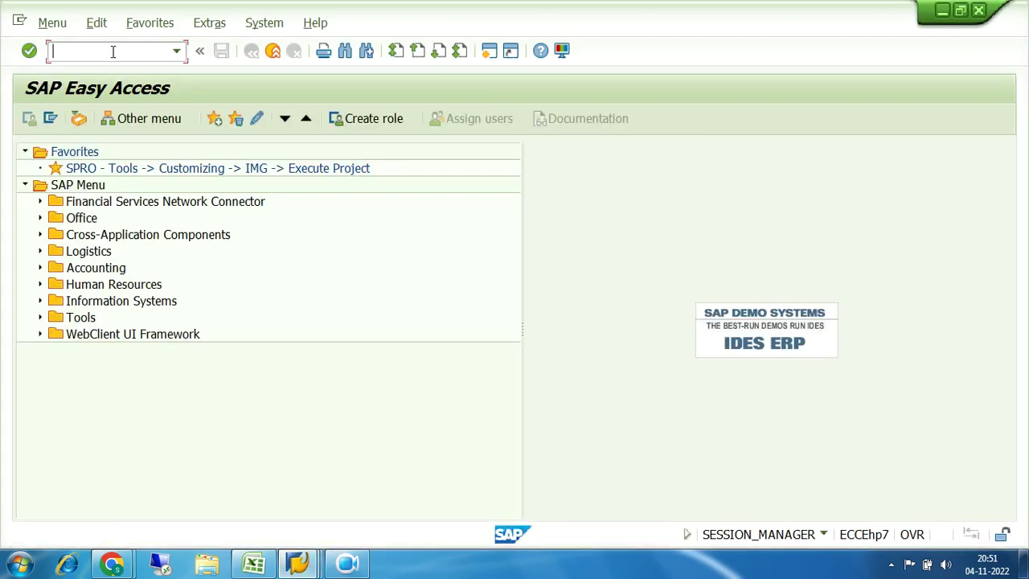
pyautogui.write('FS00')
pyautogui.press('Return')
# Step: Replace the G/L account number with 400100 and display the account in company code 7200
pyautogui.click(200, 150)
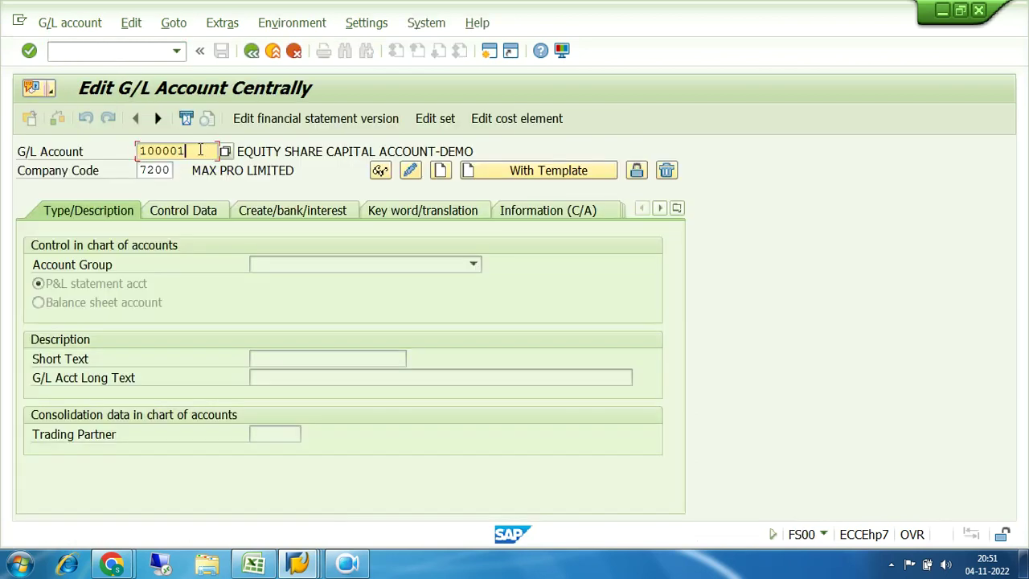
pyautogui.press('BackSpace')
pyautogui.press('BackSpace')
pyautogui.press('BackSpace')
pyautogui.press('BackSpace')
pyautogui.press('BackSpace')
pyautogui.press('BackSpace')
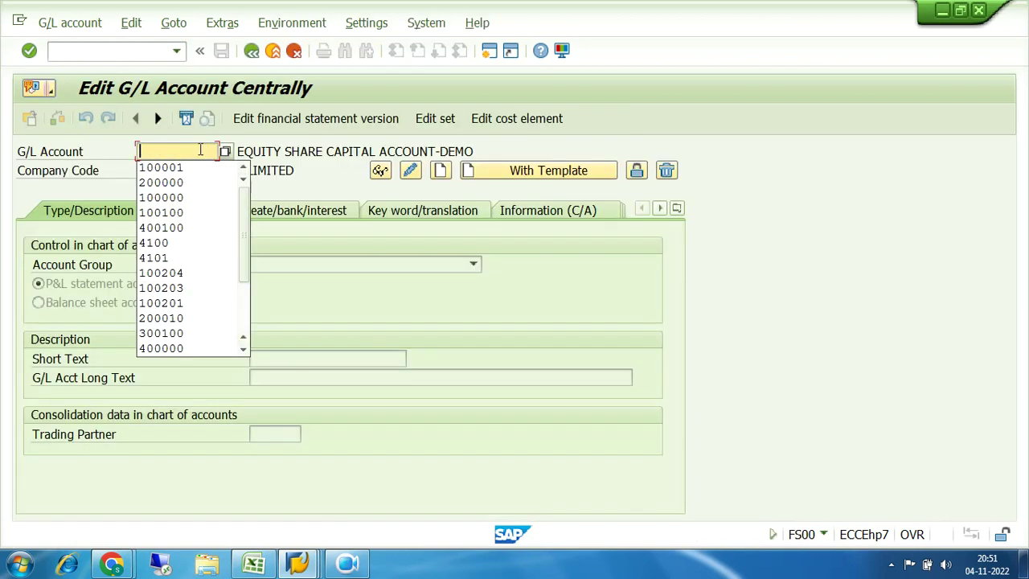
pyautogui.write('400100')
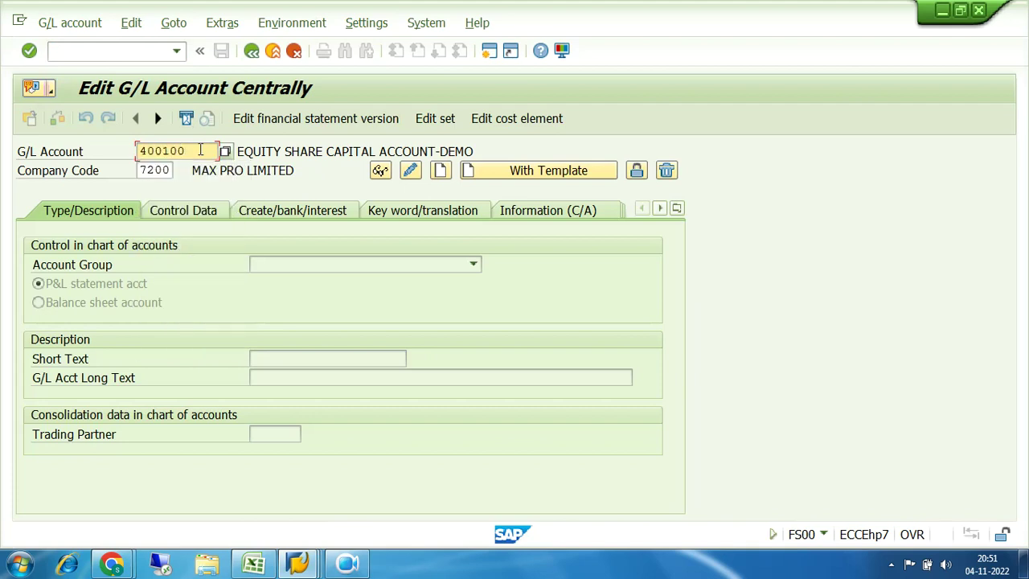
pyautogui.press('Return')
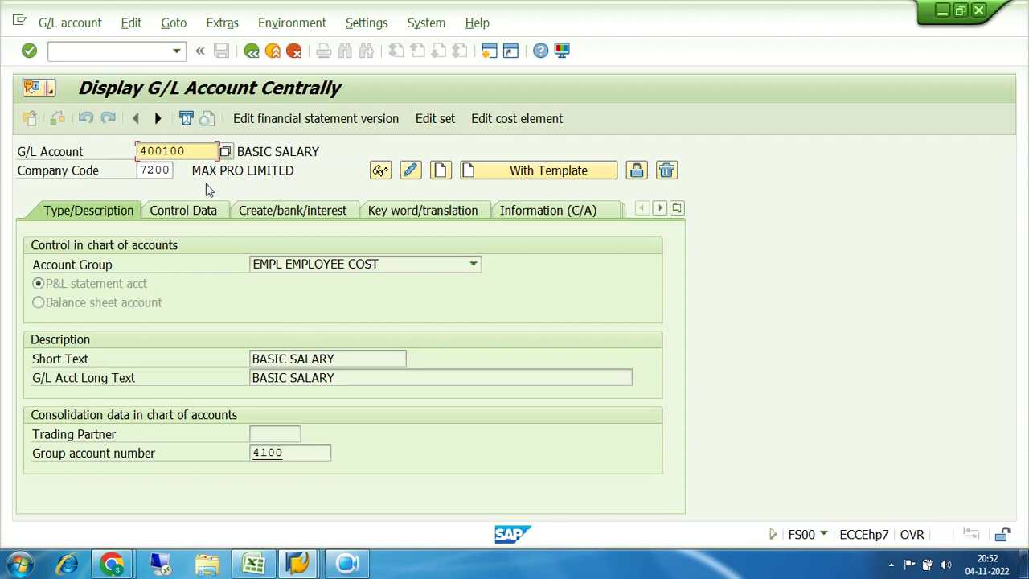
# Step: Look up the existing G/L accounts of company code 7200 by description, and close the list without choosing one
pyautogui.click(225, 152)
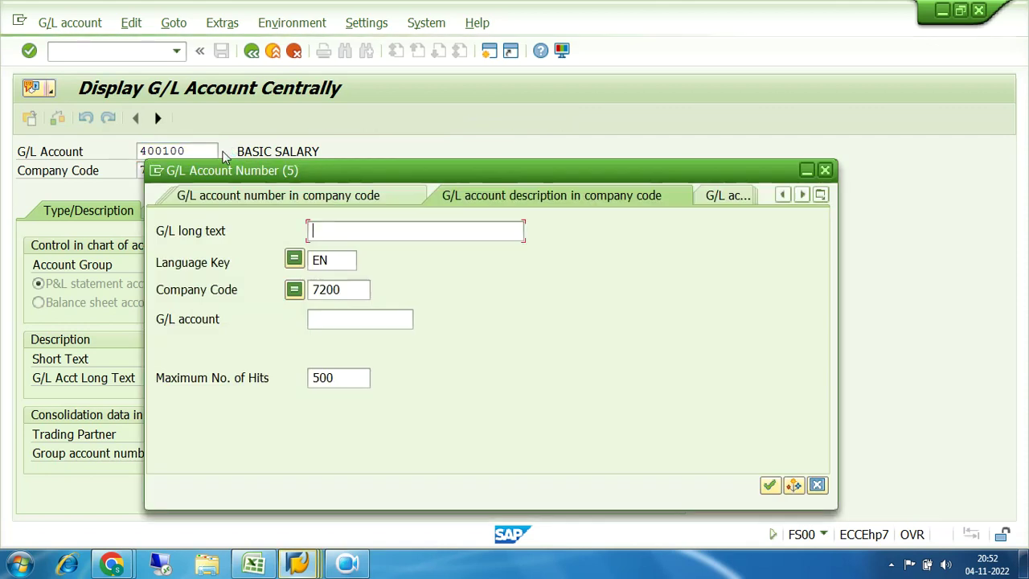
pyautogui.click(770, 485)
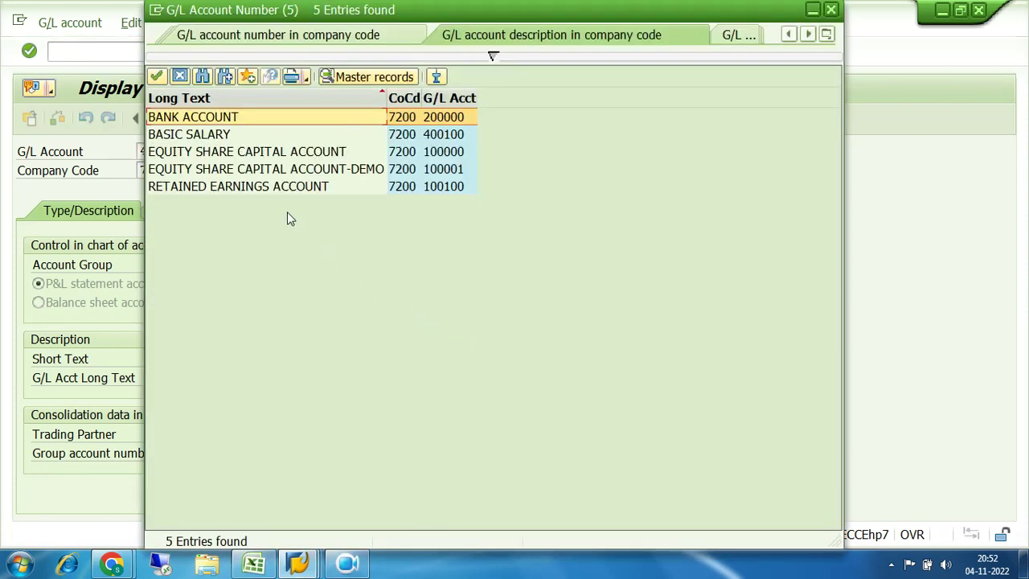
pyautogui.click(435, 137)
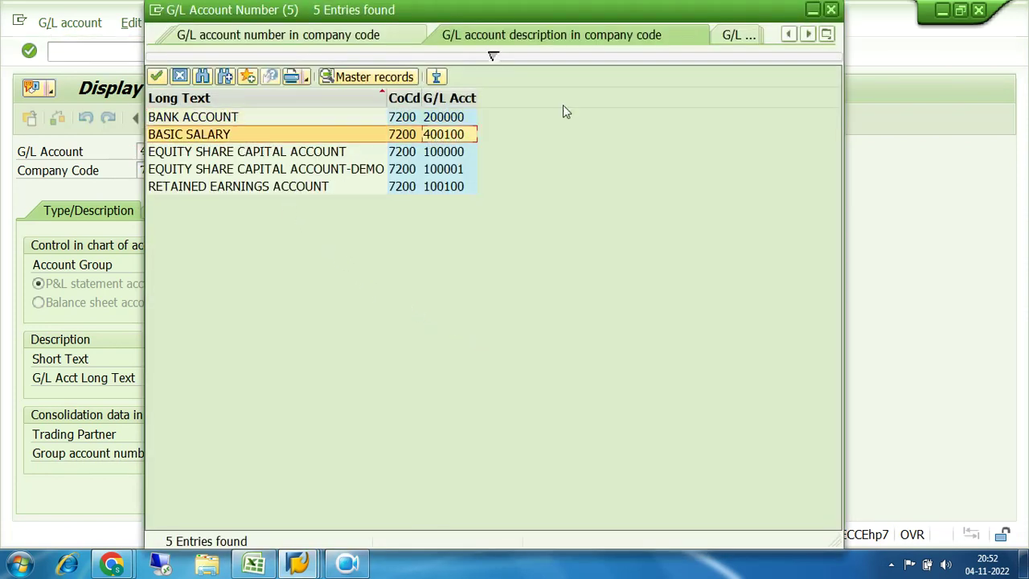
pyautogui.click(831, 10)
# Step: Change the G/L account number to 400101 and try to create it in company code 7200, directly and with a template
pyautogui.click(193, 152)
pyautogui.press('BackSpace')
pyautogui.write('101')
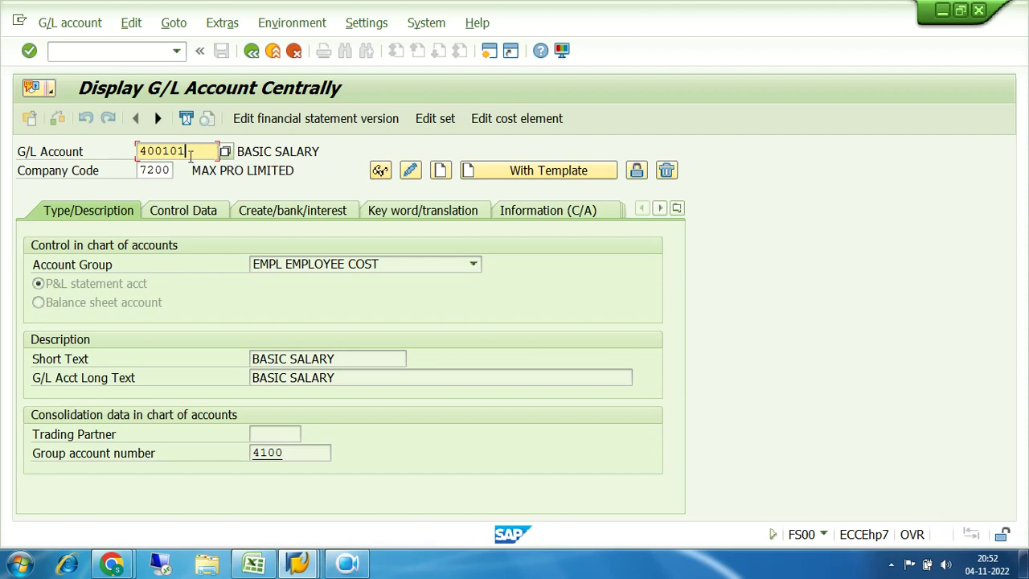
pyautogui.moveTo(188, 152); pyautogui.dragTo(133, 157)
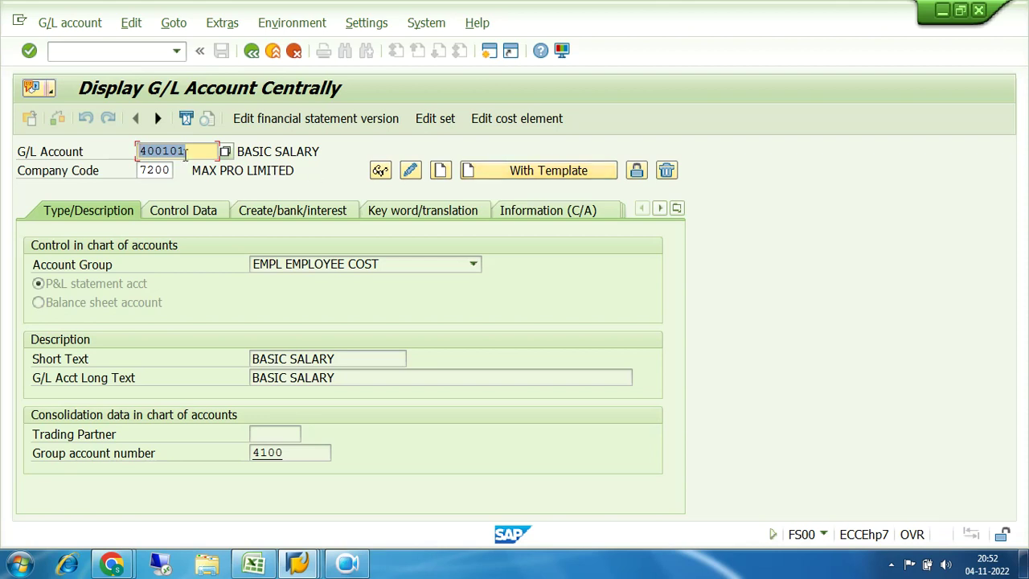
pyautogui.click(441, 172)
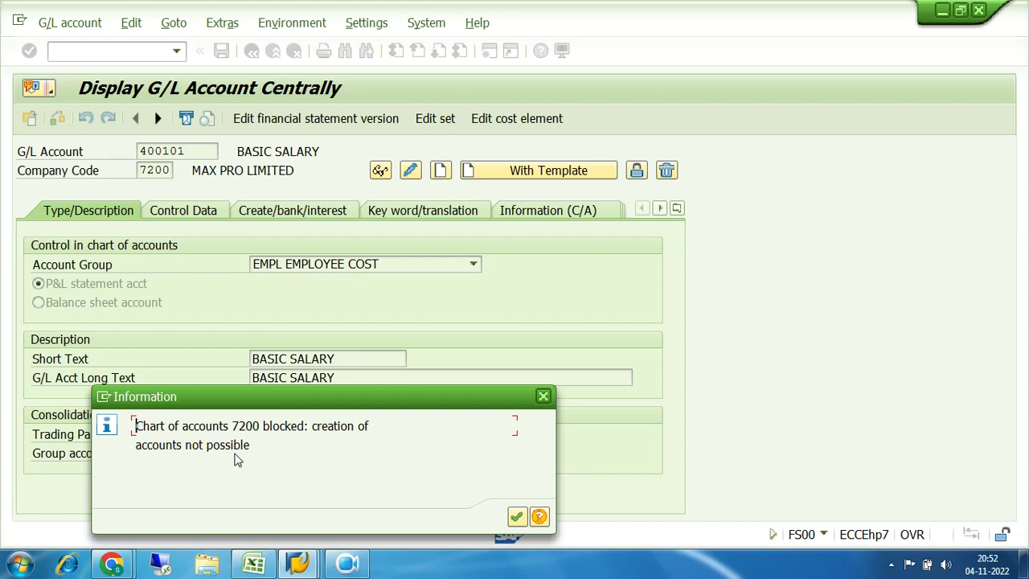
pyautogui.click(544, 396)
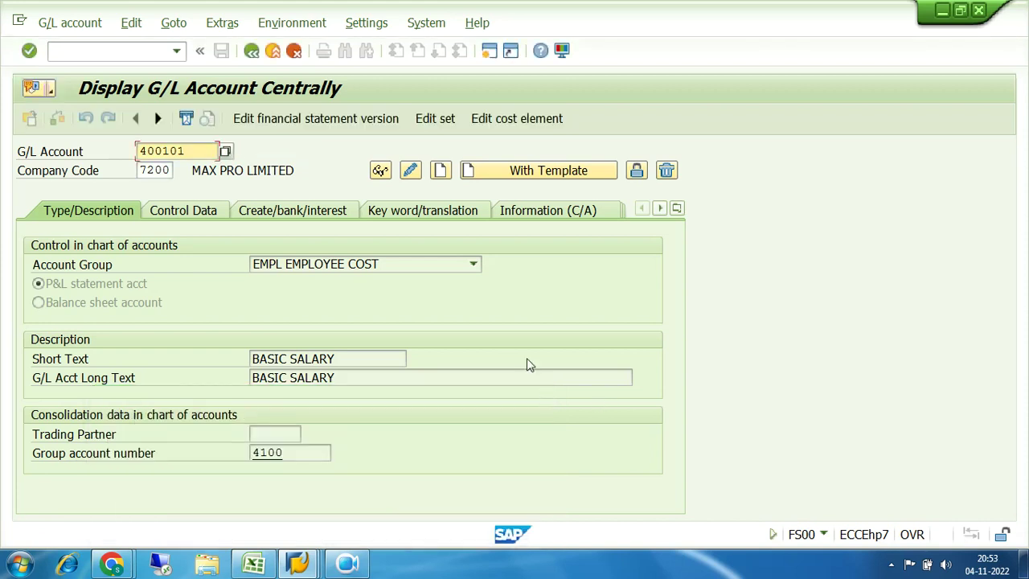
pyautogui.click(502, 177)
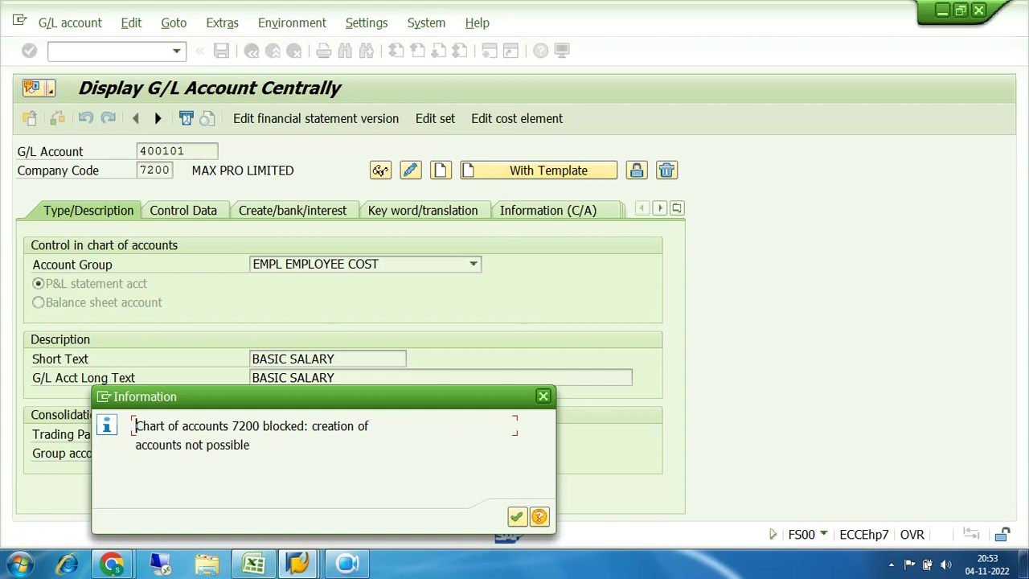
# Step: Switch to the chart of accounts session, remove the Blocked status from chart of accounts 7200 and save
pyautogui.click(299, 566)
pyautogui.click(229, 490)
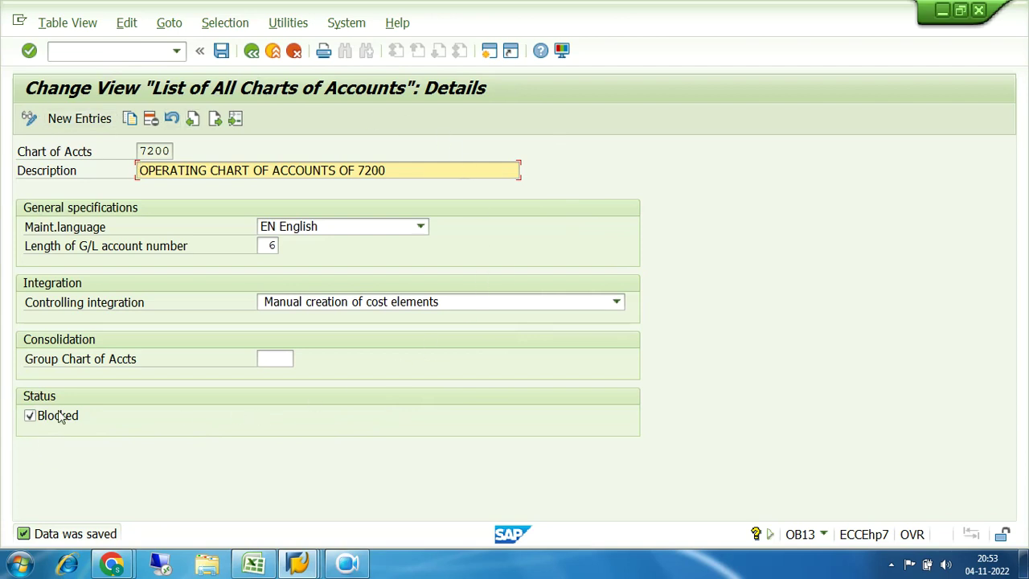
pyautogui.click(29, 417)
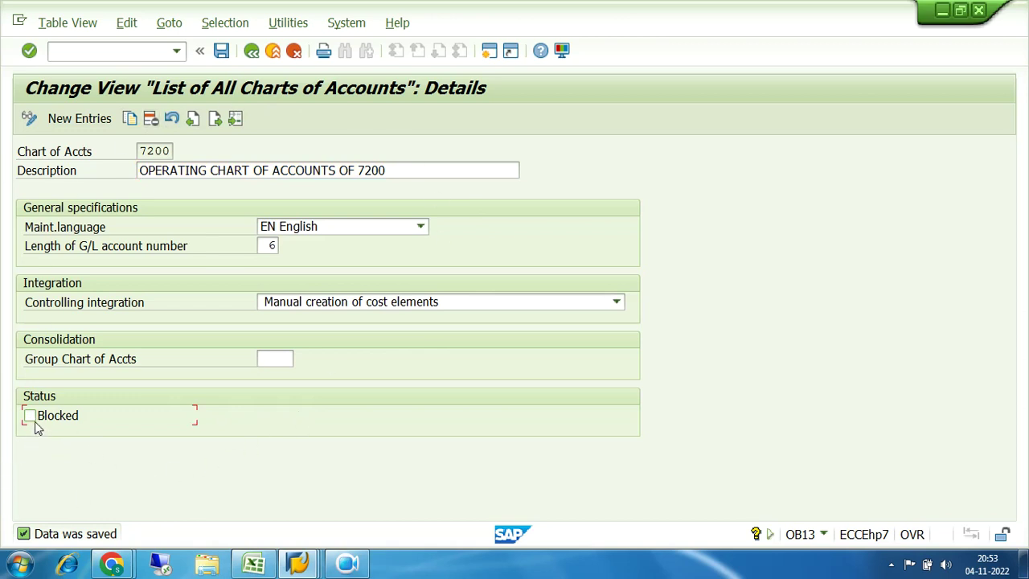
pyautogui.click(223, 54)
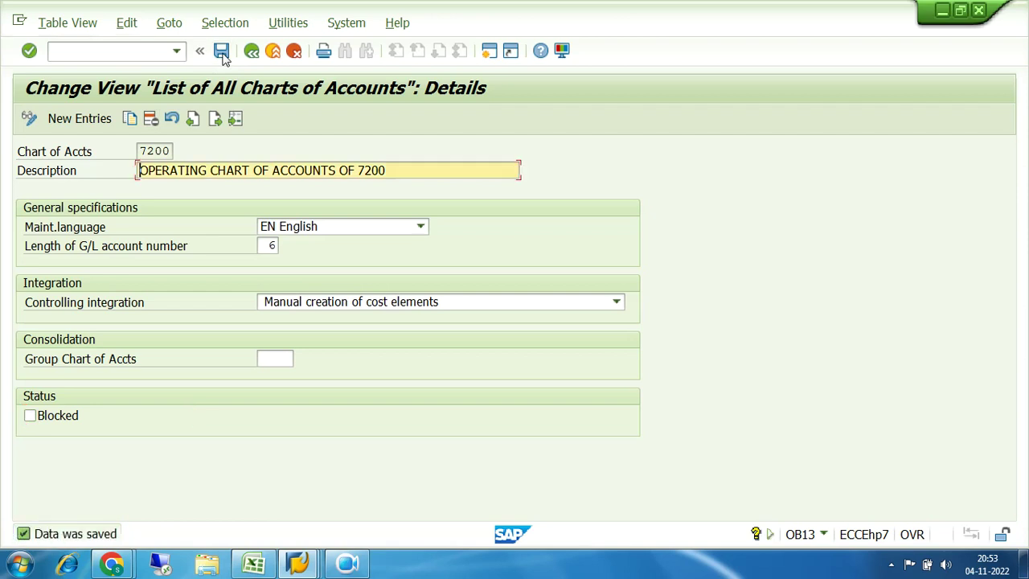
# Step: Return to the G/L account session and create 400101 with reference account 400100 from company code 7200
pyautogui.click(297, 562)
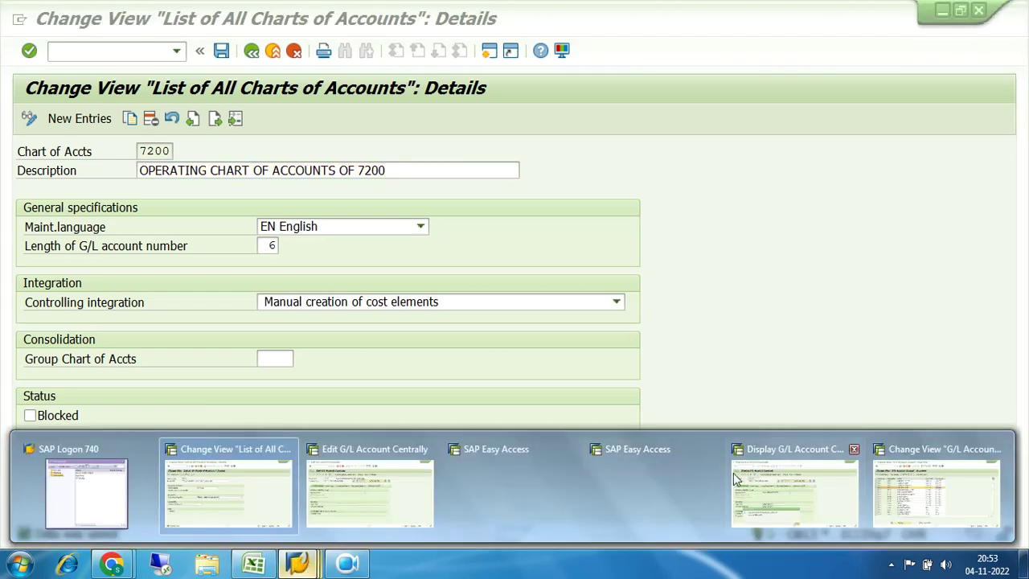
pyautogui.click(791, 483)
pyautogui.click(543, 396)
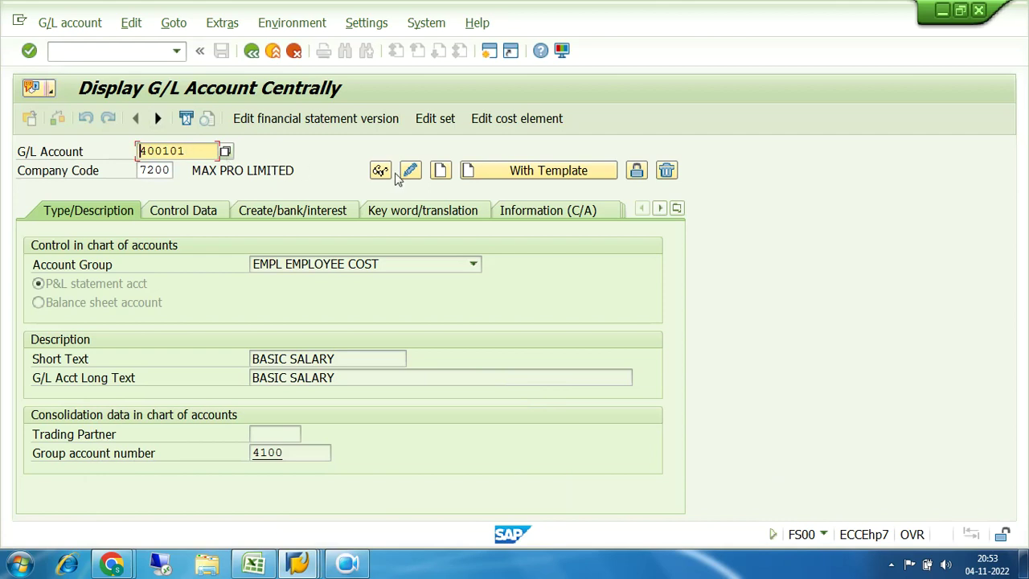
pyautogui.click(492, 176)
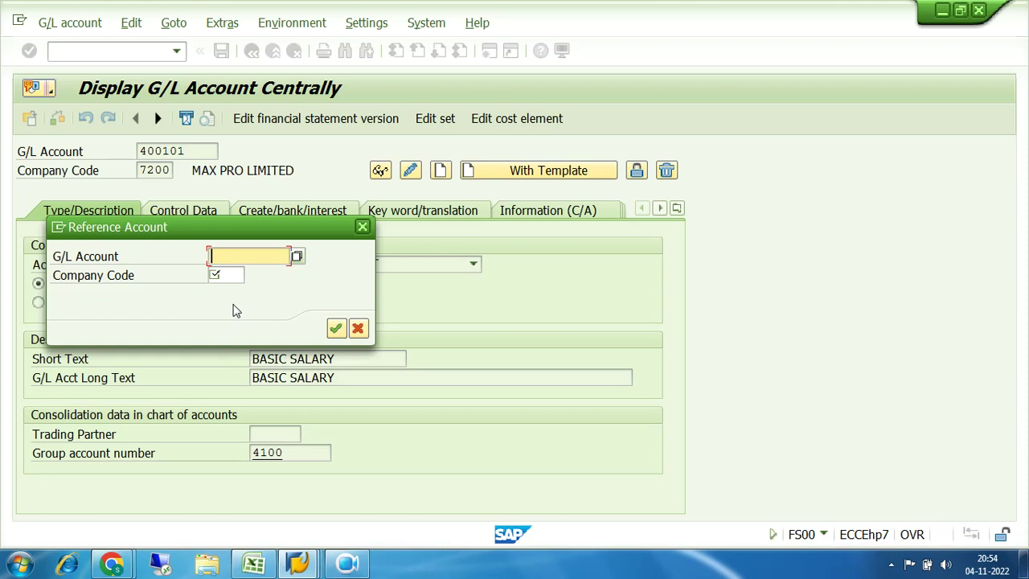
pyautogui.write('4')
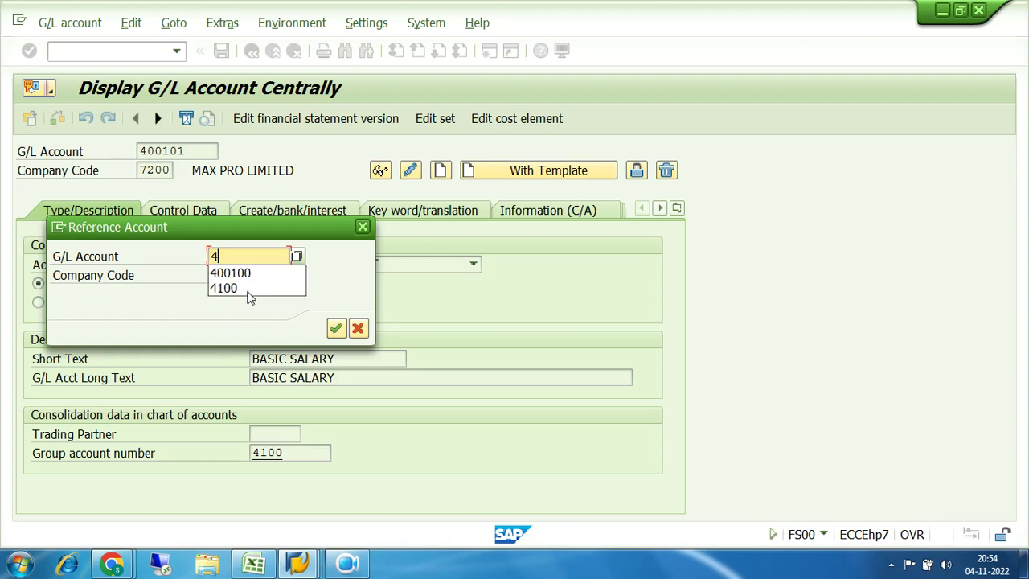
pyautogui.write('00100')
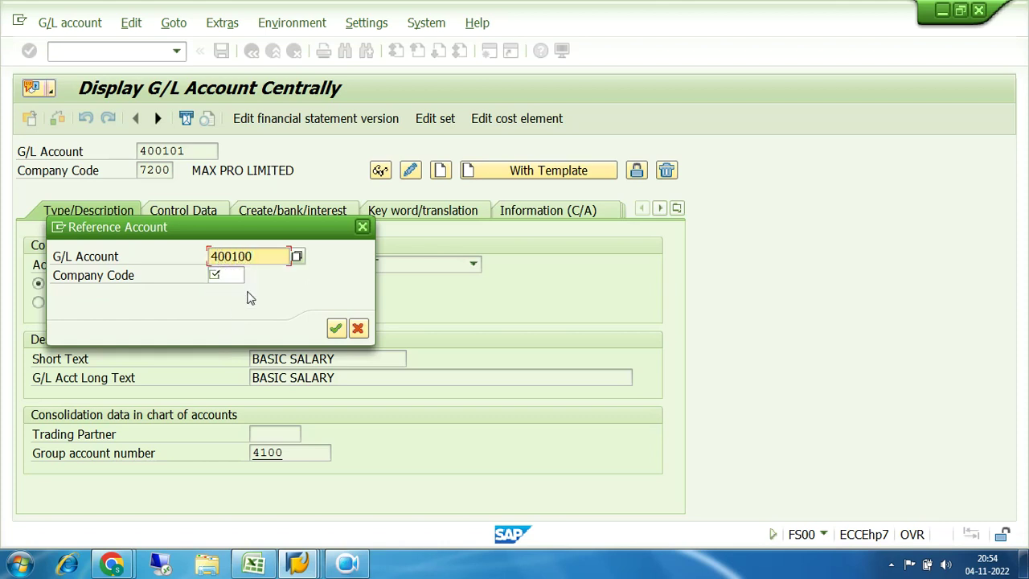
pyautogui.press('Tab')
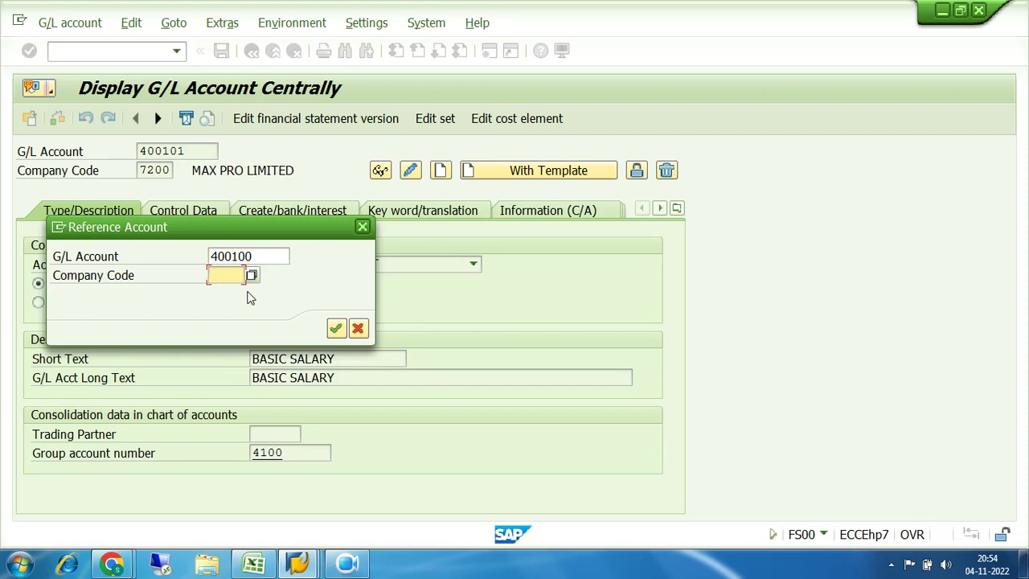
pyautogui.write('7')
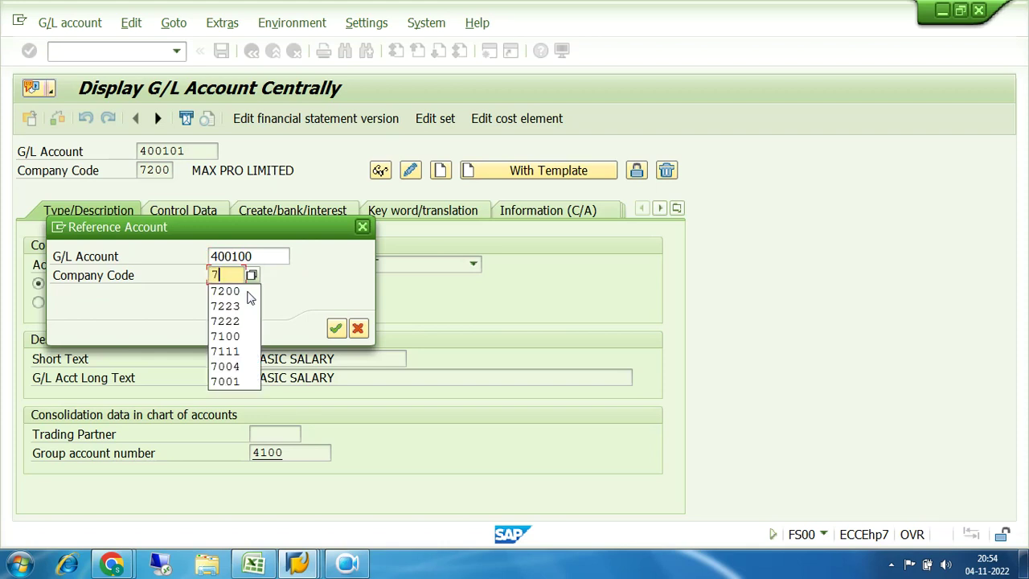
pyautogui.write('200')
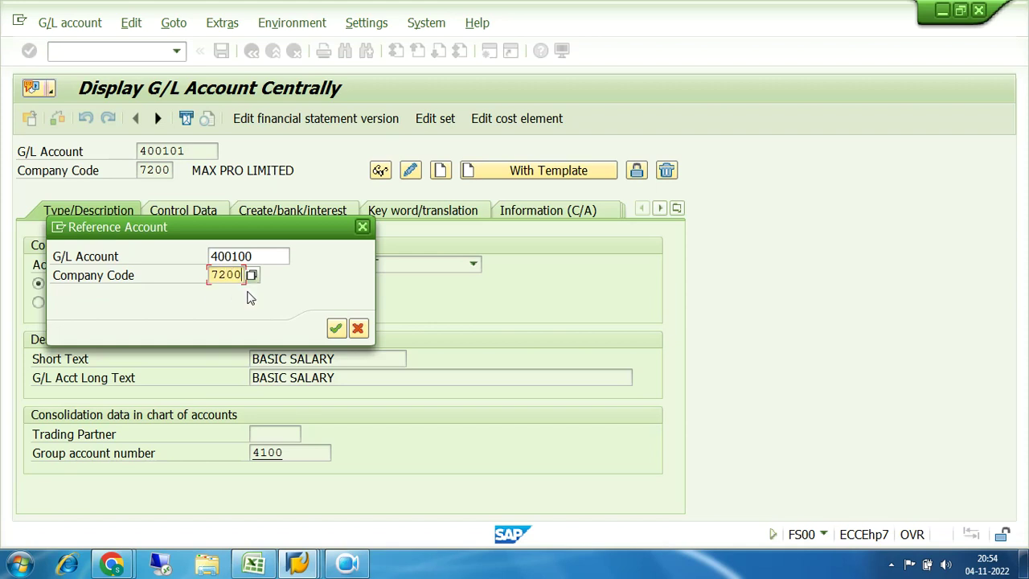
pyautogui.press('Return')
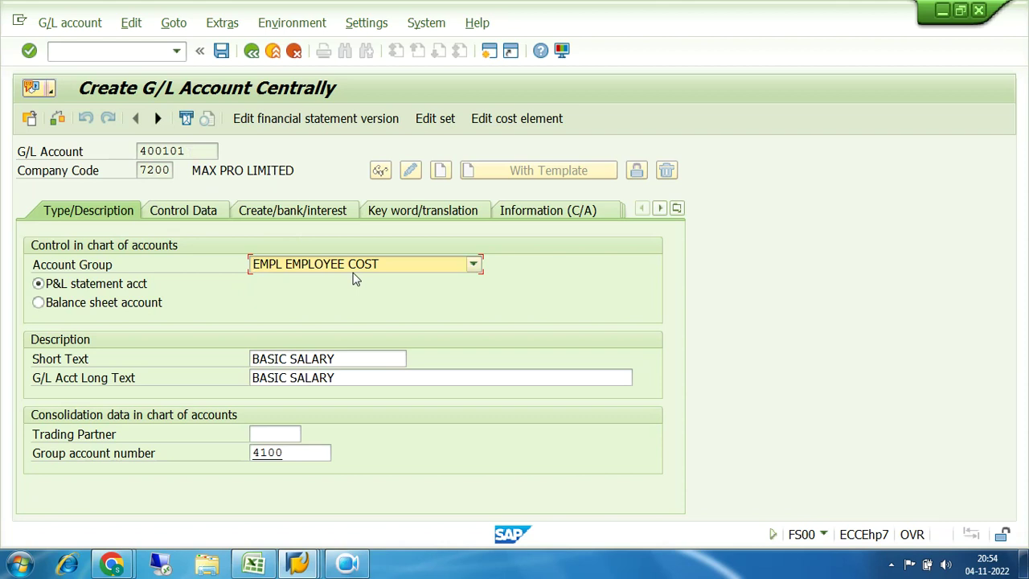
# Step: Set the new account's short text to DEARNESS ALLOWANCE and its long text to DERNESS ALLOWANCE
pyautogui.click(346, 353)
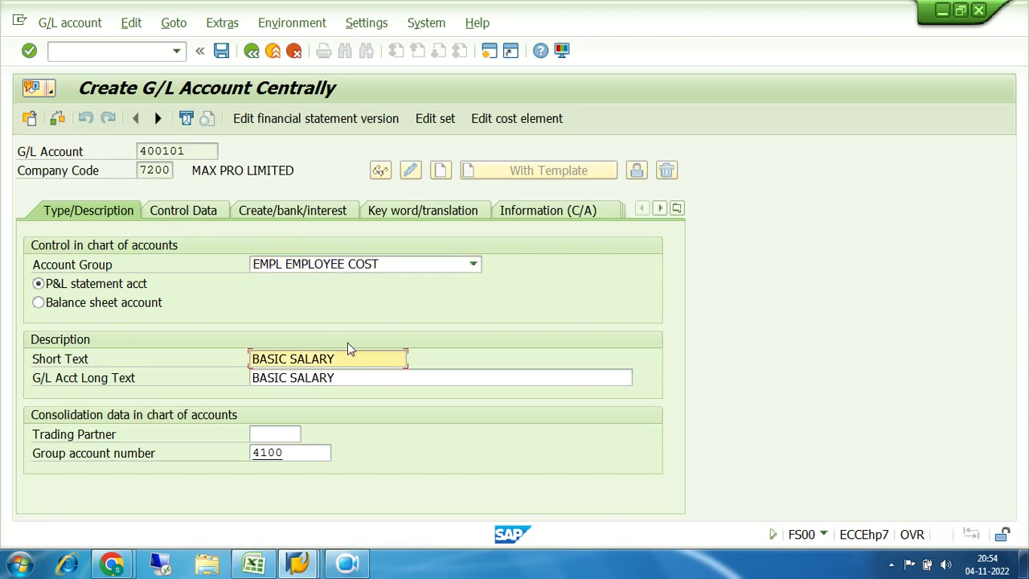
pyautogui.press('BackSpace')
pyautogui.press('BackSpace')
pyautogui.press('BackSpace')
pyautogui.press('BackSpace')
pyautogui.press('BackSpace')
pyautogui.press('BackSpace')
pyautogui.press('BackSpace')
pyautogui.press('BackSpace')
pyautogui.press('BackSpace')
pyautogui.press('BackSpace')
pyautogui.press('BackSpace')
pyautogui.press('BackSpace')
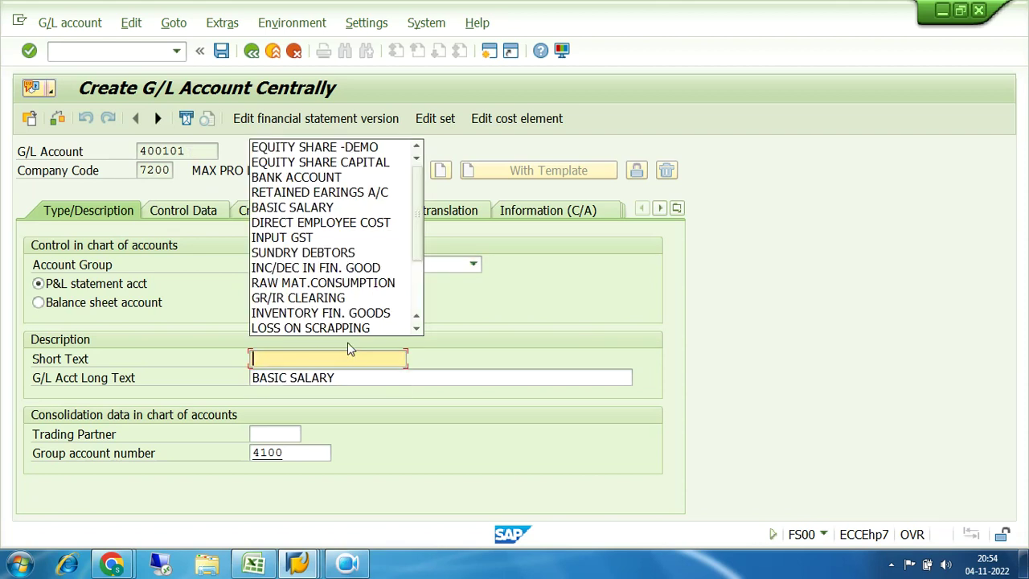
pyautogui.write('DEARNE')
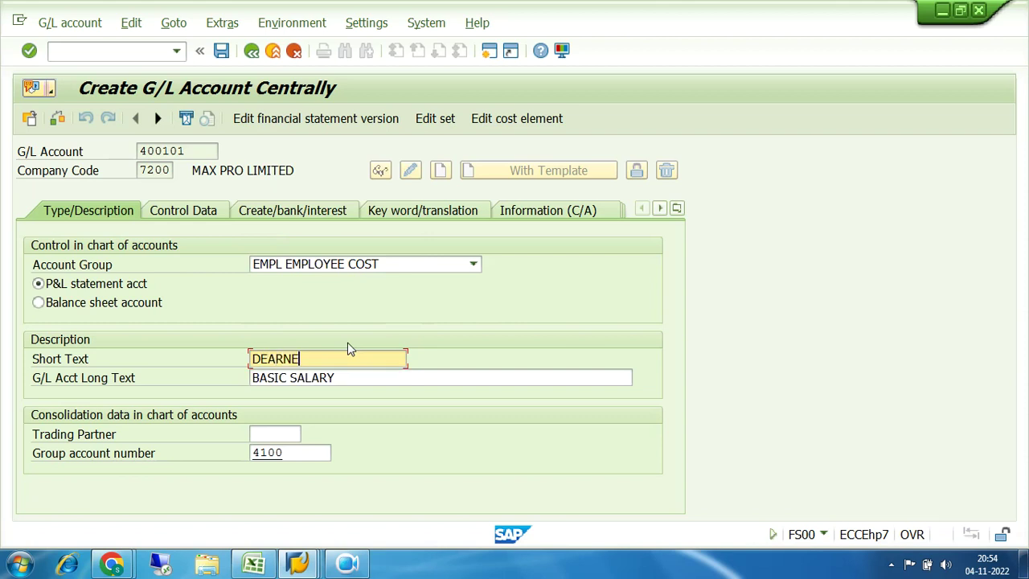
pyautogui.write('SS ALLOWANCE')
pyautogui.press('Tab')
pyautogui.write('DERNESS')
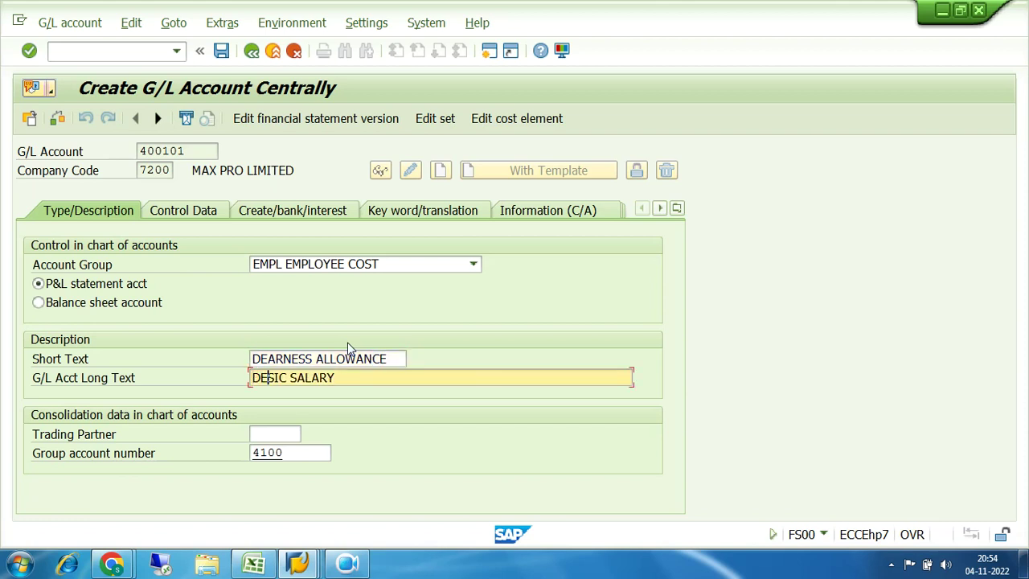
pyautogui.write(' ALLOWANCE')
# Step: Clear the new account's group account number in the consolidation data
pyautogui.click(302, 455)
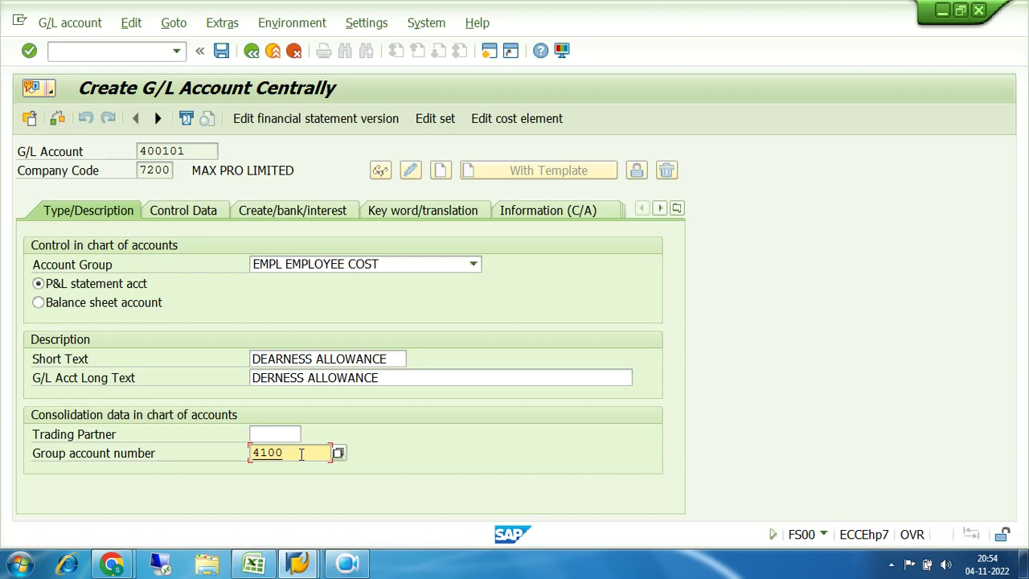
pyautogui.press('BackSpace')
pyautogui.press('BackSpace')
pyautogui.press('BackSpace')
pyautogui.press('BackSpace')
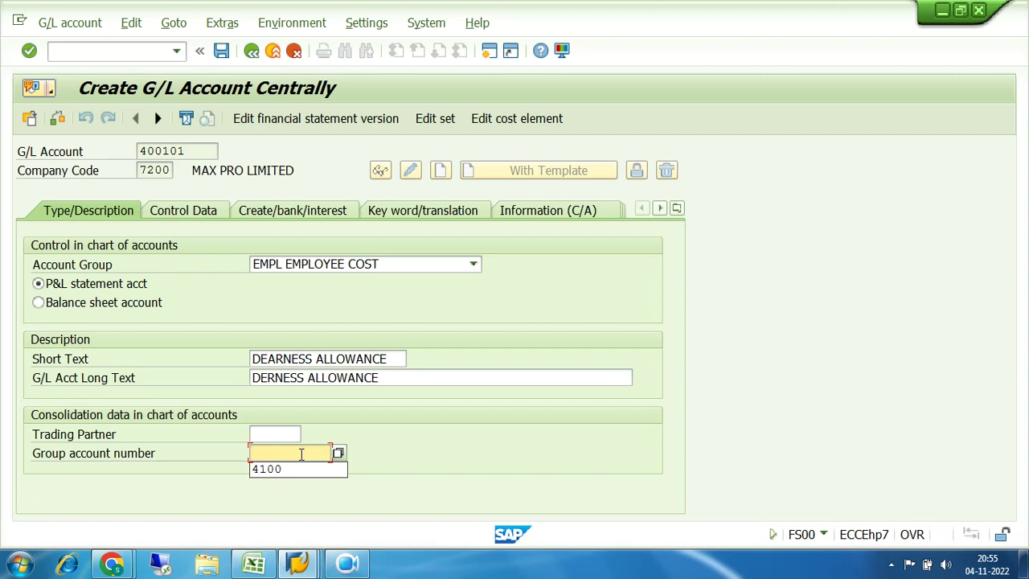
pyautogui.click(475, 299)
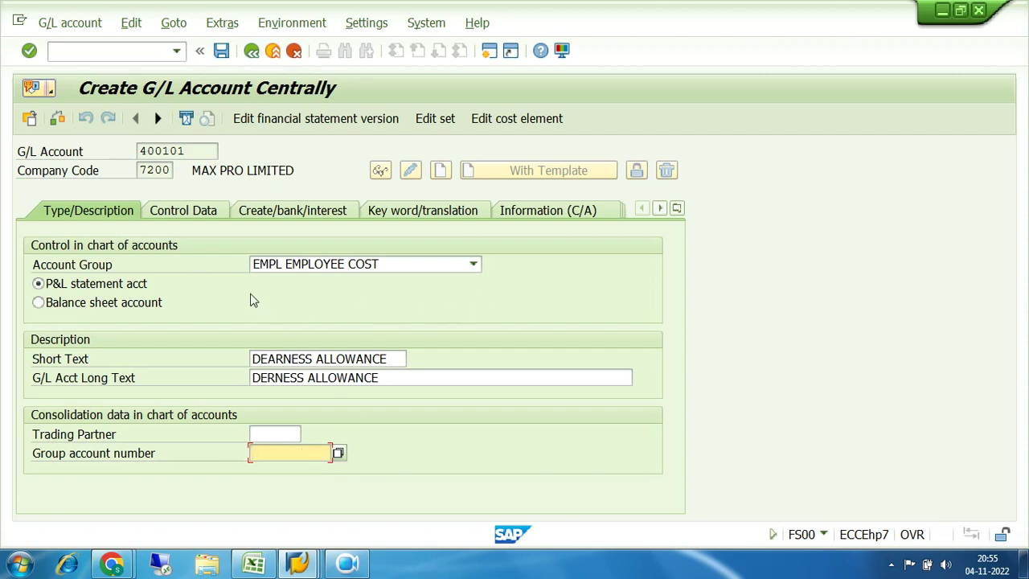
# Step: Clear the alternative account number in the control data, check the field status group and save the new G/L account
pyautogui.click(202, 213)
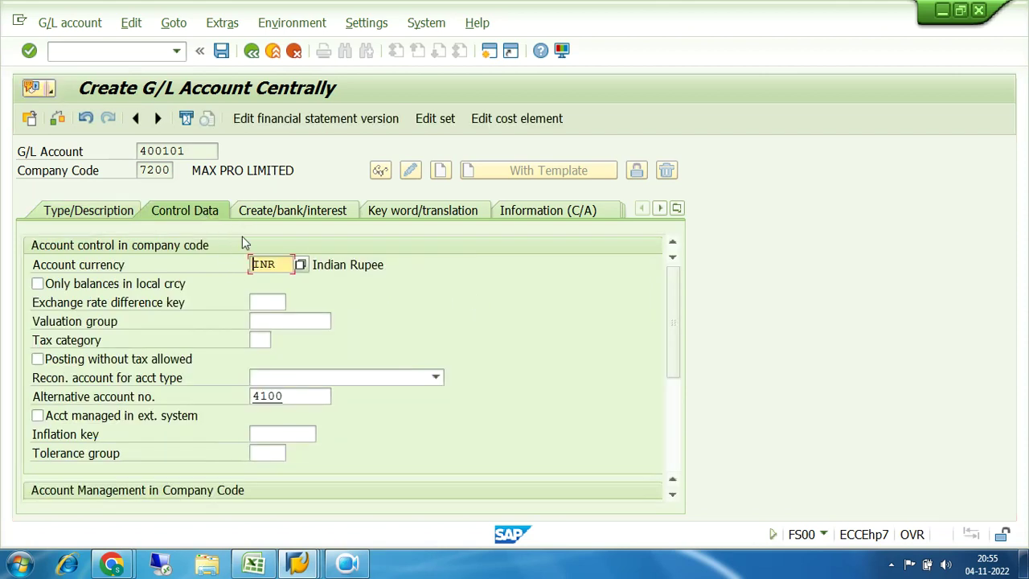
pyautogui.click(291, 396)
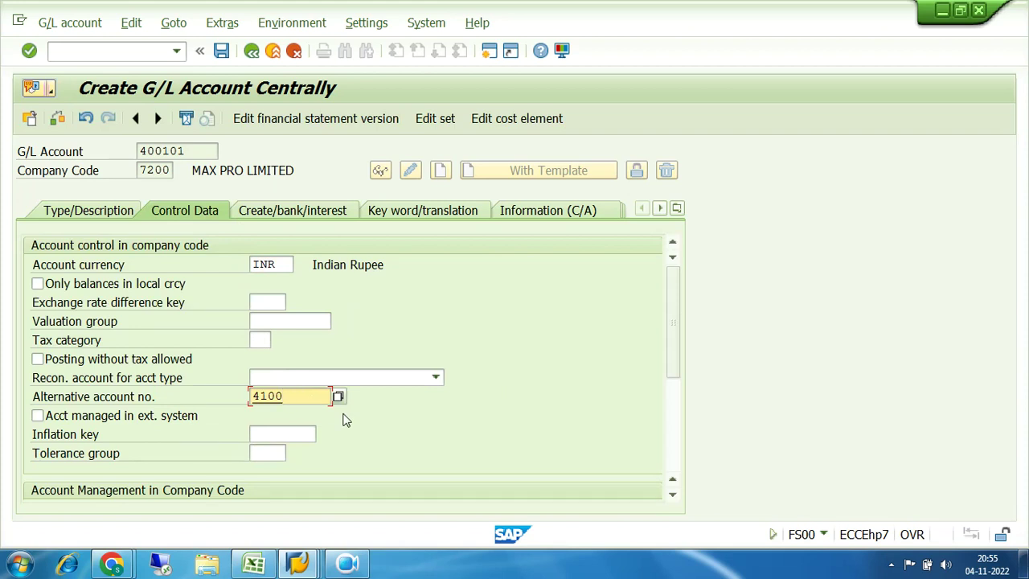
pyautogui.press('BackSpace')
pyautogui.press('BackSpace')
pyautogui.press('BackSpace')
pyautogui.press('BackSpace')
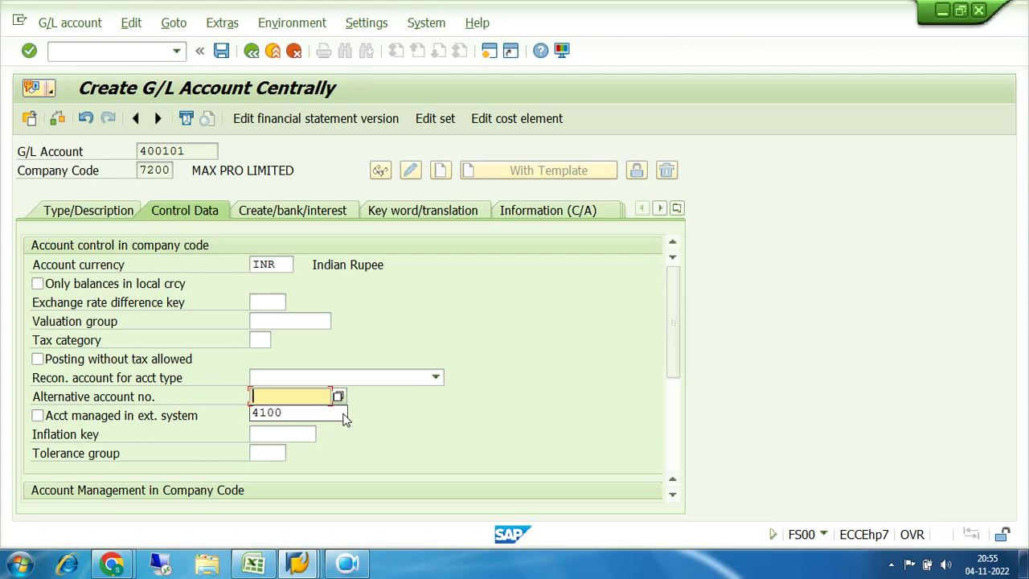
pyautogui.click(301, 209)
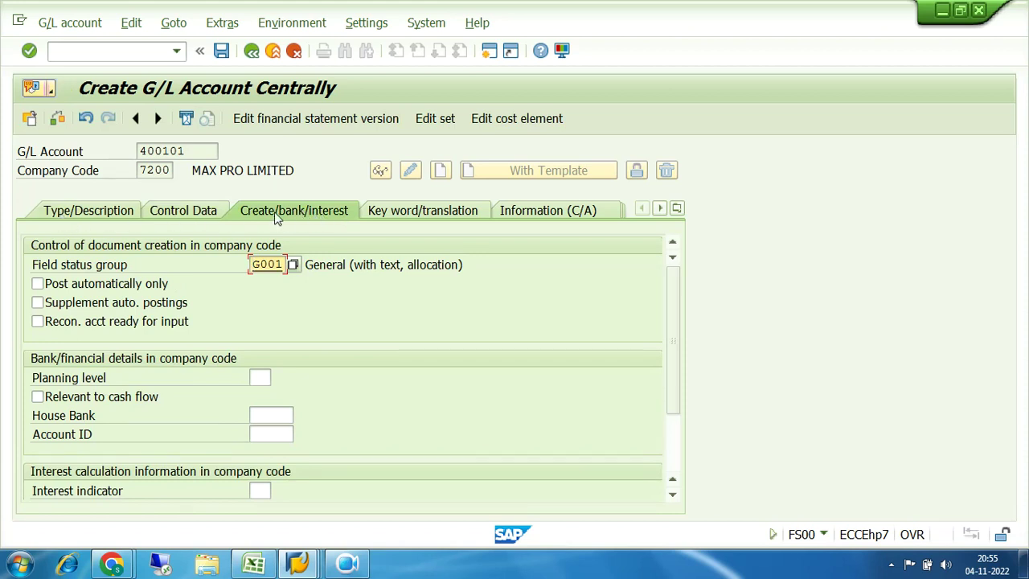
pyautogui.click(221, 52)
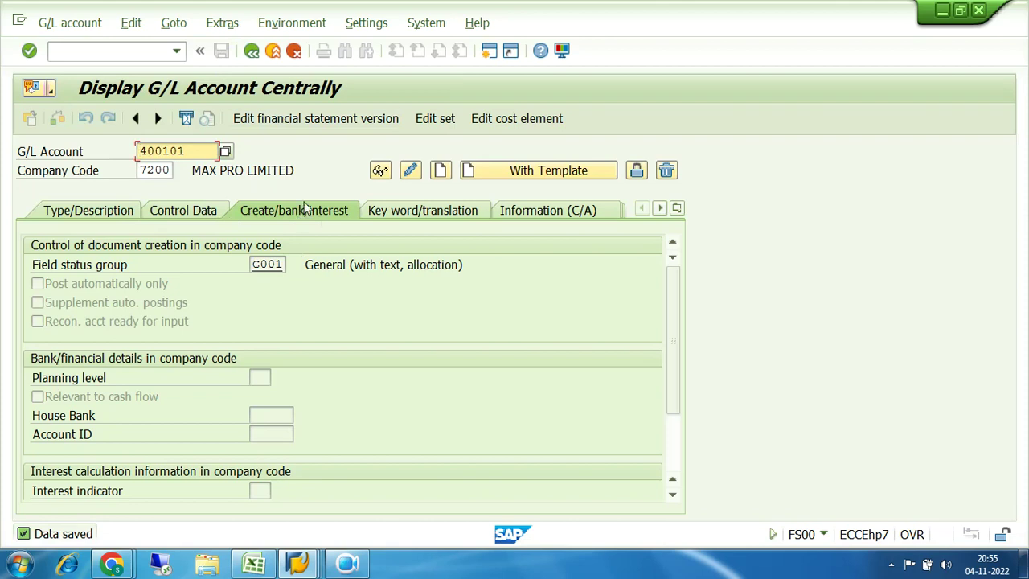
# Step: Switch to the chart of accounts 7200 session and leave the chart of accounts list for the implementation guide
pyautogui.click(298, 563)
pyautogui.click(226, 496)
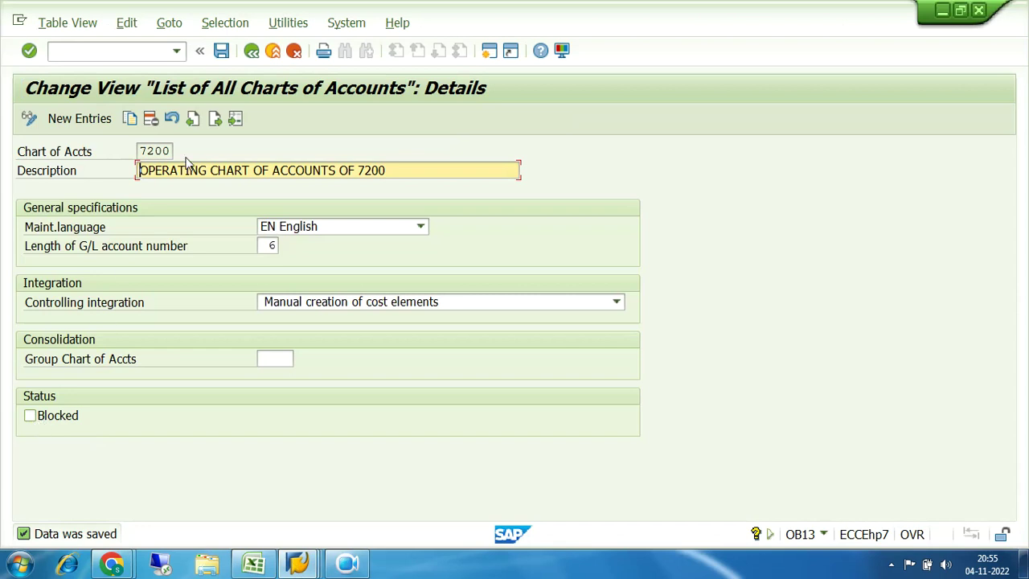
pyautogui.click(251, 51)
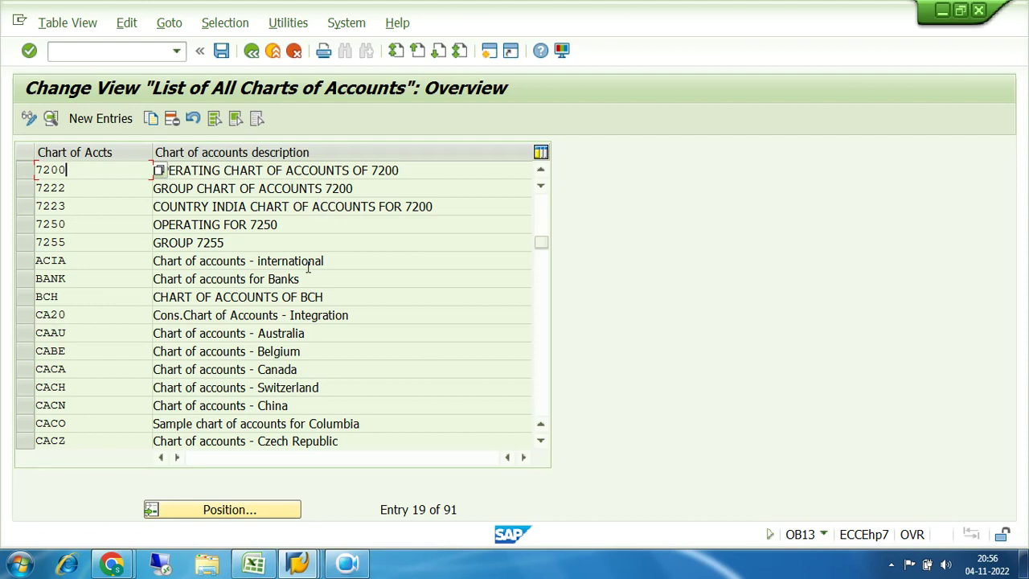
pyautogui.click(252, 50)
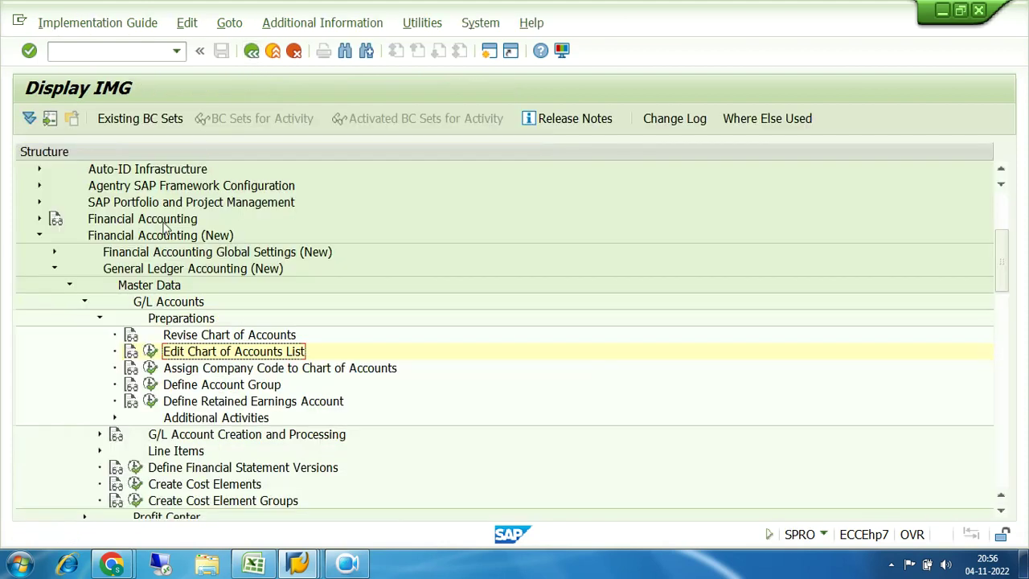
# Step: Collapse the implementation guide structure from Preparations up to Financial Accounting (New)
pyautogui.click(100, 319)
pyautogui.click(85, 304)
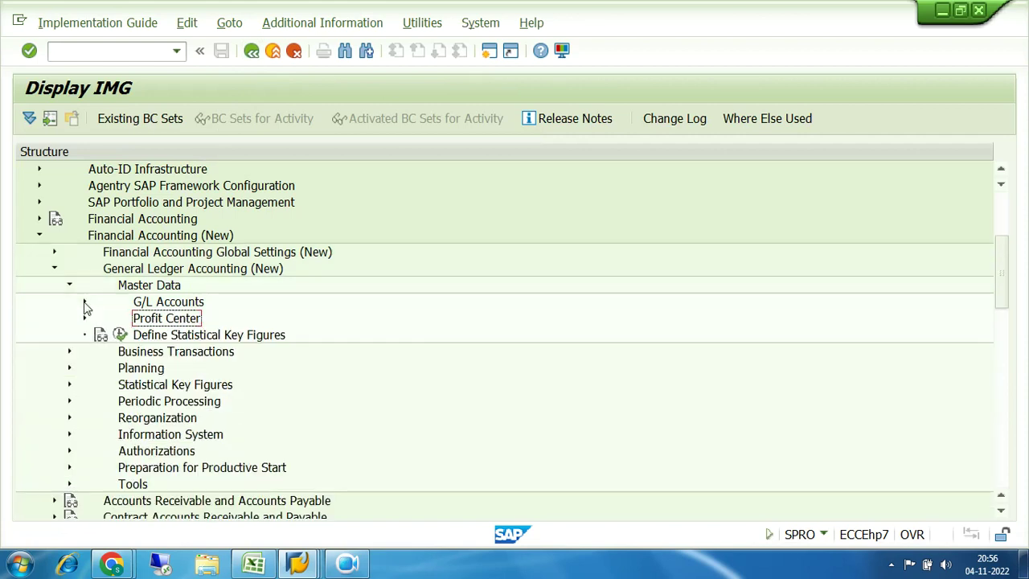
pyautogui.click(69, 285)
pyautogui.click(54, 269)
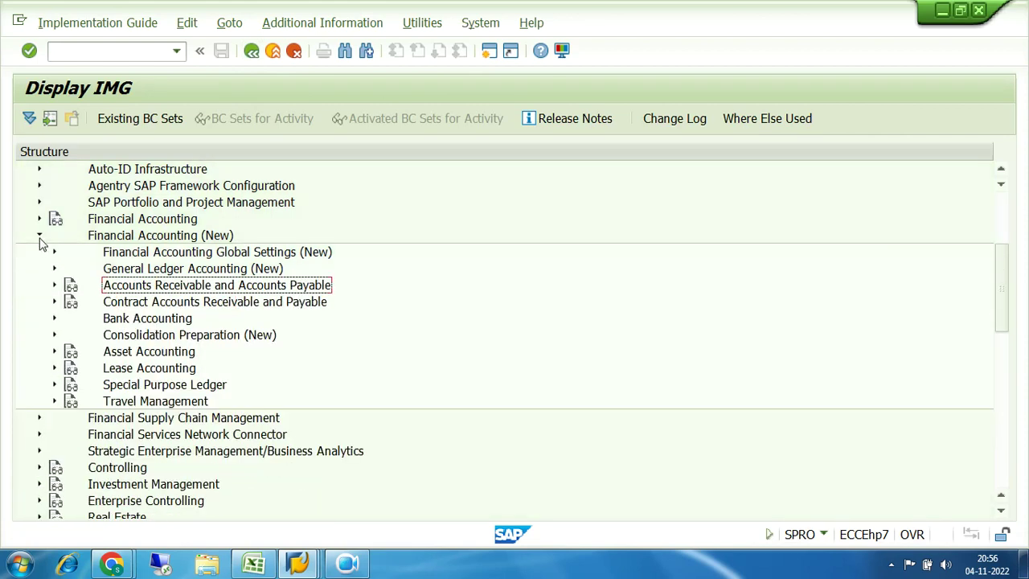
pyautogui.click(39, 236)
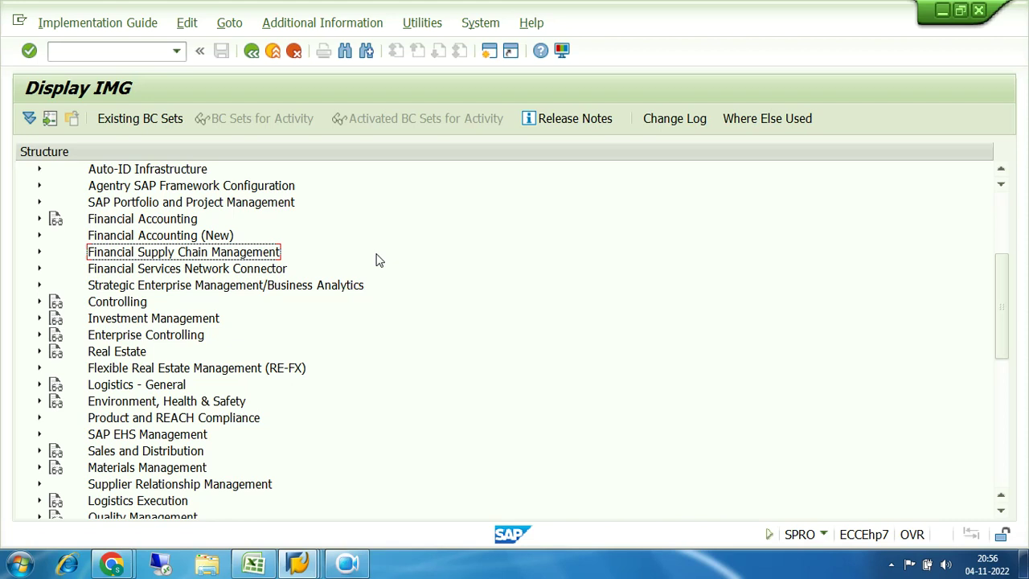
# Step: Leave the implementation guide and try to start transaction SE10
pyautogui.click(252, 51)
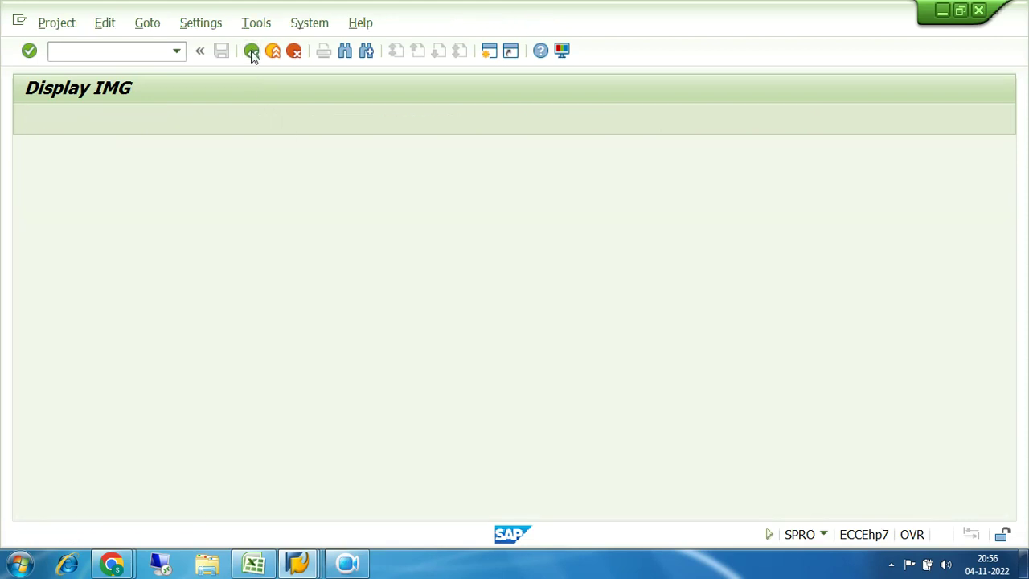
pyautogui.click(252, 51)
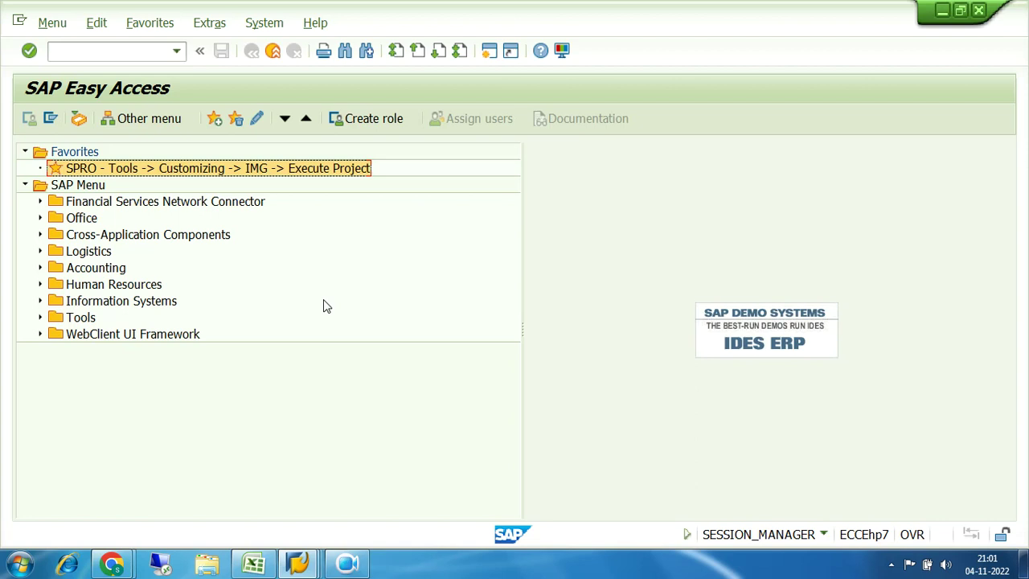
pyautogui.click(93, 52)
pyautogui.write('SE10')
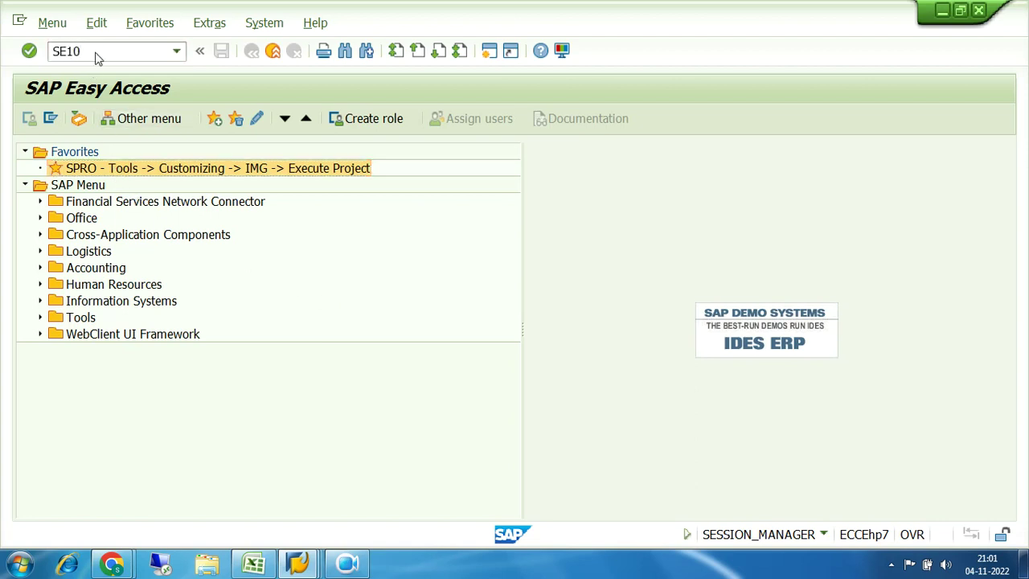
pyautogui.press('Return')
pyautogui.click(656, 358)
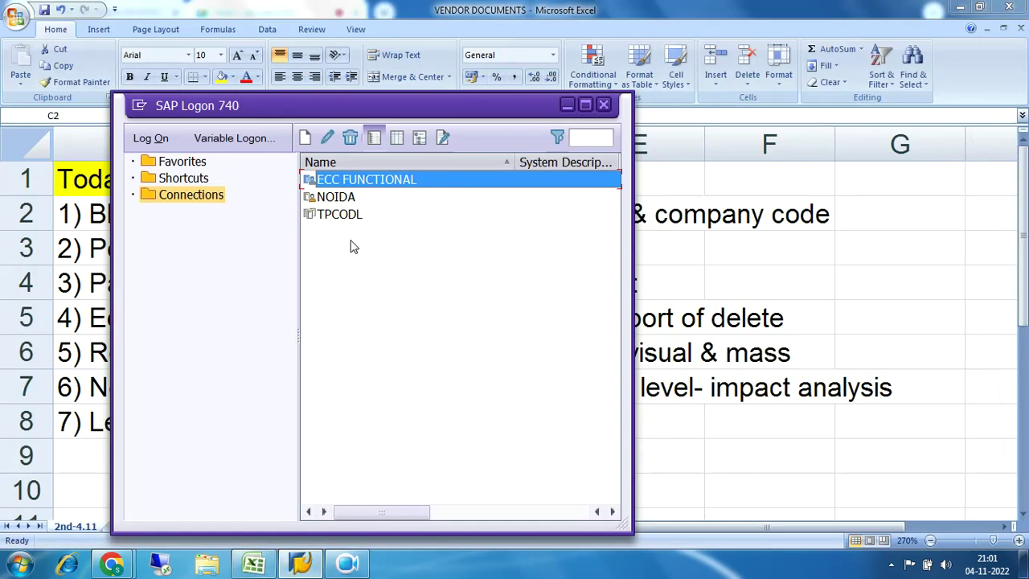
# Step: Open the ECC FUNCTIONAL connection and try to log on to client 800 with the user ID and account password
pyautogui.doubleClick(346, 186)
pyautogui.click(222, 186)
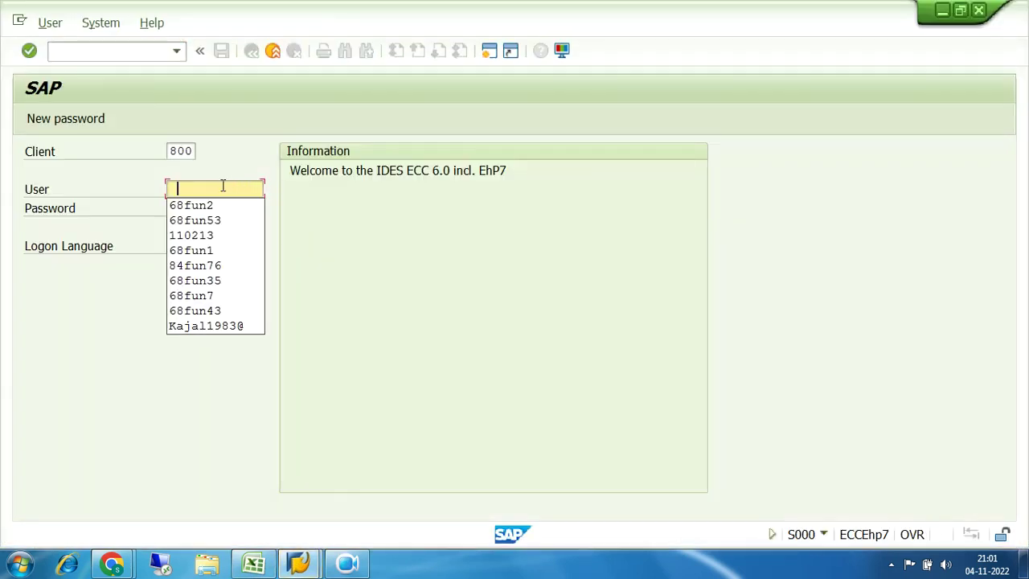
pyautogui.click(214, 202)
pyautogui.click(213, 205)
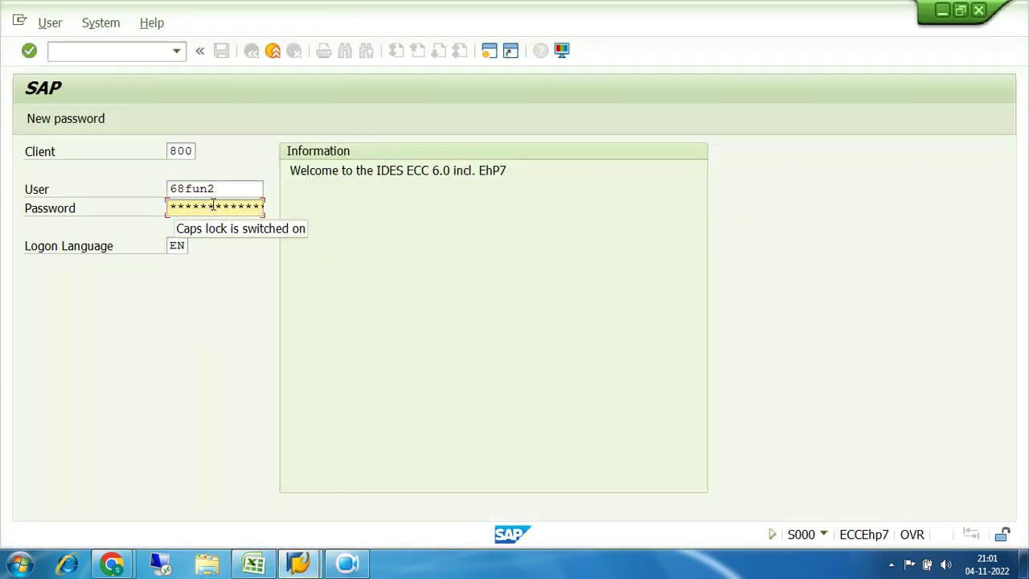
pyautogui.write('*********')
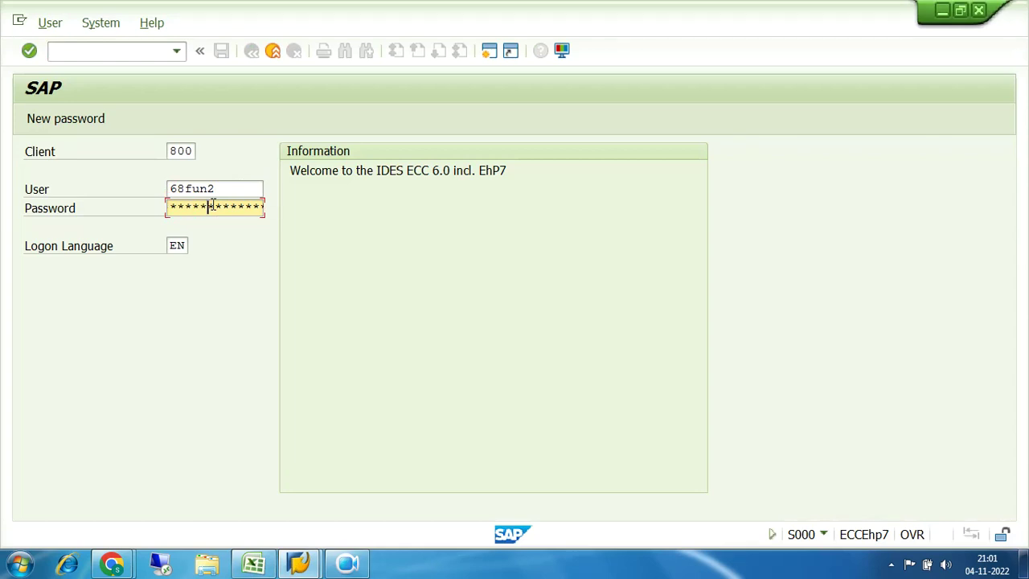
pyautogui.write('*')
pyautogui.press('Return')
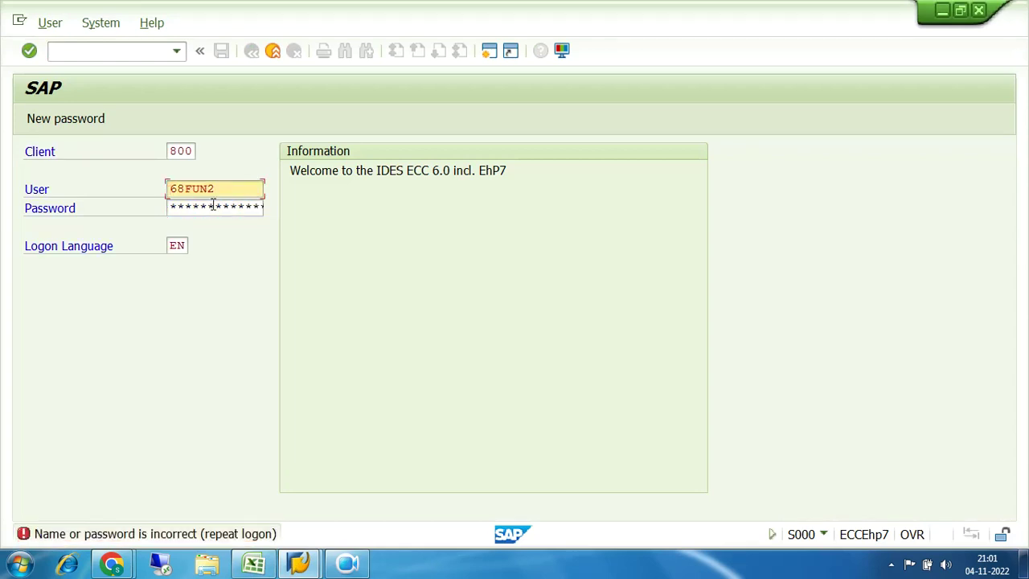
# Step: Re-enter the account password, log on and dismiss the logon information dialogs
pyautogui.press('Tab')
pyautogui.write('**********')
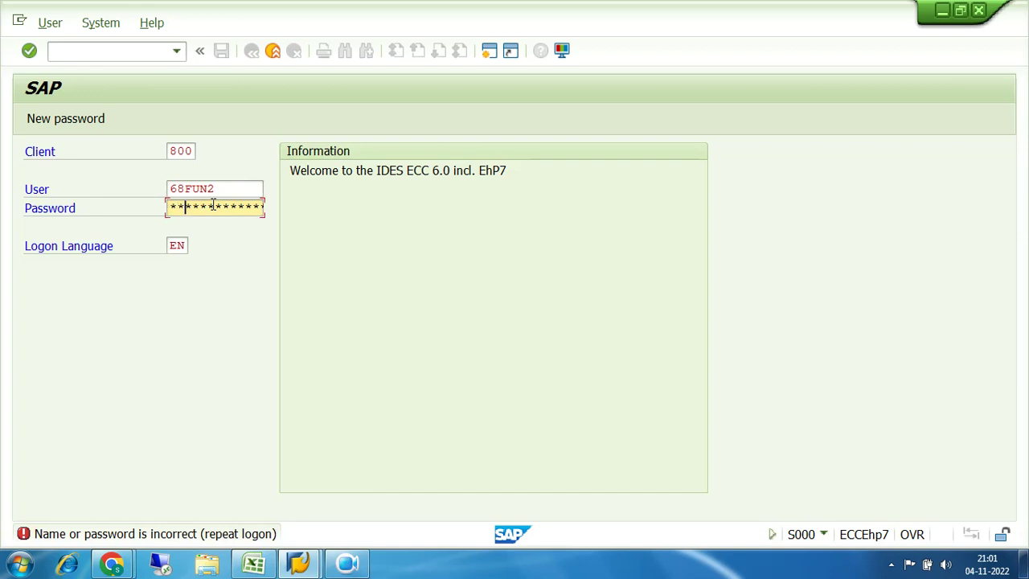
pyautogui.write('*')
pyautogui.press('Return')
pyautogui.click(111, 431)
pyautogui.click(675, 534)
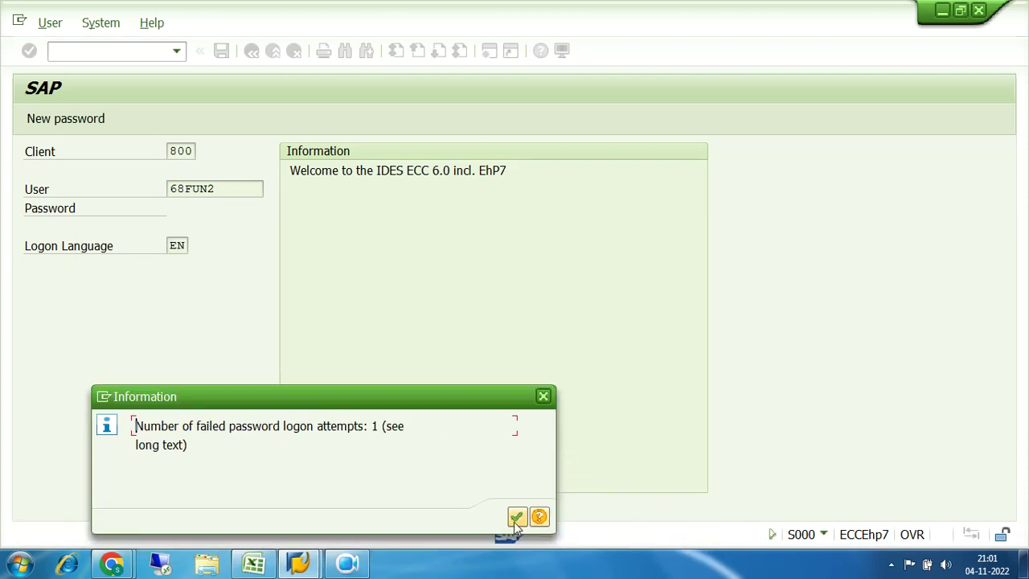
pyautogui.click(517, 518)
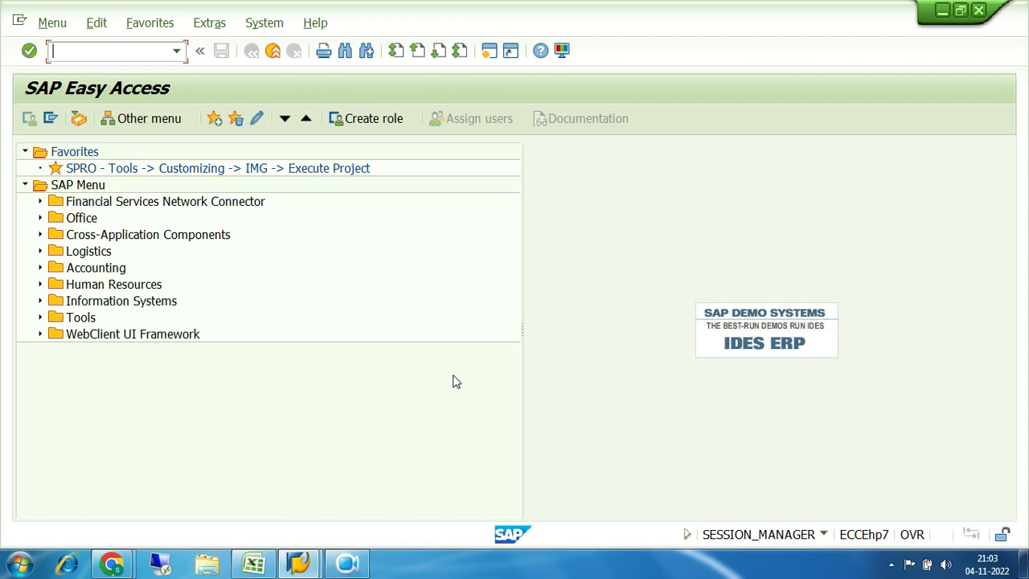
# Step: Start transaction SE10, check the user field and display that user's modifiable and released customizing and workbench requests
pyautogui.write('se10')
pyautogui.press('Return')
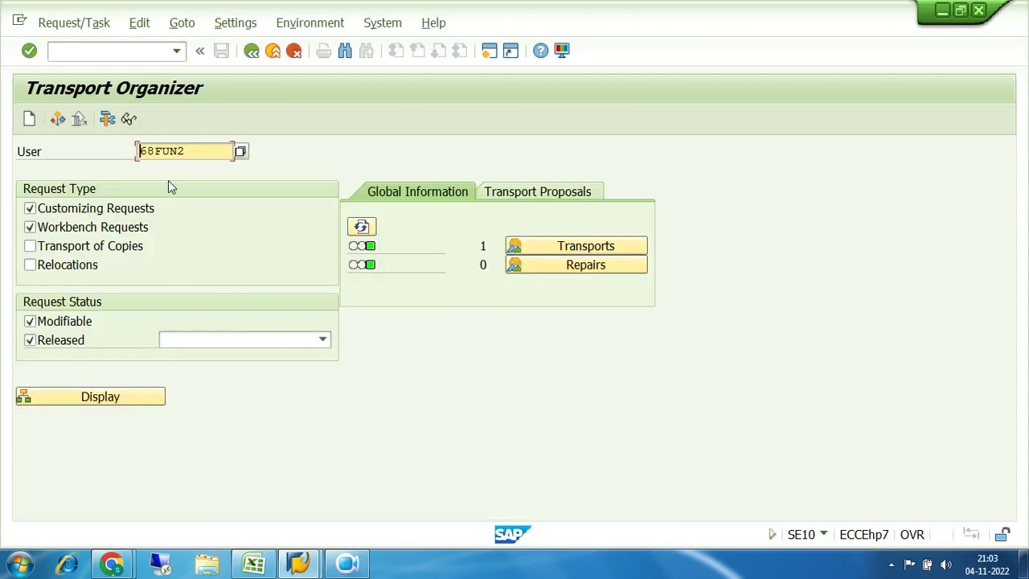
pyautogui.click(195, 152)
pyautogui.moveTo(194, 152); pyautogui.dragTo(138, 158)
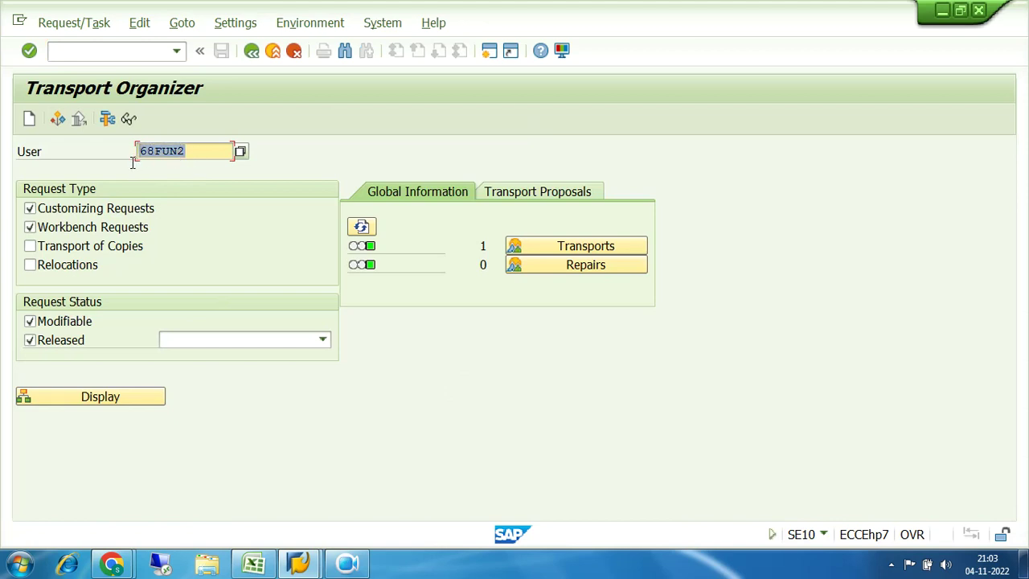
pyautogui.moveTo(197, 150); pyautogui.dragTo(131, 162)
pyautogui.moveTo(193, 151); pyautogui.dragTo(131, 162)
pyautogui.moveTo(198, 150); pyautogui.dragTo(139, 158)
pyautogui.moveTo(195, 151); pyautogui.dragTo(136, 160)
pyautogui.moveTo(199, 152); pyautogui.dragTo(141, 161)
pyautogui.moveTo(198, 151); pyautogui.dragTo(144, 157)
pyautogui.click(108, 395)
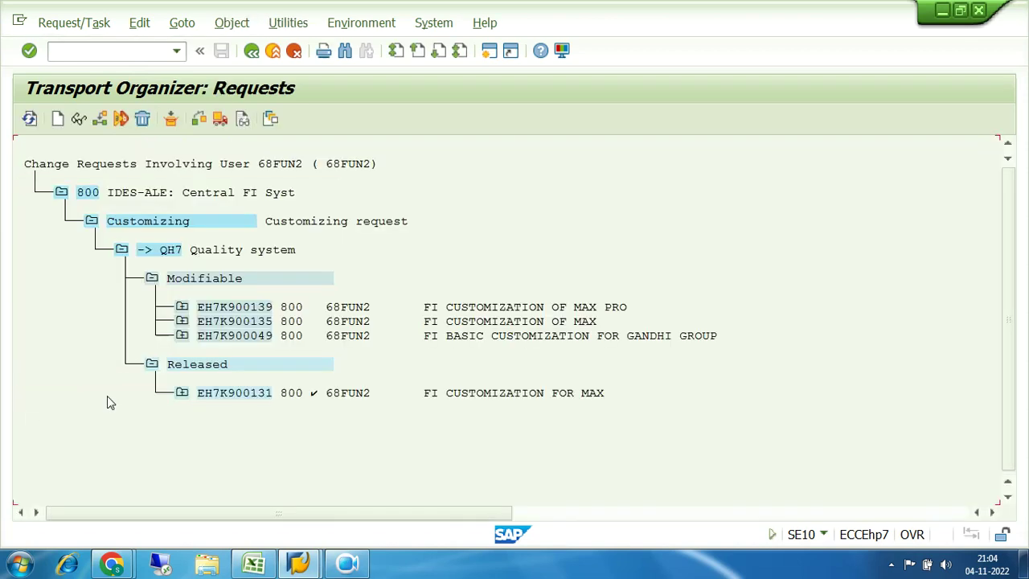
# Step: Expand request EH7K900139, FI CUSTOMIZATION OF MAX PRO, and its customizing task EH7K900140 to view the recorded activities
pyautogui.click(442, 308)
pyautogui.click(230, 307)
pyautogui.click(182, 307)
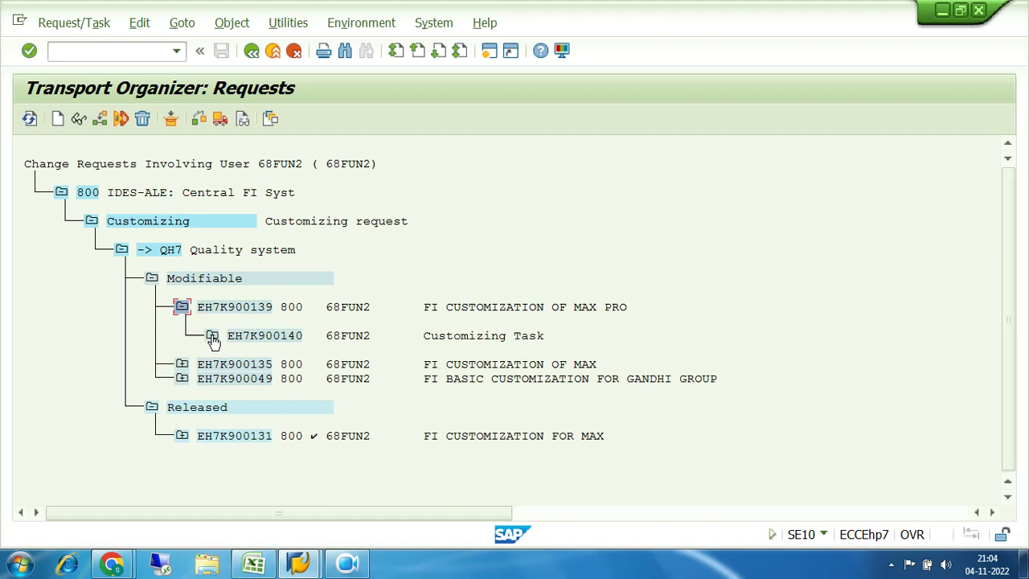
pyautogui.click(211, 336)
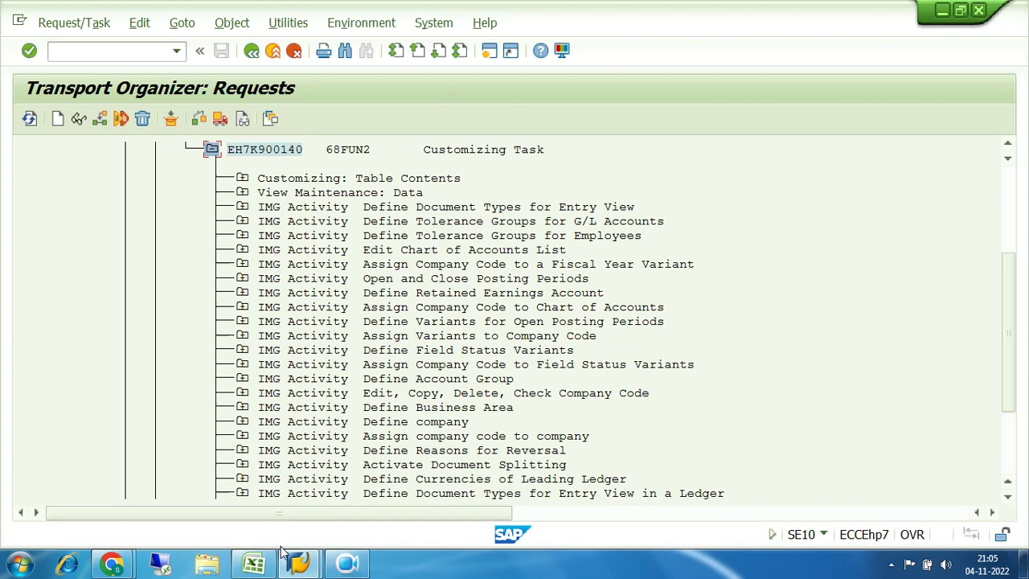
# Step: Open a new session and display the SAP implementation guide from the SPRO favorite
pyautogui.click(490, 53)
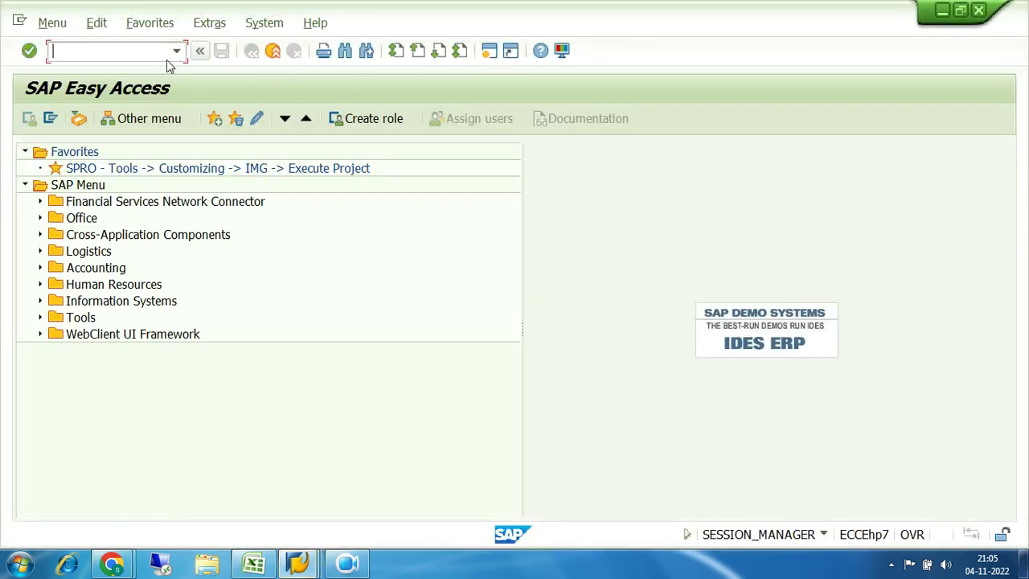
pyautogui.click(166, 168)
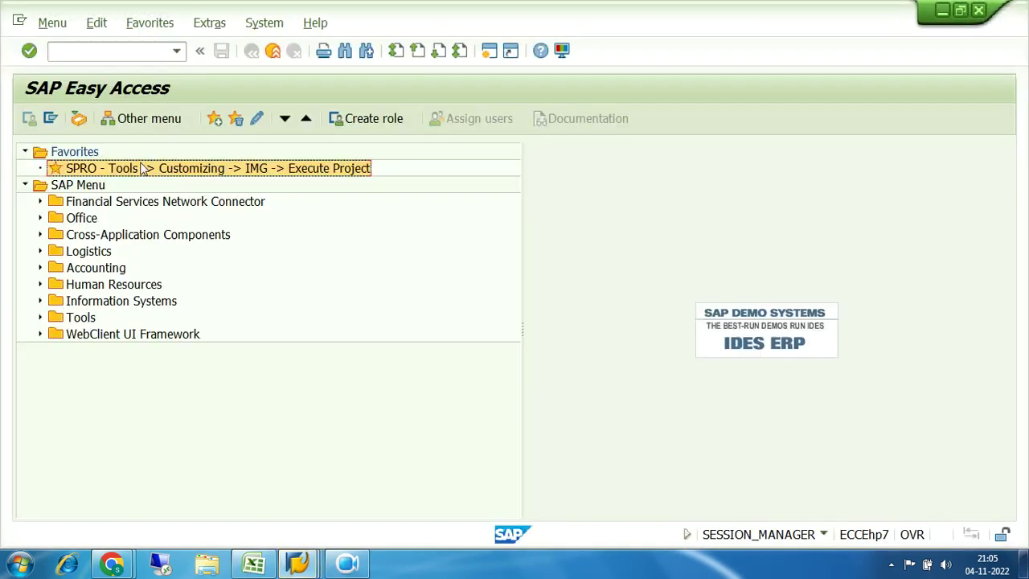
pyautogui.doubleClick(143, 175)
pyautogui.click(118, 119)
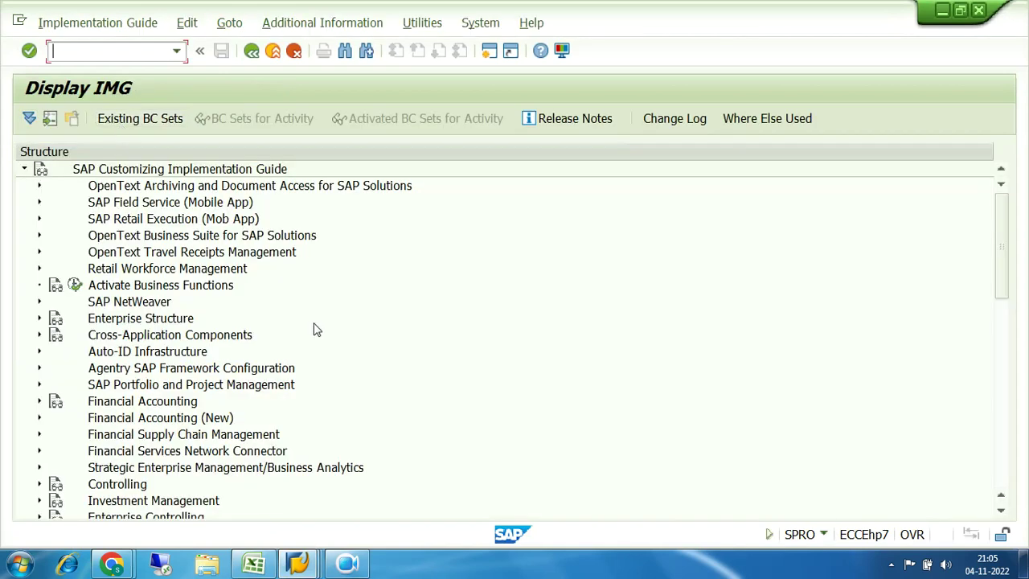
# Step: Open Define Field Status Variants under Fields in the Ledgers settings of Financial Accounting Global Settings (New)
pyautogui.scroll(-2, 1002, 521)
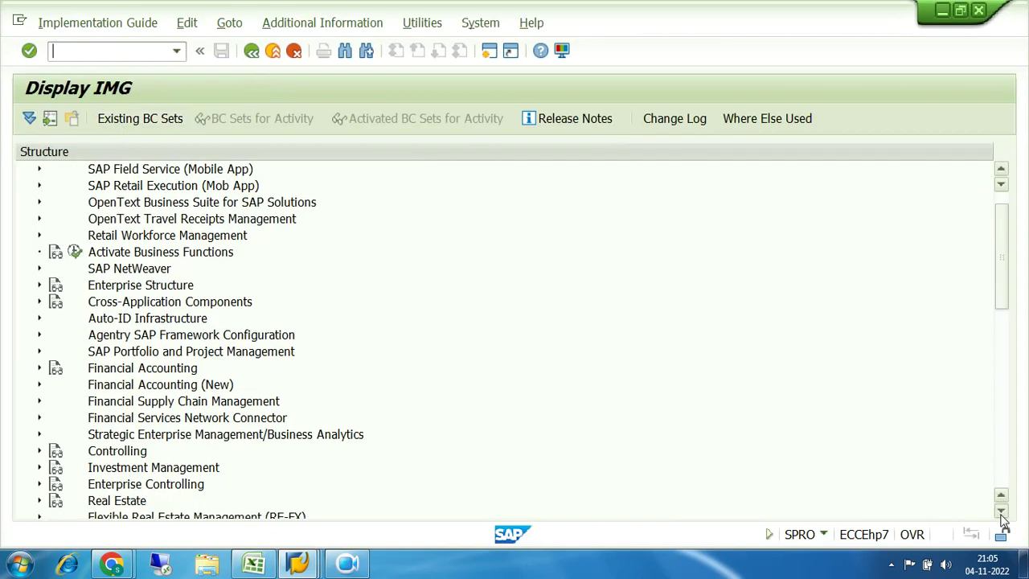
pyautogui.click(40, 353)
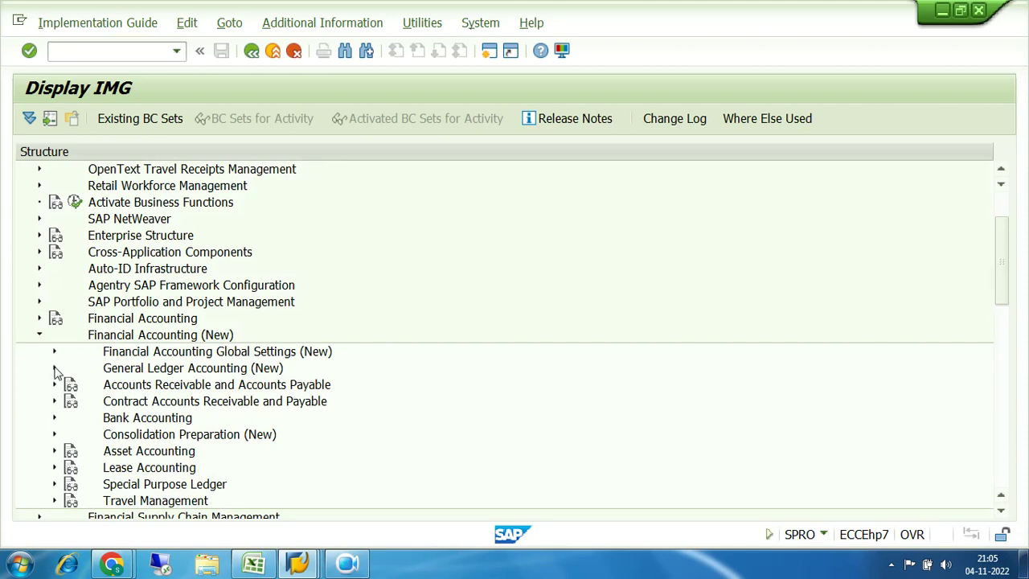
pyautogui.click(54, 352)
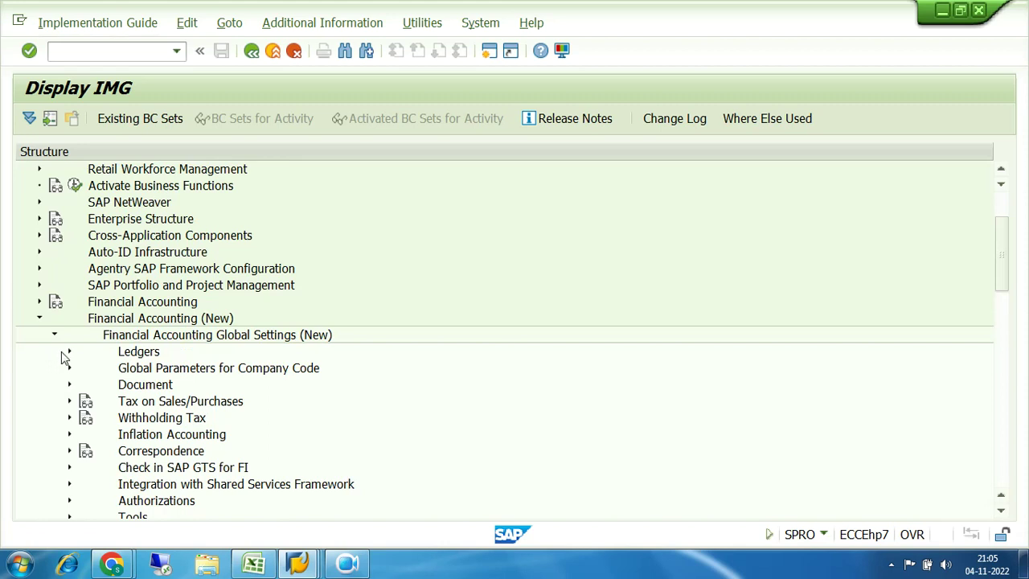
pyautogui.click(70, 352)
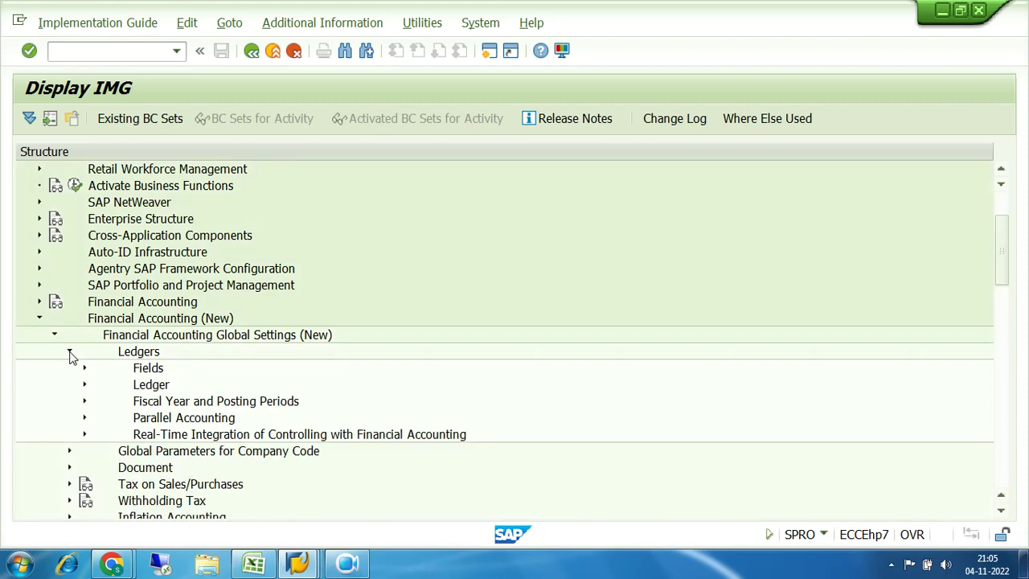
pyautogui.click(85, 369)
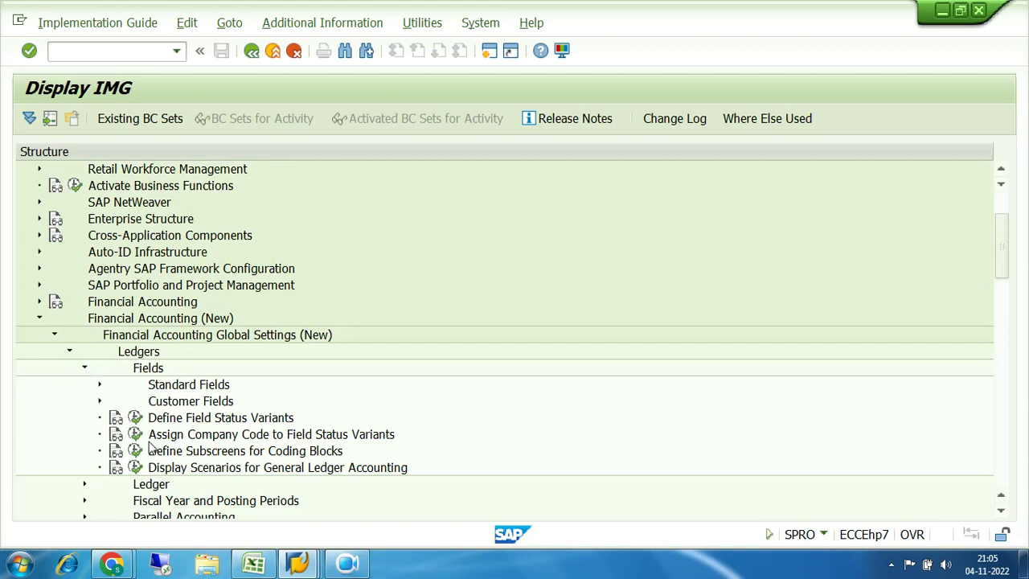
pyautogui.click(135, 420)
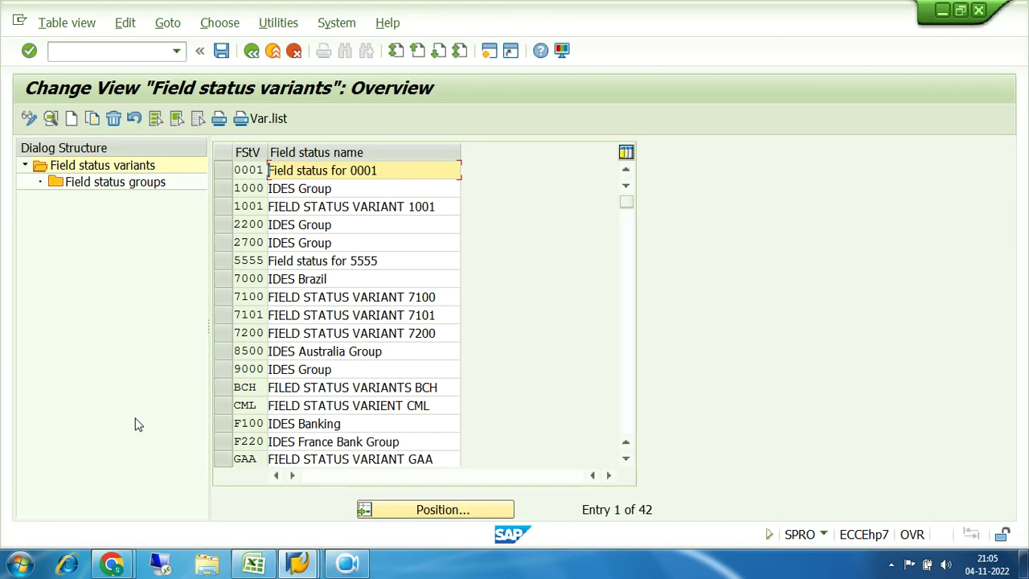
# Step: Examine field status variant 7200 and the entry count of the variants list
pyautogui.click(237, 333)
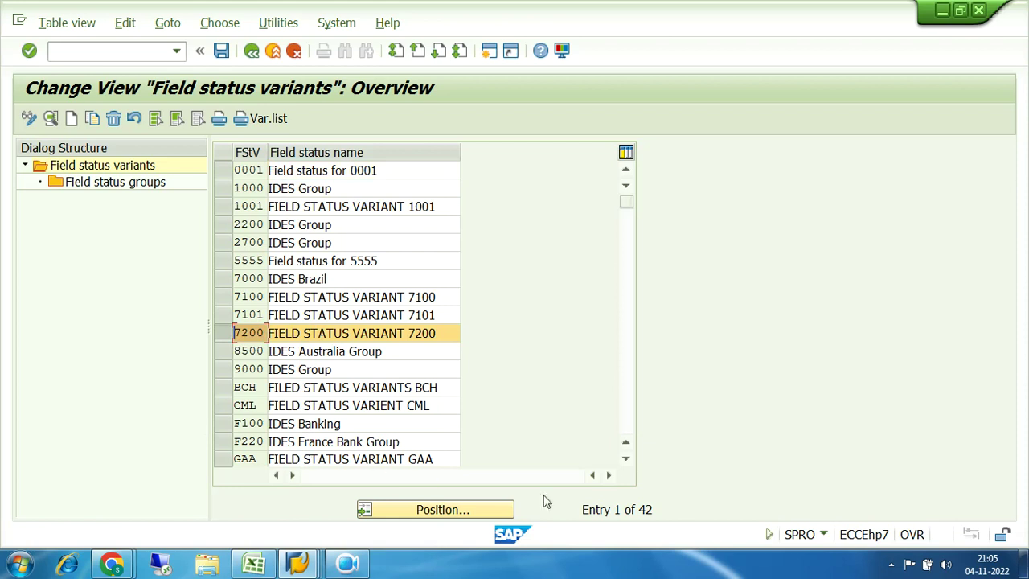
pyautogui.moveTo(657, 510); pyautogui.dragTo(577, 519)
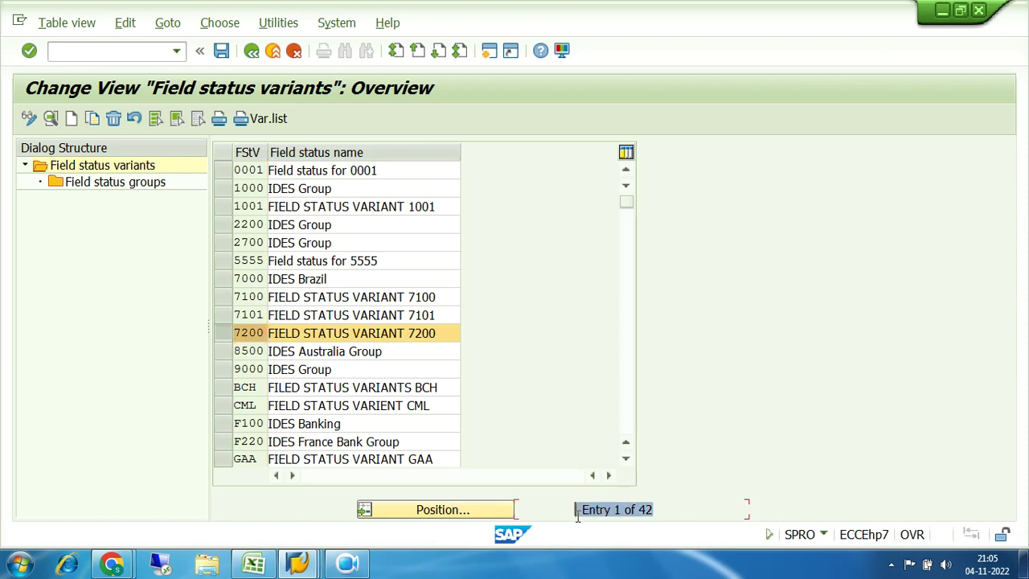
pyautogui.moveTo(663, 513); pyautogui.dragTo(578, 513)
pyautogui.click(218, 333)
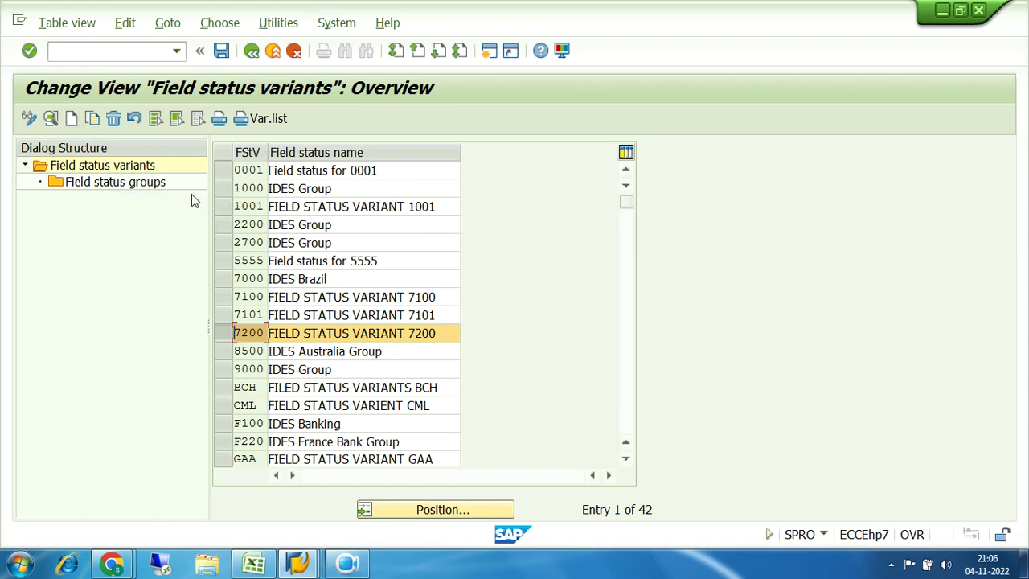
# Step: Switch to the Transport Organizer session, view the IMG activities overview for Define Field Status Variants and close it
pyautogui.click(299, 565)
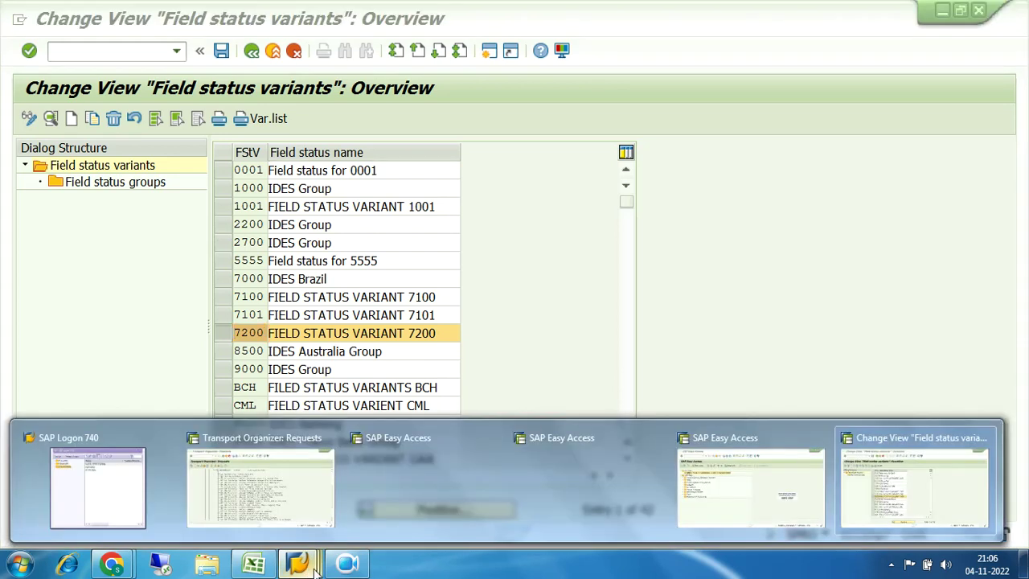
pyautogui.click(326, 438)
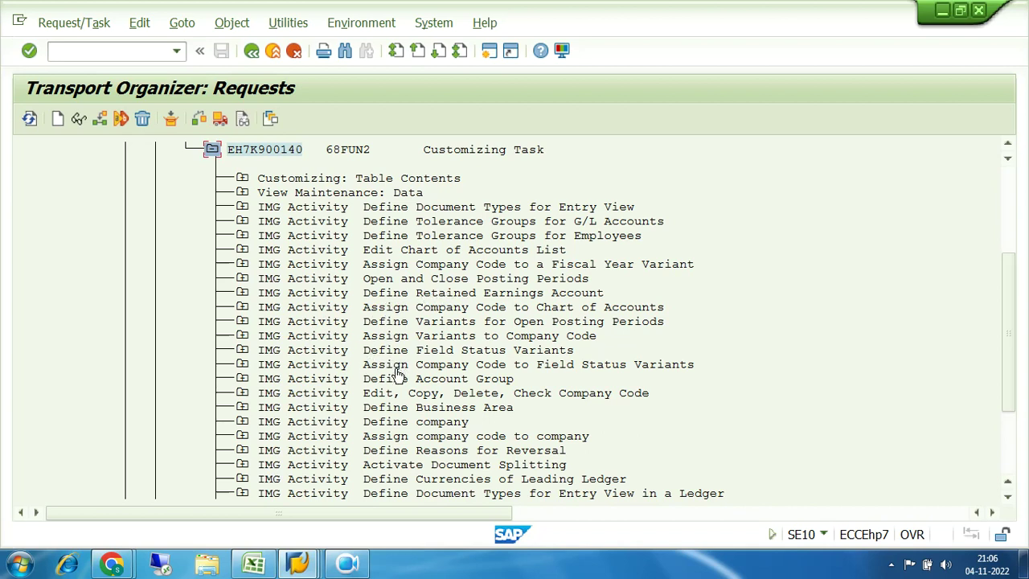
pyautogui.doubleClick(280, 352)
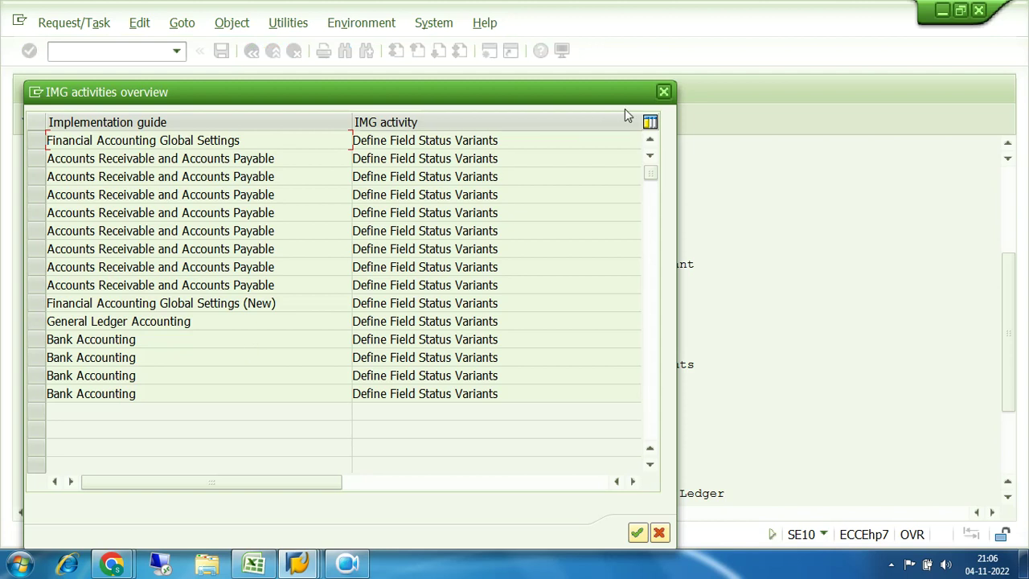
pyautogui.click(663, 92)
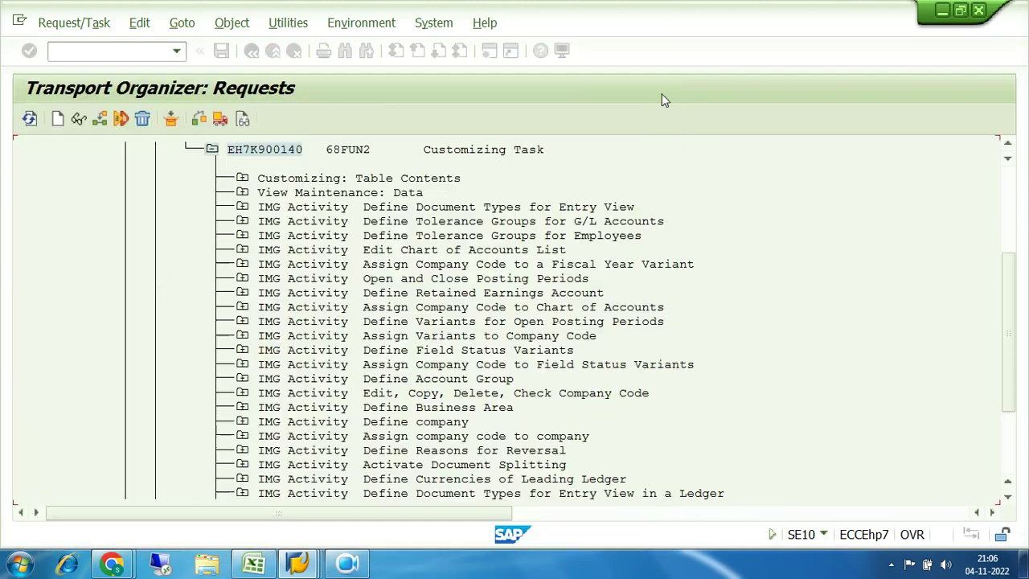
# Step: Expand Define Field Status Variants in task EH7K900140 through View Cluster Maintenance: Data to the tables under V_T004V
pyautogui.click(242, 351)
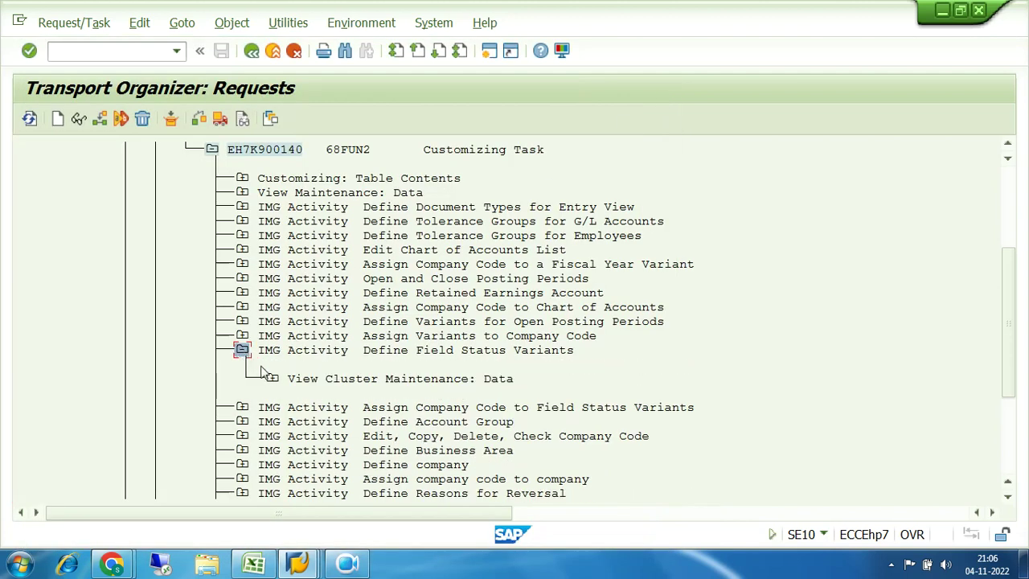
pyautogui.click(273, 382)
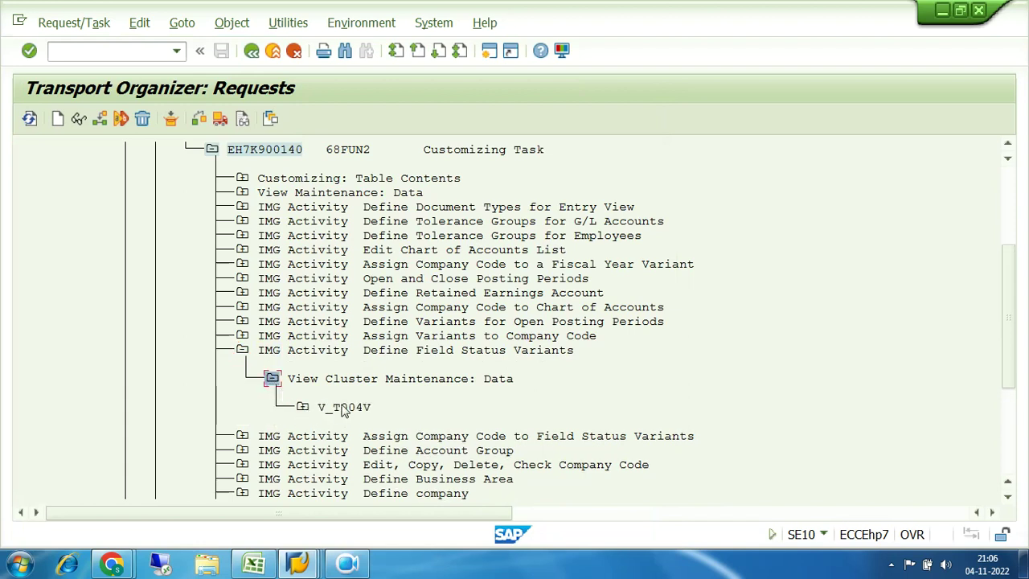
pyautogui.click(302, 408)
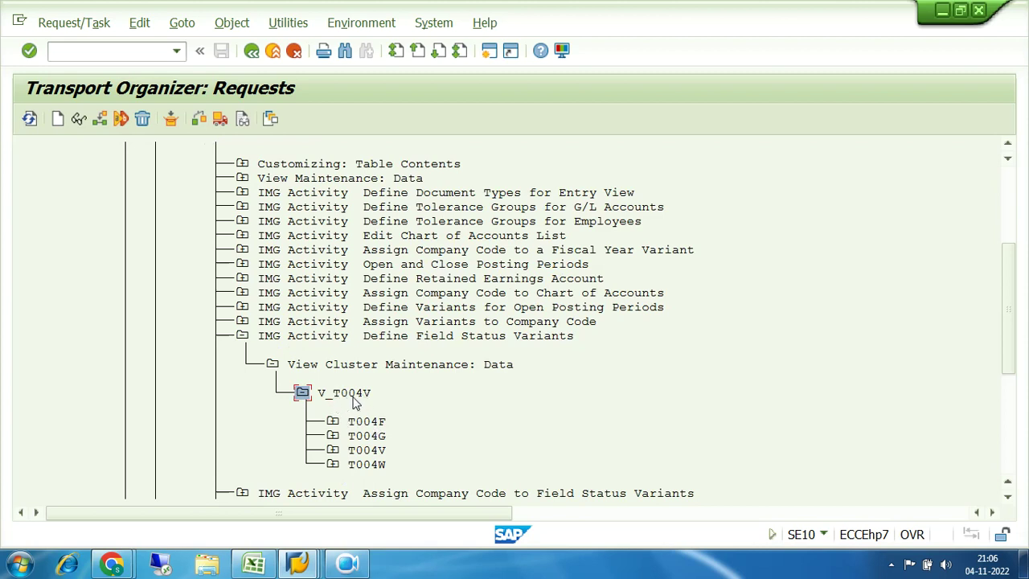
# Step: Switch to a free SAP Easy Access session and start transaction SE16N
pyautogui.click(300, 565)
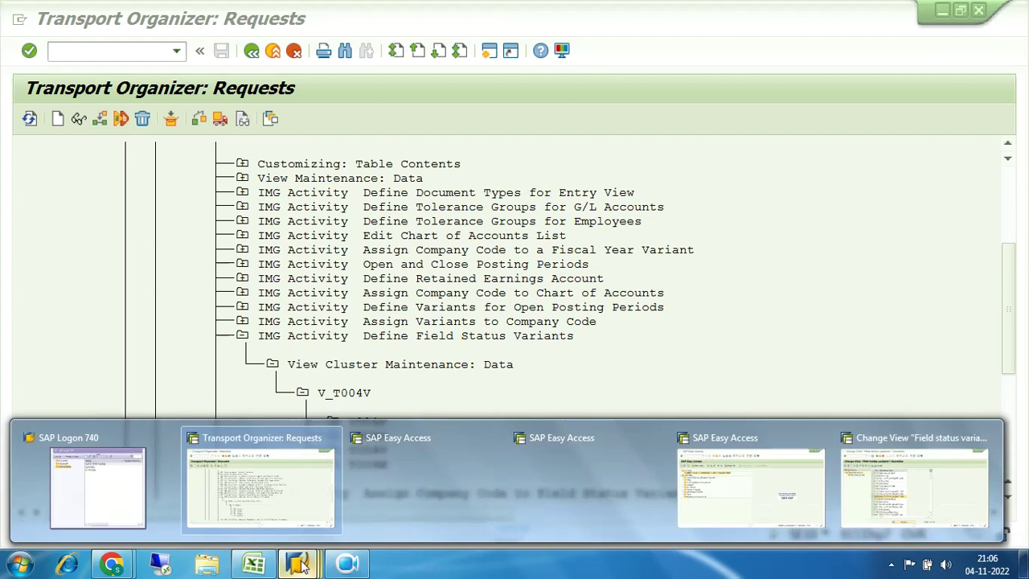
pyautogui.click(751, 490)
pyautogui.click(91, 54)
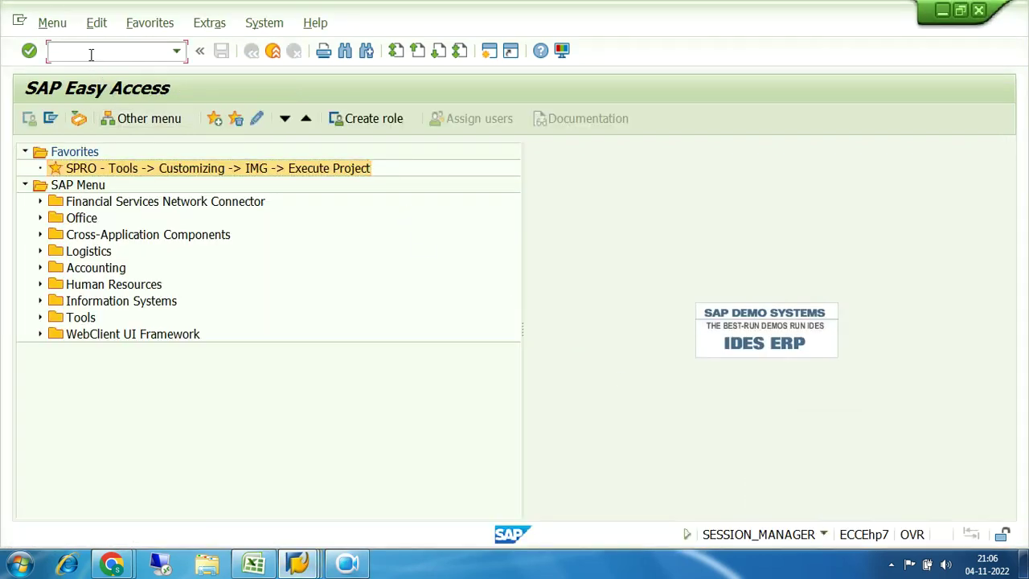
pyautogui.write('s')
pyautogui.press('Return')
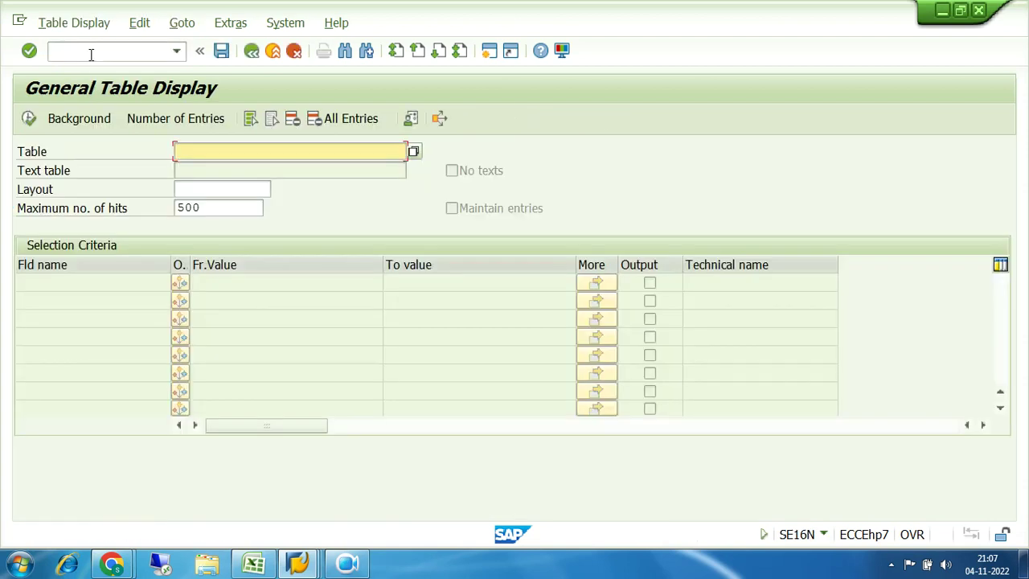
# Step: Check the table name under Define Field Status Variants in the Transport Organizer session, then enter T004 as the table in General Table Display
pyautogui.click(310, 569)
pyautogui.click(268, 482)
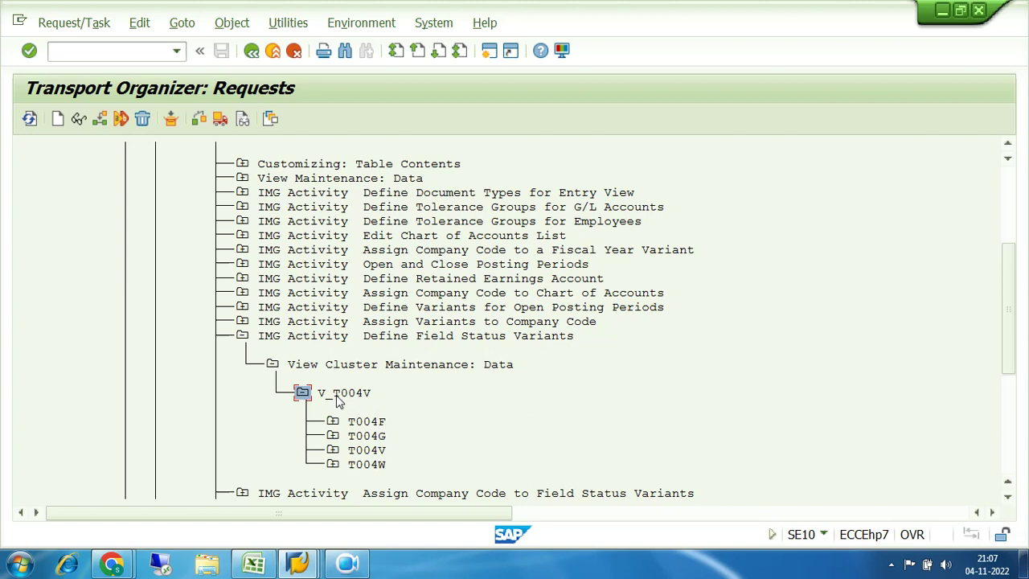
pyautogui.click(298, 565)
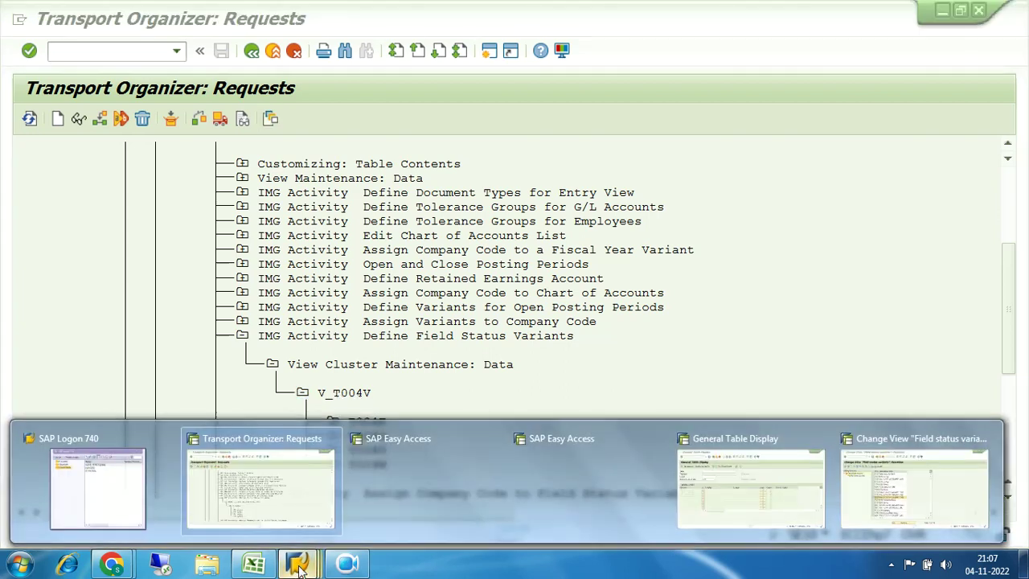
pyautogui.click(723, 482)
pyautogui.click(202, 151)
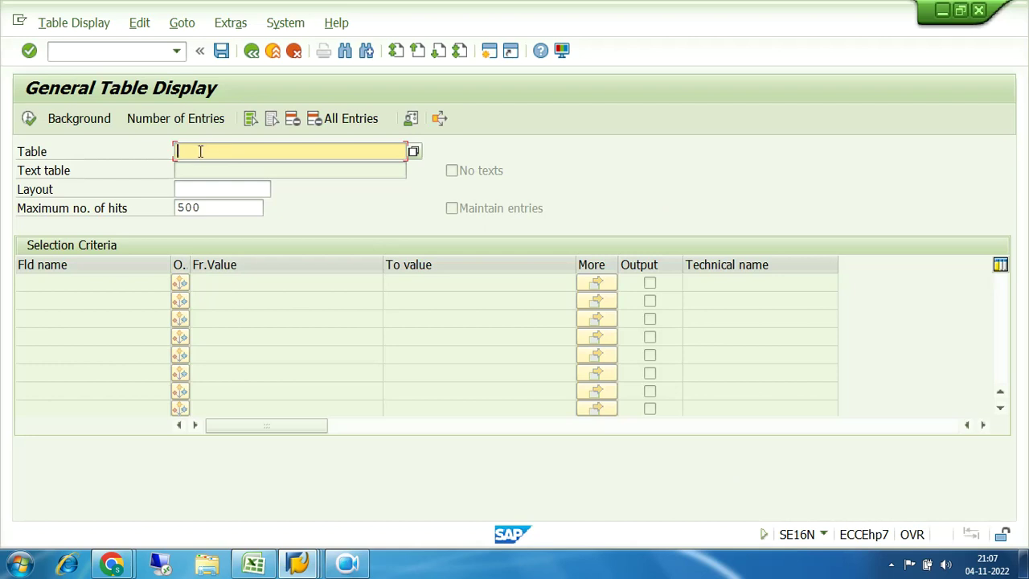
pyautogui.write('T004')
# Step: Clear the maximum number of hits and load the selection criteria of table T004
pyautogui.click(216, 208)
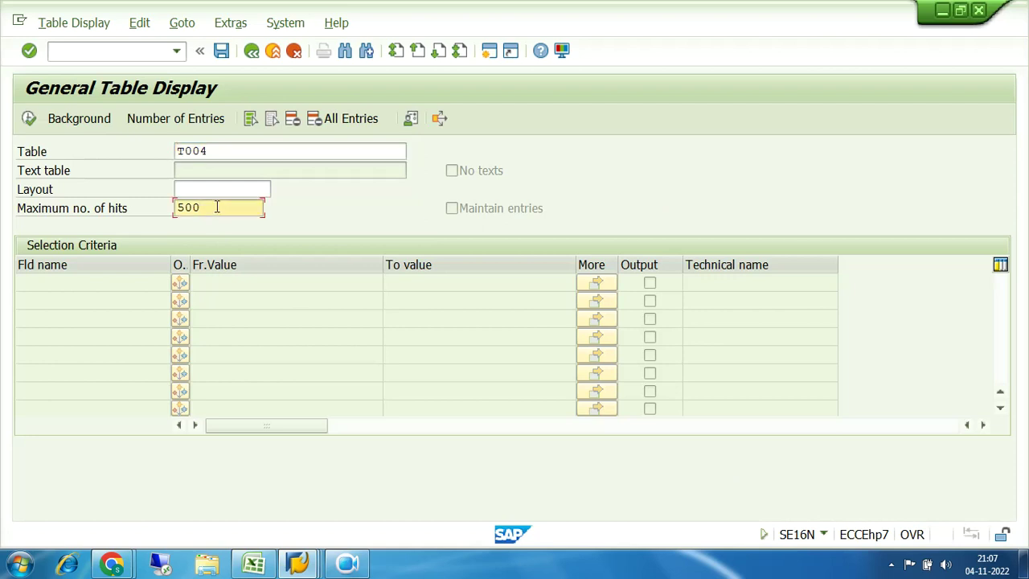
pyautogui.press('BackSpace')
pyautogui.press('BackSpace')
pyautogui.press('BackSpace')
pyautogui.press('Return')
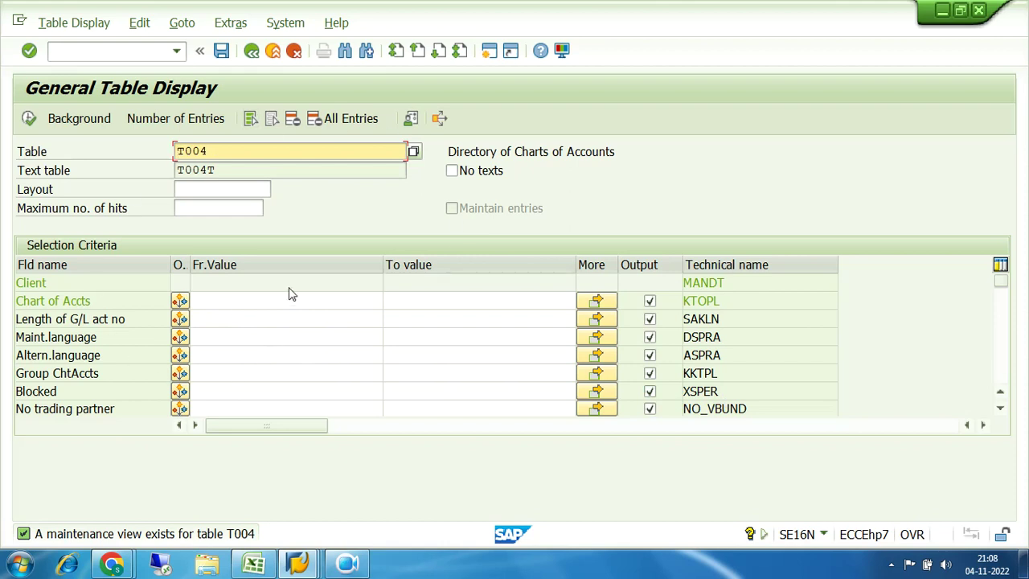
# Step: Examine the selection fields of table T004, from Chart of Accts through the layout fields to Description
pyautogui.click(213, 299)
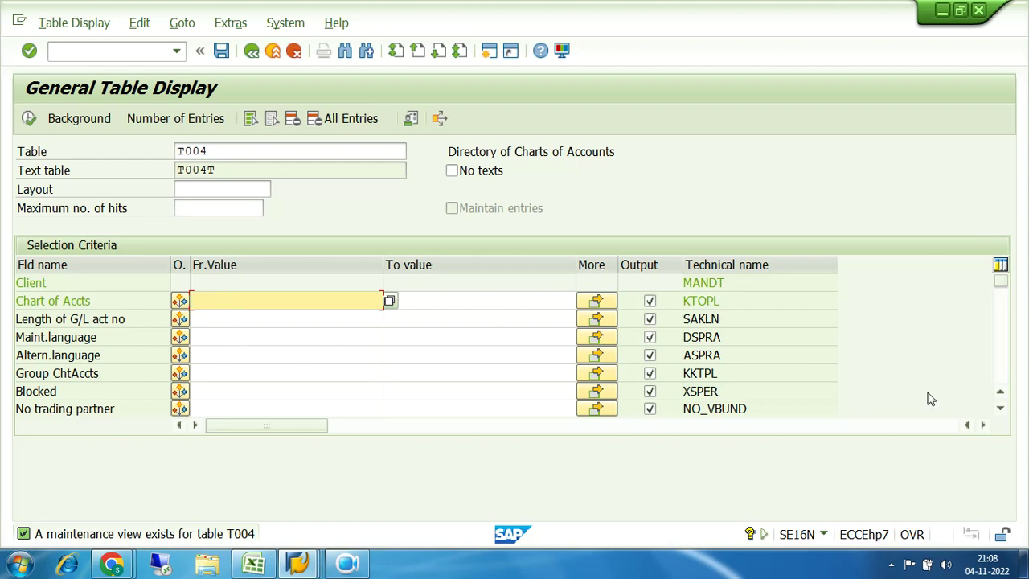
pyautogui.click(1001, 410)
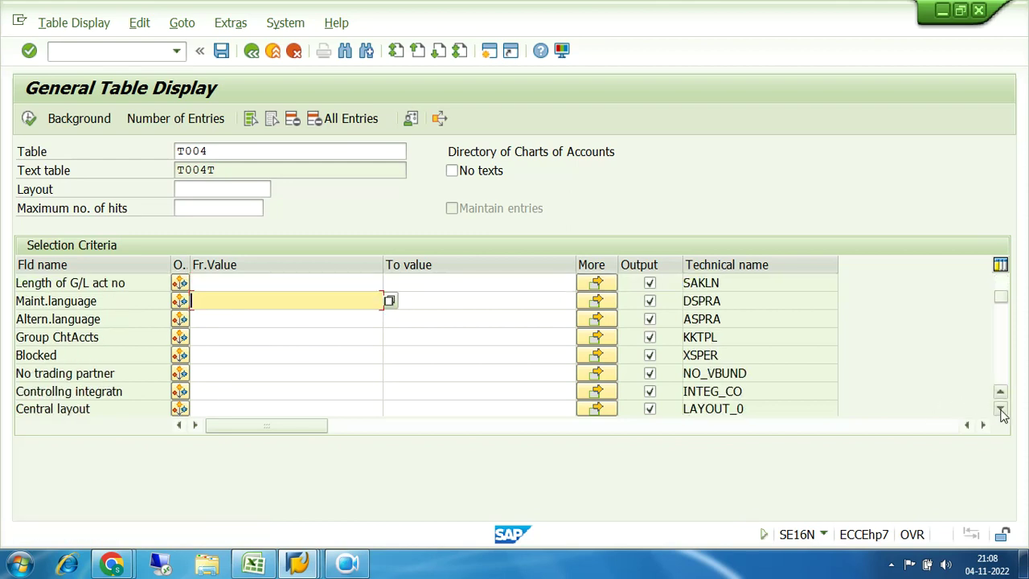
pyautogui.click(1001, 409)
pyautogui.click(1001, 409)
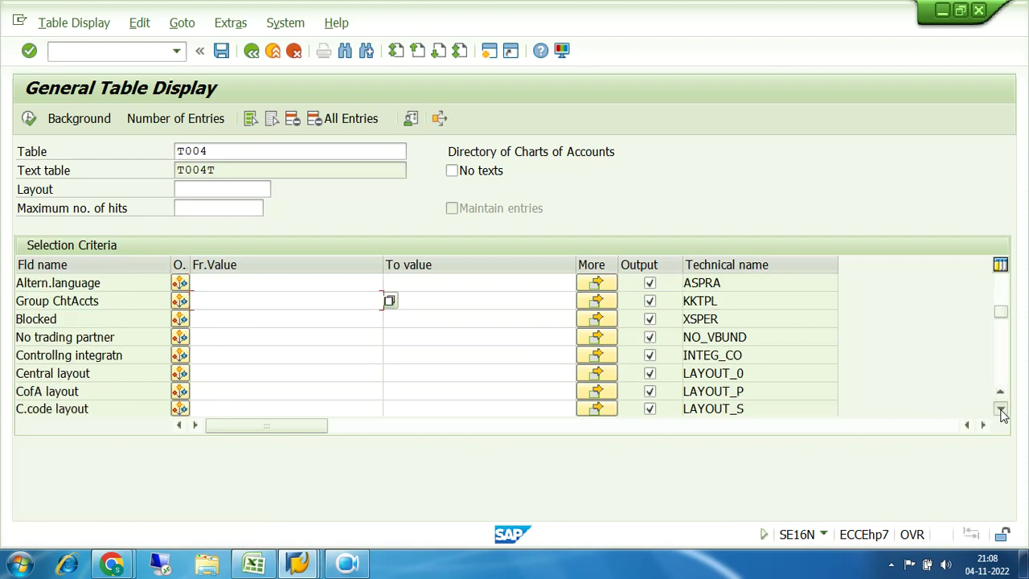
pyautogui.click(1001, 409)
pyautogui.click(1001, 410)
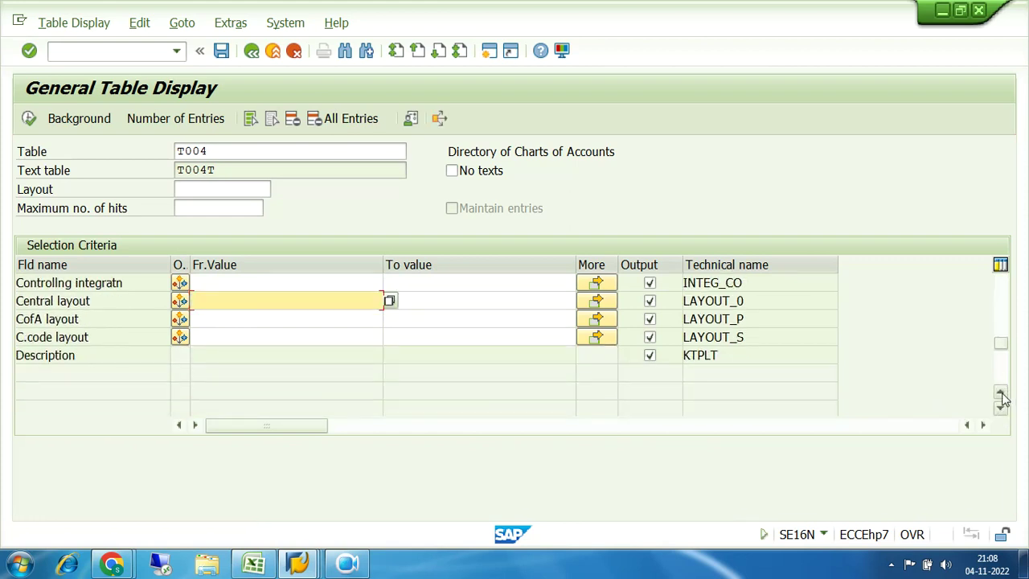
pyautogui.click(1001, 393)
pyautogui.click(1002, 394)
pyautogui.click(1001, 394)
pyautogui.click(1002, 394)
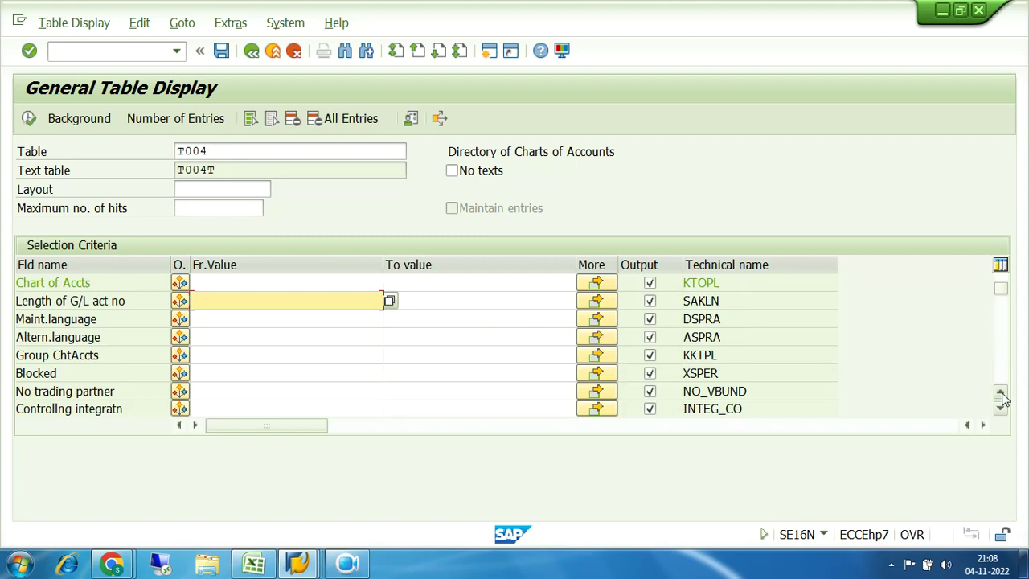
pyautogui.click(1001, 394)
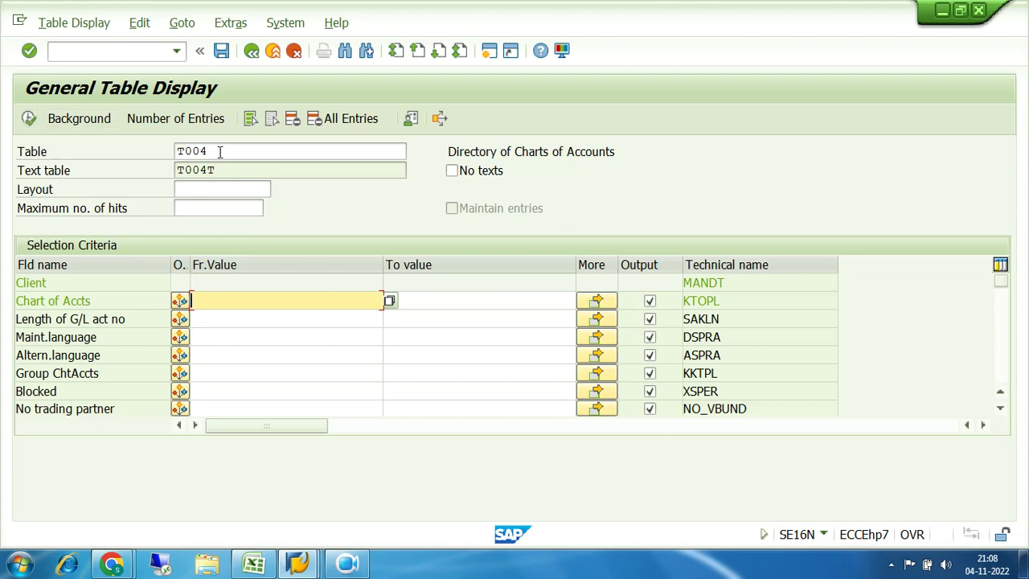
# Step: Display all entries of table T004 and examine the number of hits
pyautogui.moveTo(219, 151); pyautogui.dragTo(177, 152)
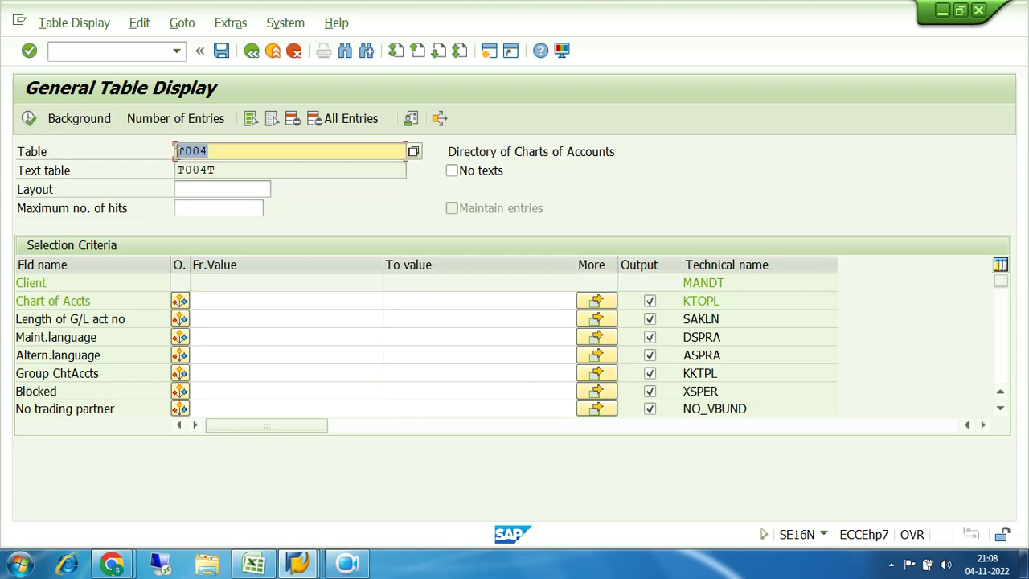
pyautogui.click(28, 119)
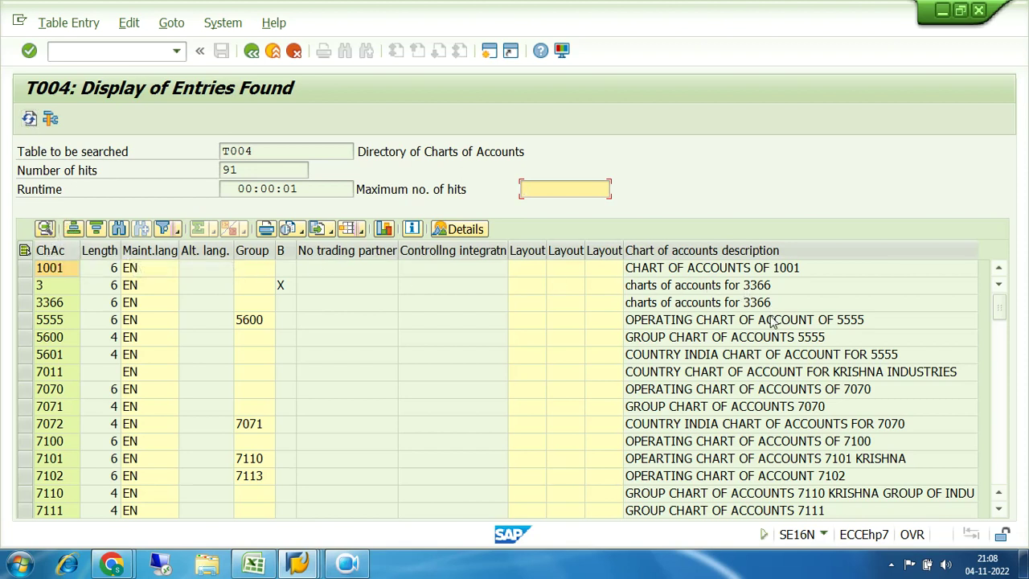
pyautogui.moveTo(257, 169); pyautogui.dragTo(213, 168)
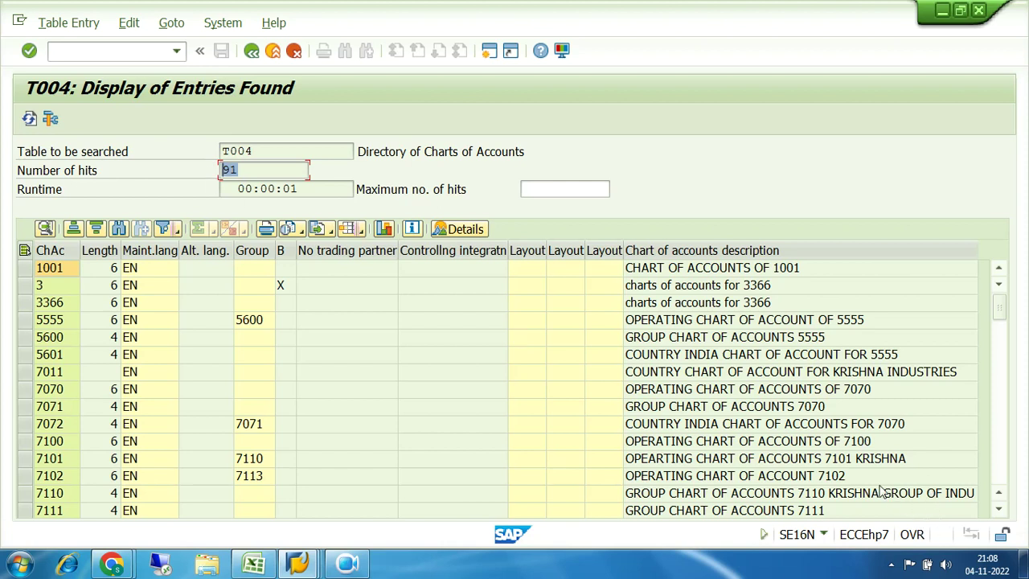
# Step: Recheck the V_T004V name in the Transport Organizer session and display the entries of table T004V in General Table Display
pyautogui.moveTo(298, 564)
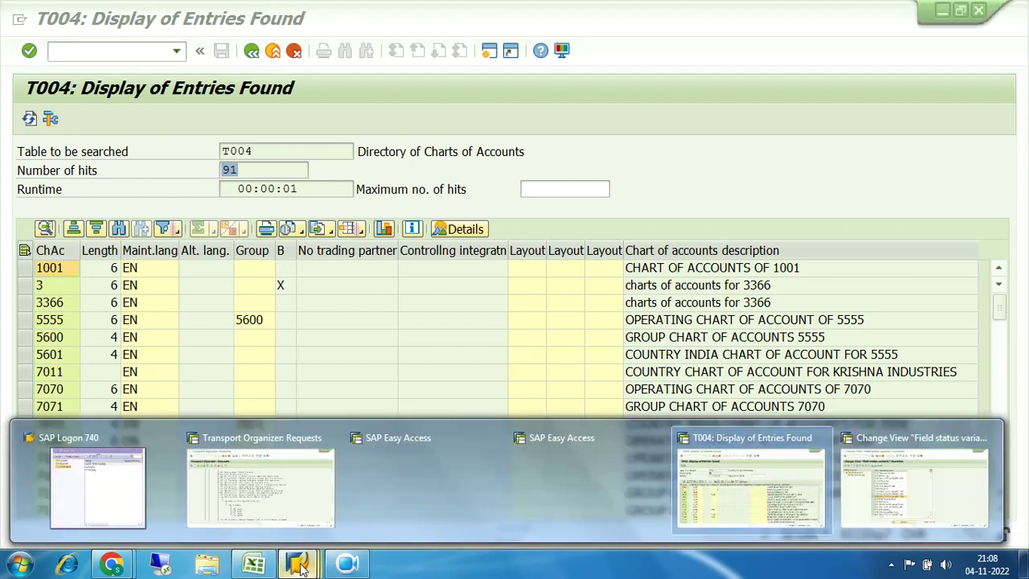
pyautogui.click(288, 509)
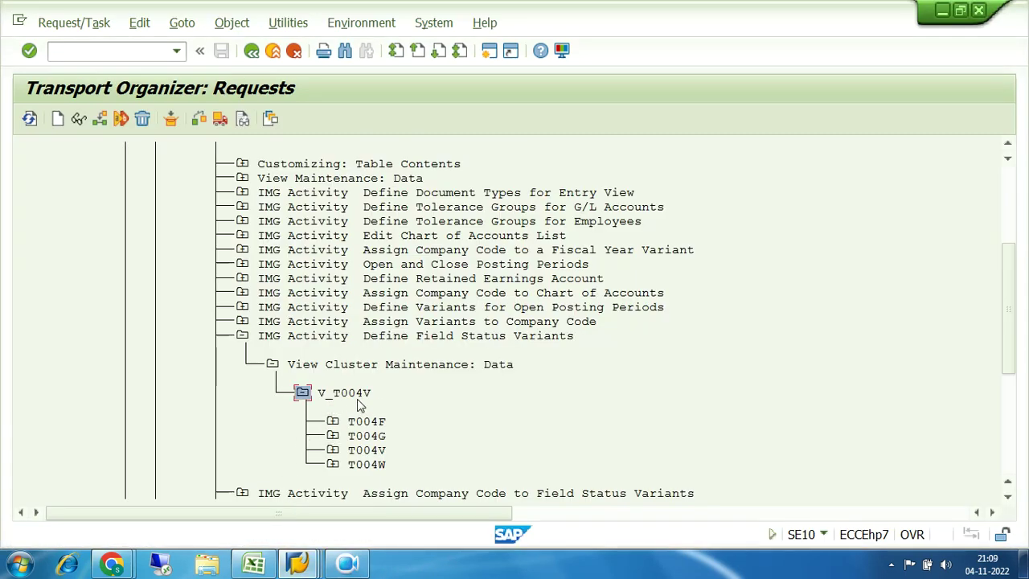
pyautogui.click(299, 560)
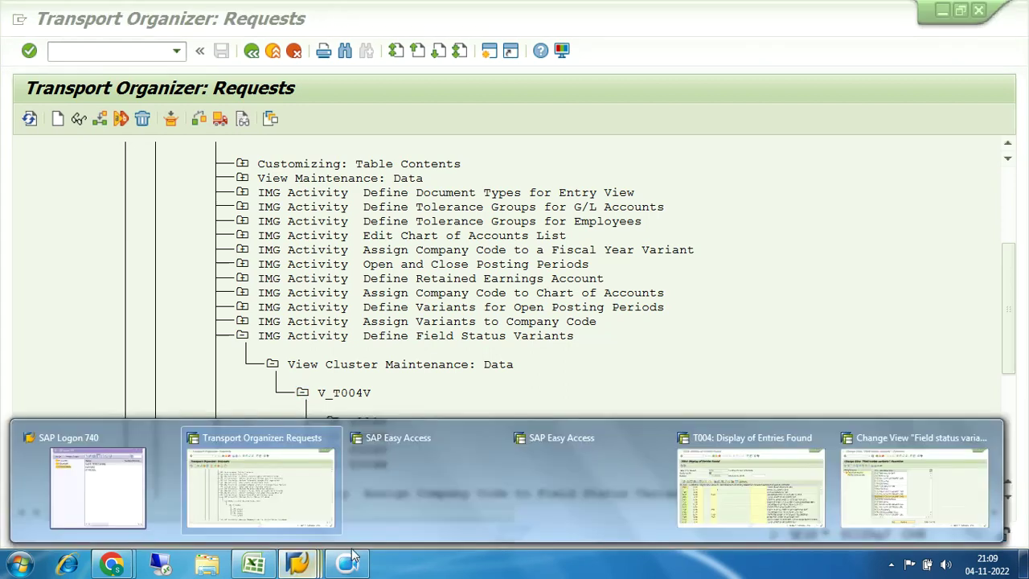
pyautogui.click(792, 469)
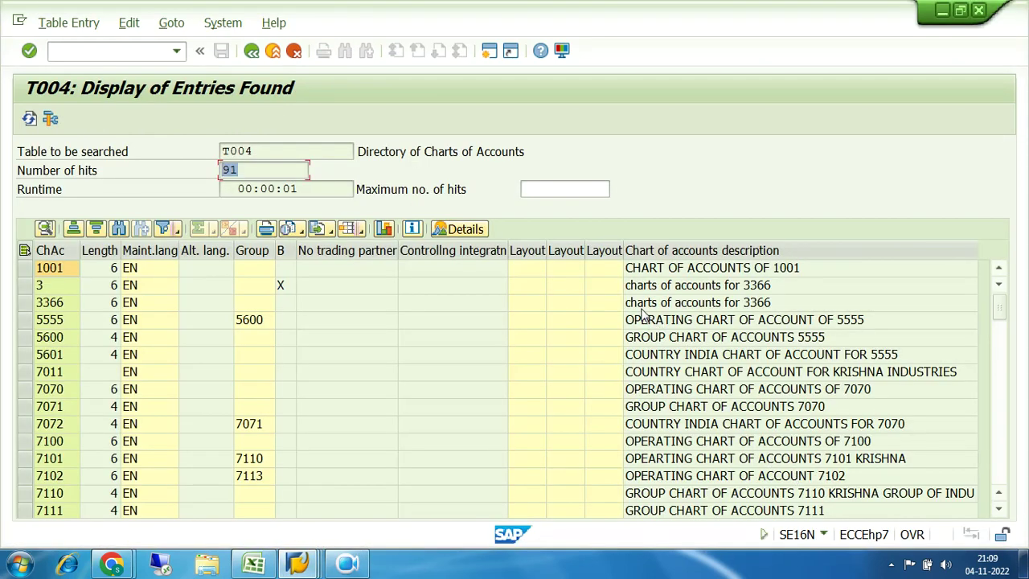
pyautogui.click(252, 52)
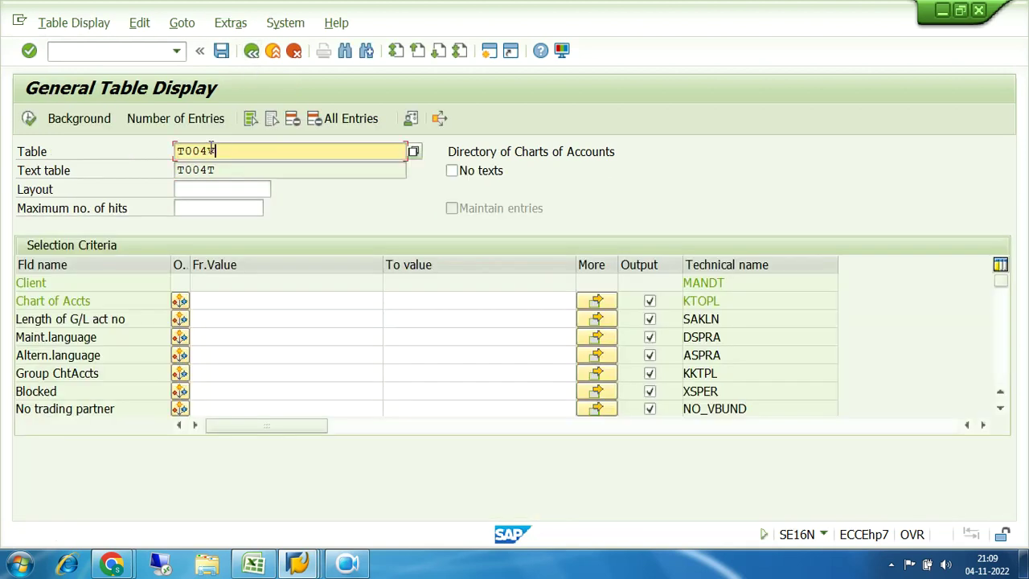
pyautogui.click(27, 119)
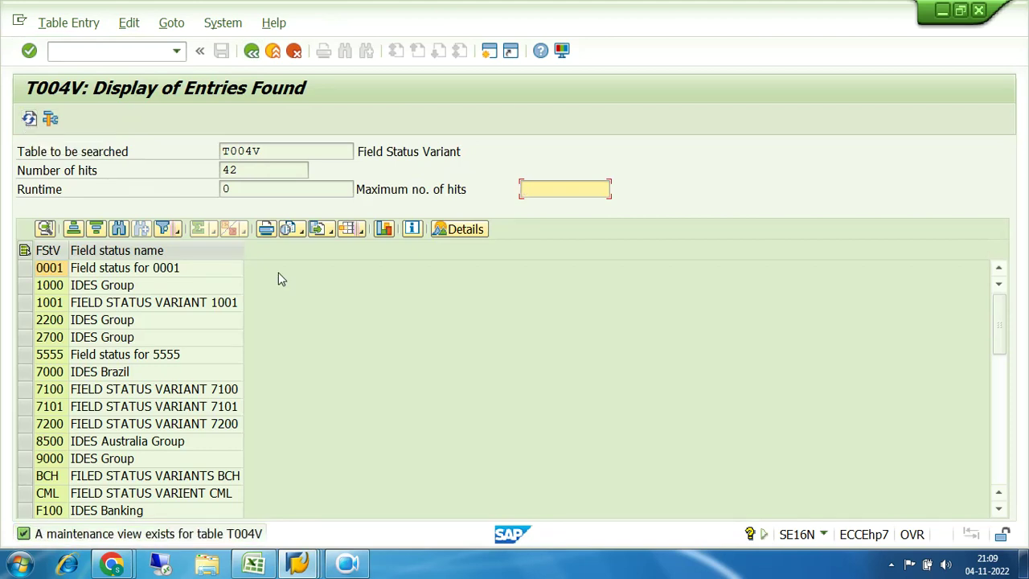
# Step: Compare V_T004V in the transport request with the table name and description shown for the T004V entries
pyautogui.click(297, 566)
pyautogui.click(281, 494)
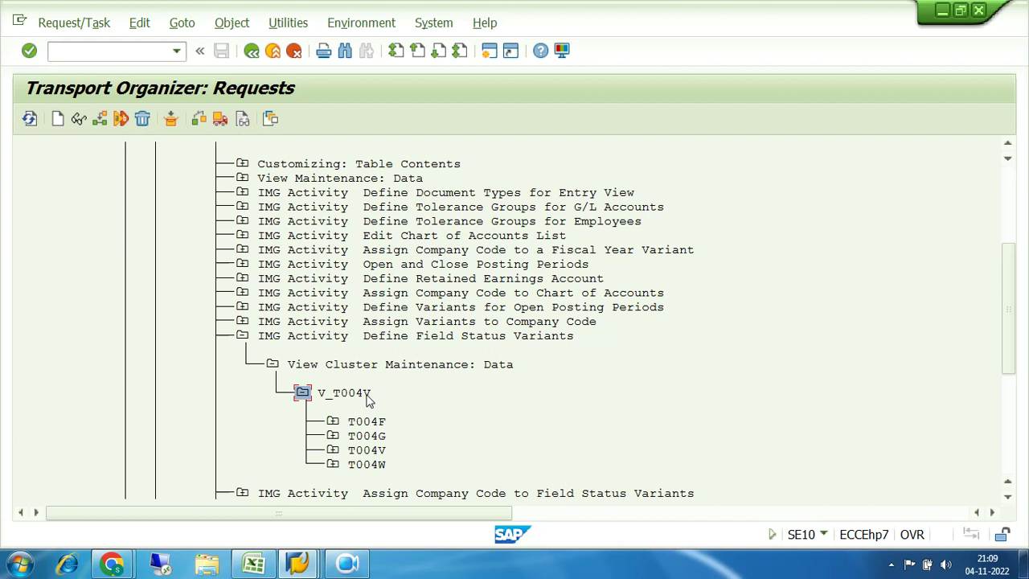
pyautogui.click(299, 565)
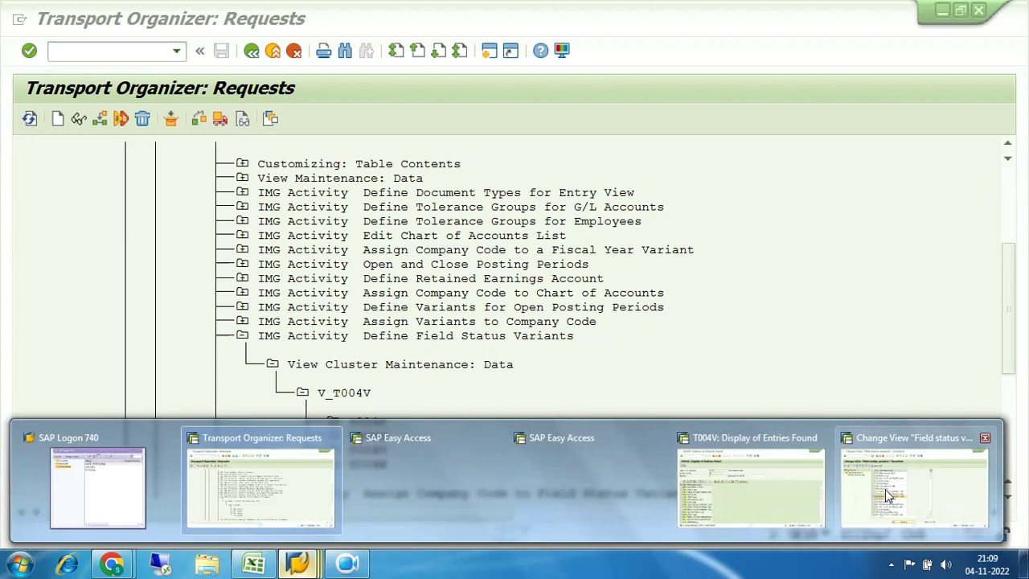
pyautogui.click(768, 488)
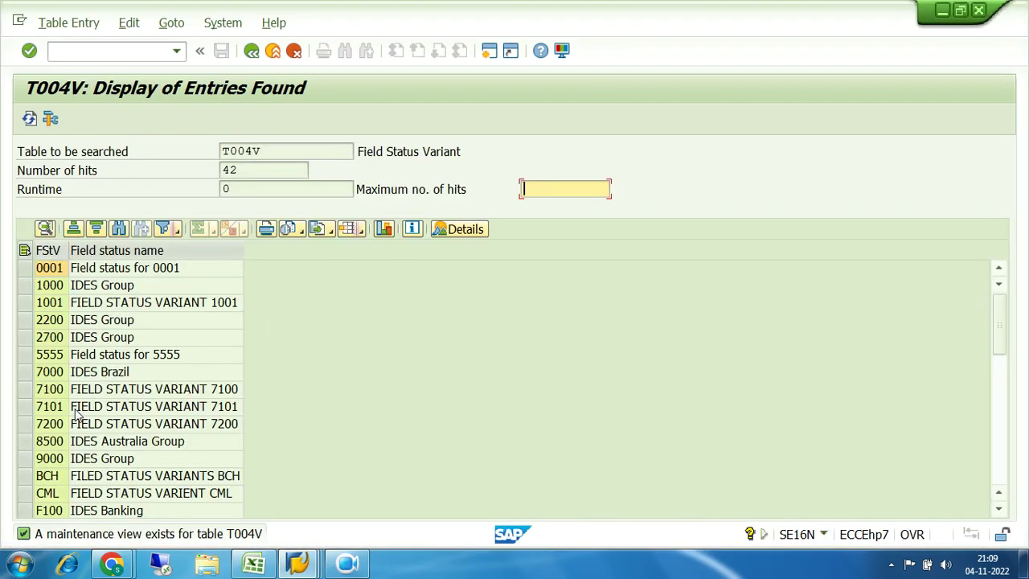
pyautogui.moveTo(269, 150); pyautogui.dragTo(212, 153)
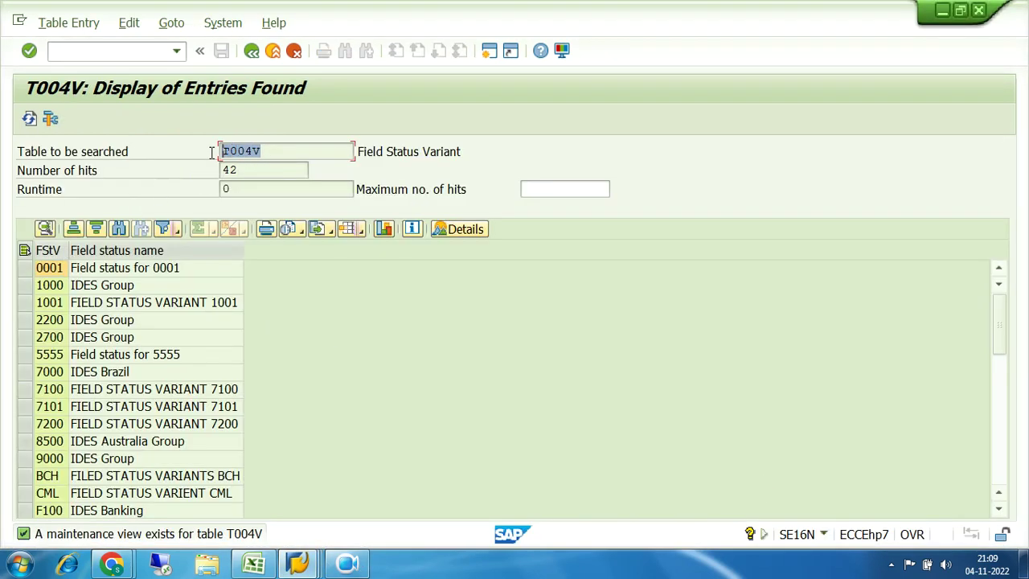
pyautogui.moveTo(469, 152); pyautogui.dragTo(361, 153)
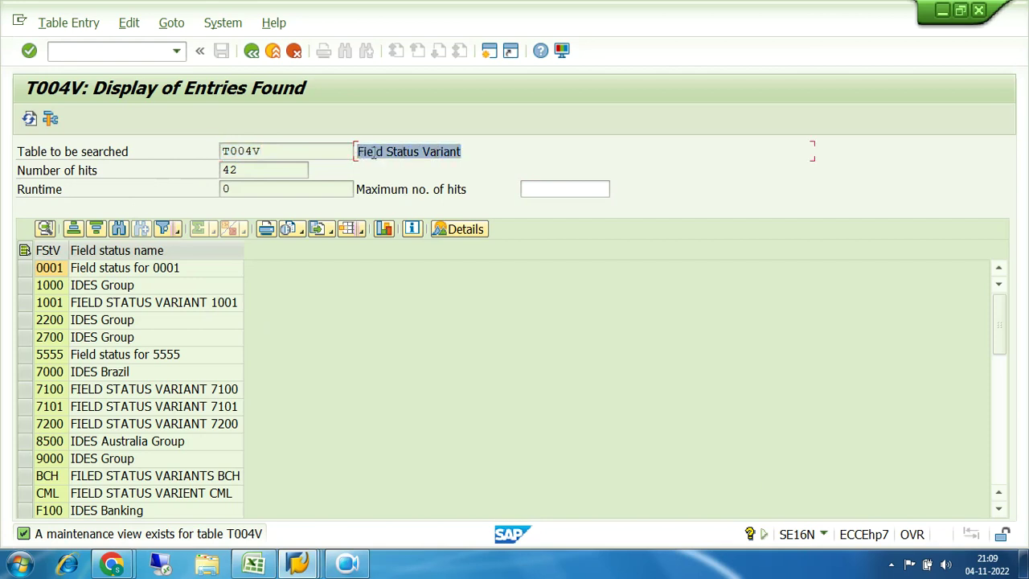
# Step: Return to the table selection, load table T004 again and examine its description
pyautogui.click(251, 52)
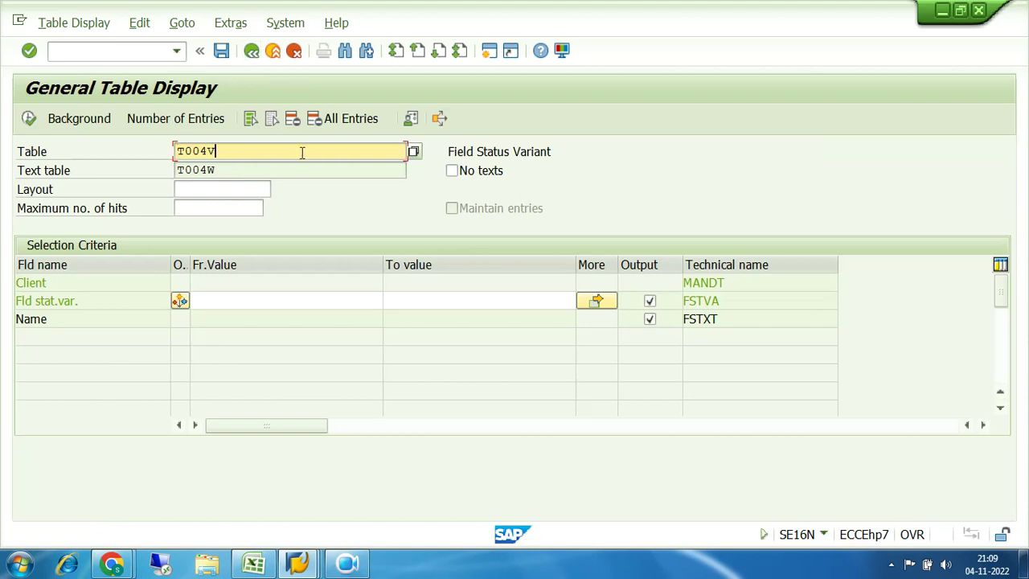
pyautogui.click(312, 156)
pyautogui.press('BackSpace')
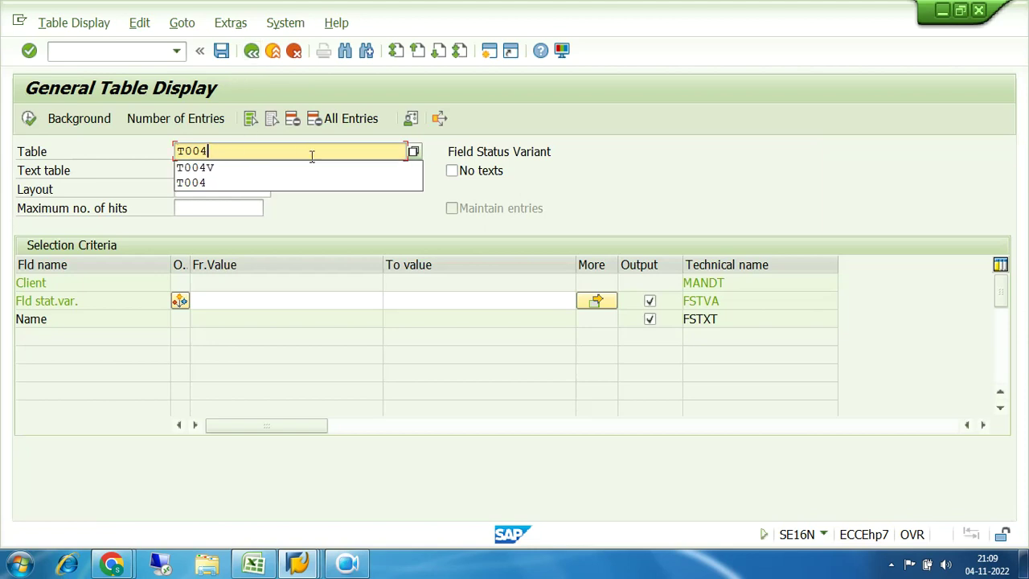
pyautogui.press('Return')
pyautogui.moveTo(617, 151); pyautogui.dragTo(444, 153)
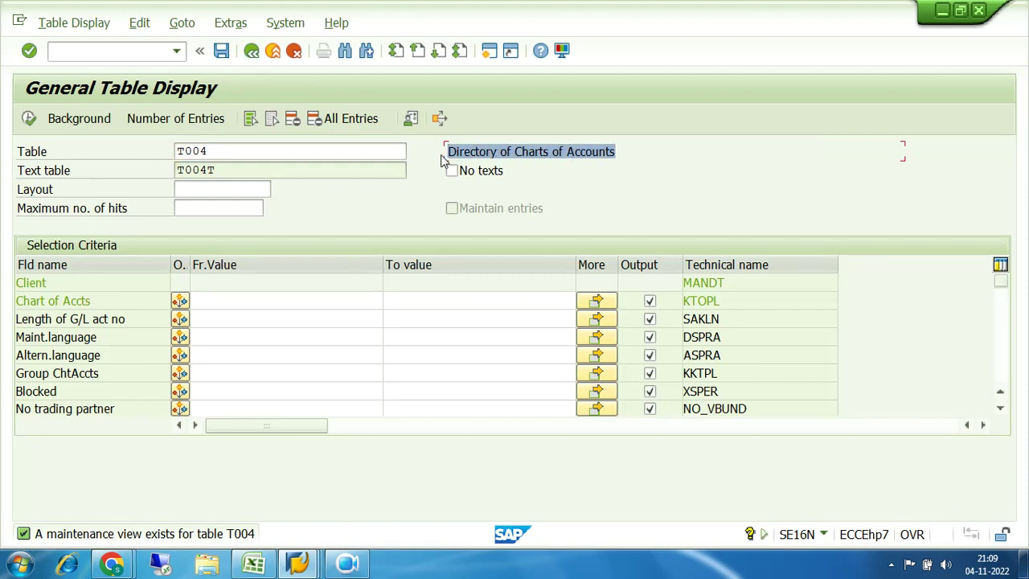
# Step: Enter table T004V in General Table Display, check the name in the transport request, and display its entries
pyautogui.click(207, 151)
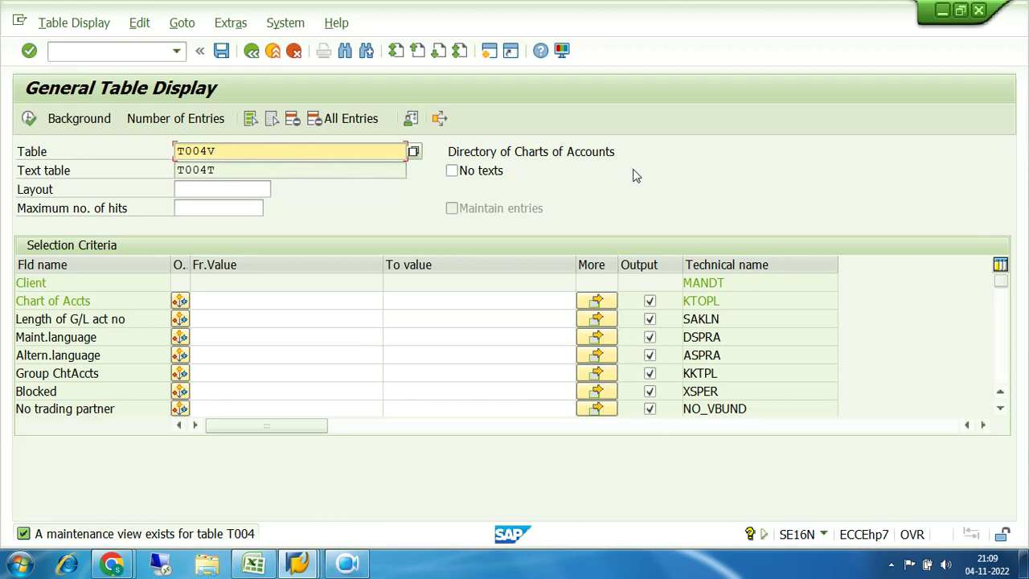
pyautogui.click(298, 563)
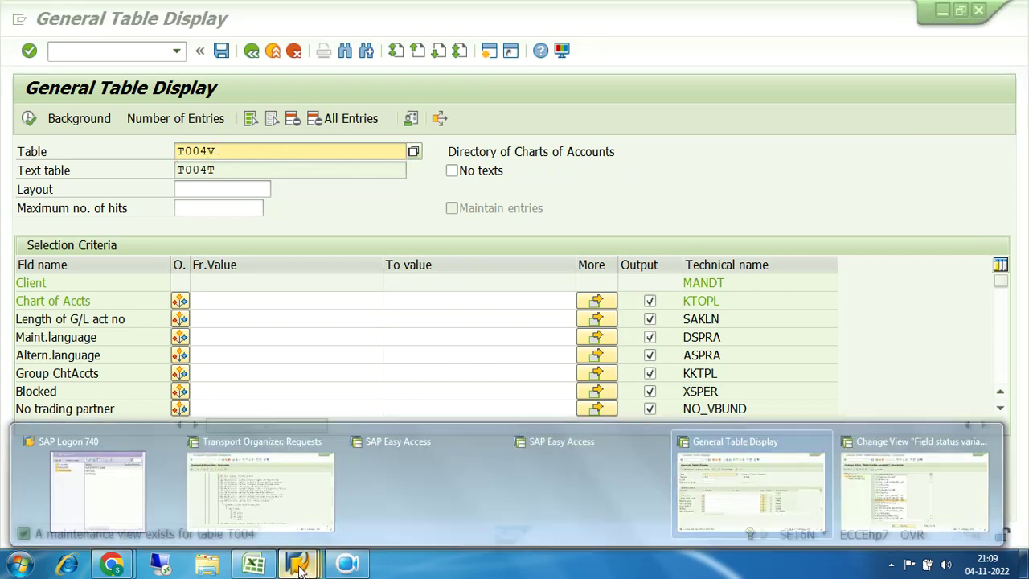
pyautogui.click(286, 531)
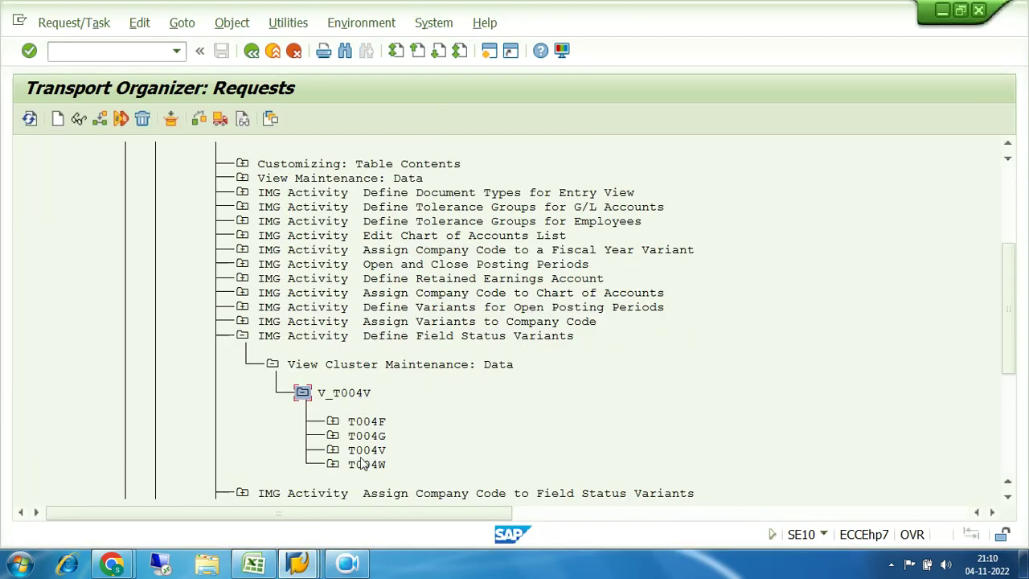
pyautogui.click(311, 567)
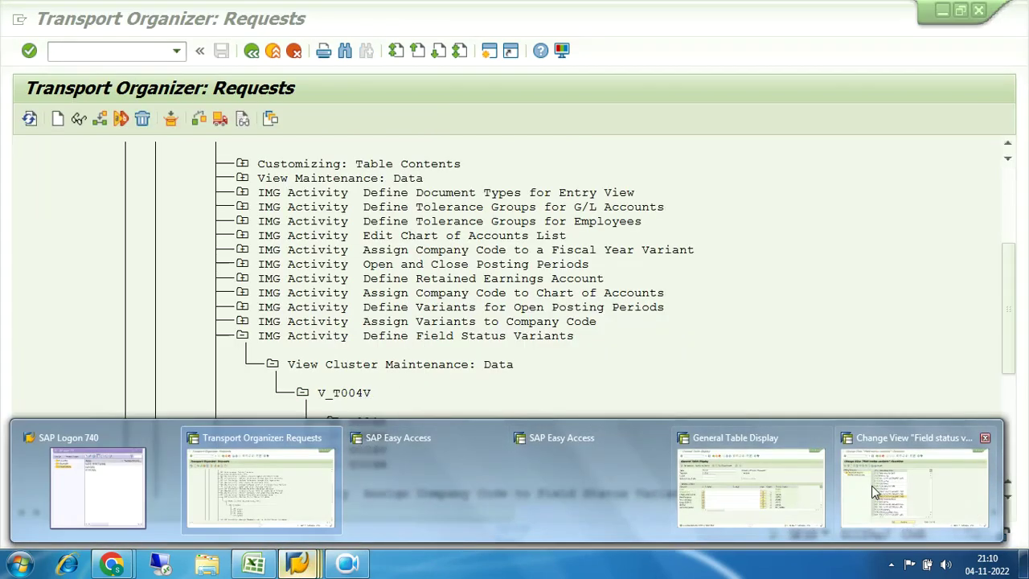
pyautogui.click(748, 499)
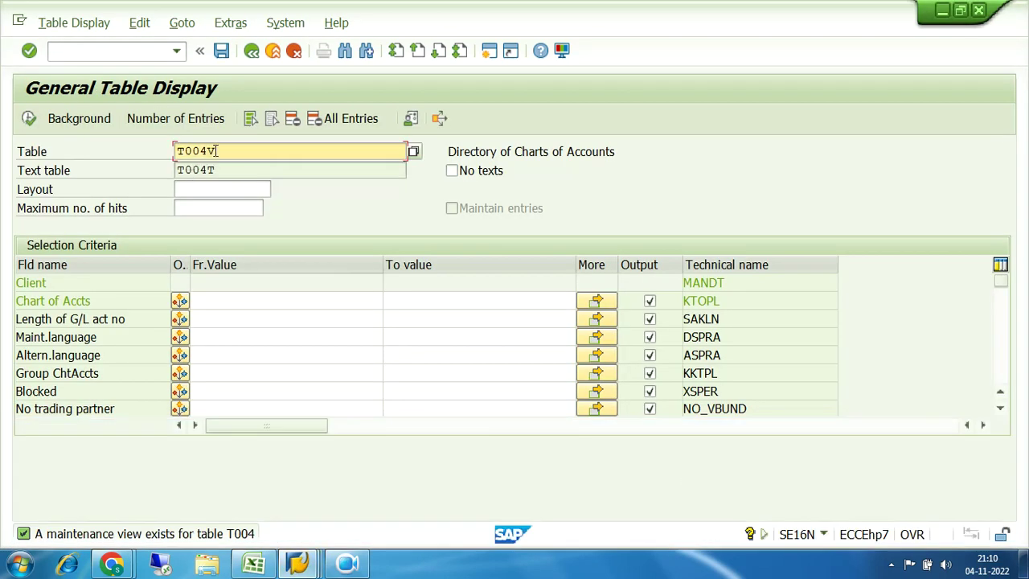
pyautogui.click(29, 118)
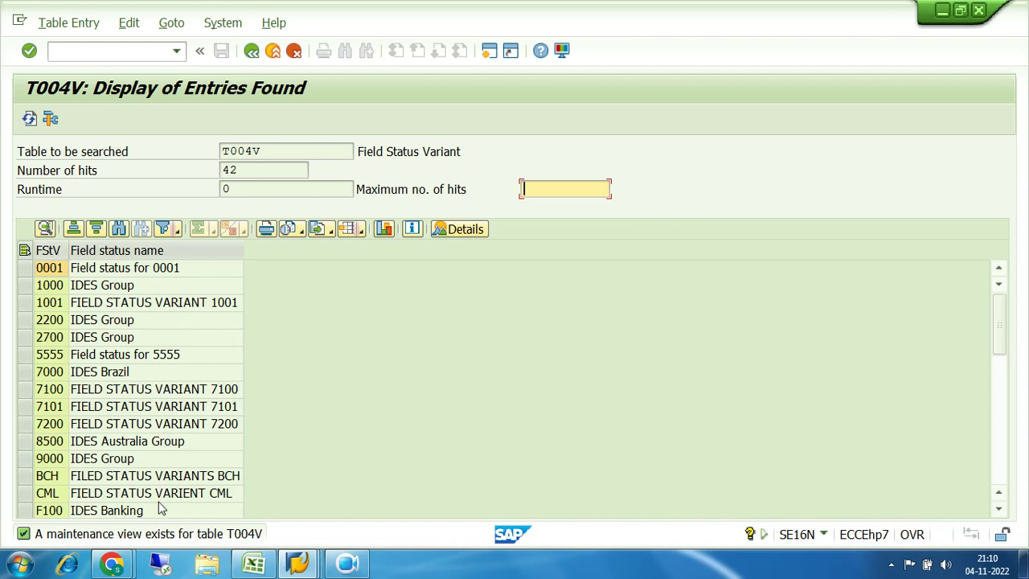
# Step: Compare the number of hits for table T004V with the entry count in the Field status variants overview
pyautogui.moveTo(250, 170); pyautogui.dragTo(221, 170)
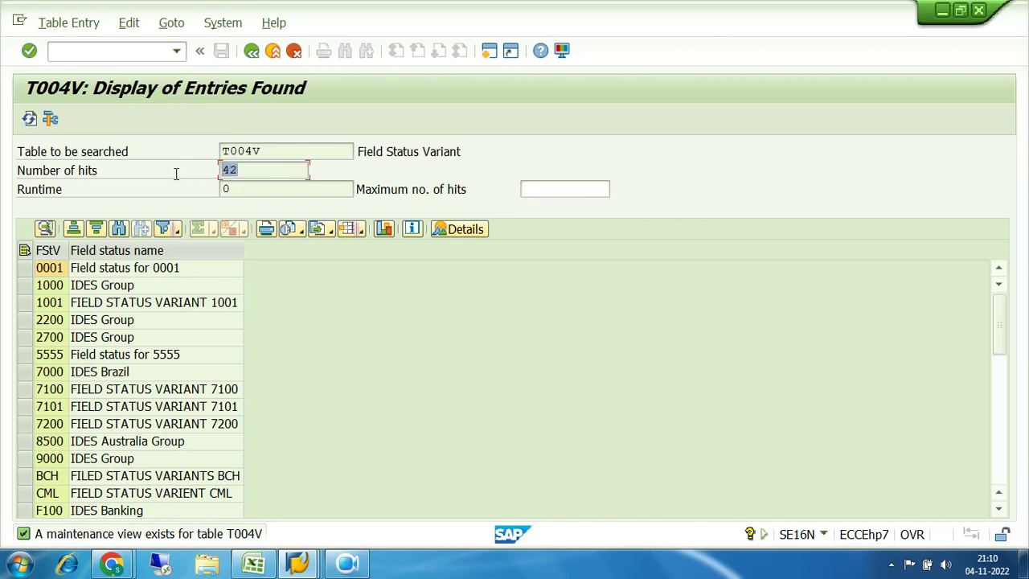
pyautogui.click(297, 562)
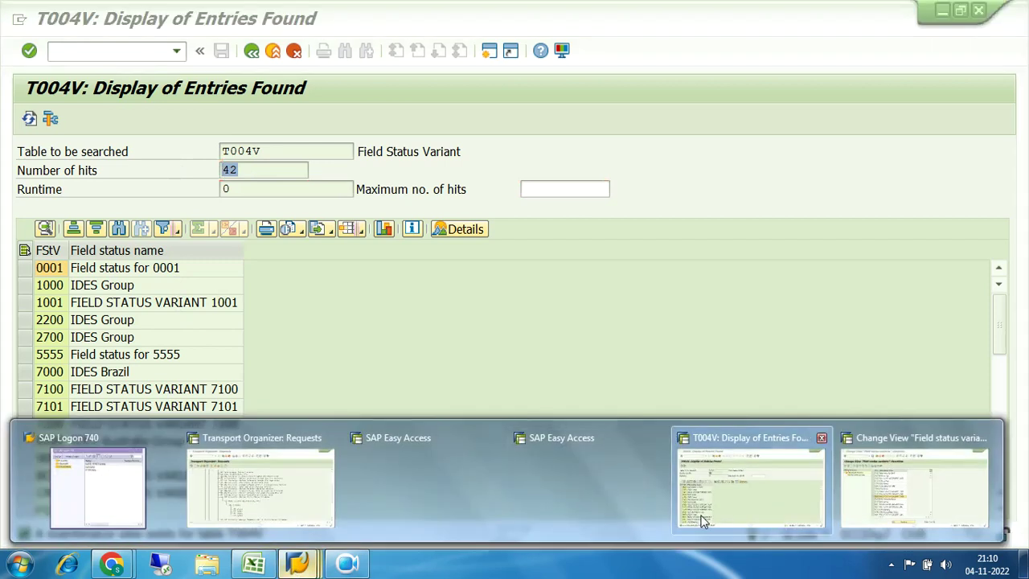
pyautogui.click(836, 478)
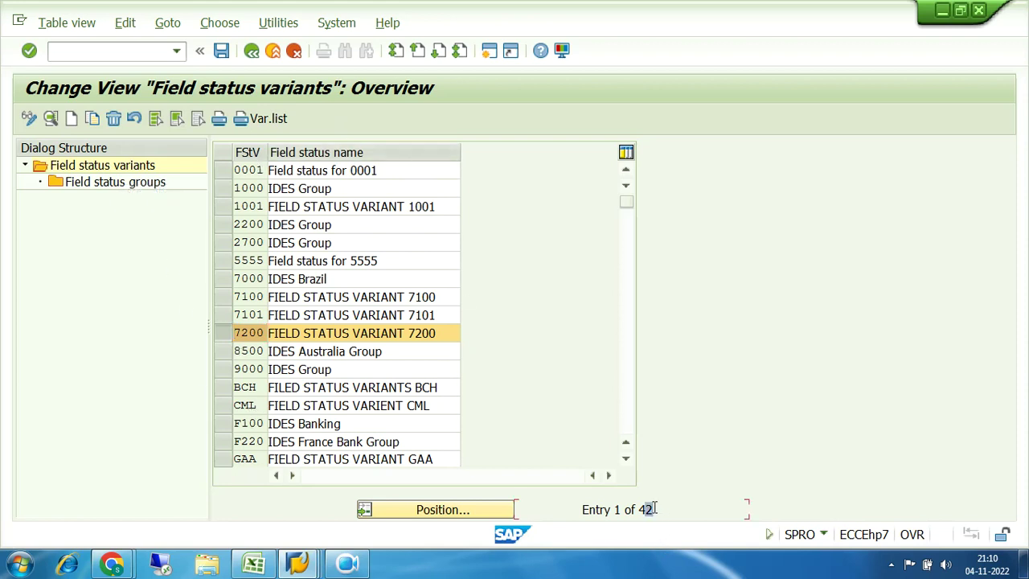
pyautogui.moveTo(661, 508); pyautogui.dragTo(562, 513)
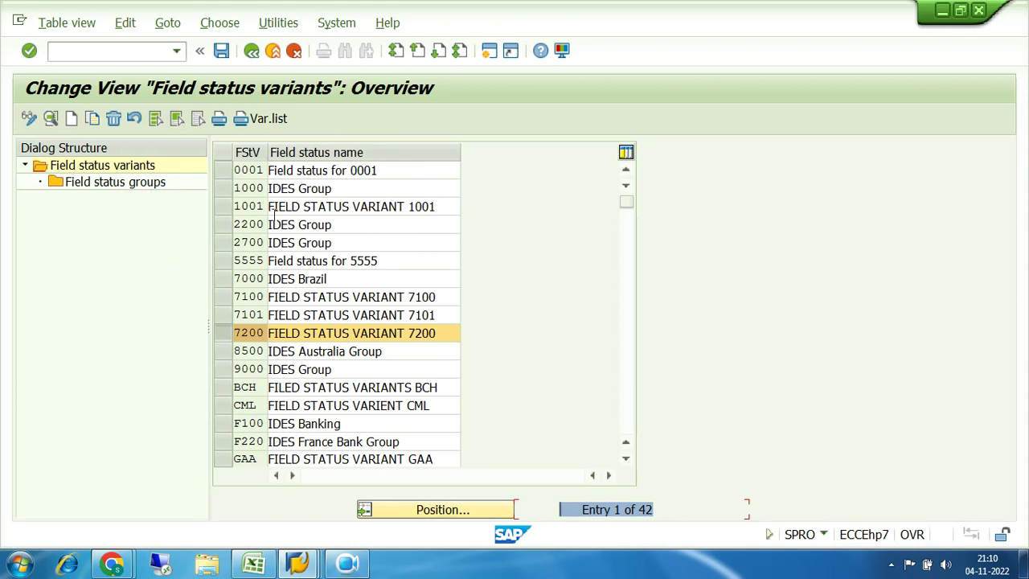
pyautogui.click(254, 170)
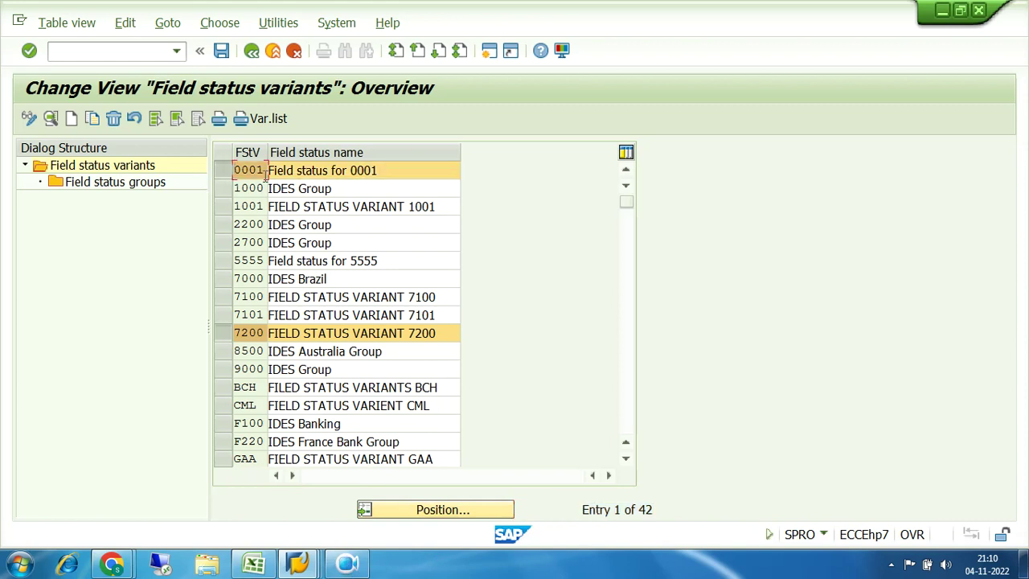
# Step: Return to the T004V entries and locate field status variants 0001 and 7200 in the list
pyautogui.click(304, 565)
pyautogui.click(767, 500)
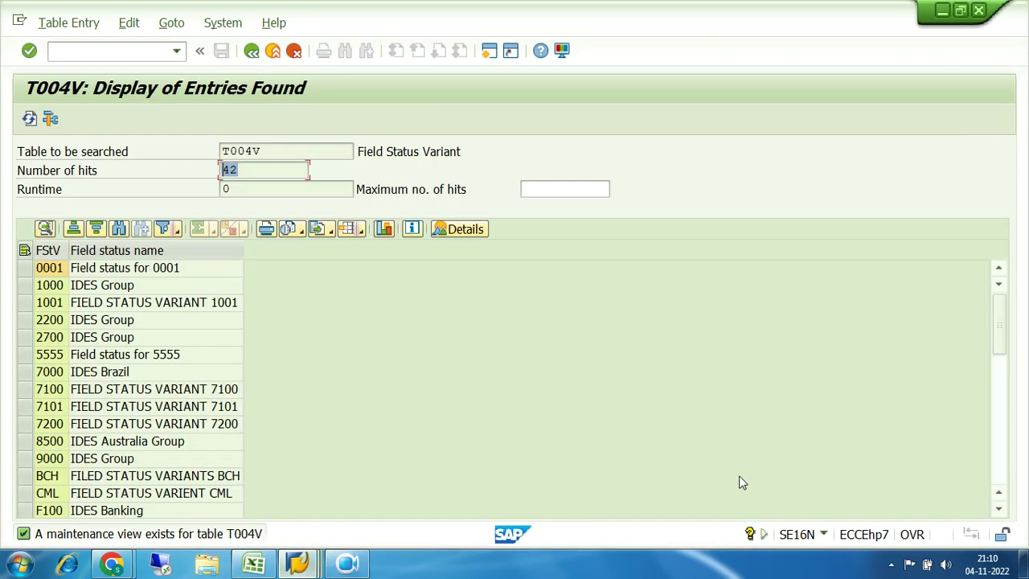
pyautogui.click(24, 268)
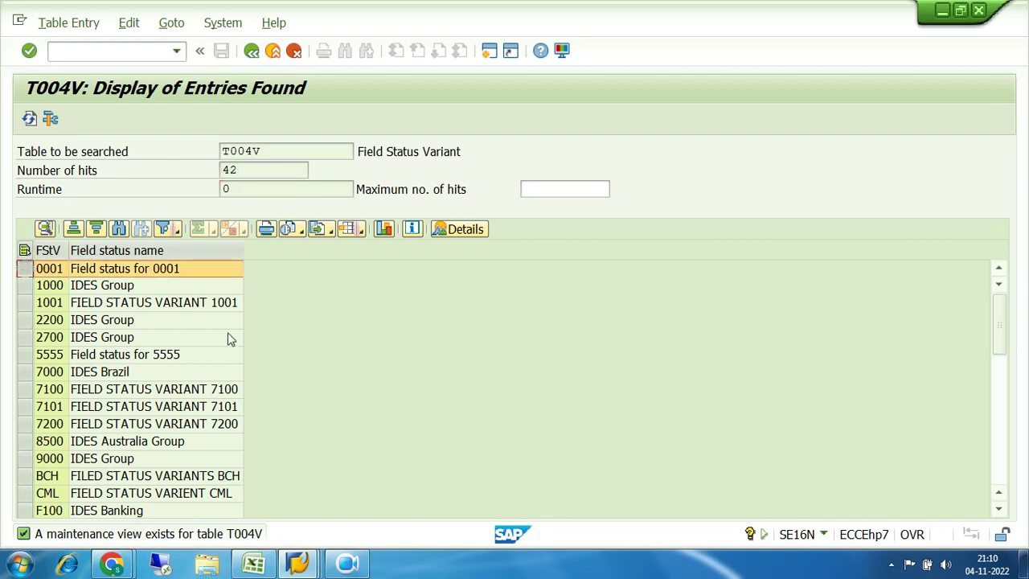
pyautogui.click(24, 424)
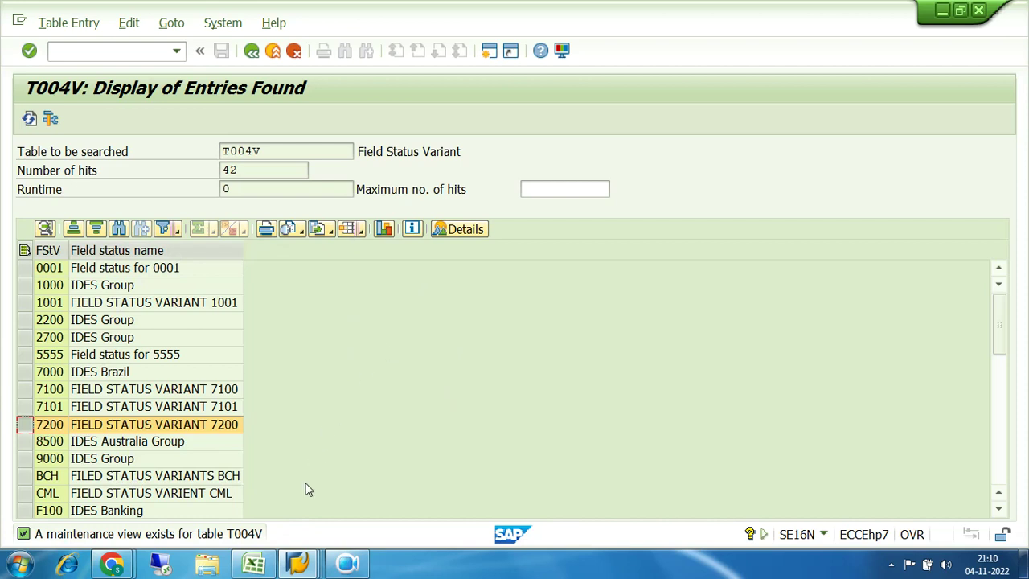
# Step: Return to the Field status variants overview and examine the available table view functions
pyautogui.click(296, 563)
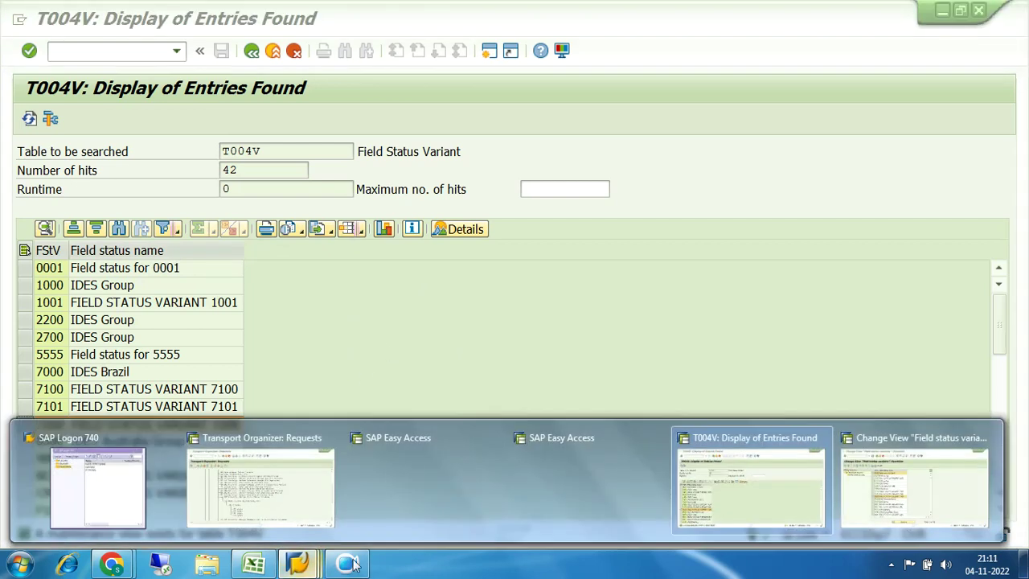
pyautogui.click(868, 486)
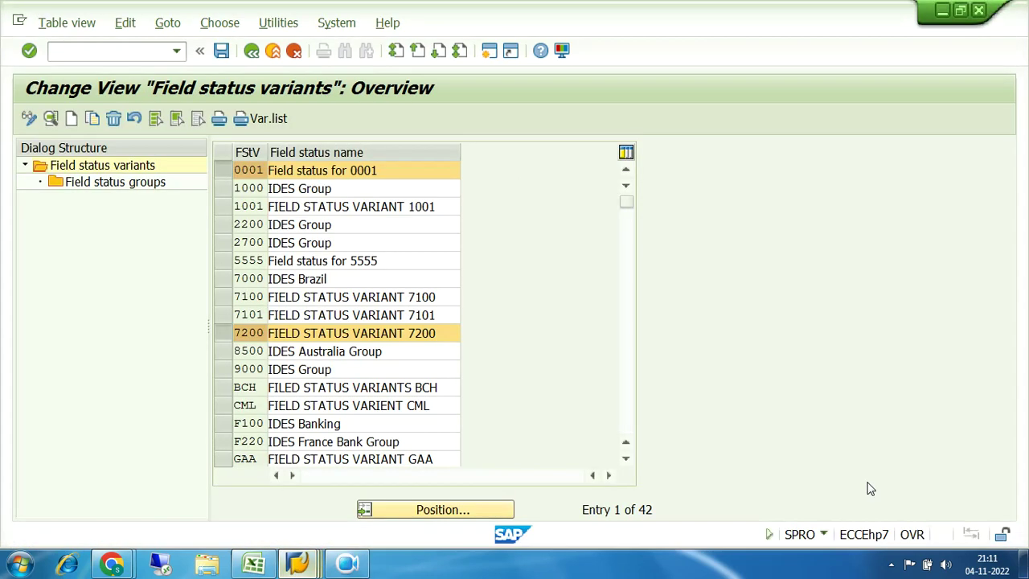
pyautogui.click(91, 22)
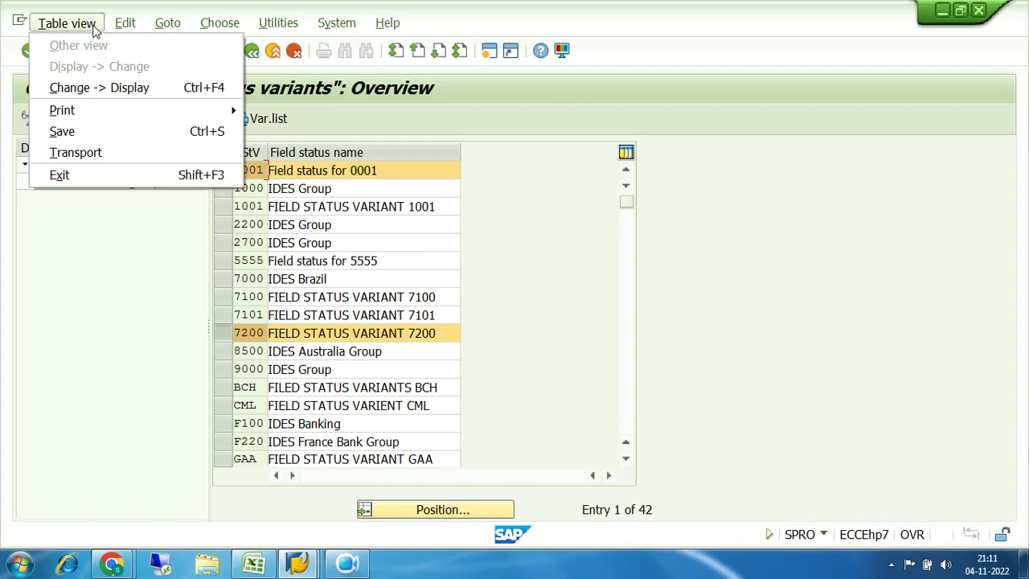
pyautogui.moveTo(121, 25)
pyautogui.click(825, 245)
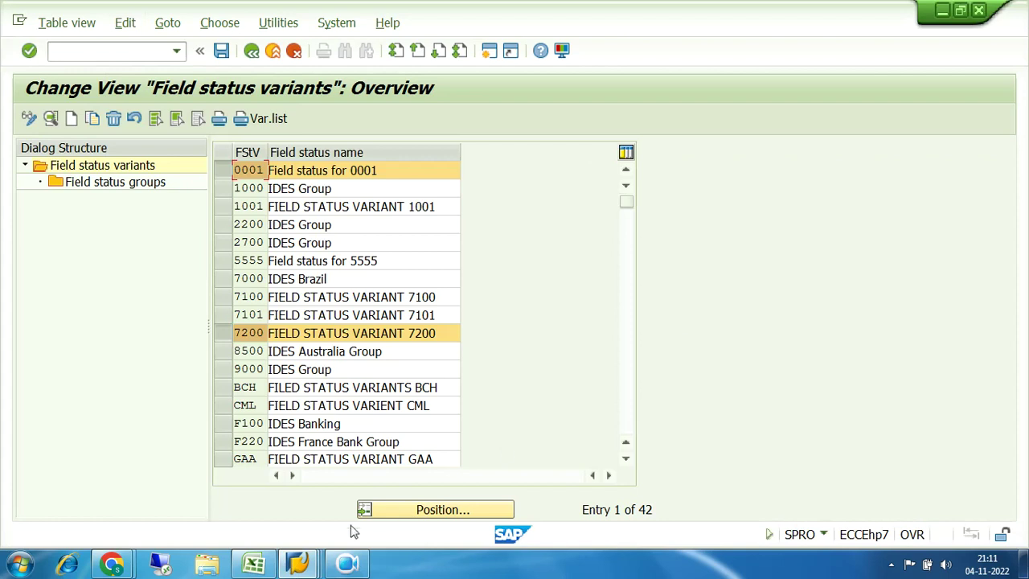
# Step: Examine the export options for the T004V entries and leave the table display for SAP Easy Access
pyautogui.moveTo(299, 565)
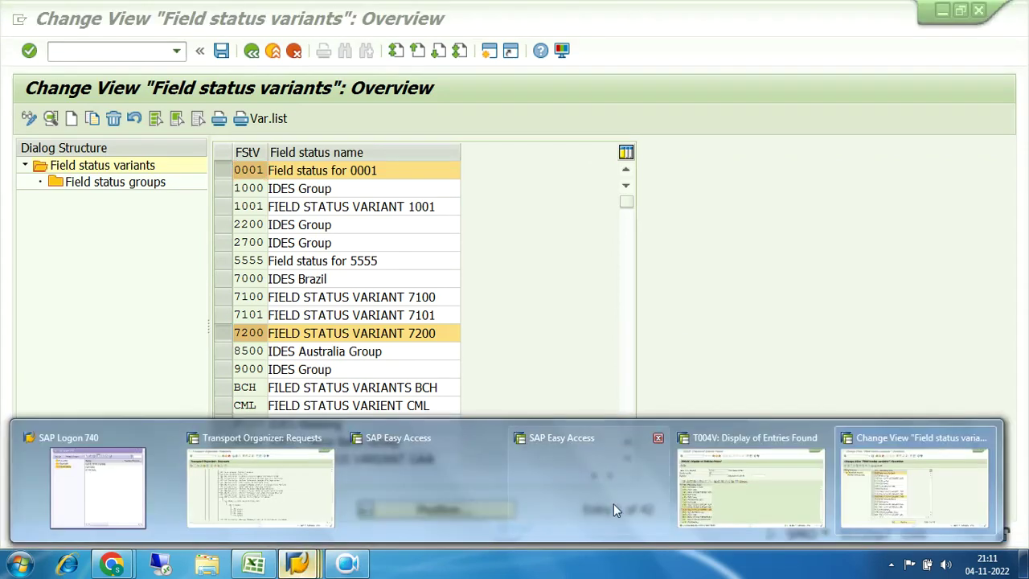
pyautogui.click(717, 492)
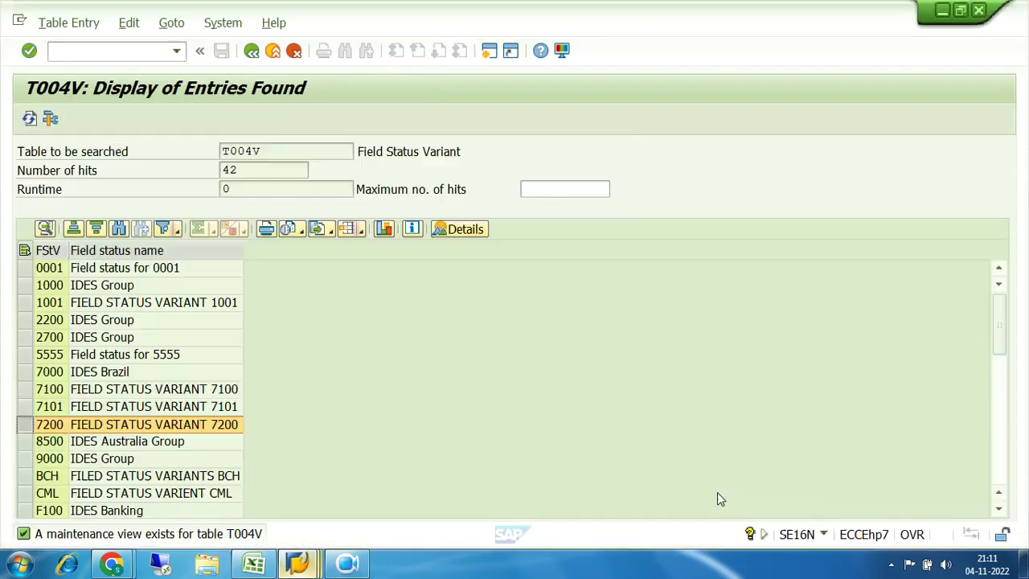
pyautogui.click(330, 232)
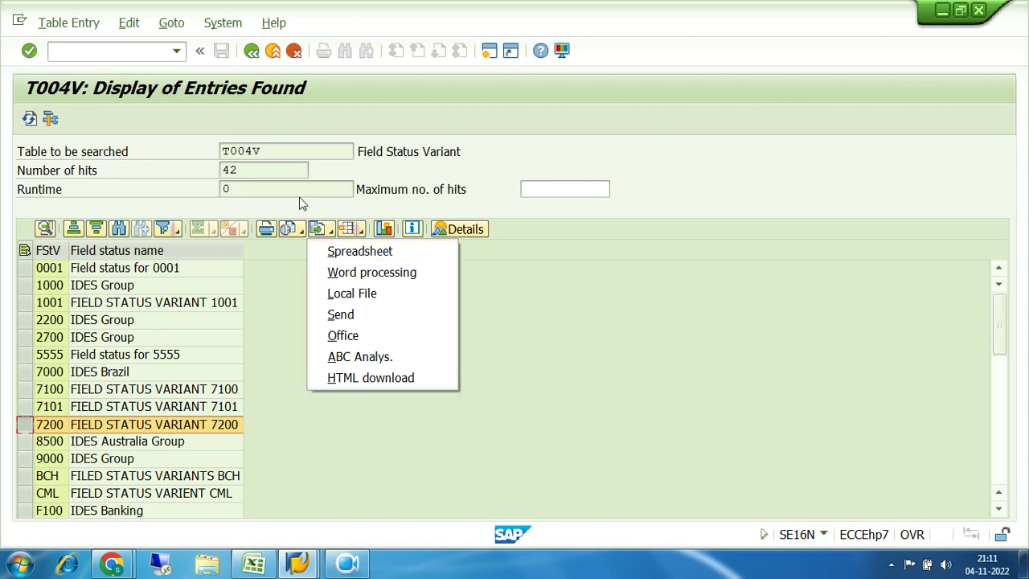
pyautogui.click(251, 52)
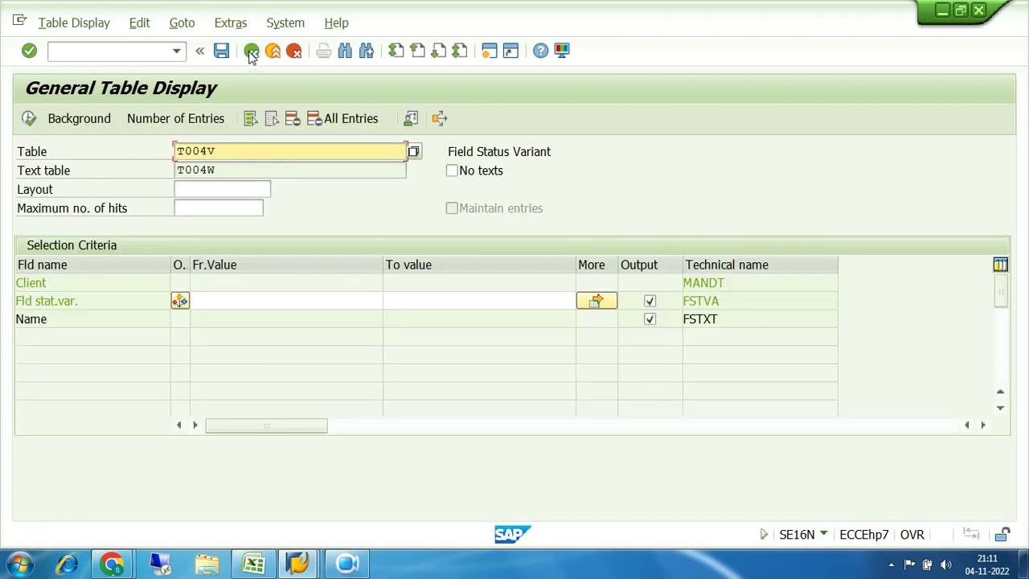
pyautogui.click(252, 51)
# Step: In the transport request, collapse Define Field Status Variants and expand Define Account Group down to the tables under V_T077S
pyautogui.moveTo(298, 563)
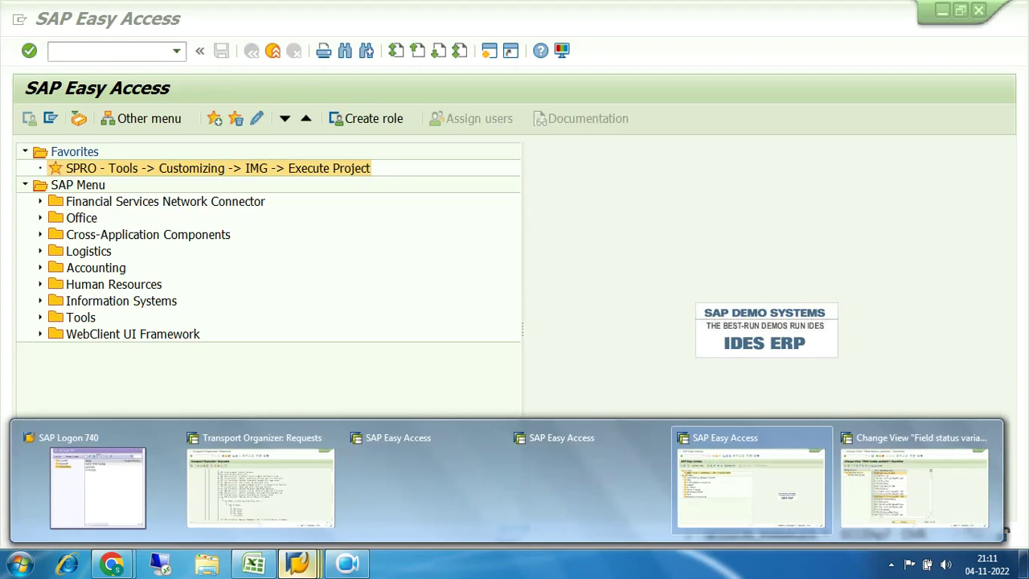
pyautogui.click(281, 474)
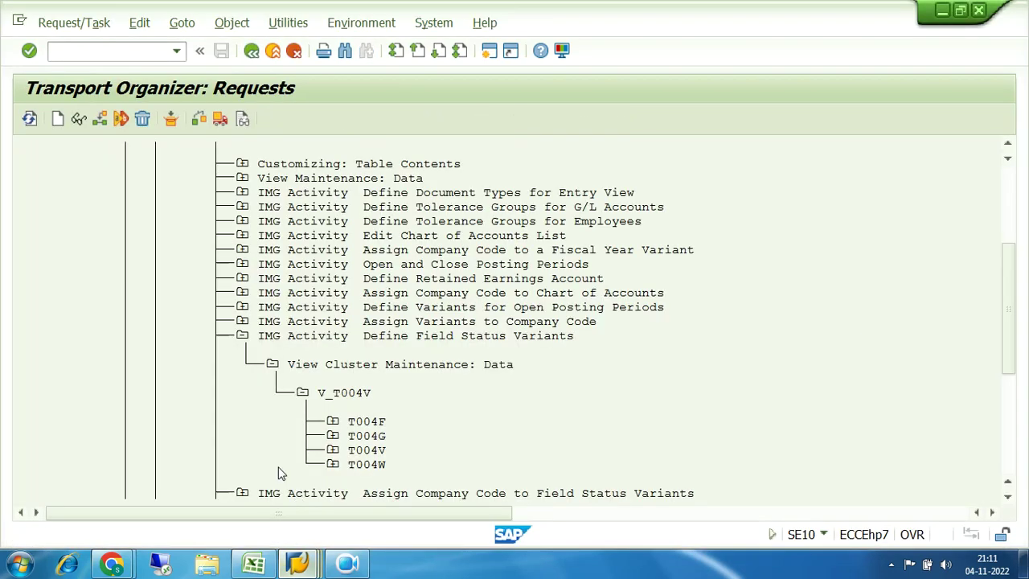
pyautogui.click(242, 338)
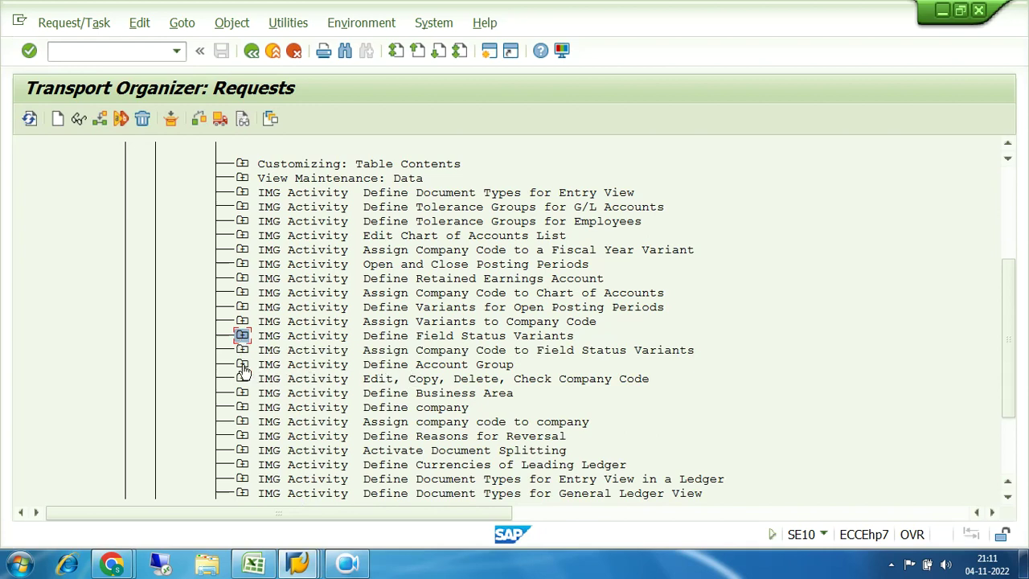
pyautogui.click(242, 366)
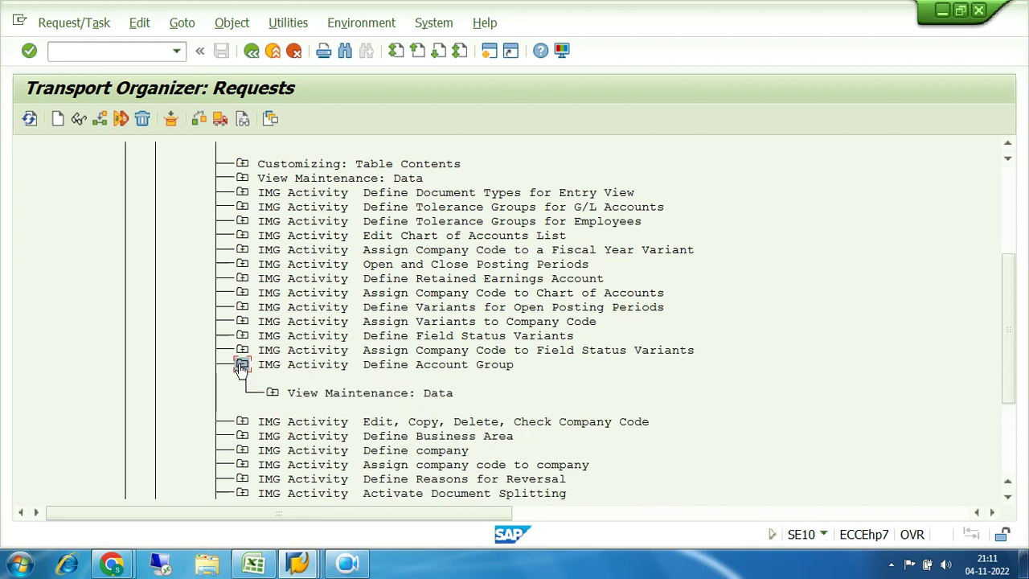
pyautogui.click(273, 394)
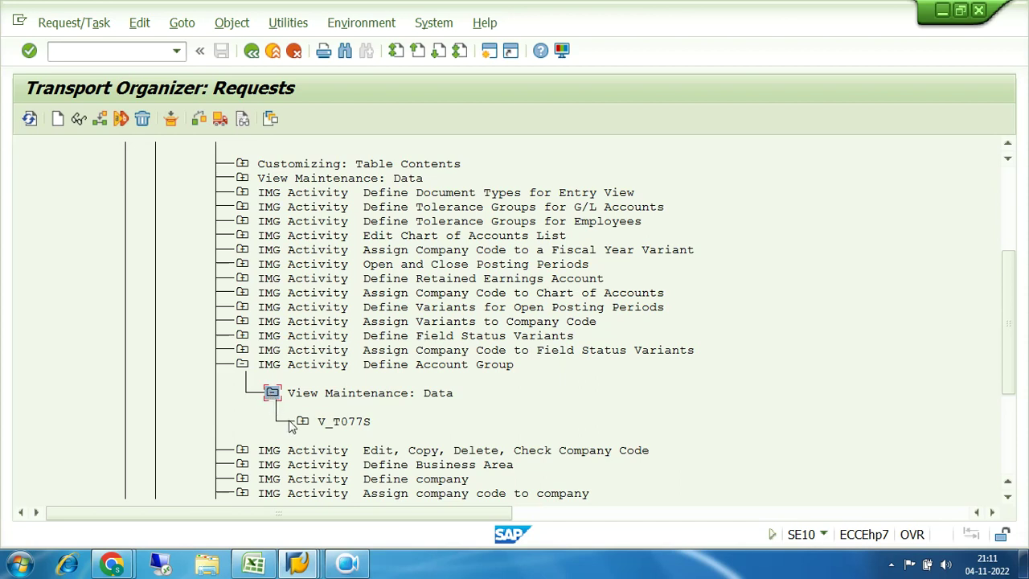
pyautogui.click(302, 422)
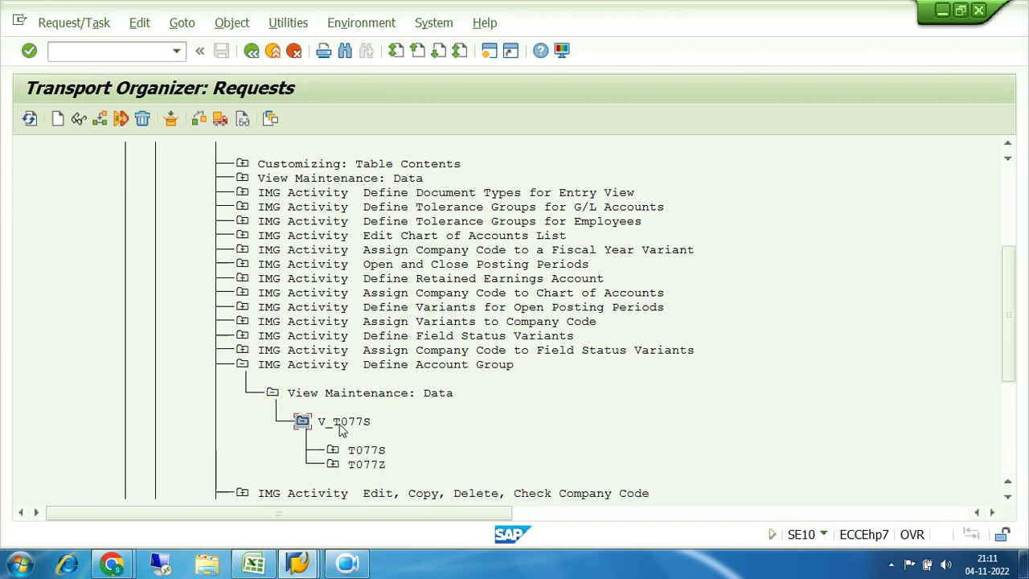
# Step: Start transaction SE16N in the SAP Easy Access session
pyautogui.moveTo(297, 563)
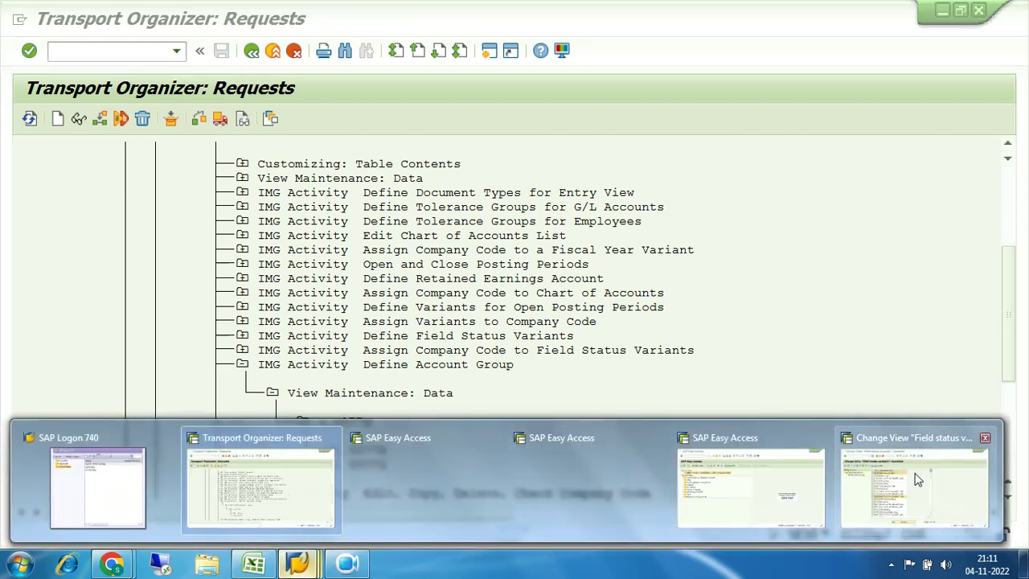
pyautogui.click(726, 491)
pyautogui.click(89, 50)
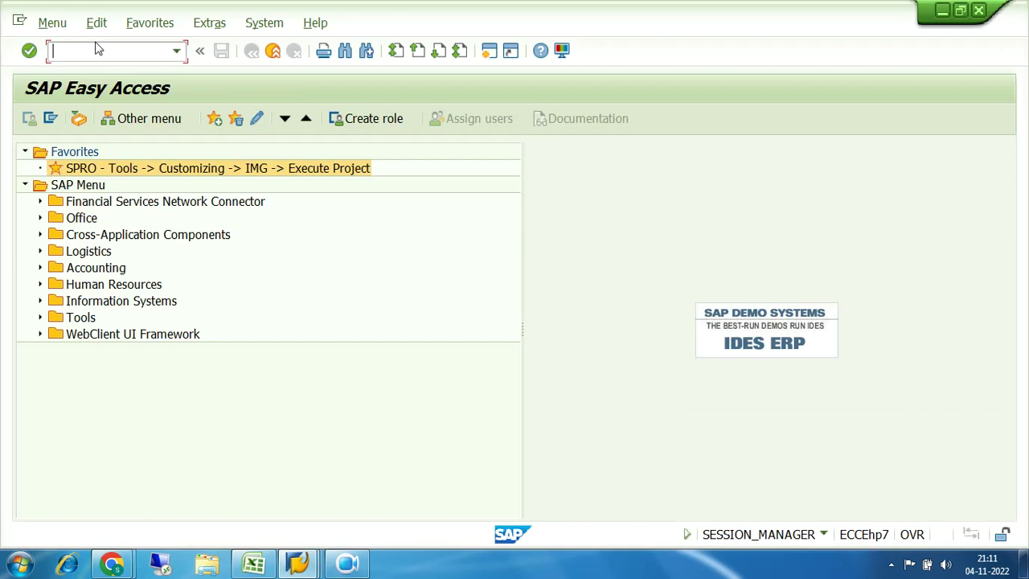
pyautogui.write('SE16N')
pyautogui.press('Return')
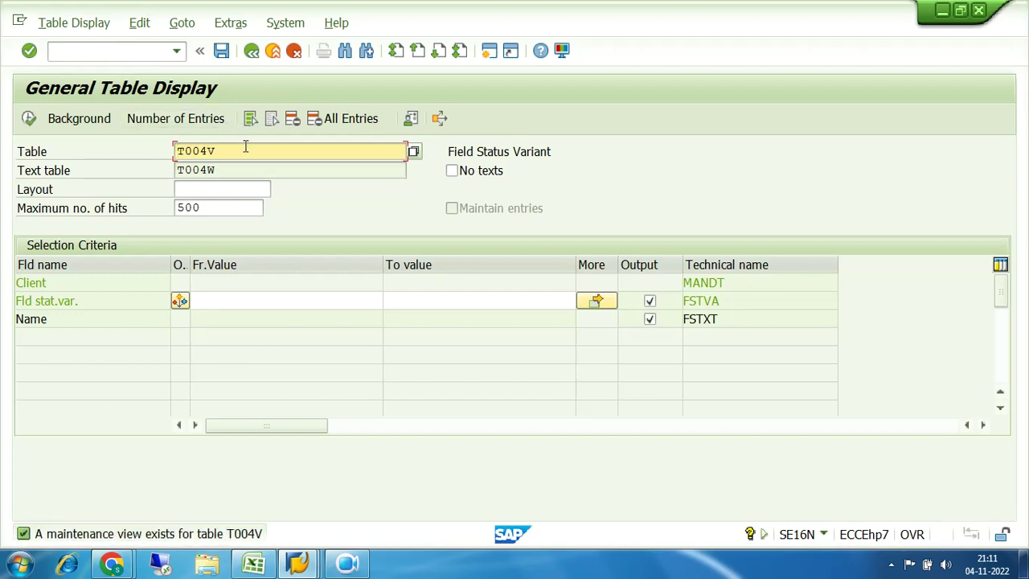
# Step: Check the account group table name in the transport request and enter T077S as the table to display
pyautogui.moveTo(298, 563)
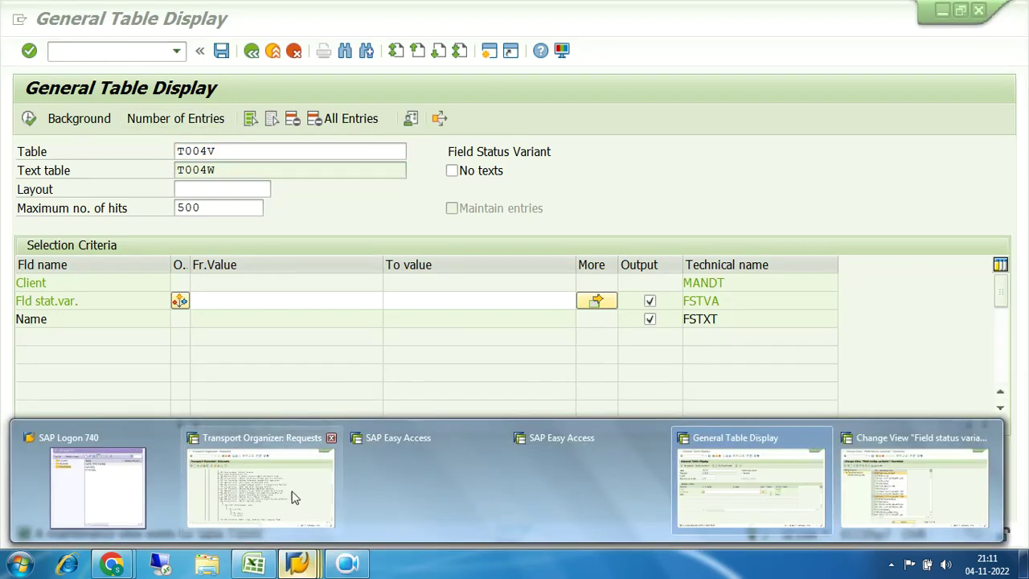
pyautogui.click(325, 446)
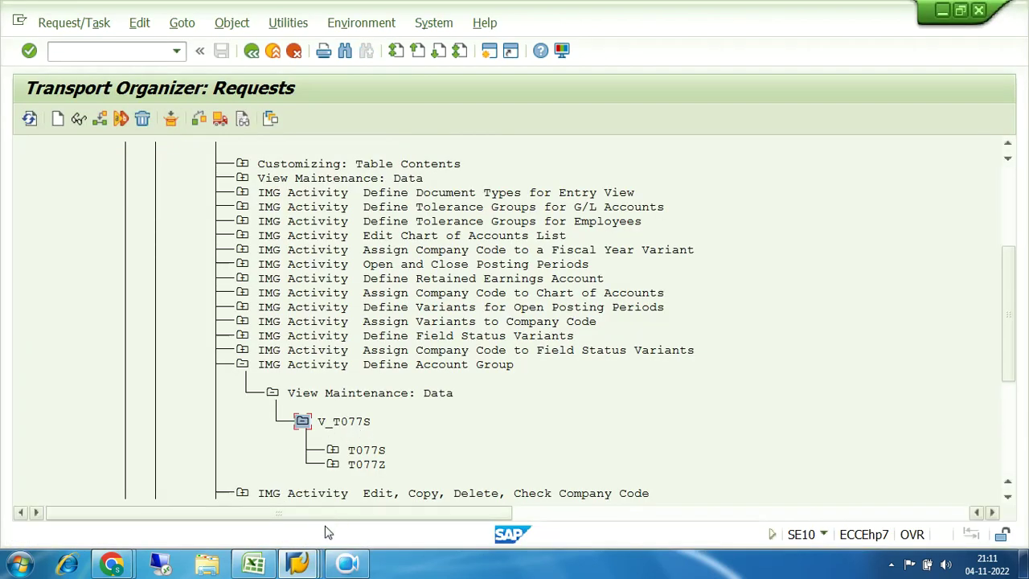
pyautogui.moveTo(305, 568)
pyautogui.click(751, 515)
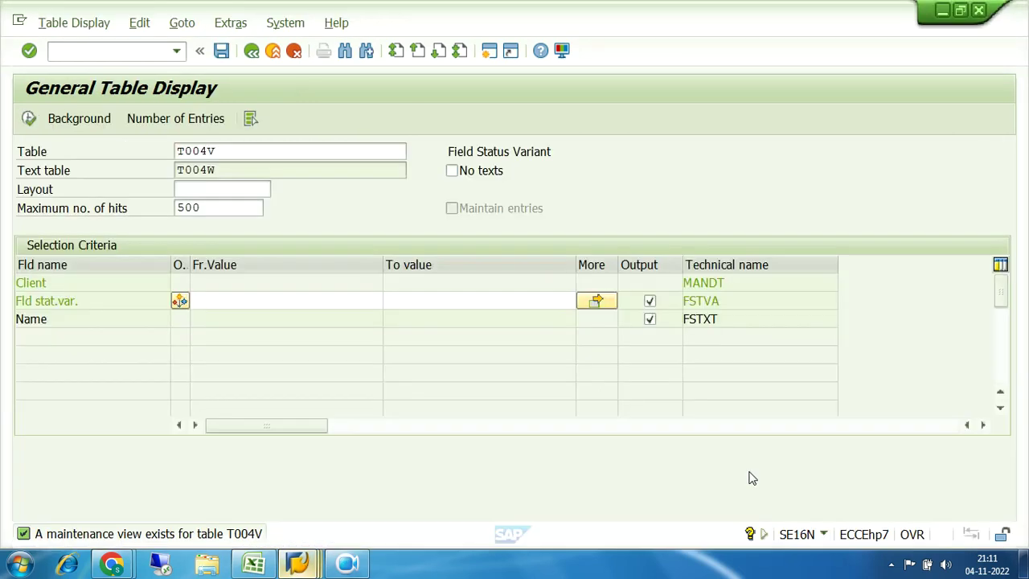
pyautogui.press('BackSpace')
pyautogui.press('BackSpace')
pyautogui.press('BackSpace')
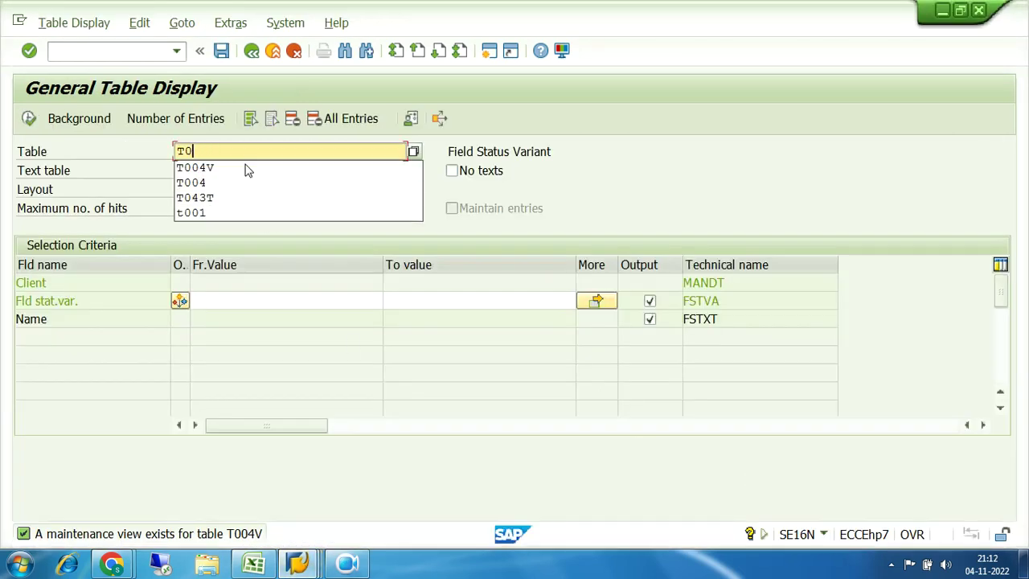
pyautogui.write('77S')
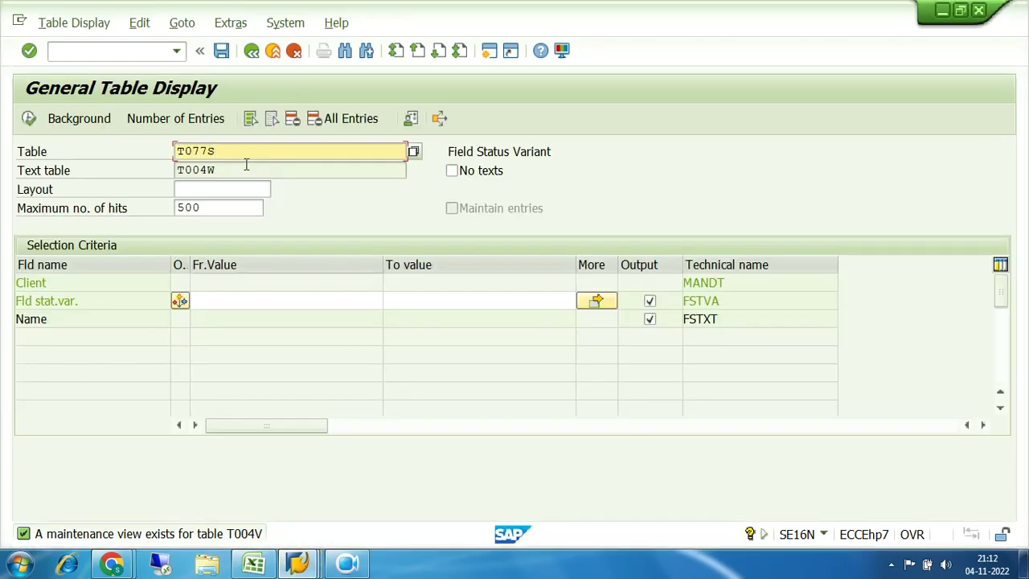
# Step: Remove the maximum number of hits, display all T077S entries and widen the Field status column
pyautogui.click(219, 206)
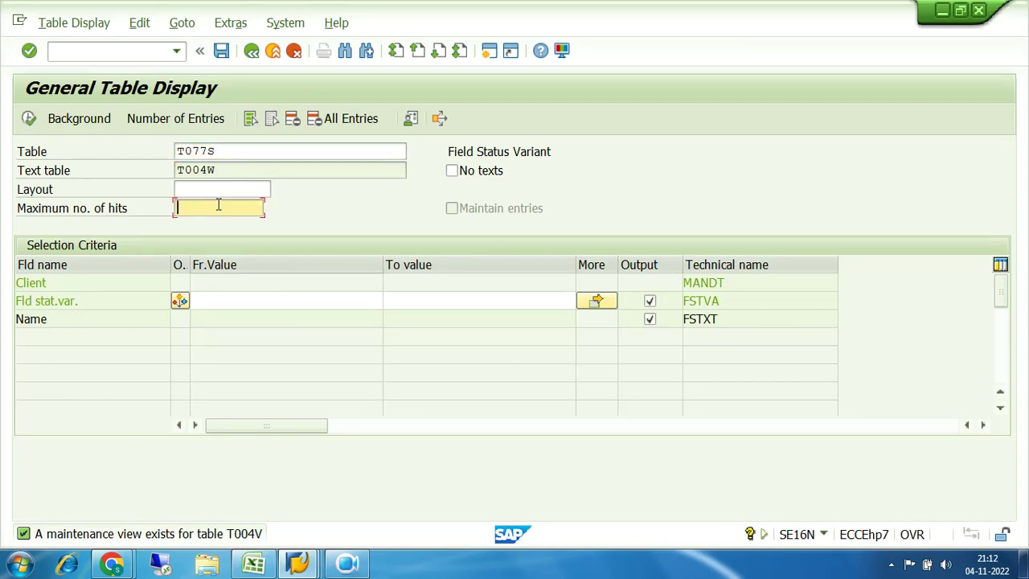
pyautogui.press('Return')
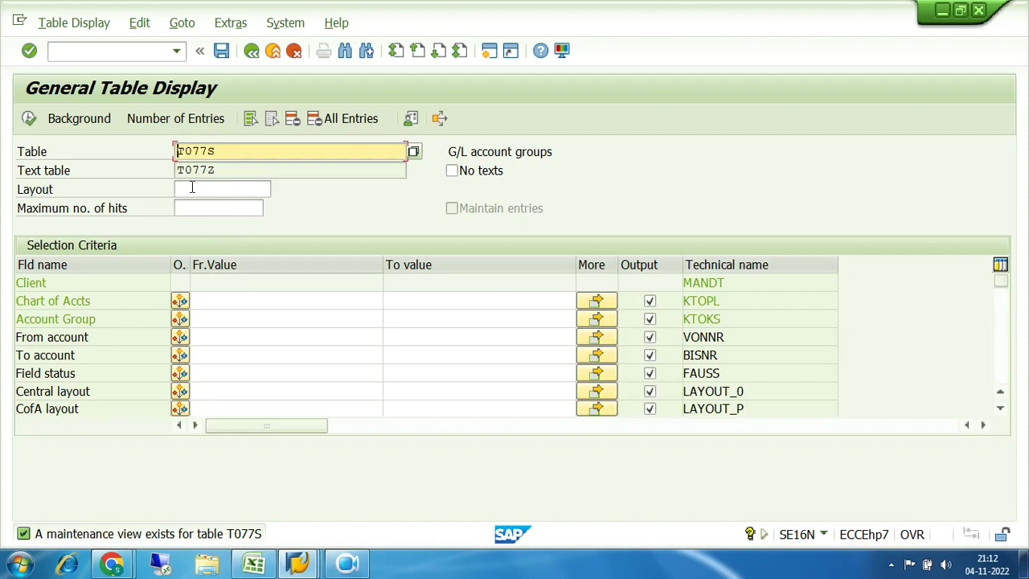
pyautogui.click(28, 119)
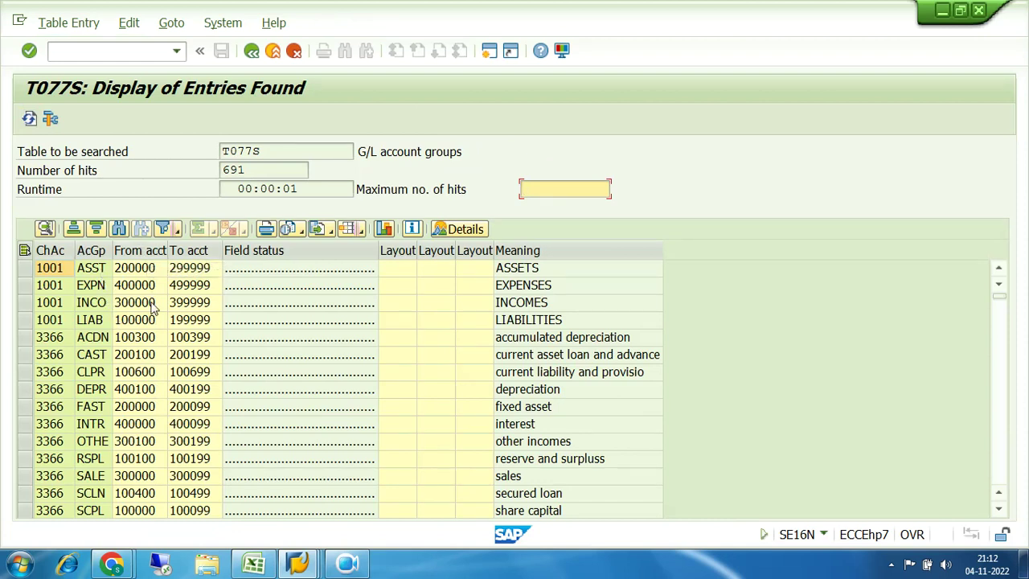
pyautogui.moveTo(381, 251); pyautogui.dragTo(416, 250)
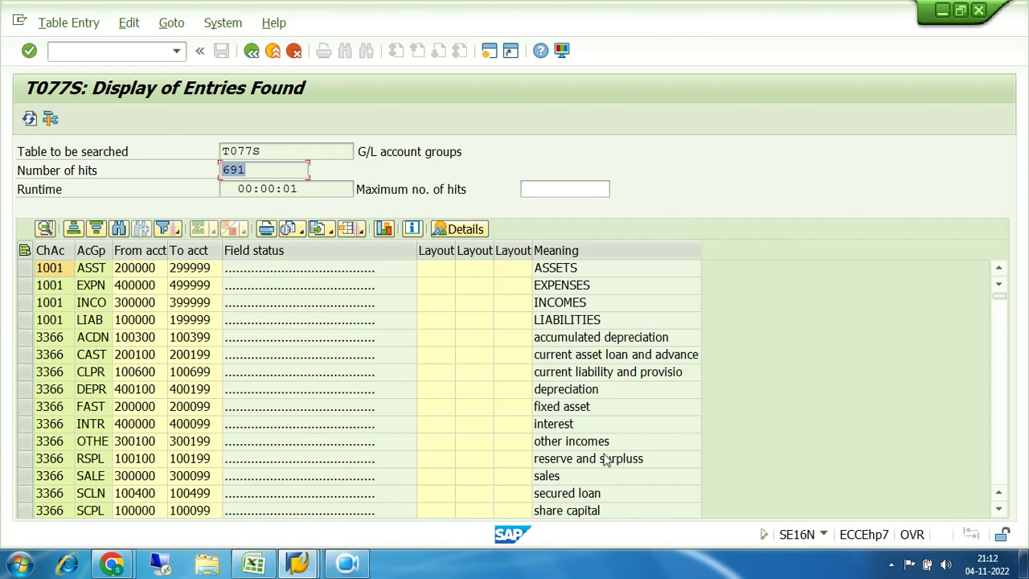
# Step: In the customizing session, return to the IMG structure and collapse Financial Accounting Global Settings (New)
pyautogui.click(302, 567)
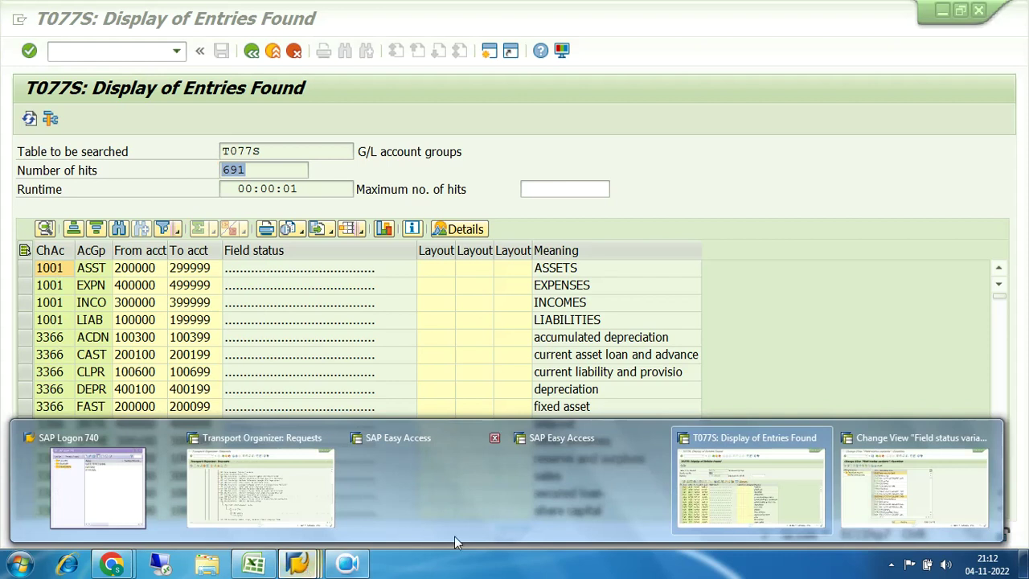
pyautogui.click(938, 482)
pyautogui.click(252, 52)
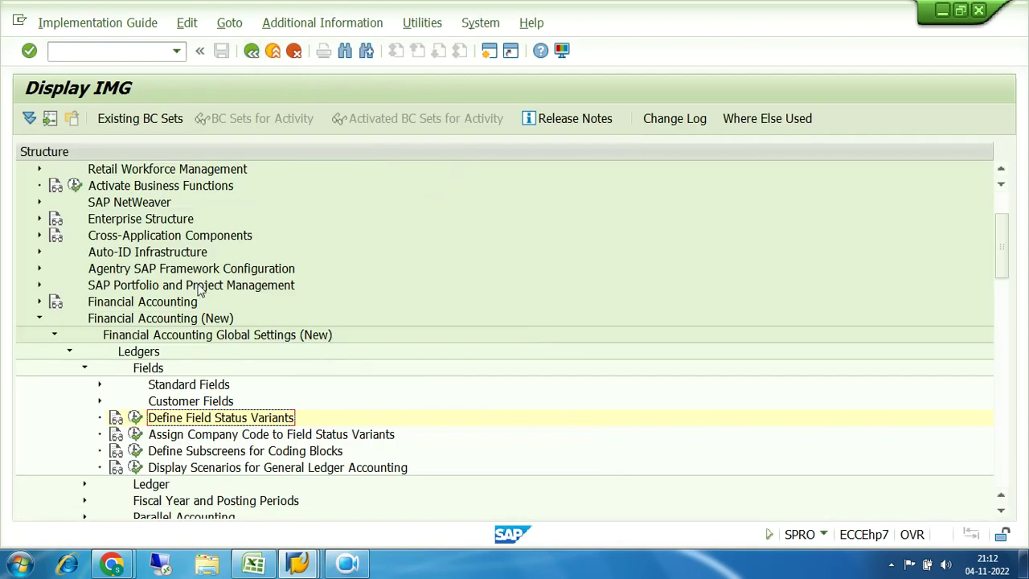
pyautogui.scroll(-1, 90, 378)
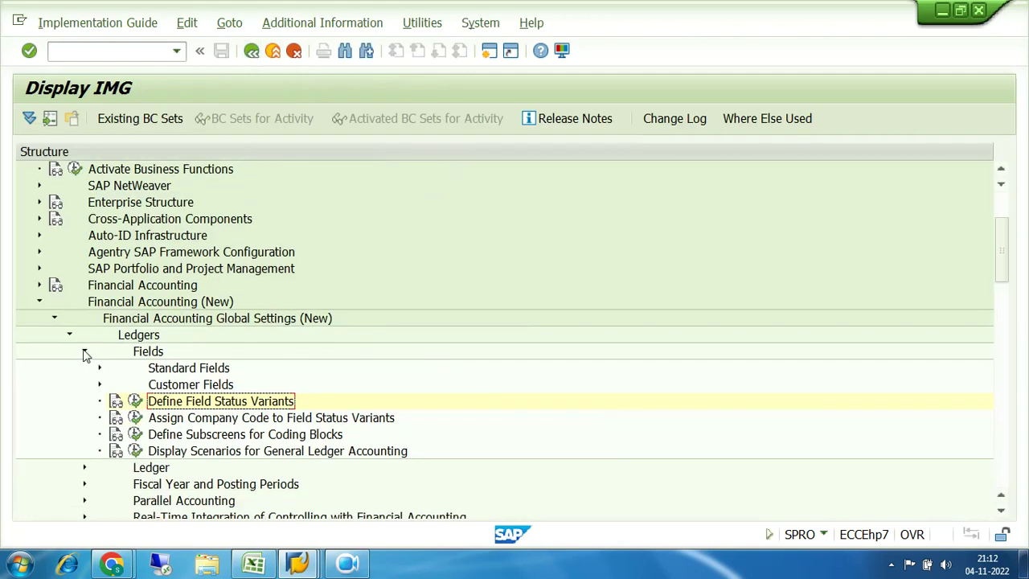
pyautogui.click(85, 352)
pyautogui.click(69, 336)
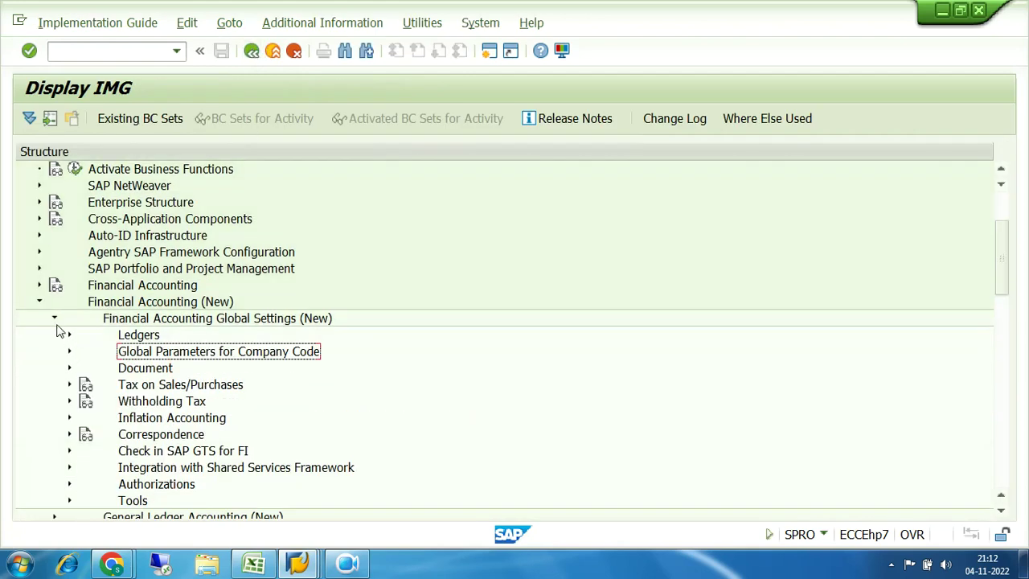
pyautogui.click(69, 368)
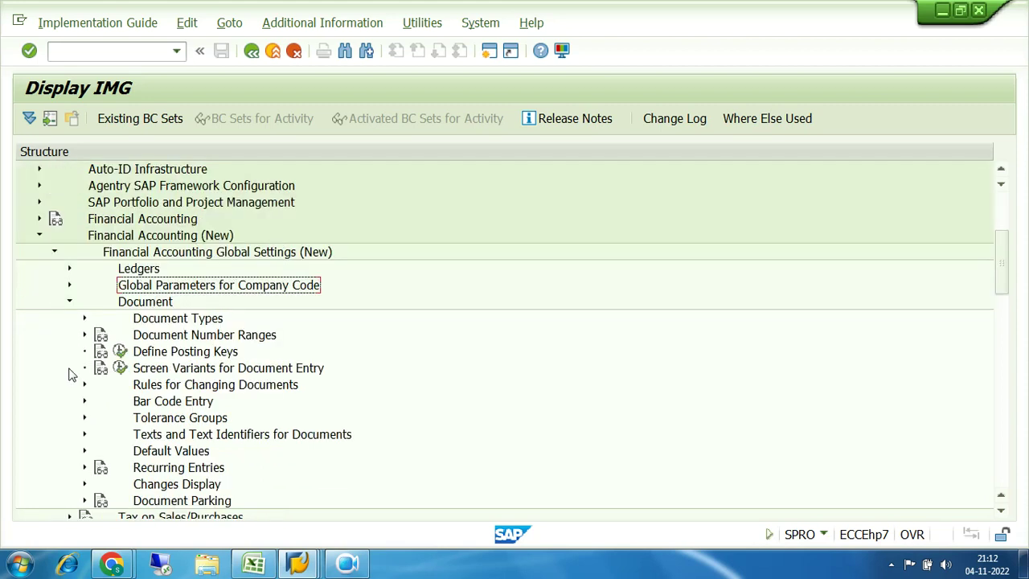
pyautogui.click(70, 302)
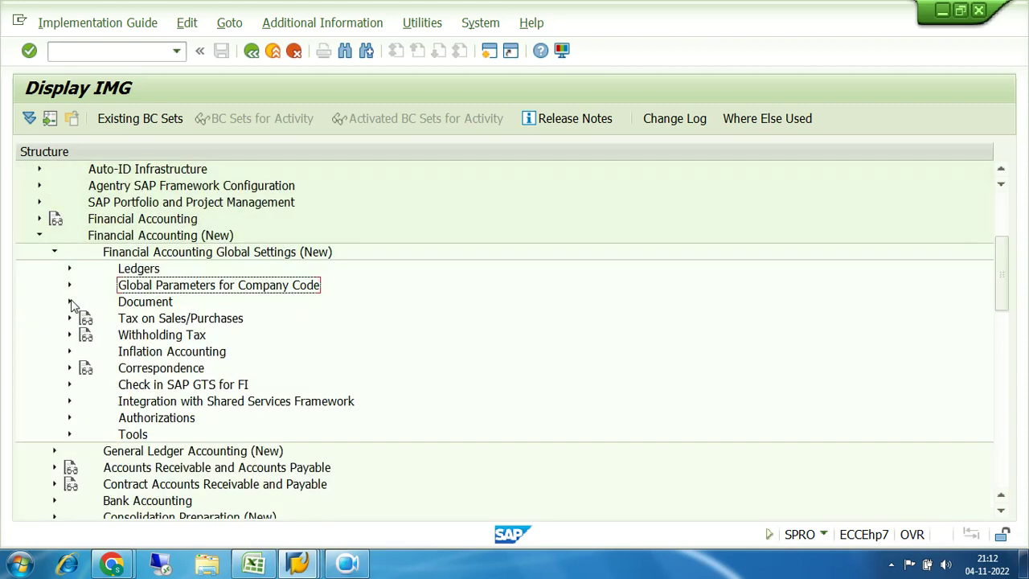
pyautogui.click(54, 254)
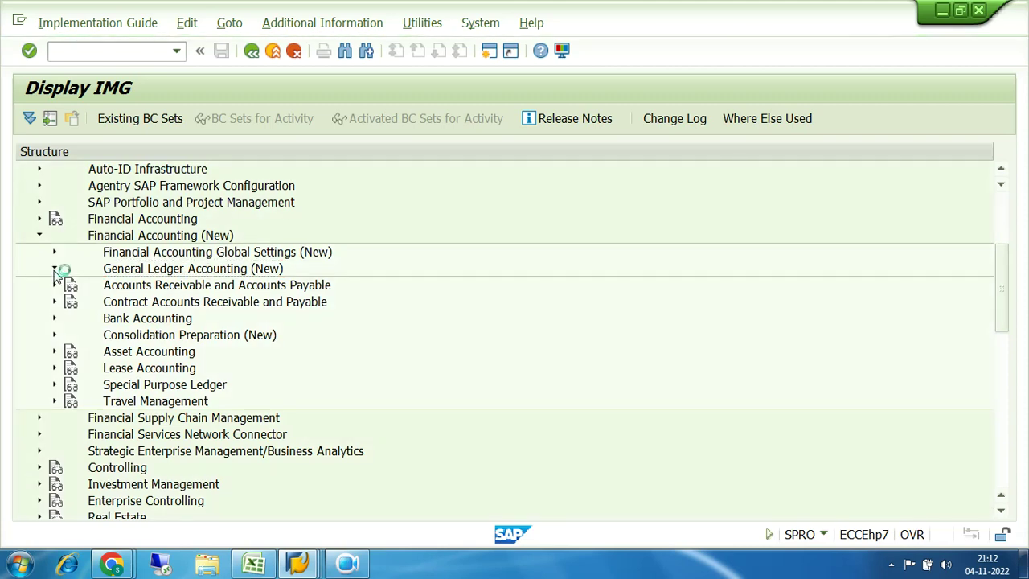
# Step: Open Define Account Group under General Ledger Accounting (New), Master Data, G/L Accounts, Preparations
pyautogui.click(69, 286)
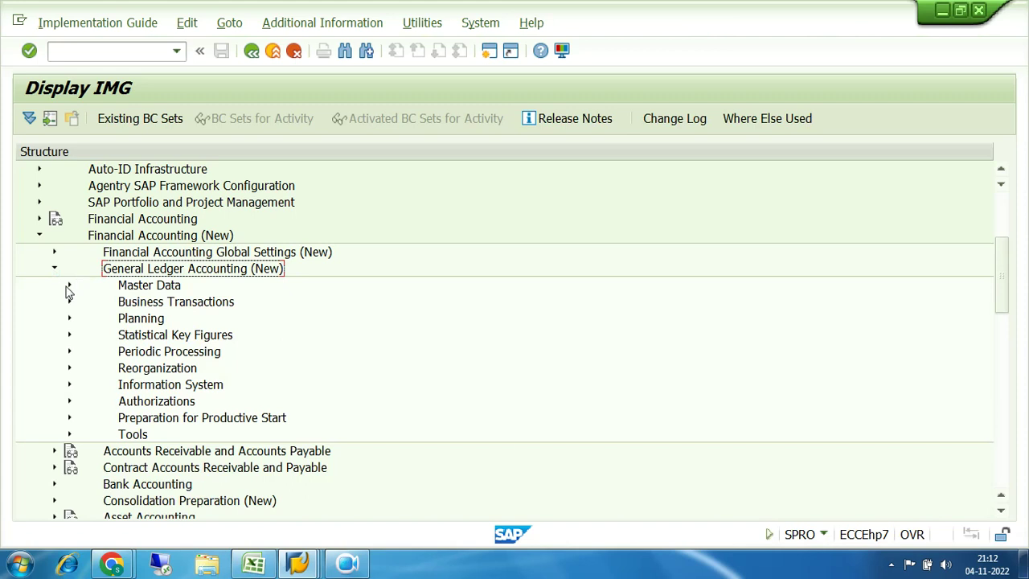
pyautogui.click(86, 302)
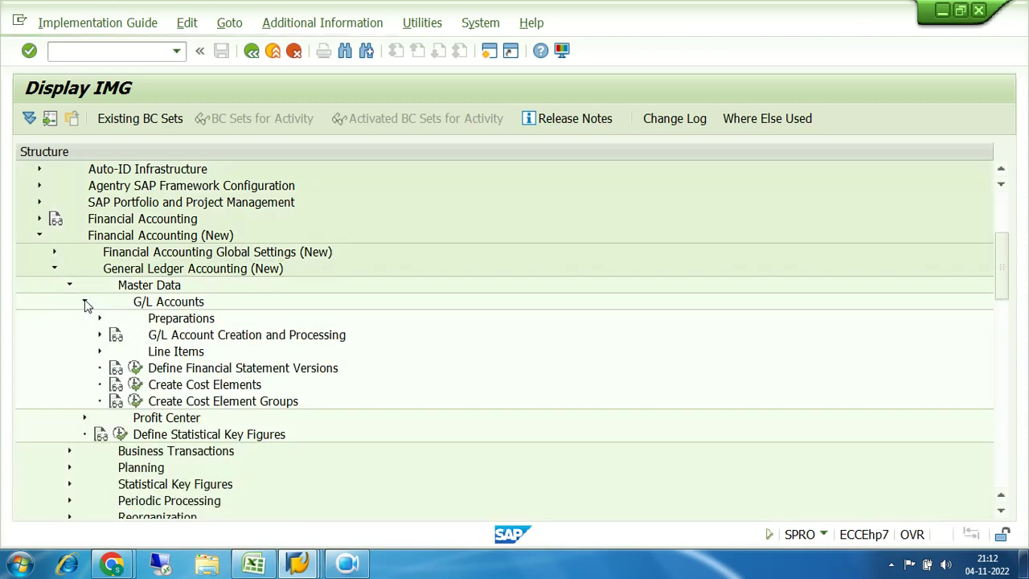
pyautogui.click(101, 320)
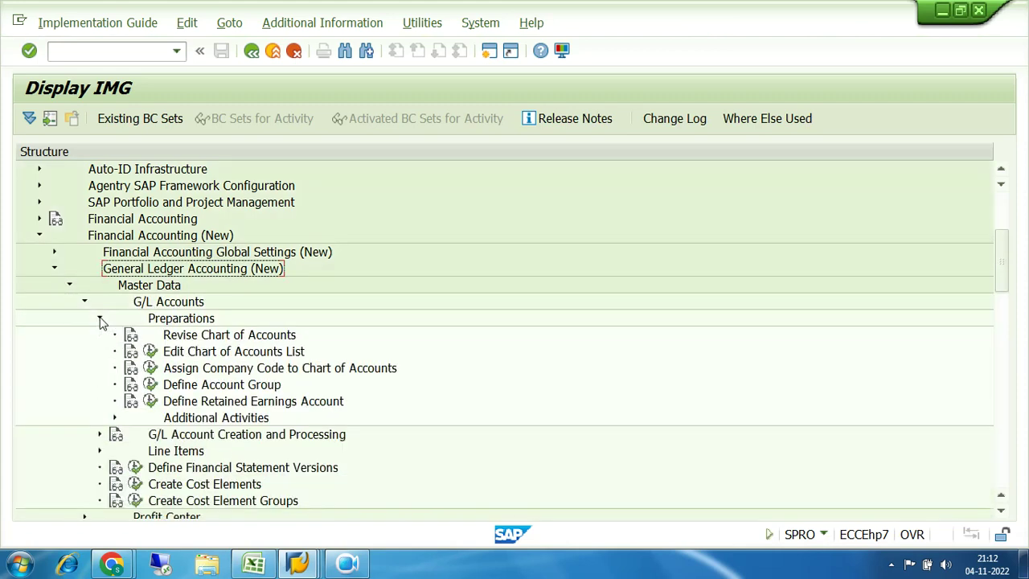
pyautogui.click(150, 385)
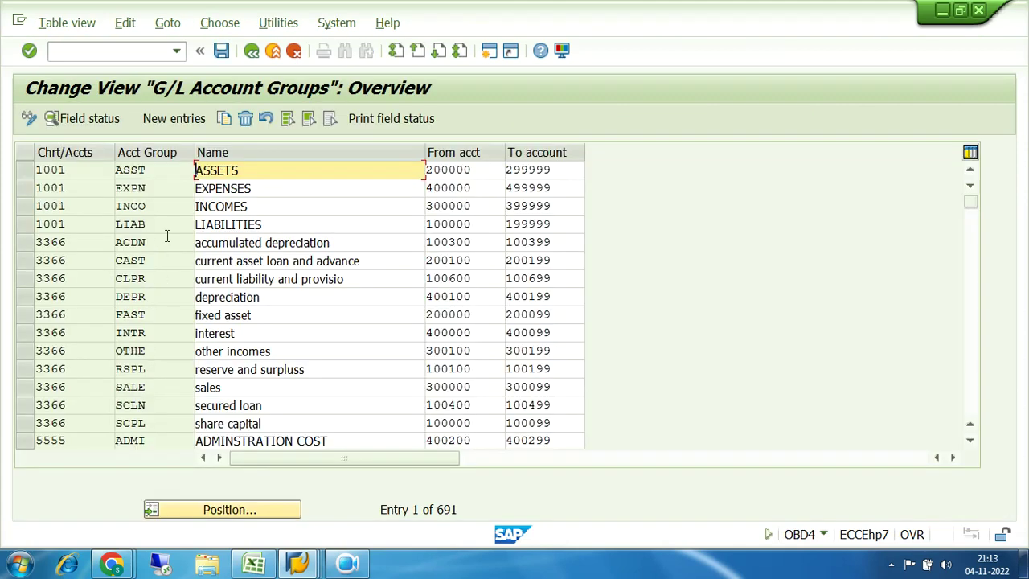
# Step: Compare the entry count and columns of the G/L Account Groups overview with the T077S display, widening its Field status column further
pyautogui.moveTo(472, 506); pyautogui.dragTo(346, 509)
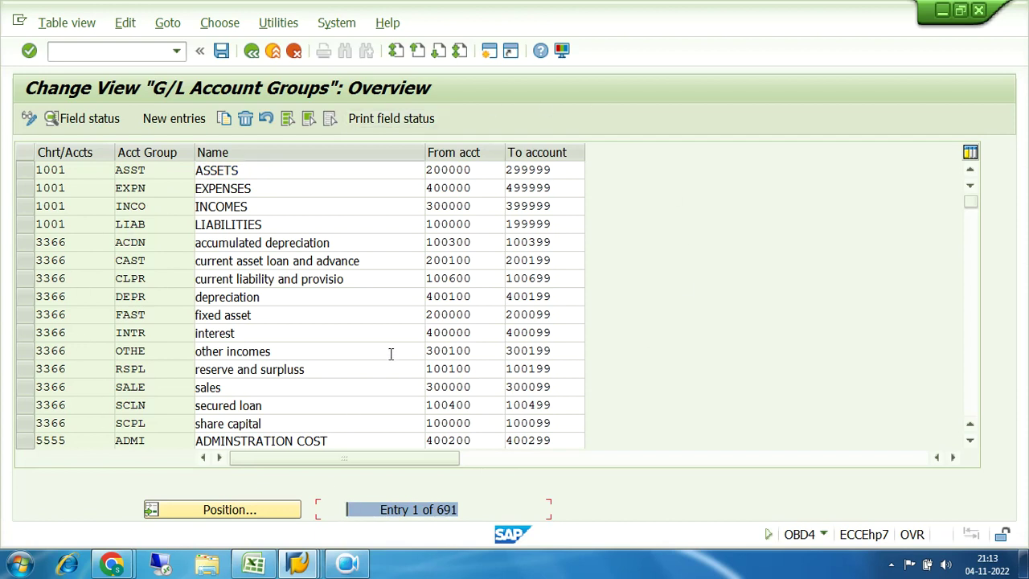
pyautogui.click(301, 565)
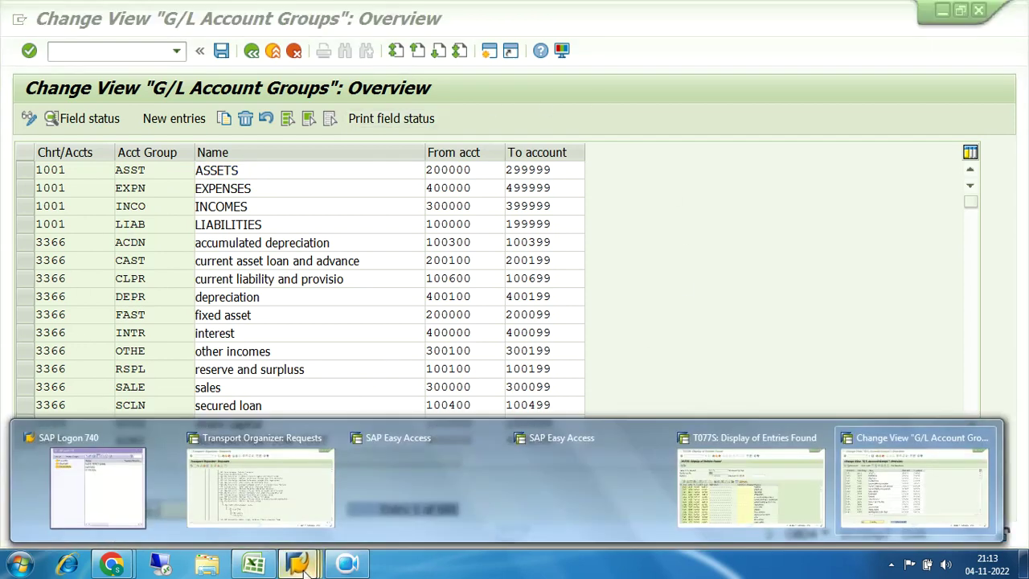
pyautogui.click(752, 482)
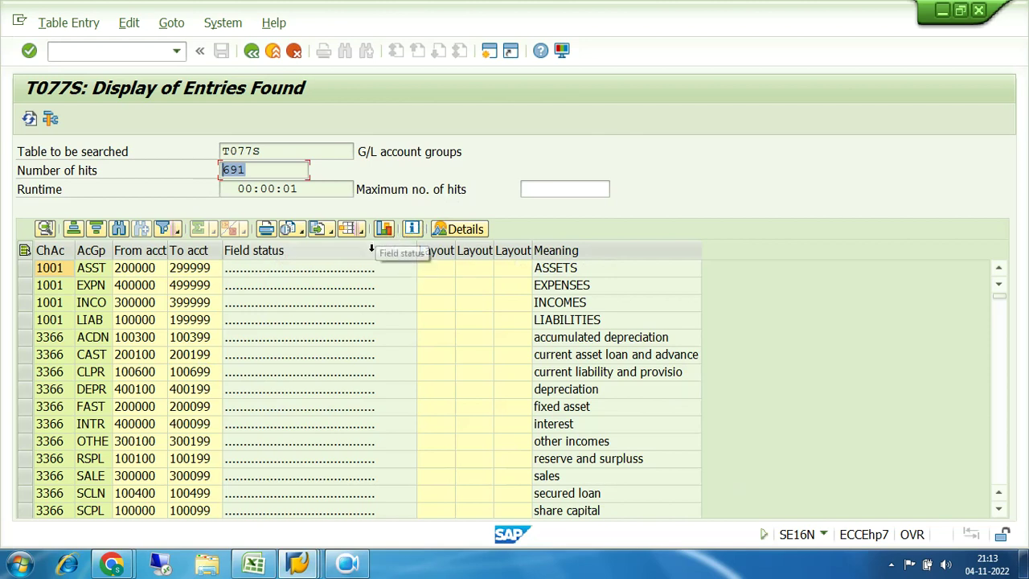
pyautogui.moveTo(418, 250); pyautogui.dragTo(448, 251)
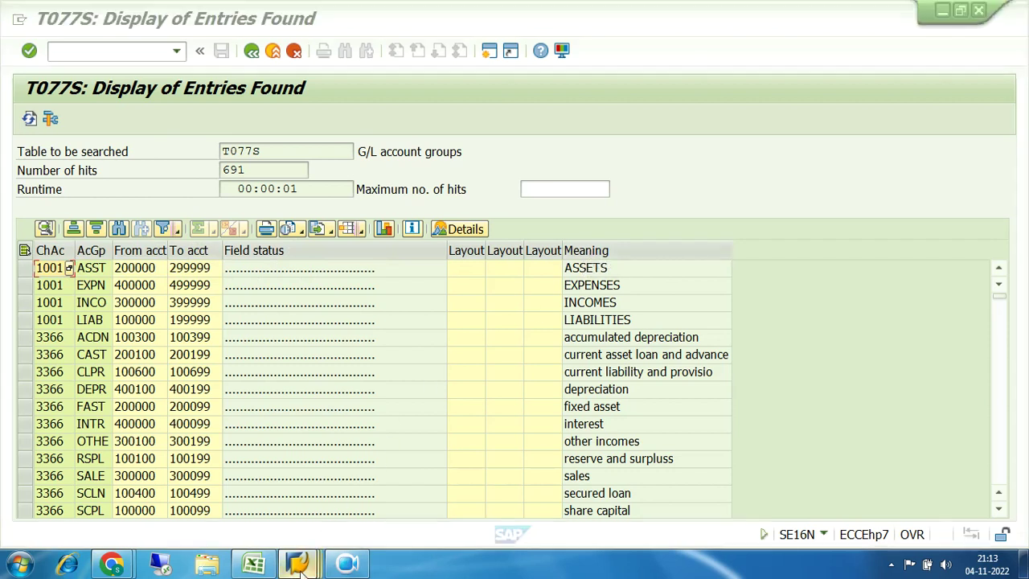
pyautogui.moveTo(302, 565)
pyautogui.click(891, 494)
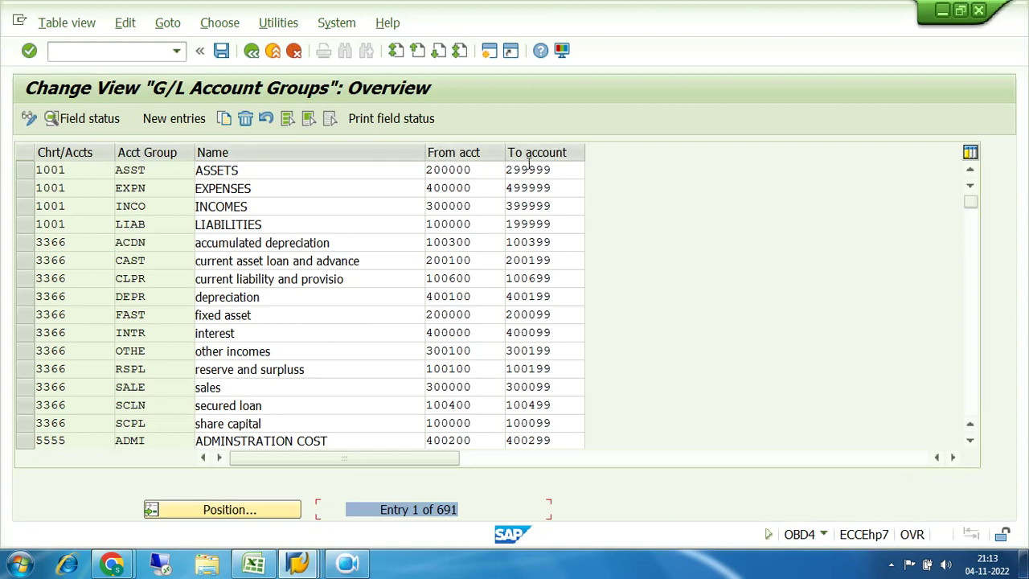
pyautogui.click(296, 563)
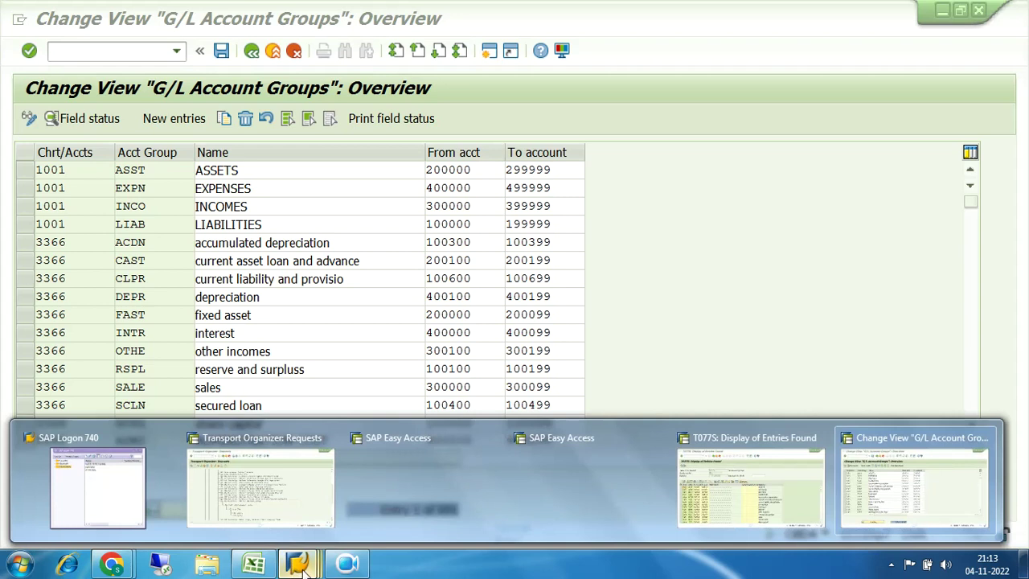
pyautogui.click(768, 506)
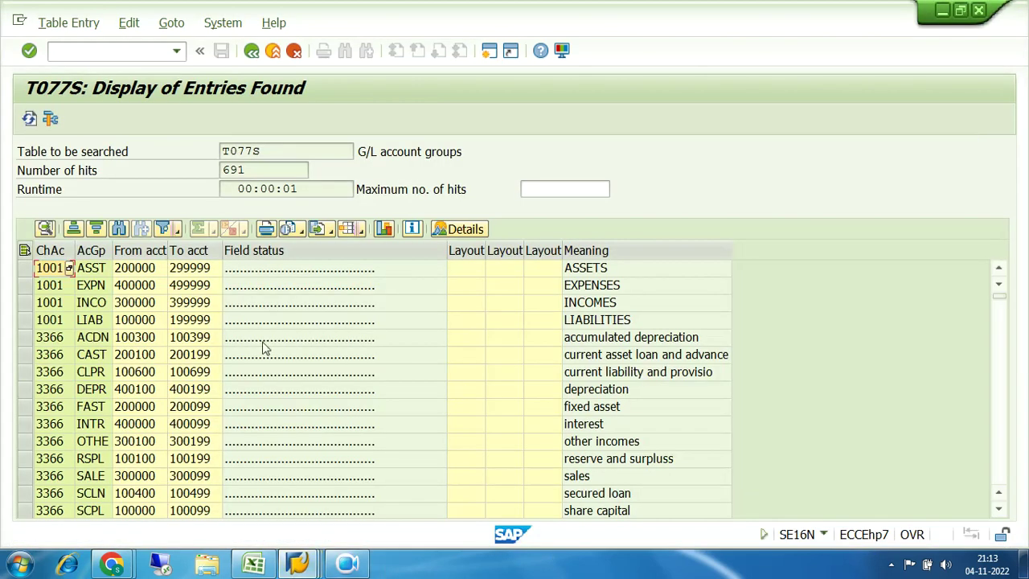
# Step: Examine the T077S columns for chart of accounts, account group, from account, to account and meaning by selecting each in turn
pyautogui.click(53, 250)
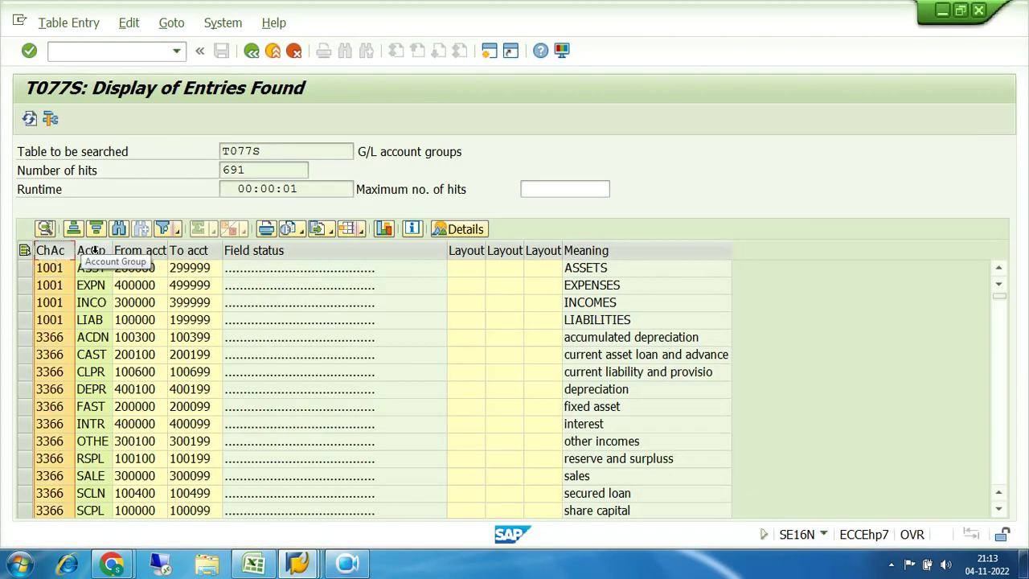
pyautogui.click(91, 250)
pyautogui.click(143, 251)
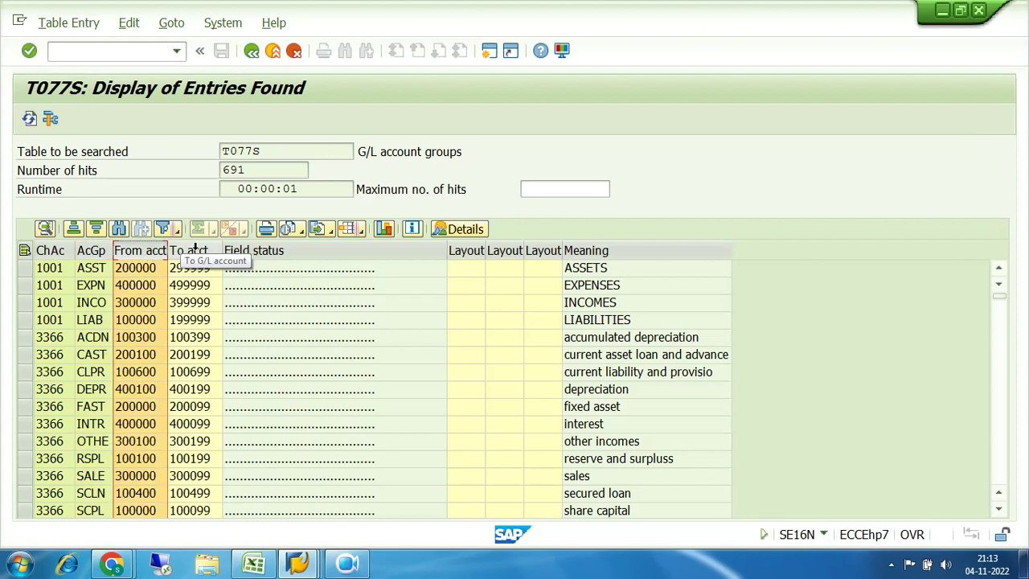
pyautogui.click(197, 250)
pyautogui.click(598, 253)
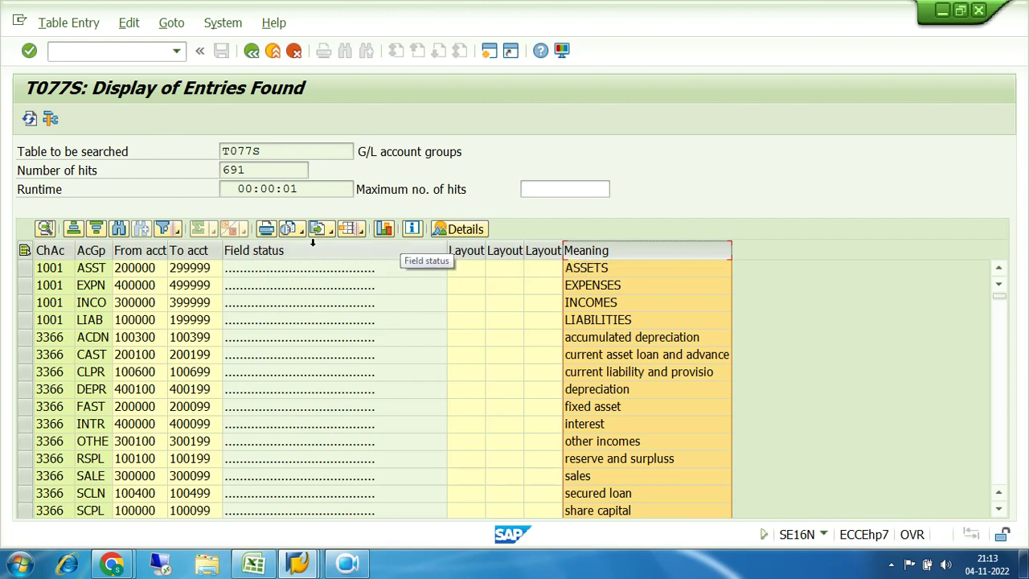
# Step: Examine the export options for the T077S entries and exit the table display to SAP Easy Access
pyautogui.click(331, 235)
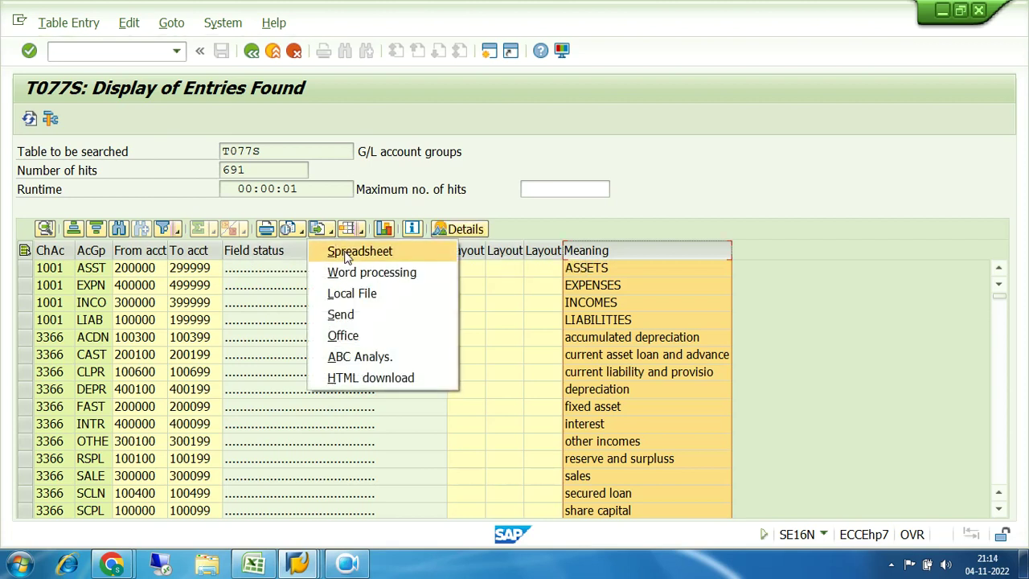
pyautogui.click(802, 188)
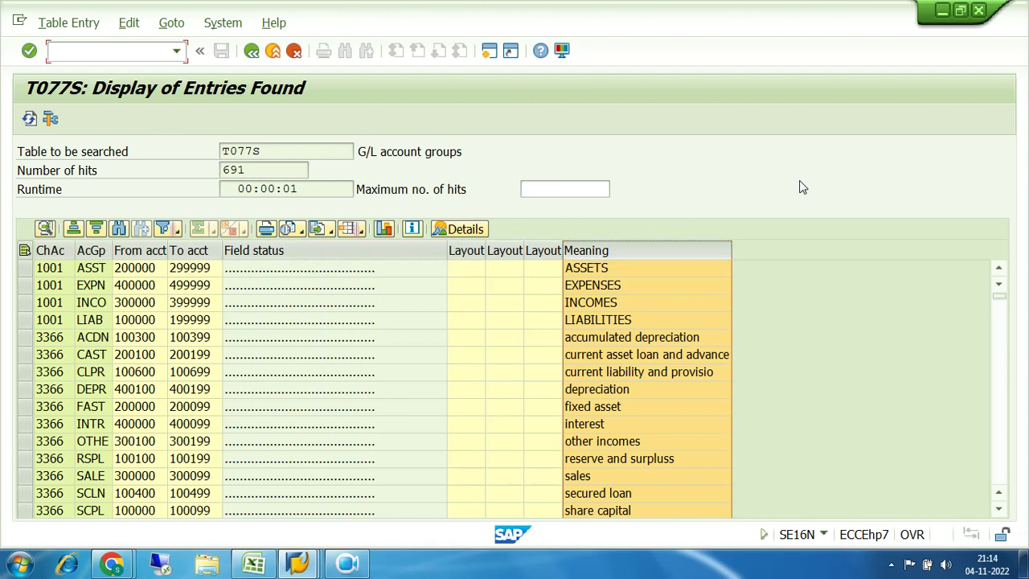
pyautogui.click(251, 51)
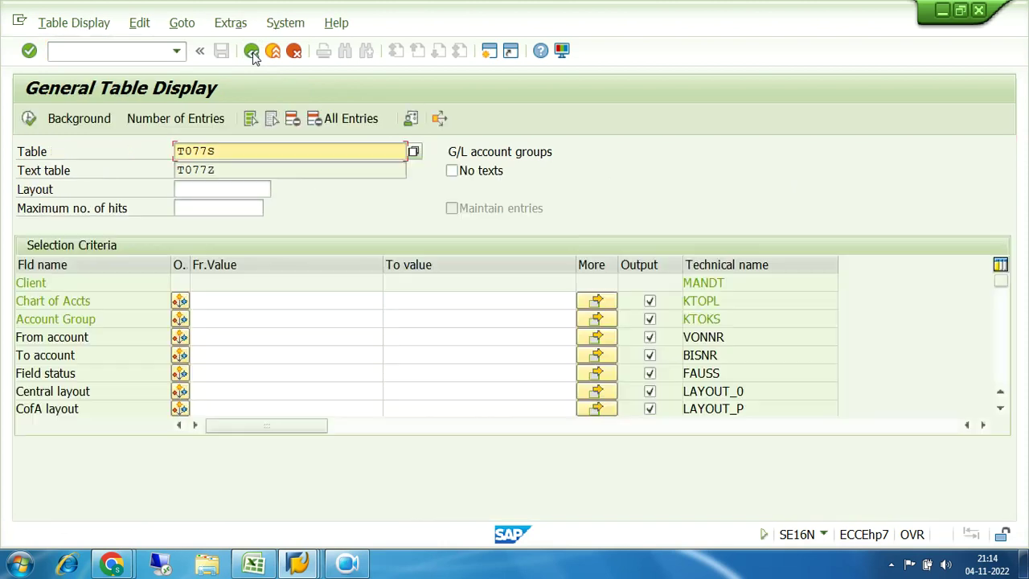
pyautogui.click(252, 51)
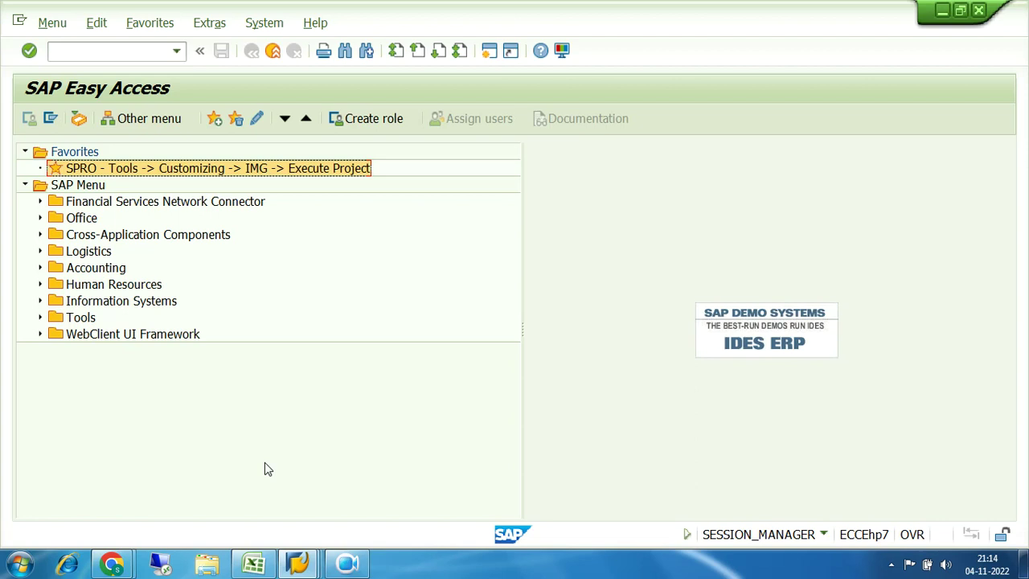
pyautogui.click(132, 48)
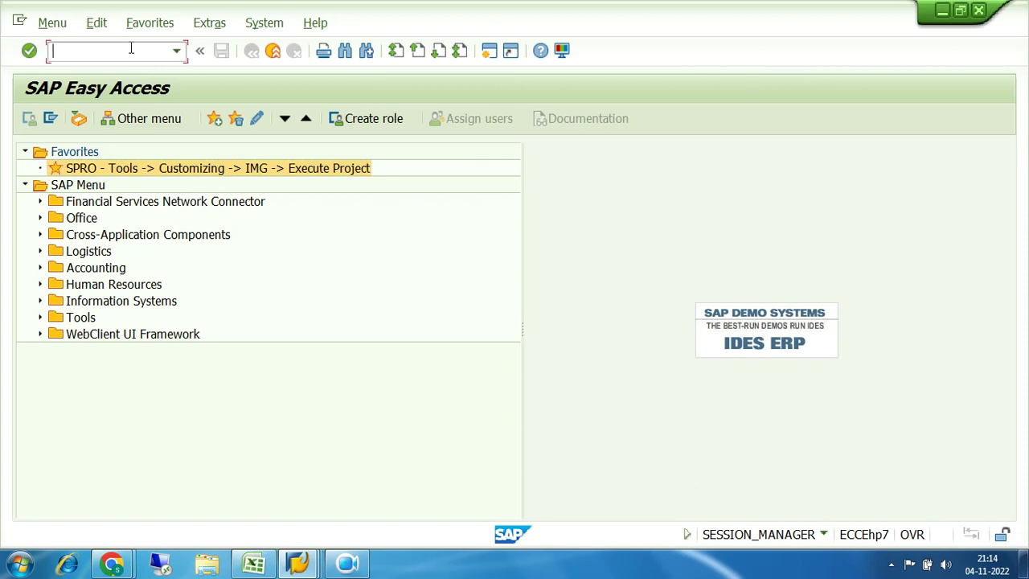
# Step: Open the SE16N general table display and enter FAGLFLEXT as the table
pyautogui.write('SE16N')
pyautogui.press('Return')
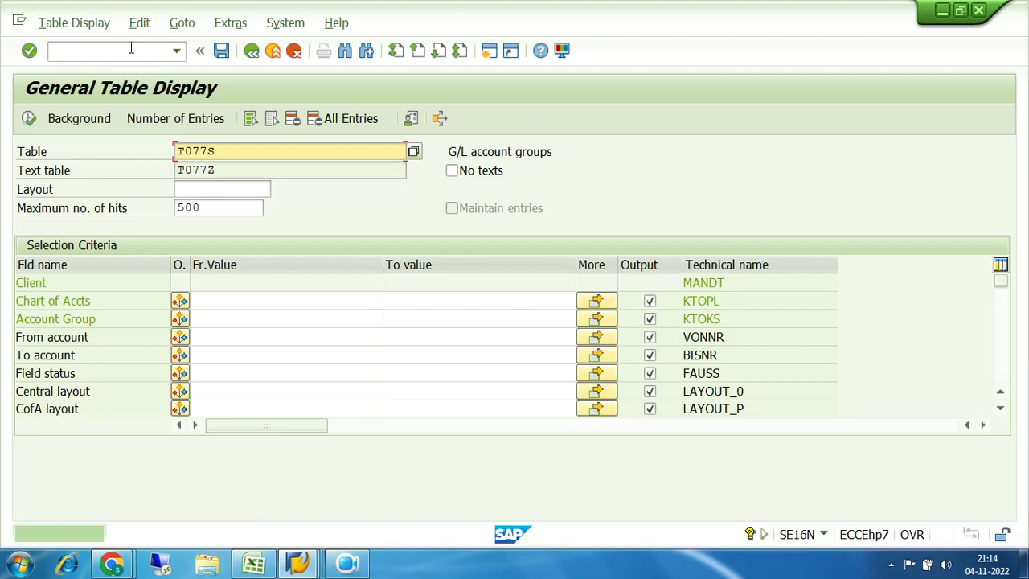
pyautogui.click(232, 150)
pyautogui.press('BackSpace')
pyautogui.press('BackSpace')
pyautogui.press('BackSpace')
pyautogui.press('BackSpace')
pyautogui.press('BackSpace')
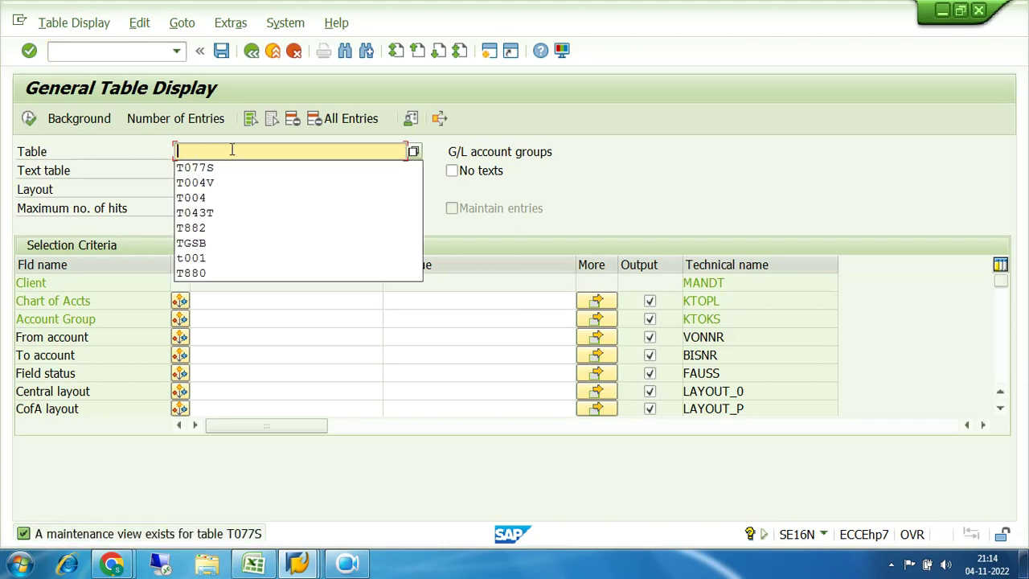
pyautogui.write('FAG')
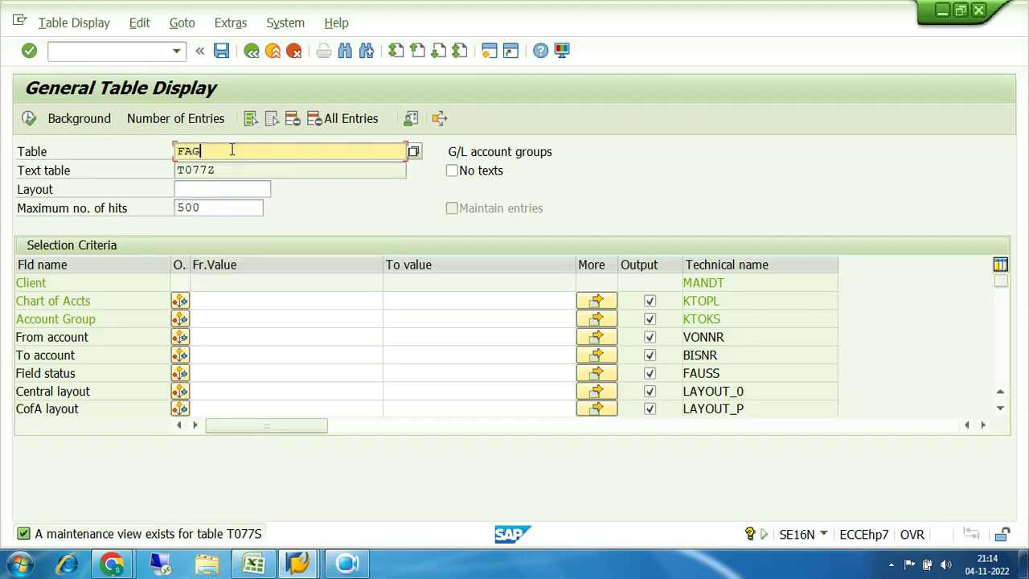
pyautogui.write('LFLEXT')
# Step: Clear the maximum number of hits and load the selection fields of FAGLFLEXT
pyautogui.click(221, 207)
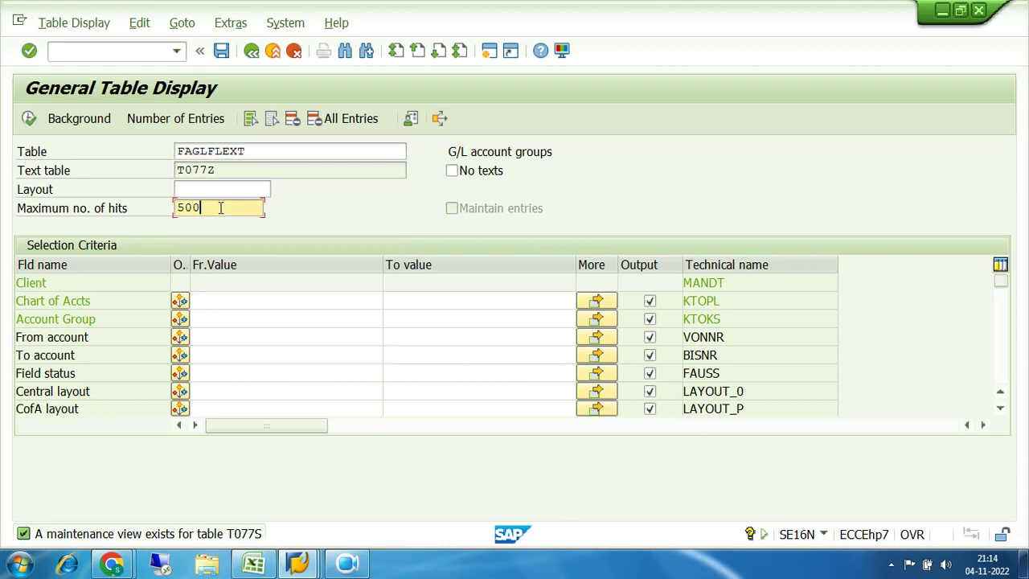
pyautogui.press('BackSpace')
pyautogui.press('BackSpace')
pyautogui.press('Return')
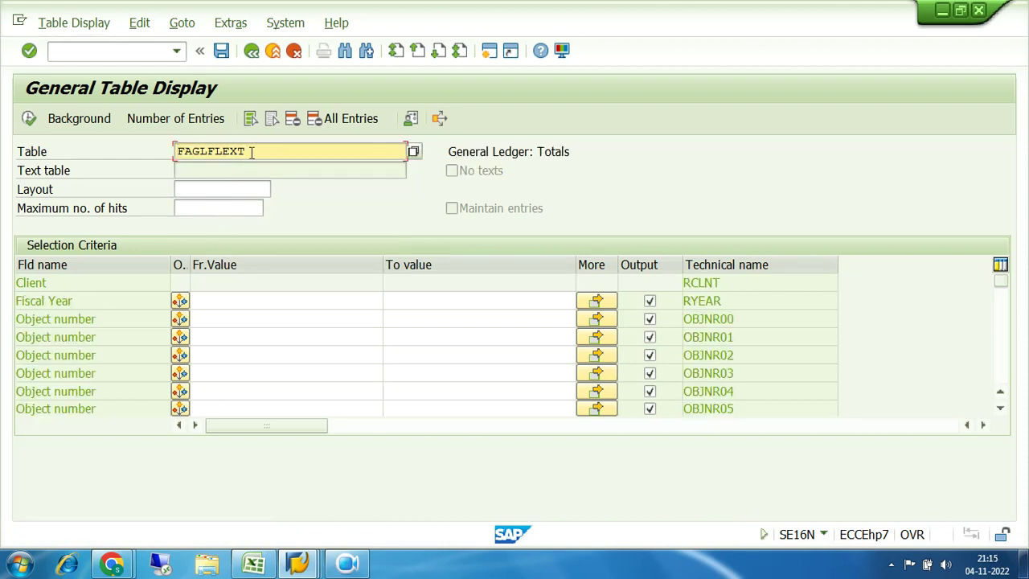
# Step: Examine the FAGLFLEXT table name and description, and the technical names of its Client and Fiscal Year fields
pyautogui.moveTo(253, 150); pyautogui.dragTo(176, 151)
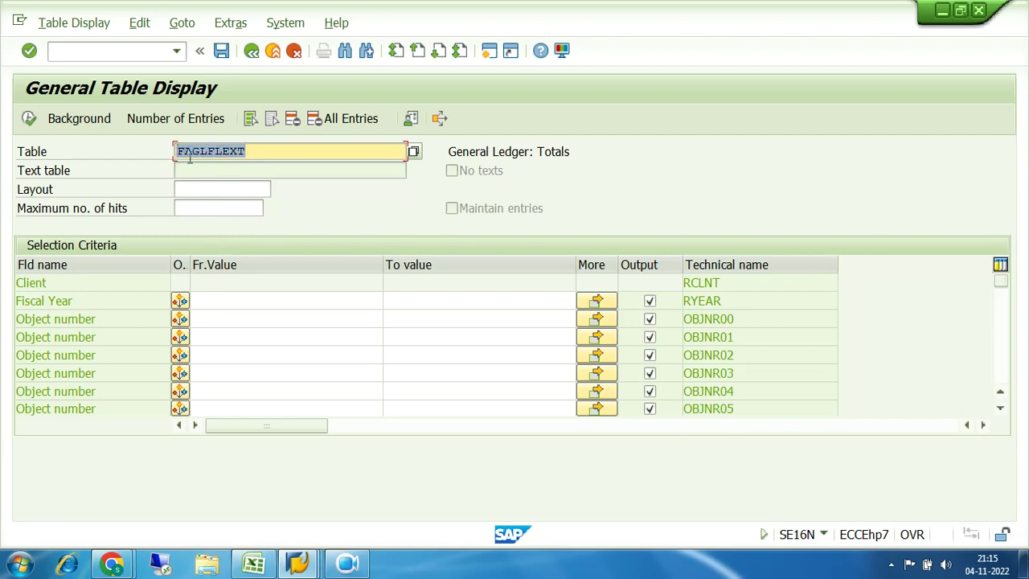
pyautogui.moveTo(452, 153); pyautogui.dragTo(573, 153)
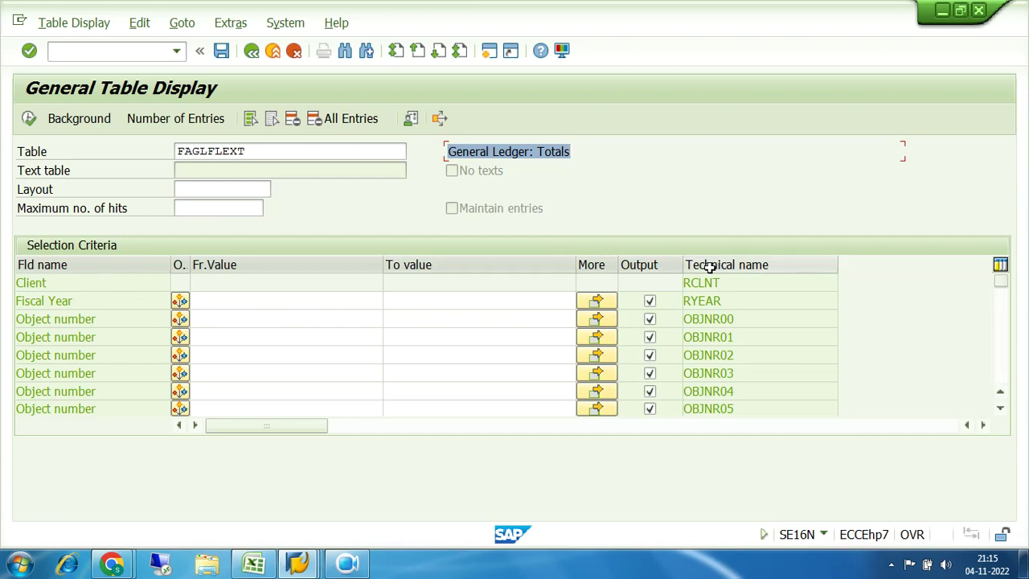
pyautogui.moveTo(59, 282); pyautogui.dragTo(16, 283)
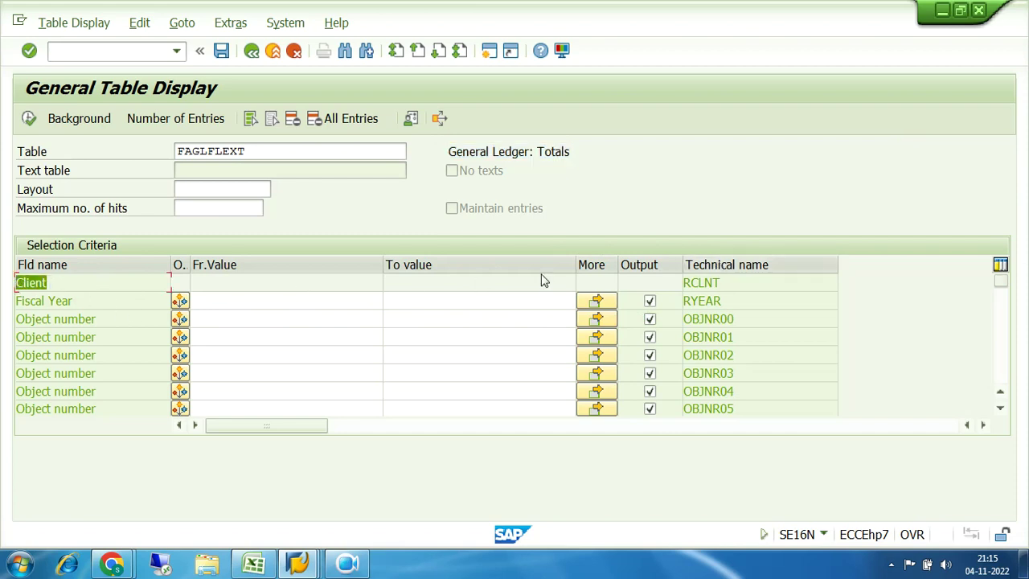
pyautogui.moveTo(745, 282); pyautogui.dragTo(674, 284)
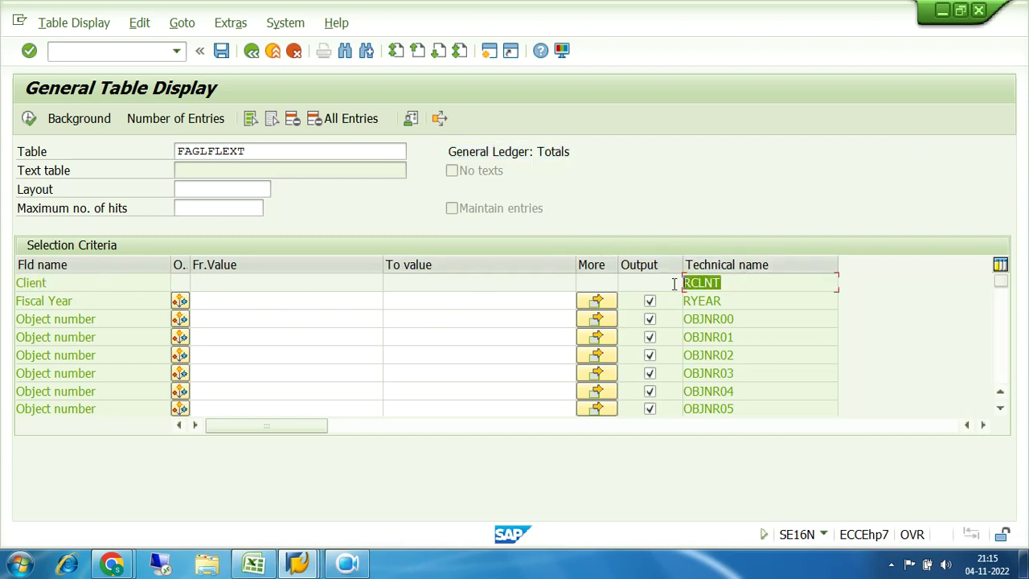
pyautogui.moveTo(91, 303); pyautogui.dragTo(17, 303)
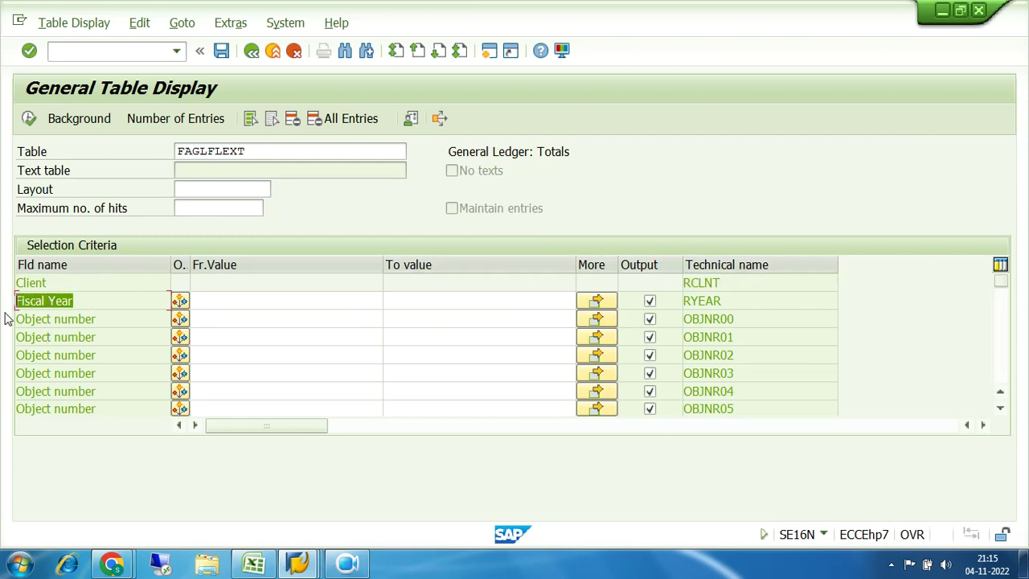
pyautogui.moveTo(732, 300); pyautogui.dragTo(686, 302)
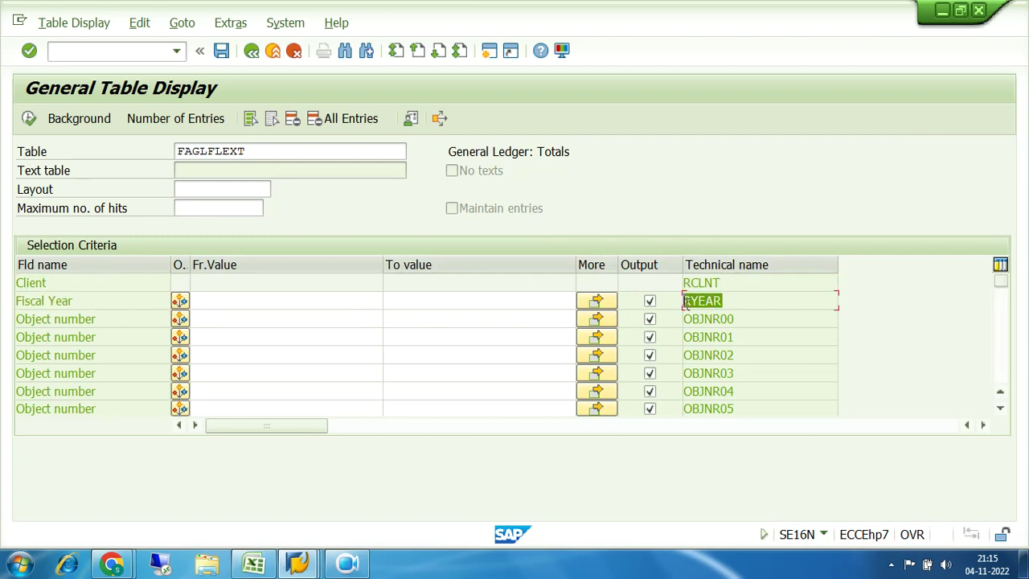
# Step: Restrict the FAGLFLEXT selection to the G/L account number and company code 7200
pyautogui.click(1001, 410)
pyautogui.click(1002, 411)
pyautogui.click(1001, 410)
pyautogui.click(1002, 411)
pyautogui.click(1001, 411)
pyautogui.click(1001, 410)
pyautogui.click(1001, 411)
pyautogui.click(1001, 410)
pyautogui.click(1002, 411)
pyautogui.click(1002, 410)
pyautogui.click(1001, 410)
pyautogui.click(1001, 410)
pyautogui.click(1001, 410)
pyautogui.click(1002, 411)
pyautogui.click(1001, 410)
pyautogui.click(1002, 410)
pyautogui.click(1001, 410)
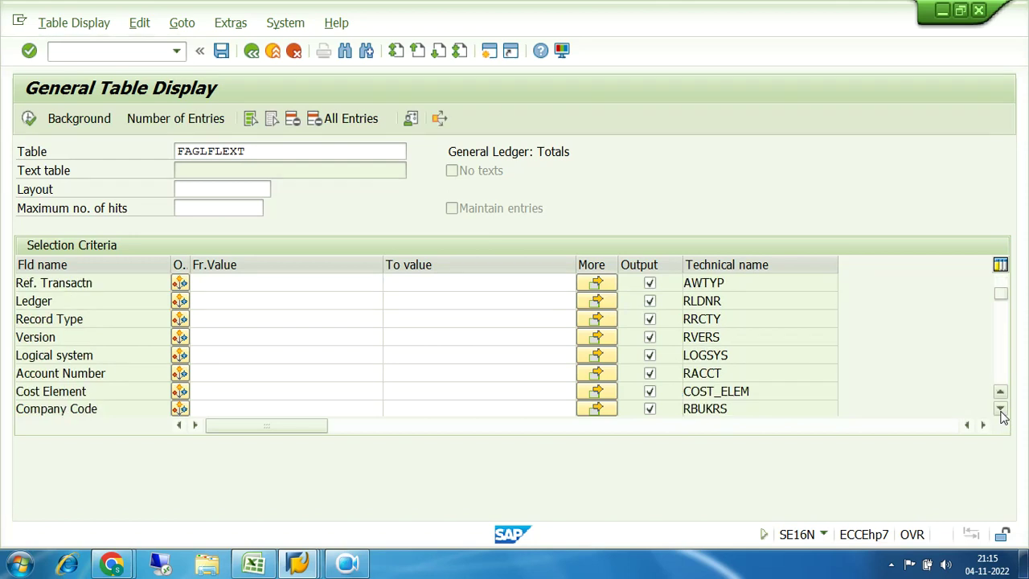
pyautogui.click(1001, 410)
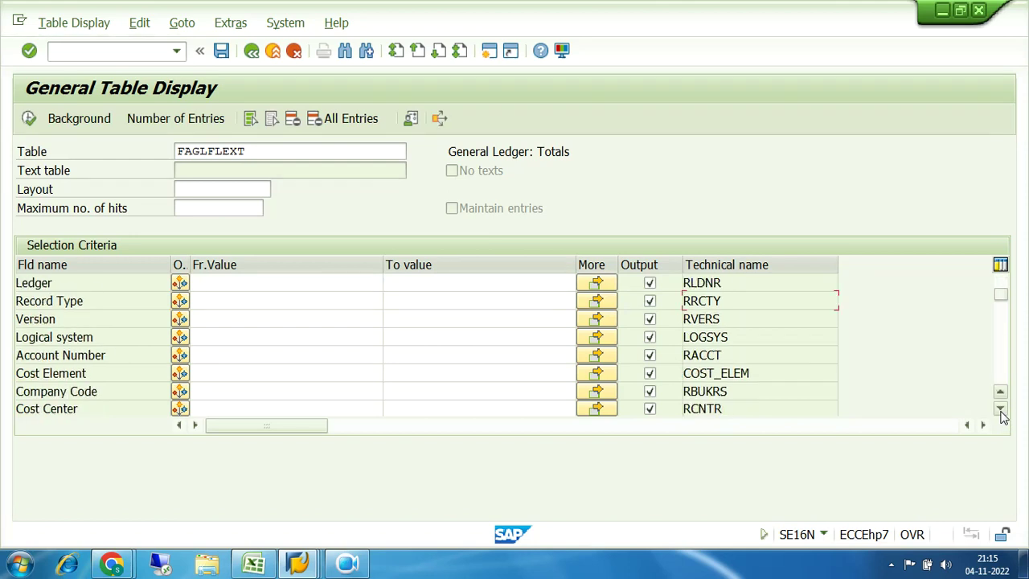
pyautogui.click(232, 355)
pyautogui.write('100000')
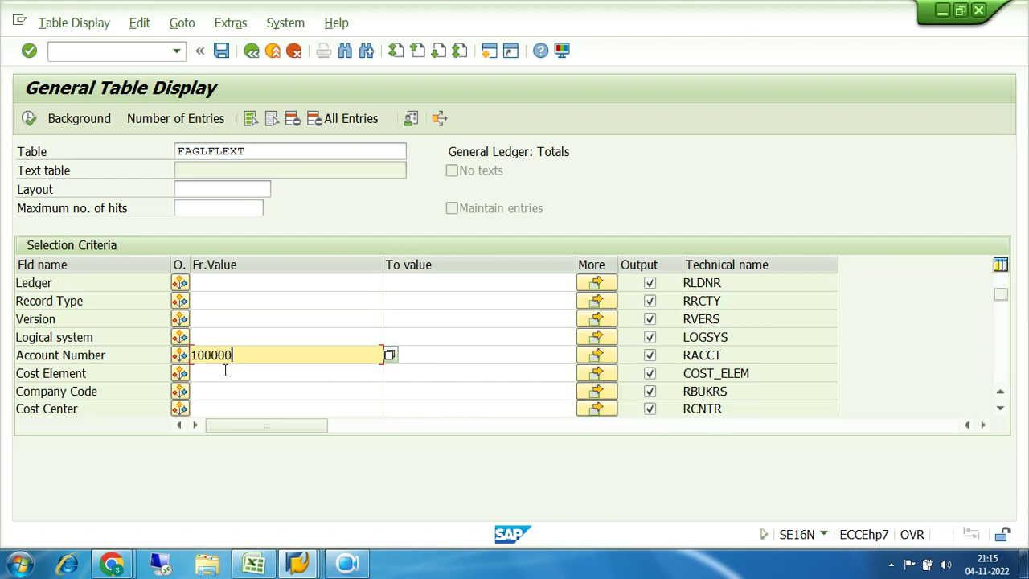
pyautogui.click(216, 392)
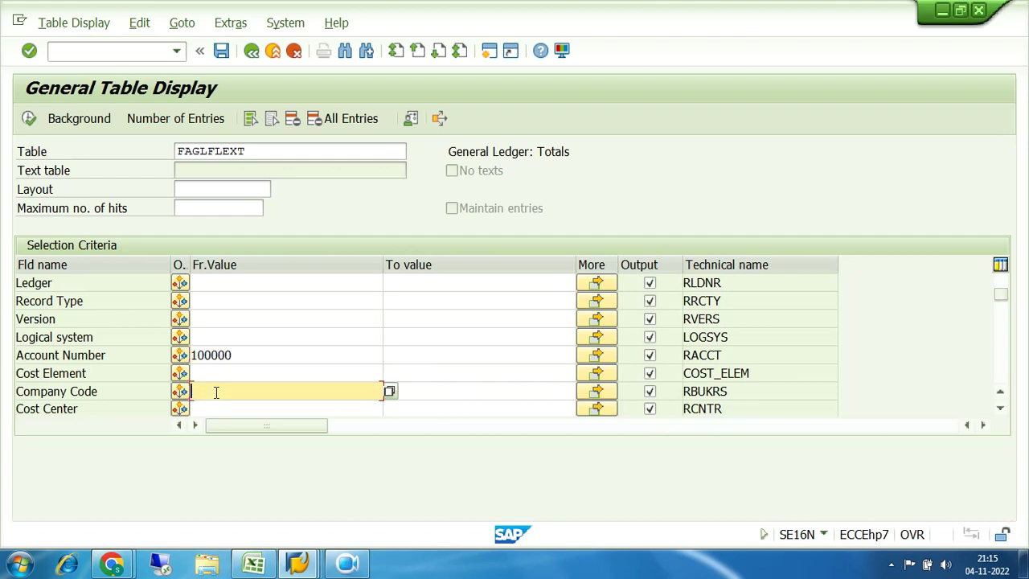
pyautogui.write('200')
# Step: Review the table, account number and company code criteria, and display the matching FAGLFLEXT entries
pyautogui.moveTo(250, 152); pyautogui.dragTo(166, 156)
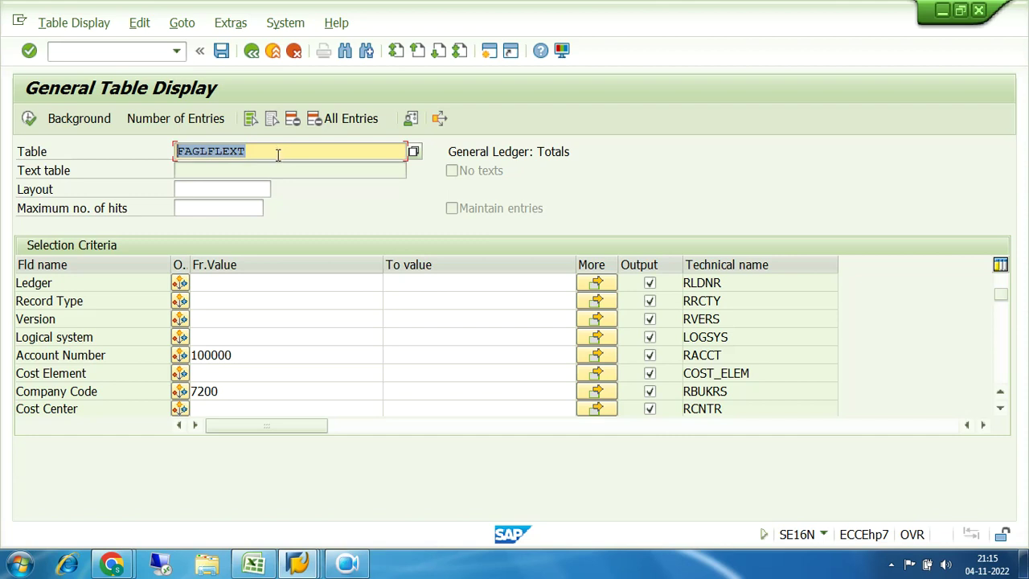
pyautogui.moveTo(247, 354); pyautogui.dragTo(187, 358)
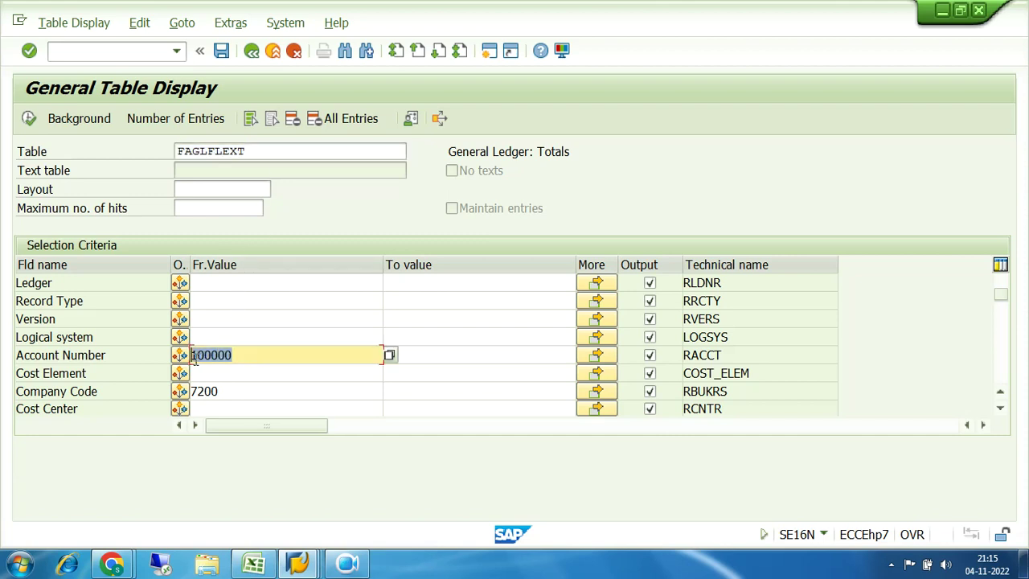
pyautogui.moveTo(236, 393); pyautogui.dragTo(190, 392)
pyautogui.moveTo(249, 355); pyautogui.dragTo(192, 355)
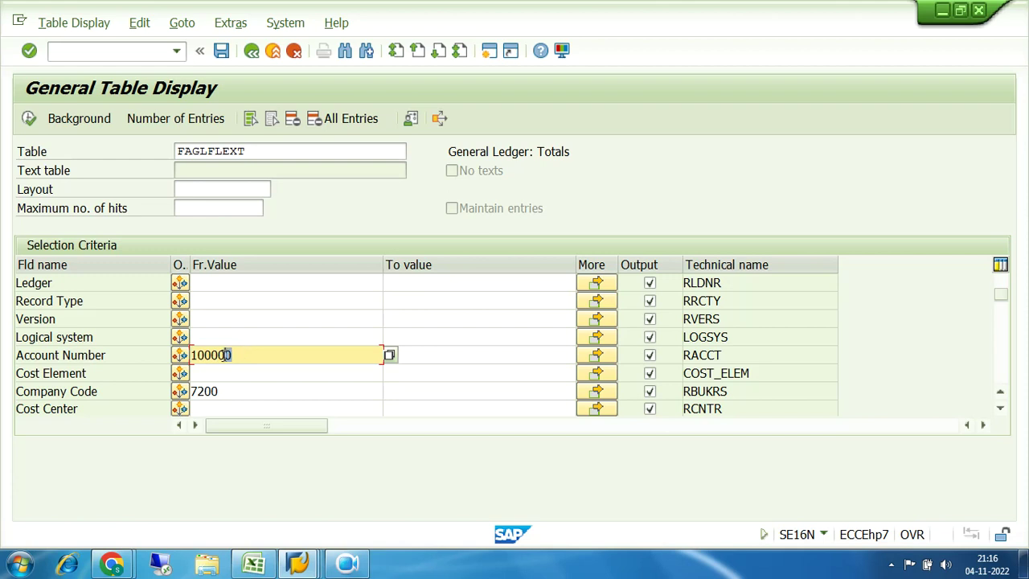
pyautogui.moveTo(237, 389); pyautogui.dragTo(189, 392)
pyautogui.moveTo(237, 355); pyautogui.dragTo(190, 355)
pyautogui.moveTo(233, 391); pyautogui.dragTo(191, 390)
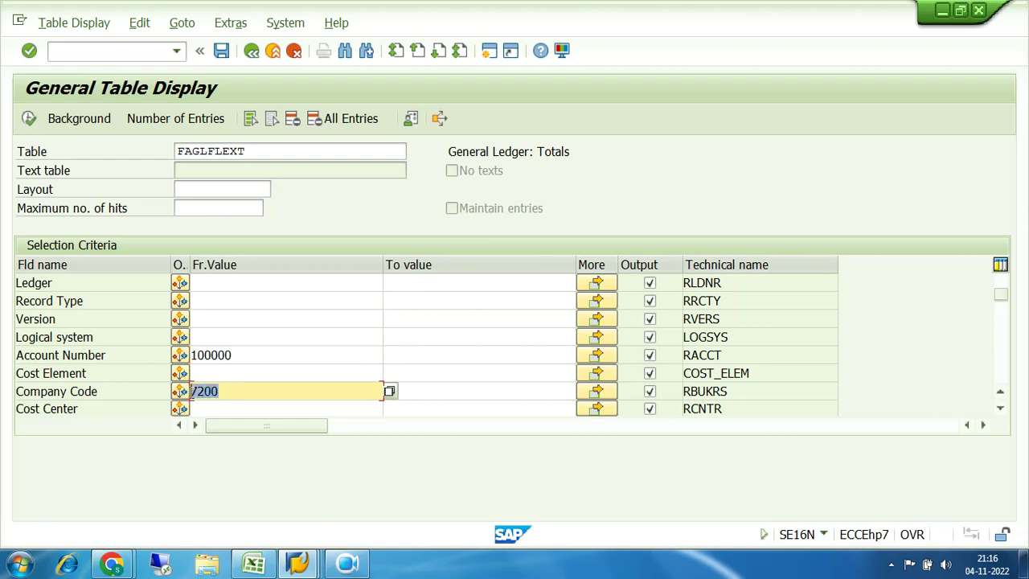
pyautogui.click(28, 119)
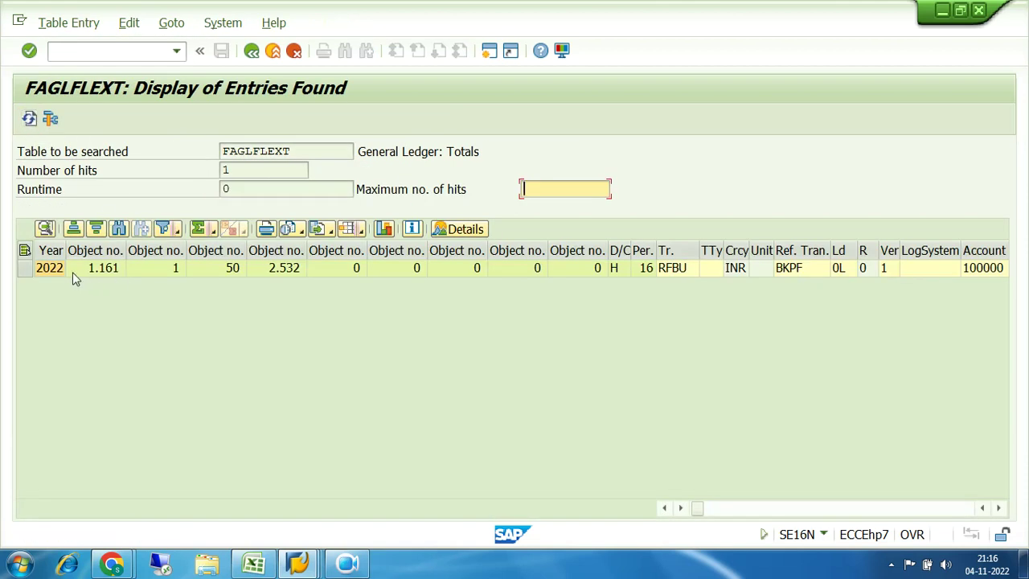
# Step: Examine the account, company code and Total TC columns of the FAGLFLEXT entry
pyautogui.click(965, 508)
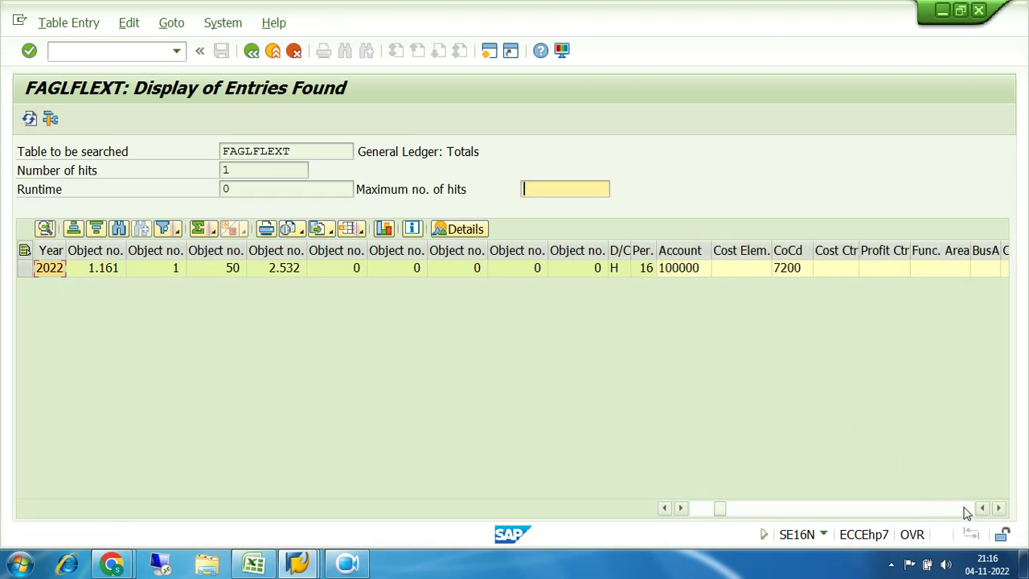
pyautogui.click(685, 272)
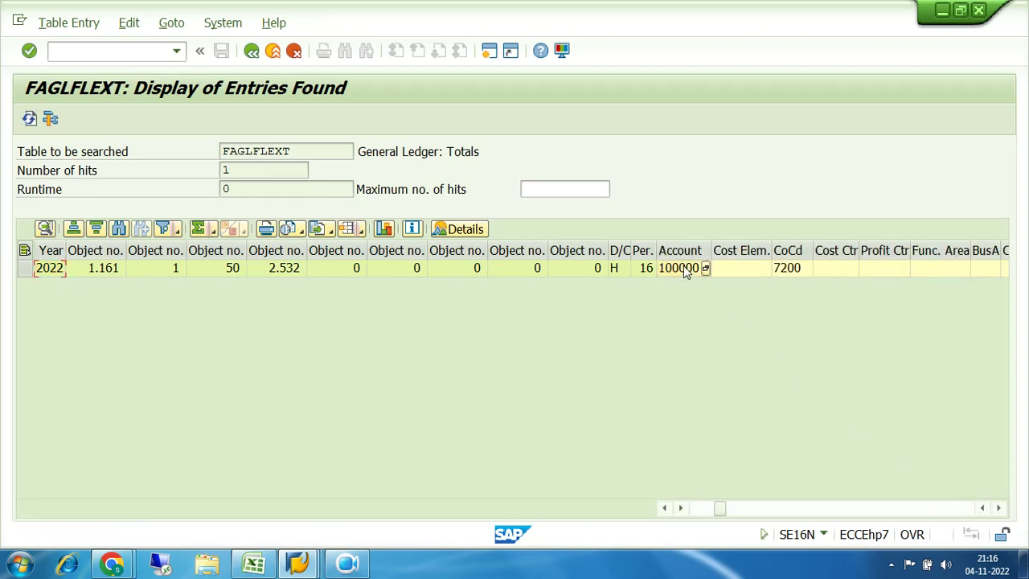
pyautogui.click(953, 510)
pyautogui.click(952, 510)
pyautogui.click(953, 509)
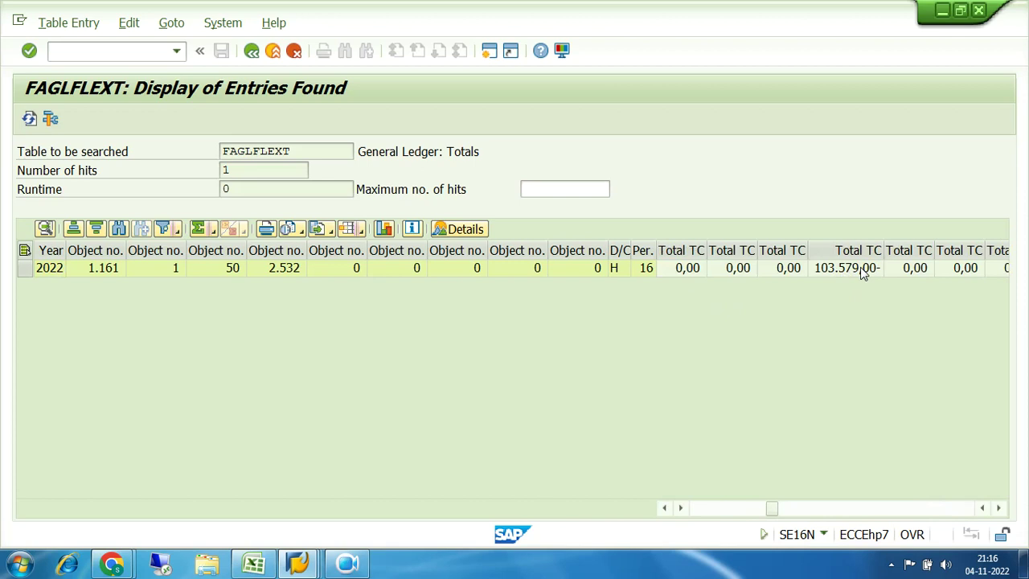
# Step: Switch to the G/L Account Groups session and exit through the IMG to SAP Easy Access
pyautogui.moveTo(306, 567)
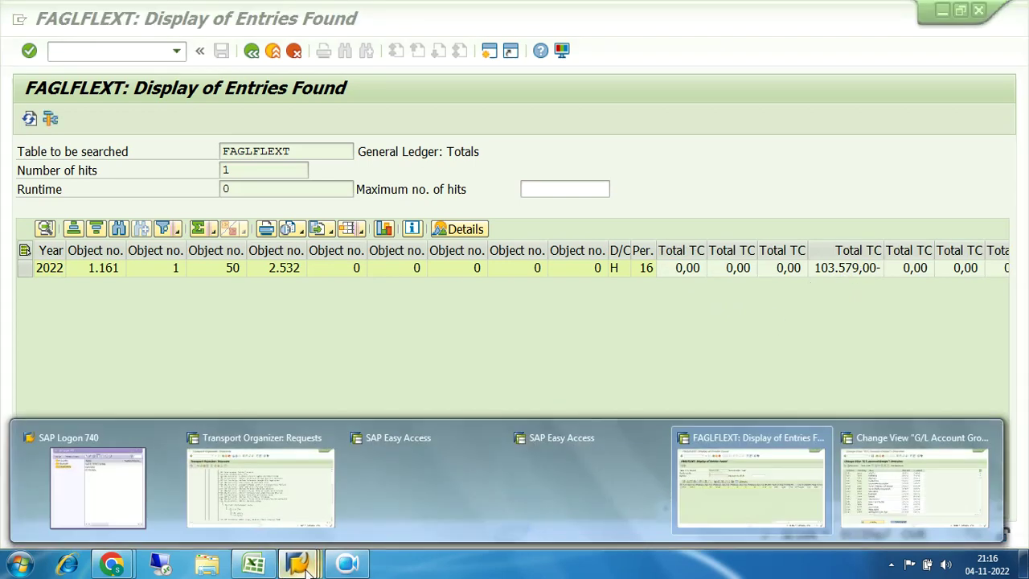
pyautogui.click(916, 482)
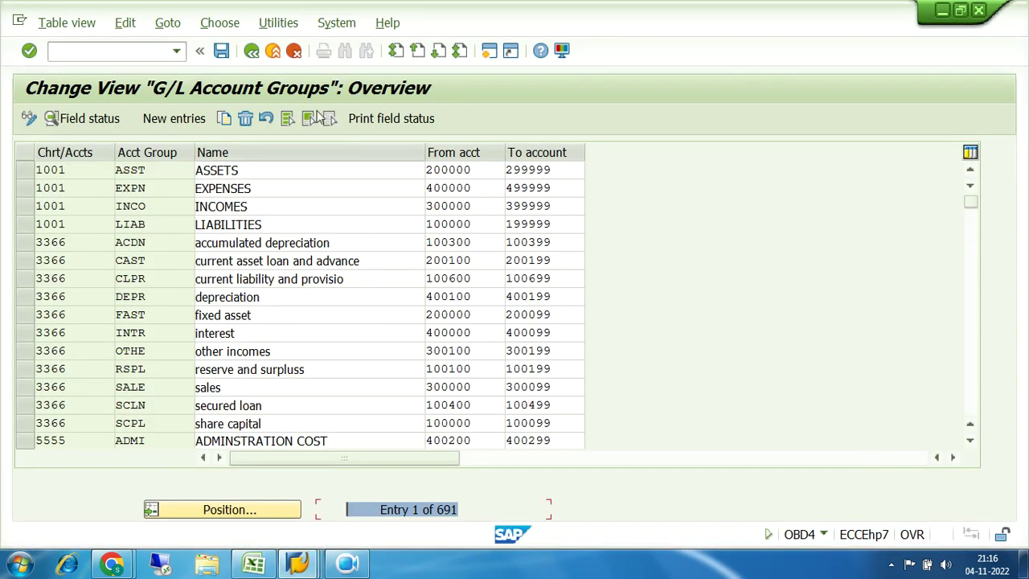
pyautogui.click(252, 52)
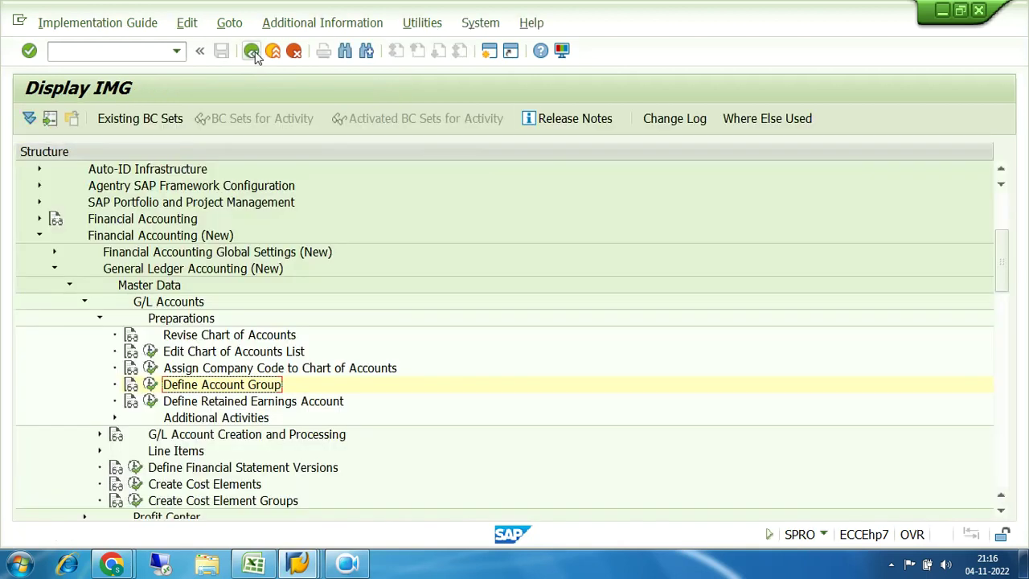
pyautogui.click(252, 51)
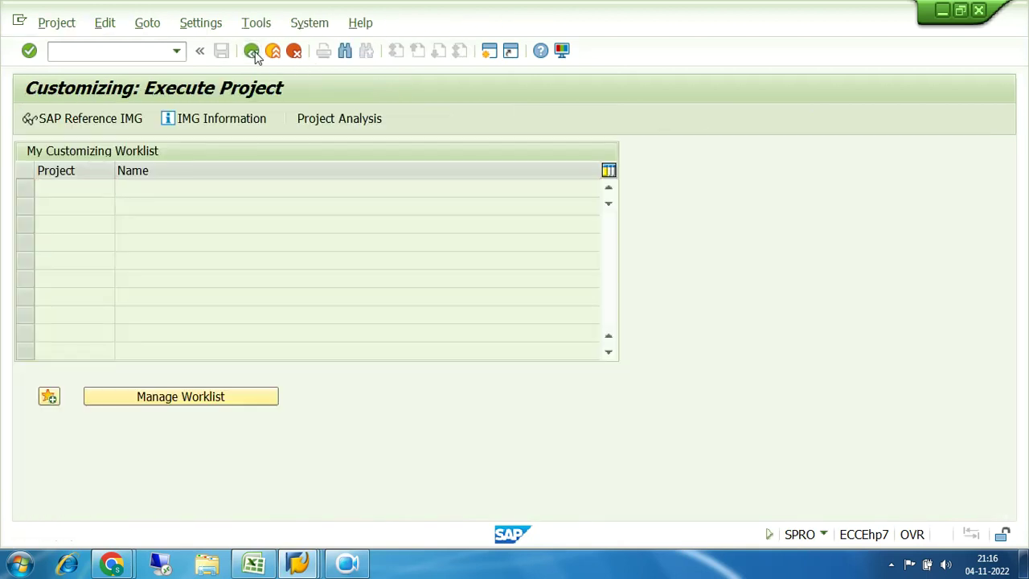
pyautogui.click(251, 52)
# Step: Start transaction FAGLB03 for the G/L account balance display
pyautogui.click(147, 48)
pyautogui.write('FA')
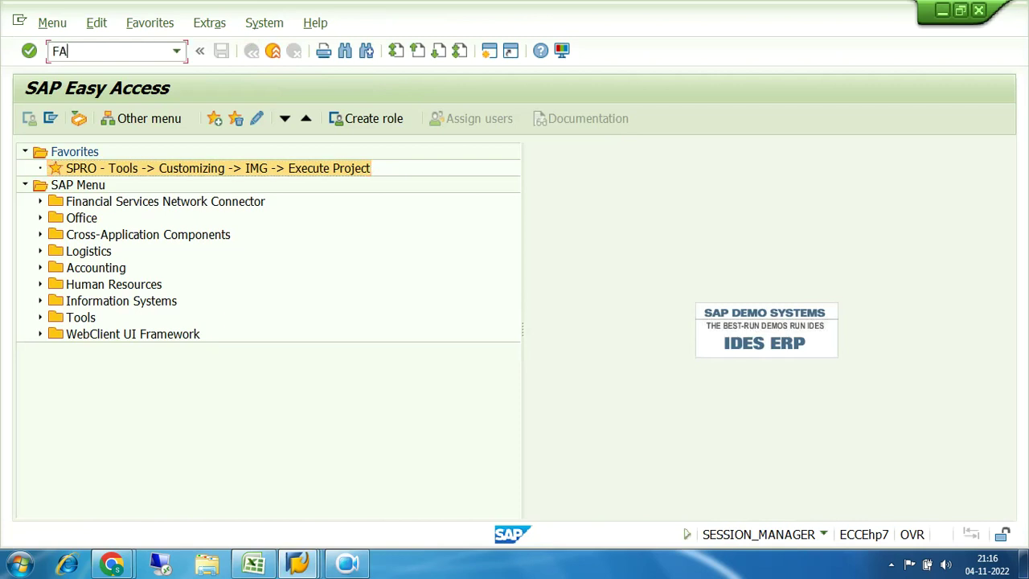
pyautogui.write('GLB03')
pyautogui.press('Return')
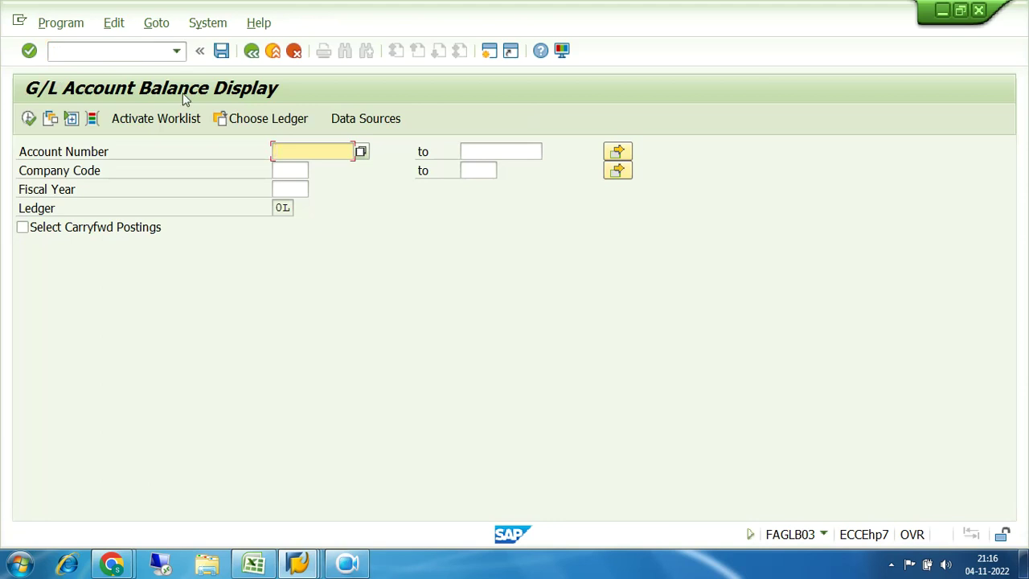
# Step: Set company code 7200 and fiscal year 2022 for the balance display, and enter the G/L account number
pyautogui.click(289, 167)
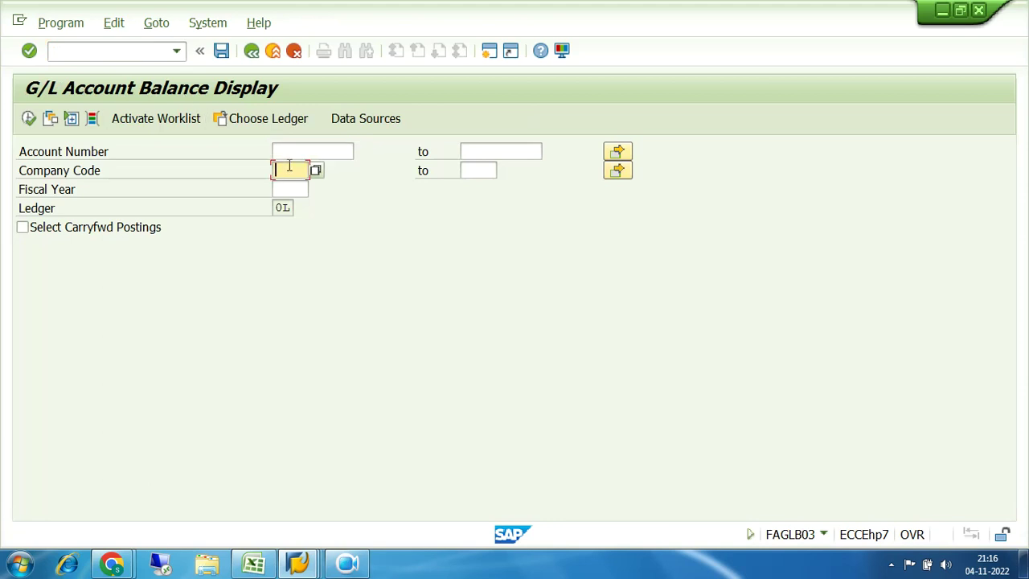
pyautogui.write('7200')
pyautogui.click(296, 188)
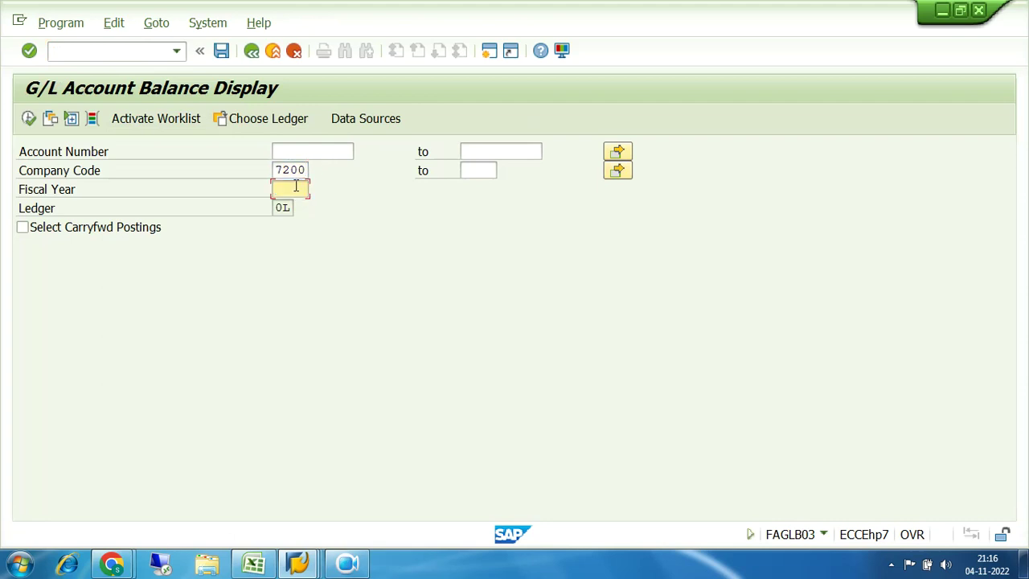
pyautogui.write('2022')
pyautogui.doubleClick(277, 171)
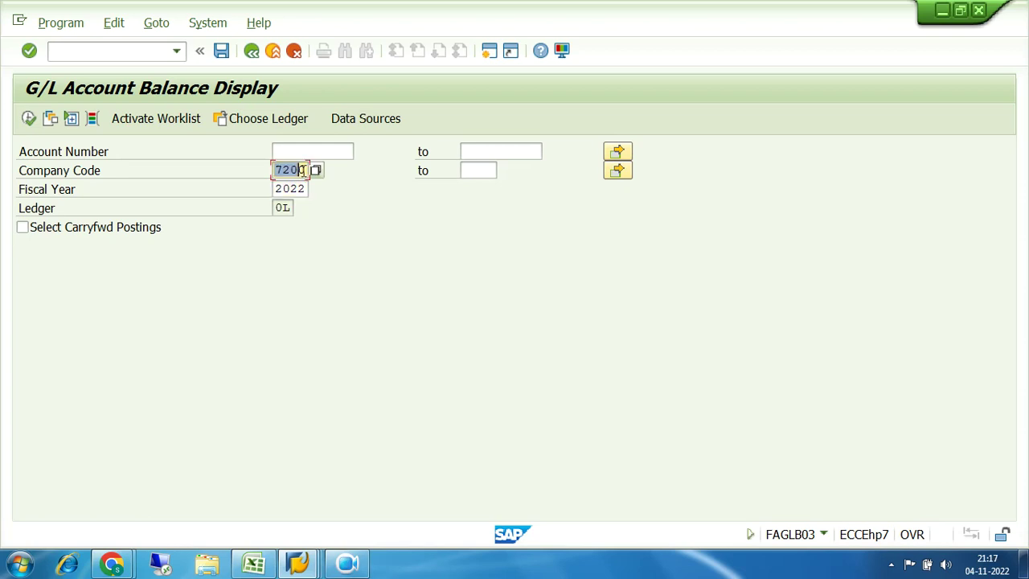
pyautogui.doubleClick(278, 190)
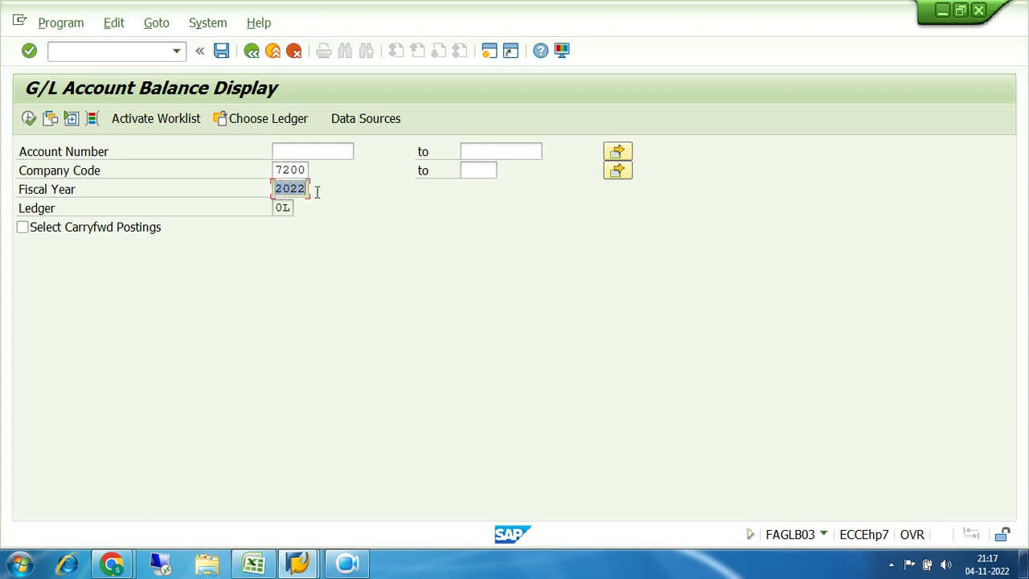
pyautogui.click(287, 151)
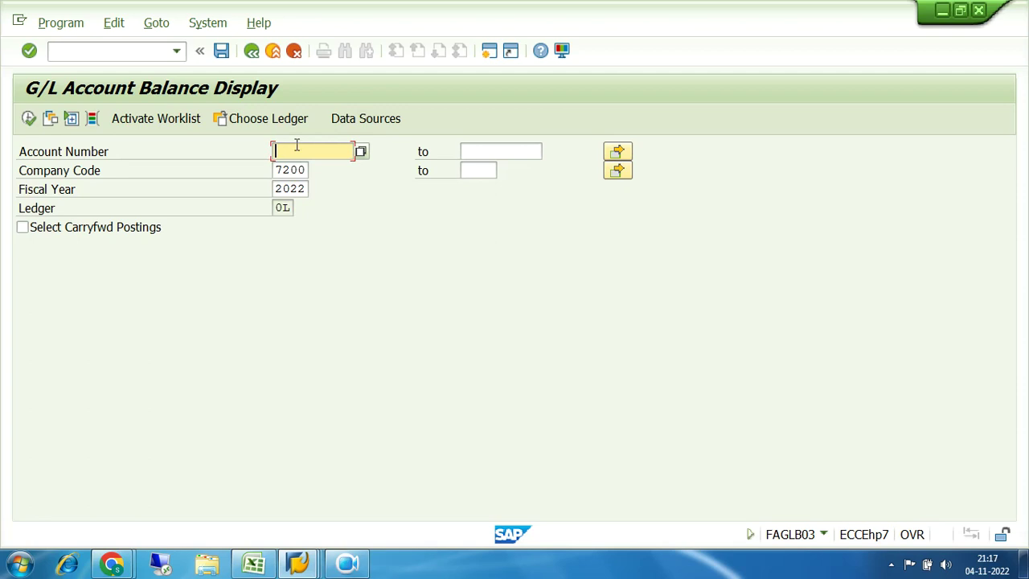
pyautogui.write('100000')
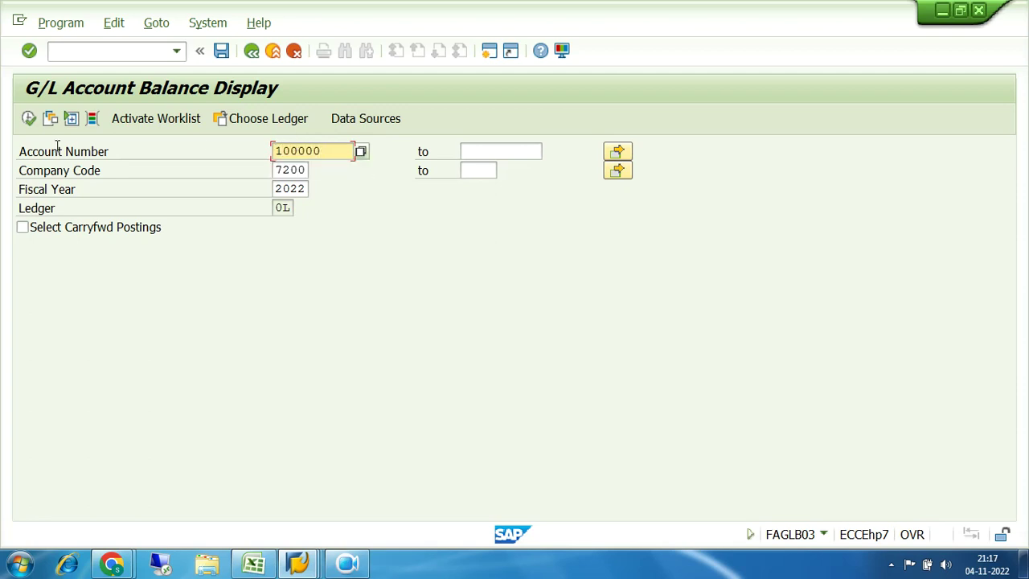
# Step: Run the balance display and examine its Period, Debit, Credit, Balance and Cumulative balance columns, the account number and the period 8 row
pyautogui.click(28, 118)
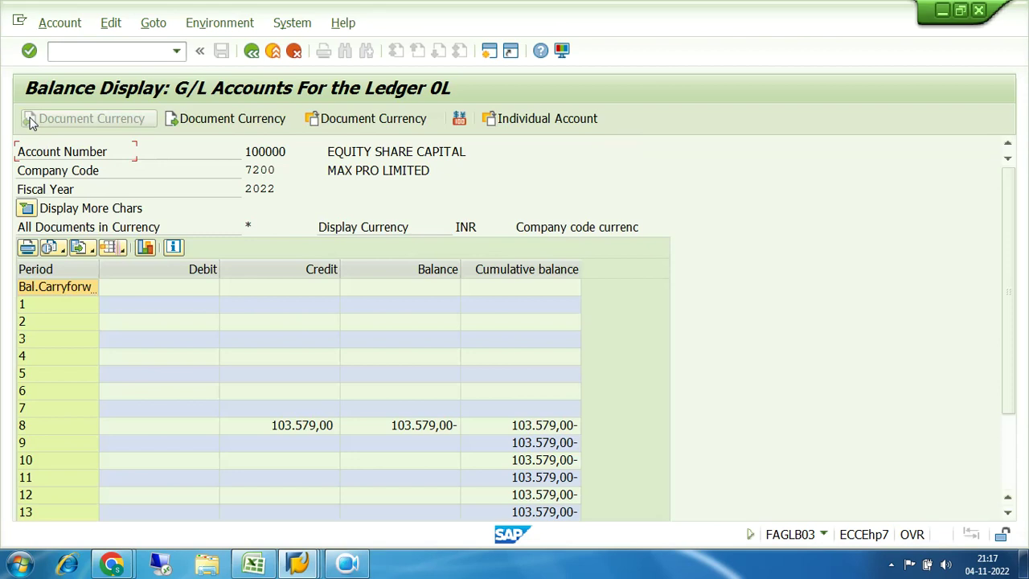
pyautogui.click(57, 269)
pyautogui.click(149, 270)
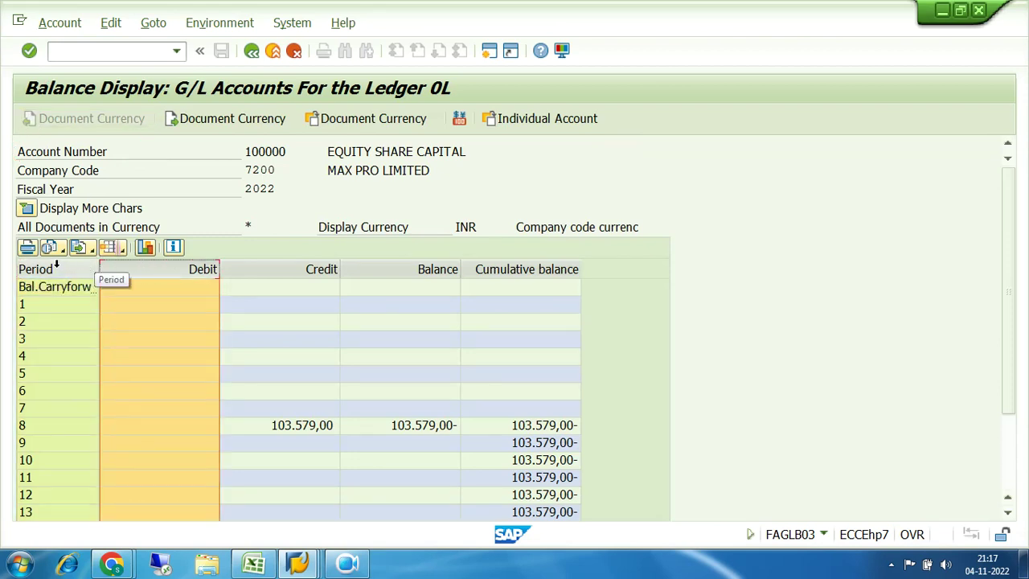
pyautogui.click(55, 267)
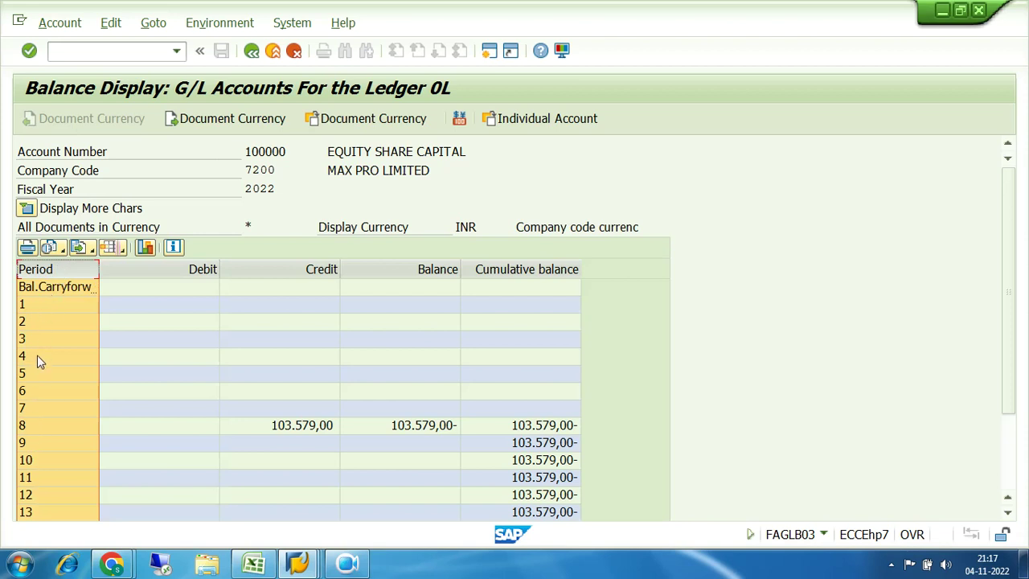
pyautogui.click(188, 270)
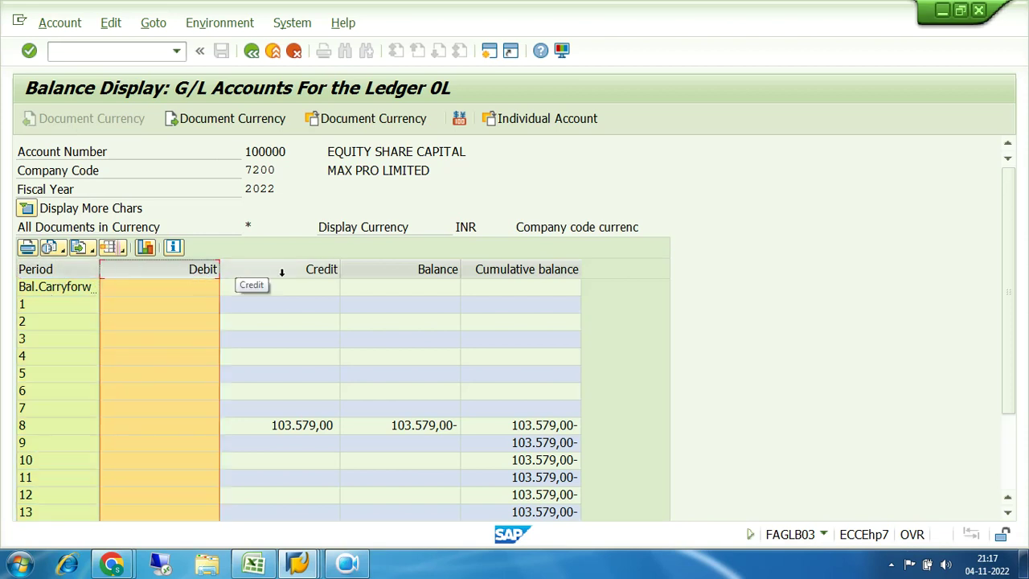
pyautogui.click(283, 271)
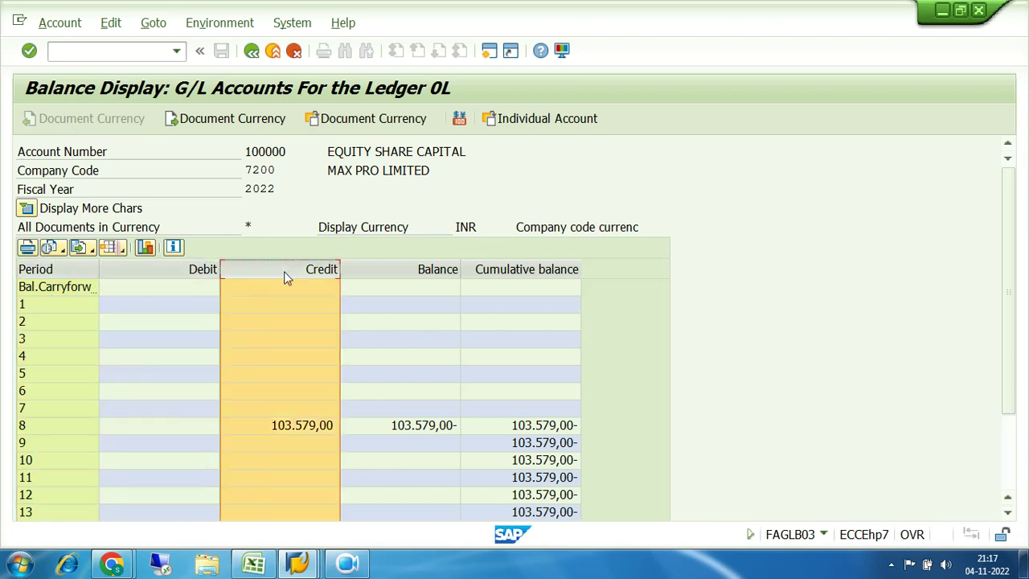
pyautogui.click(383, 271)
pyautogui.click(522, 272)
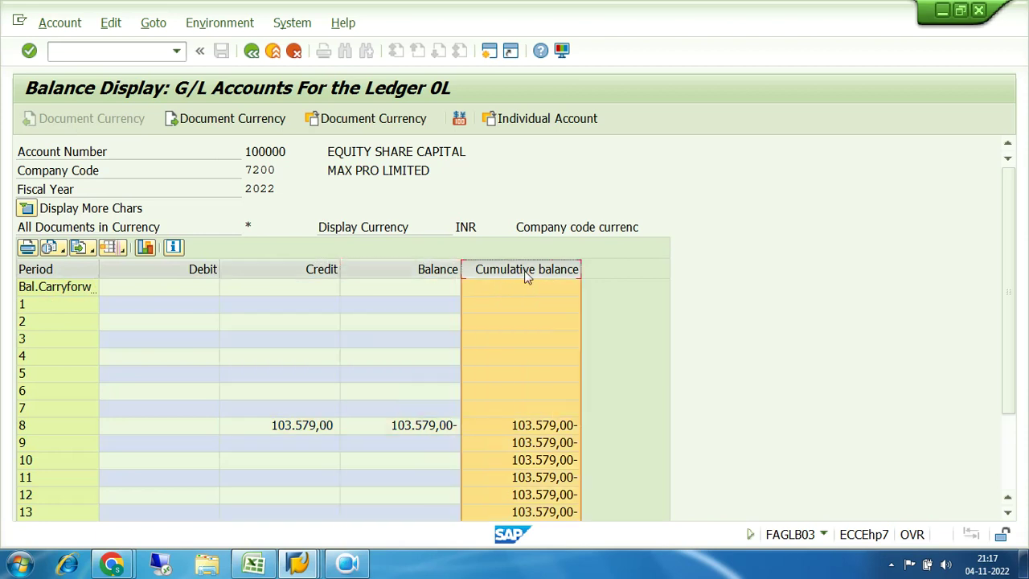
pyautogui.moveTo(249, 152); pyautogui.dragTo(289, 153)
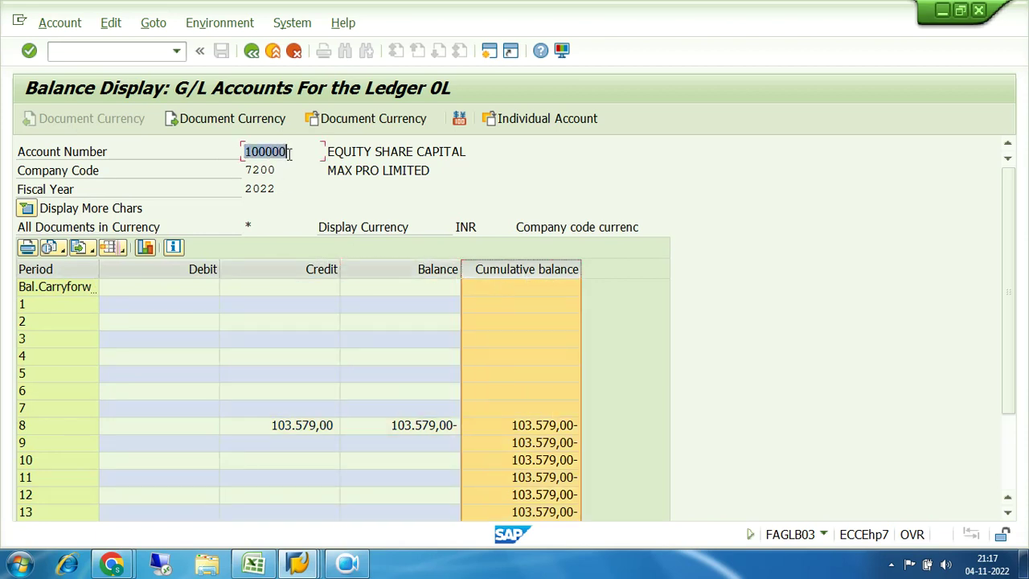
pyautogui.click(543, 428)
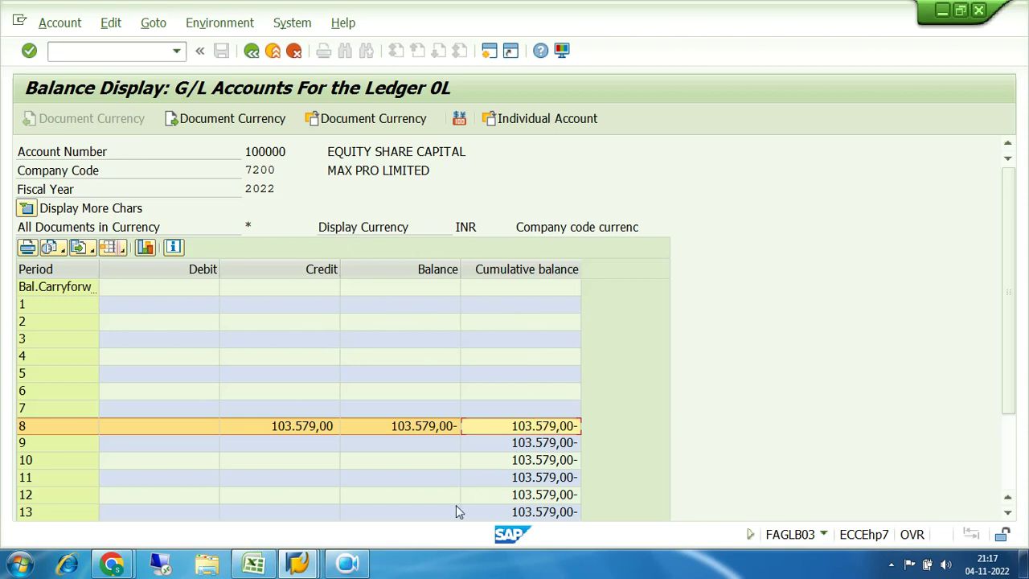
# Step: Switch to the FAGLFLEXT entries session and examine the posted Total TC amount and the remaining columns through to Time Stamp
pyautogui.moveTo(300, 567)
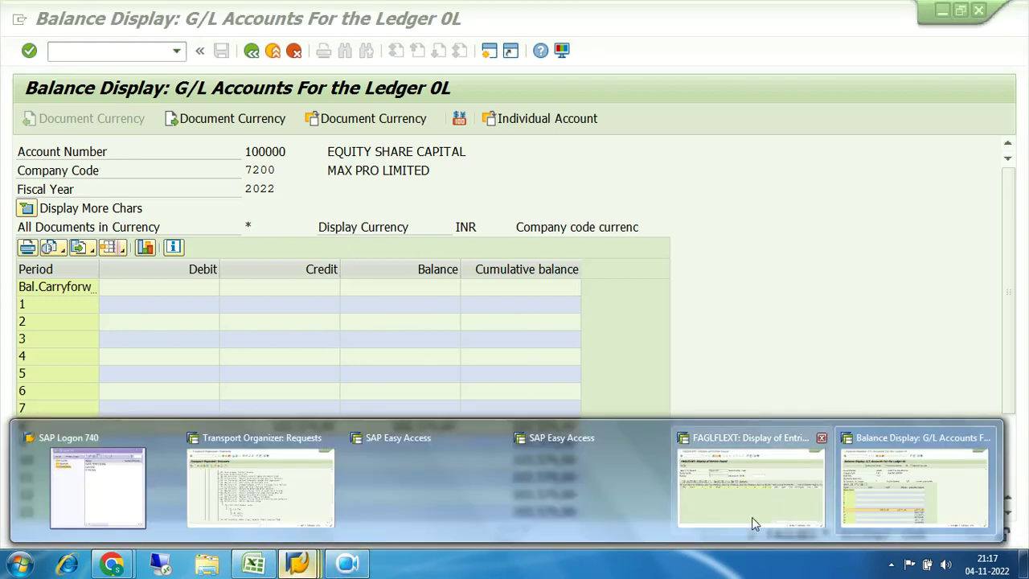
pyautogui.click(777, 502)
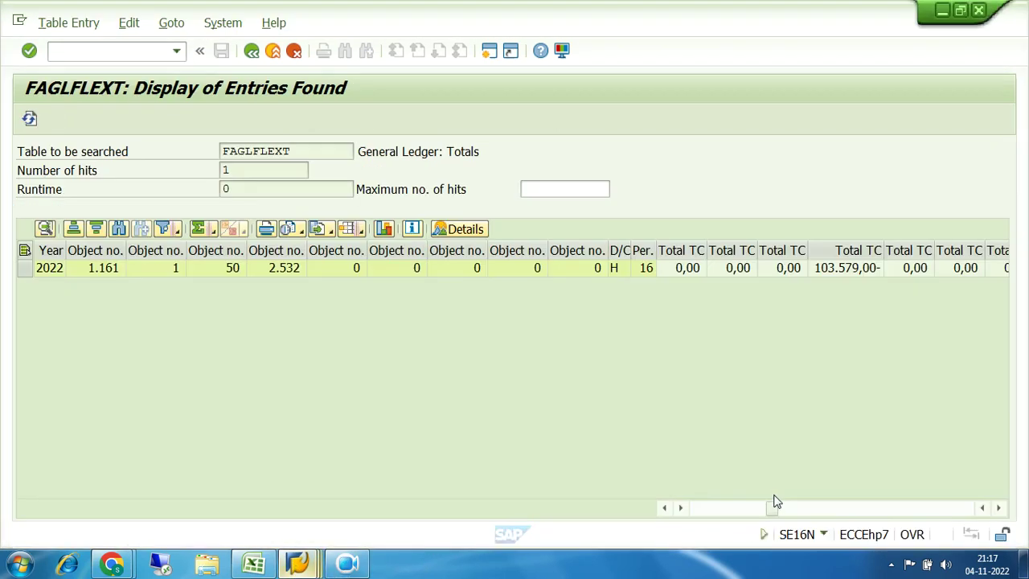
pyautogui.click(850, 268)
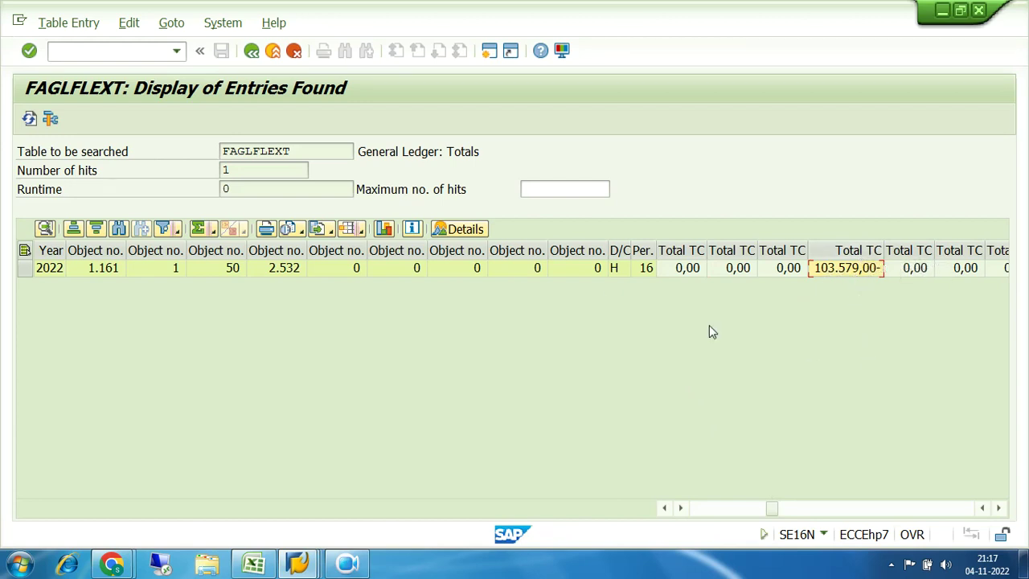
pyautogui.click(965, 508)
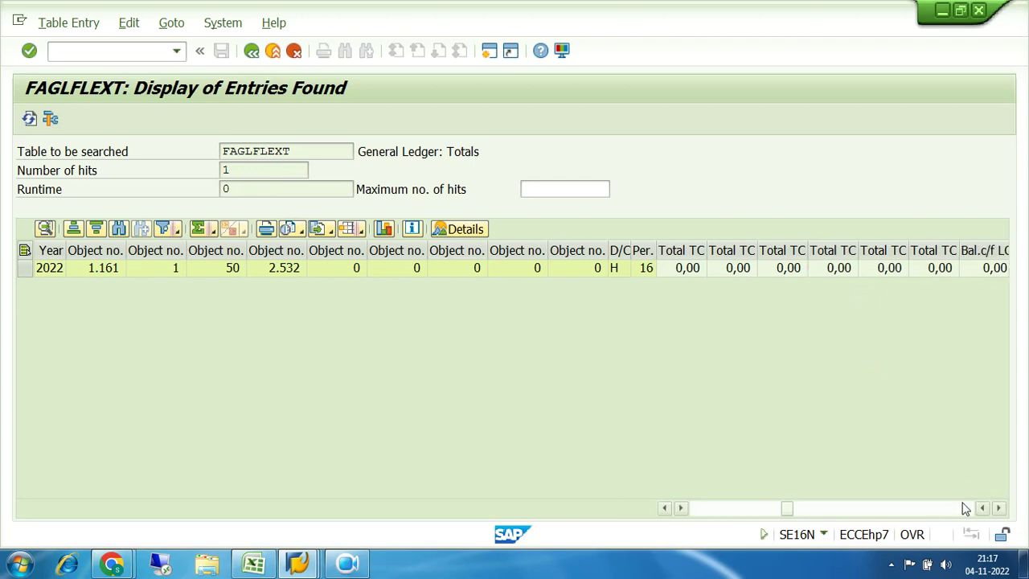
pyautogui.click(965, 508)
pyautogui.click(965, 508)
pyautogui.click(965, 508)
pyautogui.click(965, 508)
pyautogui.click(965, 508)
pyautogui.click(965, 508)
pyautogui.click(965, 508)
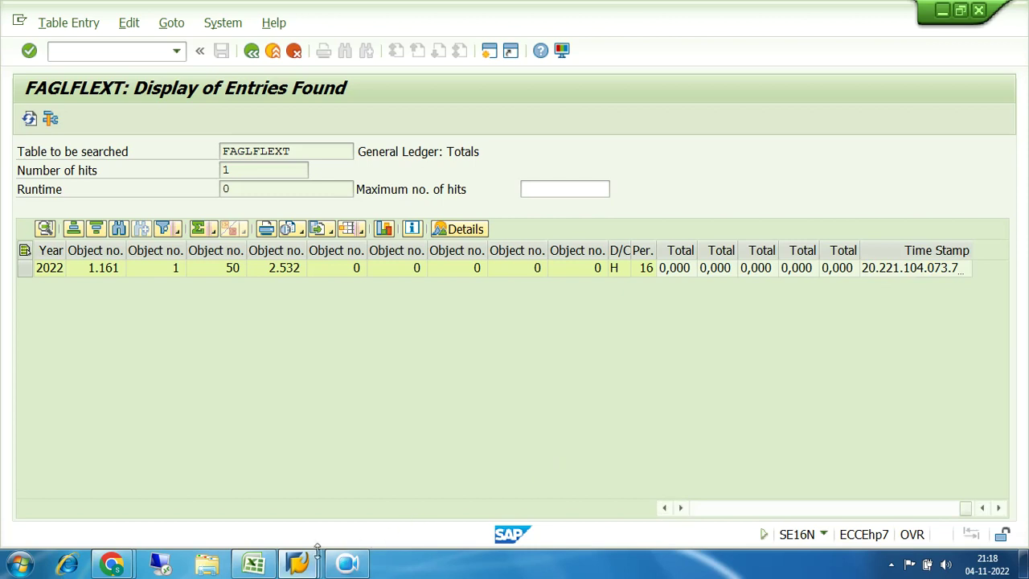
# Step: Return to the balance display, drill into period 8's cumulative balance and view the details of the first line item
pyautogui.moveTo(309, 557)
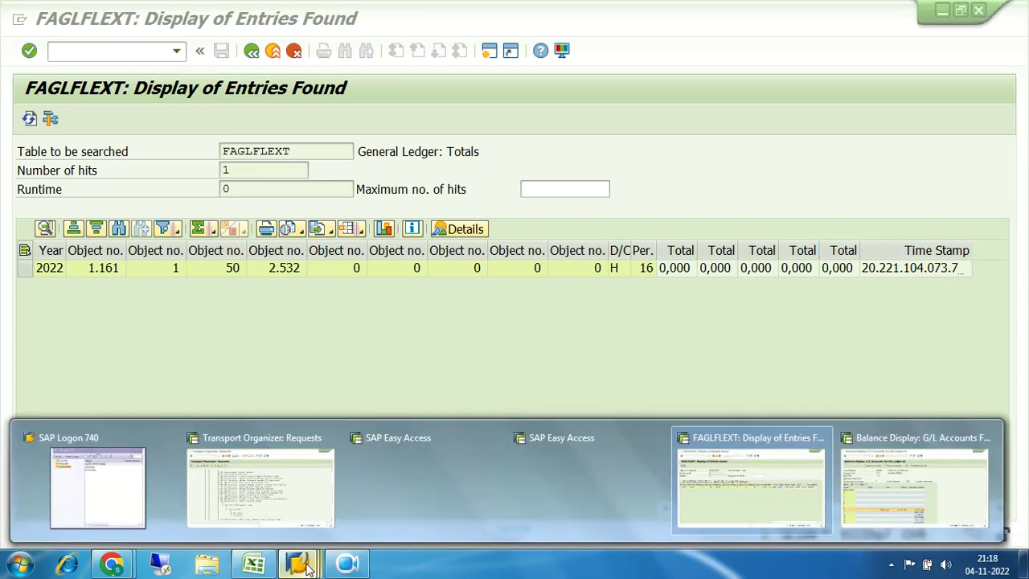
pyautogui.click(906, 482)
pyautogui.doubleClick(522, 431)
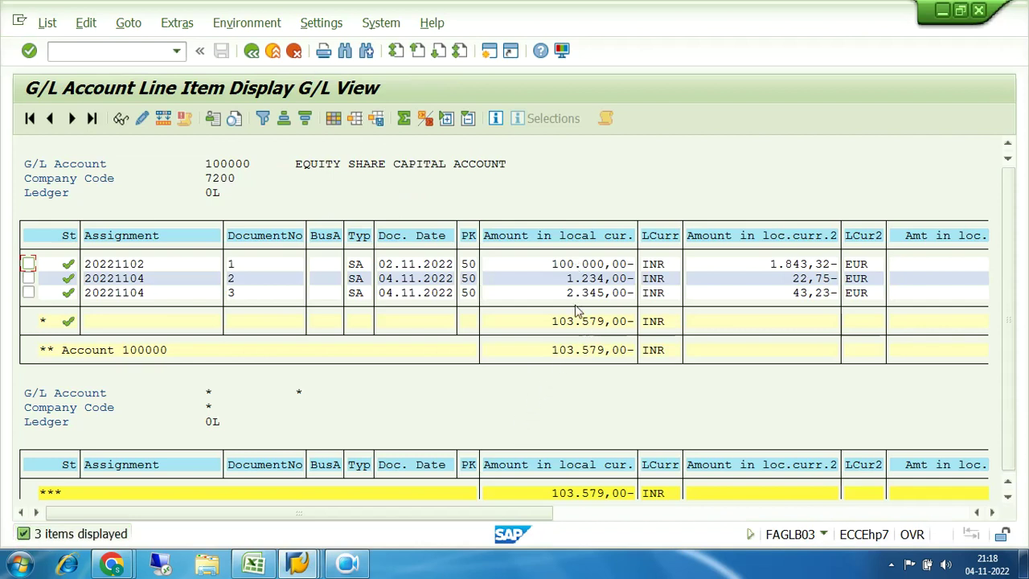
pyautogui.doubleClick(149, 268)
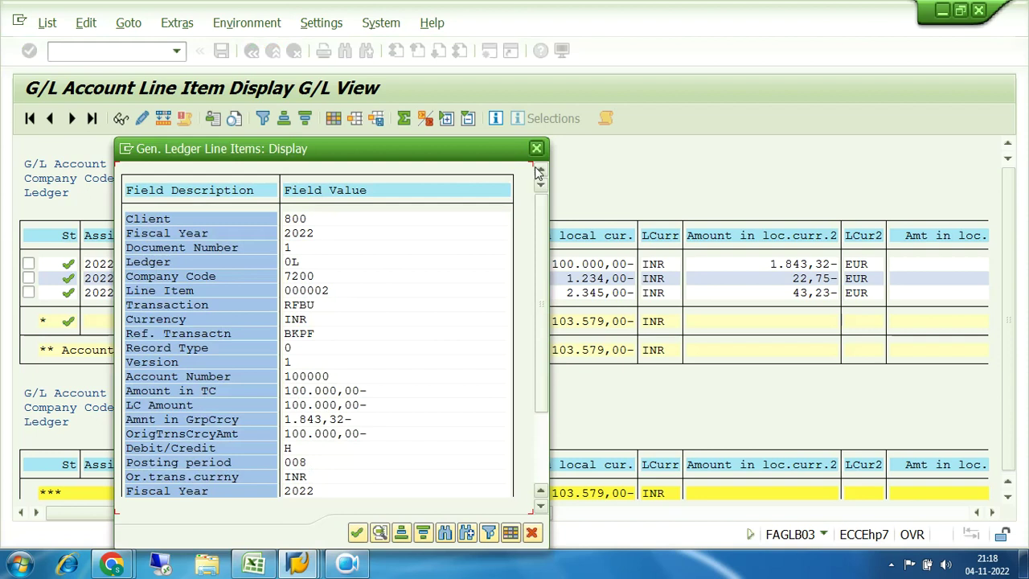
pyautogui.click(537, 149)
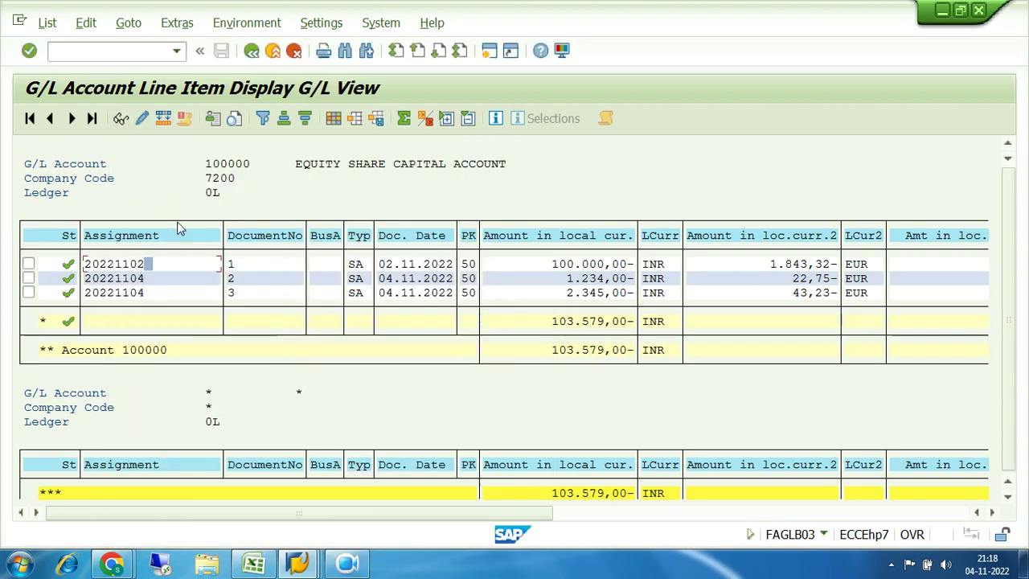
# Step: Display document 1 from the line item list, view its document overview, and return to the list
pyautogui.click(237, 266)
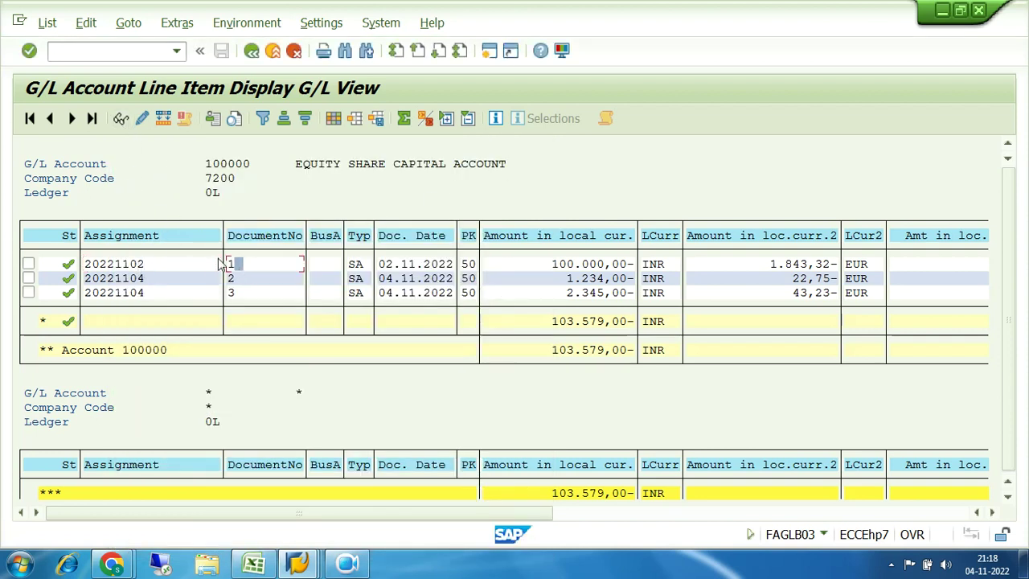
pyautogui.click(120, 119)
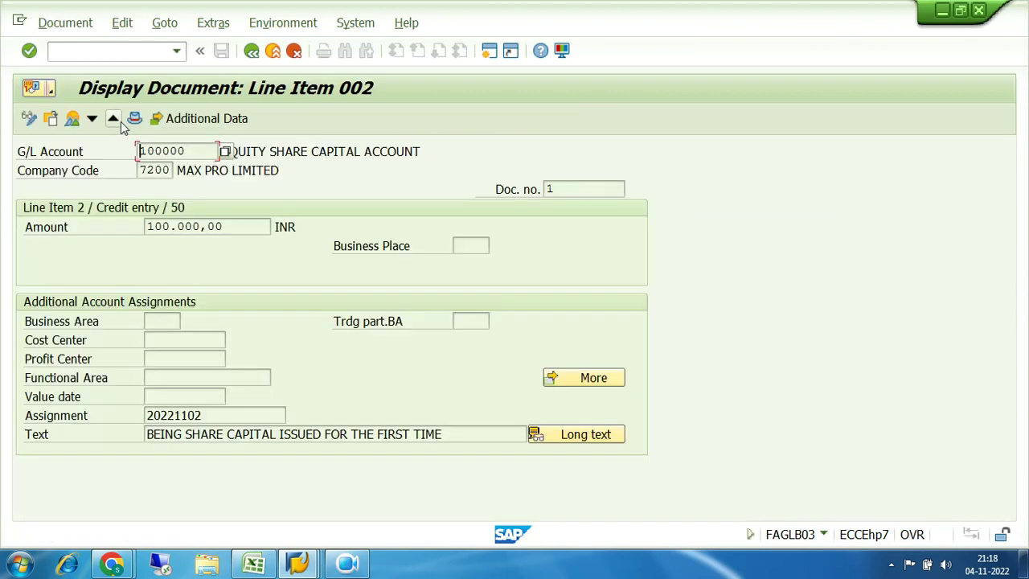
pyautogui.click(72, 119)
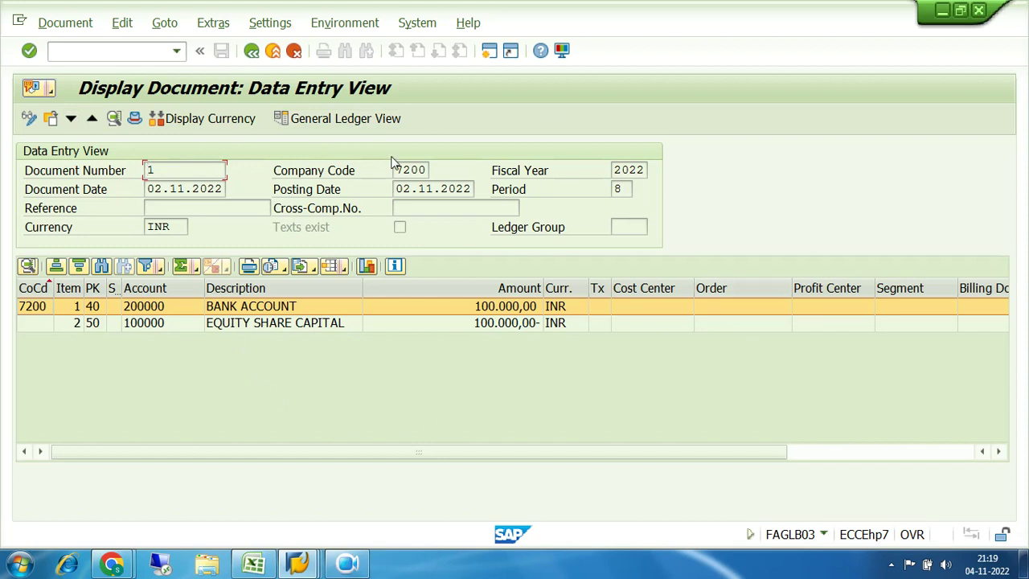
pyautogui.click(252, 51)
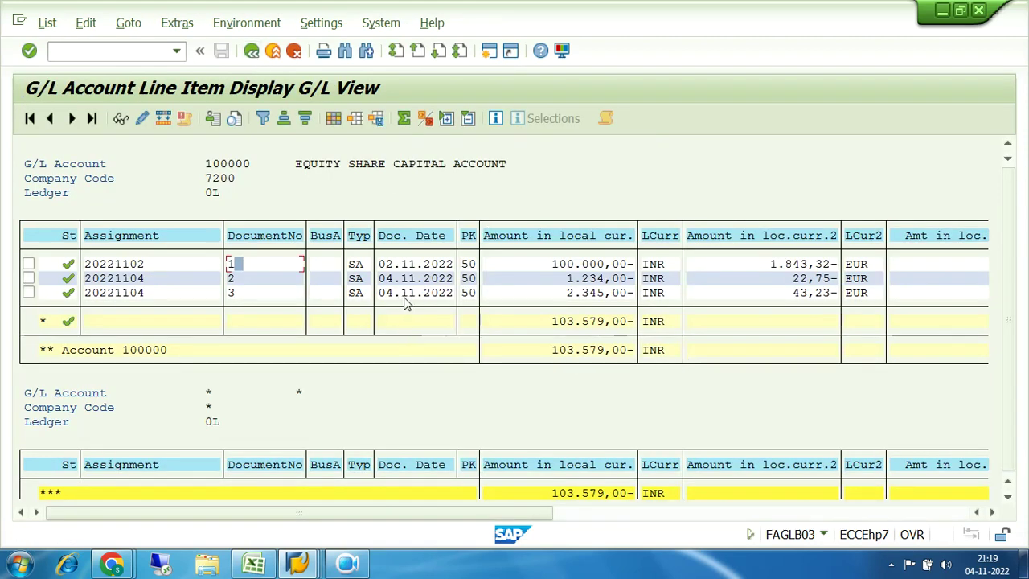
# Step: Switch back to the FAGLFLEXT entries and examine the Total columns from the end back to Total LC
pyautogui.click(297, 563)
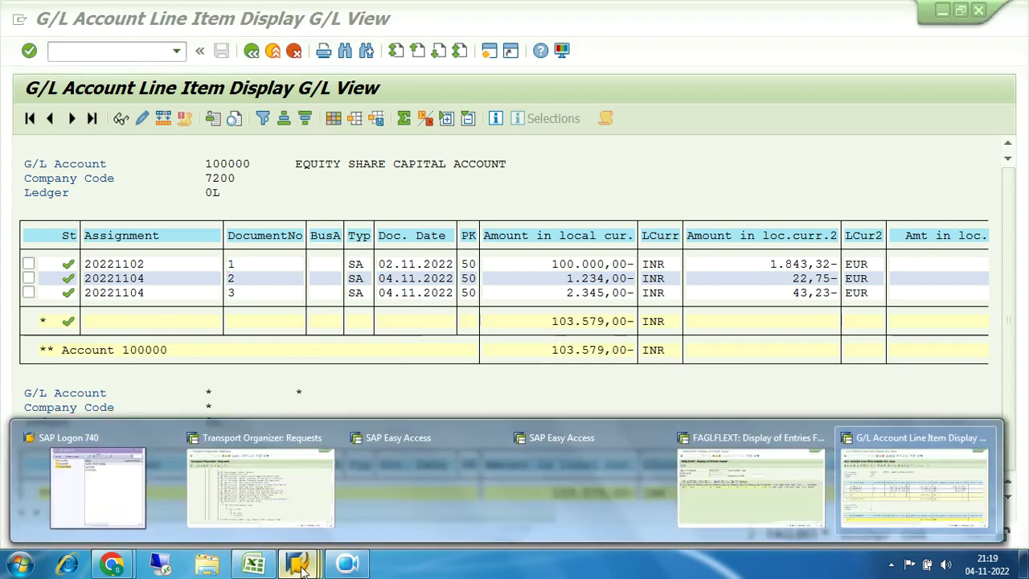
pyautogui.click(796, 508)
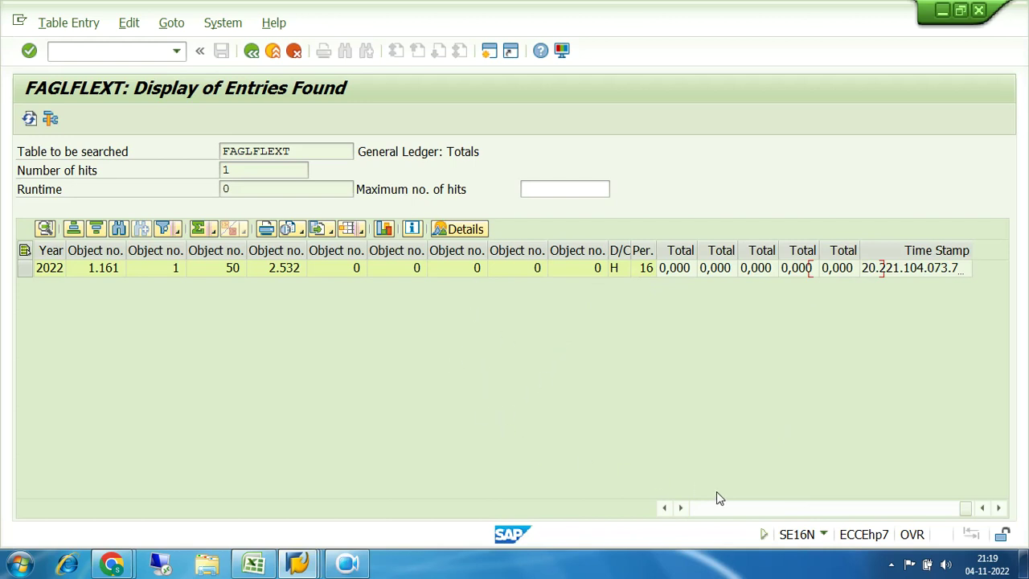
pyautogui.click(701, 512)
pyautogui.click(701, 511)
pyautogui.click(701, 511)
pyautogui.click(701, 511)
pyautogui.click(701, 512)
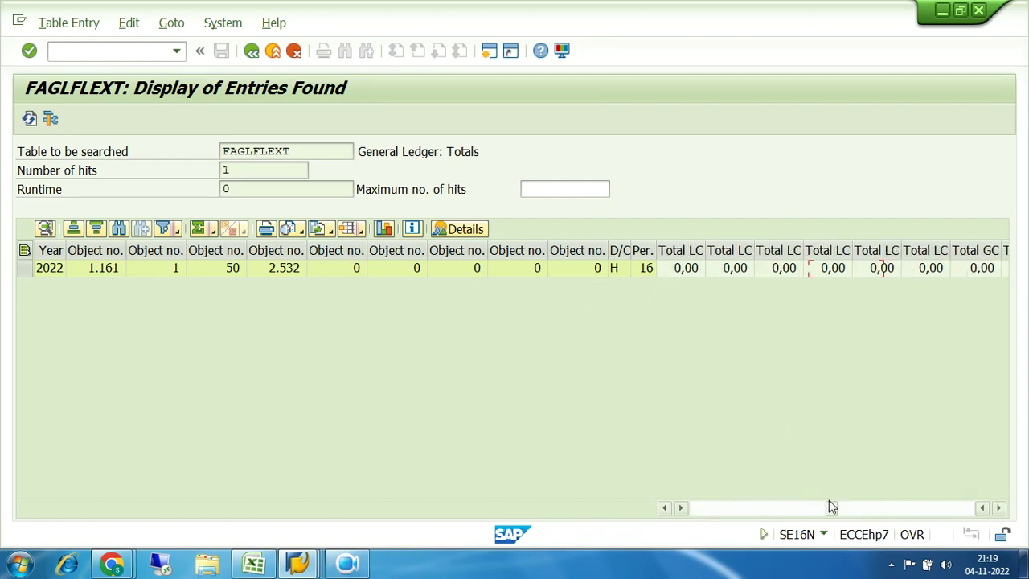
# Step: Return to the table selection screen, set the table to FAGLFLEXA and execute the data selection
pyautogui.click(252, 52)
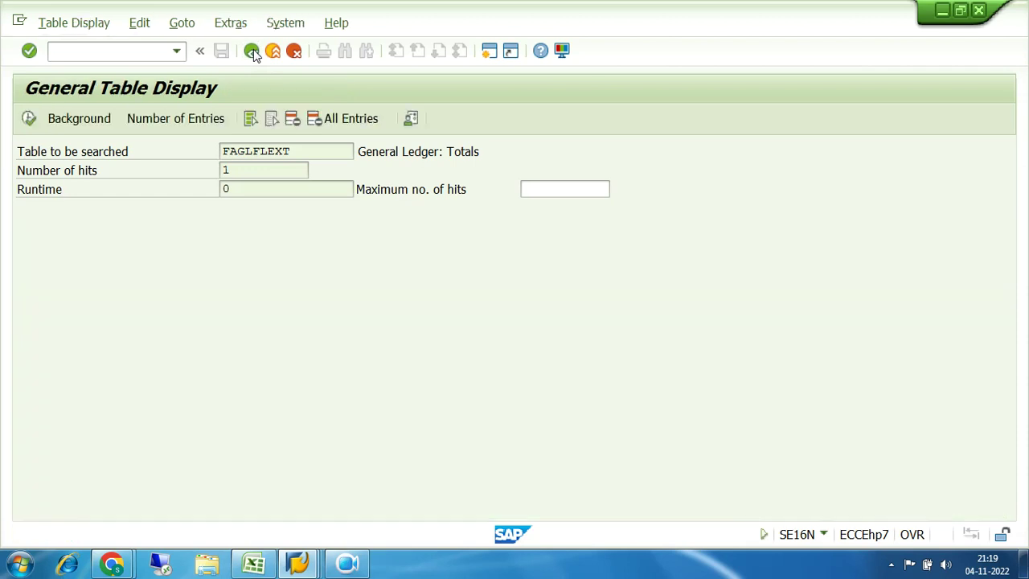
pyautogui.press('BackSpace')
pyautogui.write('AGLFLEXA')
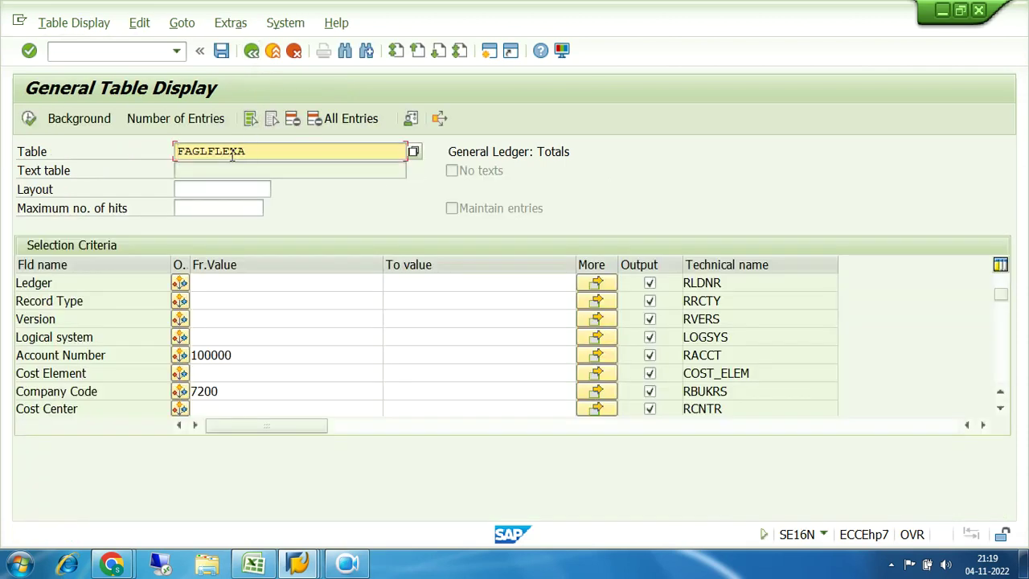
pyautogui.click(29, 119)
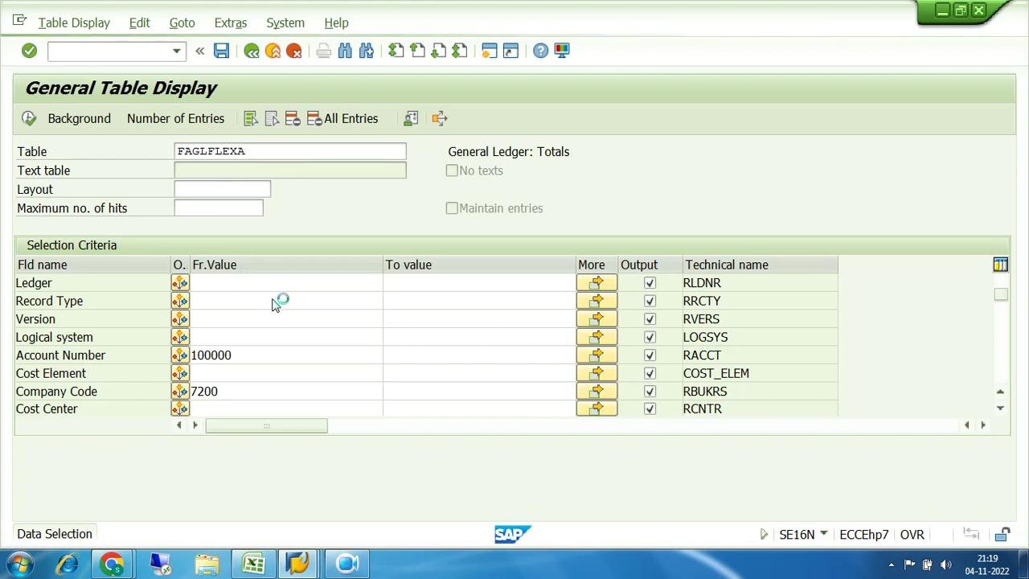
# Step: Switch to the G/L account line item session and exit FAGLB03 to SAP Easy Access
pyautogui.moveTo(295, 569)
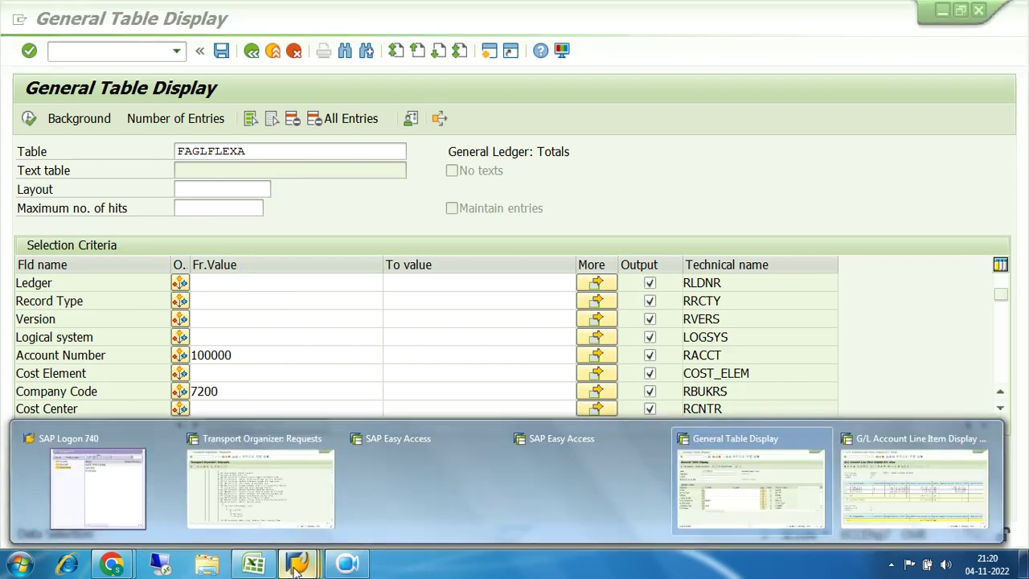
pyautogui.click(933, 444)
pyautogui.click(252, 52)
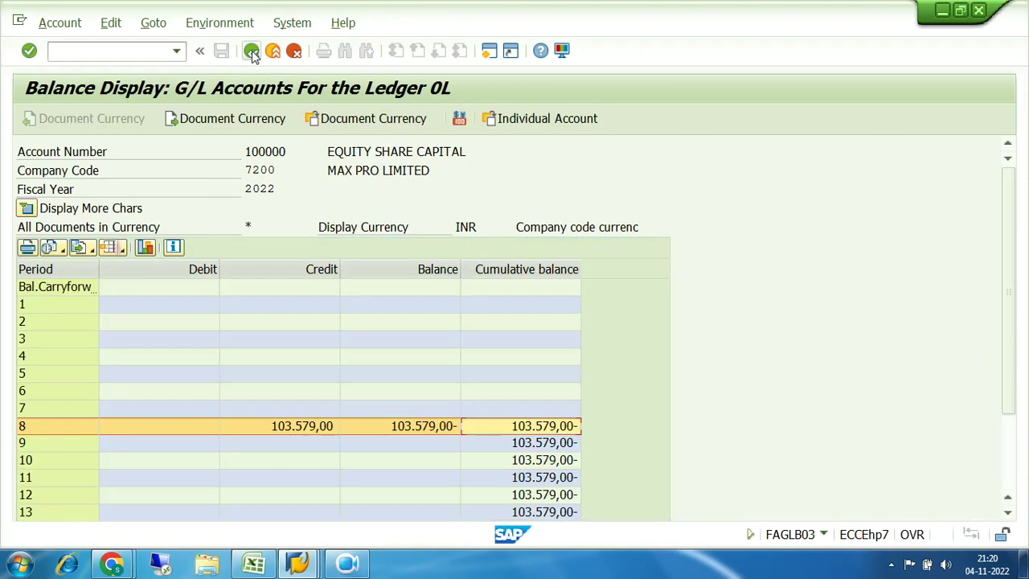
pyautogui.click(251, 52)
pyautogui.click(252, 52)
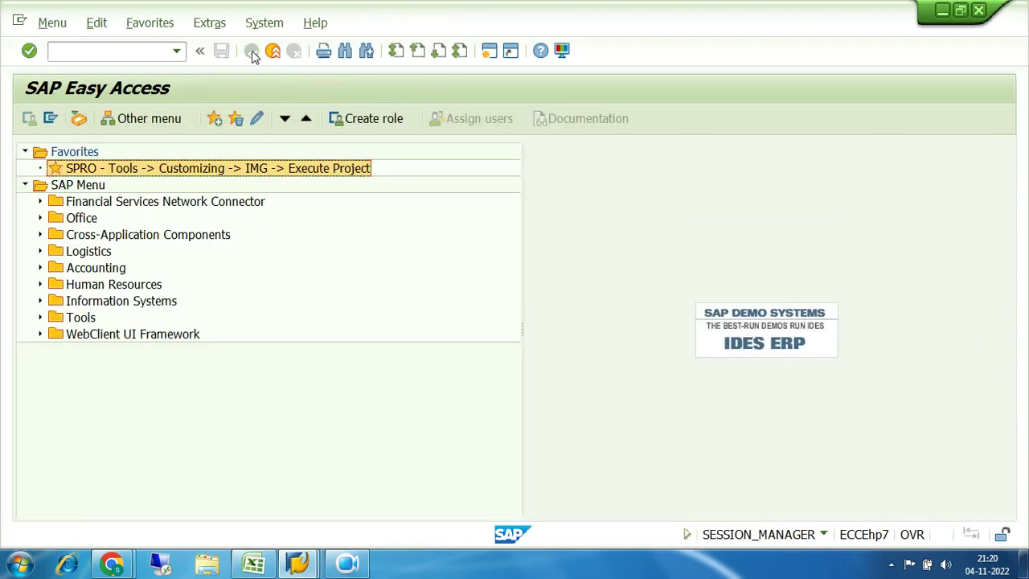
# Step: Switch back to the General Table Display session and close the two minimized SAP Easy Access sessions
pyautogui.moveTo(297, 563)
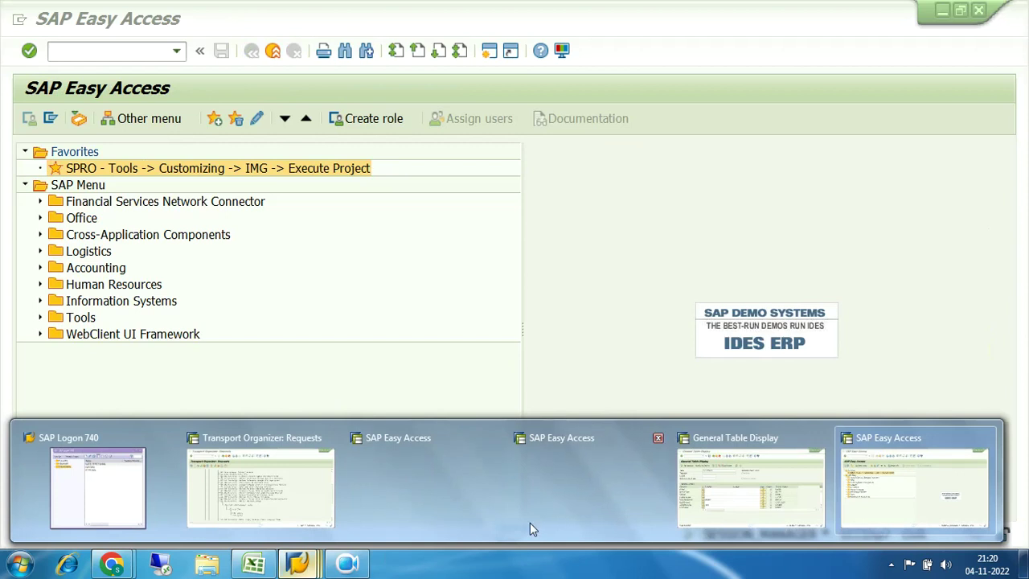
pyautogui.click(740, 491)
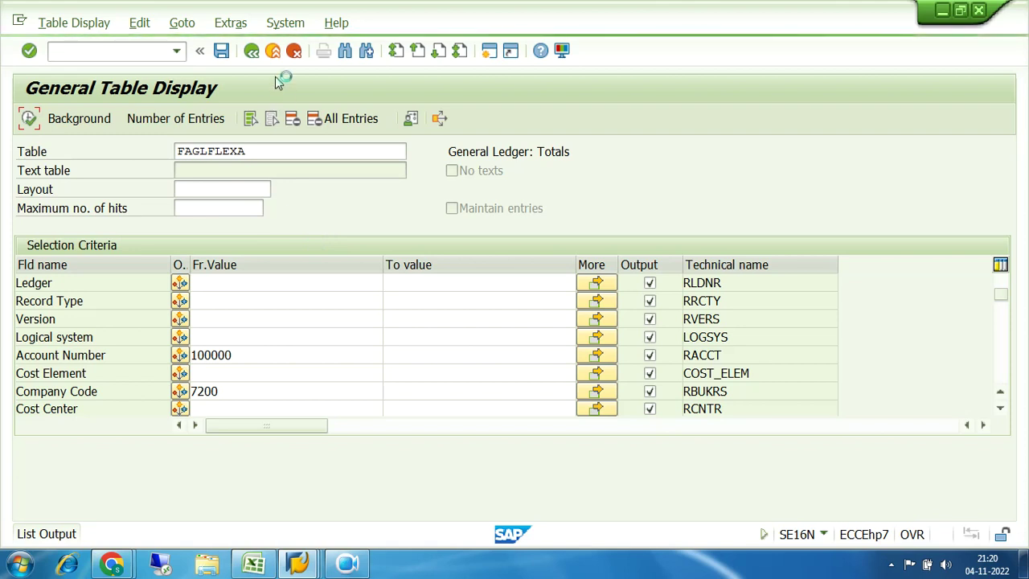
pyautogui.moveTo(298, 563)
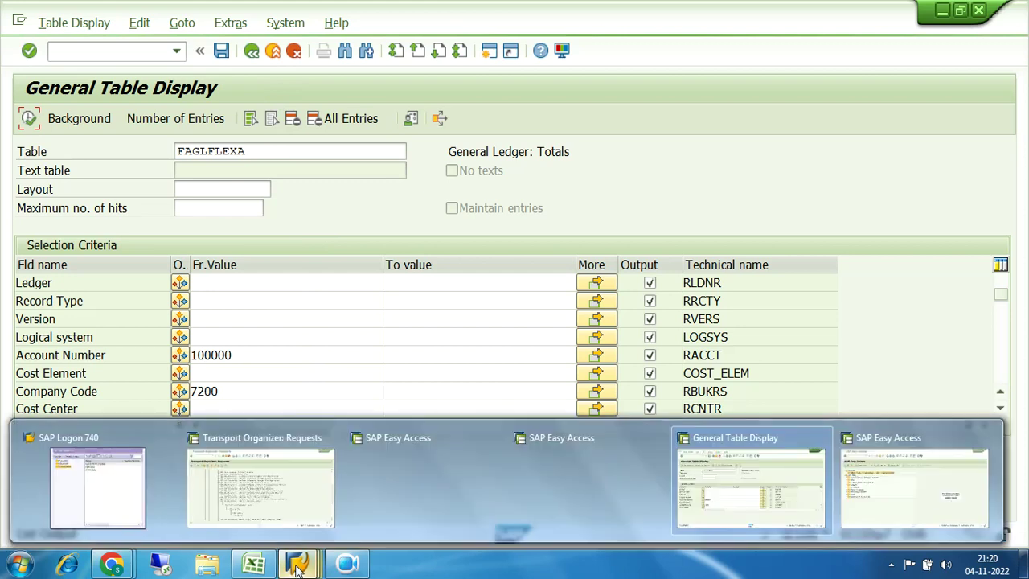
pyautogui.click(658, 438)
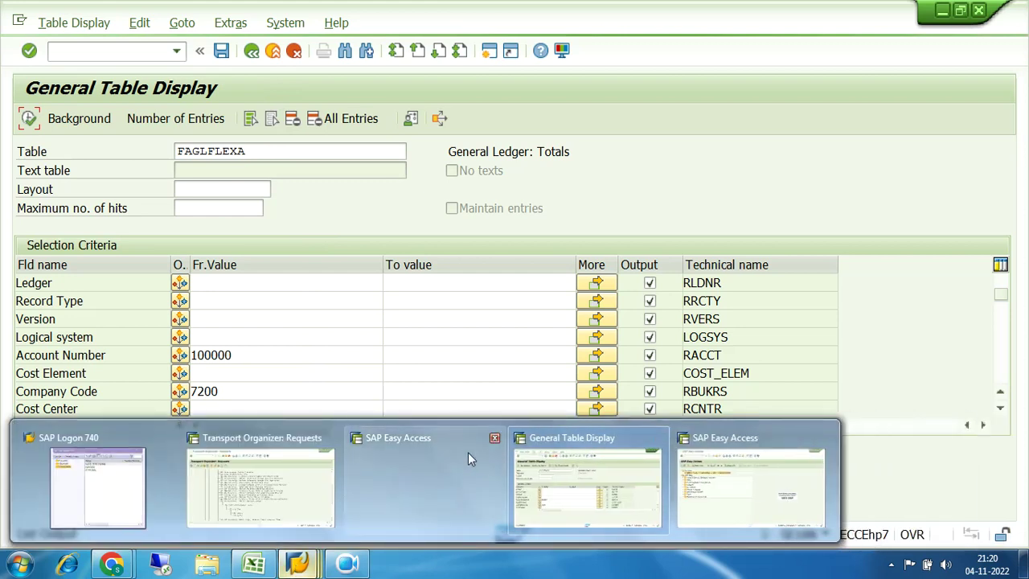
pyautogui.click(496, 438)
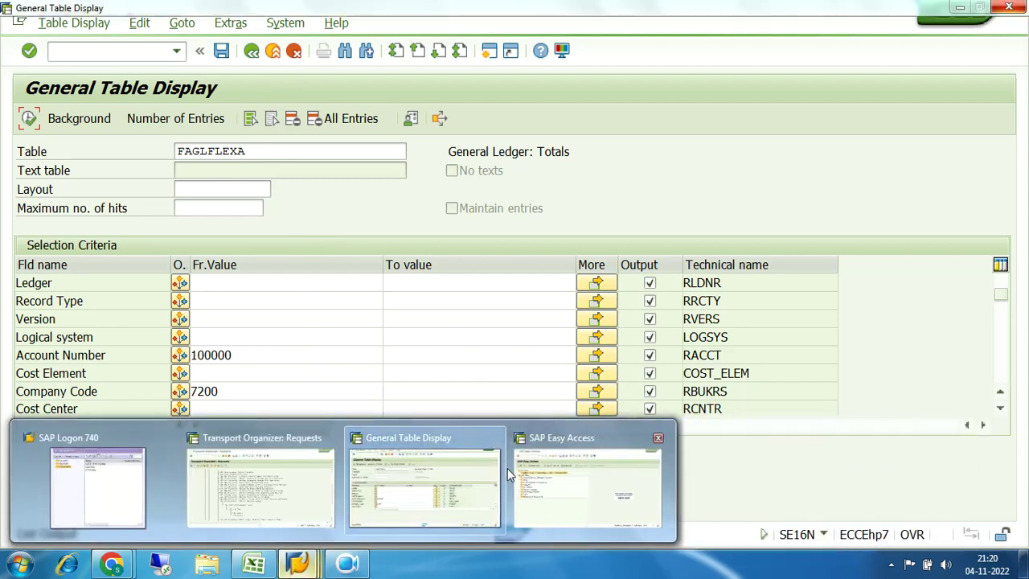
# Step: Switch from the General Table Display session to the Transport Organizer session and exit it back to SAP Easy Access
pyautogui.click(452, 509)
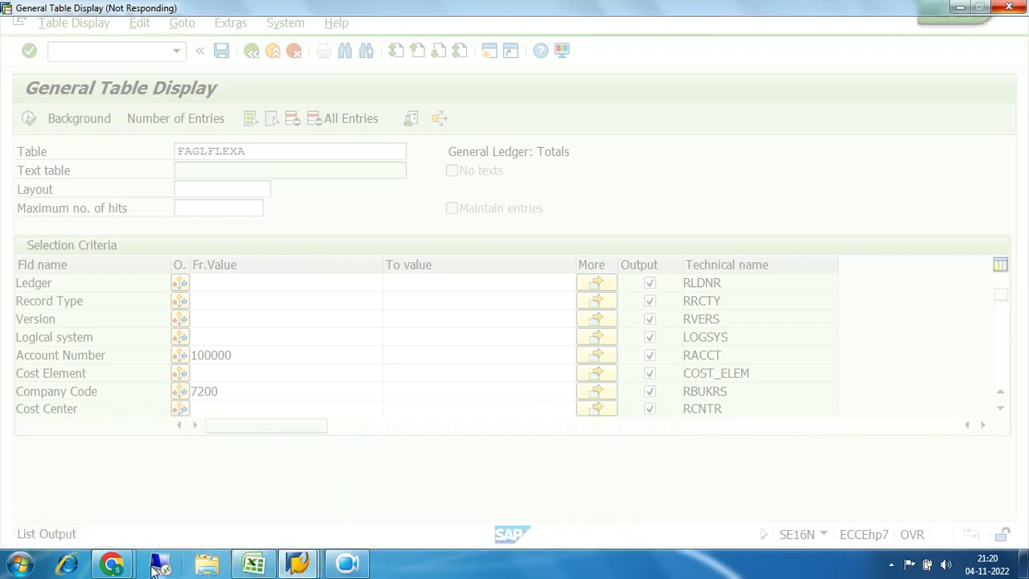
pyautogui.moveTo(307, 563)
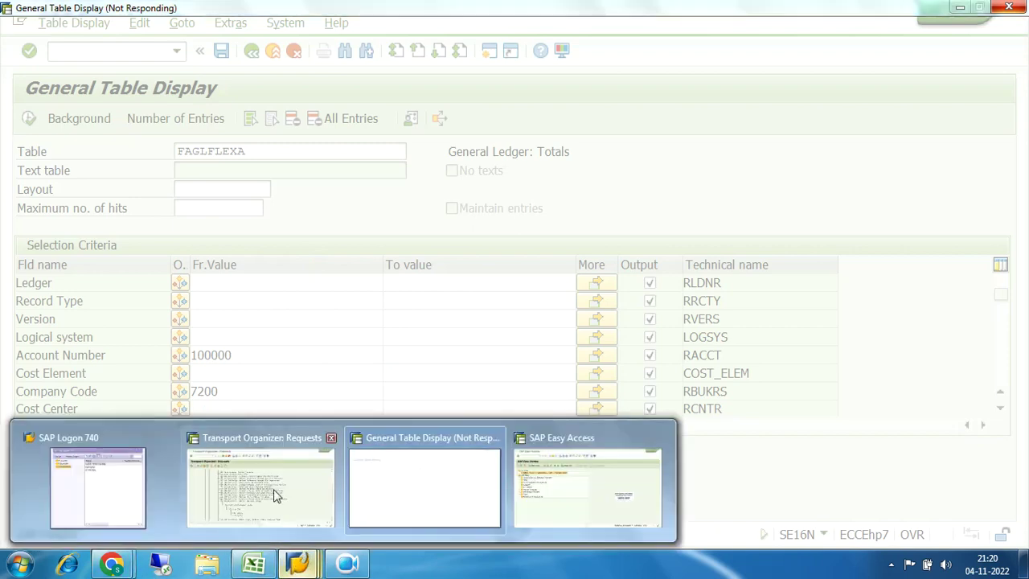
pyautogui.click(273, 495)
pyautogui.click(251, 51)
pyautogui.click(251, 50)
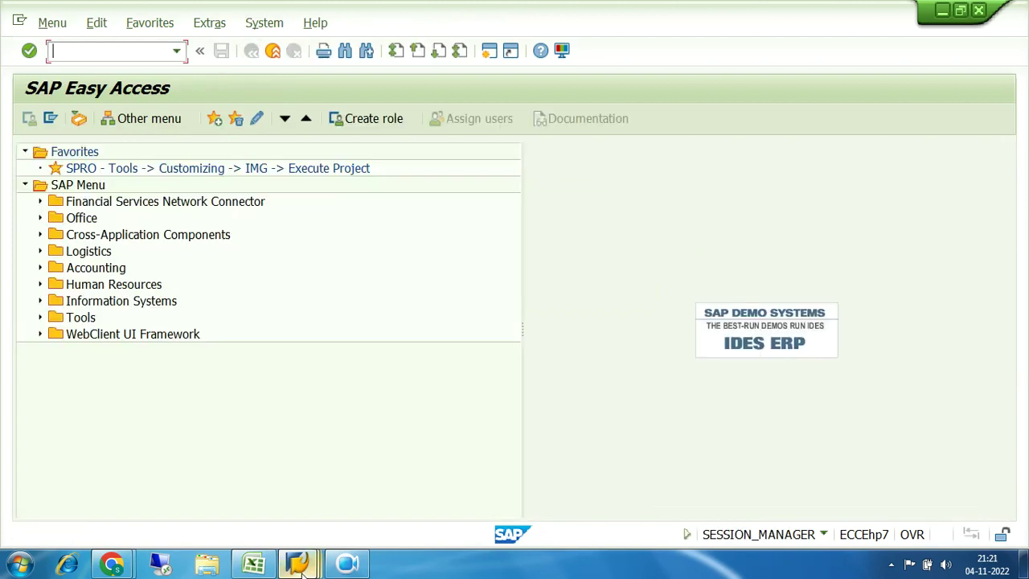
# Step: Return to the unresponsive General Table Display session and close its window
pyautogui.moveTo(295, 563)
pyautogui.click(471, 505)
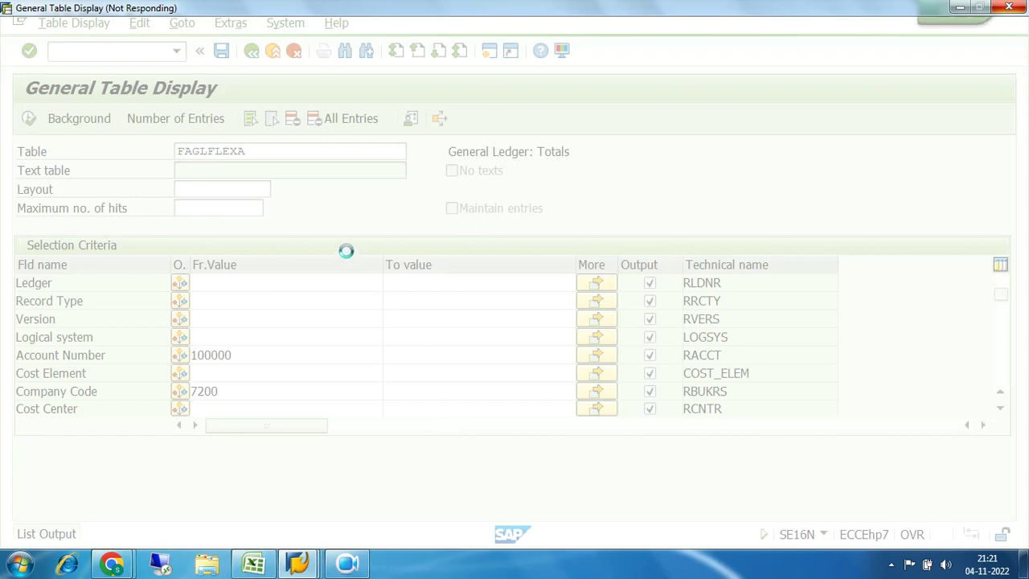
pyautogui.click(1007, 10)
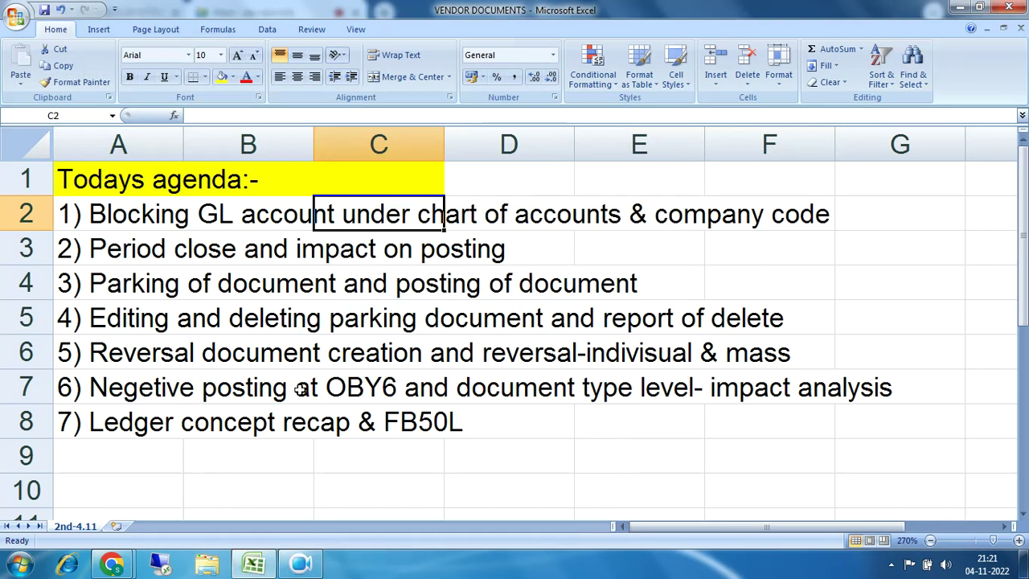
# Step: Review the agenda items on blocking GL accounts and on period close and its impact on posting in the Excel worksheet
pyautogui.moveTo(118, 221); pyautogui.dragTo(813, 217)
pyautogui.moveTo(81, 248); pyautogui.dragTo(498, 248)
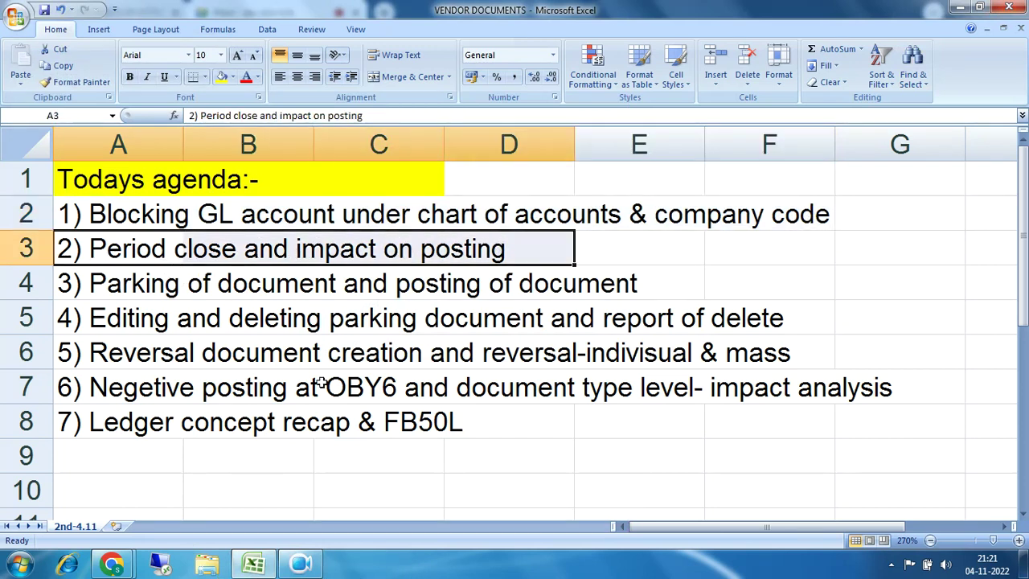
# Step: Minimize Excel and the browser, launch SAP Logon and open the ECC FUNCTIONAL connection
pyautogui.click(962, 8)
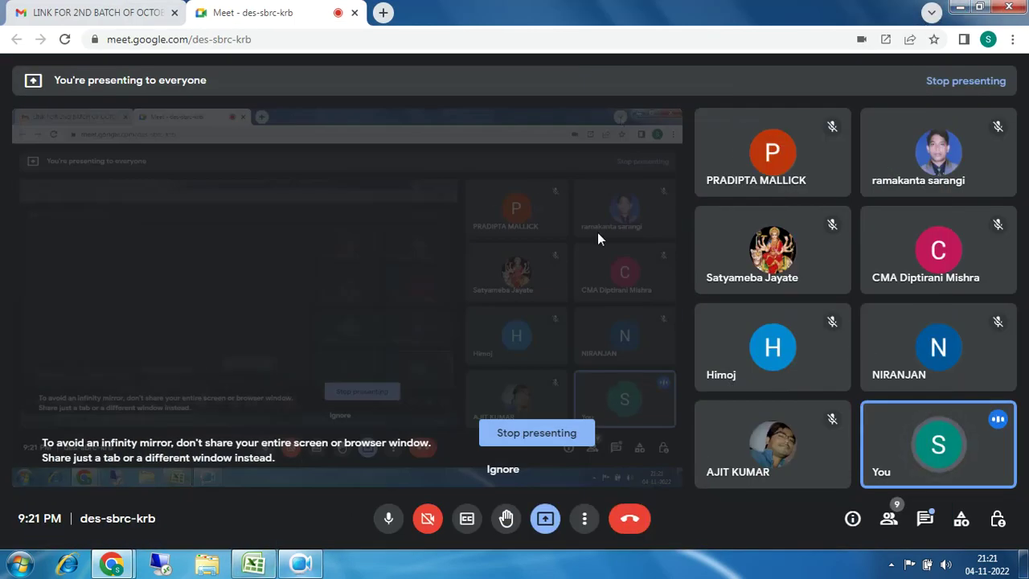
pyautogui.click(959, 7)
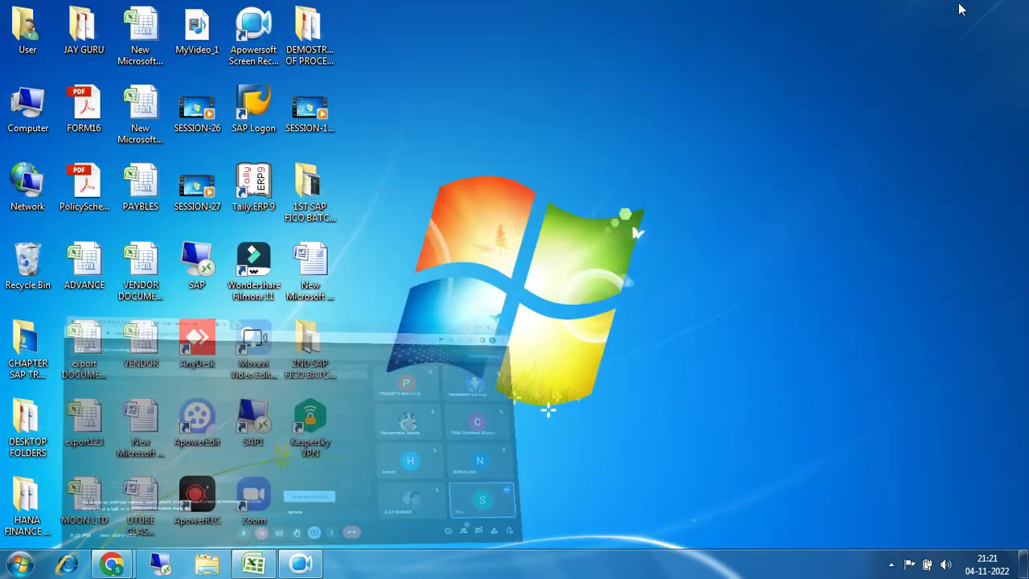
pyautogui.doubleClick(253, 115)
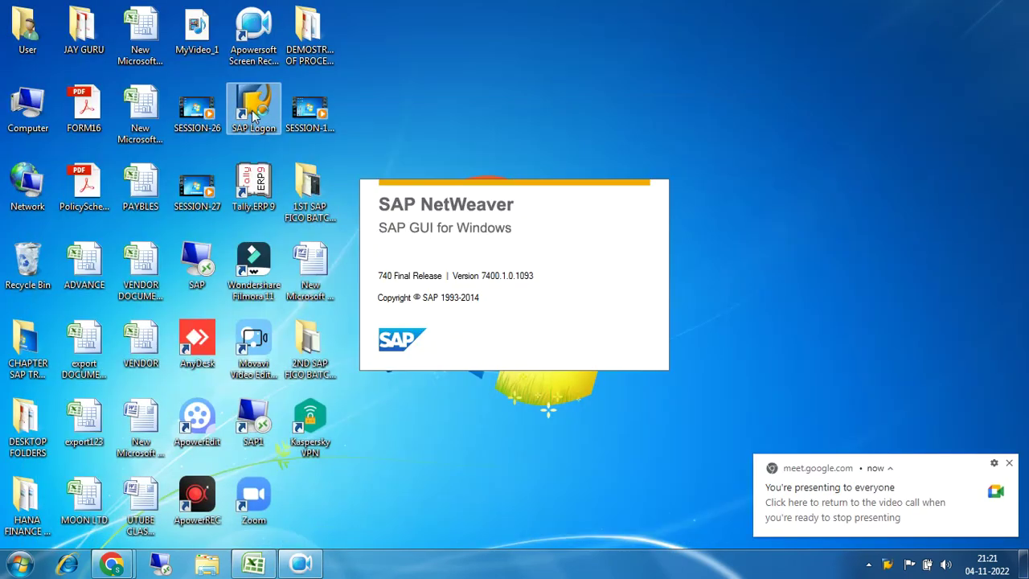
pyautogui.click(1010, 465)
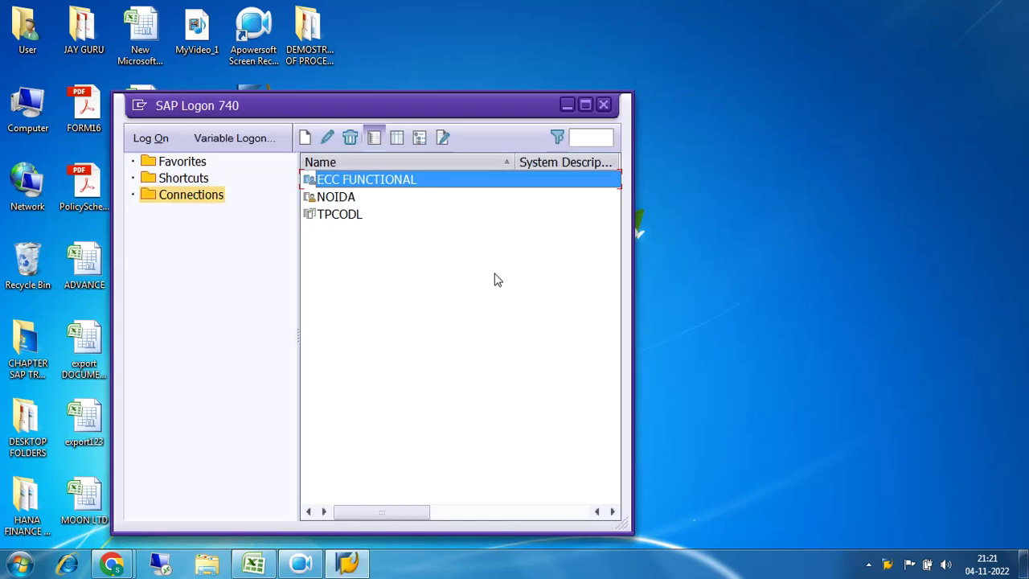
pyautogui.doubleClick(359, 179)
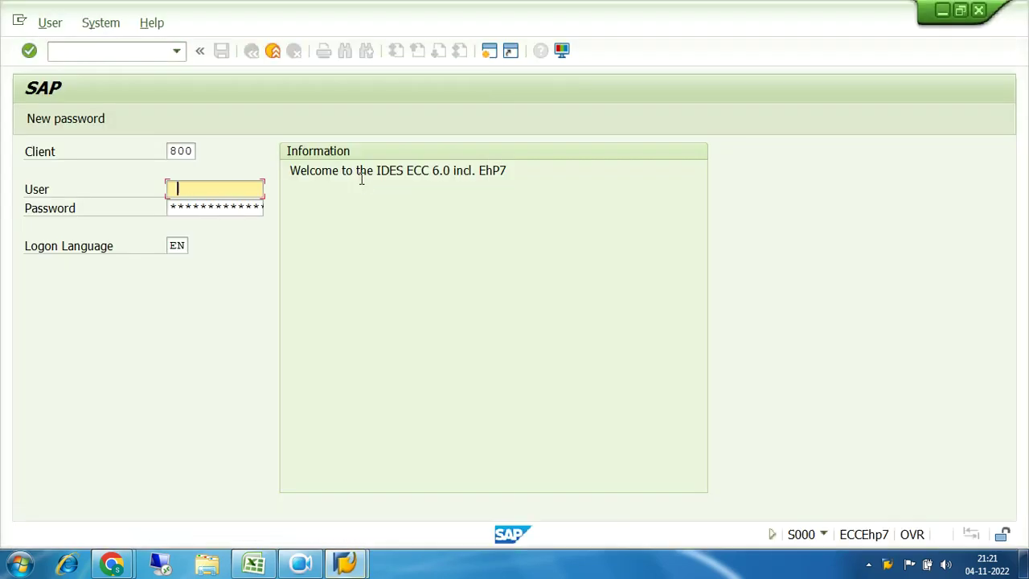
# Step: Try to log on to client 800 with the user ID and account password, and dismiss the system message
pyautogui.press('space')
pyautogui.click(238, 206)
pyautogui.click(239, 207)
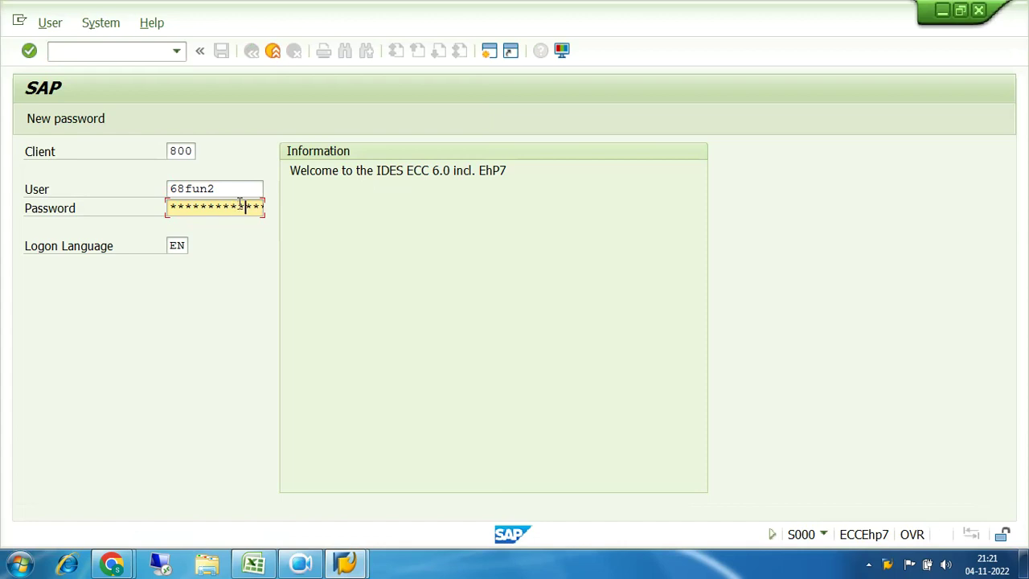
pyautogui.press('Return')
pyautogui.click(95, 423)
pyautogui.click(675, 533)
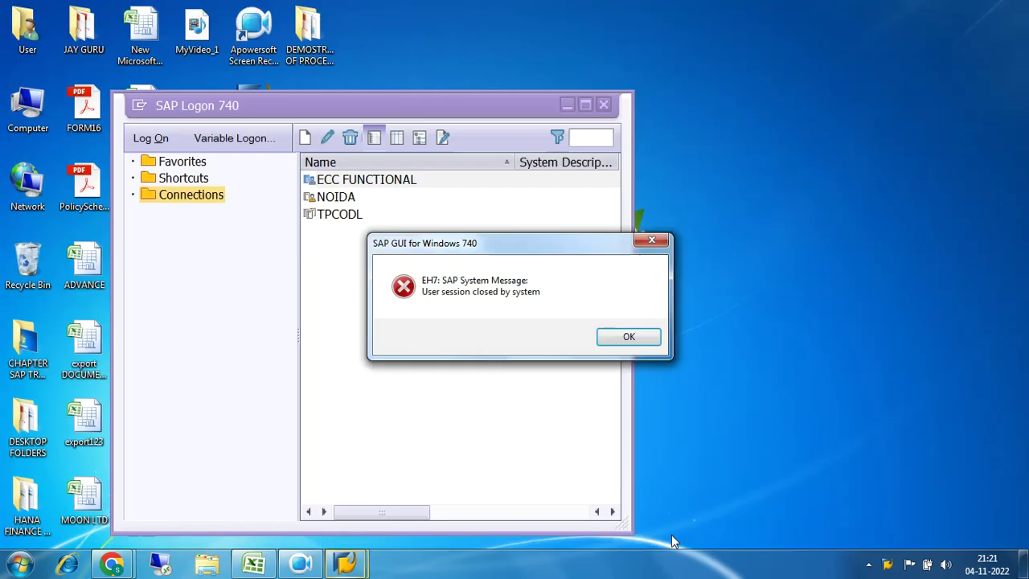
pyautogui.click(629, 338)
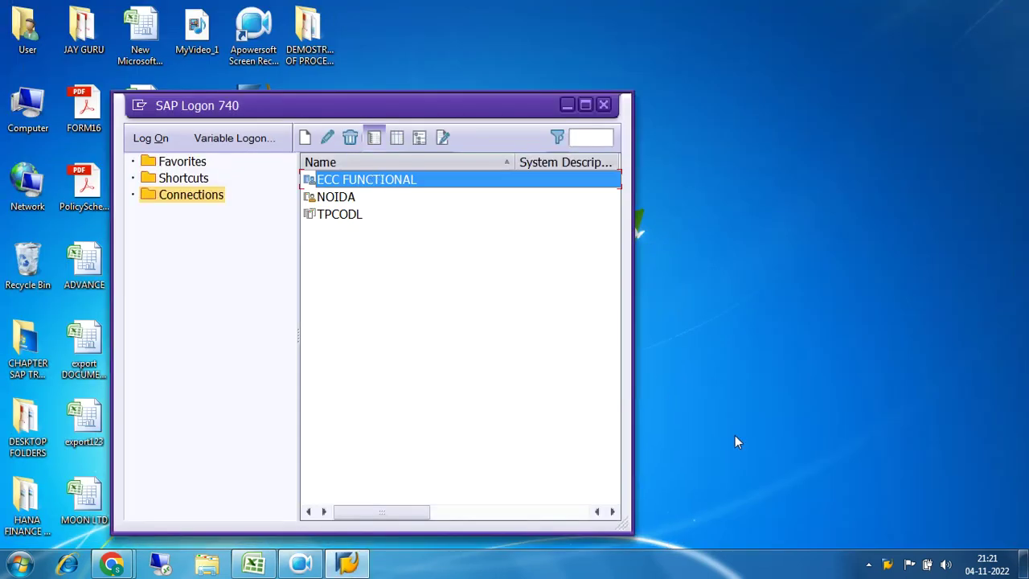
# Step: Reopen the ECC FUNCTIONAL connection and log on to client 800 with the user ID and account password
pyautogui.press('Return')
pyautogui.click(891, 564)
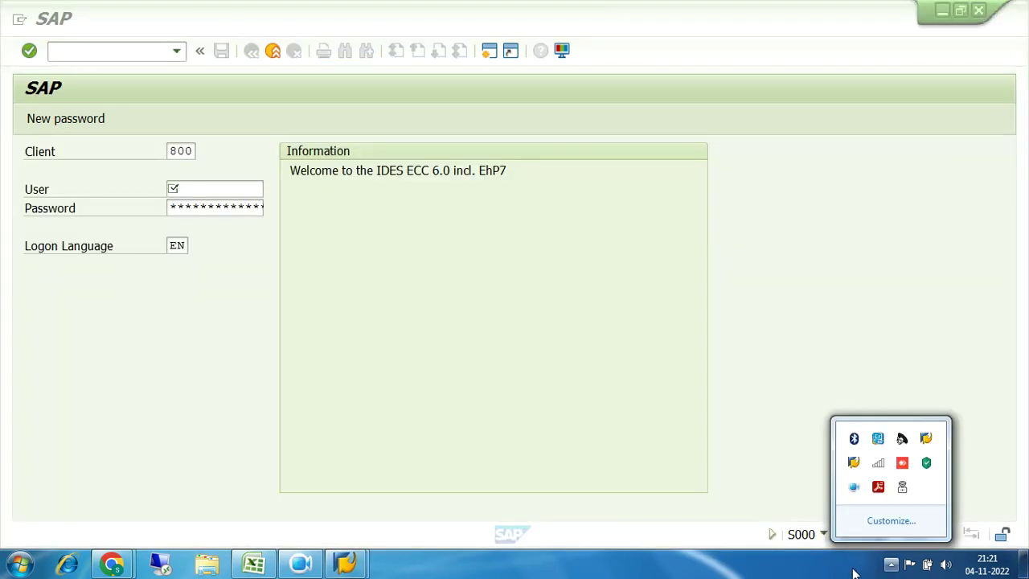
pyautogui.click(207, 188)
pyautogui.click(203, 205)
pyautogui.click(205, 209)
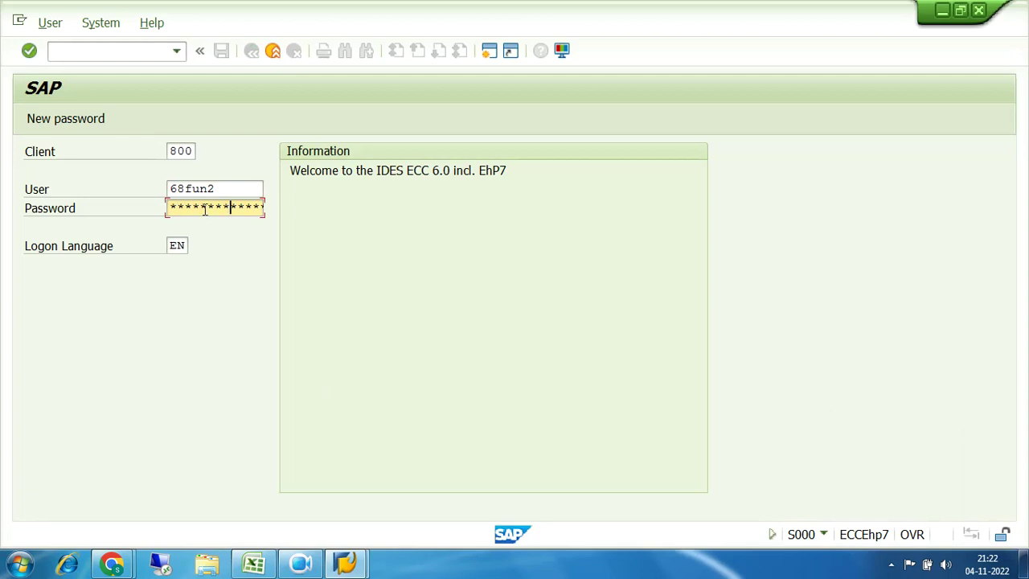
pyautogui.press('Return')
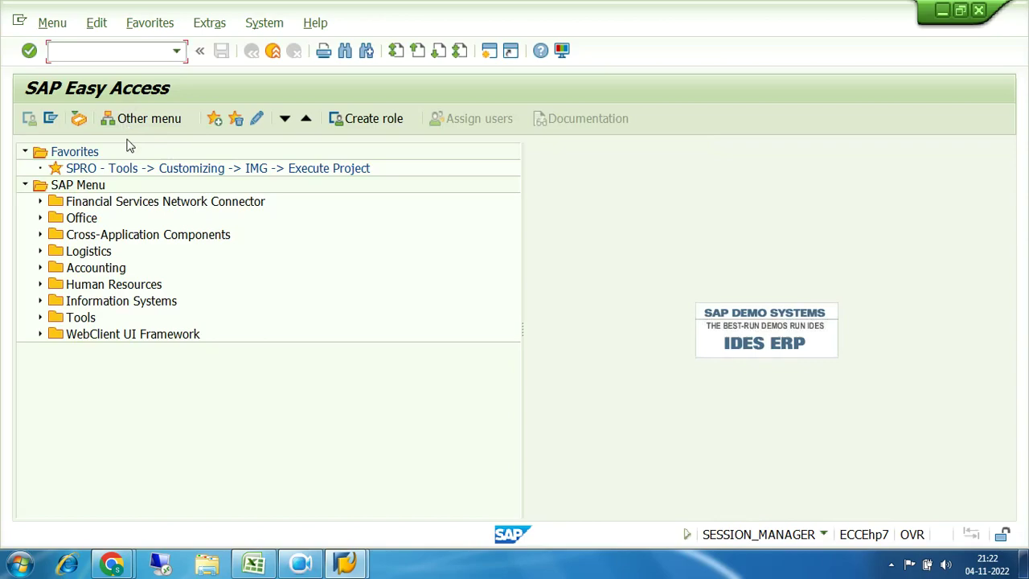
# Step: Check the period close agenda item in the Excel worksheet and return to the SAP Easy Access session
pyautogui.click(241, 572)
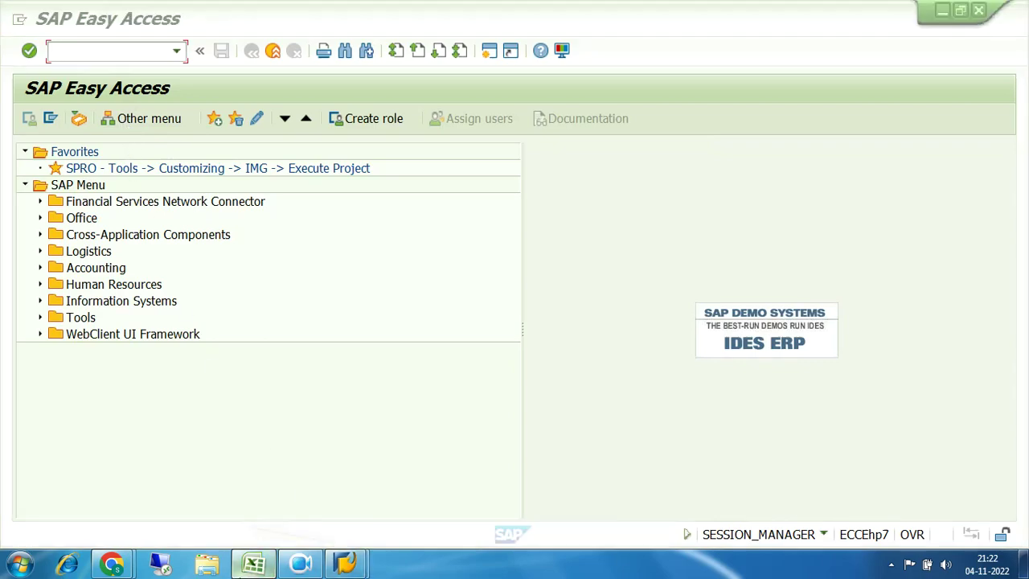
pyautogui.moveTo(126, 250); pyautogui.dragTo(553, 245)
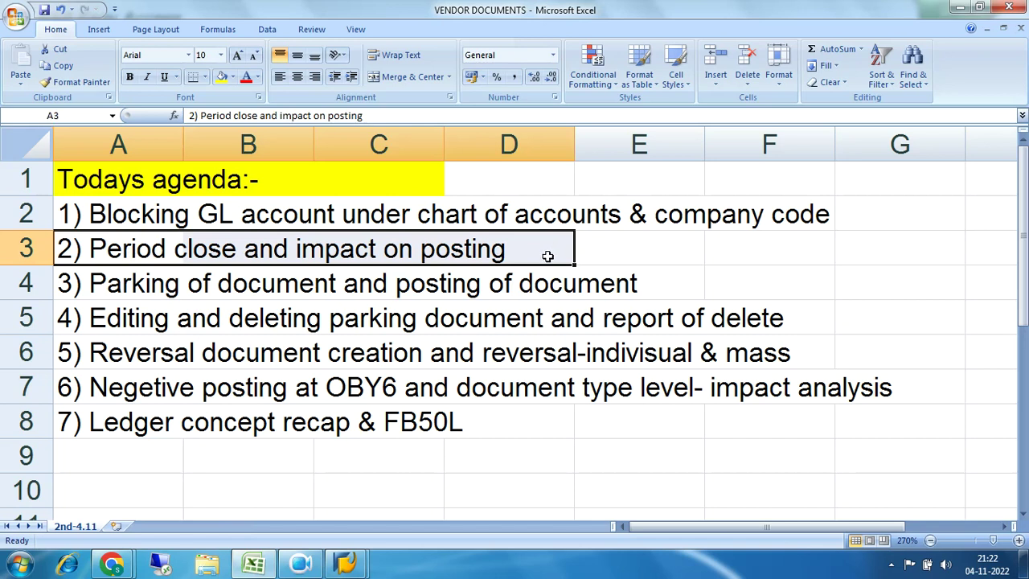
pyautogui.click(346, 564)
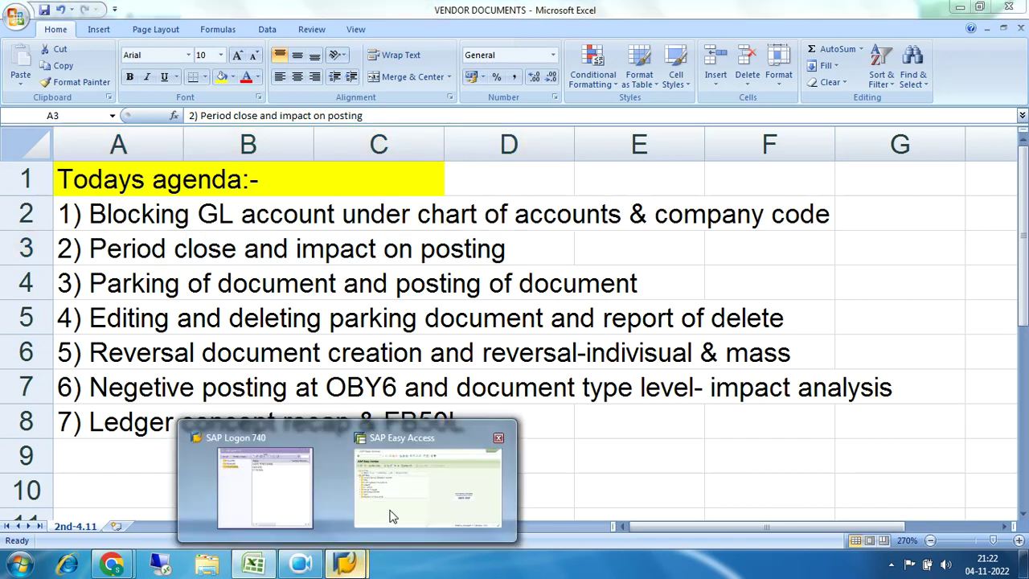
pyautogui.click(393, 515)
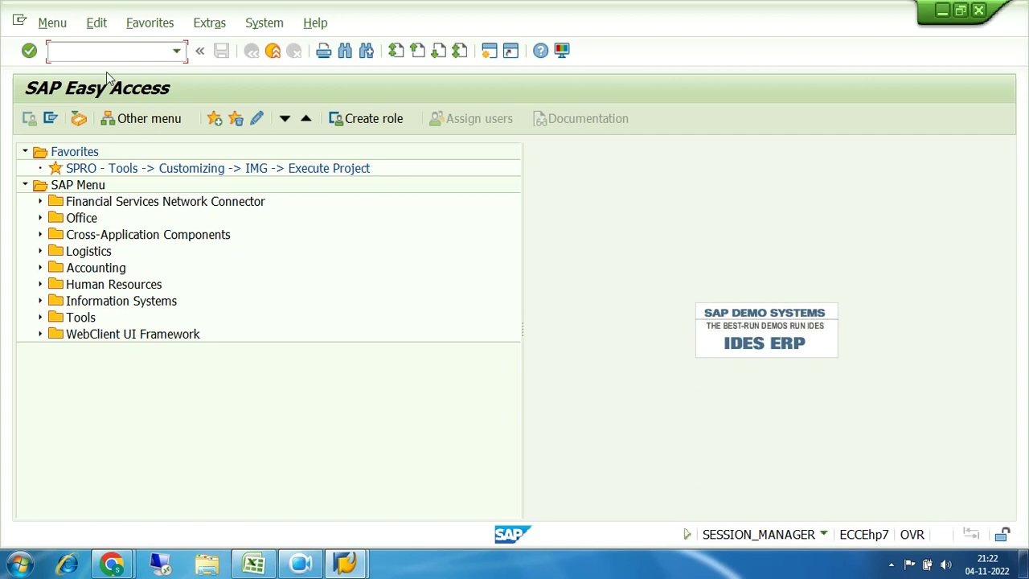
# Step: Run transaction OB52 and position the posting periods list on posting period variant 7200
pyautogui.write('ob52')
pyautogui.press('Return')
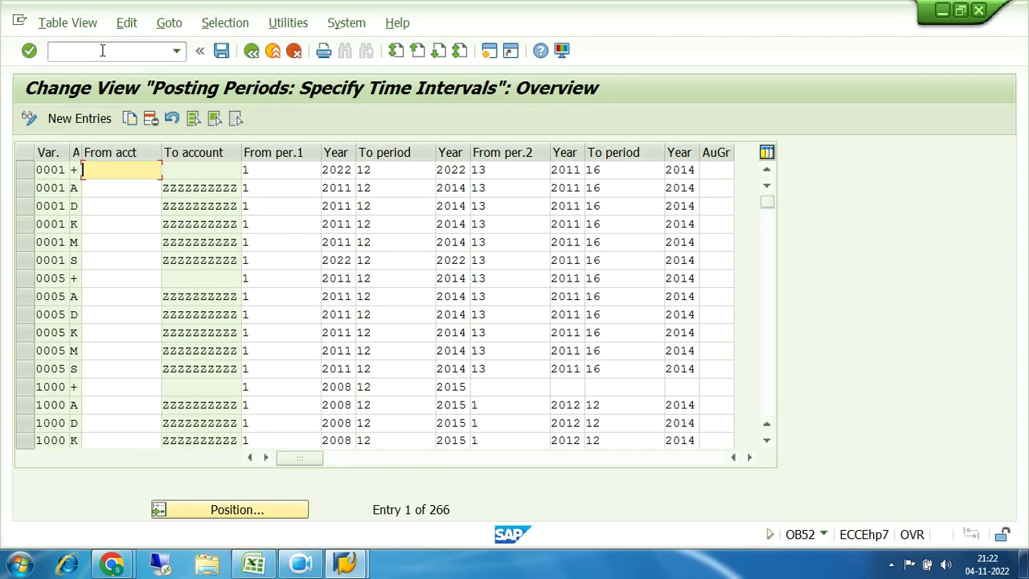
pyautogui.click(237, 510)
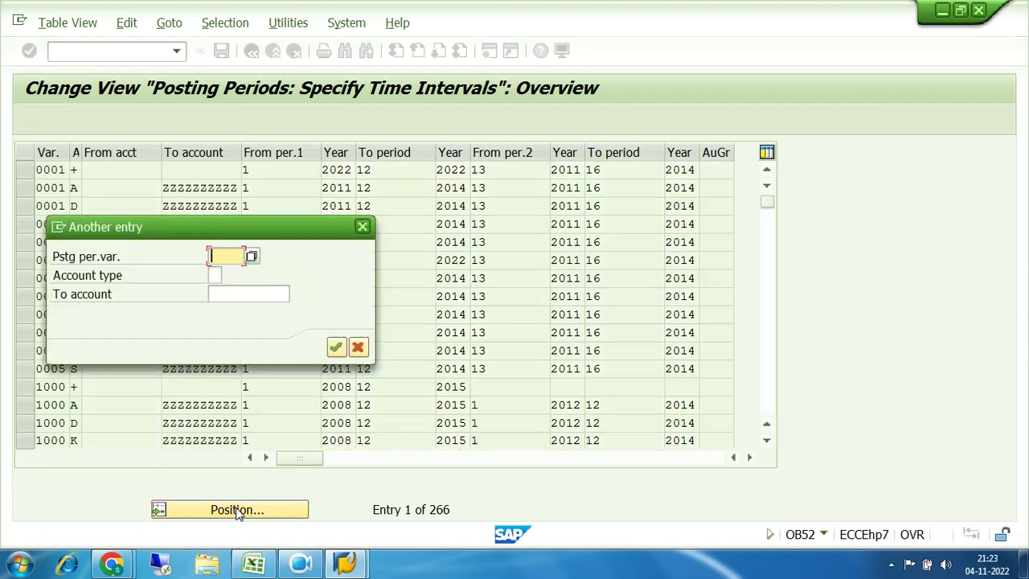
pyautogui.write('7200')
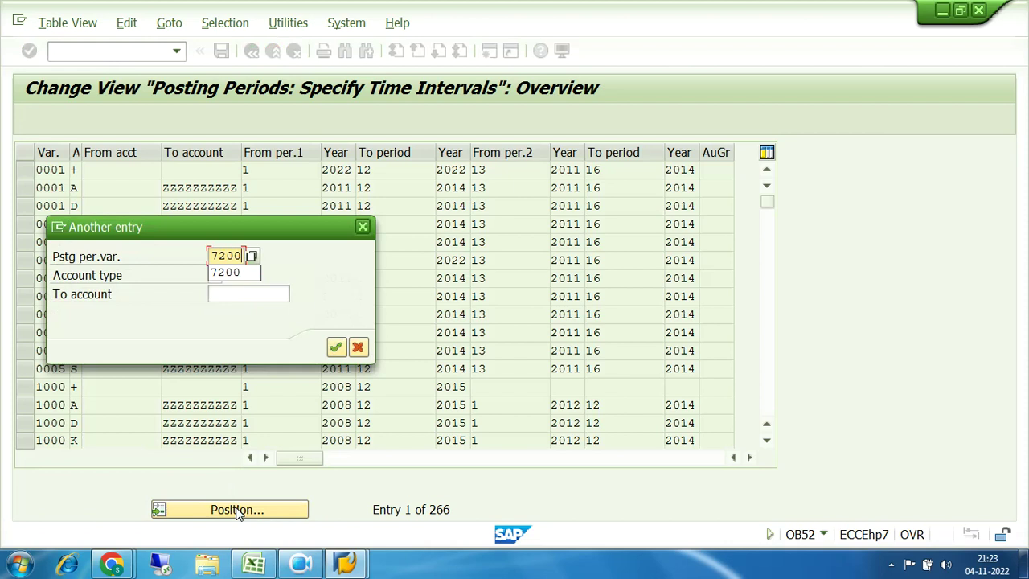
pyautogui.press('Return')
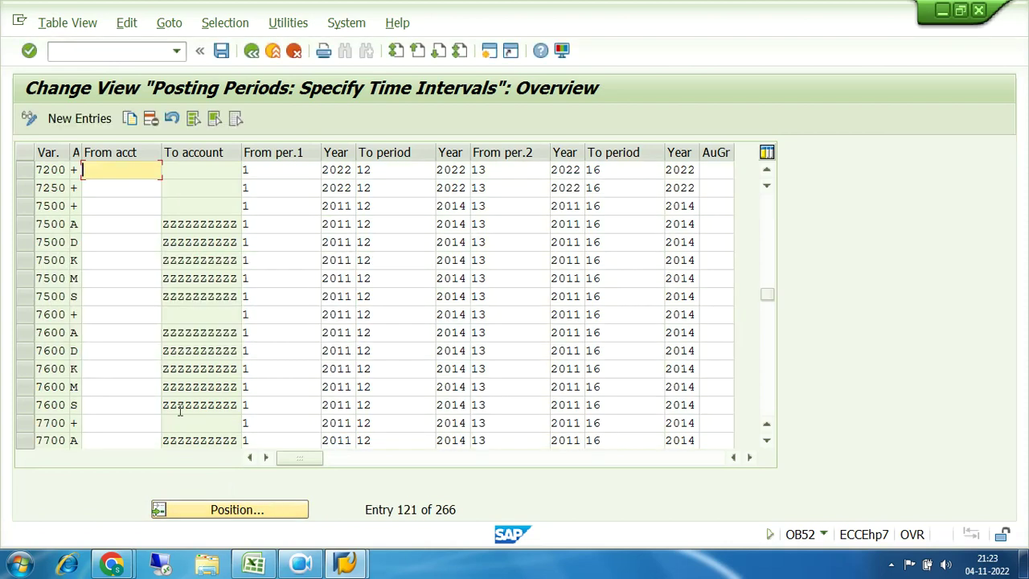
# Step: Examine the first interval's starting year and To period in the row for variant 7200
pyautogui.click(24, 170)
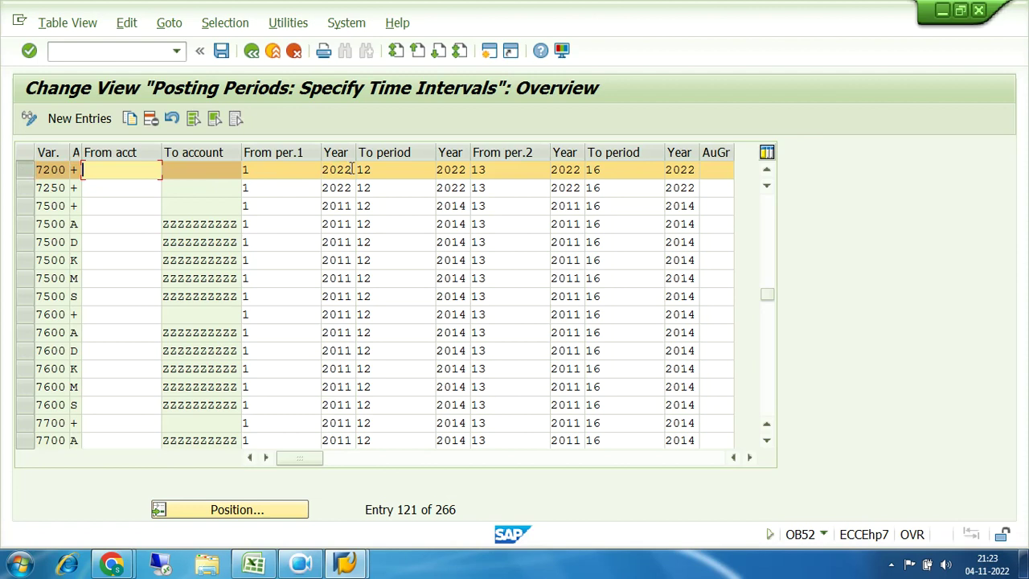
pyautogui.moveTo(352, 169); pyautogui.dragTo(316, 172)
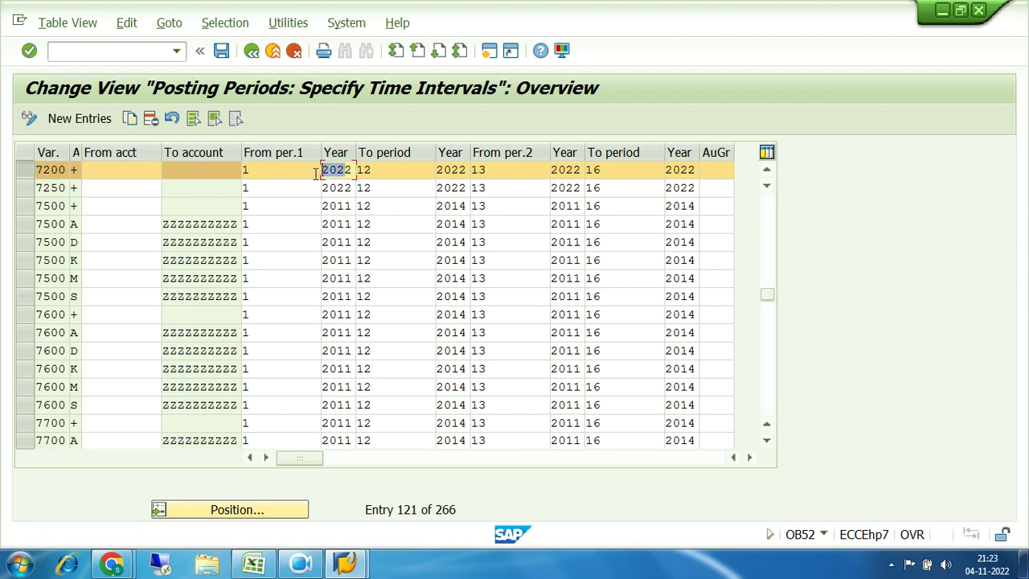
pyautogui.click(386, 170)
pyautogui.moveTo(387, 170); pyautogui.dragTo(357, 171)
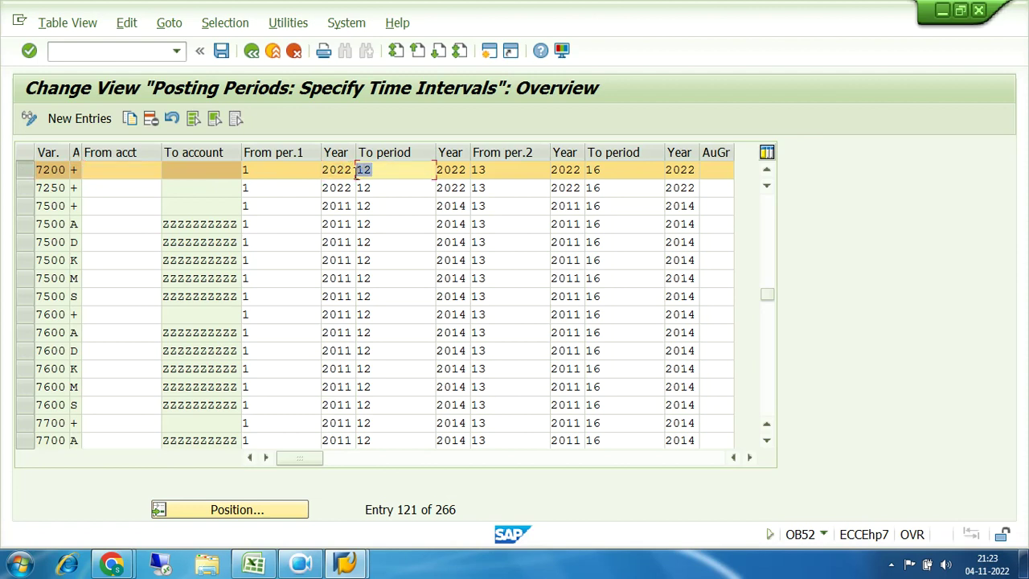
pyautogui.click(33, 171)
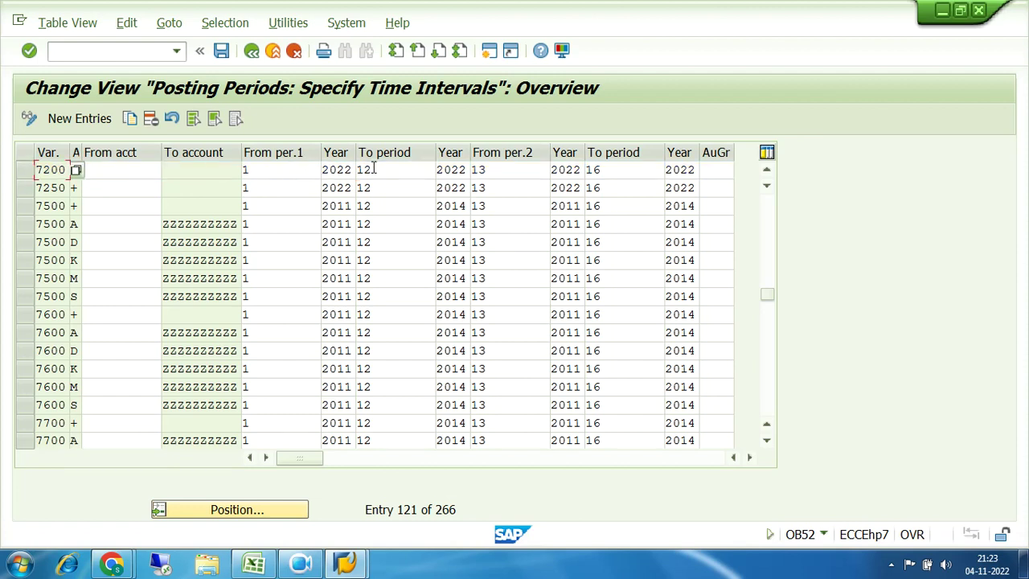
# Step: Set the first posting interval of variant 7200 to run from period 8 to period 8
pyautogui.click(250, 169)
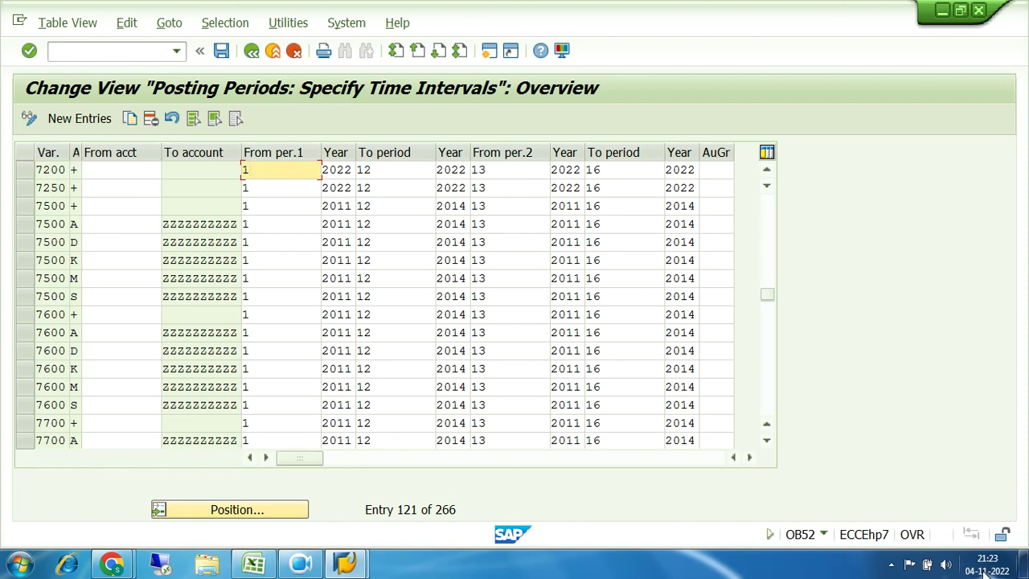
pyautogui.moveTo(984, 571)
pyautogui.press('BackSpace')
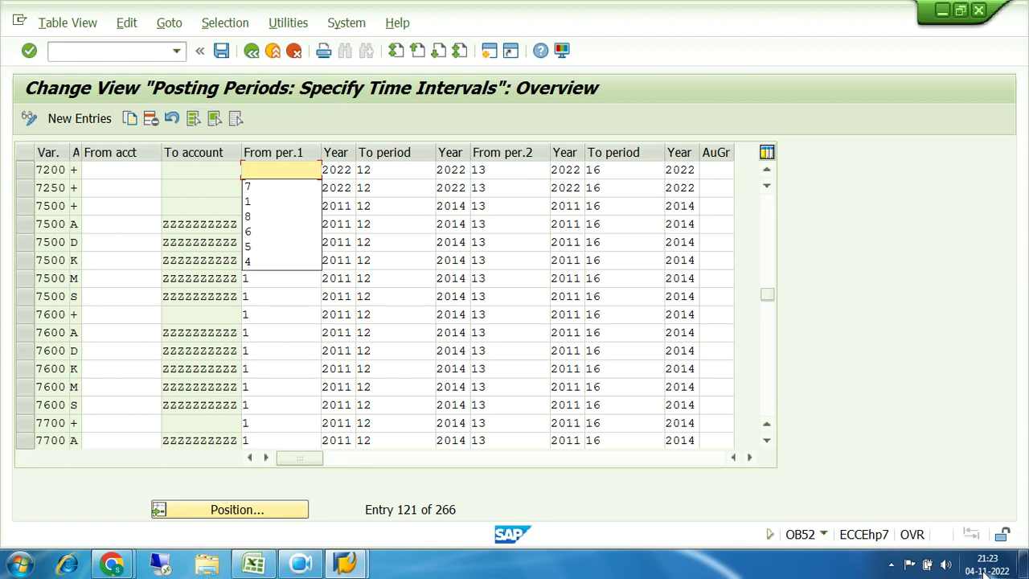
pyautogui.write('8')
pyautogui.press('Tab')
pyautogui.press('Tab')
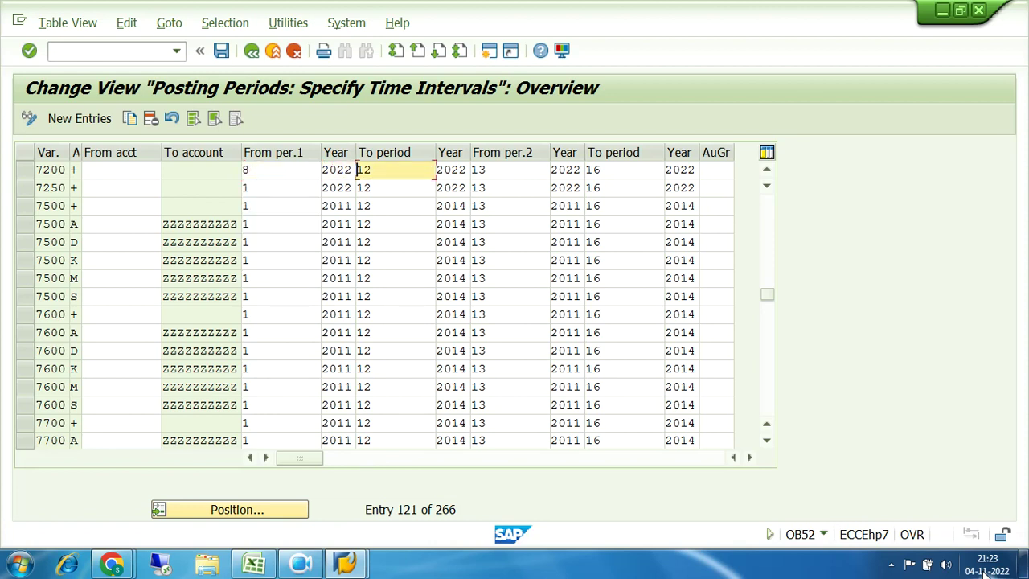
pyautogui.write('12')
pyautogui.press('BackSpace')
pyautogui.press('BackSpace')
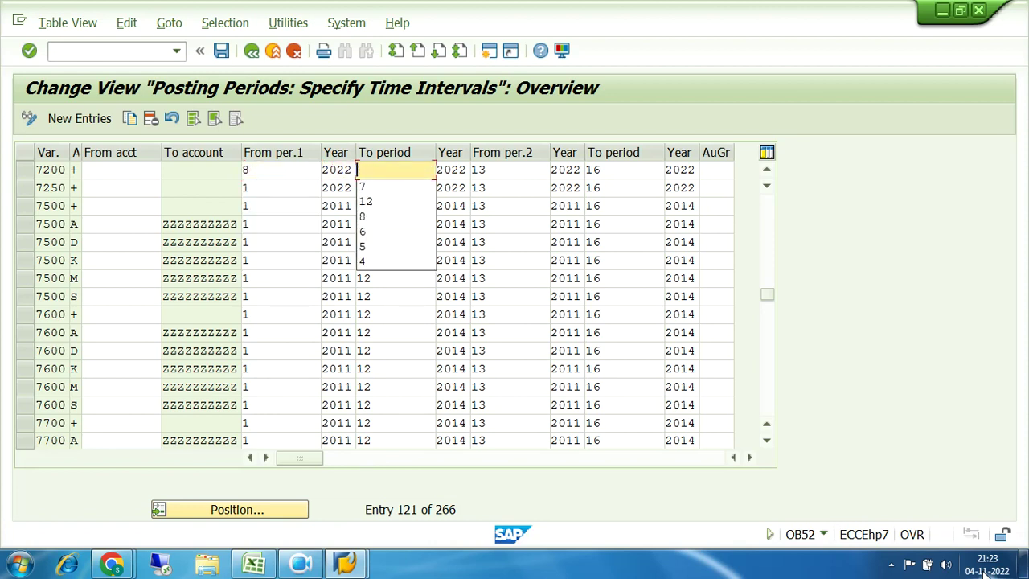
pyautogui.write('8')
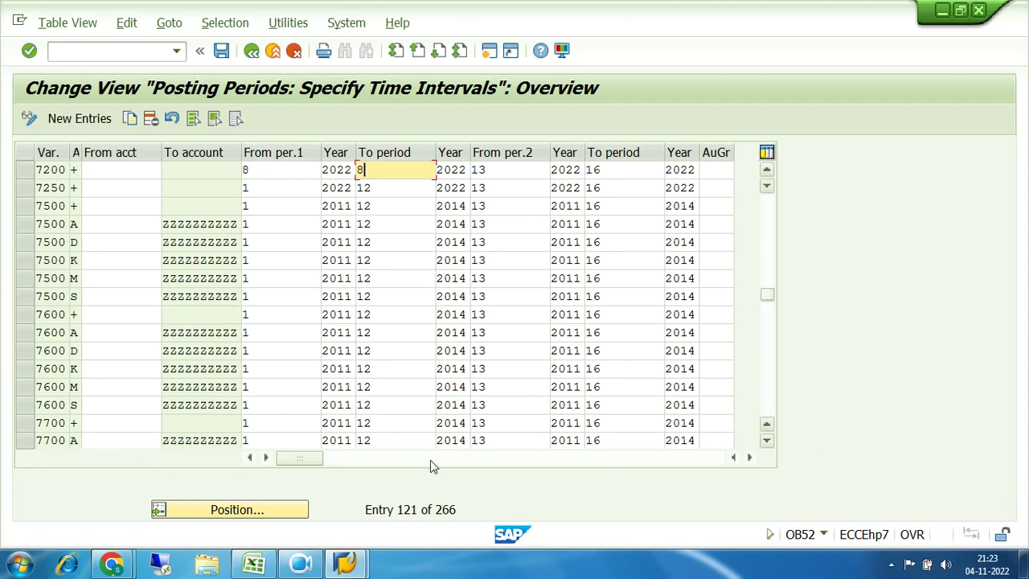
# Step: Clear the From per.2 value and its To period in the variant 7200 row
pyautogui.click(496, 170)
pyautogui.press('BackSpace')
pyautogui.press('BackSpace')
pyautogui.click(613, 168)
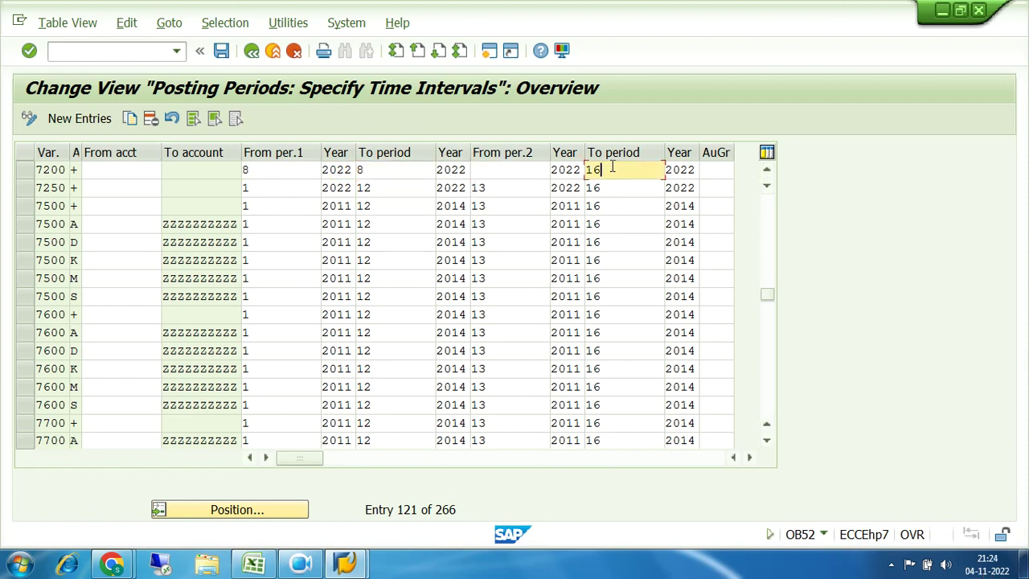
pyautogui.press('BackSpace')
pyautogui.press('BackSpace')
pyautogui.click(603, 114)
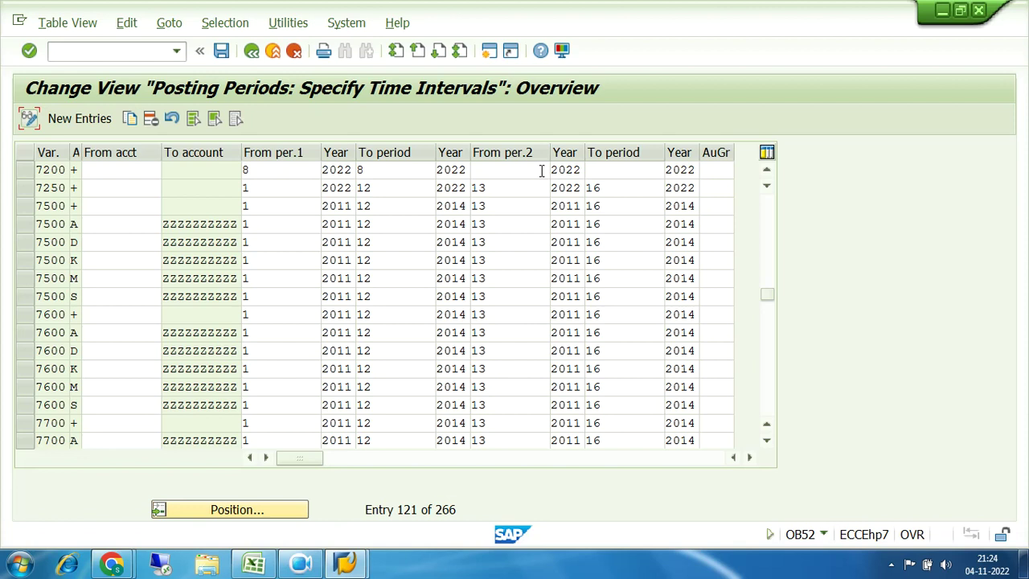
pyautogui.click(299, 170)
pyautogui.click(370, 169)
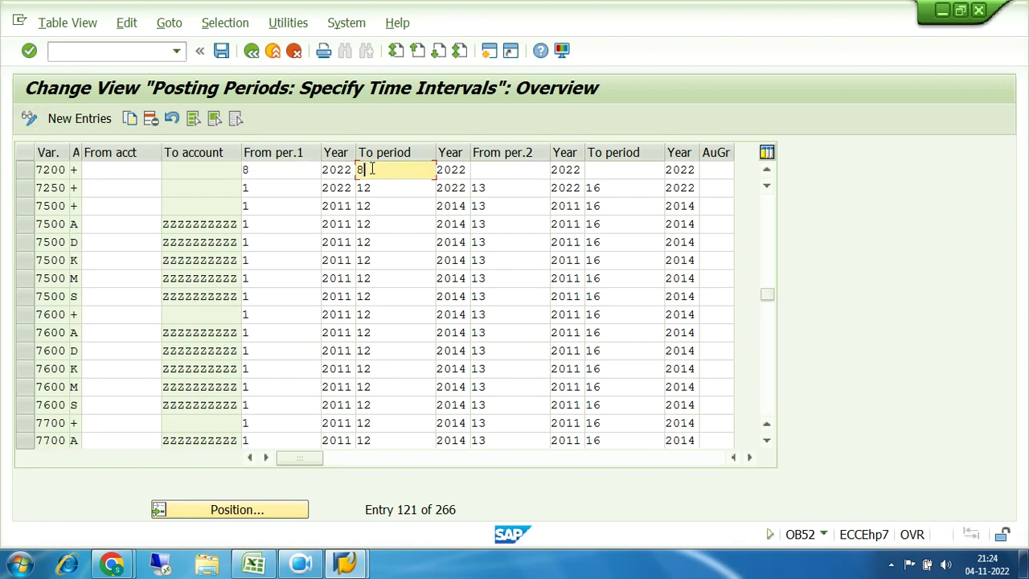
pyautogui.click(310, 170)
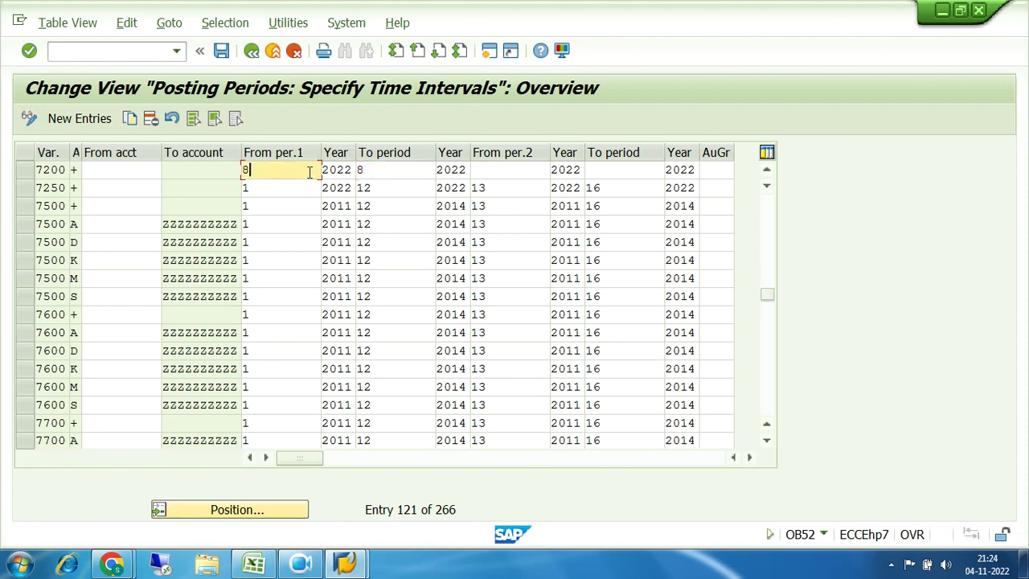
pyautogui.click(384, 169)
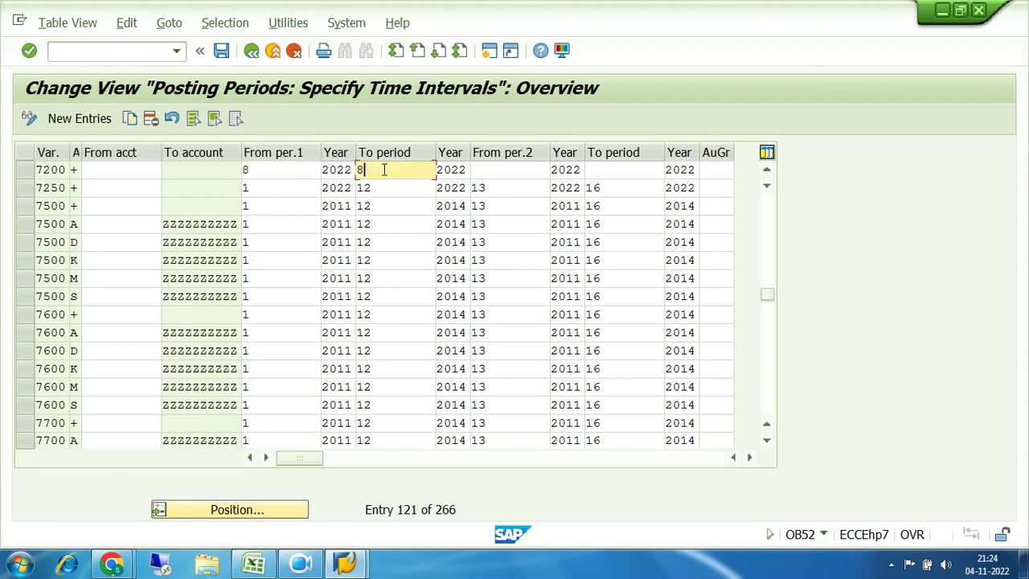
pyautogui.click(274, 170)
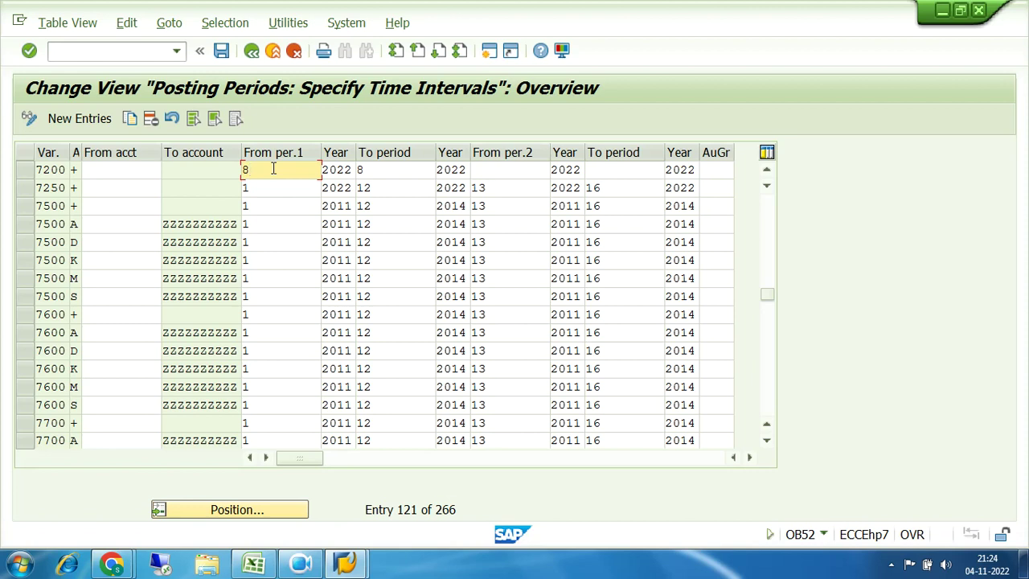
pyautogui.click(365, 170)
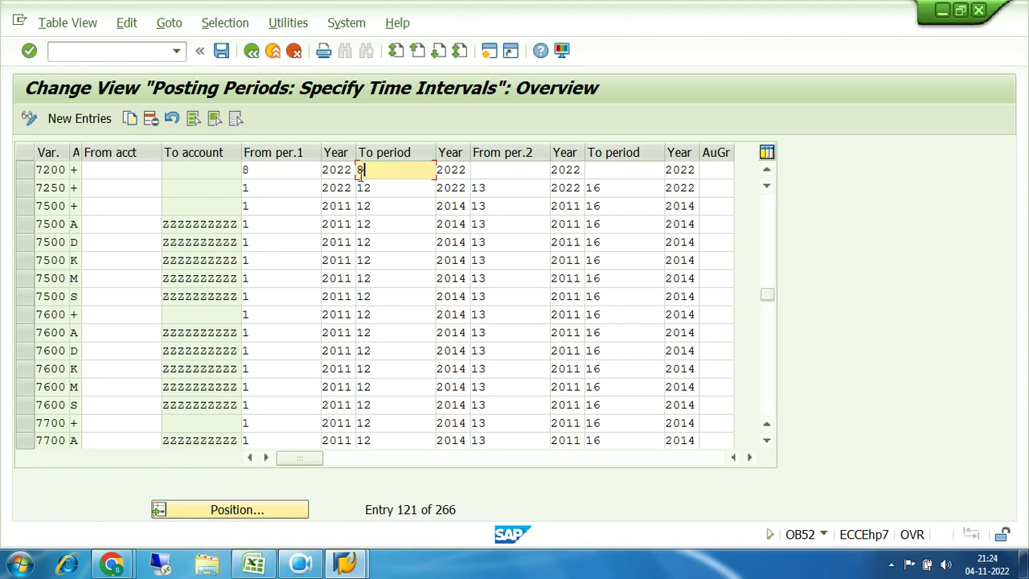
pyautogui.click(280, 170)
# Step: Try to save the variant 7200 entry, filling its From acct with ZZZZZZZZZZ, and discard the unsaved changes
pyautogui.click(224, 51)
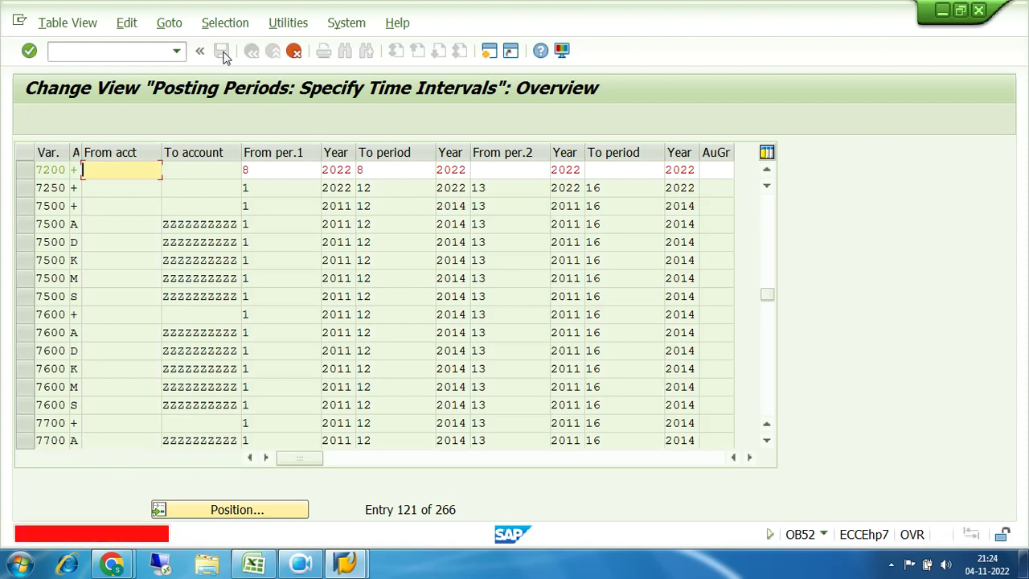
pyautogui.write('zzz')
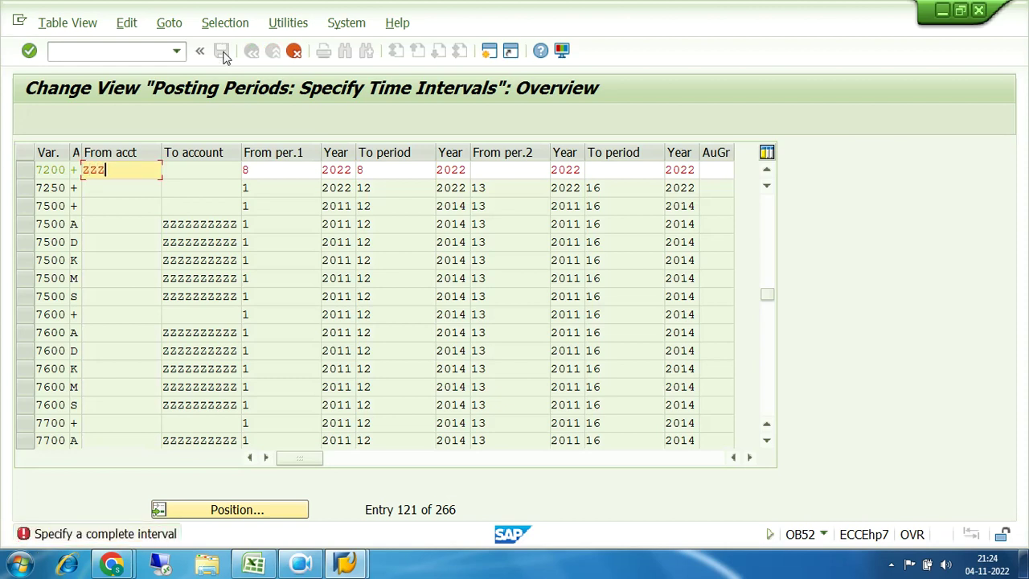
pyautogui.write('zzzzzzz')
pyautogui.press('Return')
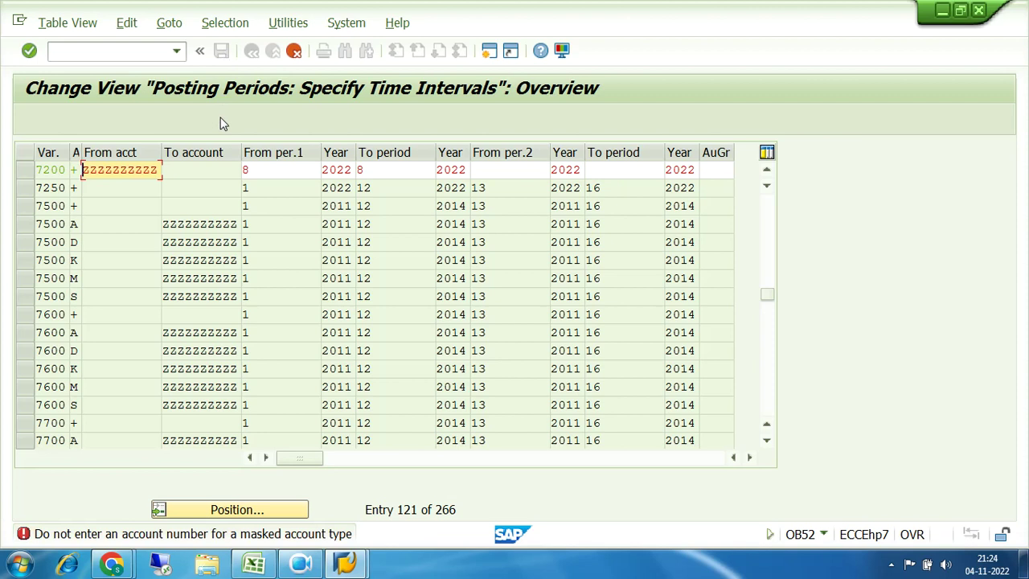
pyautogui.click(294, 51)
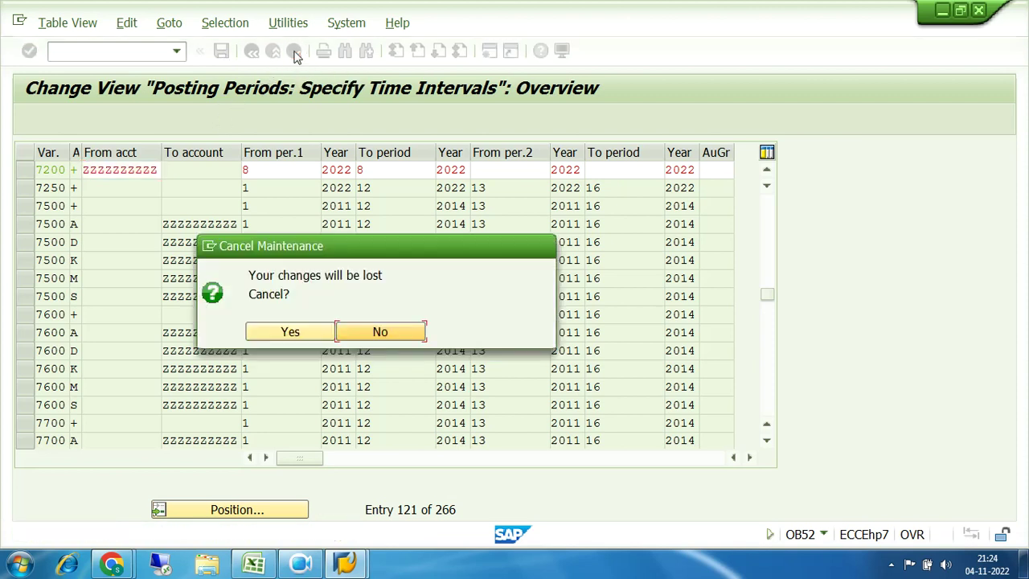
pyautogui.click(290, 331)
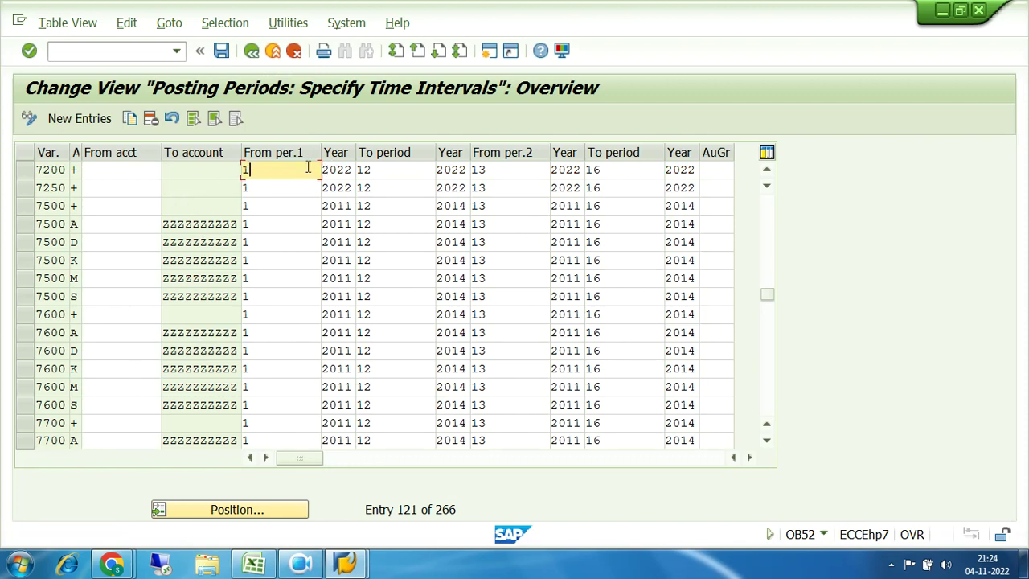
# Step: Set variant 7200's From per.1 and first To period to 8, and save under the FI CUSTOMIZATION OF MAX PRO request
pyautogui.press('BackSpace')
pyautogui.write('8')
pyautogui.press('Tab')
pyautogui.press('Tab')
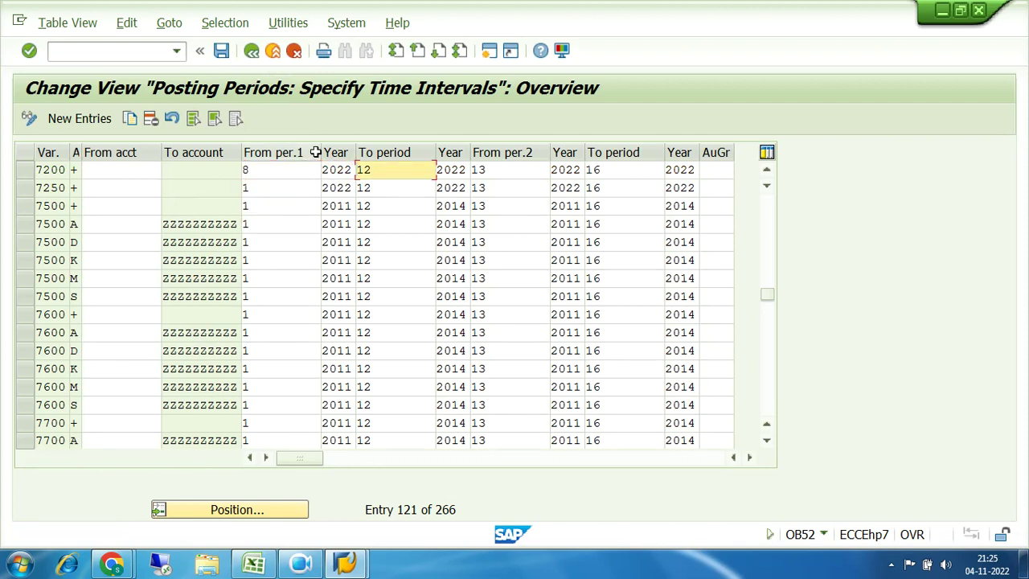
pyautogui.press('Delete')
pyautogui.press('Delete')
pyautogui.write('8')
pyautogui.hotkey('ctrl', 's')
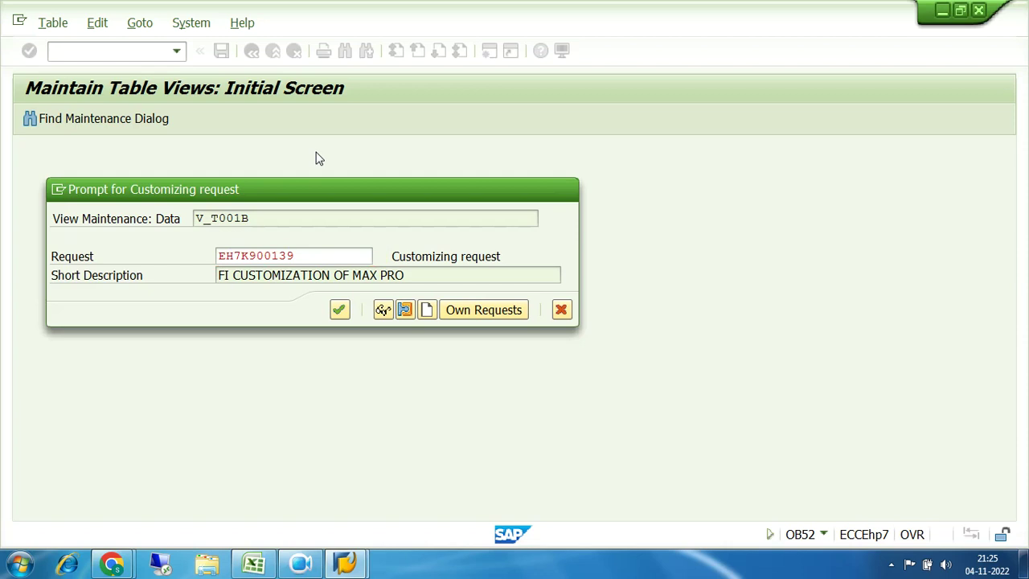
pyautogui.press('Return')
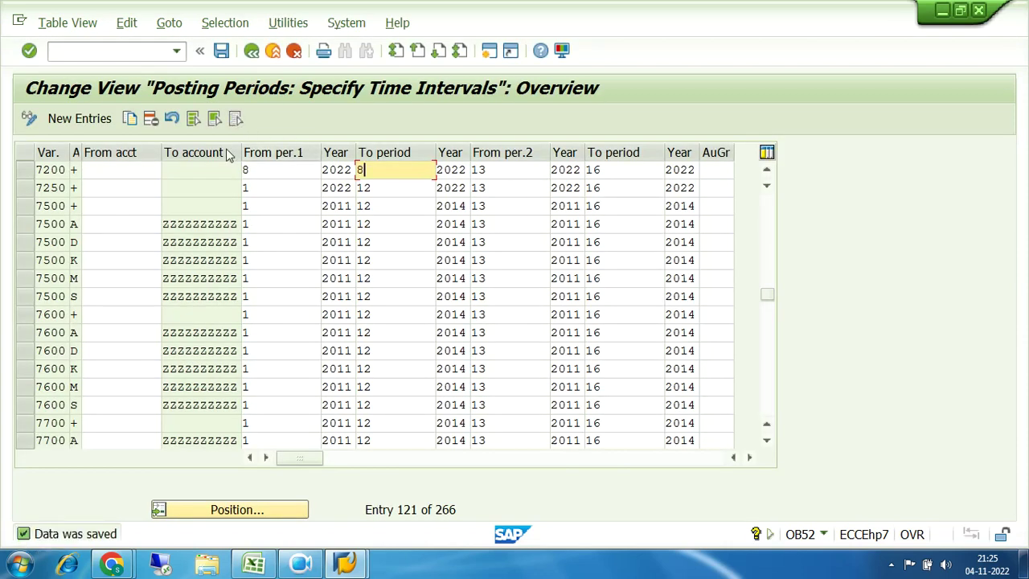
# Step: Open a new session and start FB50 - Enter G/L Account Document from the Financial Accounting General Ledger document entry folder
pyautogui.click(348, 565)
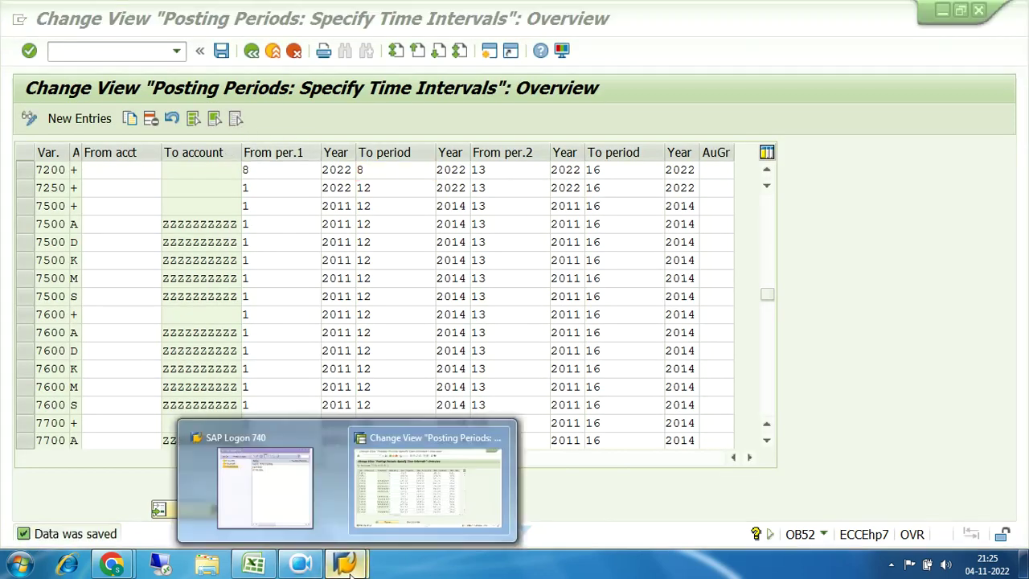
pyautogui.click(617, 114)
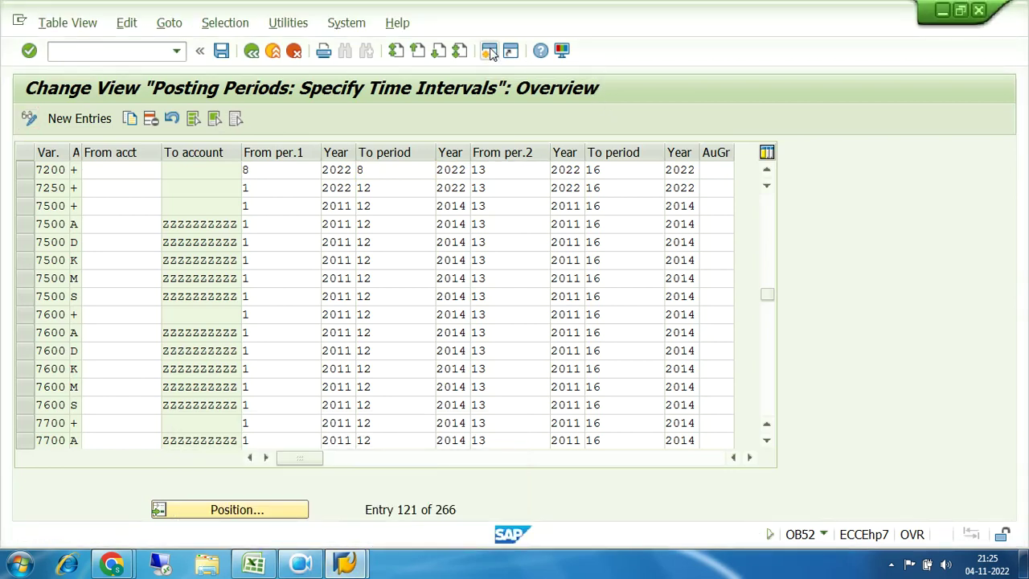
pyautogui.click(490, 50)
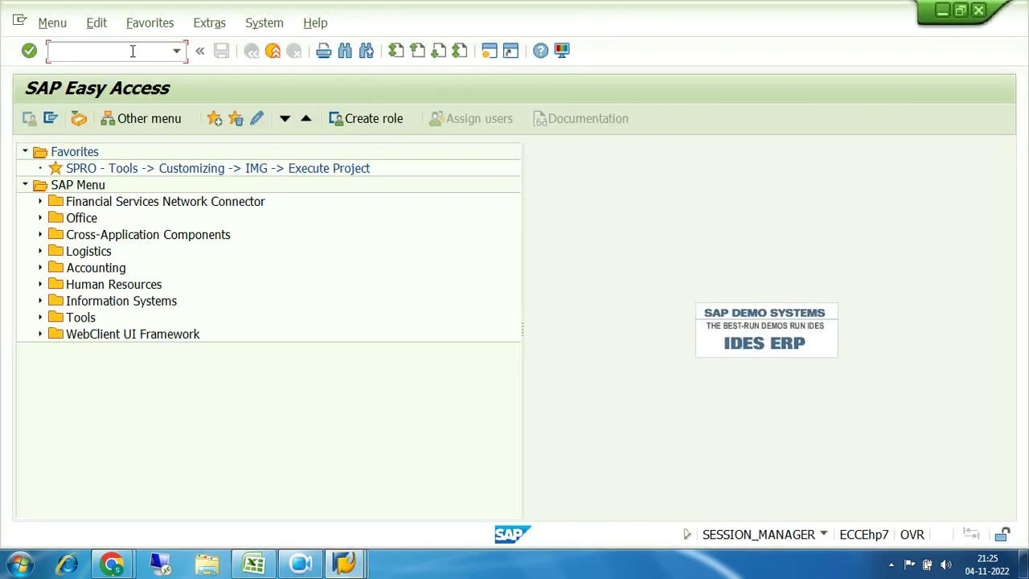
pyautogui.click(40, 268)
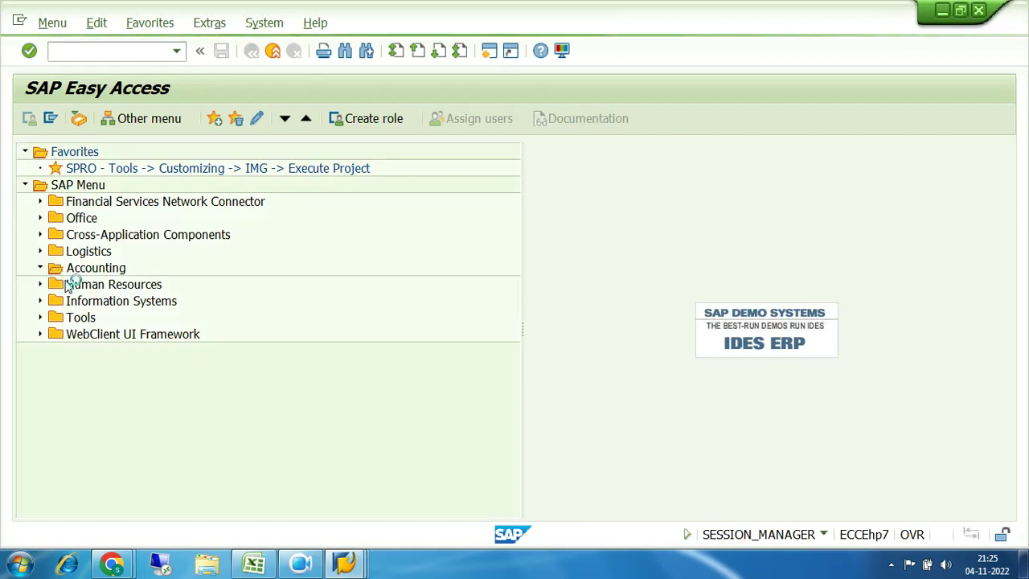
pyautogui.click(56, 285)
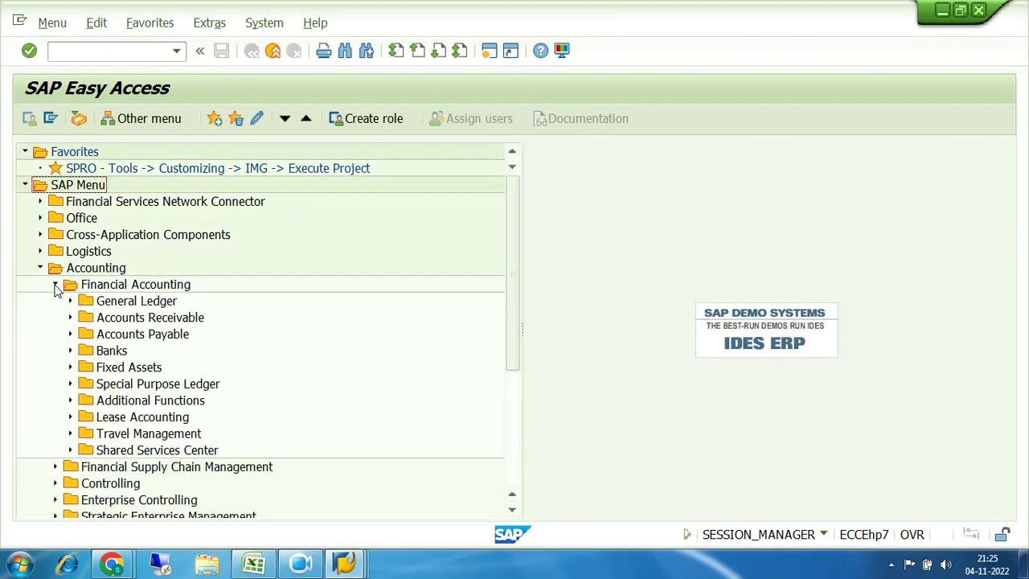
pyautogui.click(70, 301)
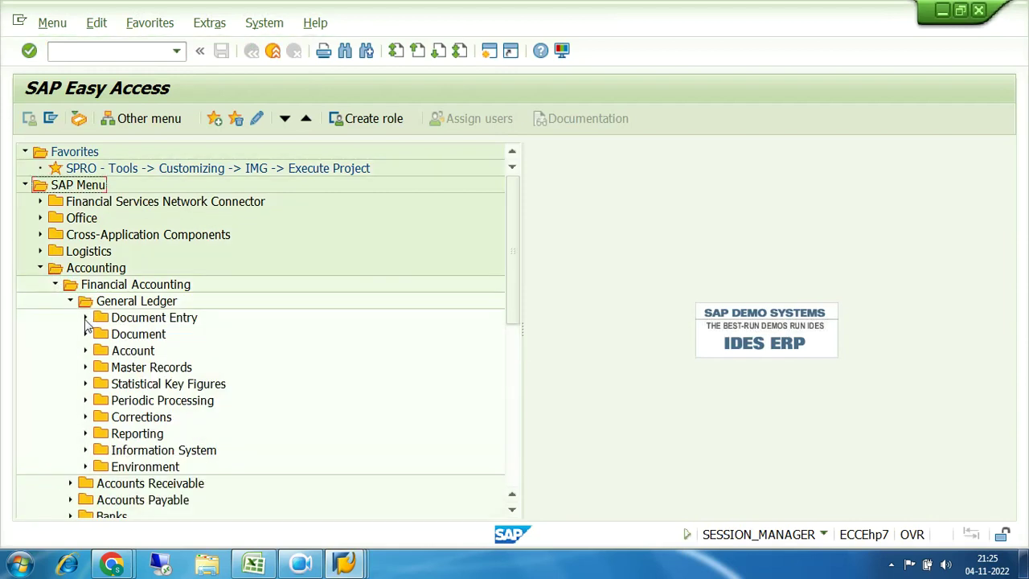
pyautogui.click(86, 319)
pyautogui.click(169, 306)
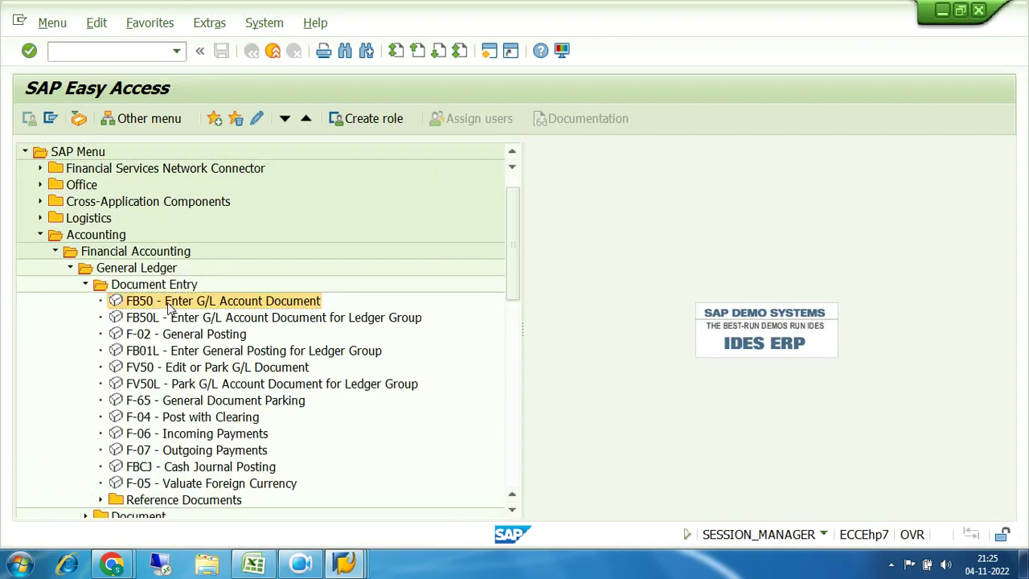
pyautogui.doubleClick(168, 304)
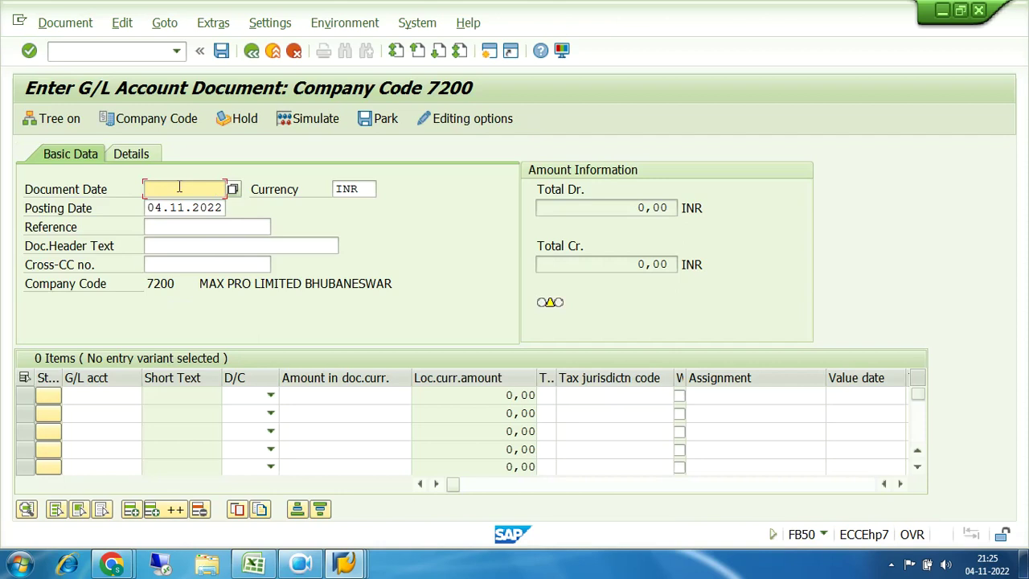
# Step: Enter document date 01.10.2022 and posting date 10.10.2022 for the G/L document and validate them
pyautogui.write('01.')
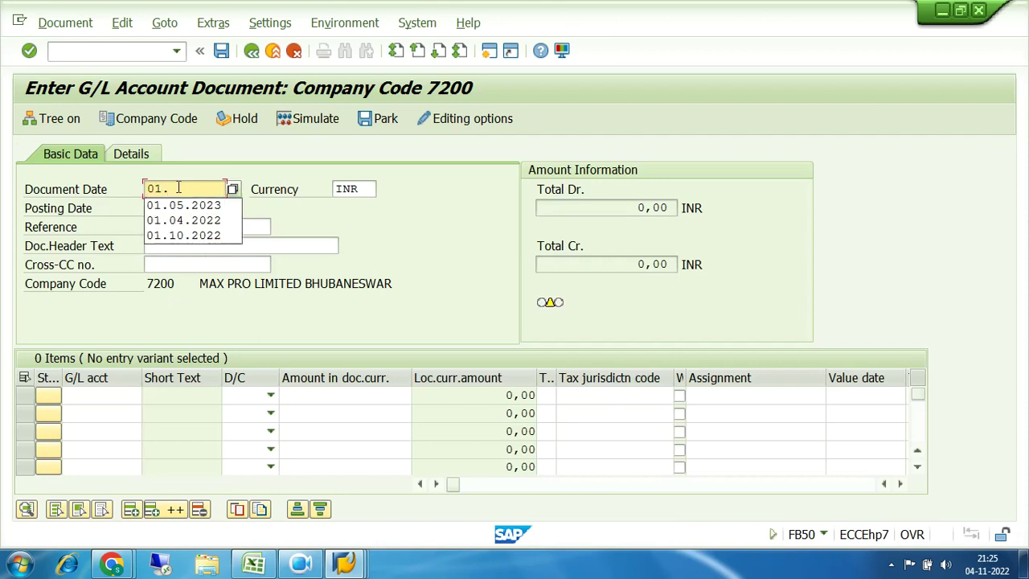
pyautogui.write('1')
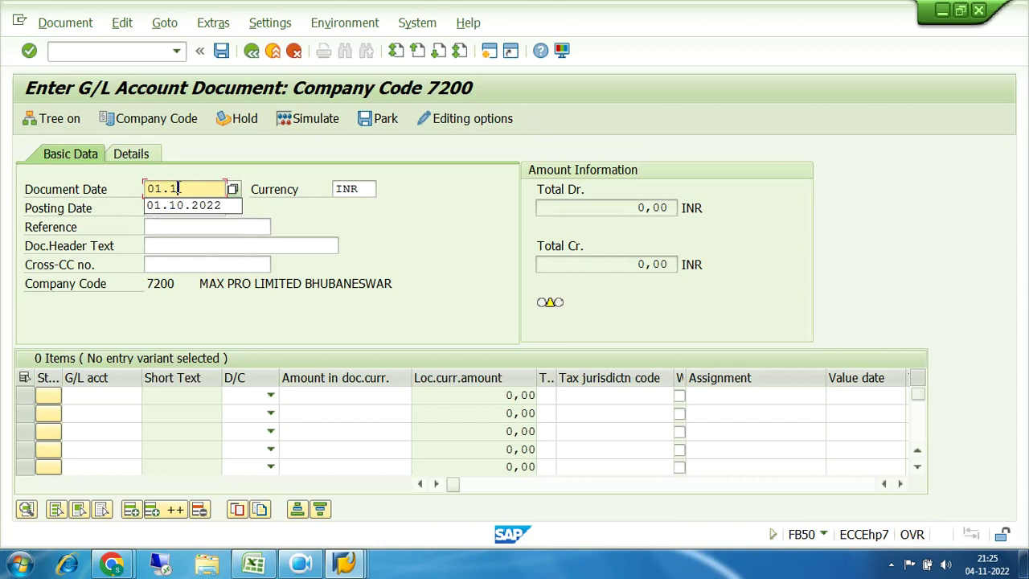
pyautogui.write('0.2022')
pyautogui.press('Tab')
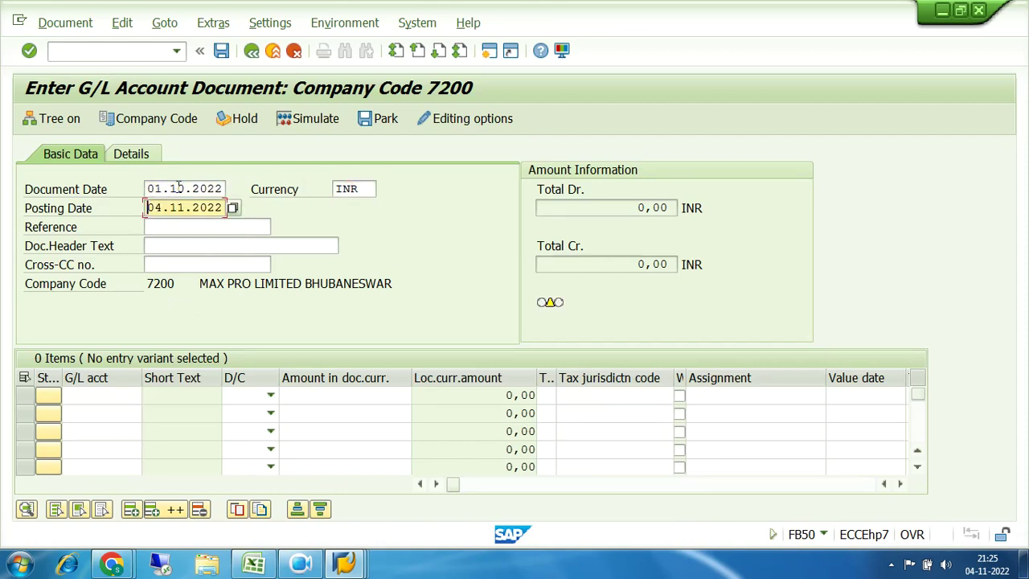
pyautogui.write('10.10')
pyautogui.press('Return')
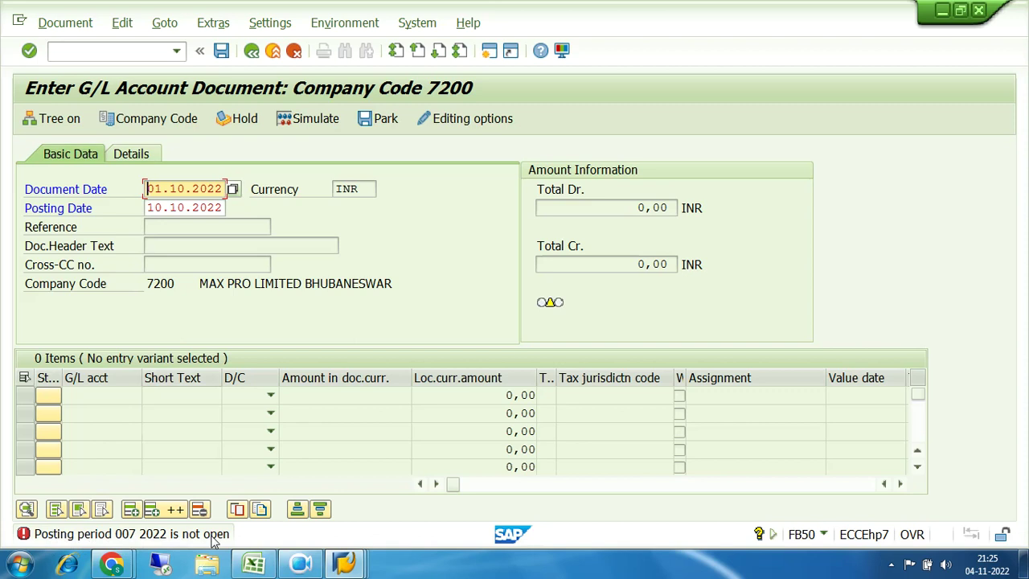
# Step: Return to the posting periods session and check the first From and To periods of variant 7200
pyautogui.moveTo(344, 563)
pyautogui.click(319, 503)
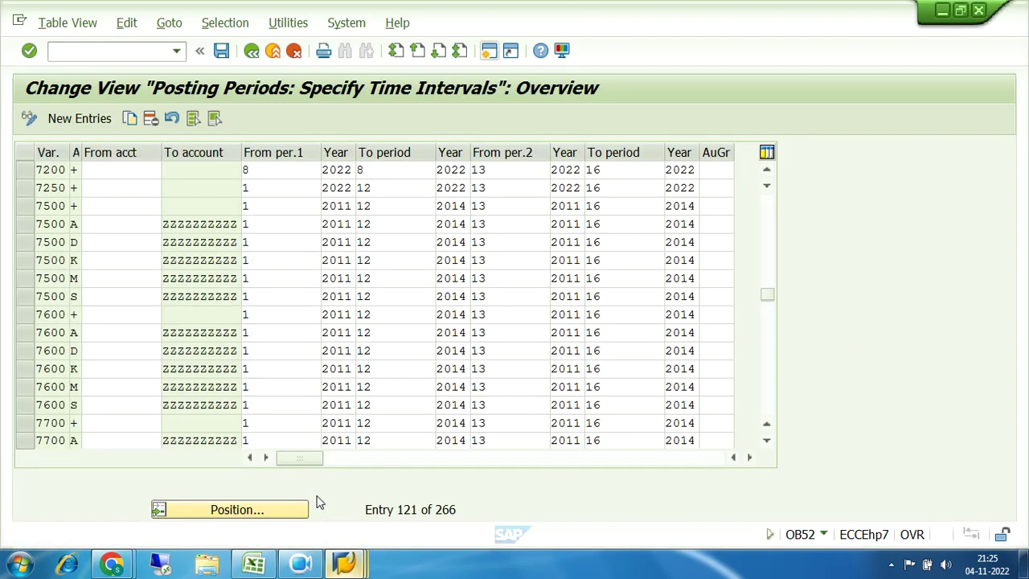
pyautogui.click(245, 169)
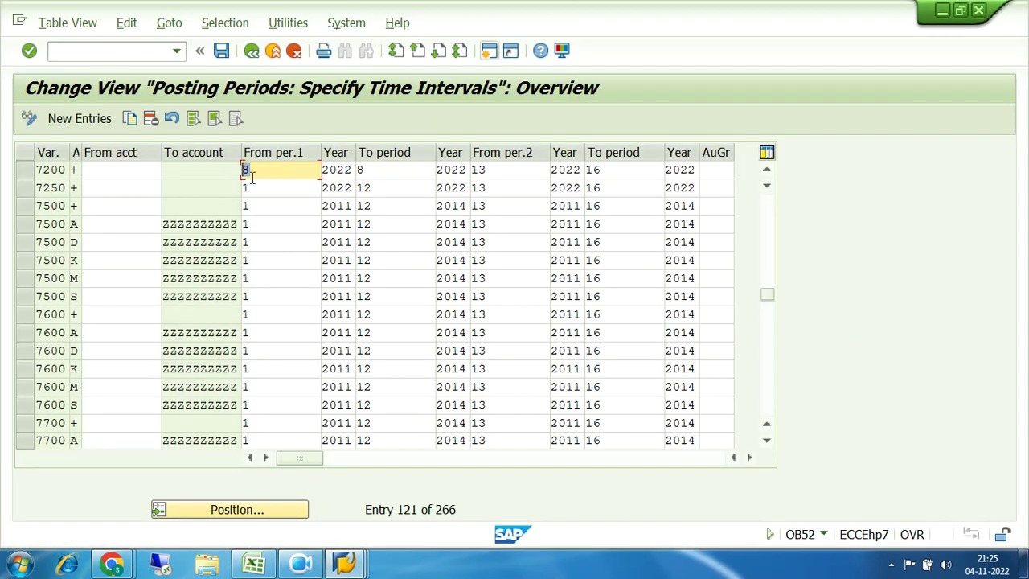
pyautogui.click(371, 172)
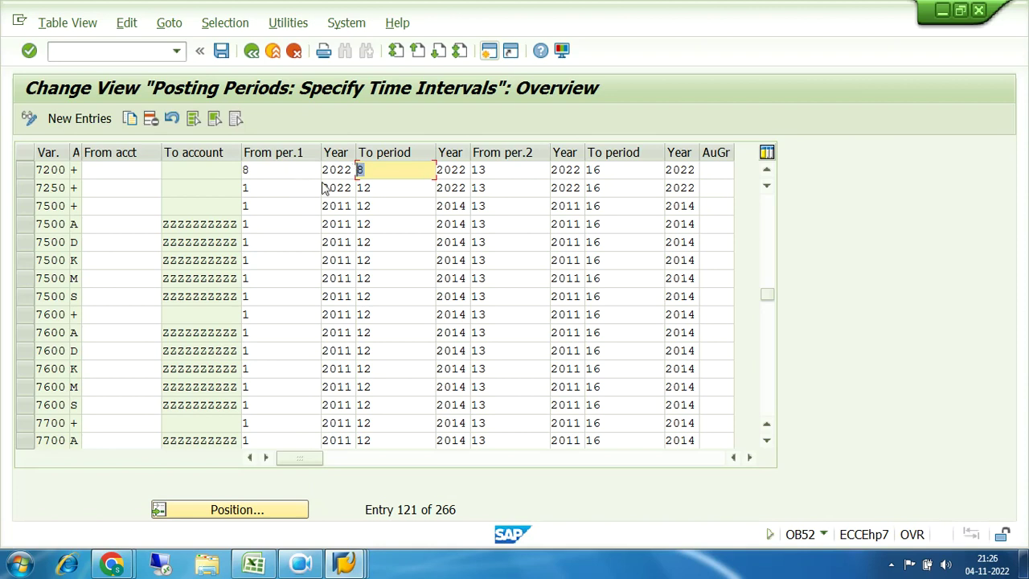
# Step: Switch to the G/L document session, set document date 01.09.2022 and posting date 10.09.2022, and validate them
pyautogui.click(344, 563)
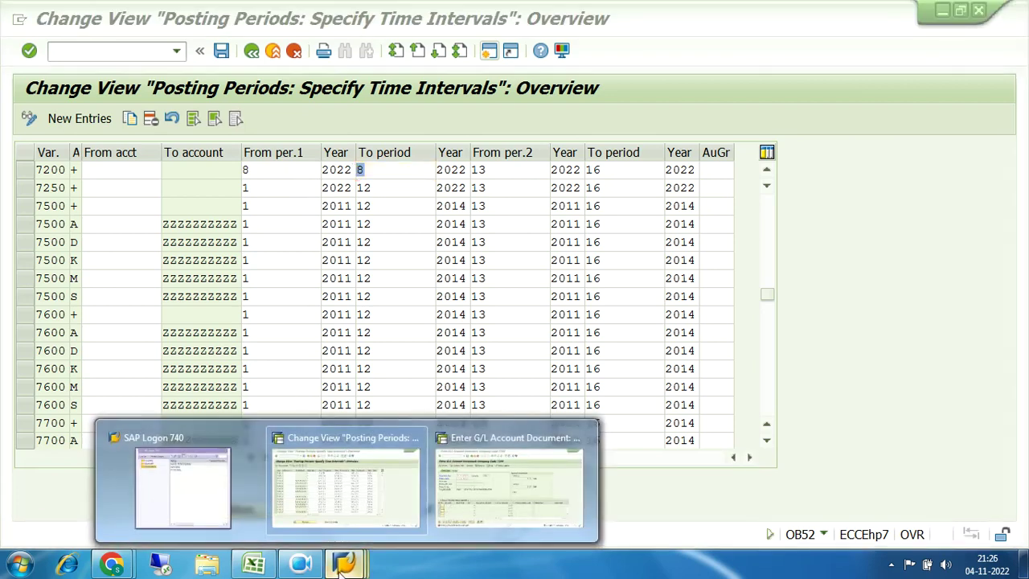
pyautogui.click(530, 479)
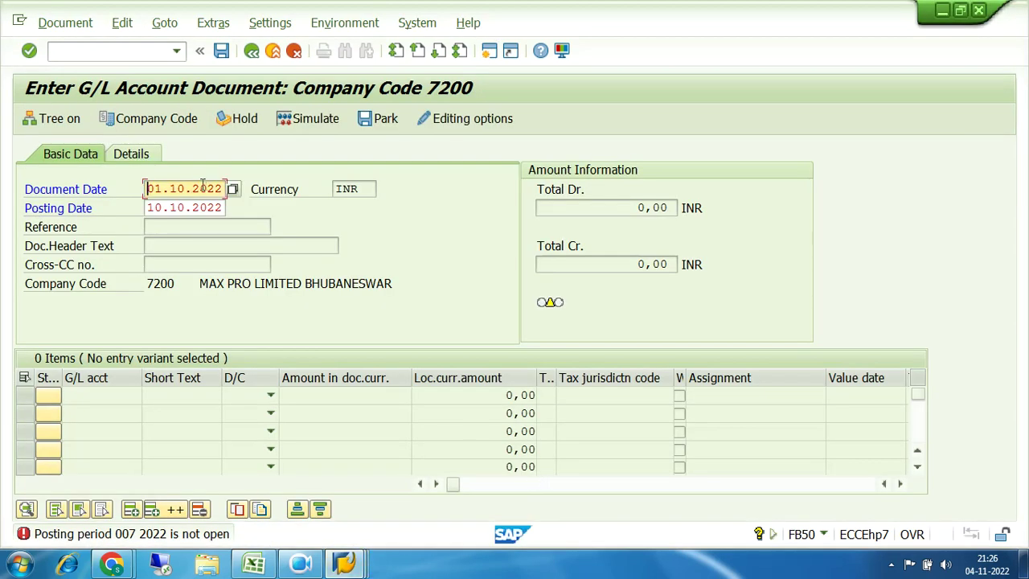
pyautogui.click(170, 189)
pyautogui.write('09')
pyautogui.press('Tab')
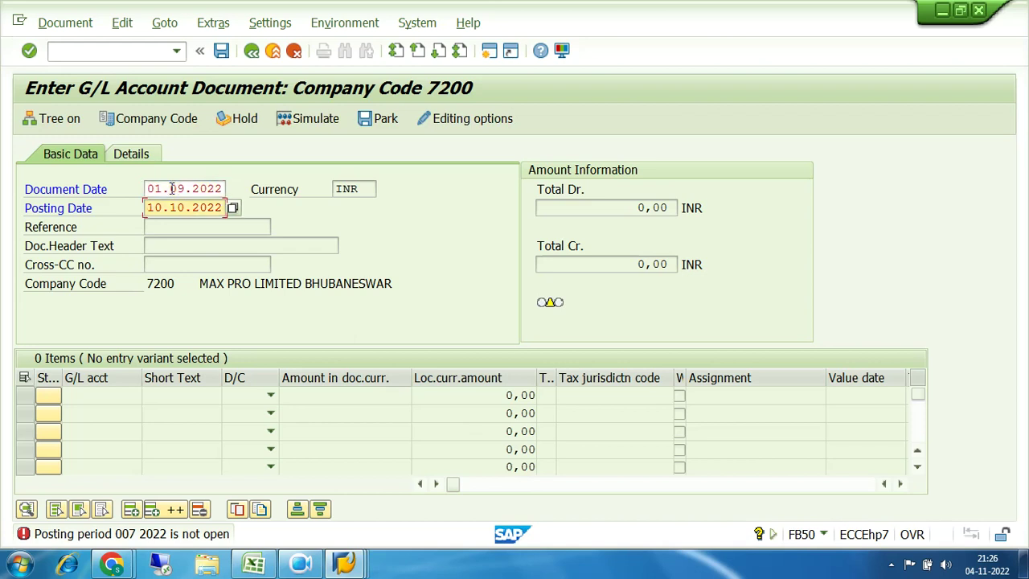
pyautogui.press('Left')
pyautogui.press('Left')
pyautogui.write('09')
pyautogui.press('Return')
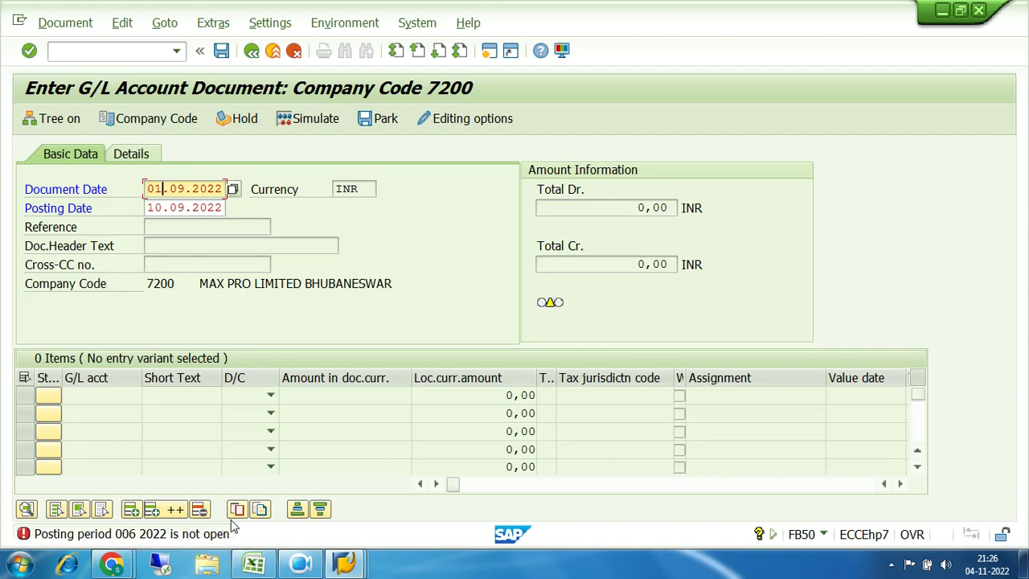
# Step: Change both the document date and the posting date to 01.11.2022 and validate the G/L document header
pyautogui.press('Right')
pyautogui.write('100')
pyautogui.press('BackSpace')
pyautogui.press('BackSpace')
pyautogui.write('1.2022')
pyautogui.press('Tab')
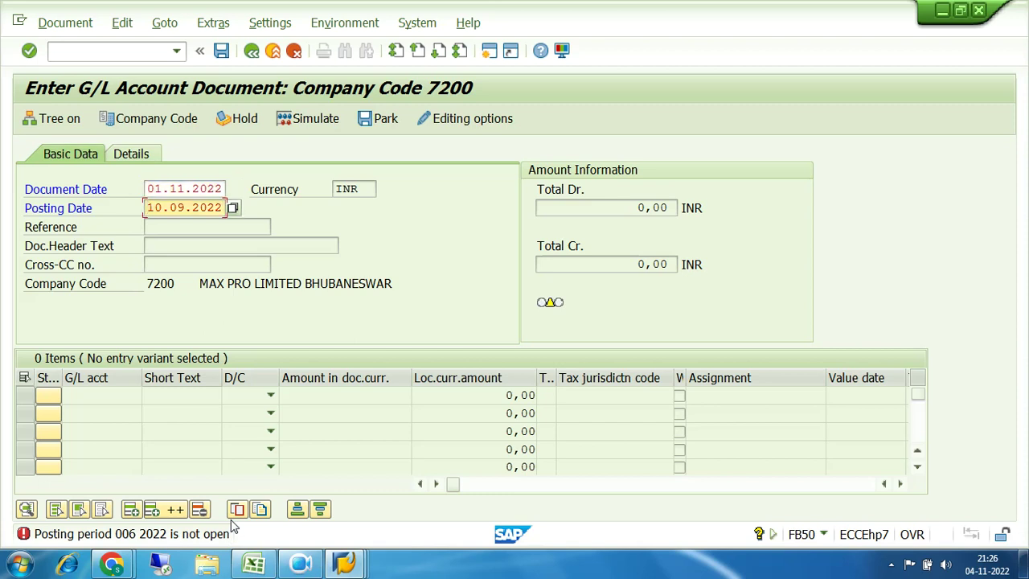
pyautogui.write('01.11')
pyautogui.press('Return')
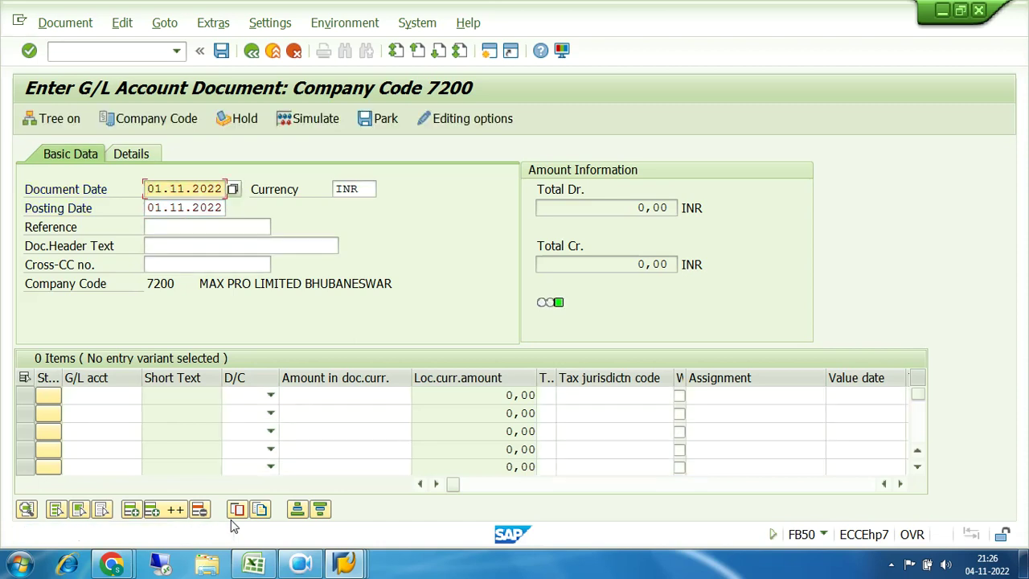
# Step: Set the document date to 01.10.2022 and compare it with the posting date
pyautogui.moveTo(149, 189); pyautogui.dragTo(229, 189)
pyautogui.moveTo(149, 208); pyautogui.dragTo(227, 208)
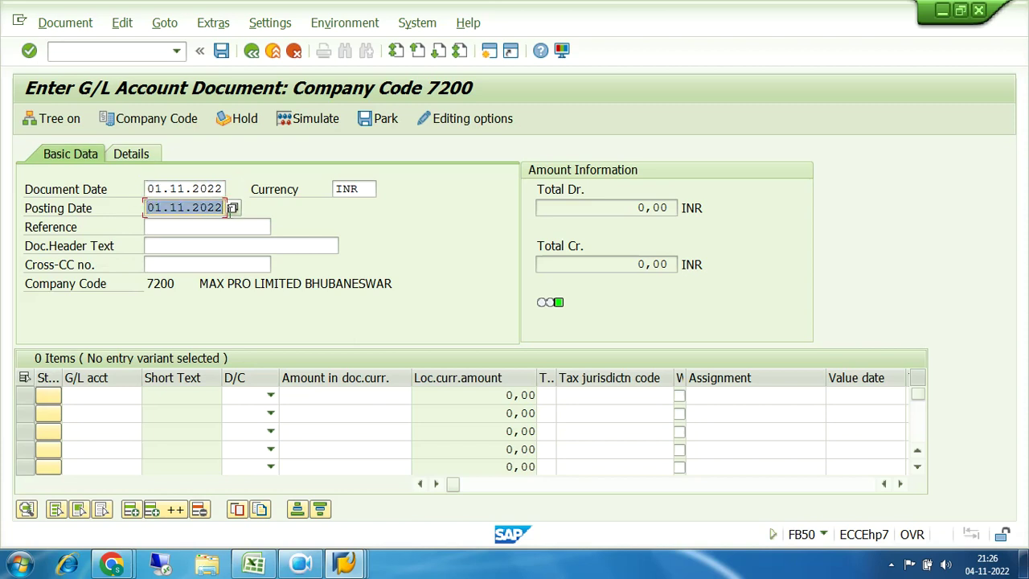
pyautogui.moveTo(149, 189); pyautogui.dragTo(232, 189)
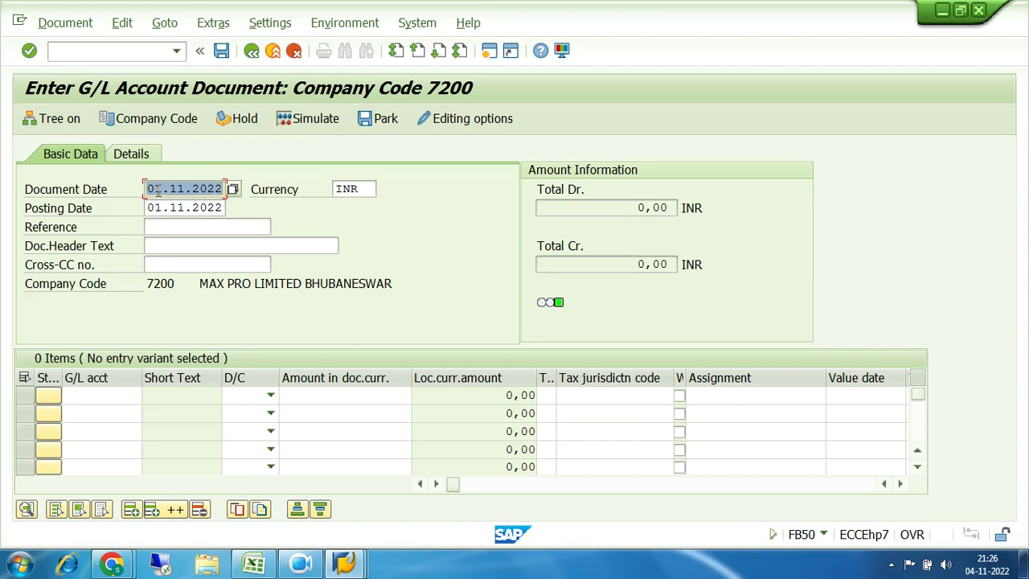
pyautogui.write('01.10.2022')
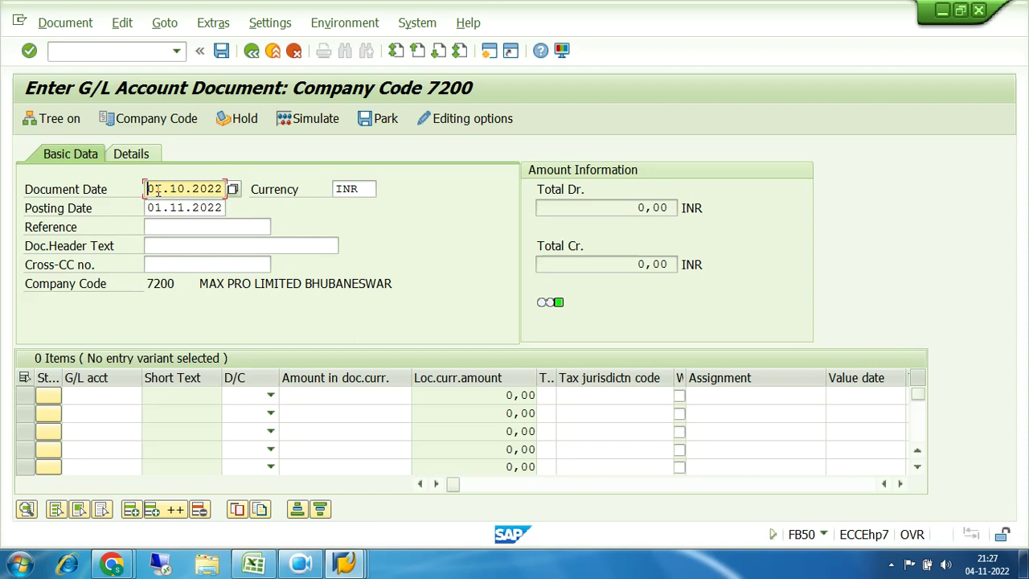
pyautogui.moveTo(148, 189); pyautogui.dragTo(226, 190)
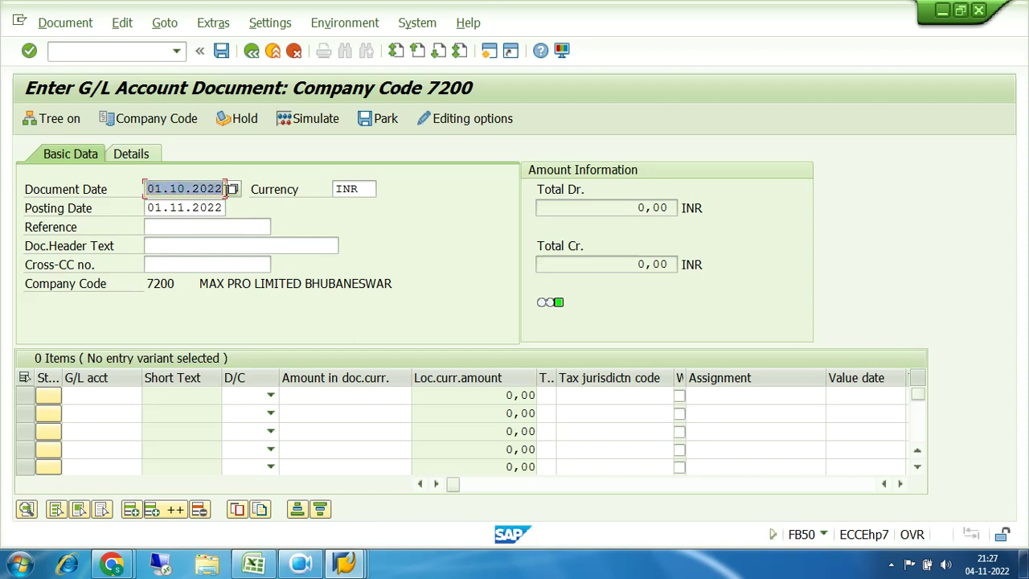
pyautogui.moveTo(147, 208); pyautogui.dragTo(225, 207)
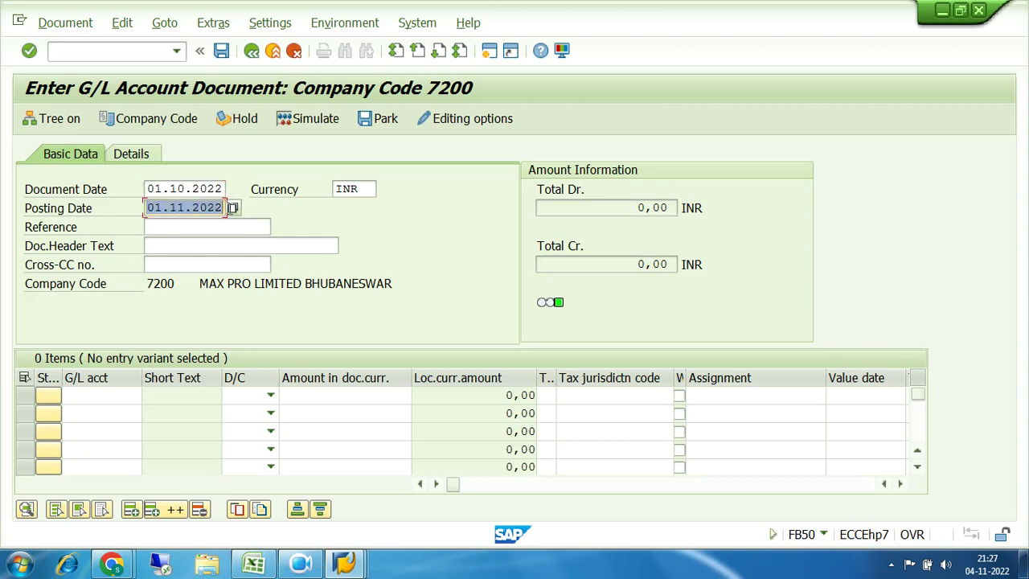
pyautogui.moveTo(148, 189); pyautogui.dragTo(225, 189)
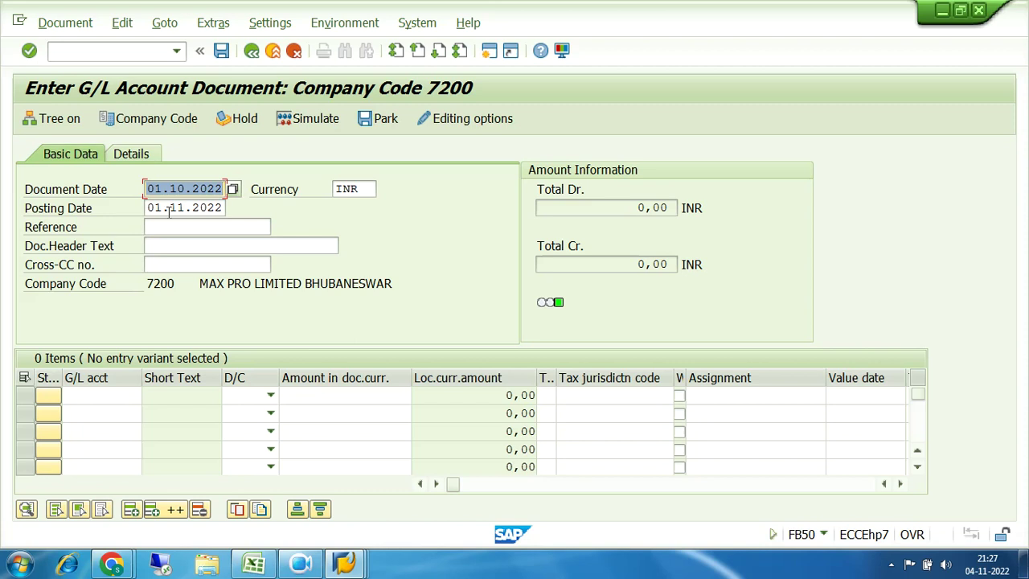
pyautogui.moveTo(146, 190); pyautogui.dragTo(226, 189)
pyautogui.moveTo(147, 208); pyautogui.dragTo(218, 207)
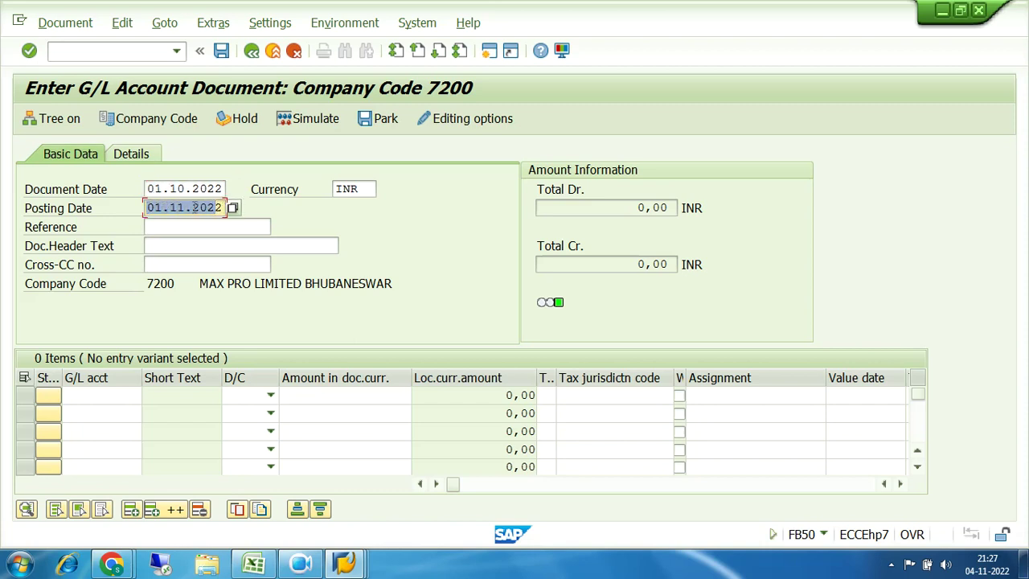
pyautogui.moveTo(147, 207); pyautogui.dragTo(230, 208)
pyautogui.moveTo(149, 207); pyautogui.dragTo(225, 207)
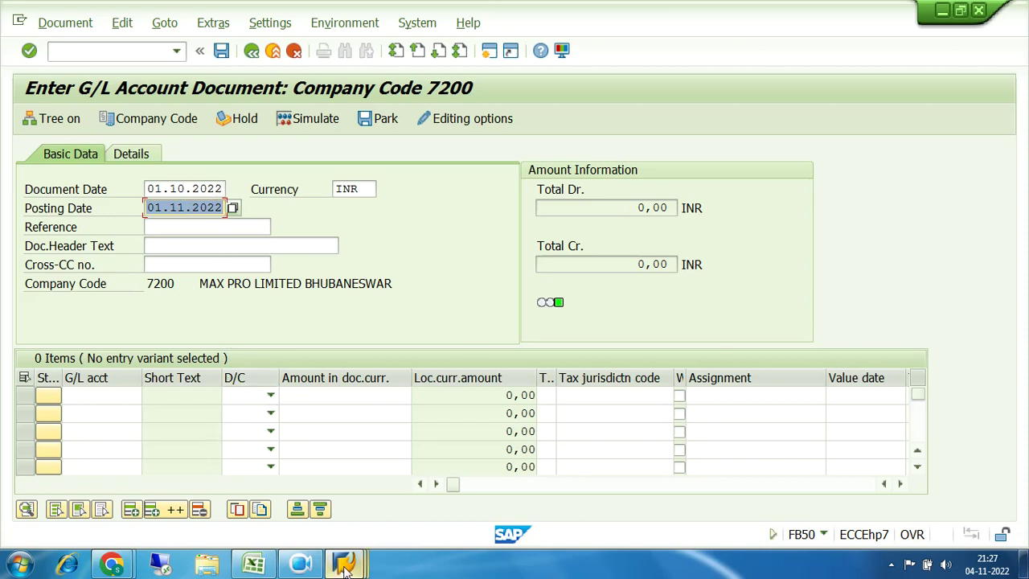
# Step: Switch to the posting periods session and check the first From and To periods of variant 7200
pyautogui.moveTo(346, 567)
pyautogui.click(310, 495)
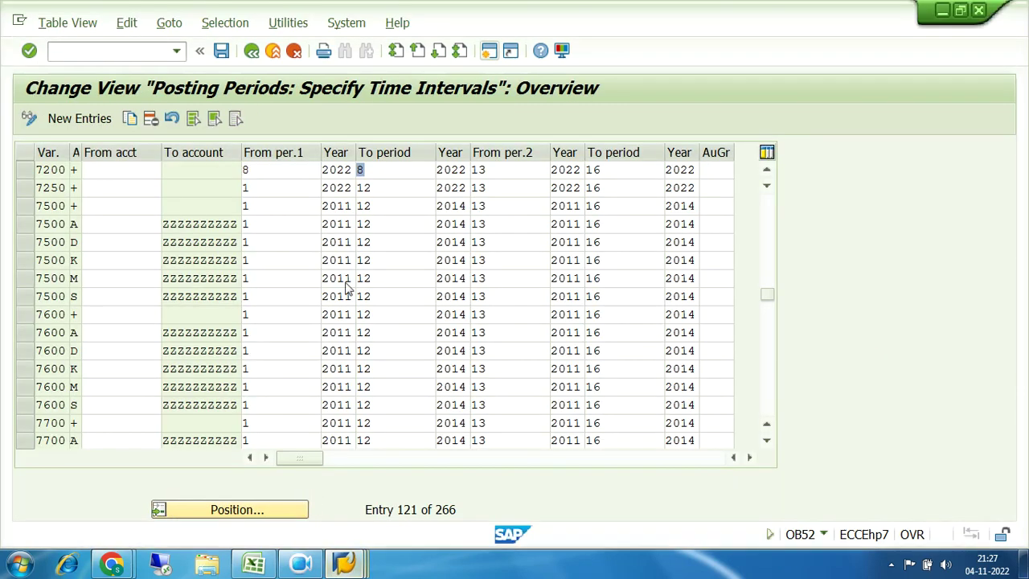
pyautogui.click(279, 168)
pyautogui.click(383, 170)
pyautogui.moveTo(384, 171); pyautogui.dragTo(354, 170)
# Step: Return to the G/L document session and review the posting date against the document date
pyautogui.moveTo(346, 565)
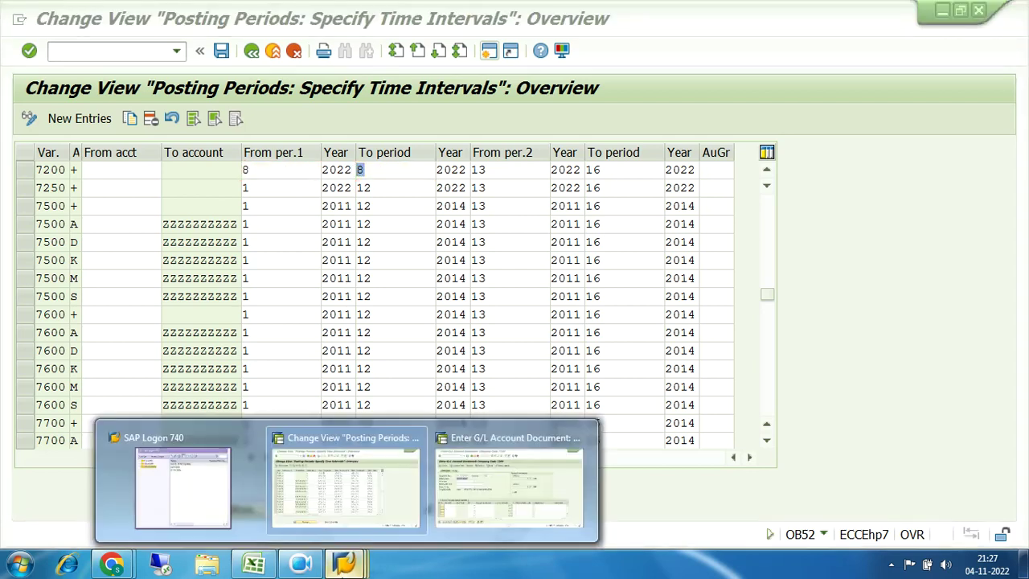
pyautogui.click(509, 483)
pyautogui.moveTo(150, 211); pyautogui.dragTo(243, 208)
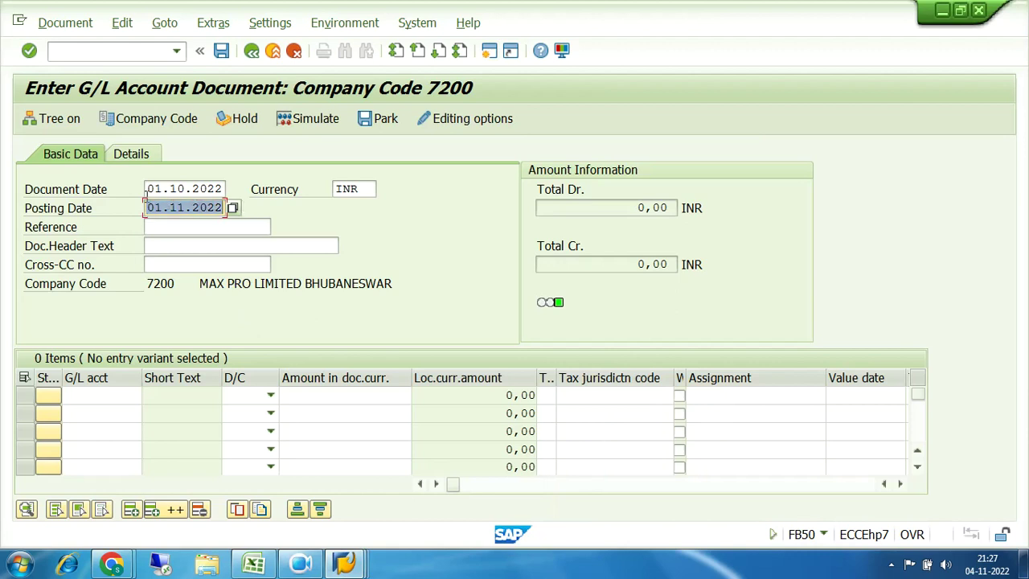
pyautogui.moveTo(148, 209); pyautogui.dragTo(233, 207)
pyautogui.moveTo(148, 190); pyautogui.dragTo(227, 189)
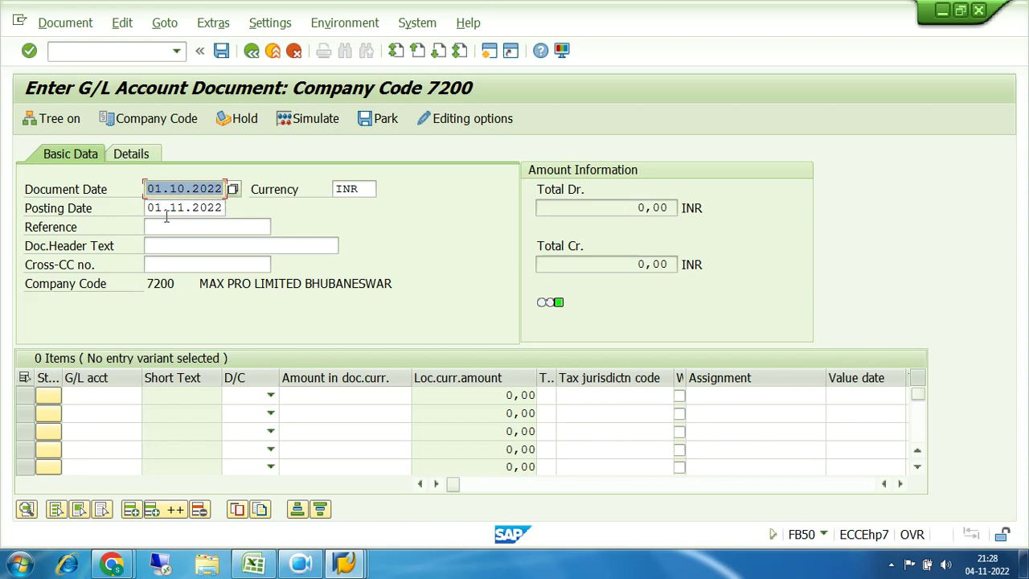
pyautogui.moveTo(148, 208); pyautogui.dragTo(223, 207)
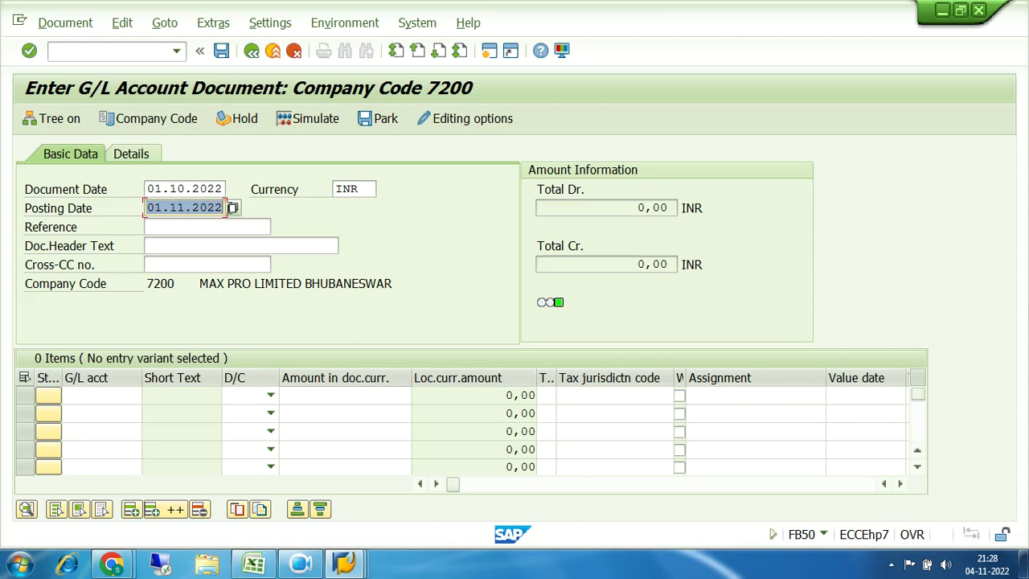
# Step: Replace the G/L document's document date with 01.01.2023
pyautogui.click(148, 189)
pyautogui.moveTo(146, 189); pyautogui.dragTo(227, 189)
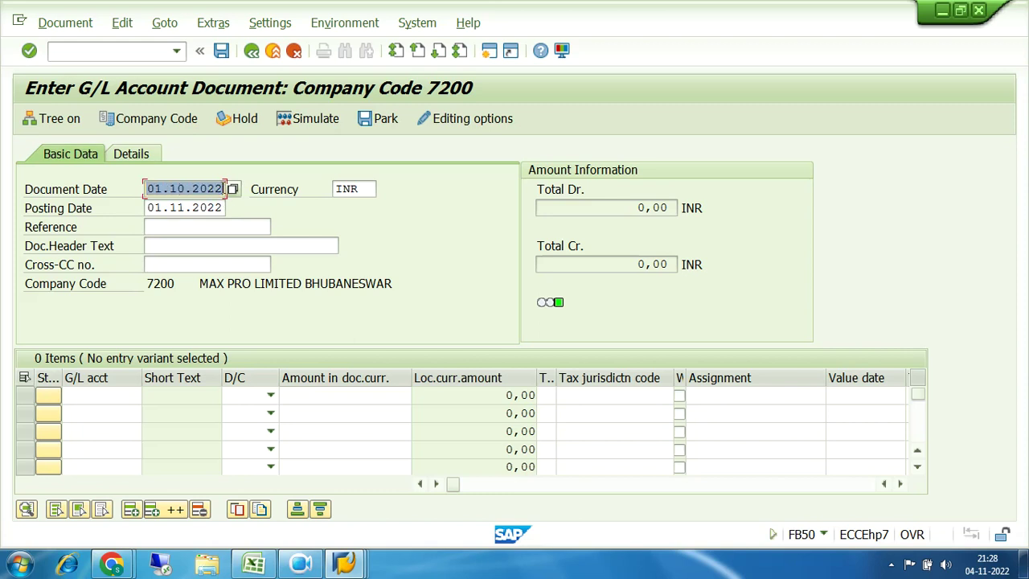
pyautogui.click(221, 189)
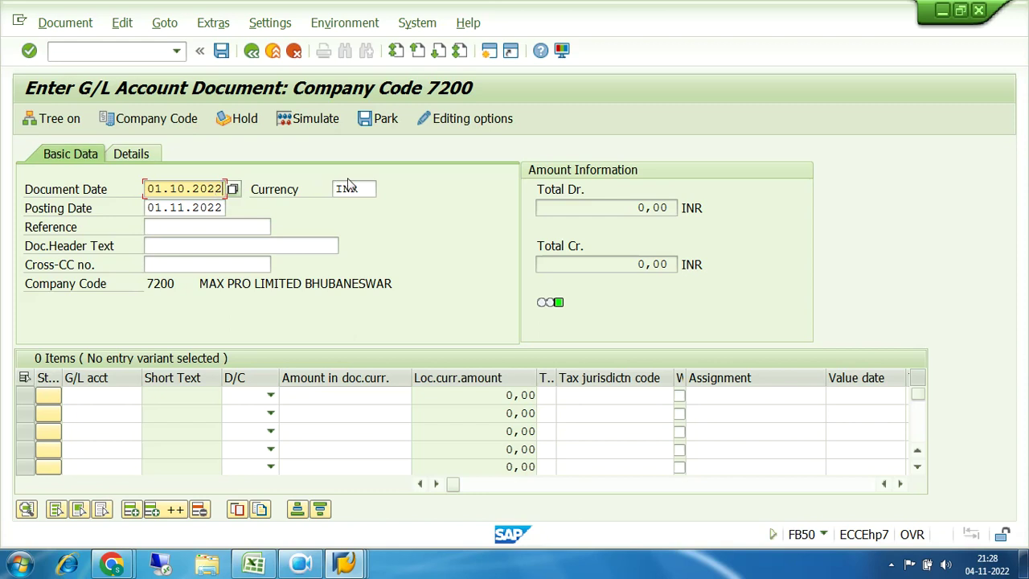
pyautogui.press('BackSpace')
pyautogui.press('BackSpace')
pyautogui.press('BackSpace')
pyautogui.press('BackSpace')
pyautogui.press('BackSpace')
pyautogui.press('BackSpace')
pyautogui.press('BackSpace')
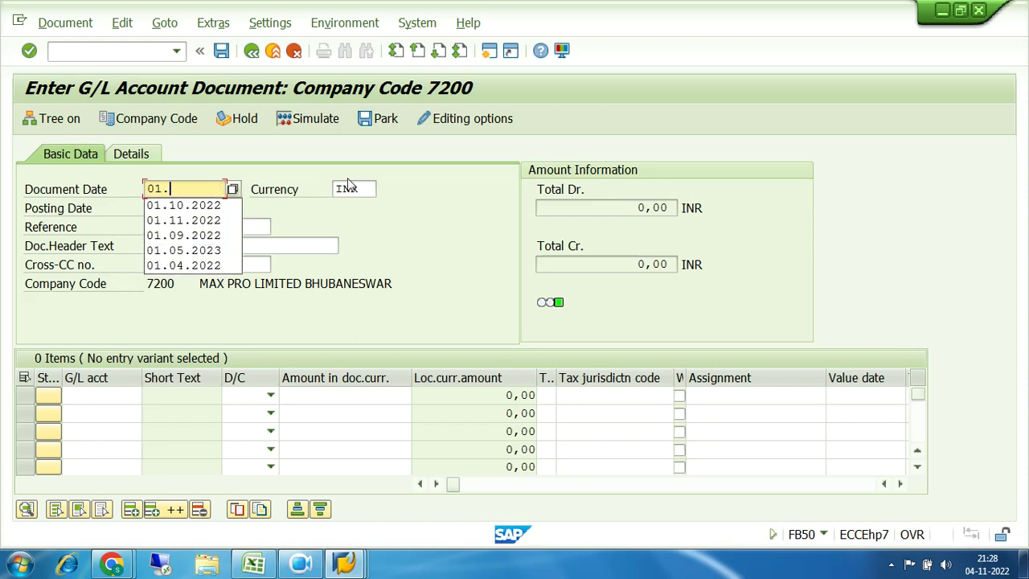
pyautogui.write('01.2023')
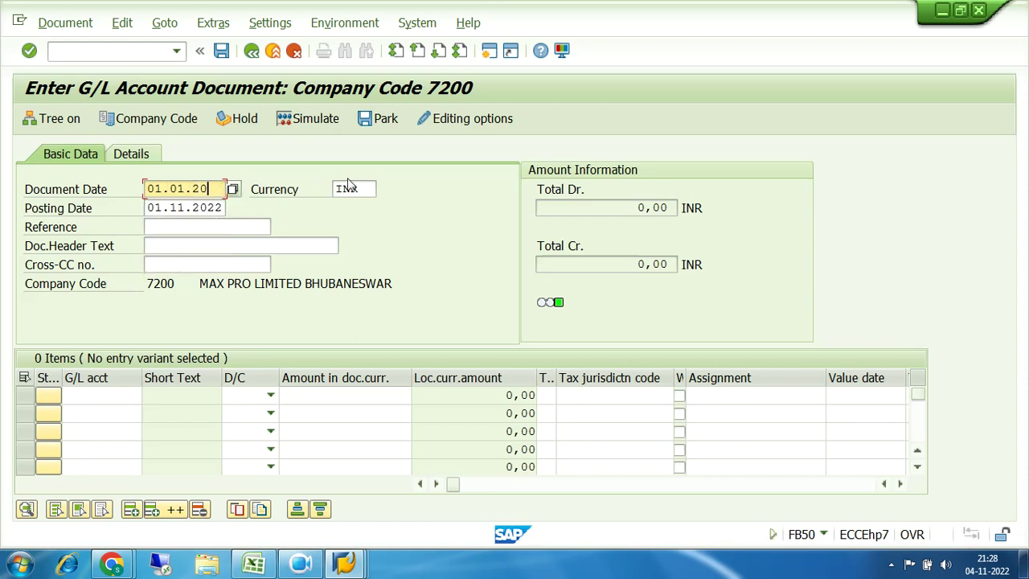
# Step: Set the posting date to 01.01.2023 and validate the G/L document header
pyautogui.press('Tab')
pyautogui.press('Tab')
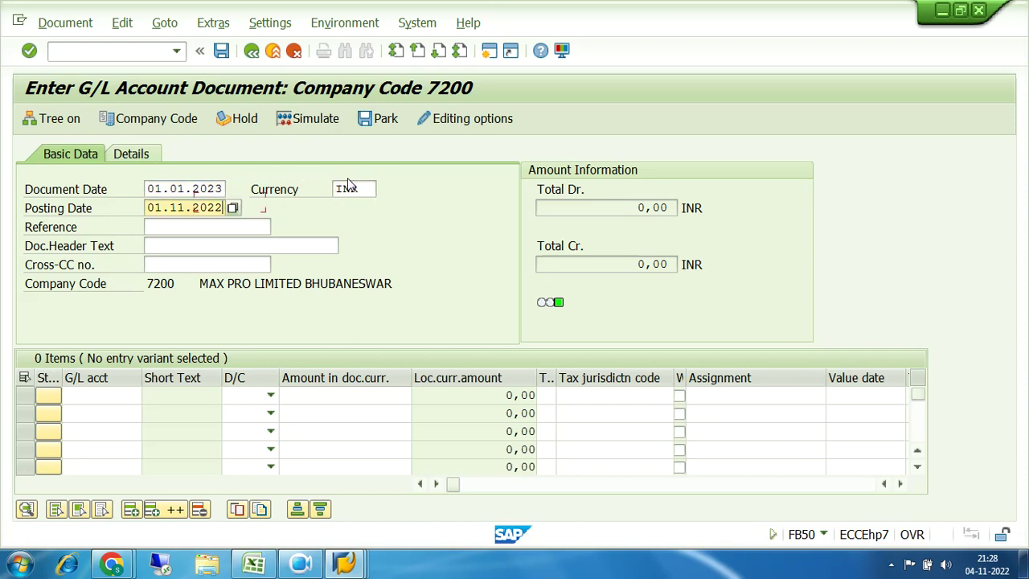
pyautogui.press('Left')
pyautogui.press('Left')
pyautogui.press('Left')
pyautogui.press('Left')
pyautogui.press('Left')
pyautogui.press('Left')
pyautogui.write('01')
pyautogui.press('Right')
pyautogui.press('Right')
pyautogui.press('Right')
pyautogui.write('3')
pyautogui.press('Return')
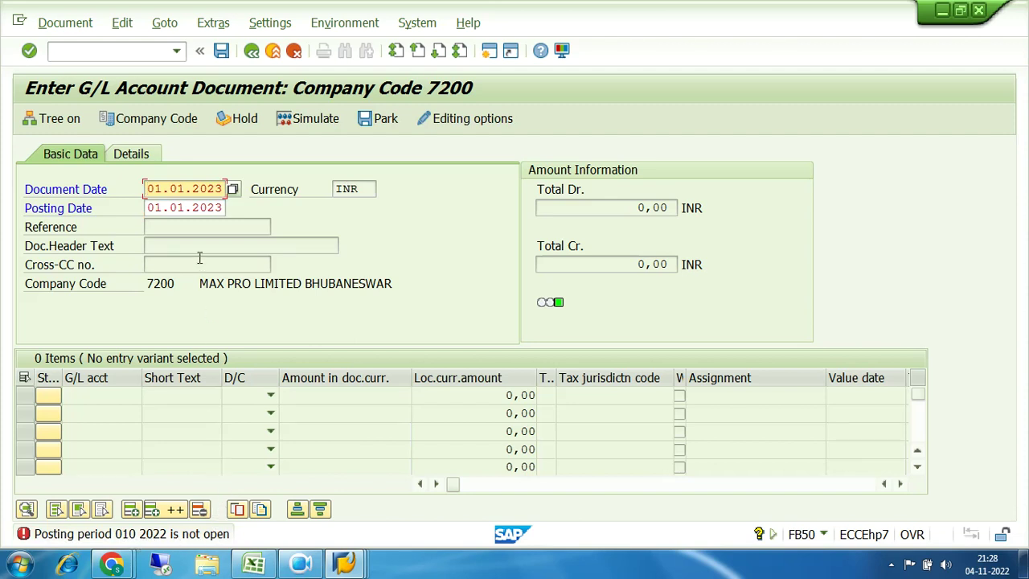
# Step: Review the two 2023 dates in the G/L document against variant 7200's first From and To periods in the posting periods session
pyautogui.moveTo(146, 188); pyautogui.dragTo(220, 190)
pyautogui.moveTo(148, 209); pyautogui.dragTo(228, 213)
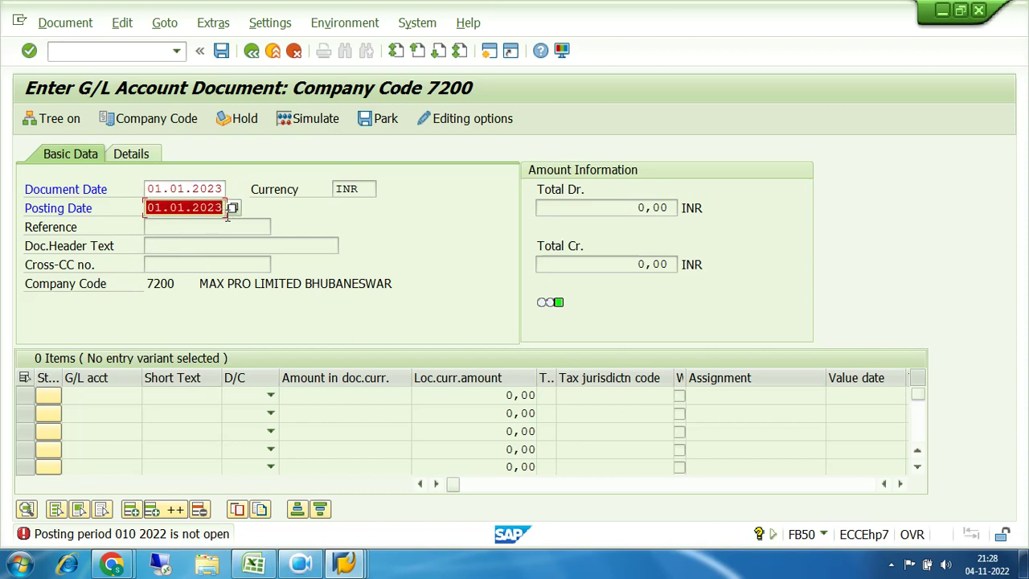
pyautogui.click(348, 566)
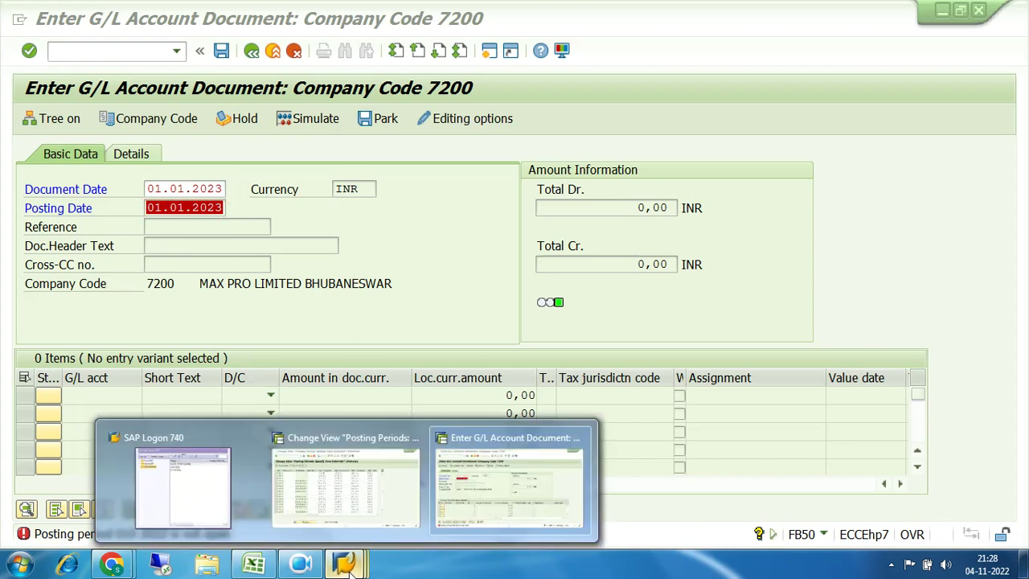
pyautogui.click(463, 486)
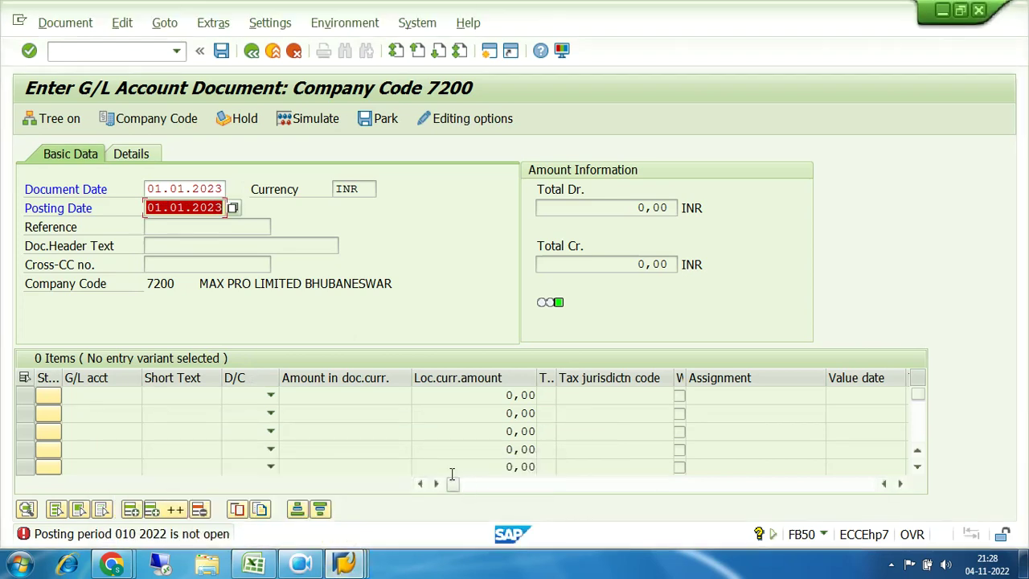
pyautogui.click(347, 565)
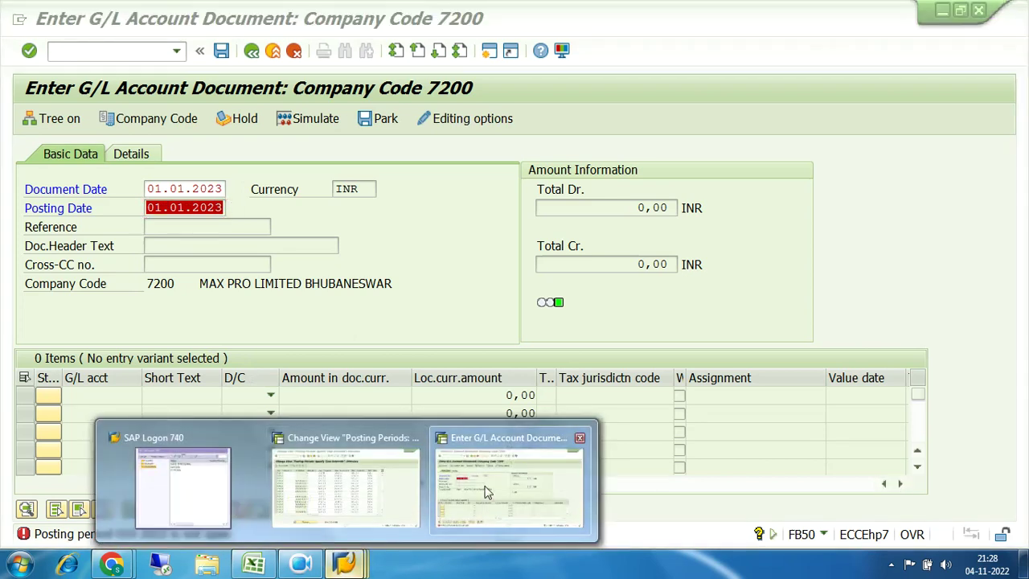
pyautogui.click(346, 483)
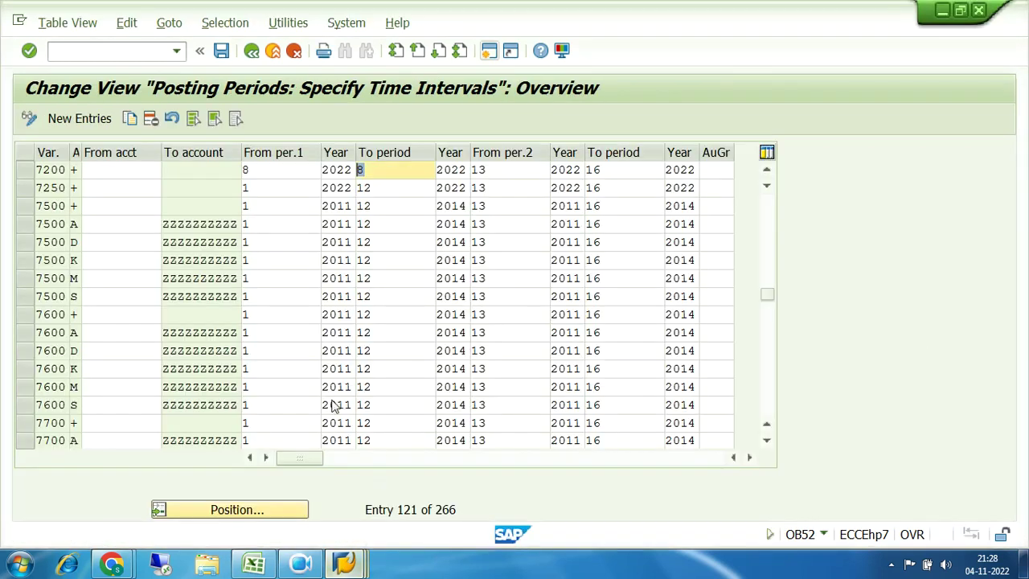
pyautogui.click(276, 169)
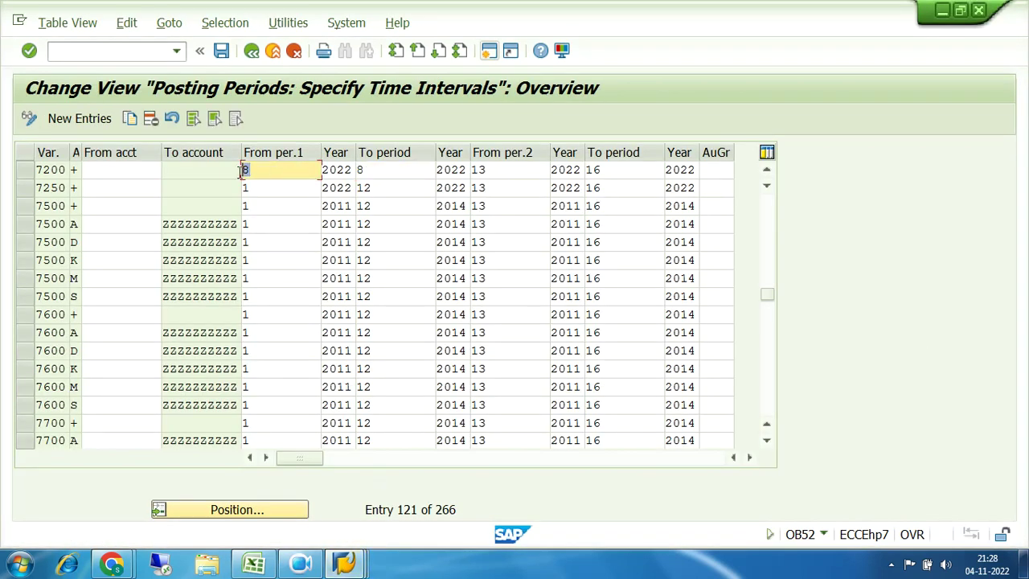
pyautogui.click(389, 170)
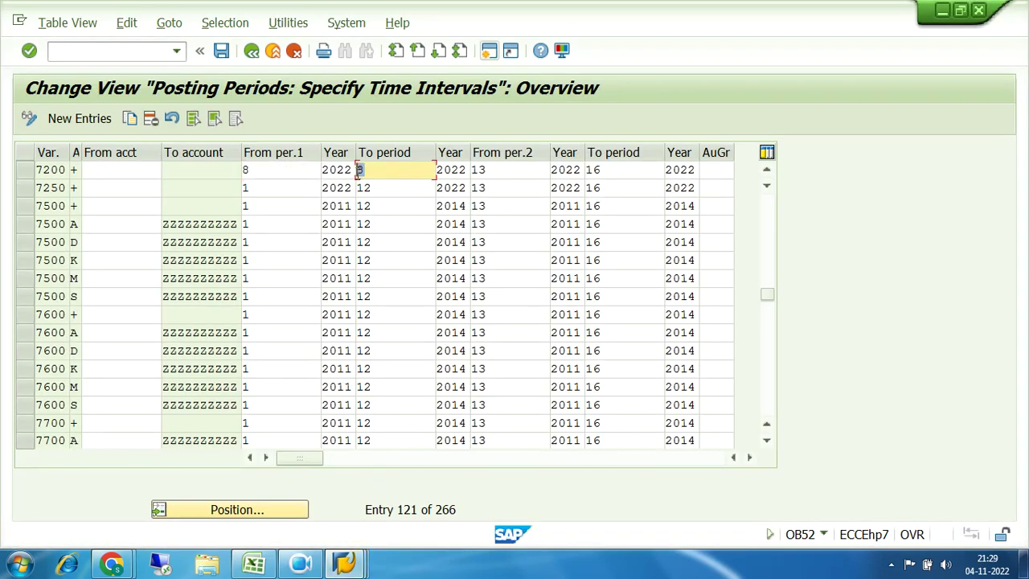
pyautogui.click(244, 170)
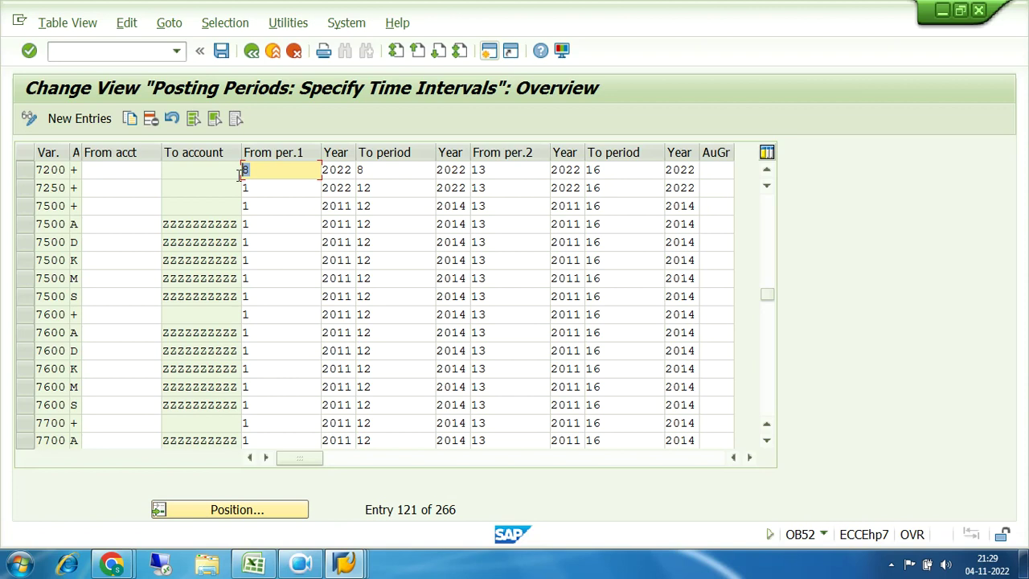
pyautogui.click(359, 168)
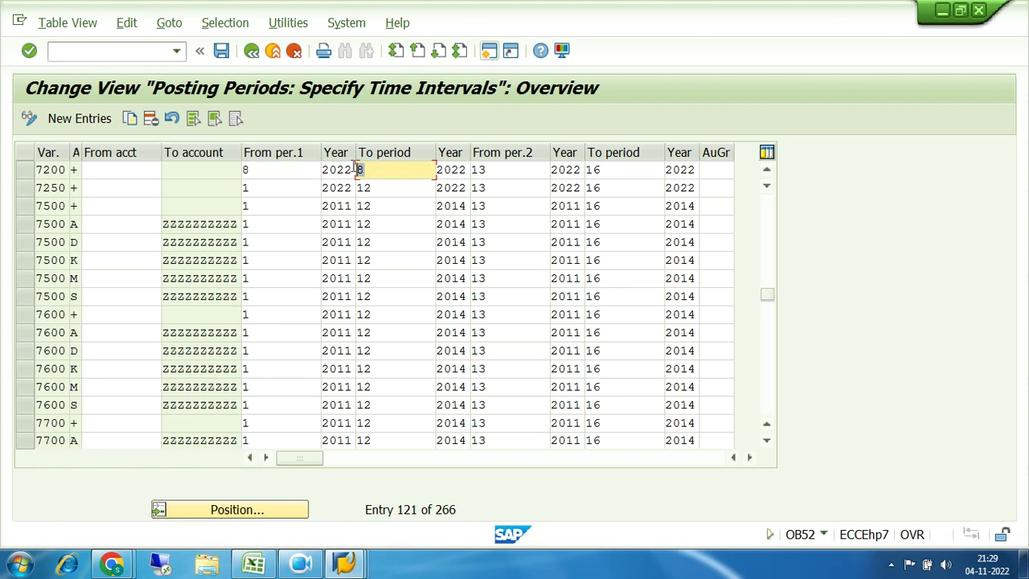
# Step: Set variant 7200's From per.1 to 1 and its first To period to 12, and confirm the entries
pyautogui.click(245, 170)
pyautogui.press('Delete')
pyautogui.write('1')
pyautogui.press('Tab')
pyautogui.press('Tab')
pyautogui.write('12')
pyautogui.press('Return')
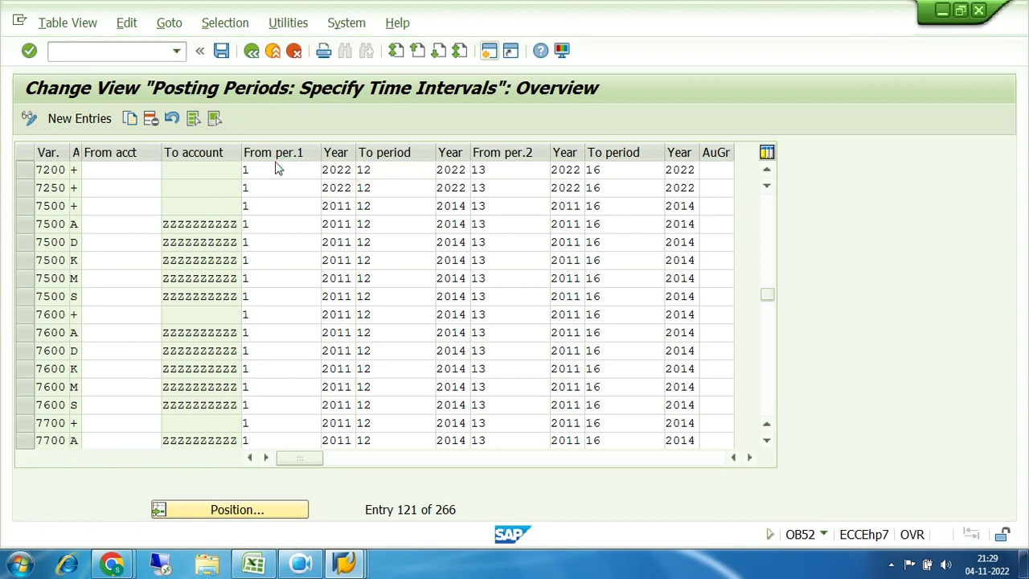
# Step: Leave the posting periods view and reopen it from SAP Easy Access with transaction OB52
pyautogui.click(252, 52)
pyautogui.click(254, 565)
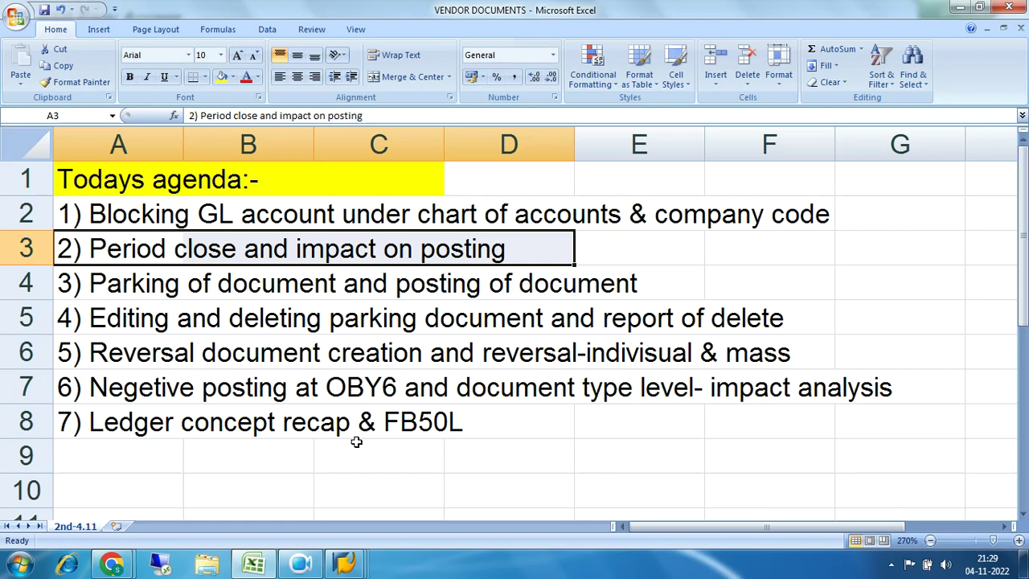
pyautogui.click(346, 565)
pyautogui.click(351, 505)
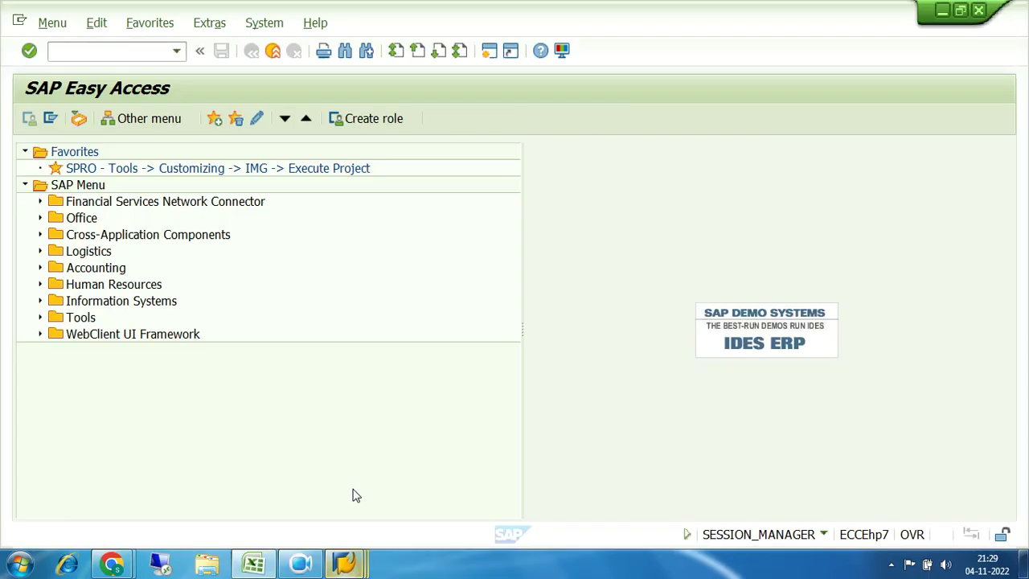
pyautogui.write('OB52')
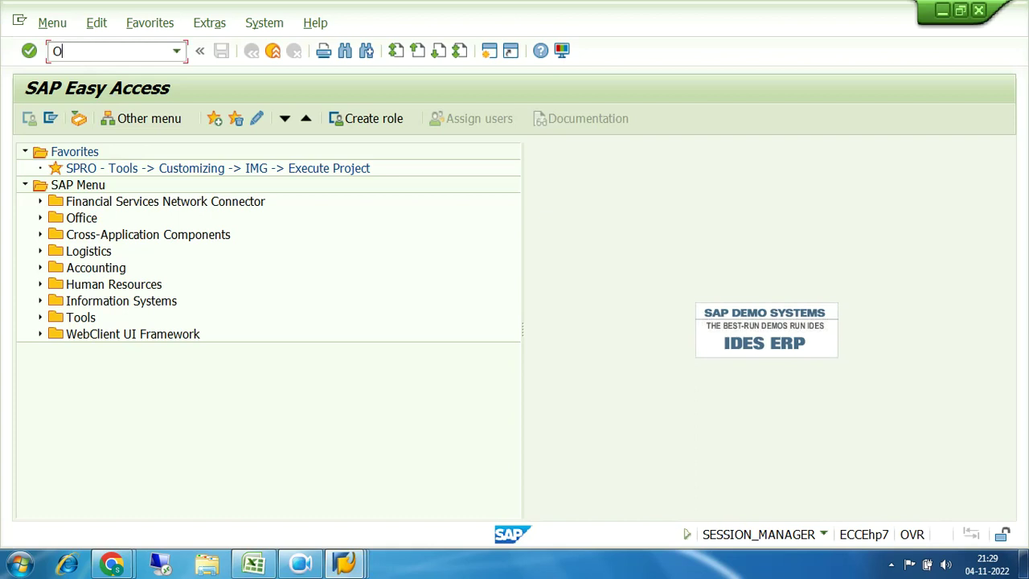
pyautogui.press('Return')
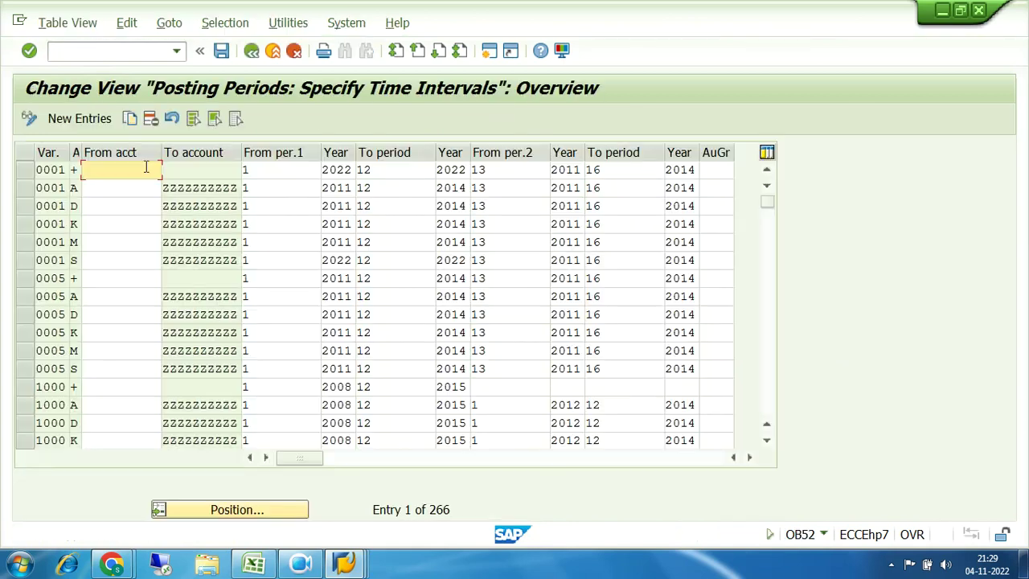
pyautogui.click(266, 171)
pyautogui.press('BackSpace')
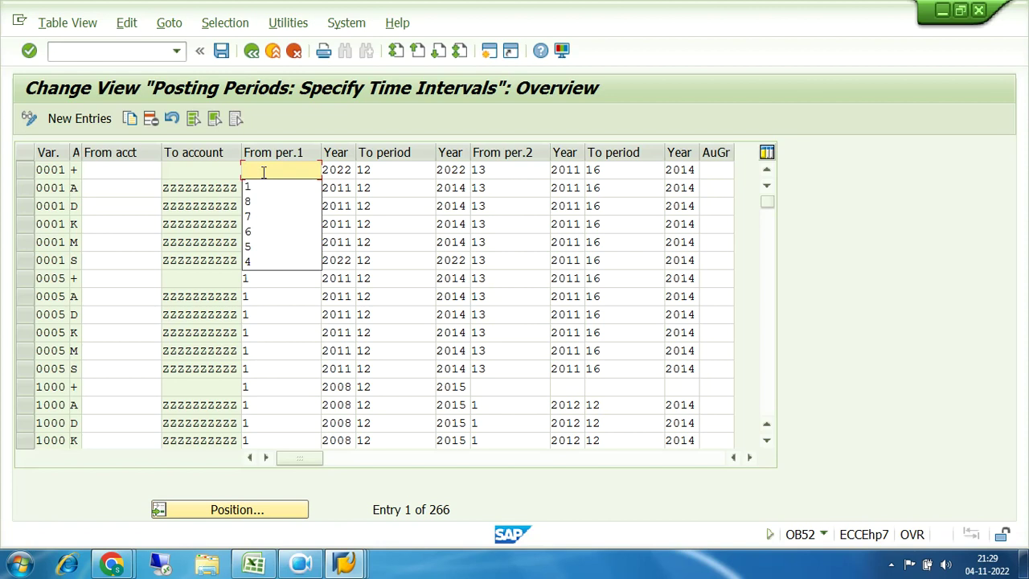
pyautogui.write('8')
pyautogui.press('Tab')
pyautogui.press('Tab')
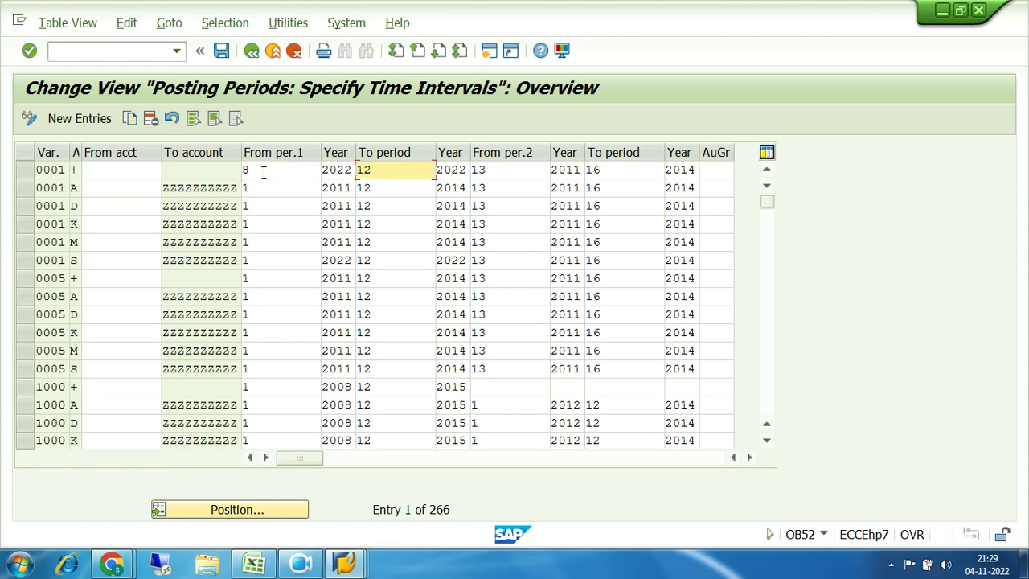
pyautogui.press('BackSpace')
pyautogui.press('BackSpace')
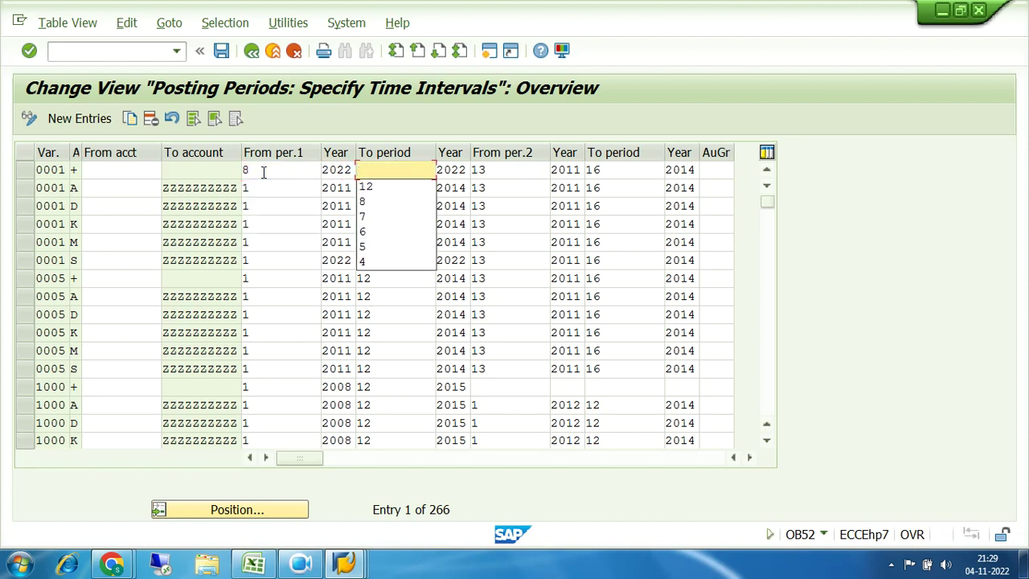
pyautogui.write('8')
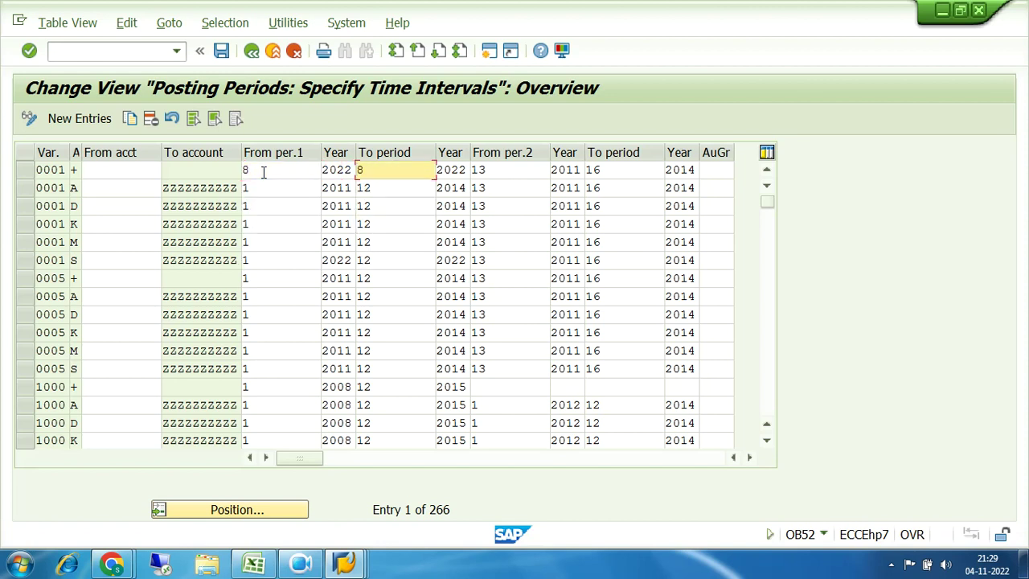
pyautogui.click(222, 51)
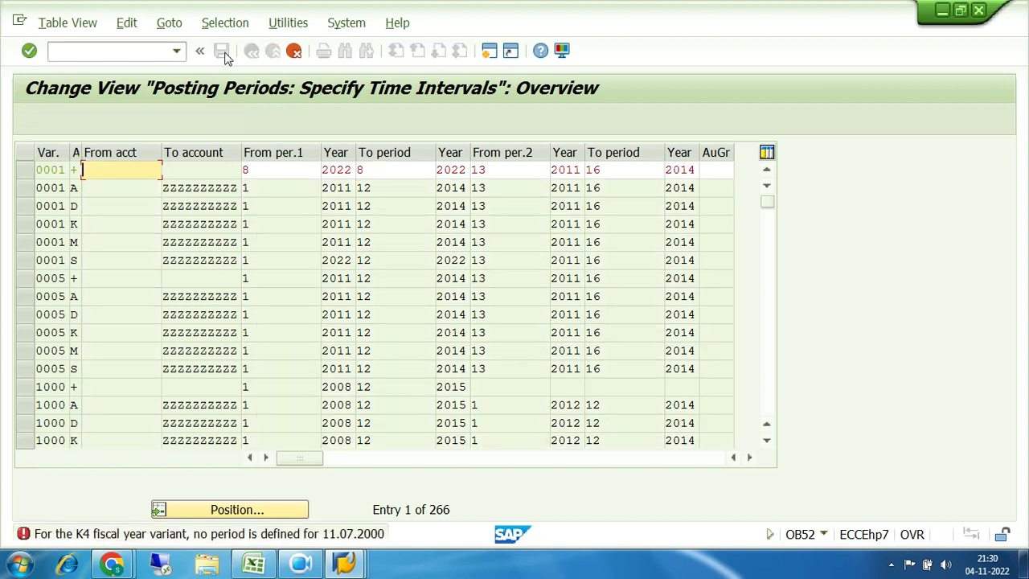
pyautogui.click(294, 51)
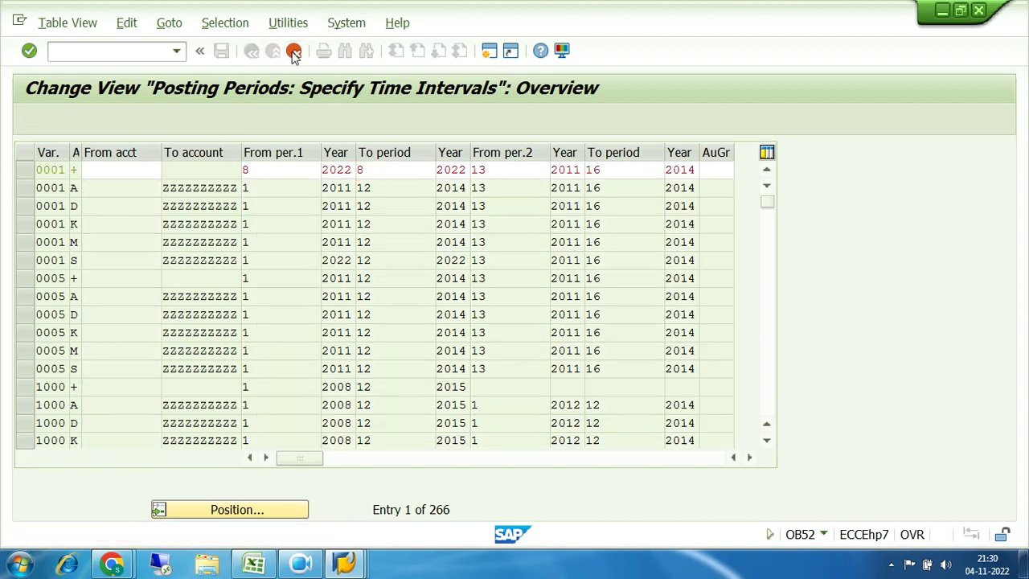
pyautogui.click(306, 333)
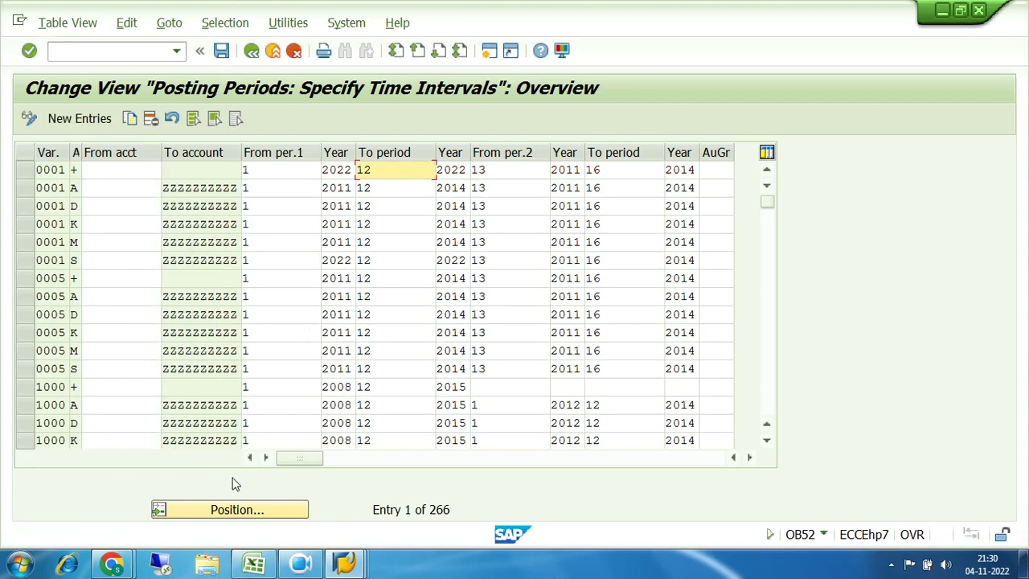
# Step: Position the posting periods list at variant 7200
pyautogui.click(227, 512)
pyautogui.write('7200')
pyautogui.press('Return')
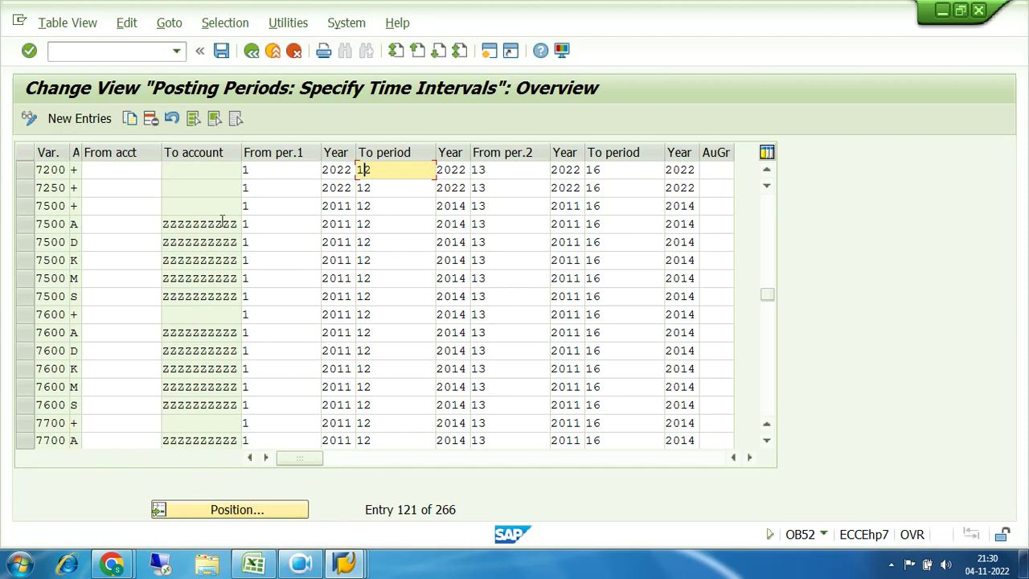
# Step: Set variant 7200's From per.1 and first To period to 8, and save under the proposed customizing request
pyautogui.click(257, 170)
pyautogui.press('BackSpace')
pyautogui.write('8')
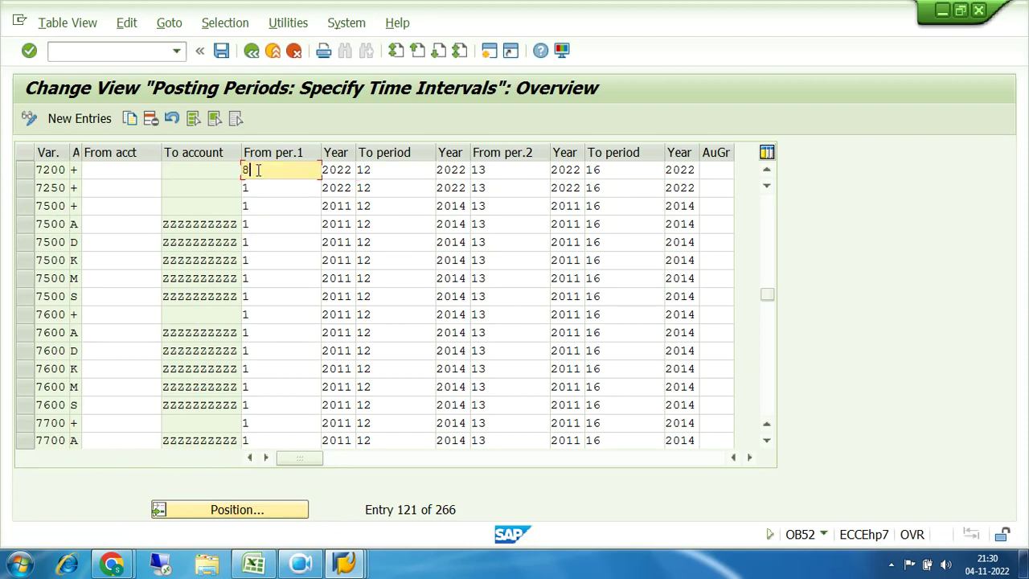
pyautogui.press('Tab')
pyautogui.press('Tab')
pyautogui.press('BackSpace')
pyautogui.press('BackSpace')
pyautogui.write('8')
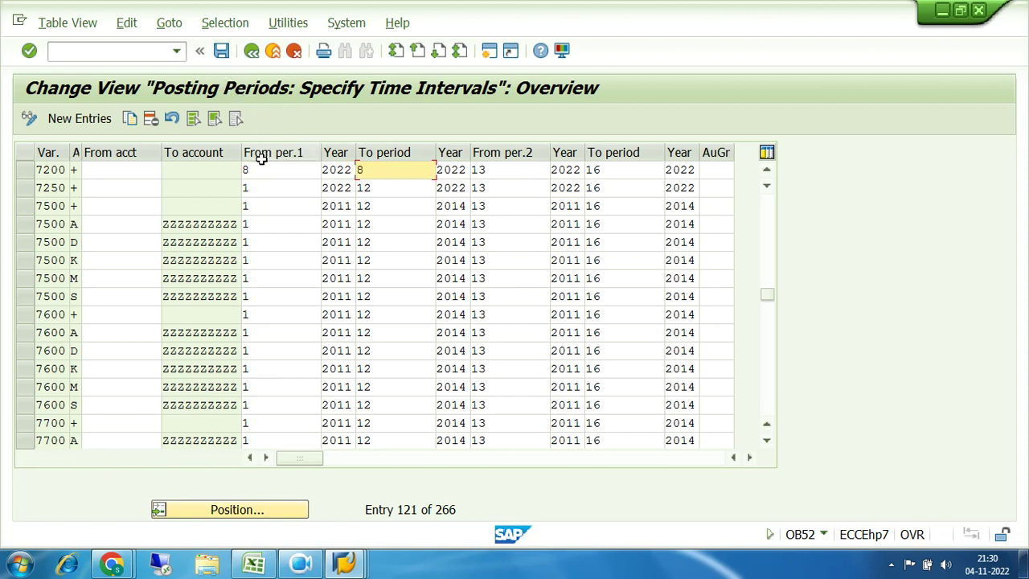
pyautogui.click(222, 56)
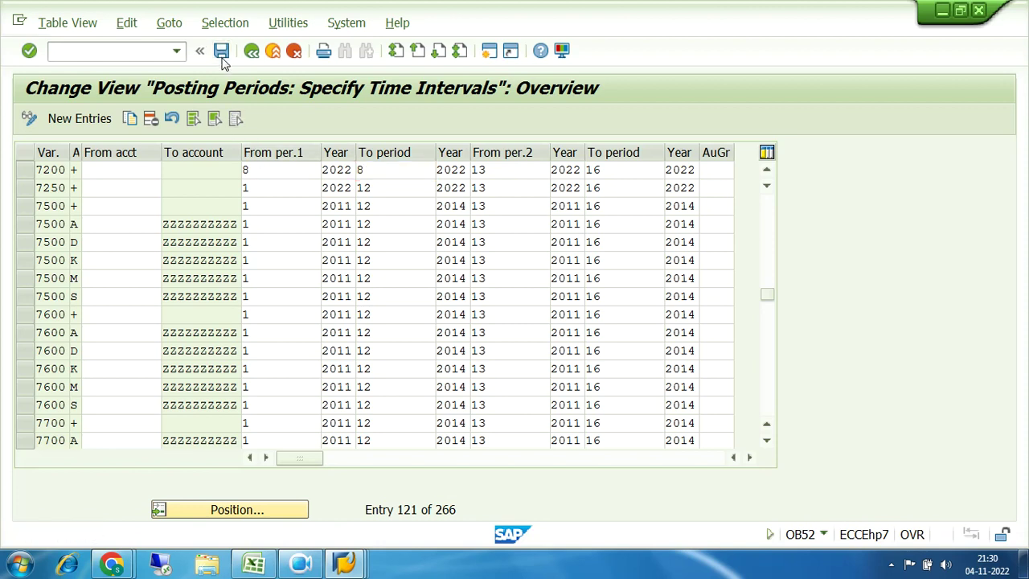
pyautogui.click(338, 308)
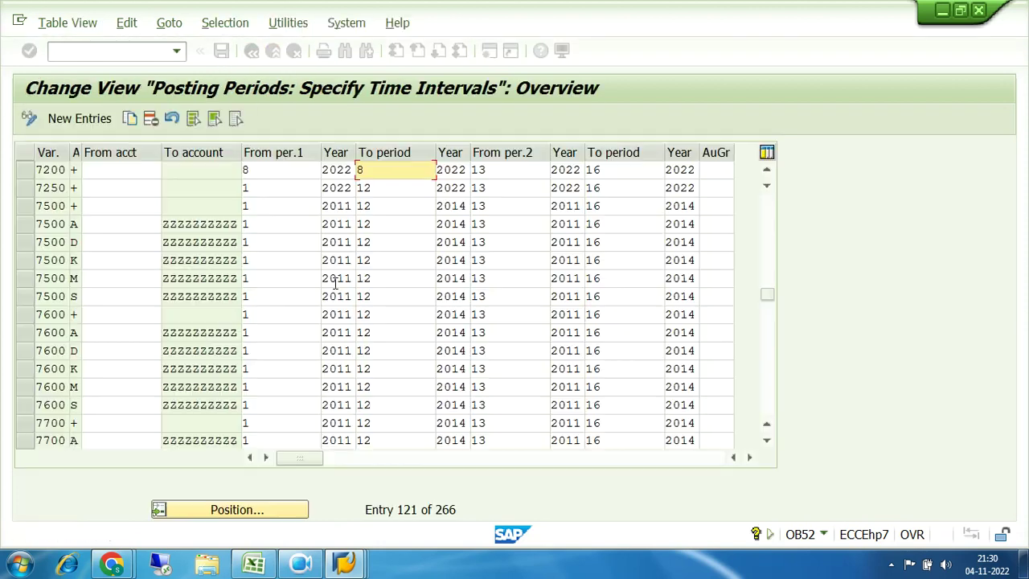
# Step: Exit the posting periods view, reopen it with transaction OB52, and position the list at variant 7200
pyautogui.click(252, 51)
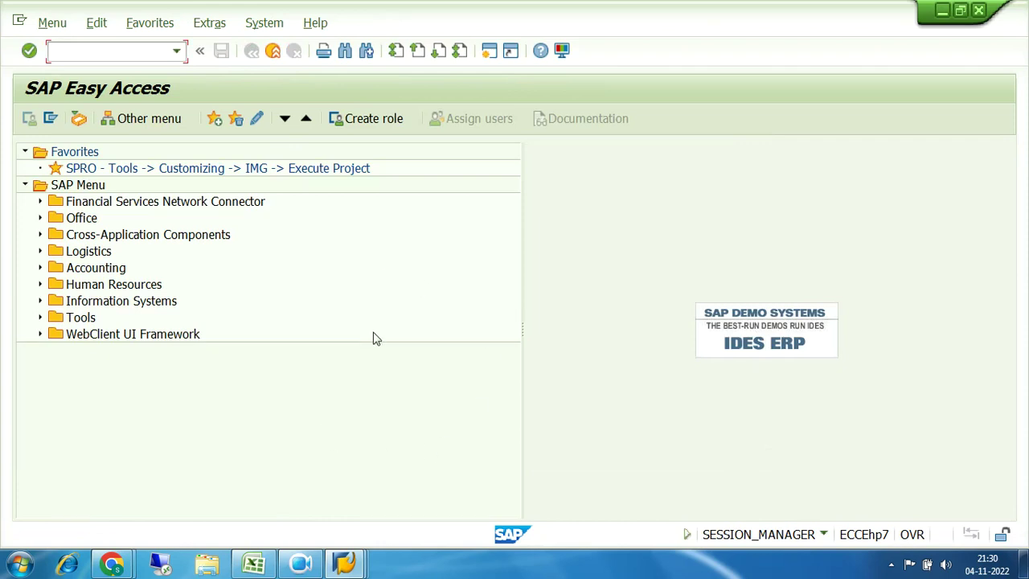
pyautogui.click(352, 563)
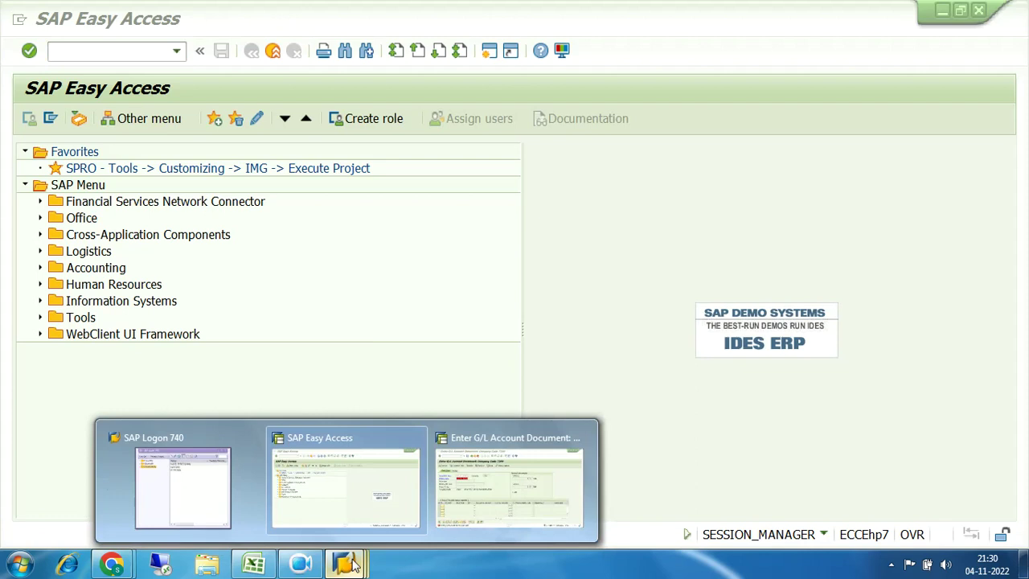
pyautogui.click(351, 480)
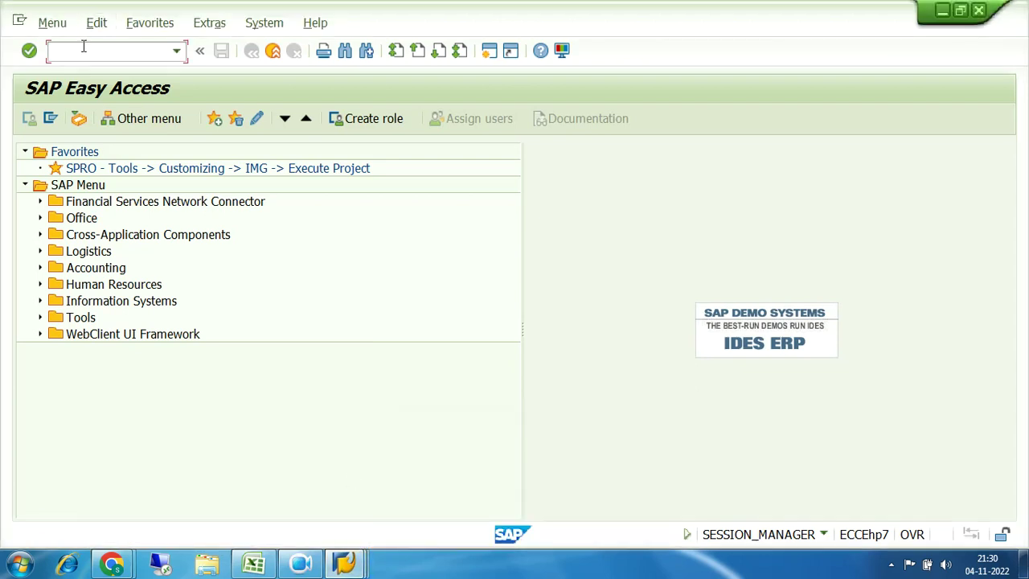
pyautogui.write('OB52')
pyautogui.press('Return')
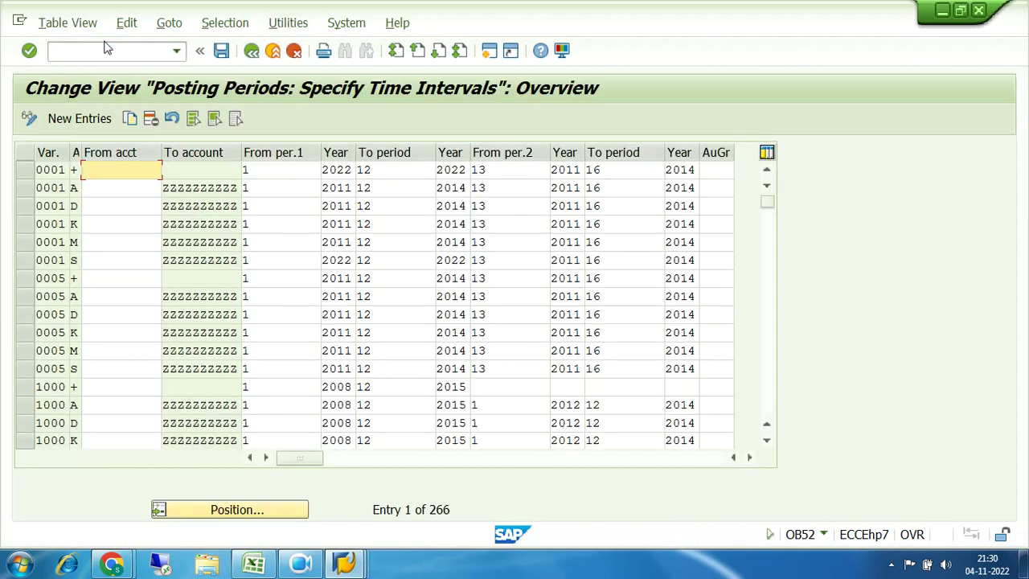
pyautogui.click(234, 510)
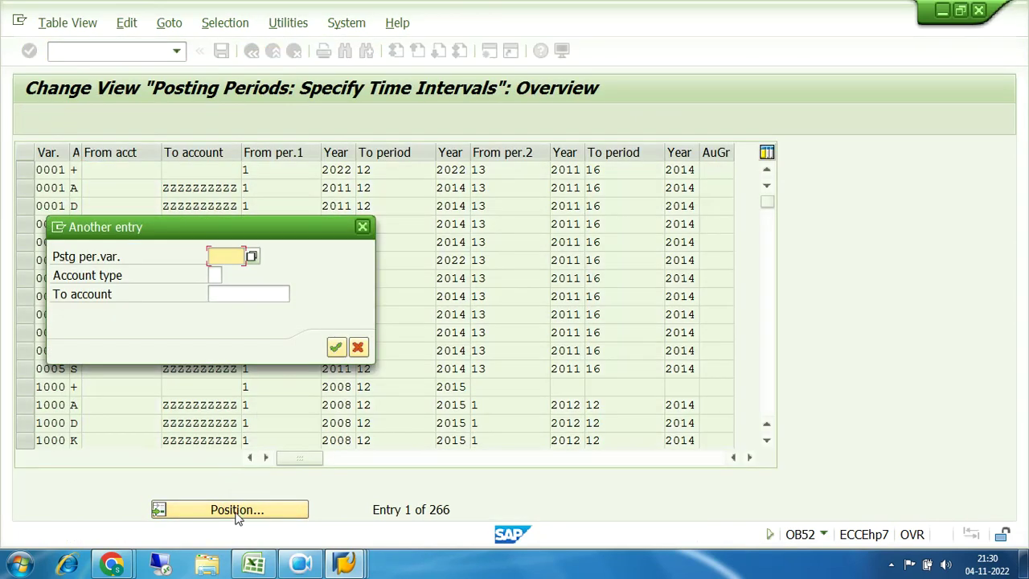
pyautogui.write('7200')
pyautogui.press('Return')
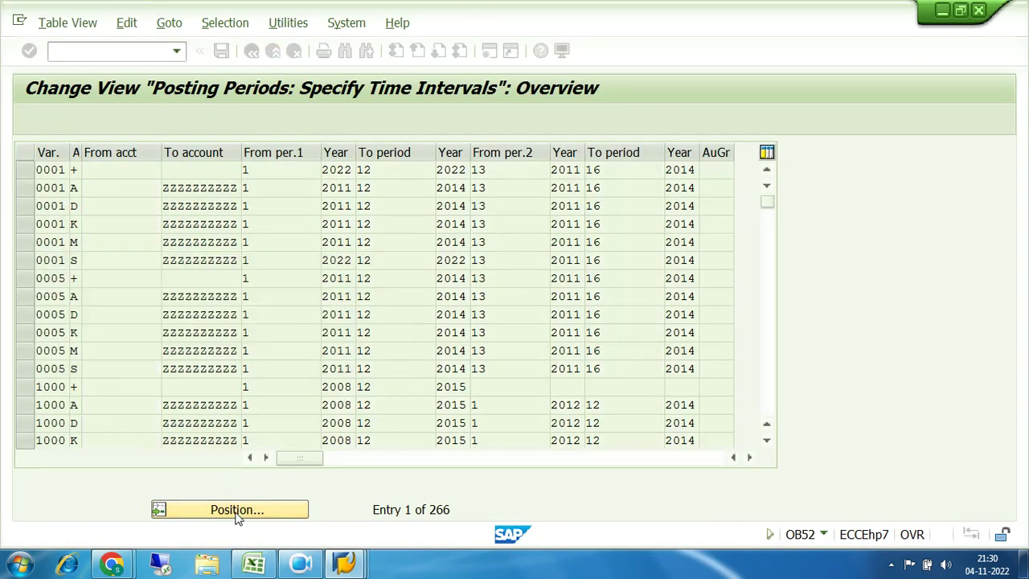
# Step: Set variant 7200's From per.1 and first To period to 9, and save under the proposed customizing request
pyautogui.click(254, 170)
pyautogui.press('BackSpace')
pyautogui.write('9')
pyautogui.press('Tab')
pyautogui.press('Tab')
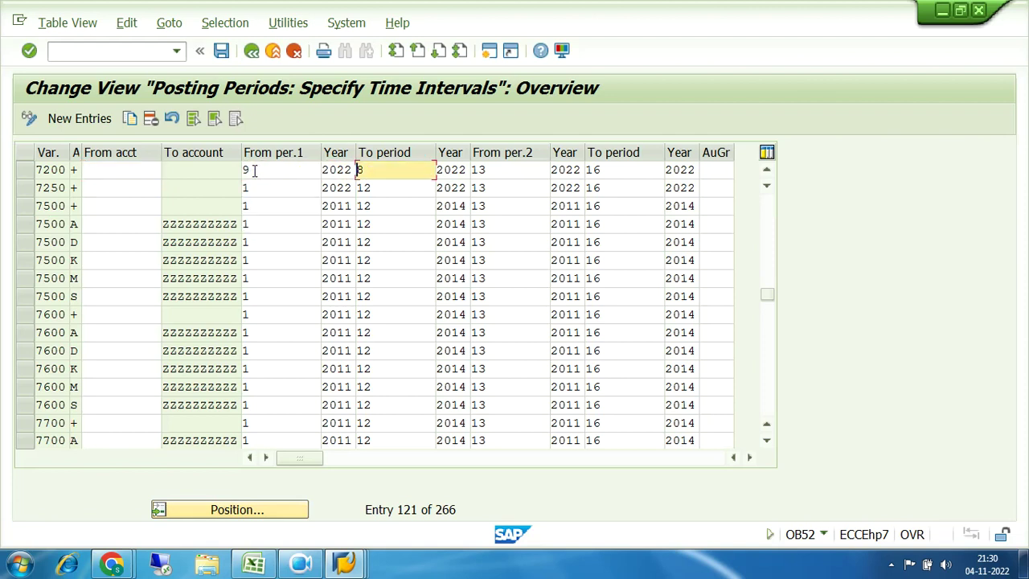
pyautogui.press('BackSpace')
pyautogui.write('9')
pyautogui.click(221, 51)
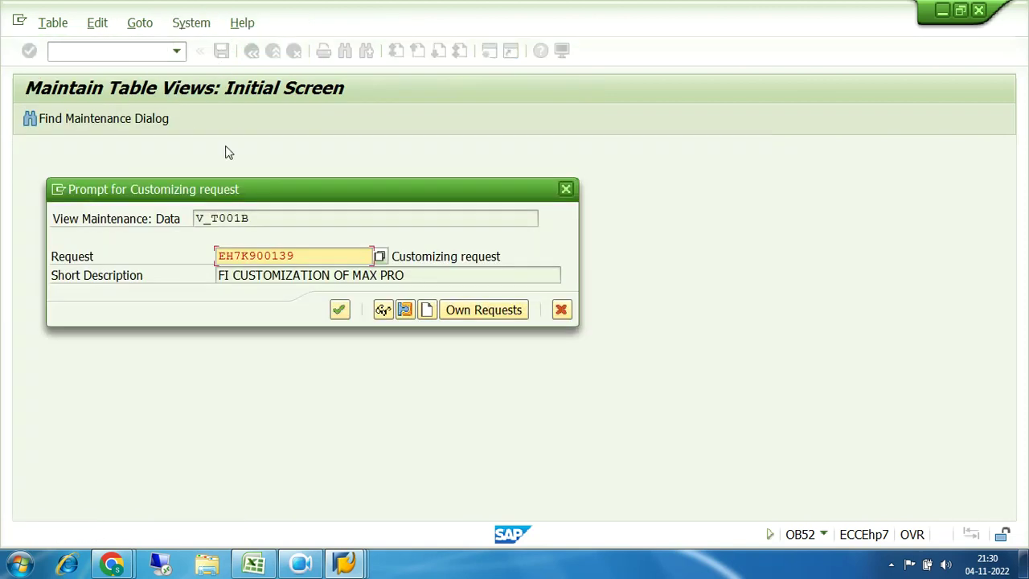
pyautogui.click(341, 313)
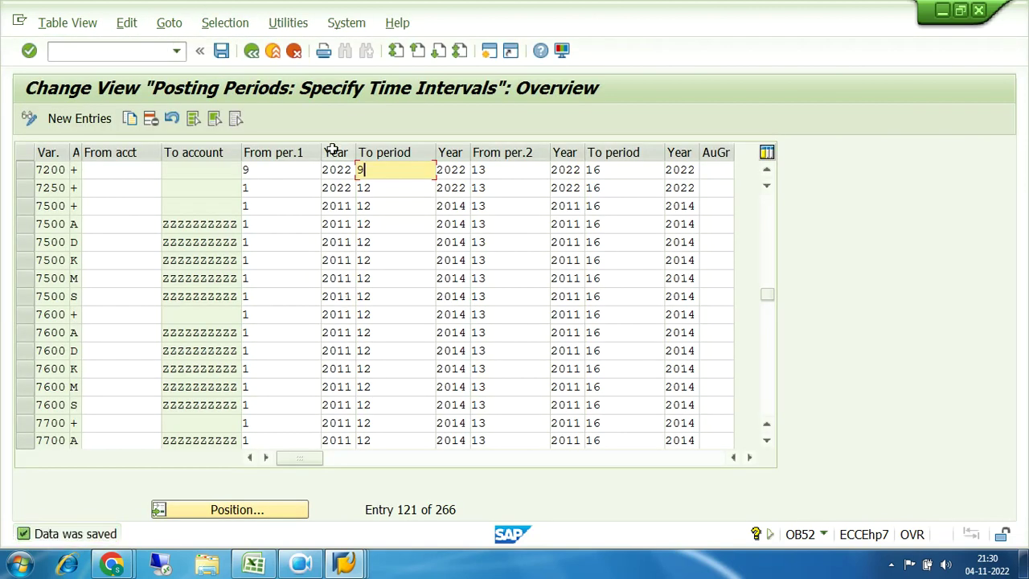
# Step: Leave the posting periods overview, start OB52 again, and go to variant 7200
pyautogui.click(251, 51)
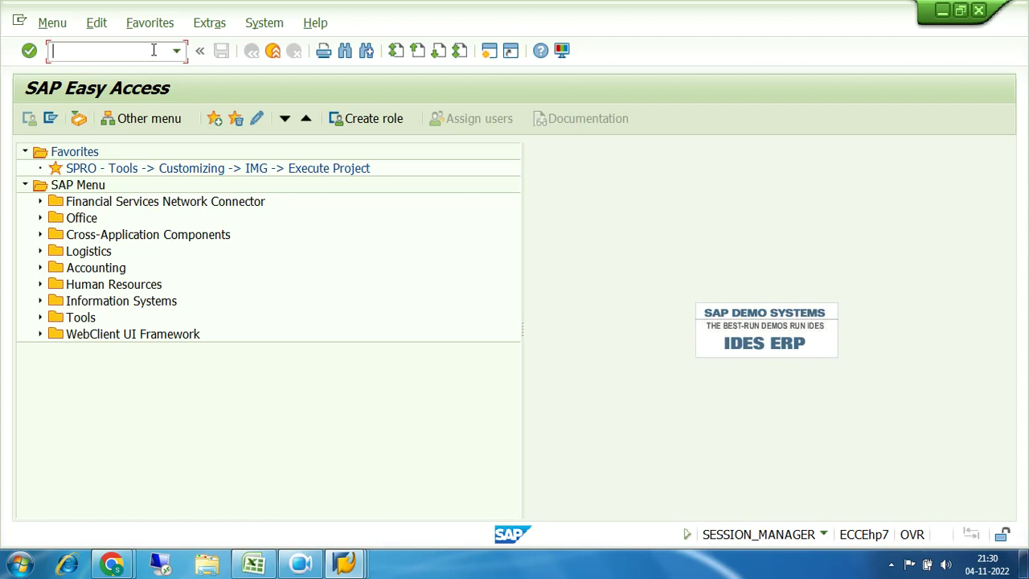
pyautogui.write('OB52')
pyautogui.press('Return')
pyautogui.click(247, 511)
pyautogui.write('7200')
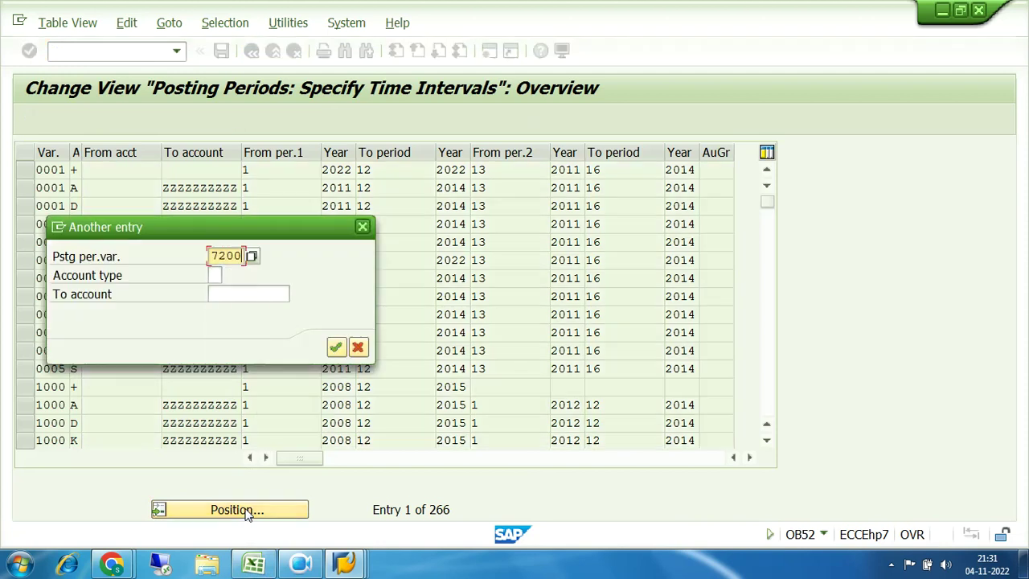
pyautogui.press('Return')
# Step: Set variant 7200's From per.1 and first To period to 10
pyautogui.click(269, 169)
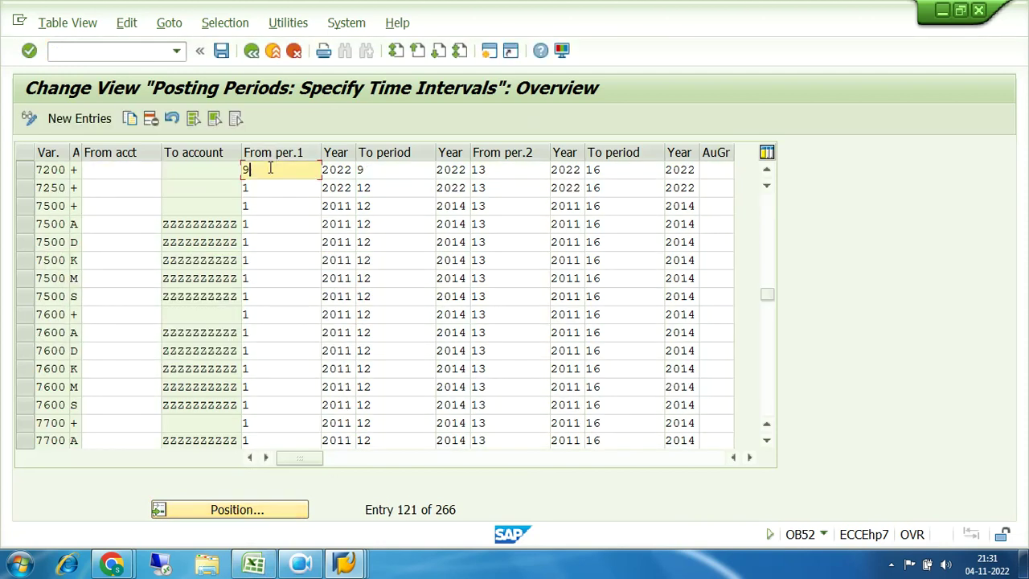
pyautogui.press('BackSpace')
pyautogui.write('10')
pyautogui.press('Tab')
pyautogui.press('BackSpace')
pyautogui.write('10')
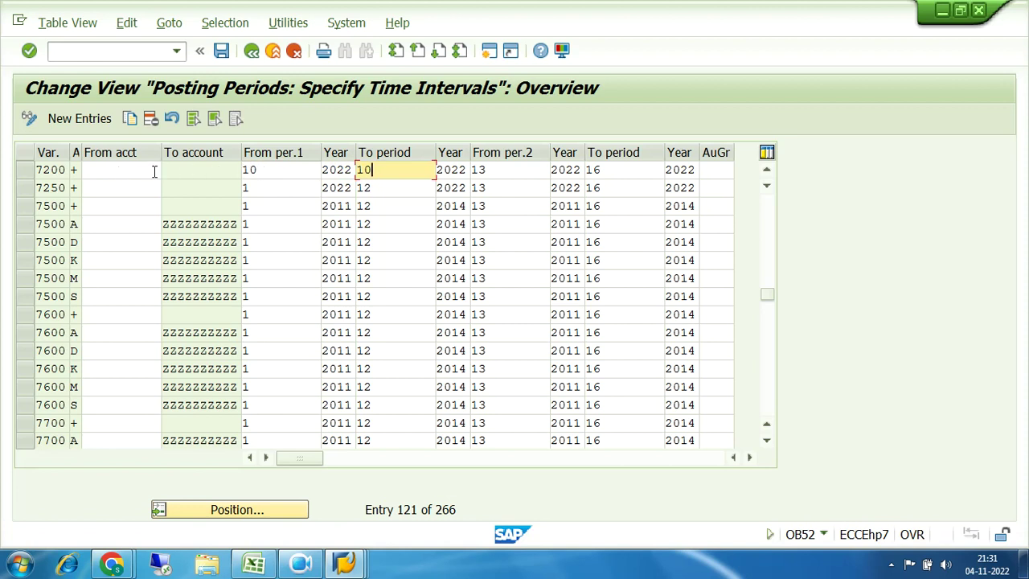
pyautogui.moveTo(265, 171); pyautogui.dragTo(242, 171)
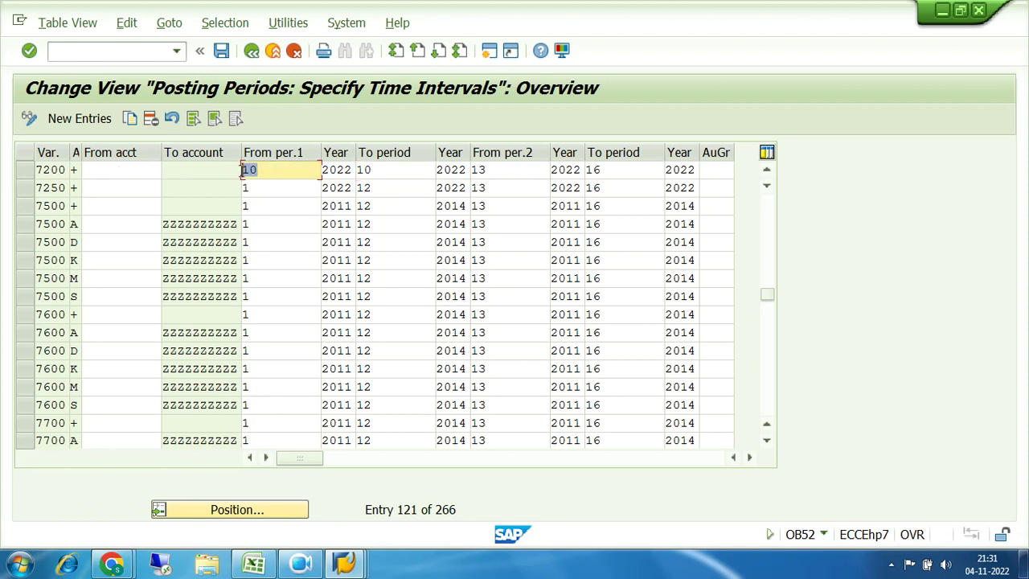
pyautogui.moveTo(384, 170); pyautogui.dragTo(357, 170)
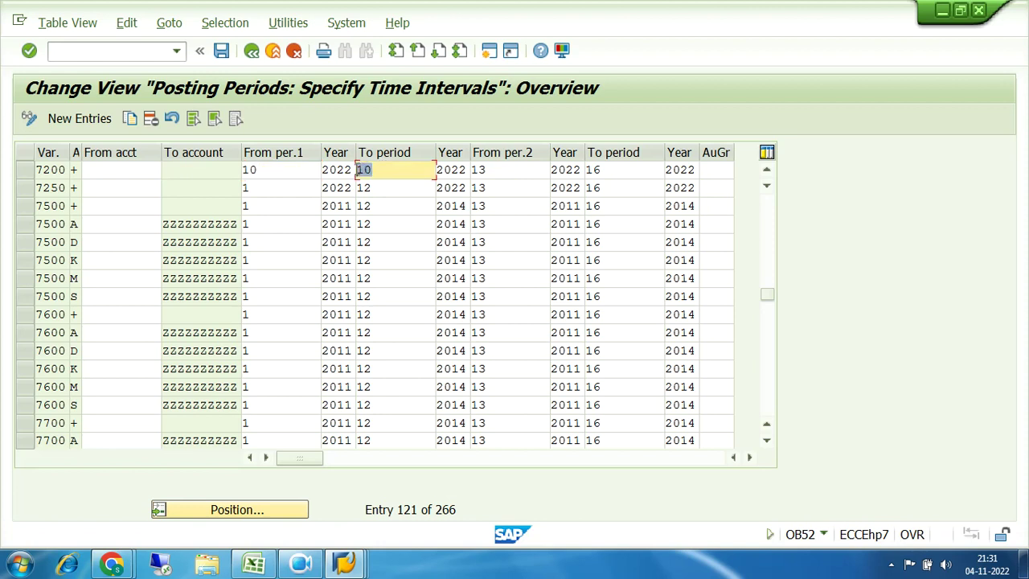
pyautogui.moveTo(277, 169); pyautogui.dragTo(246, 170)
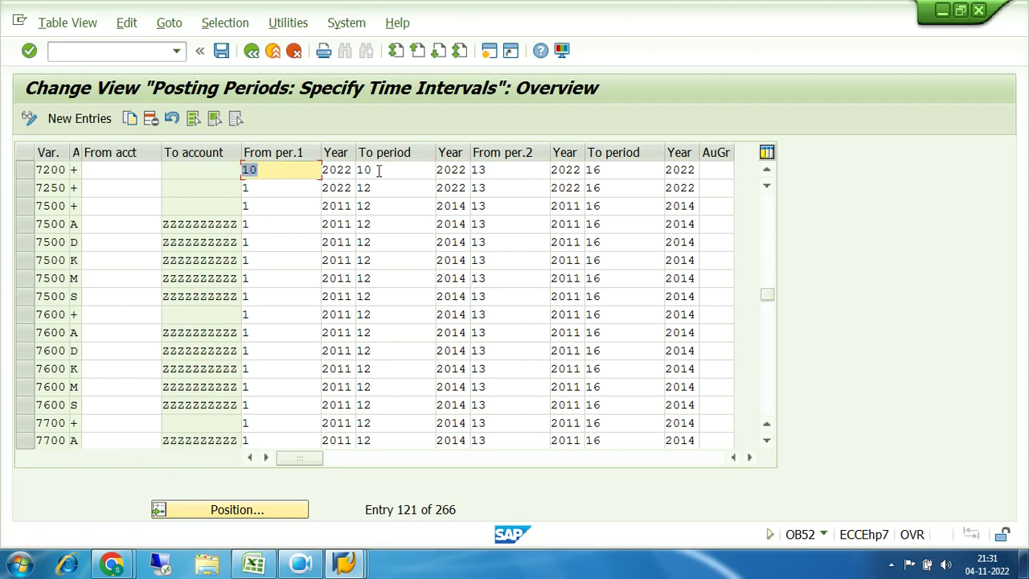
pyautogui.moveTo(400, 168); pyautogui.dragTo(363, 171)
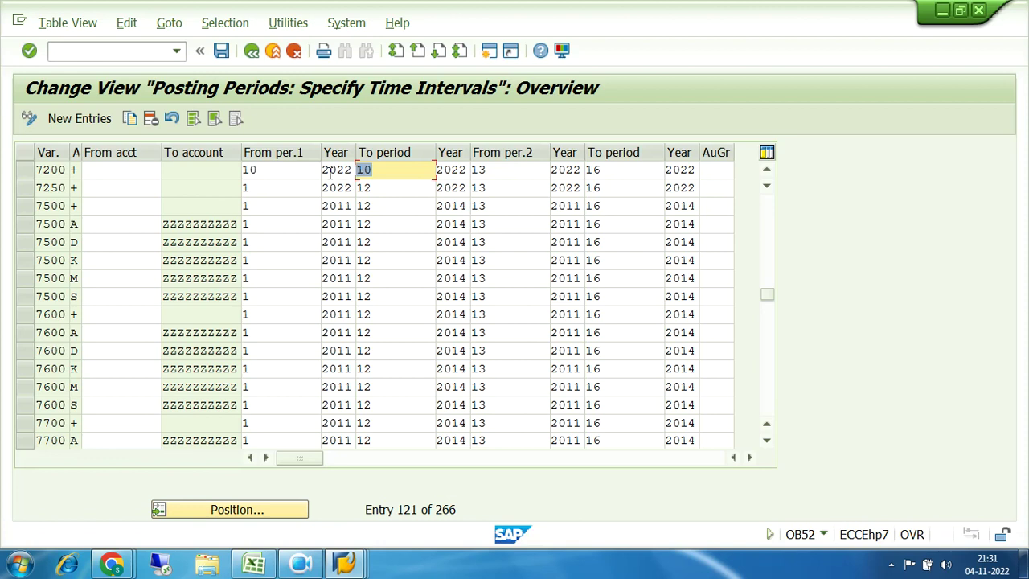
# Step: Set variant 7200's From per.1 to 1 and its first To period to 12
pyautogui.moveTo(289, 169); pyautogui.dragTo(243, 177)
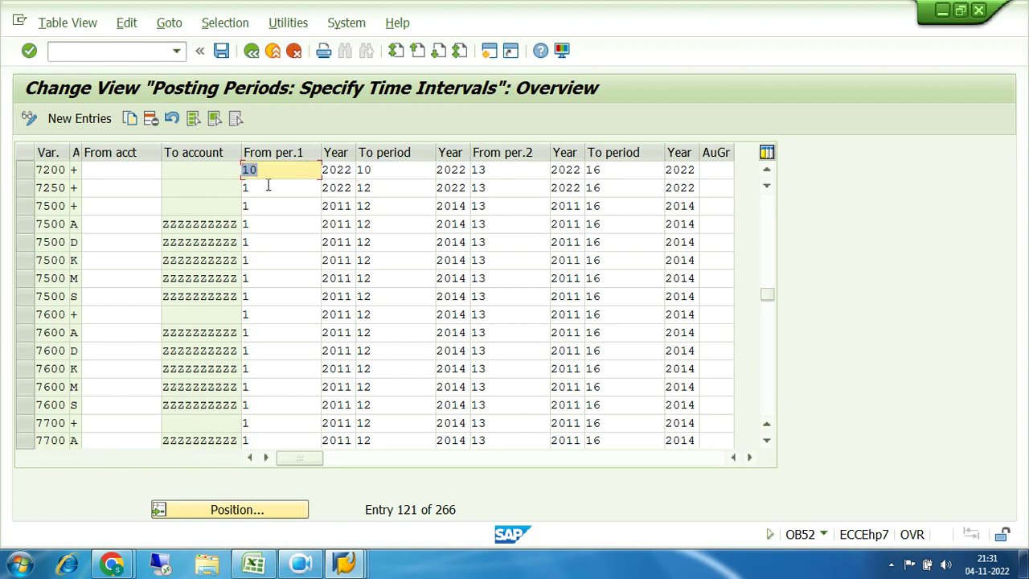
pyautogui.press('BackSpace')
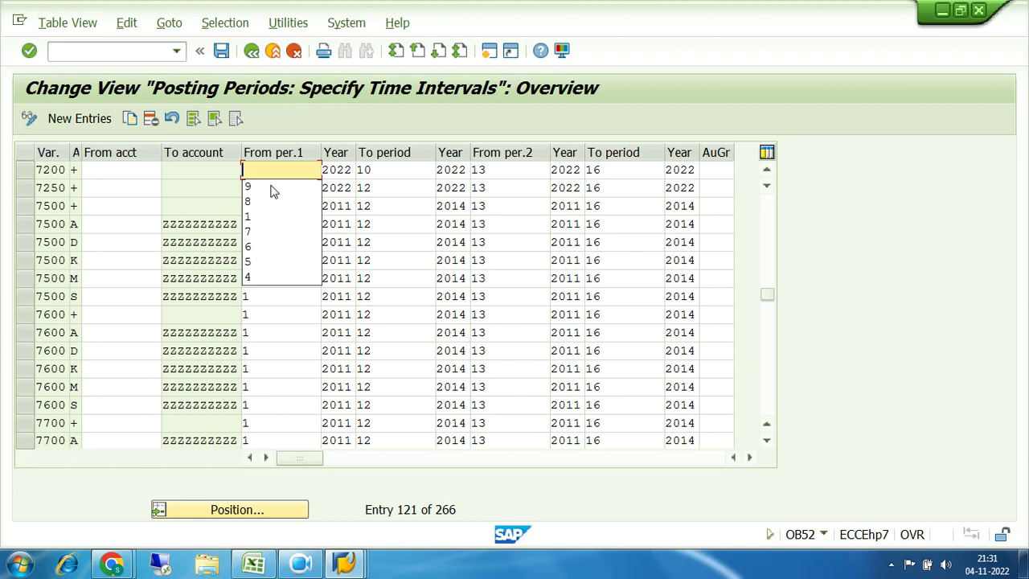
pyautogui.write('1')
pyautogui.press('Tab')
pyautogui.press('Tab')
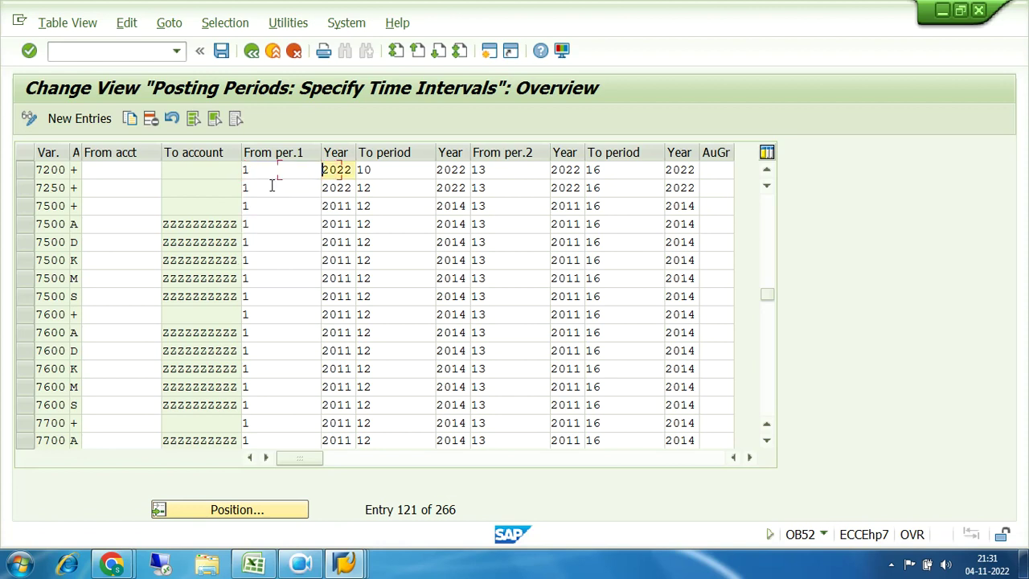
pyautogui.write('1')
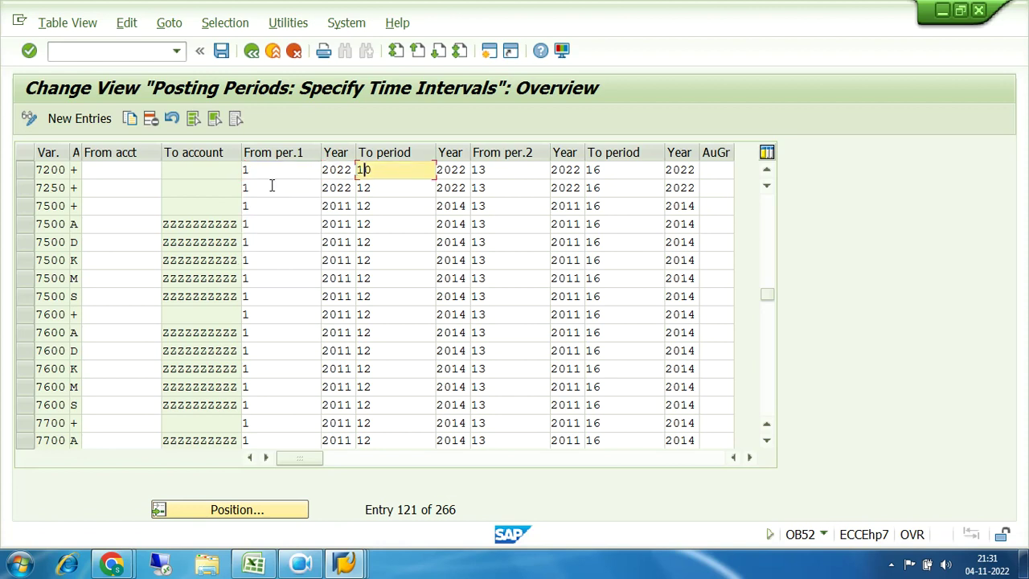
pyautogui.press('BackSpace')
pyautogui.write('2')
# Step: Save variant 7200's interval under the proposed customizing request and leave the posting periods overview
pyautogui.click(273, 169)
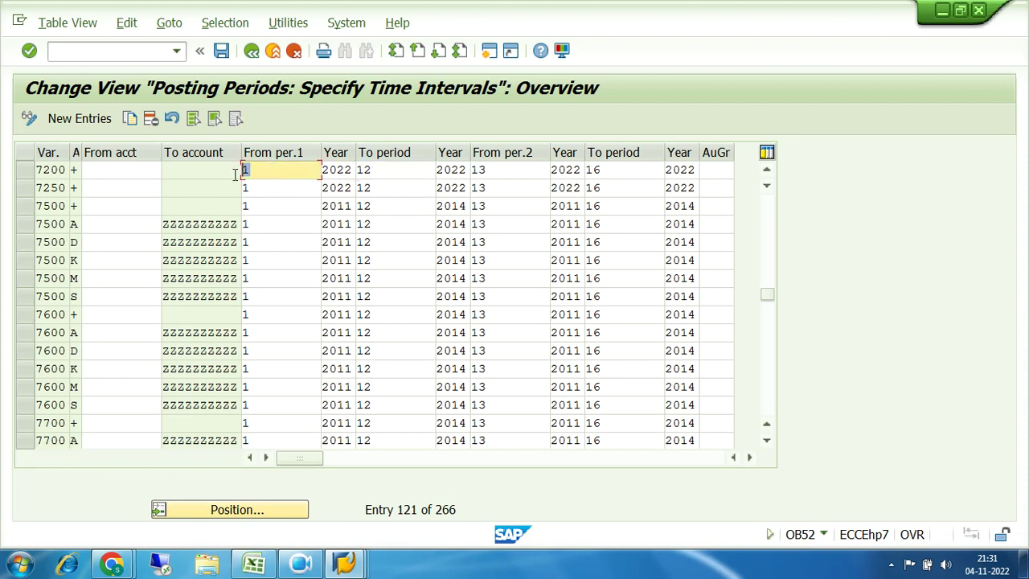
pyautogui.click(365, 170)
pyautogui.moveTo(368, 169); pyautogui.dragTo(356, 172)
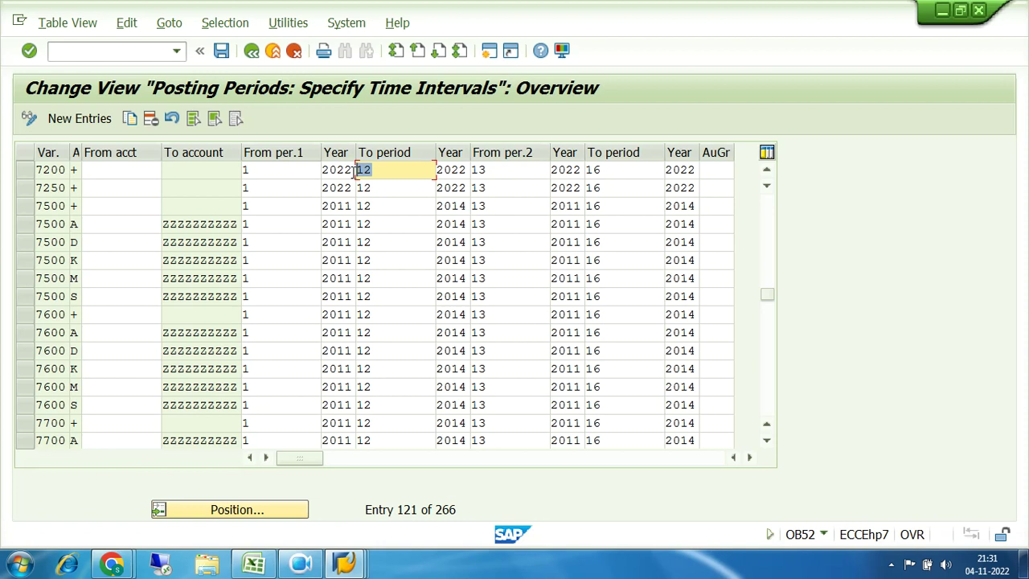
pyautogui.click(495, 169)
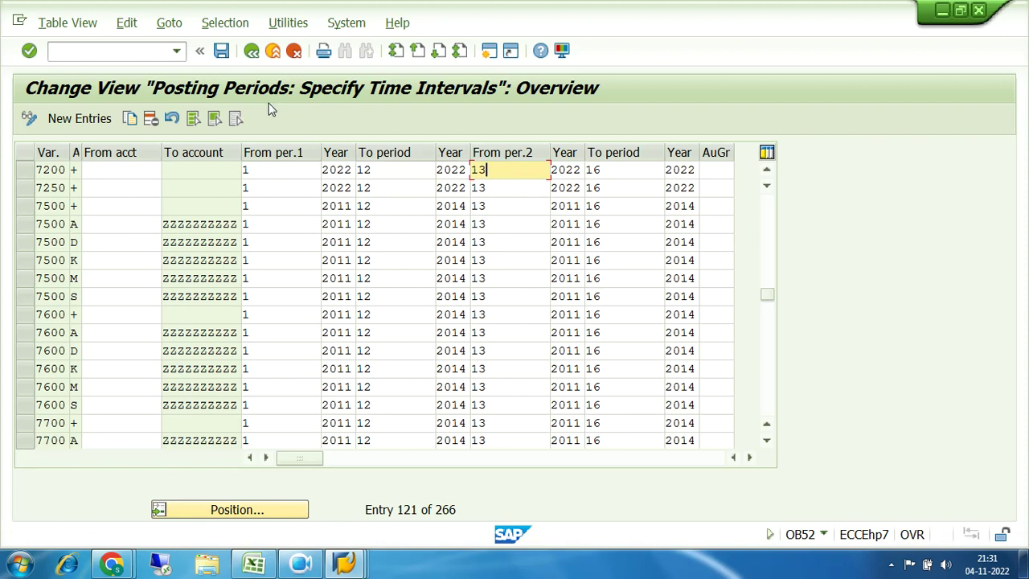
pyautogui.click(221, 51)
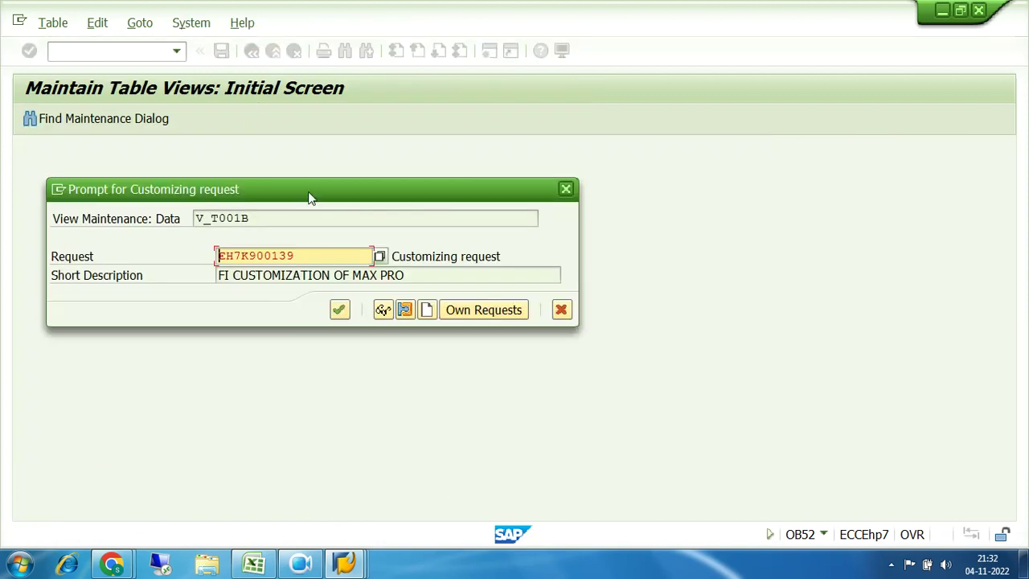
pyautogui.click(339, 310)
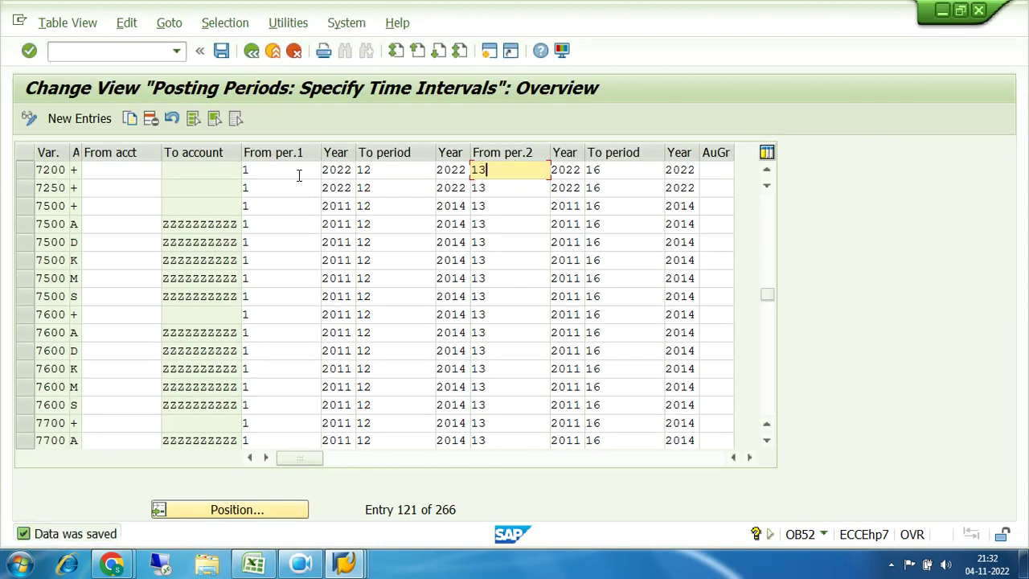
pyautogui.click(251, 51)
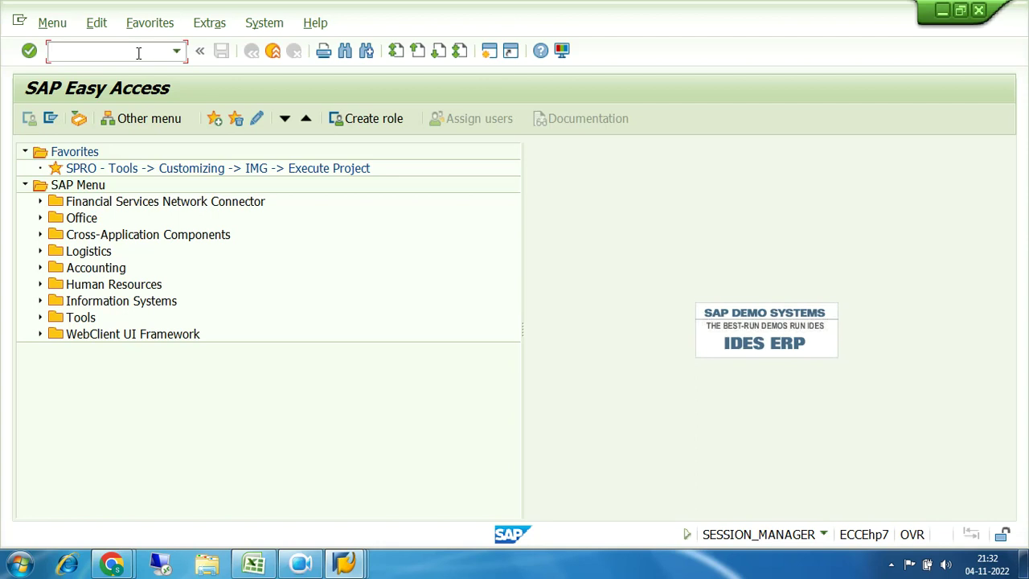
# Step: Expand Accounting, Financial Accounting and General Ledger in the SAP Menu tree
pyautogui.click(40, 268)
pyautogui.click(55, 285)
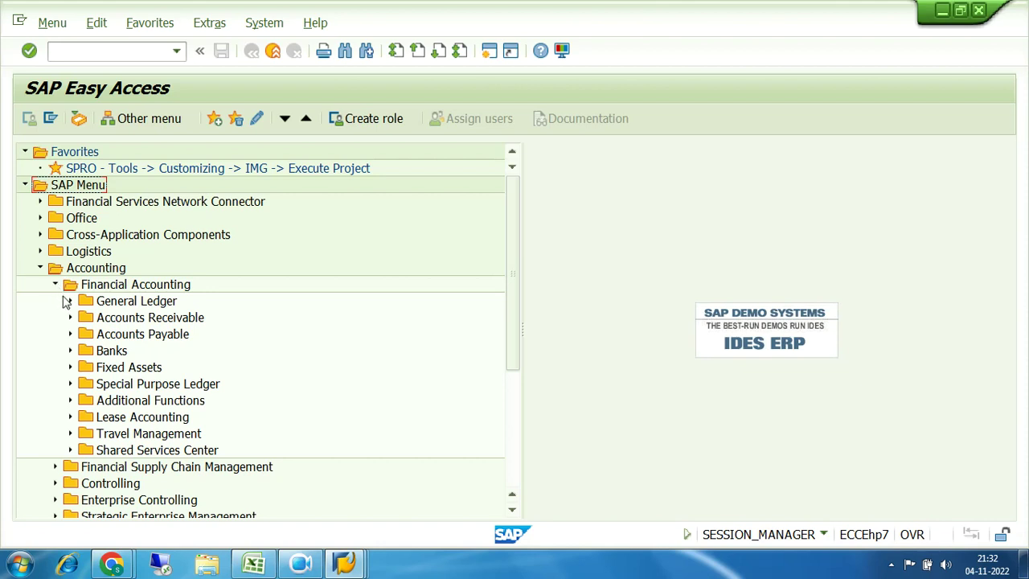
pyautogui.click(70, 301)
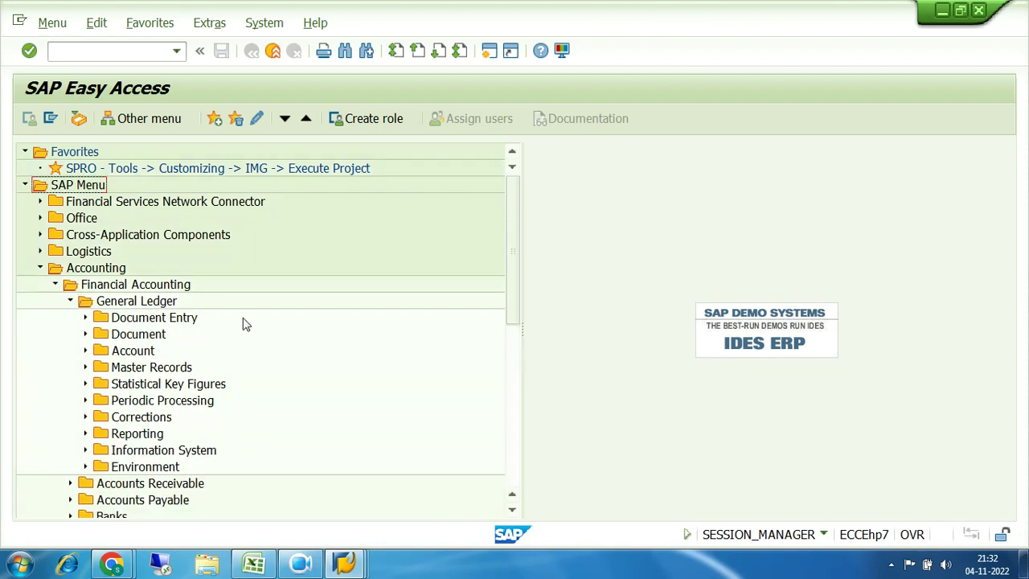
pyautogui.scroll(-1, 244, 324)
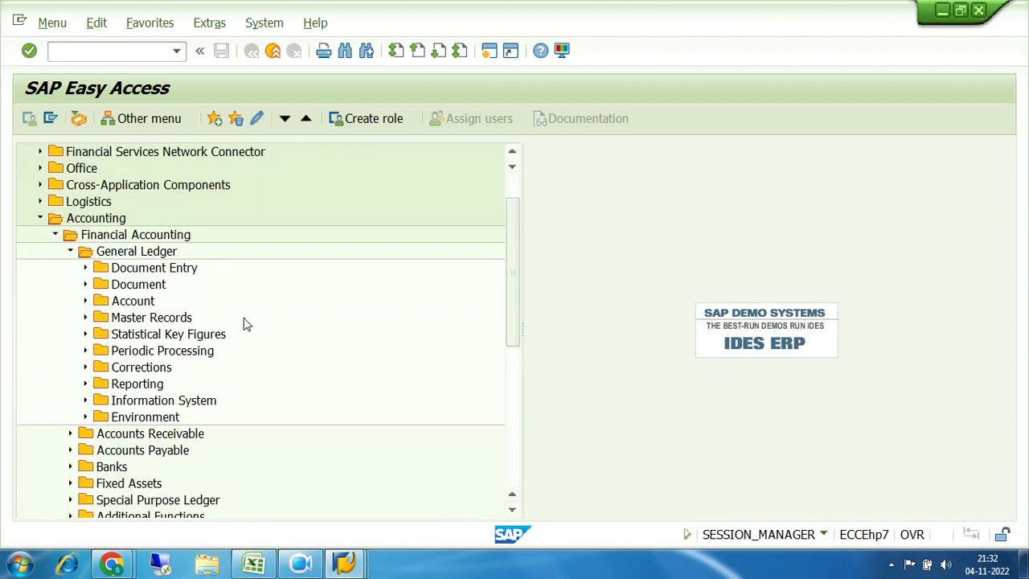
# Step: Search General Ledger's Periodic Processing and Closing folders for the posting periods transaction, including Valuate and Opening/Closing Entries, and collapse Closing
pyautogui.click(85, 351)
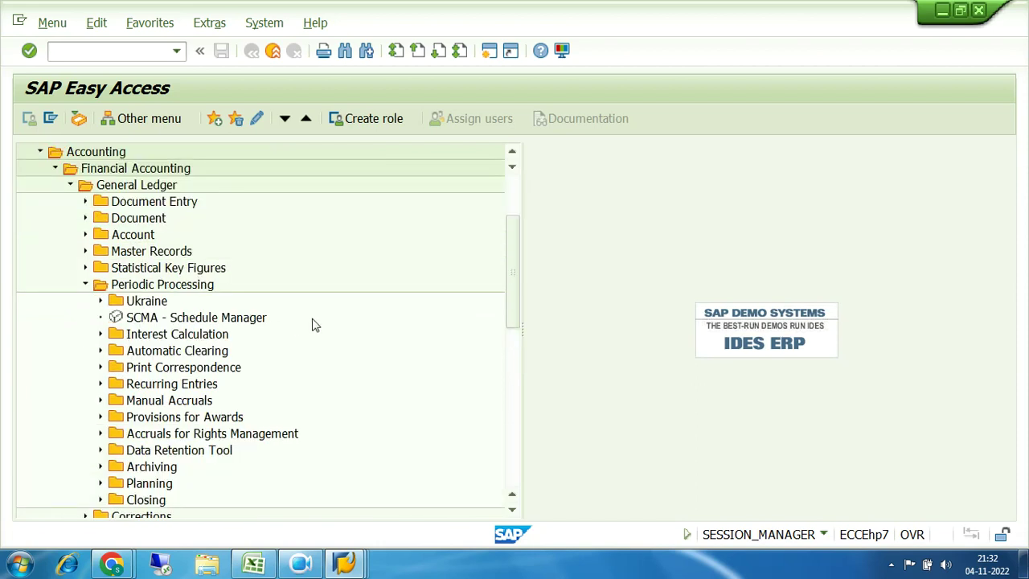
pyautogui.scroll(-1, 319, 321)
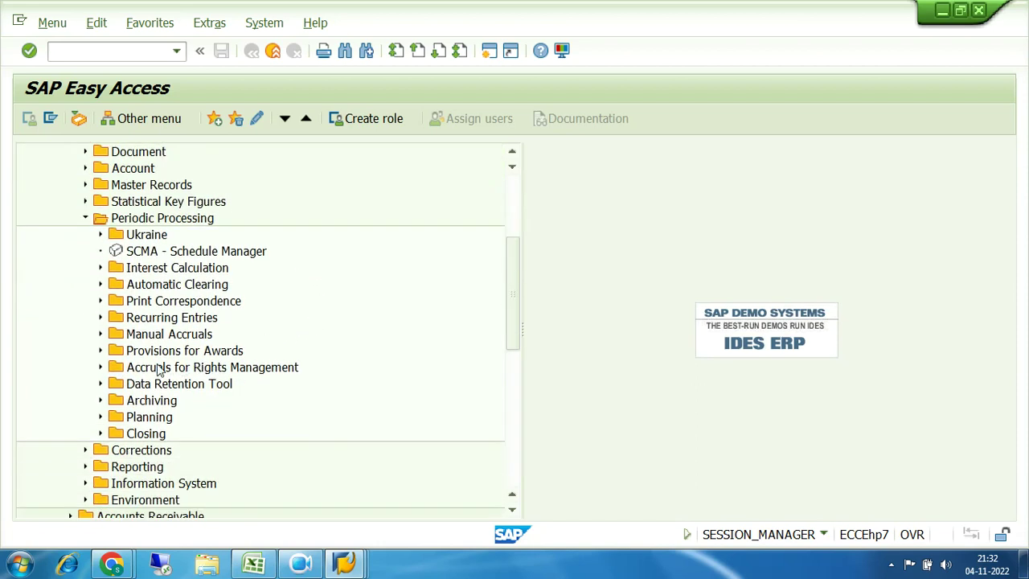
pyautogui.click(101, 435)
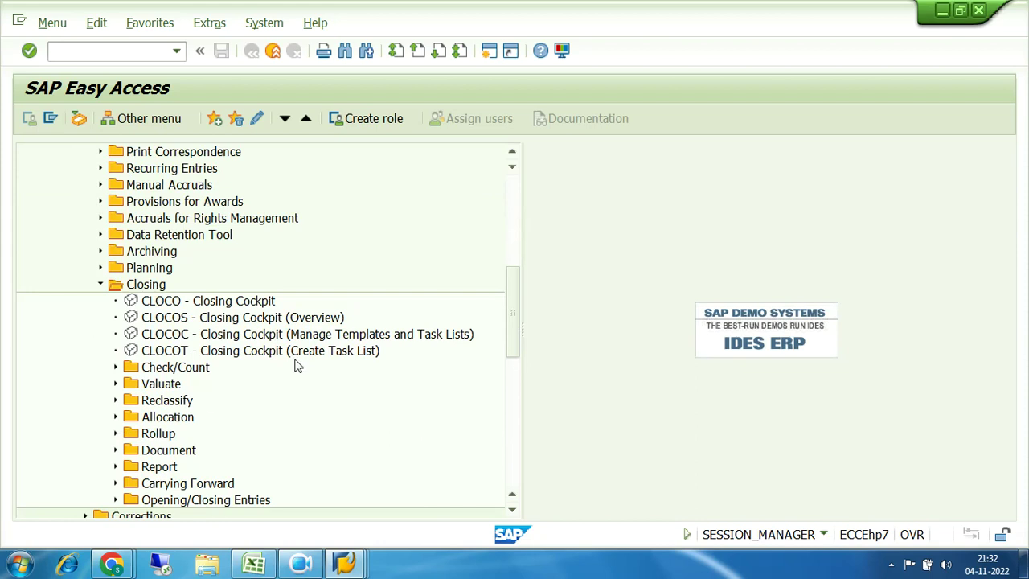
pyautogui.scroll(-1, 294, 362)
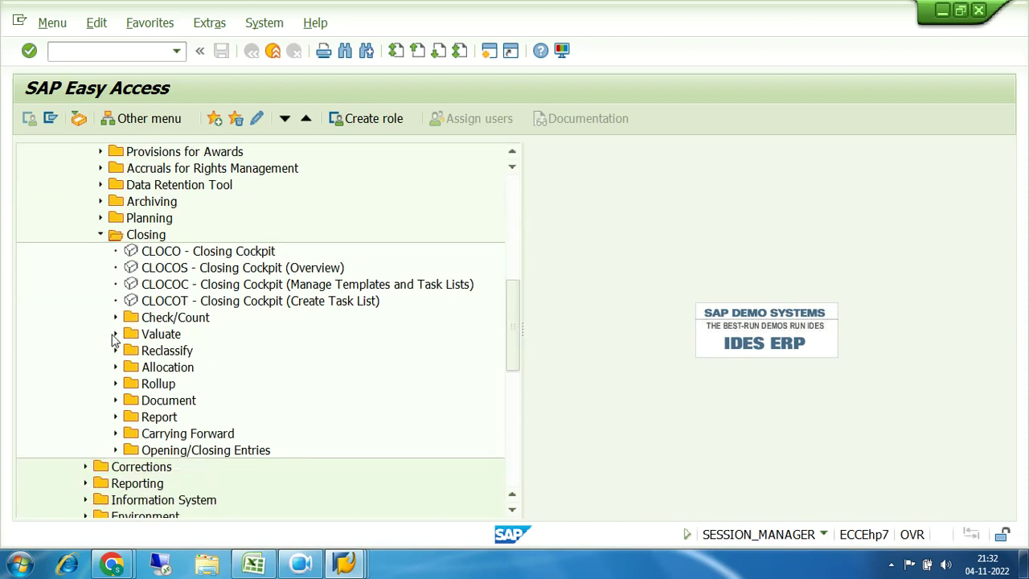
pyautogui.click(115, 334)
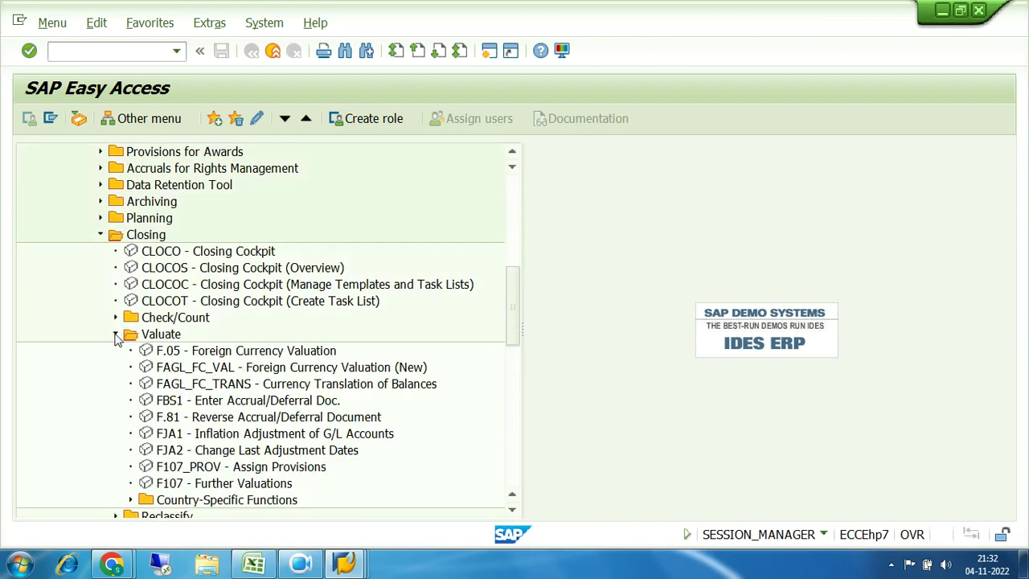
pyautogui.click(116, 334)
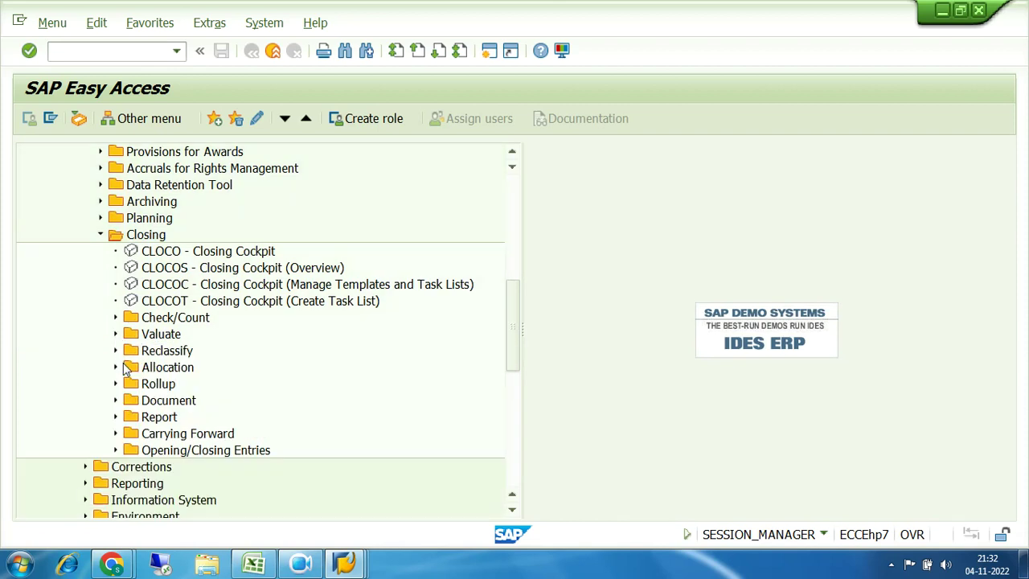
pyautogui.click(115, 450)
pyautogui.click(115, 269)
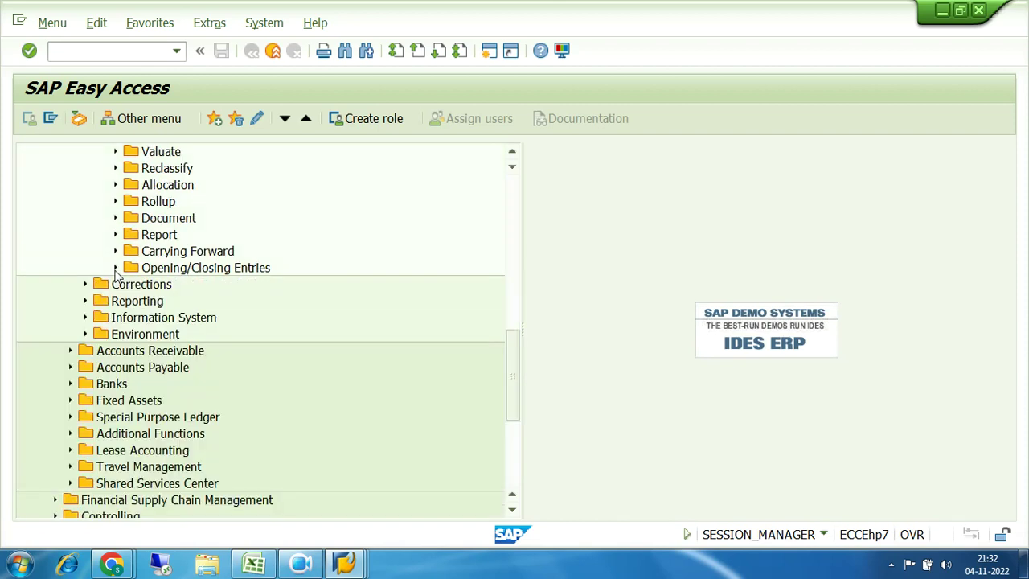
pyautogui.scroll(2, 268, 276)
pyautogui.scroll(3, 271, 278)
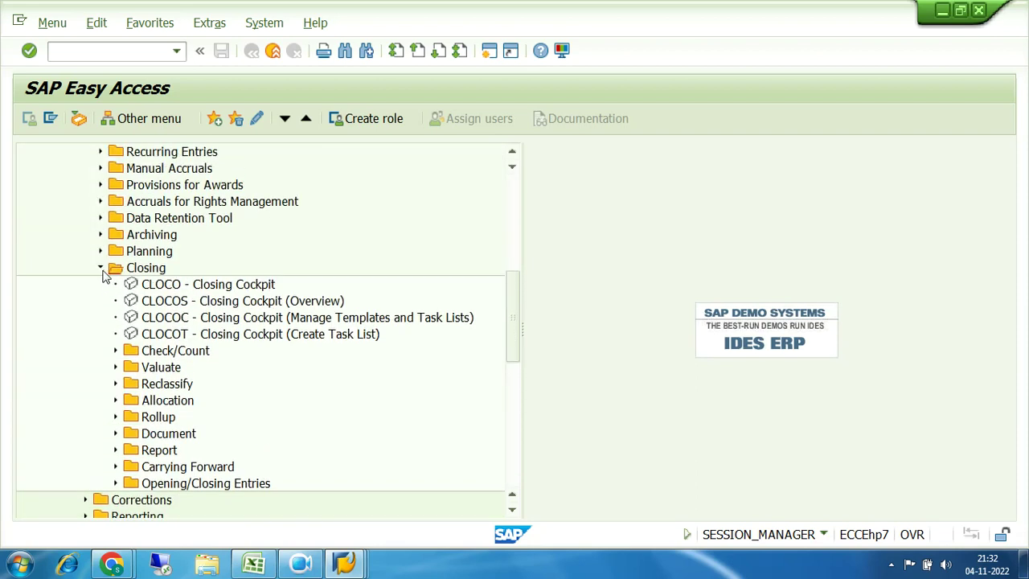
pyautogui.click(101, 270)
pyautogui.scroll(2, 290, 279)
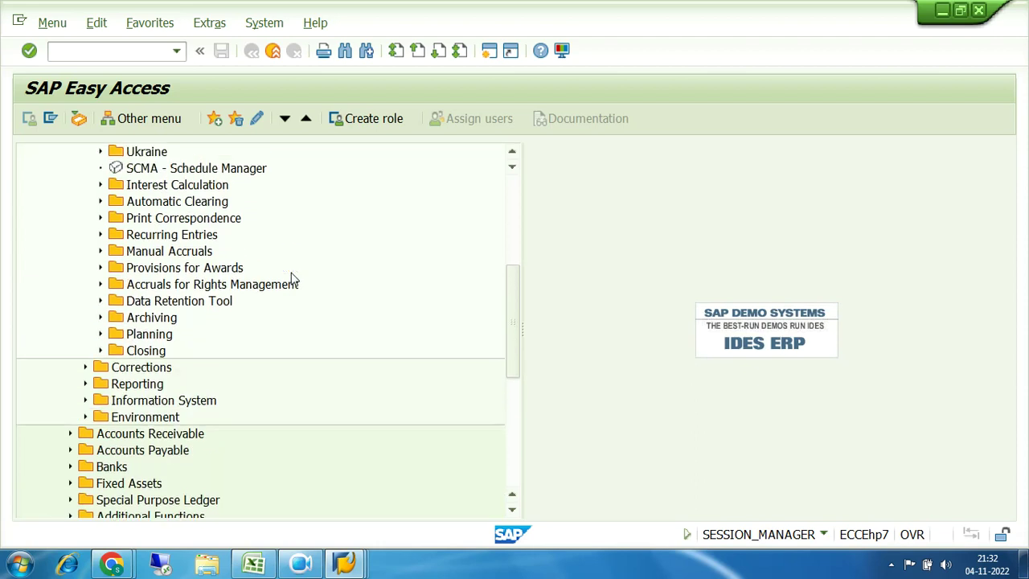
# Step: Start S_ALR_87003642 - Open and Close Posting Periods from Current Settings under General Ledger's Environment folder
pyautogui.click(85, 418)
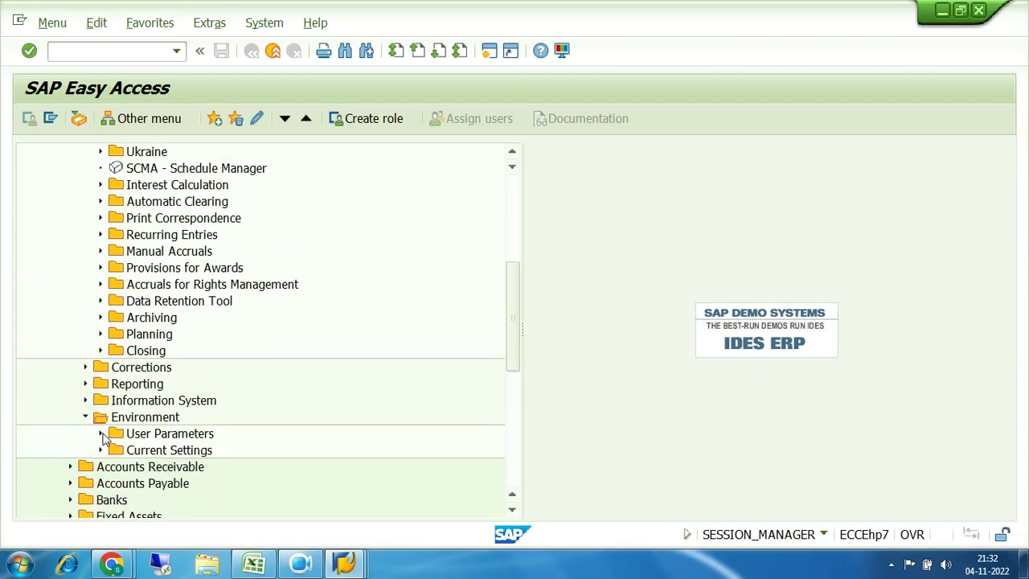
pyautogui.click(102, 434)
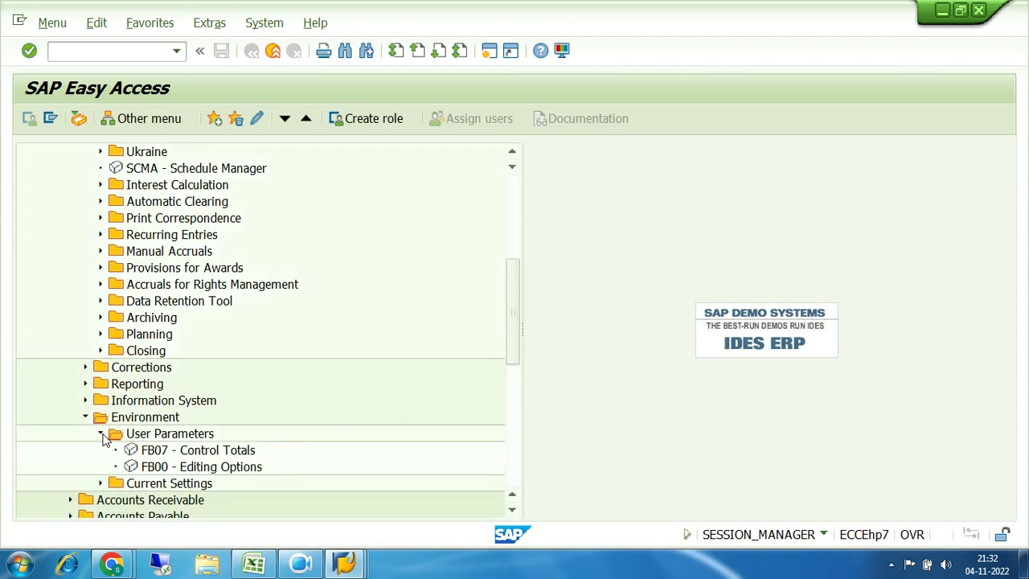
pyautogui.click(100, 483)
pyautogui.click(321, 384)
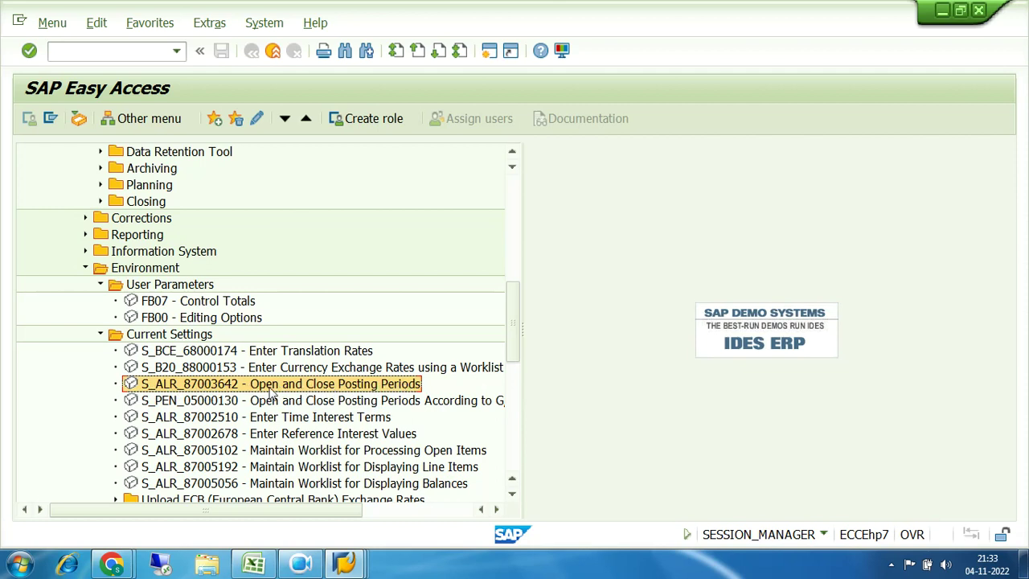
pyautogui.doubleClick(174, 385)
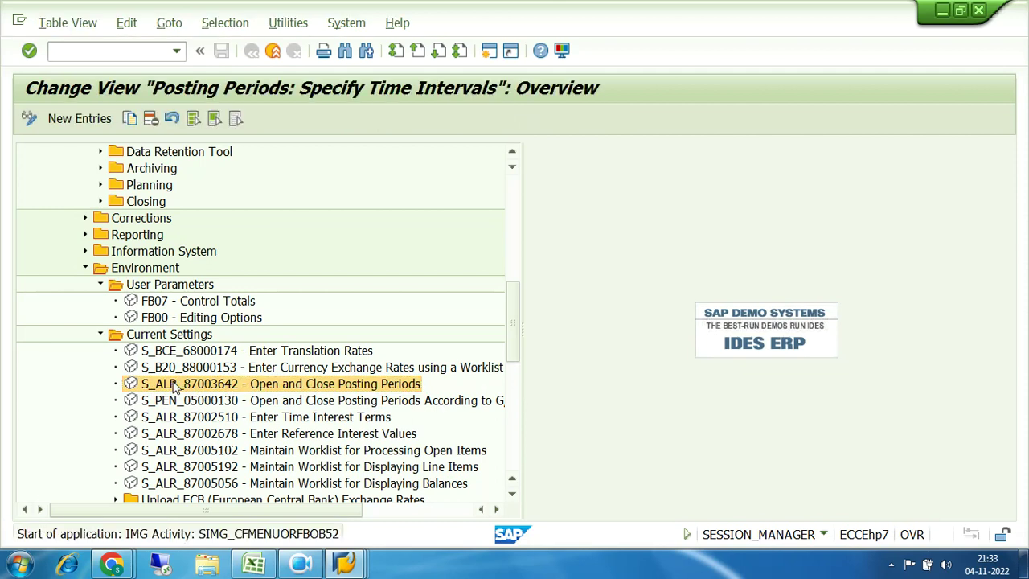
# Step: Position the posting periods list at variant 7200, select its entry, and return to SAP Easy Access
pyautogui.click(248, 513)
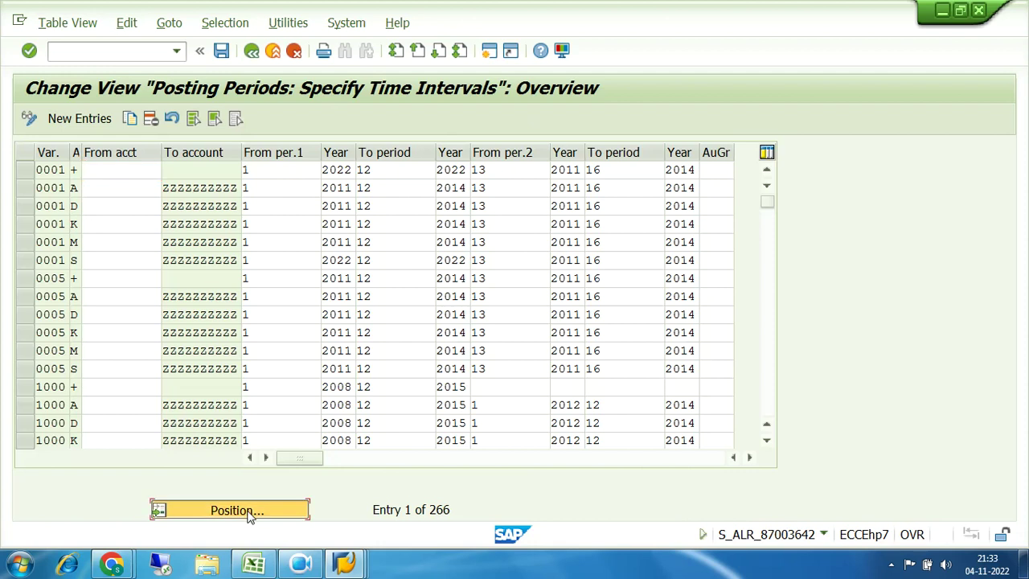
pyautogui.write('7200')
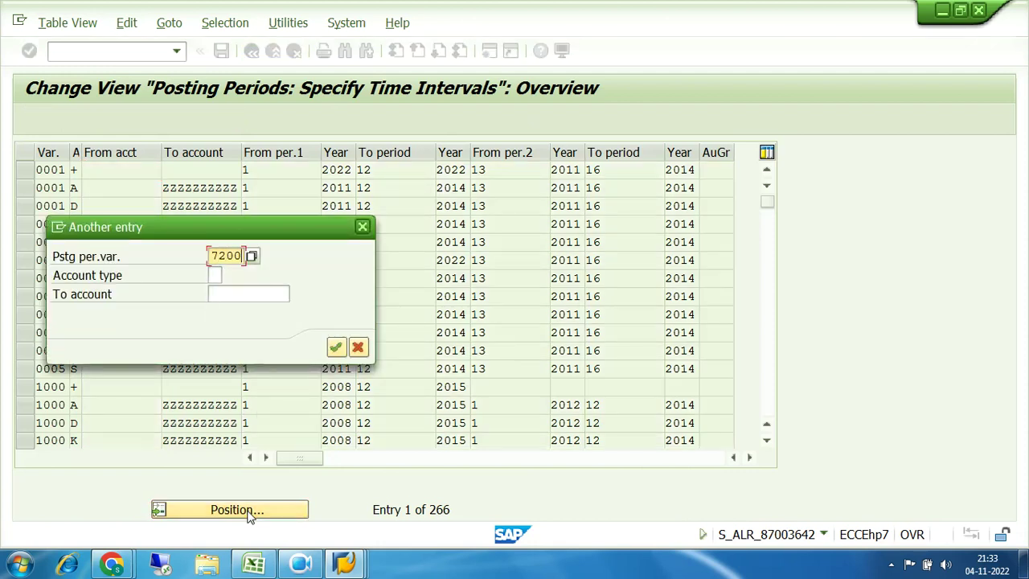
pyautogui.press('Return')
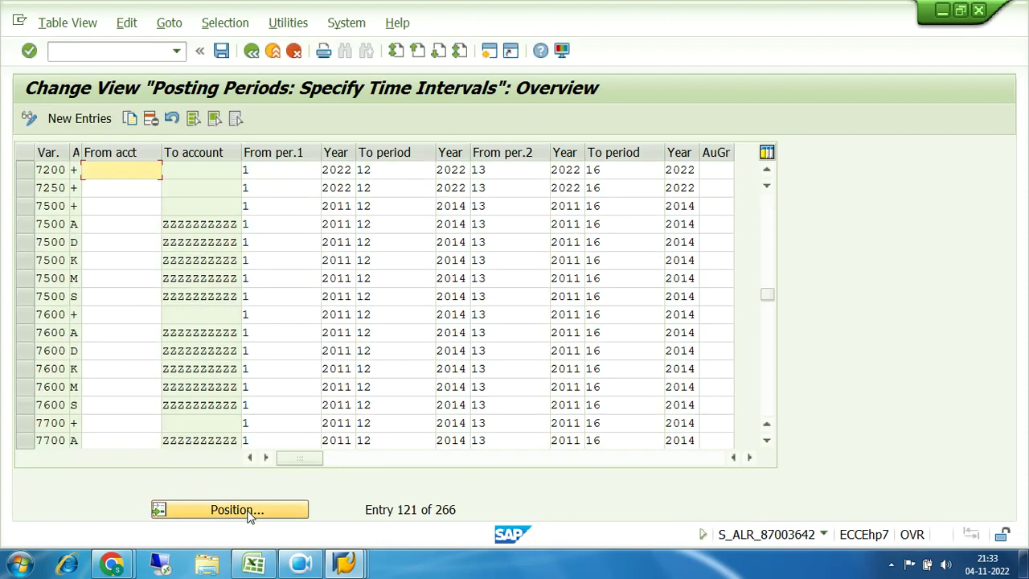
pyautogui.click(26, 175)
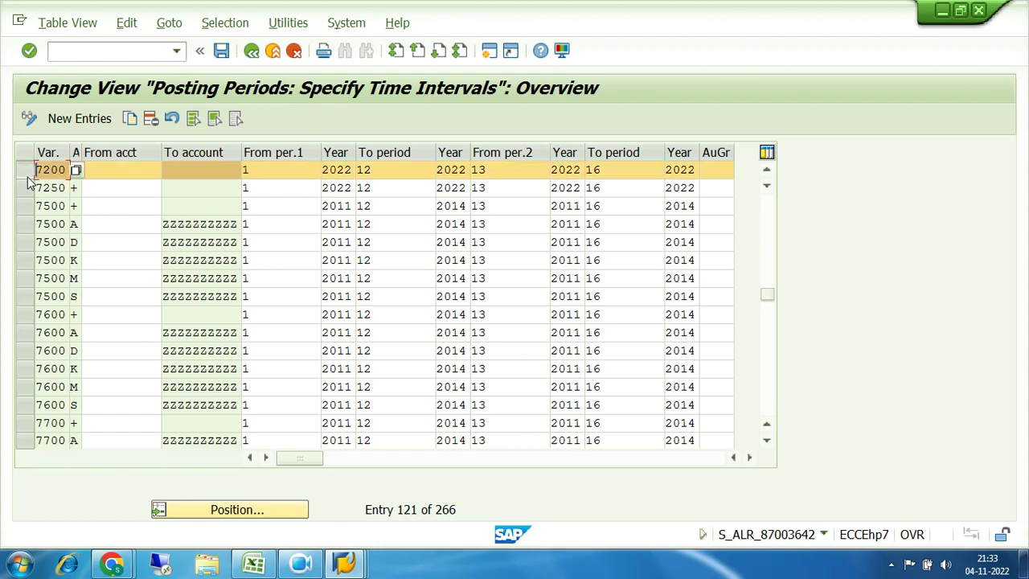
pyautogui.click(252, 51)
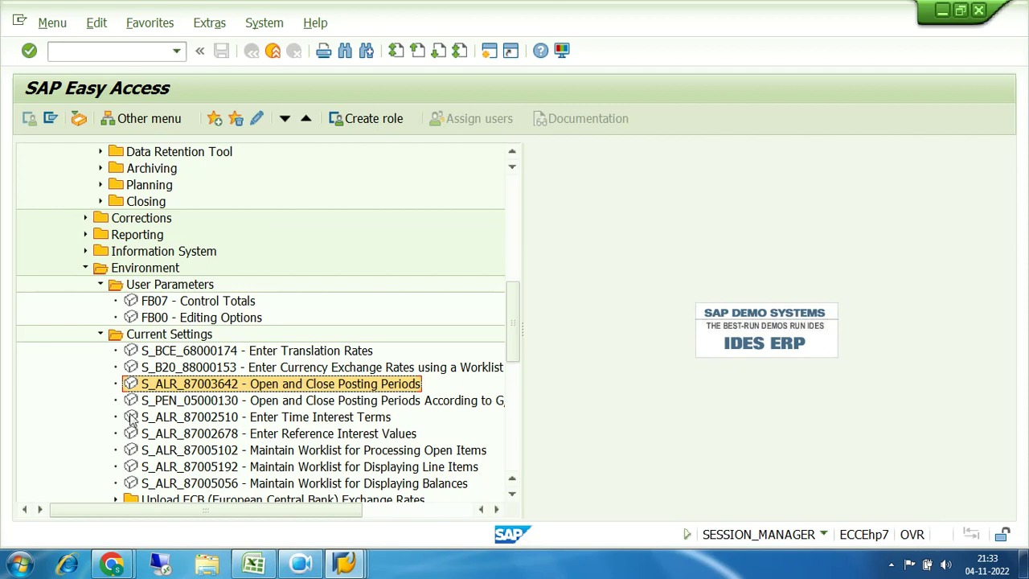
# Step: Collapse the Current Settings, Environment, Periodic Processing, General Ledger and Financial Accounting folders in the SAP Menu tree
pyautogui.click(102, 335)
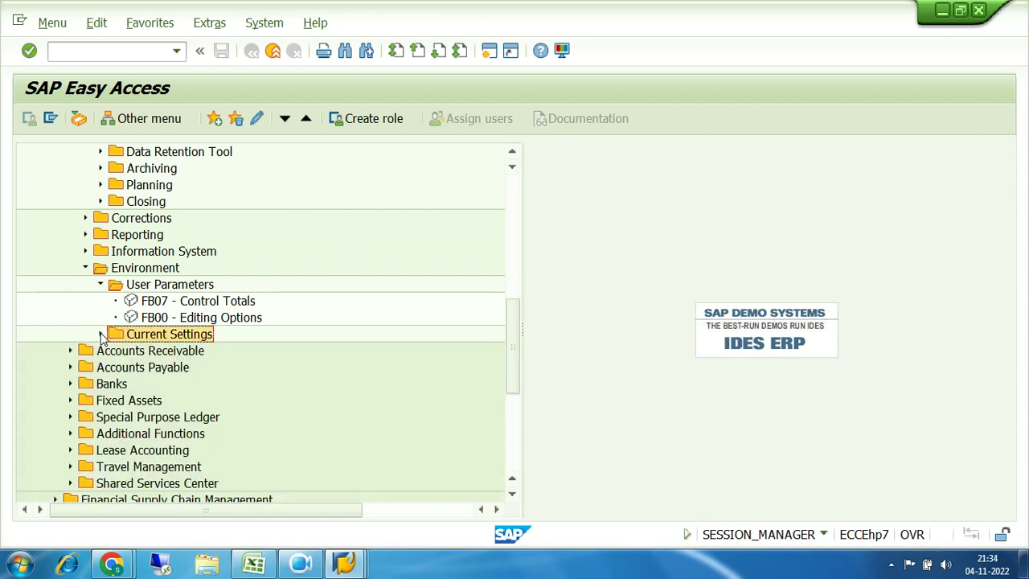
pyautogui.click(86, 269)
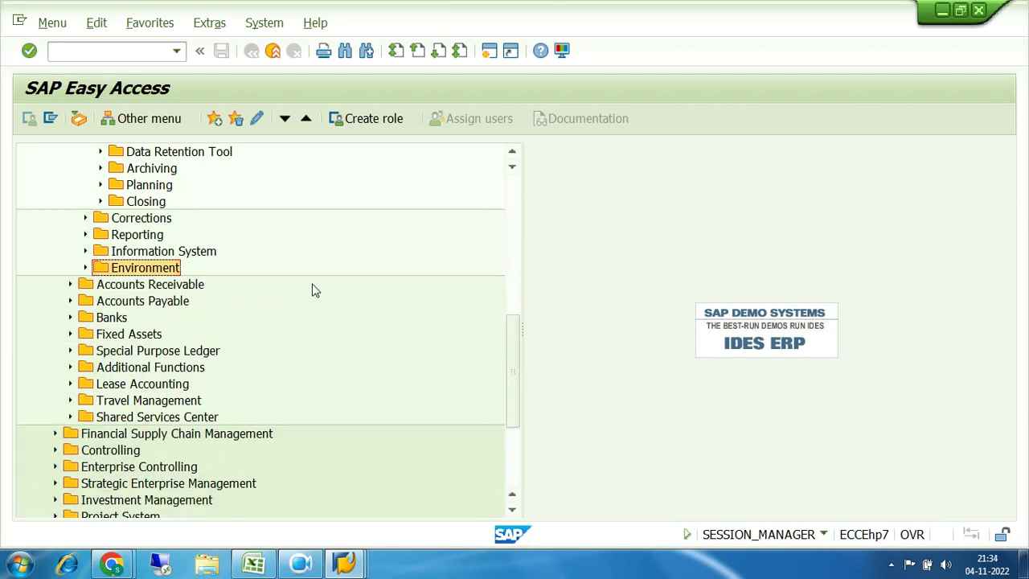
pyautogui.scroll(2, 321, 292)
pyautogui.scroll(4, 321, 292)
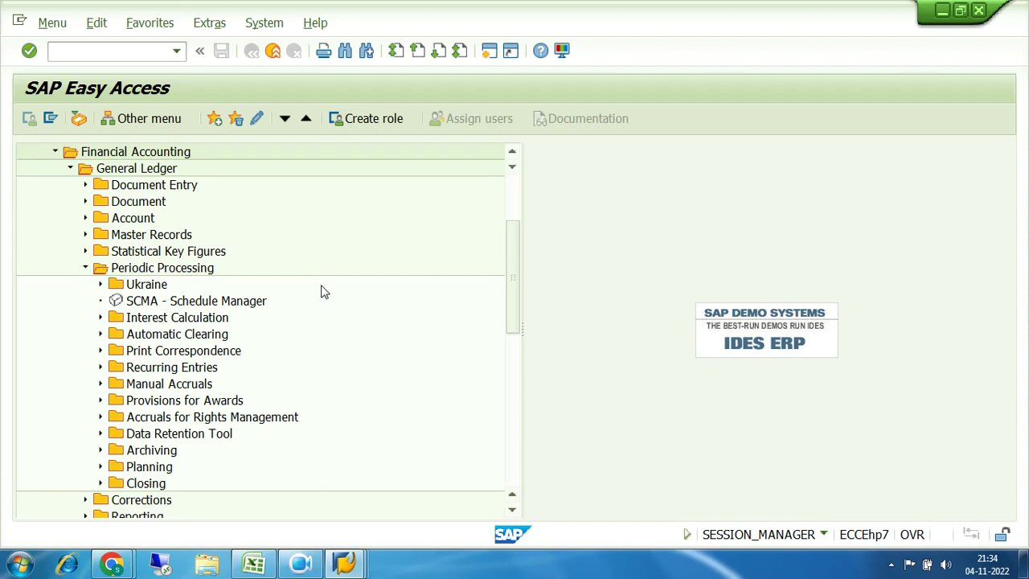
pyautogui.click(84, 269)
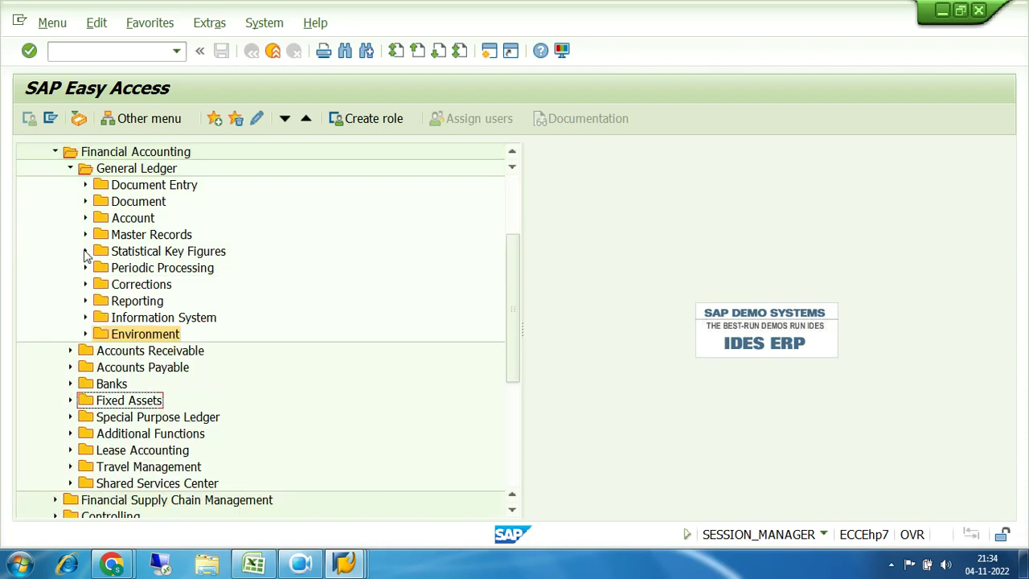
pyautogui.click(71, 169)
pyautogui.scroll(2, 294, 278)
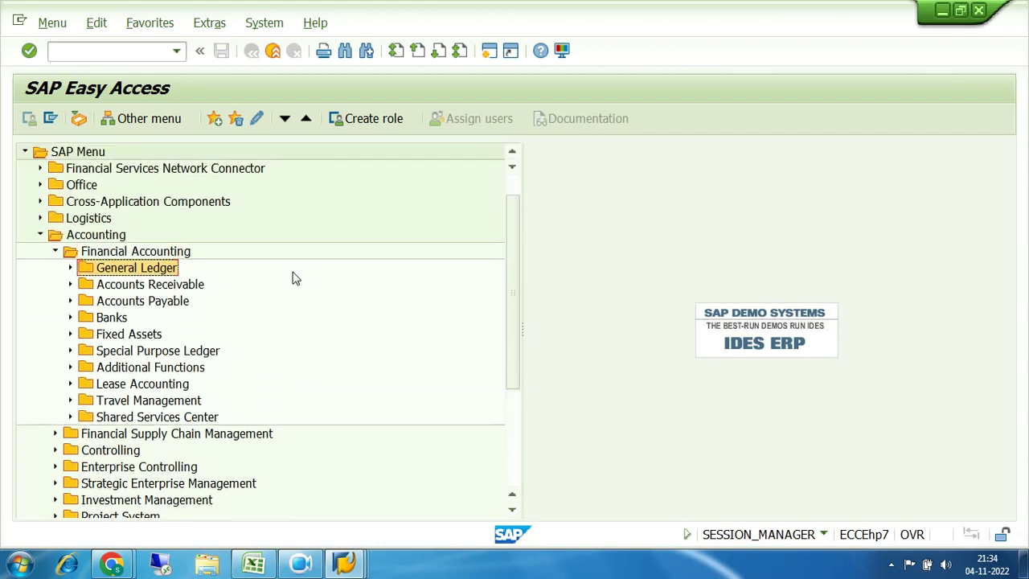
pyautogui.scroll(1, 293, 278)
pyautogui.click(56, 285)
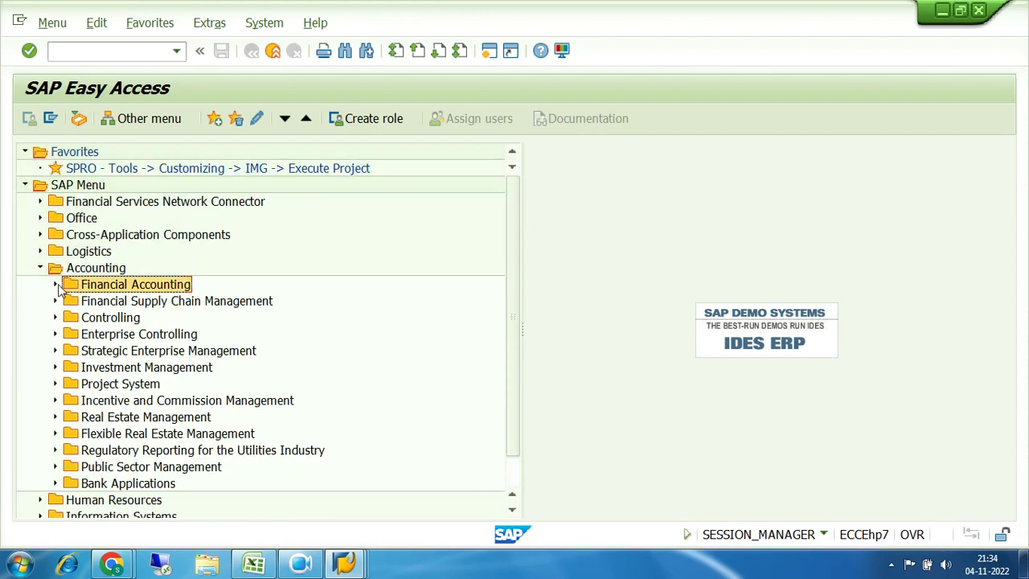
# Step: Glance at the agenda in Excel, return to SAP Easy Access and start transaction OB52
pyautogui.click(256, 563)
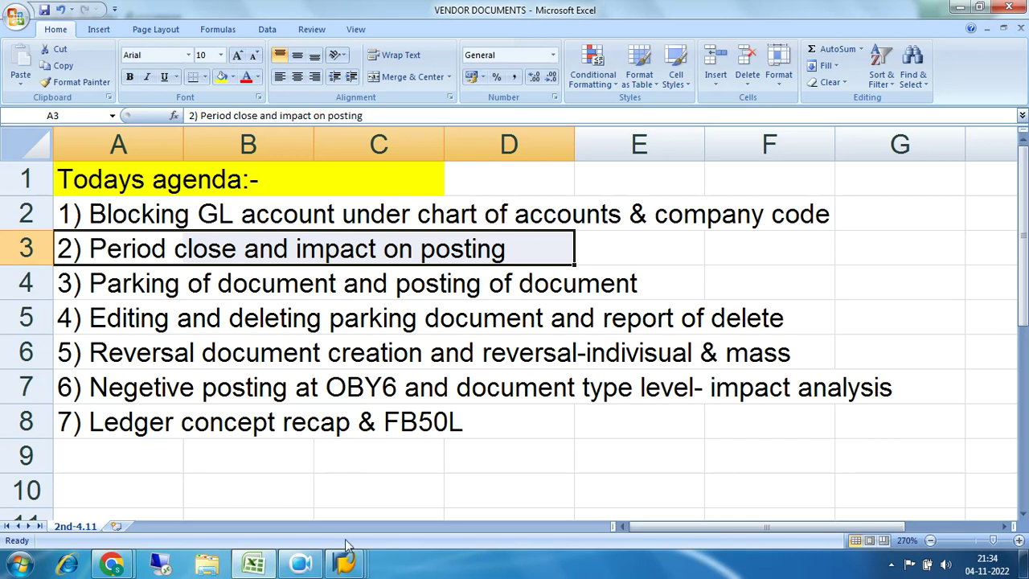
pyautogui.click(362, 559)
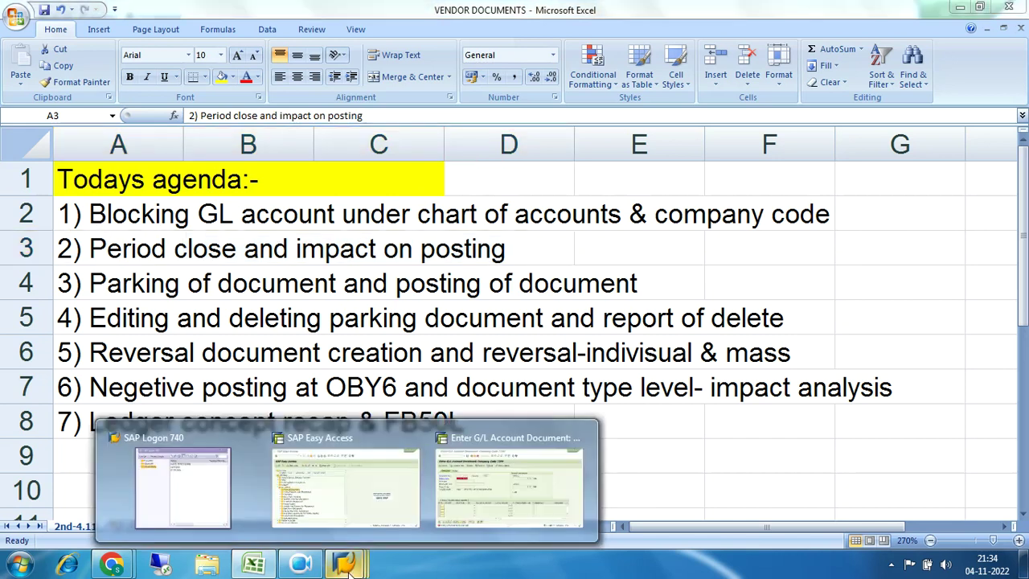
pyautogui.click(363, 495)
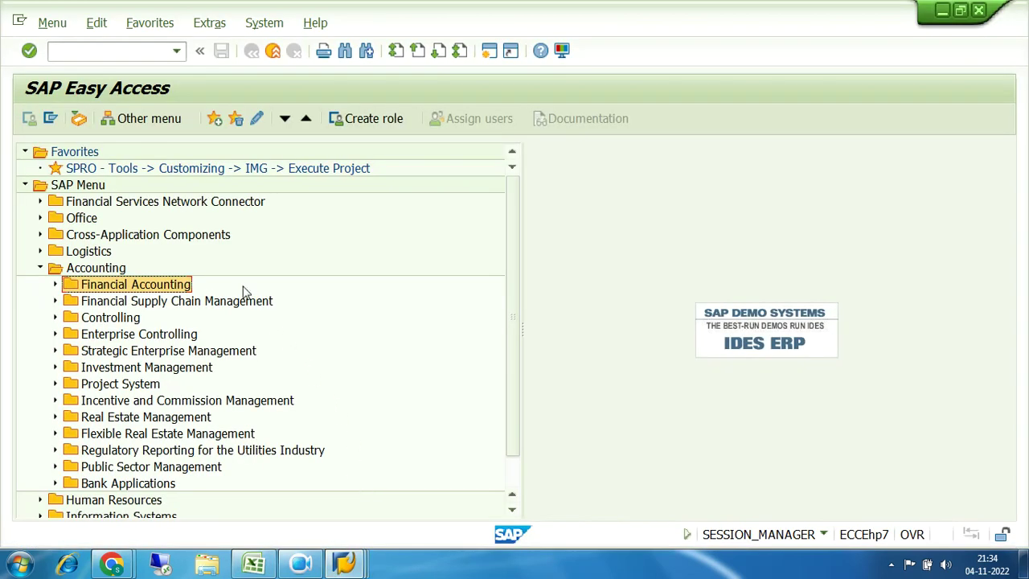
pyautogui.click(121, 49)
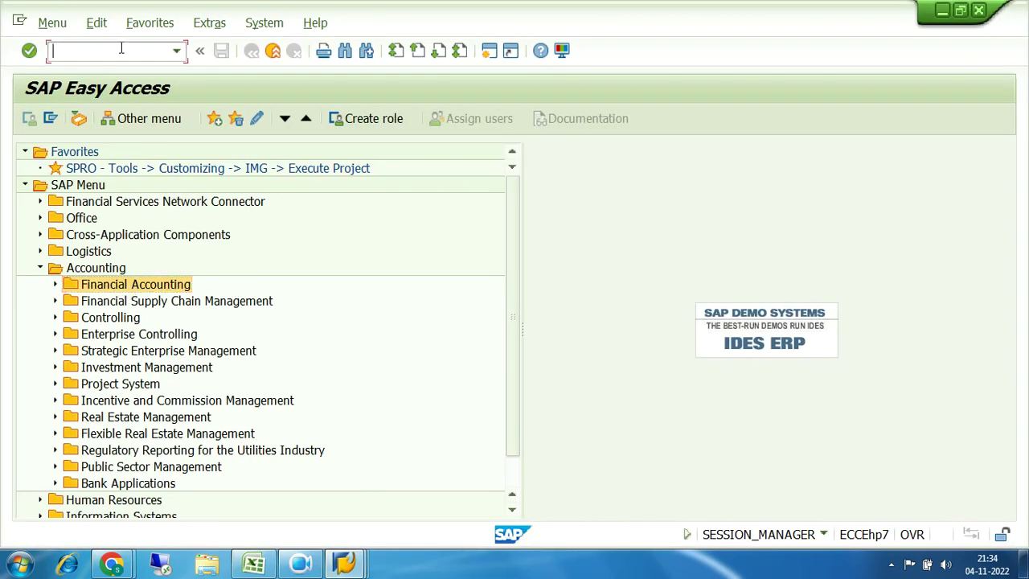
pyautogui.write('O')
pyautogui.press('Return')
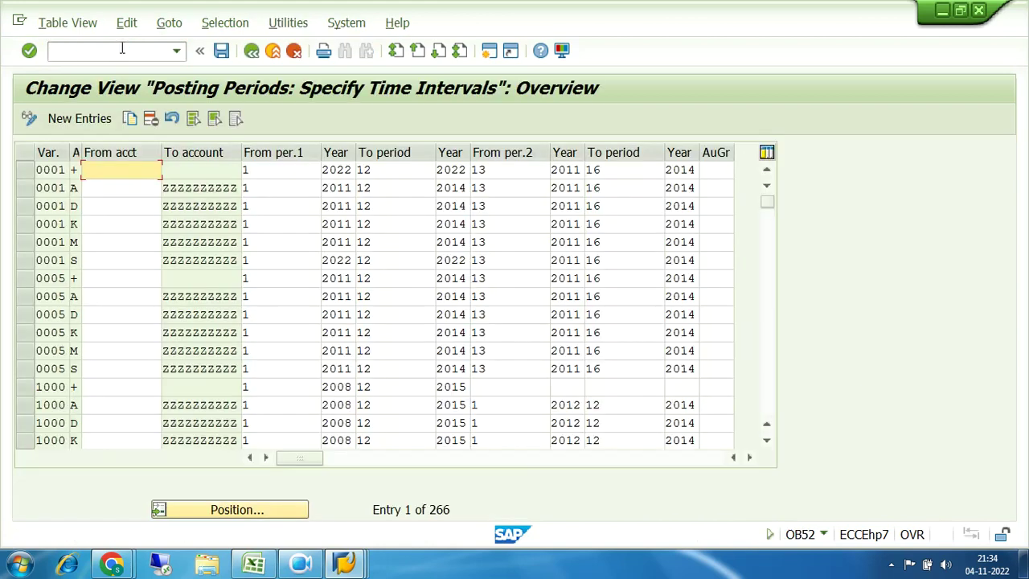
# Step: Position the posting periods list at posting period variant 7200
pyautogui.click(256, 564)
pyautogui.click(256, 566)
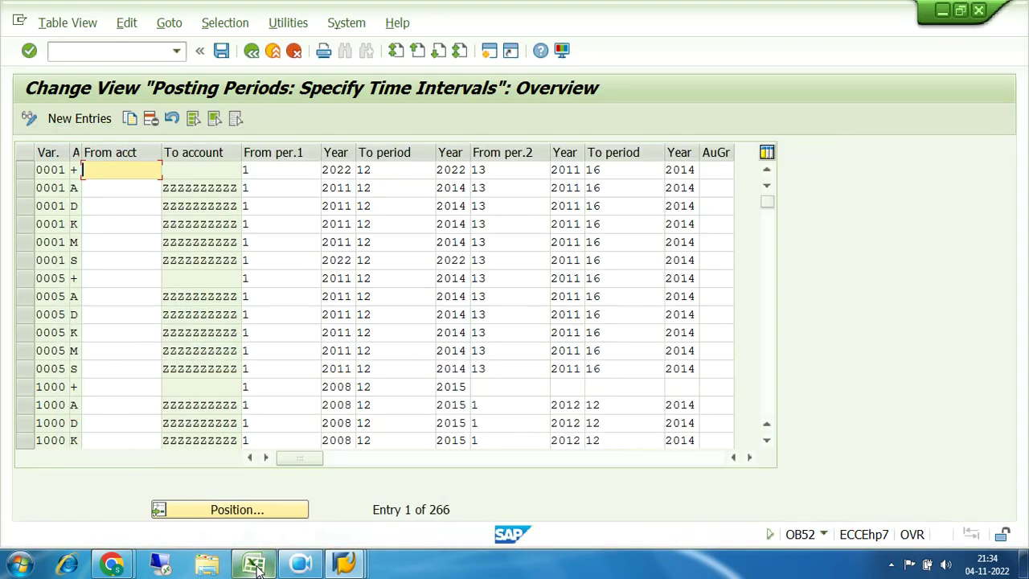
pyautogui.click(232, 513)
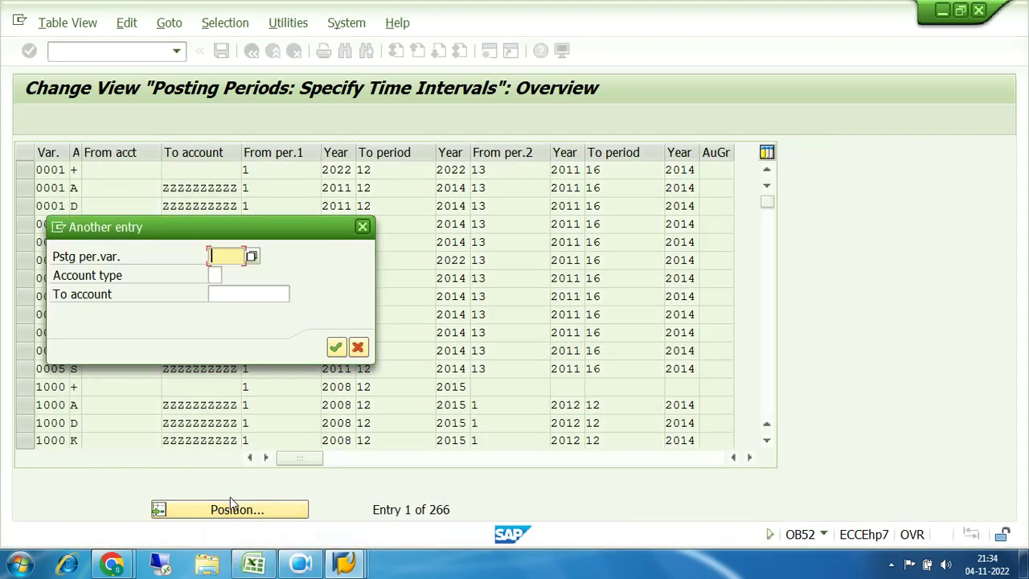
pyautogui.write('7200')
pyautogui.press('Return')
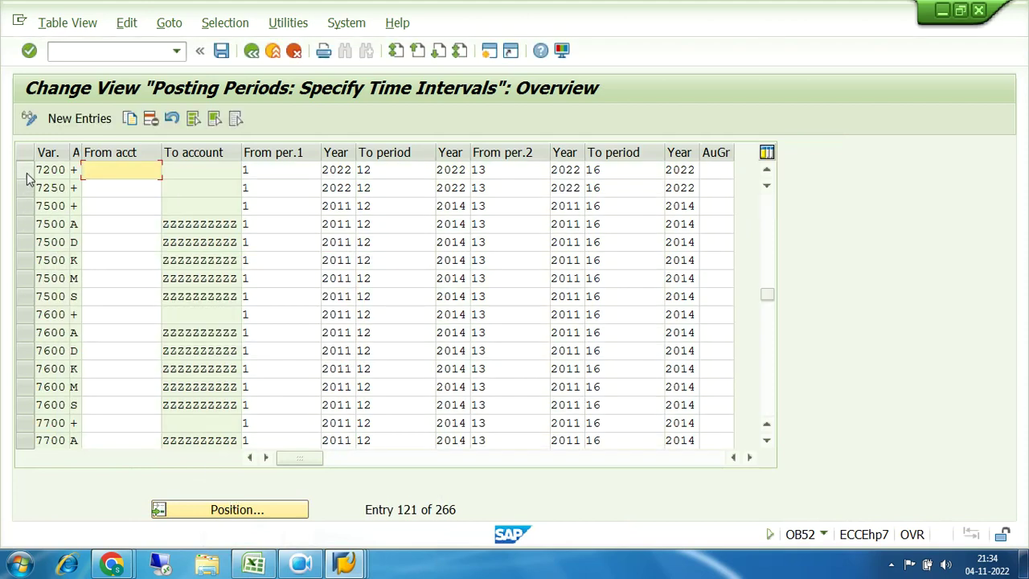
# Step: Block-select the whole variant 7200 row, from variant to authorization group, and copy it to the clipboard
pyautogui.hotkey('alt', 'y')
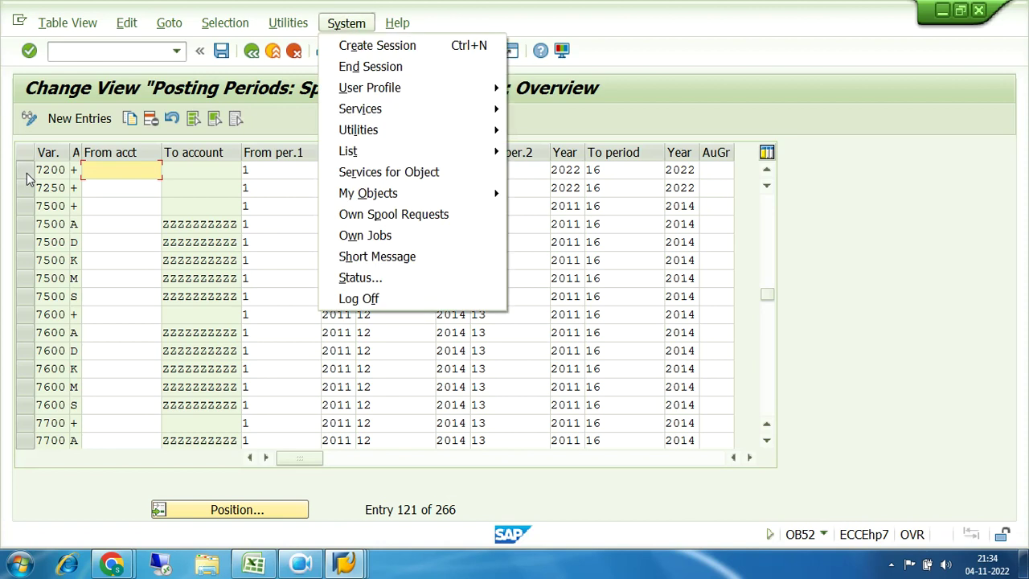
pyautogui.click(921, 262)
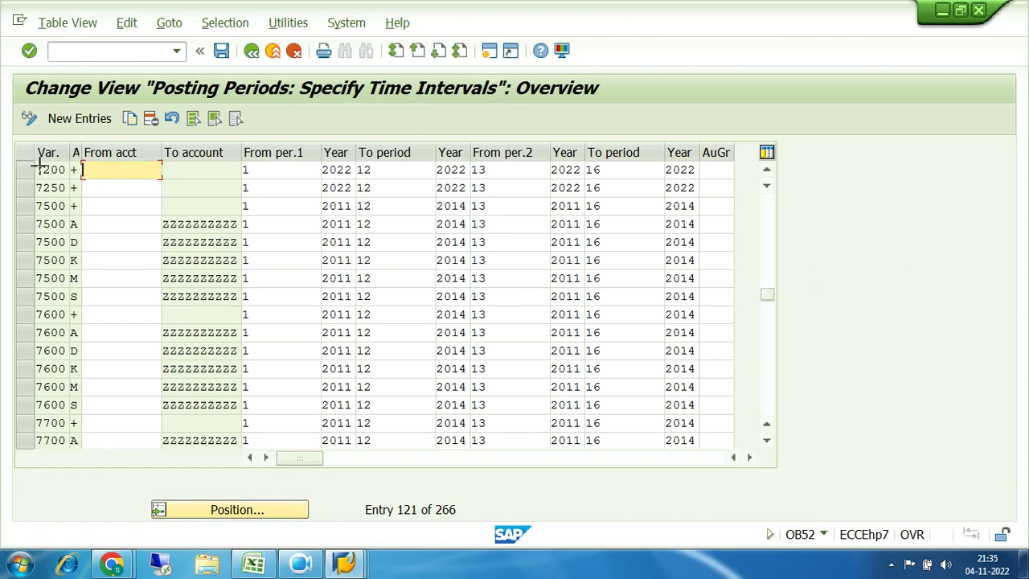
pyautogui.hotkey('ctrl', 'y')
pyautogui.moveTo(37, 165); pyautogui.dragTo(719, 172)
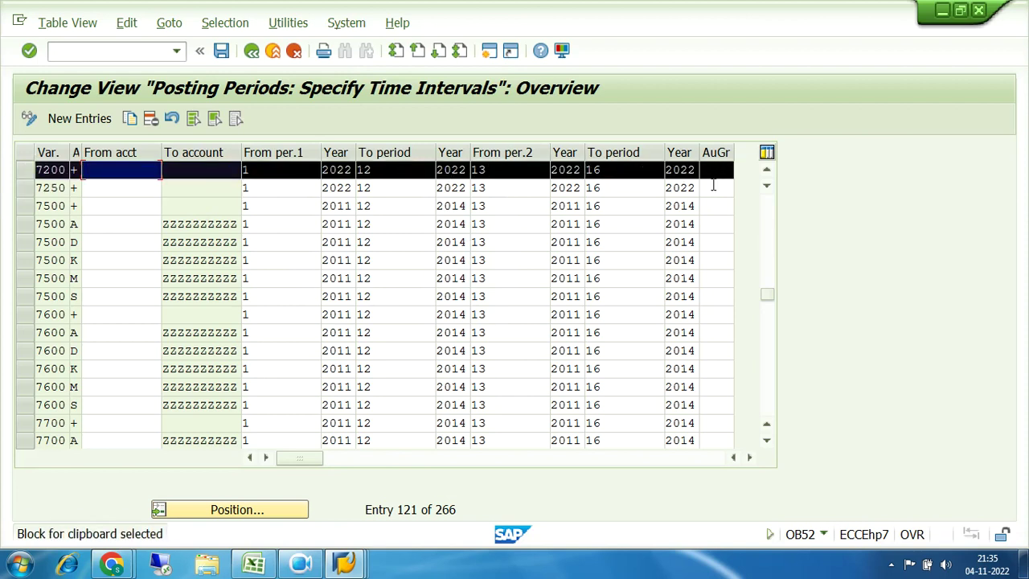
pyautogui.hotkey('ctrl', 'c')
# Step: Switch to the VENDOR DOCUMENTS workbook in Excel and paste the copied row starting at cell A10
pyautogui.click(253, 563)
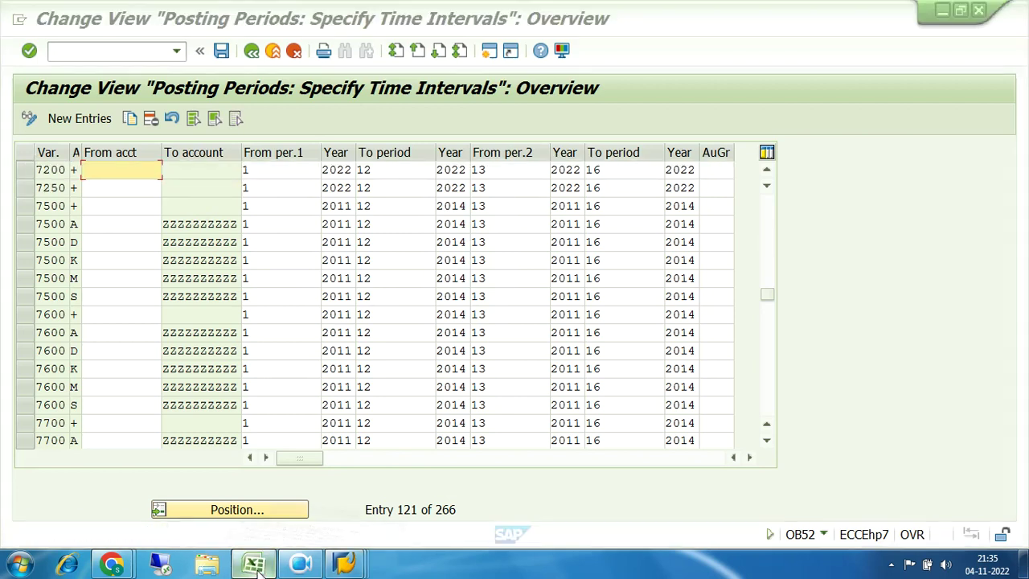
pyautogui.scroll(-2, 228, 491)
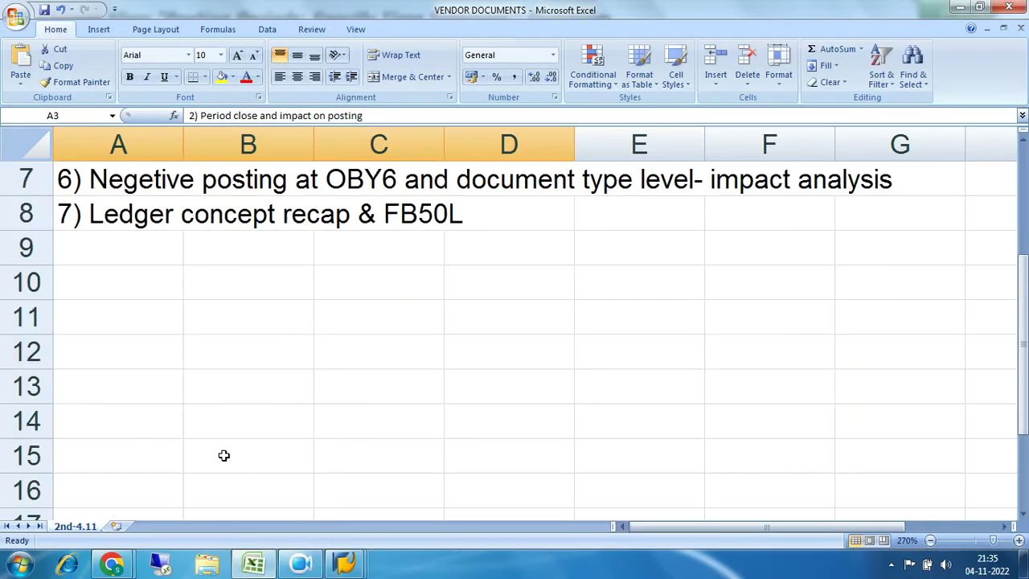
pyautogui.click(117, 285)
pyautogui.hotkey('ctrl', 'v')
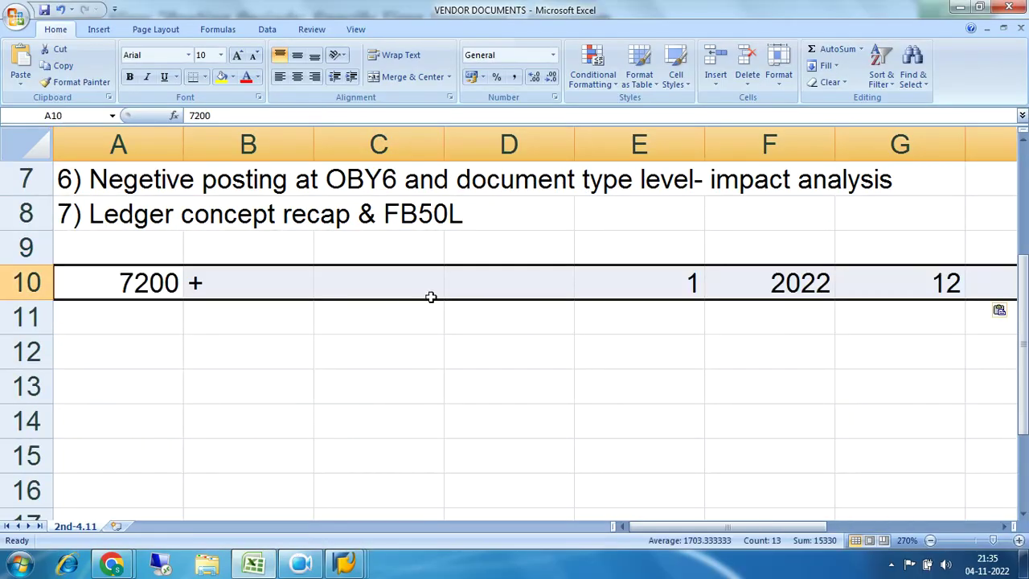
# Step: Enter the heading PPV in cell A9, above the variant in the pasted row
pyautogui.click(1019, 540)
pyautogui.click(1019, 540)
pyautogui.click(1019, 541)
pyautogui.click(930, 541)
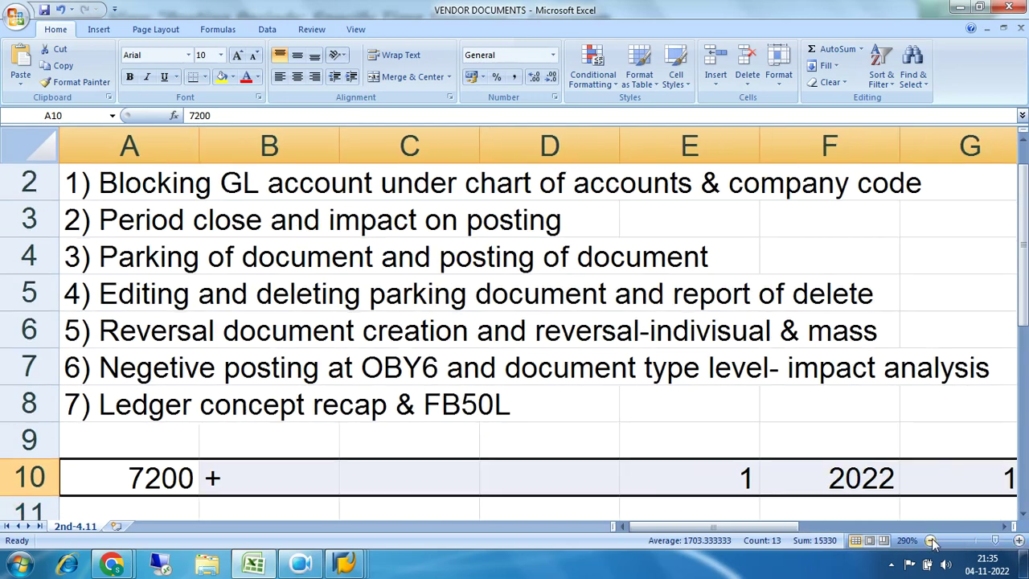
pyautogui.click(930, 541)
pyautogui.click(930, 540)
pyautogui.click(931, 540)
pyautogui.click(930, 540)
pyautogui.click(930, 540)
pyautogui.click(930, 540)
pyautogui.click(930, 541)
pyautogui.click(931, 540)
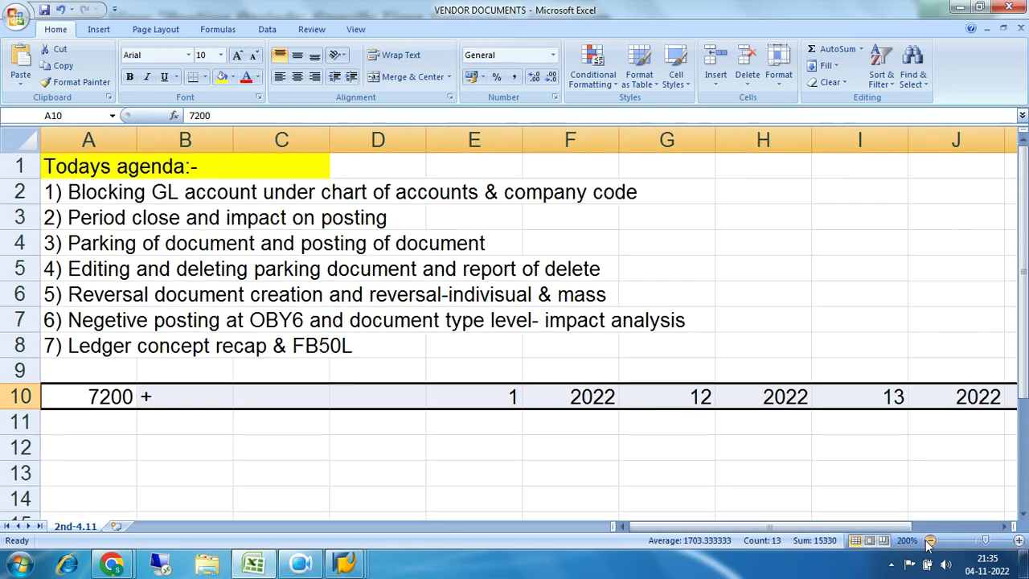
pyautogui.click(930, 540)
pyautogui.click(930, 541)
pyautogui.click(724, 472)
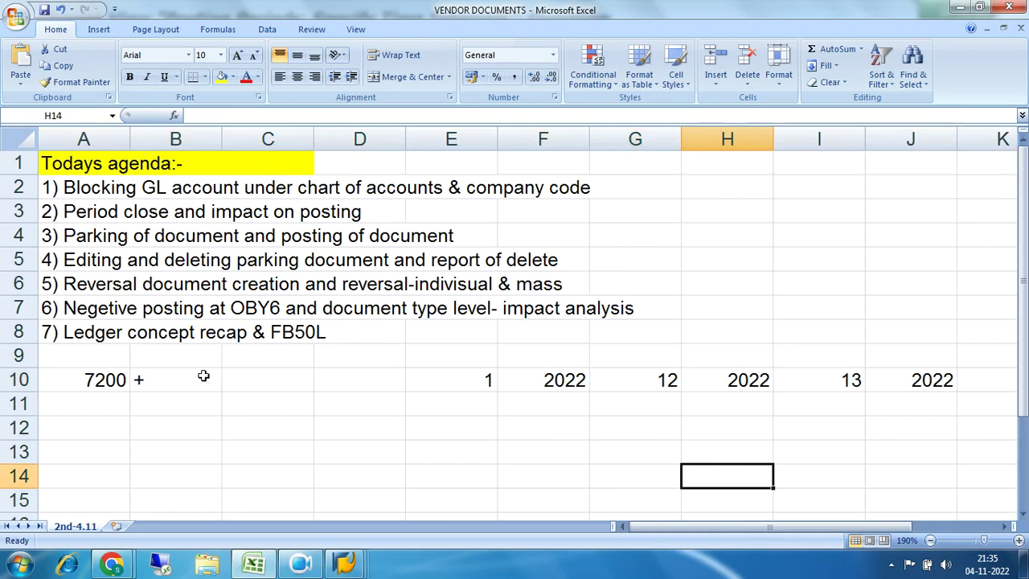
pyautogui.click(119, 359)
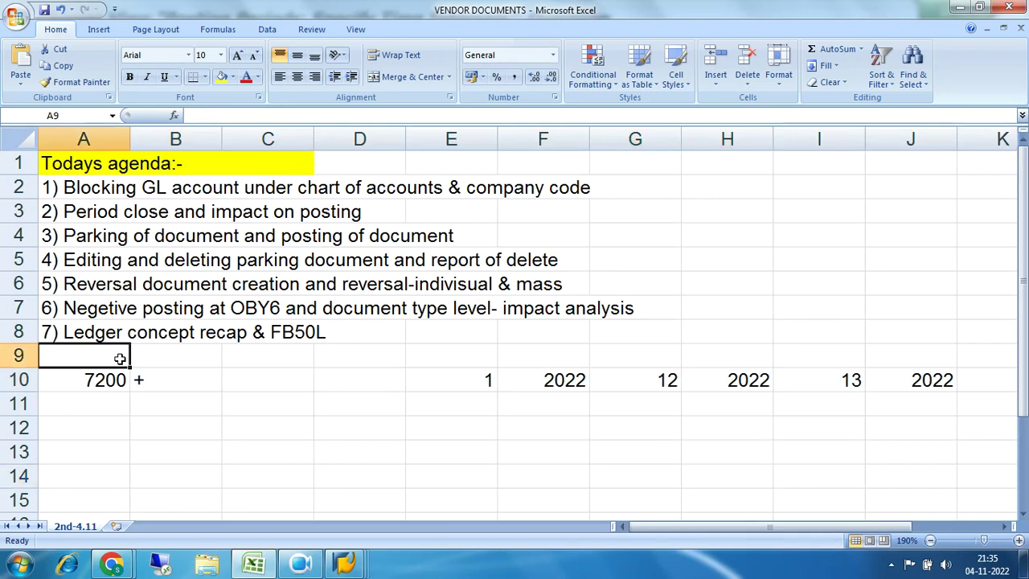
pyautogui.write('PPV')
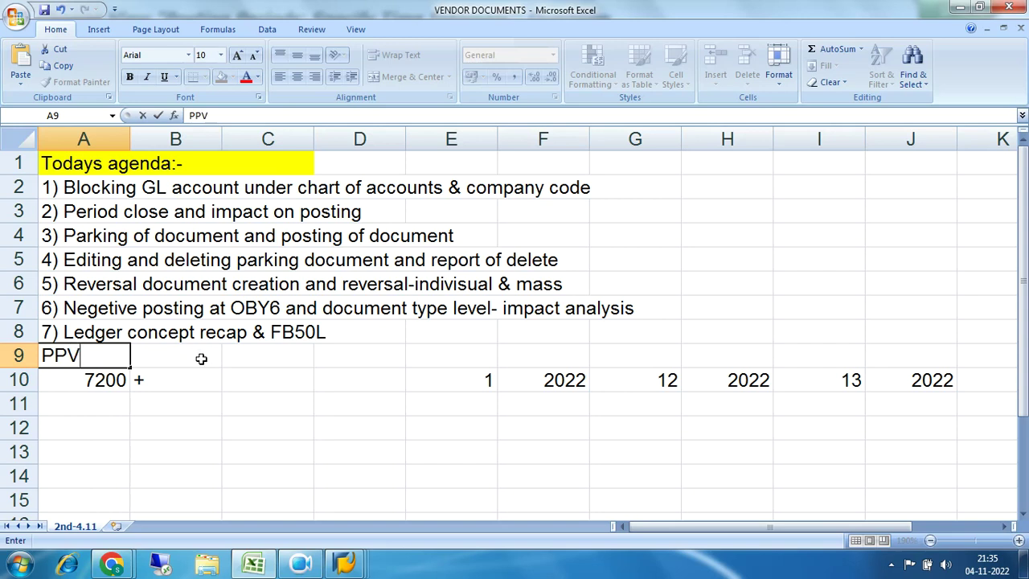
pyautogui.click(486, 361)
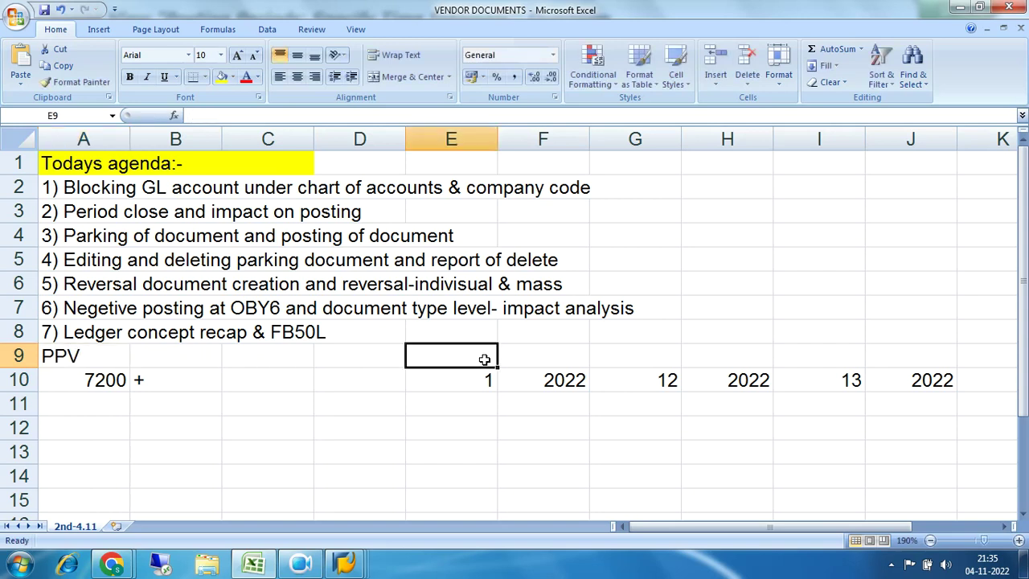
pyautogui.click(556, 354)
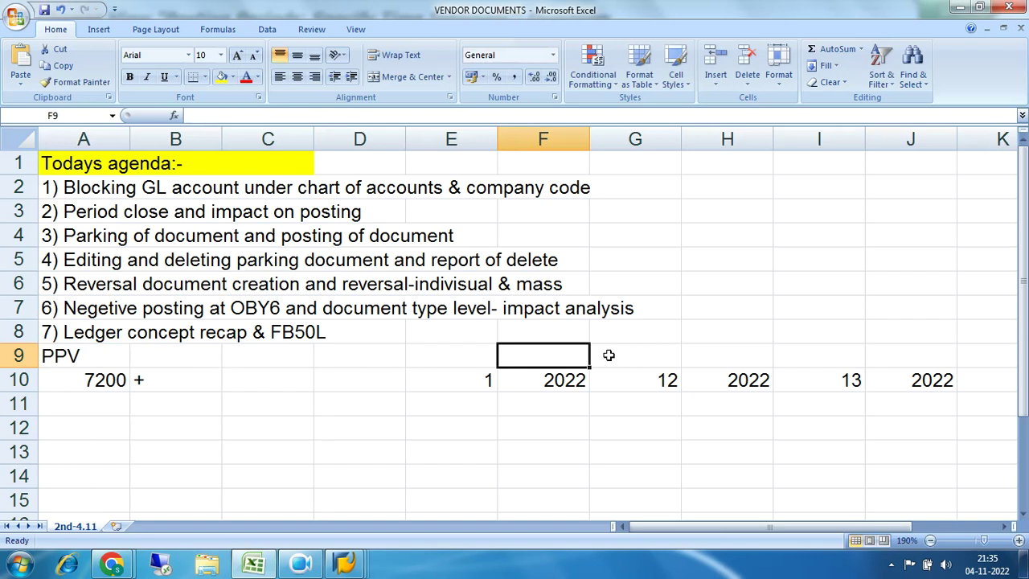
pyautogui.click(470, 363)
pyautogui.click(622, 359)
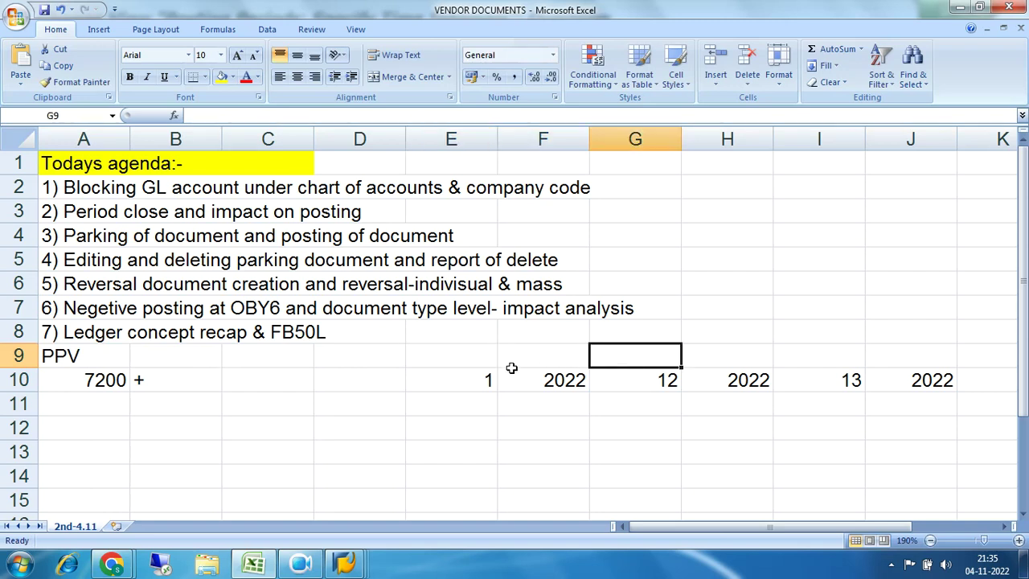
# Step: Return to the SAP posting periods view and review the possible account types for the variant 7200 entry, including Customers, Assets and Vendors
pyautogui.click(146, 381)
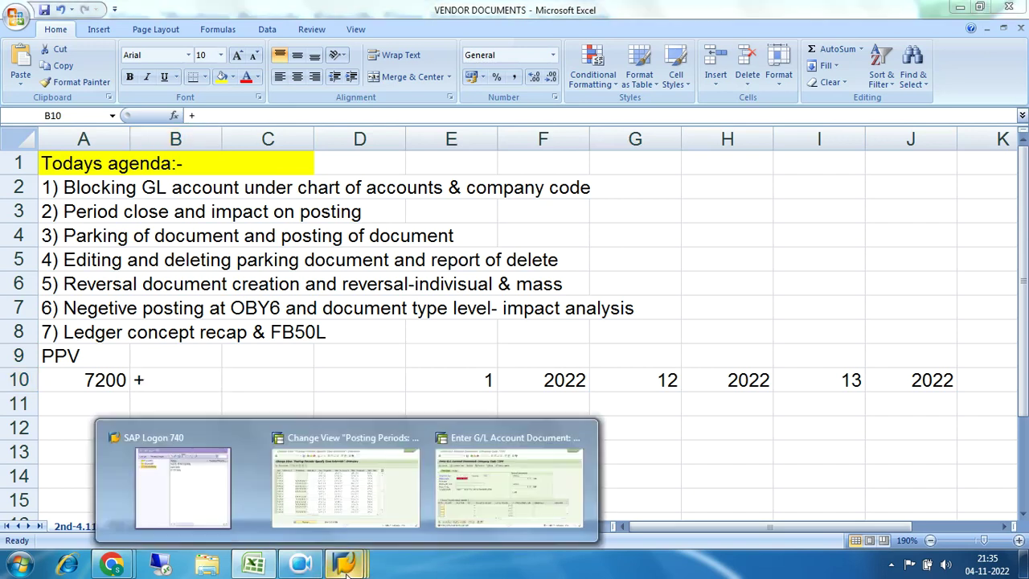
pyautogui.click(354, 524)
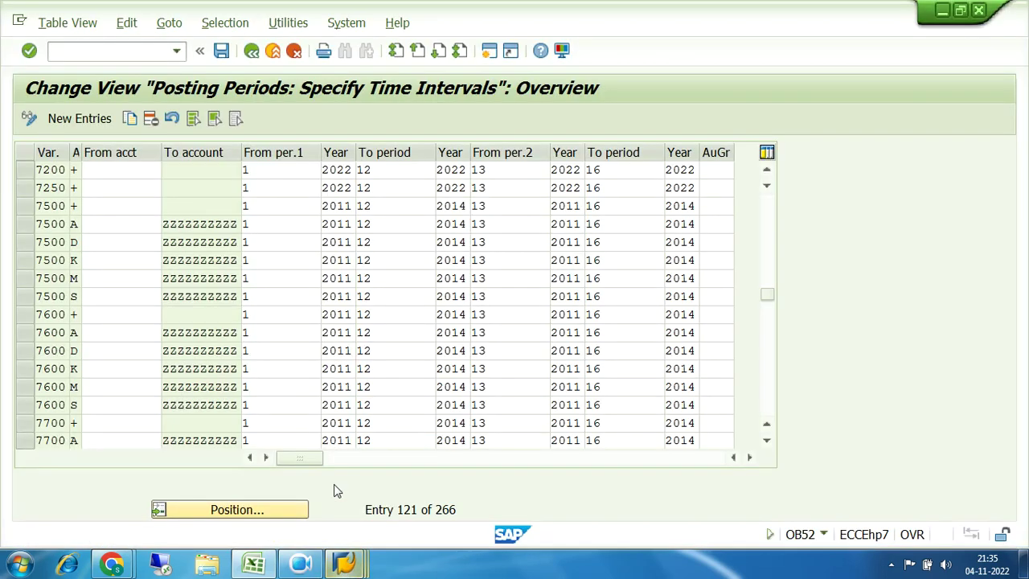
pyautogui.click(76, 170)
pyautogui.click(88, 171)
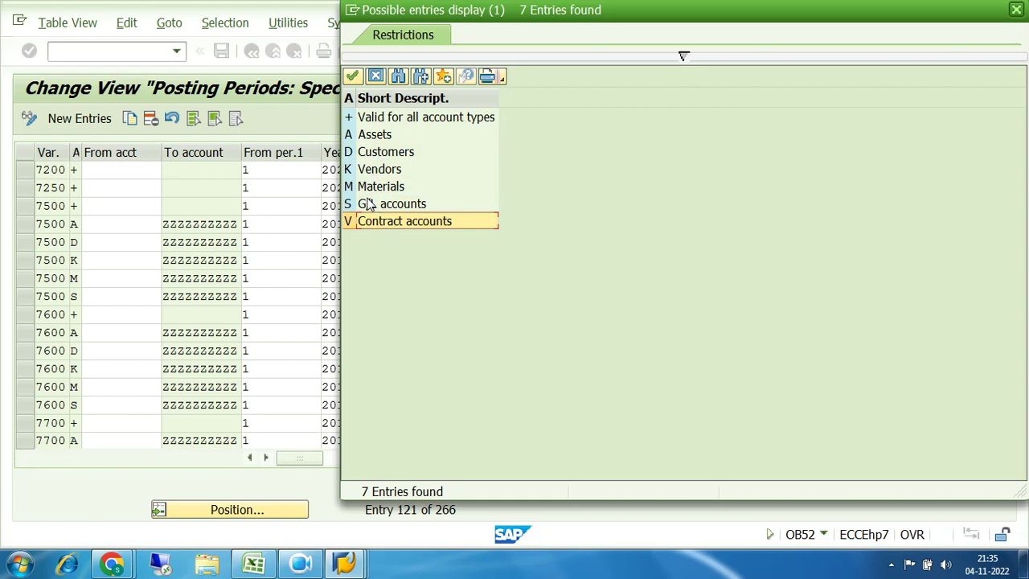
pyautogui.click(375, 153)
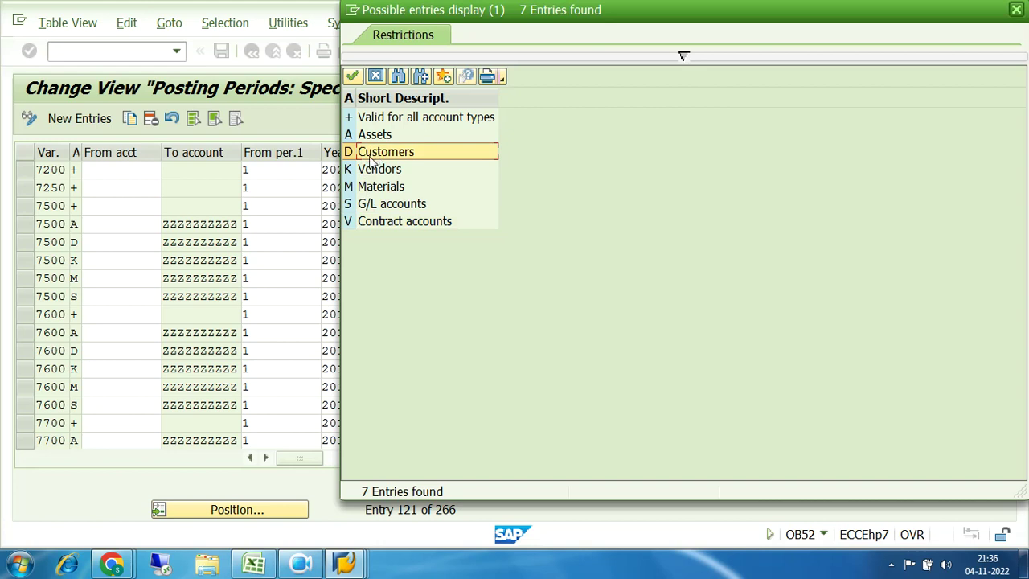
pyautogui.click(363, 137)
pyautogui.click(368, 171)
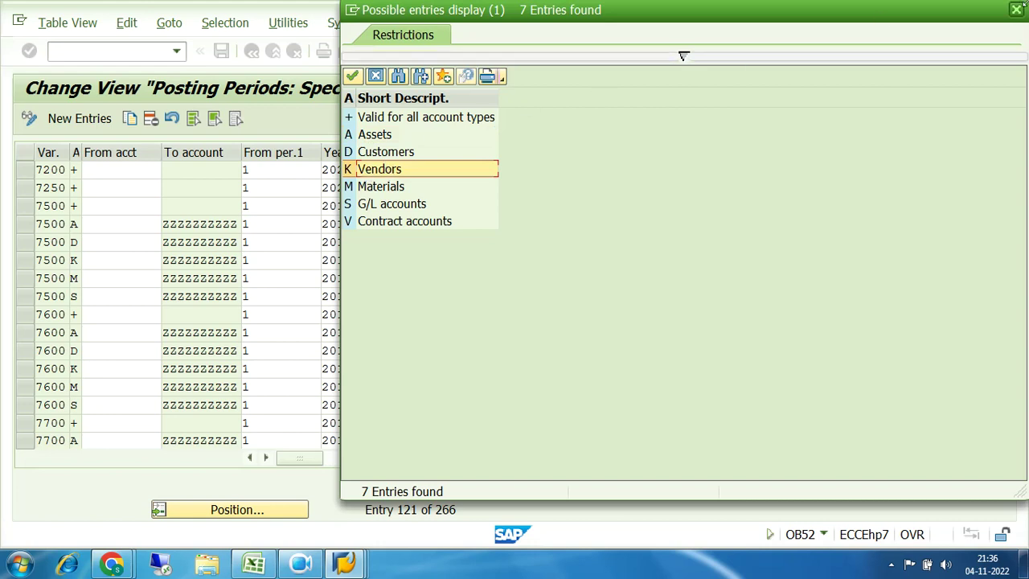
pyautogui.click(1016, 9)
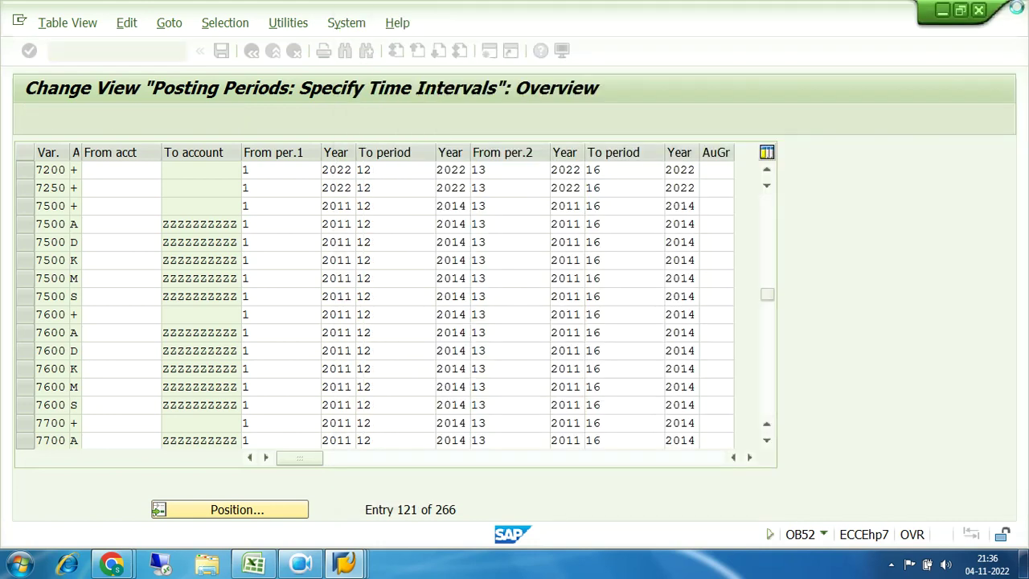
# Step: Copy the variant 7200 entry for all account types as a new entry with account type A
pyautogui.click(23, 170)
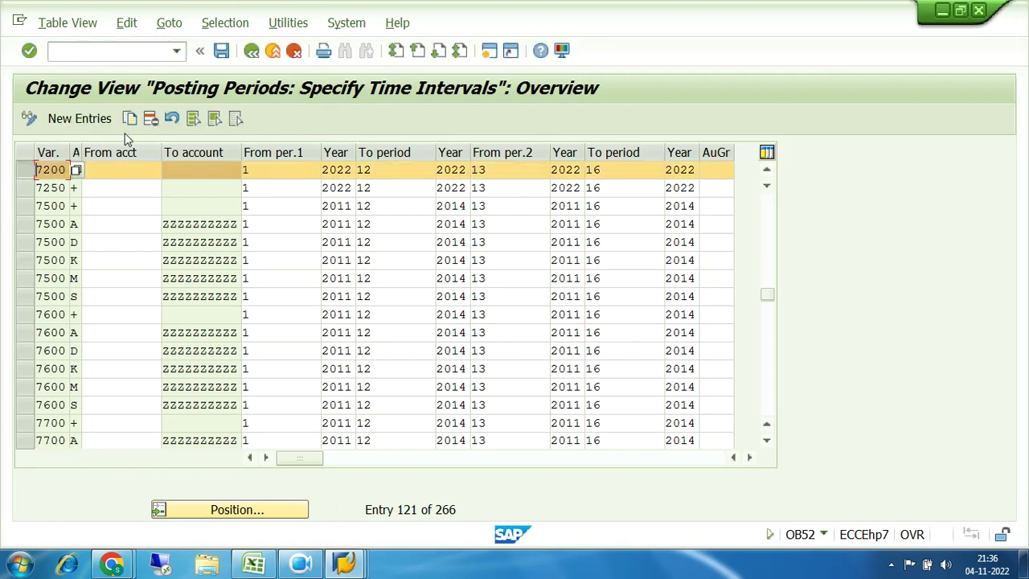
pyautogui.click(99, 170)
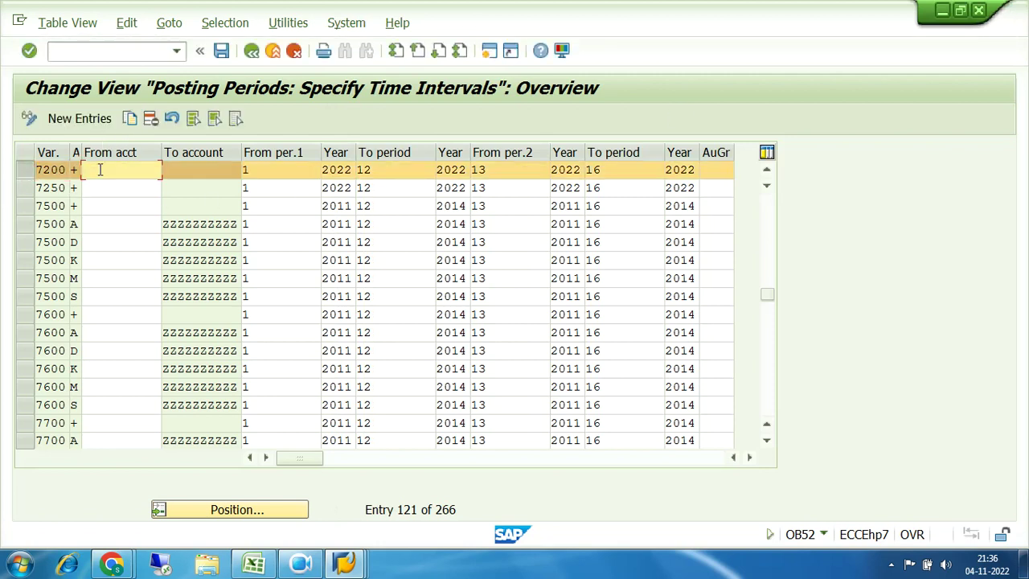
pyautogui.click(262, 169)
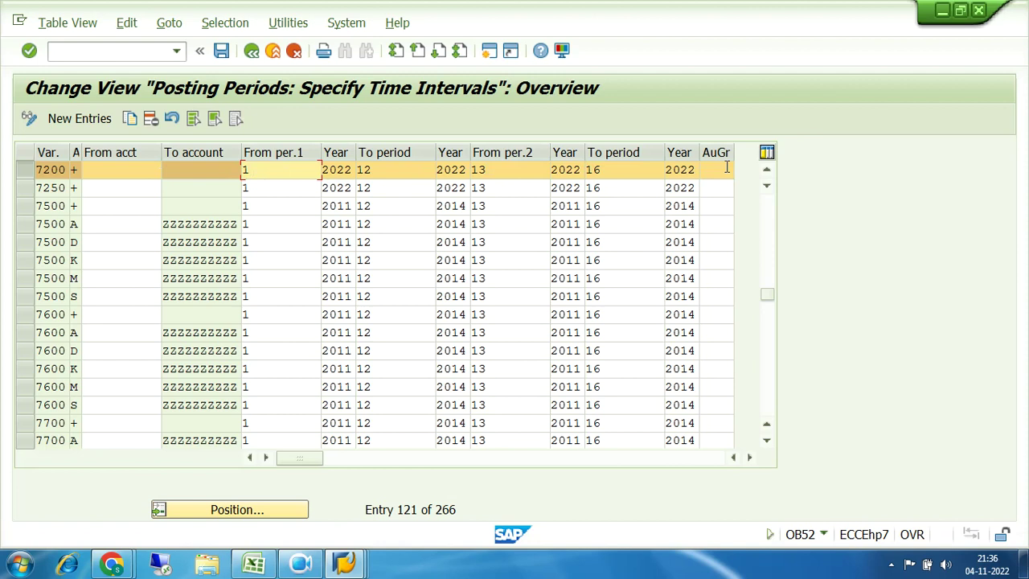
pyautogui.click(128, 120)
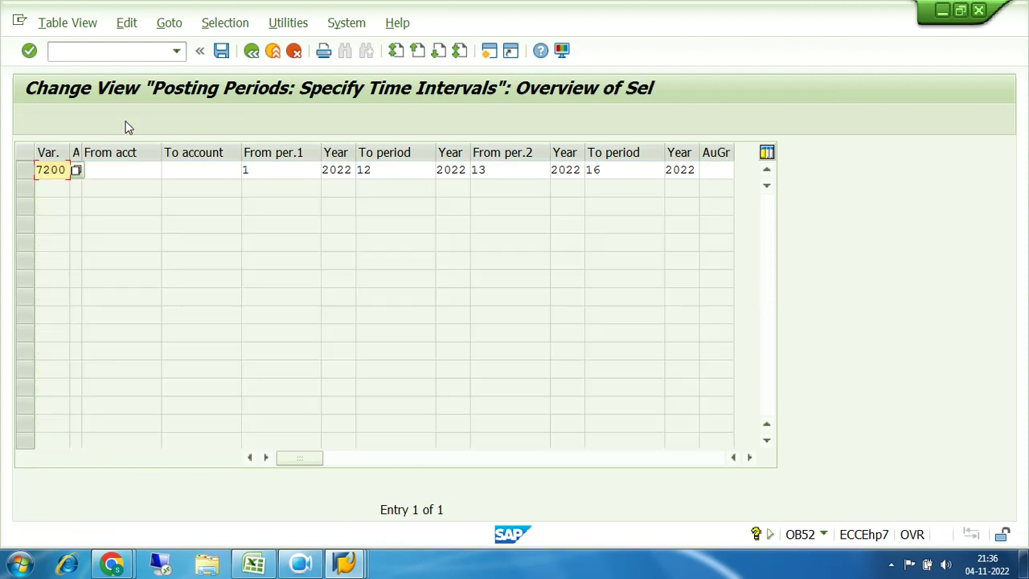
pyautogui.click(119, 170)
pyautogui.click(77, 170)
pyautogui.write('A')
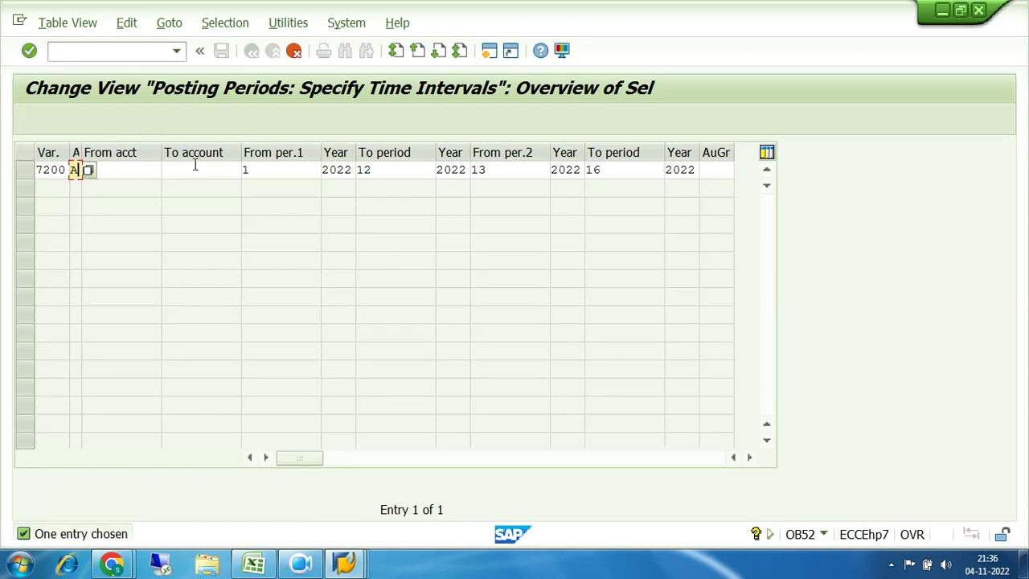
pyautogui.press('Return')
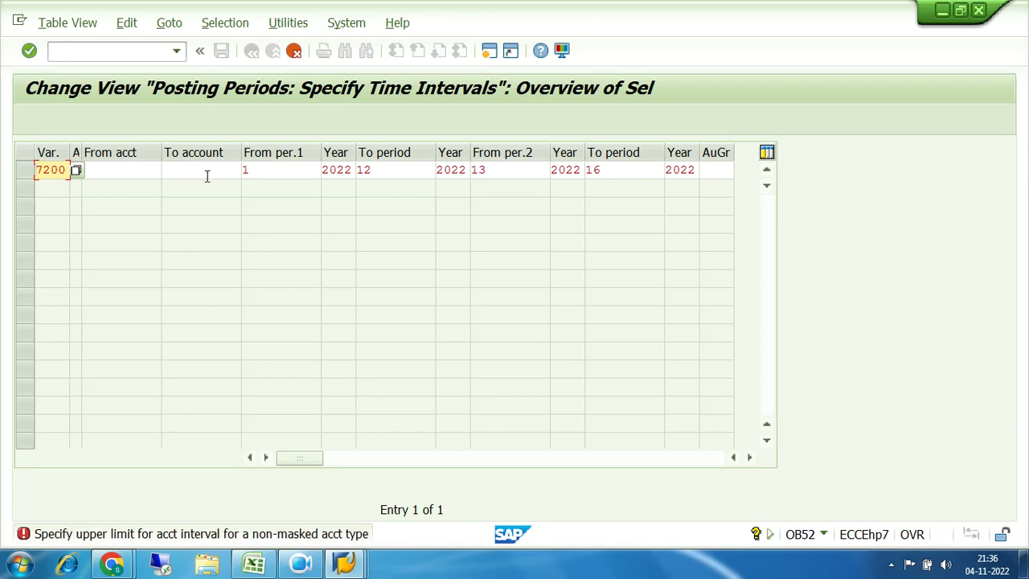
# Step: Set the copied entry's To account limit to ZZZZZZZZZZ and complete the copy
pyautogui.click(183, 170)
pyautogui.write('ZZZZZZZZZZ')
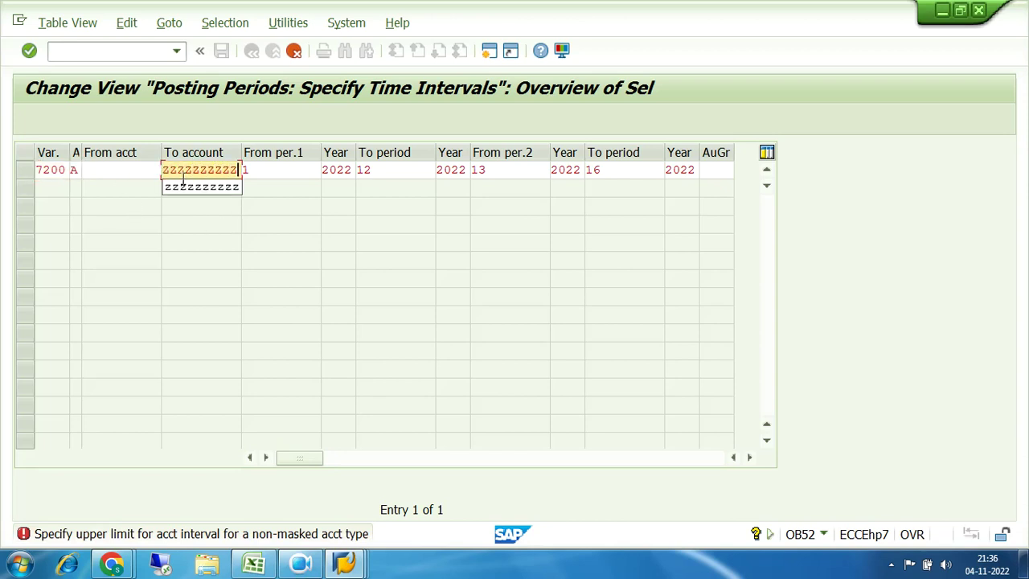
pyautogui.press('Return')
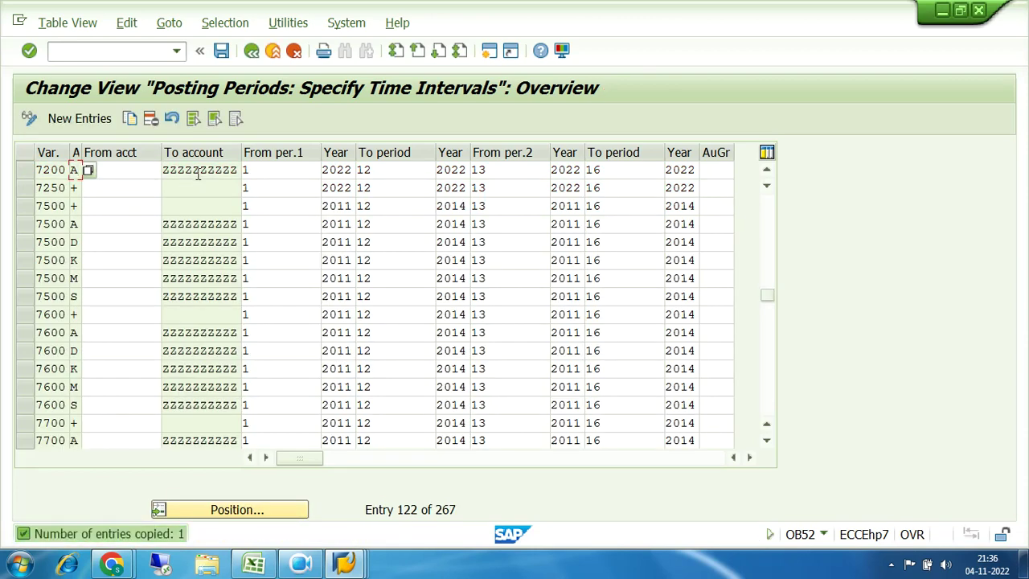
# Step: Save the new variant 7200 asset entry under customizing request EH7K900139
pyautogui.click(145, 169)
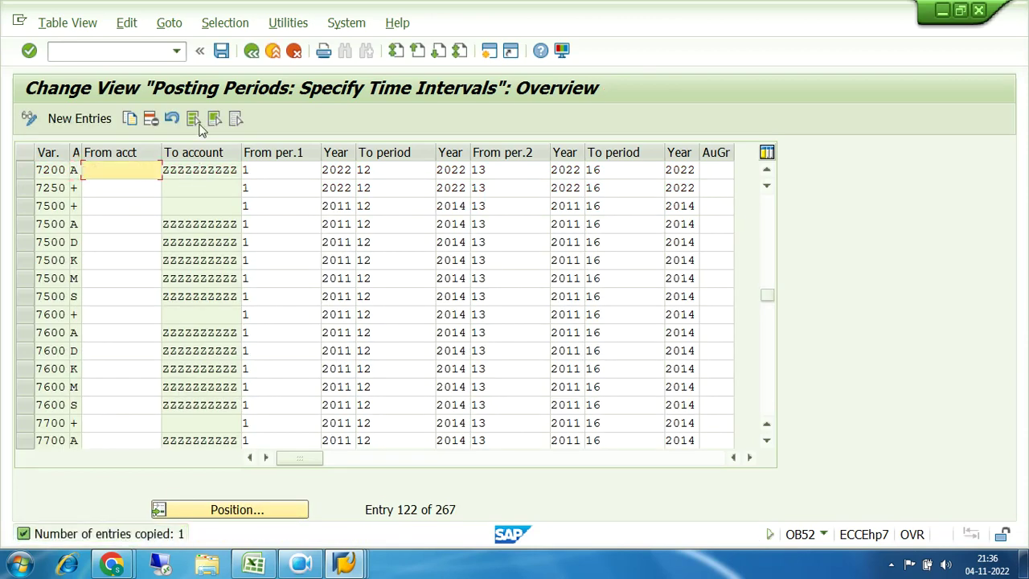
pyautogui.click(221, 51)
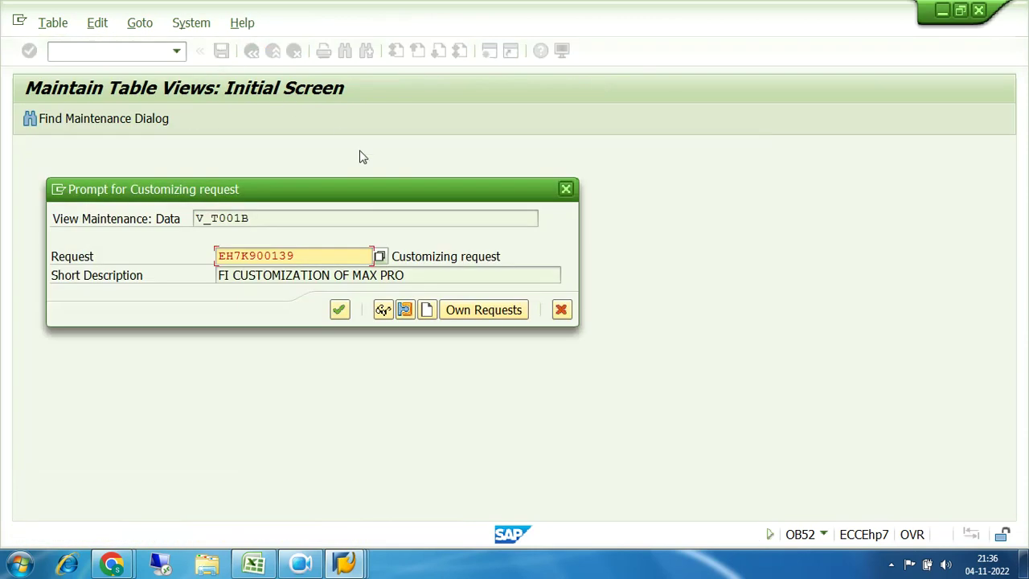
pyautogui.click(338, 310)
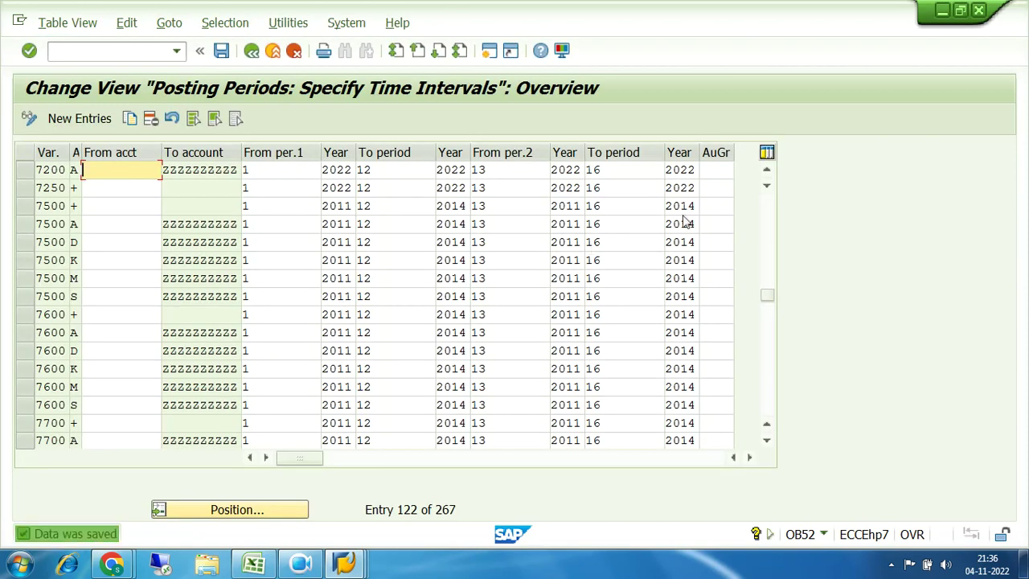
# Step: Bring both variant 7200 entries into view and highlight the + and A rows together
pyautogui.click(767, 170)
pyautogui.click(768, 172)
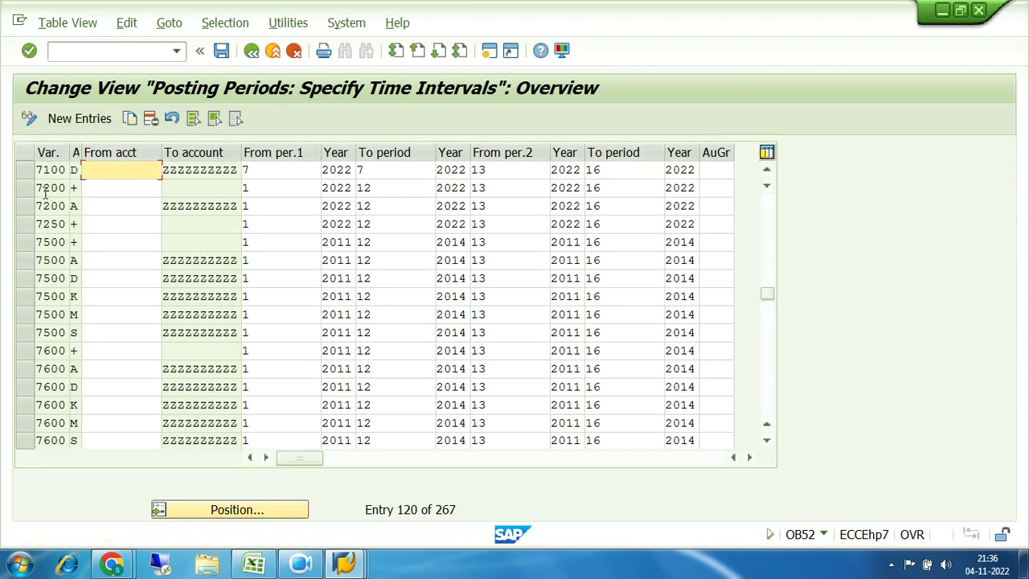
pyautogui.click(23, 191)
pyautogui.click(23, 209)
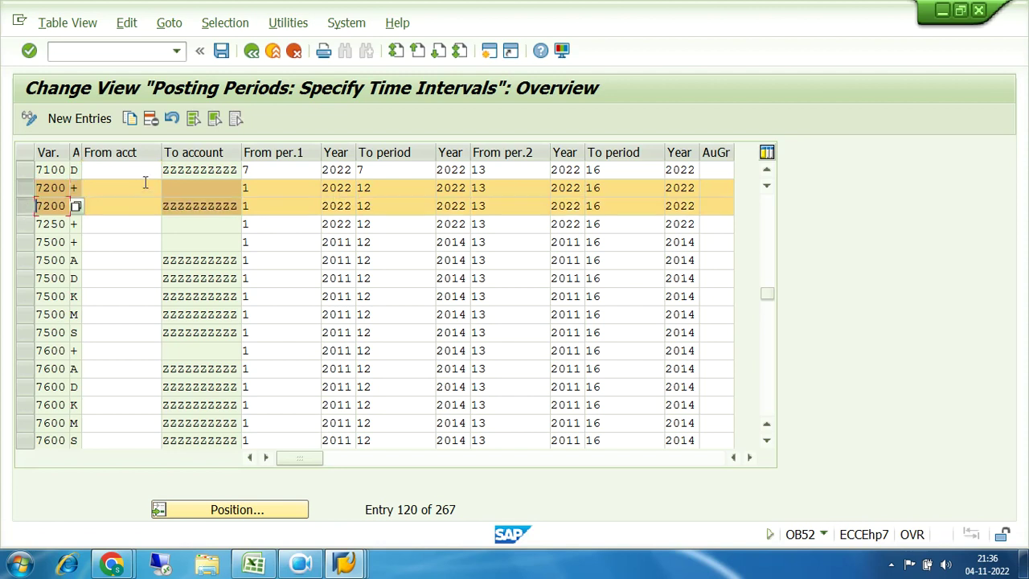
pyautogui.click(145, 185)
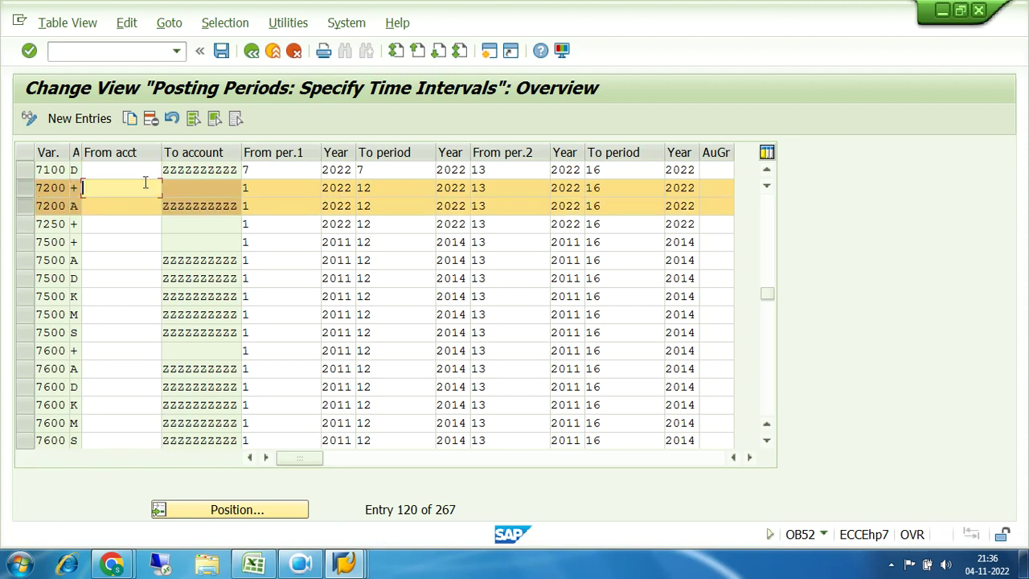
# Step: Review the possible account types for the variant 7200 A entry, from Assets and Customers through Vendors, Materials and G/L accounts
pyautogui.click(73, 207)
pyautogui.click(88, 206)
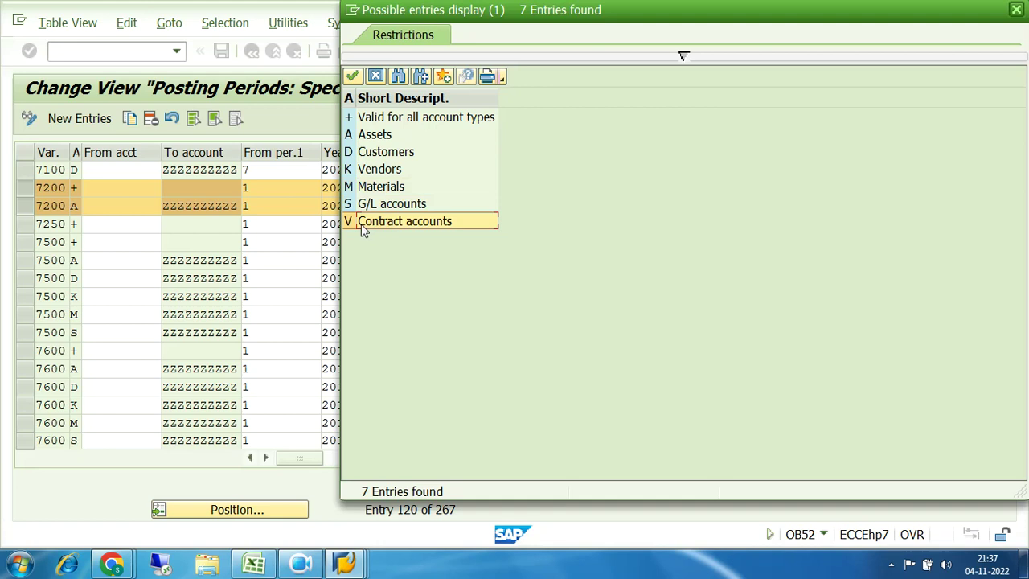
pyautogui.click(375, 139)
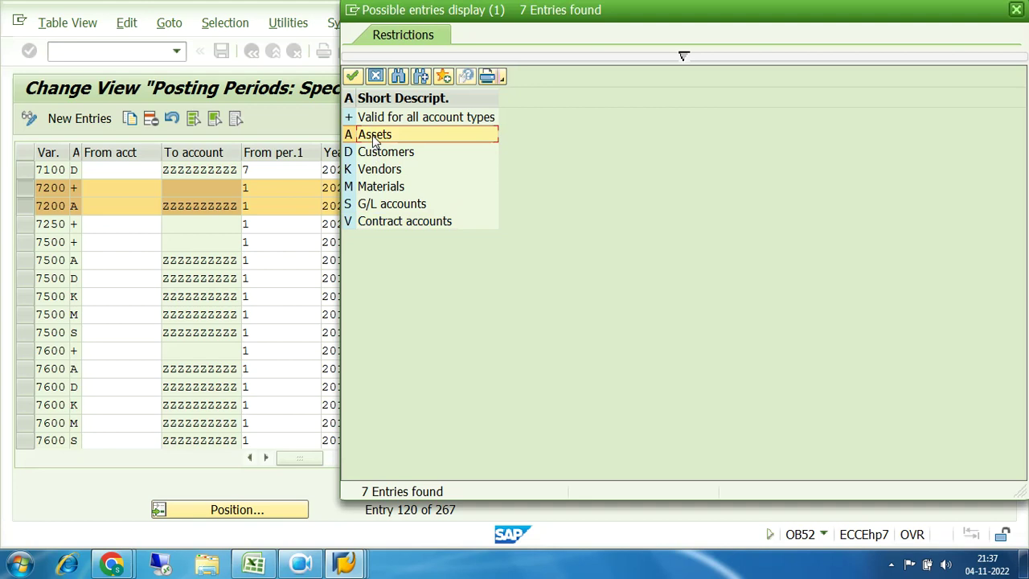
pyautogui.click(382, 156)
pyautogui.click(384, 171)
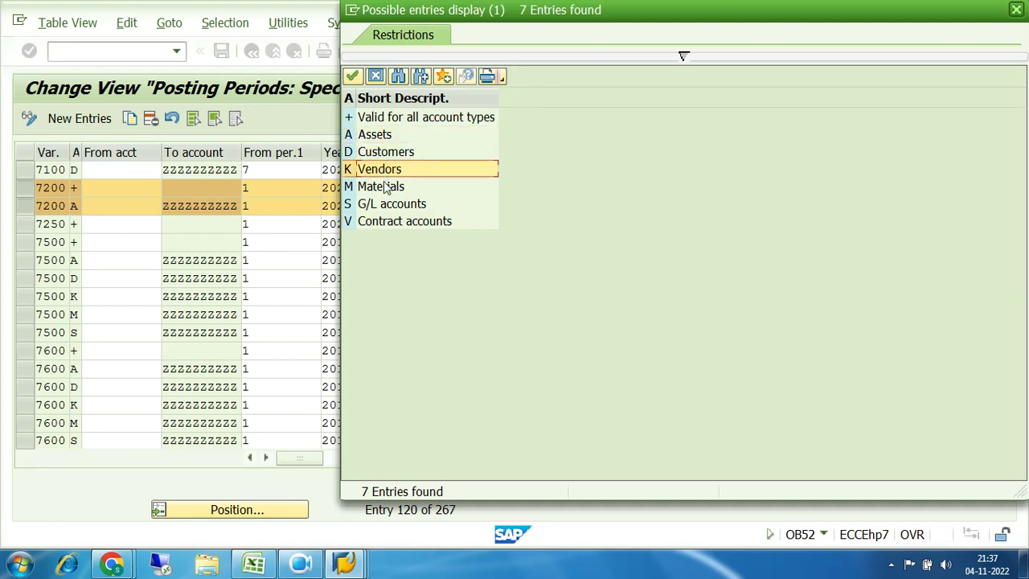
pyautogui.click(385, 188)
pyautogui.click(389, 206)
pyautogui.click(368, 138)
pyautogui.click(375, 153)
pyautogui.click(378, 171)
pyautogui.click(380, 188)
pyautogui.click(382, 206)
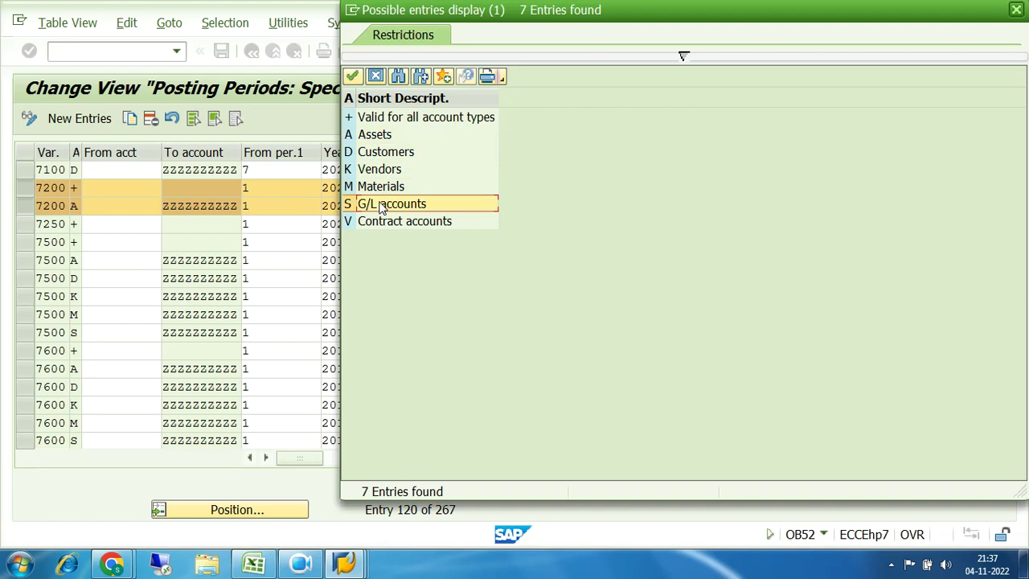
pyautogui.click(375, 136)
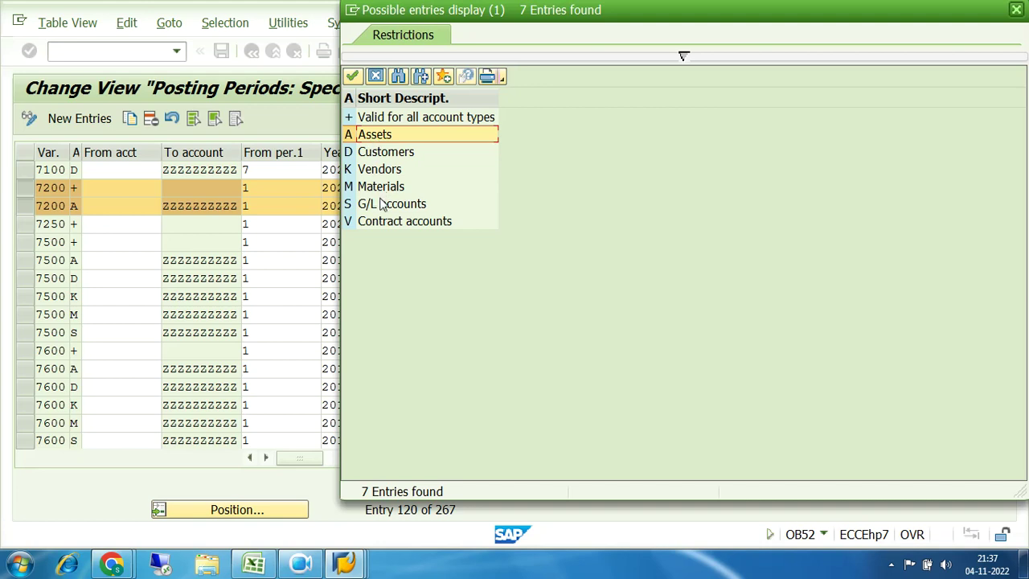
pyautogui.click(1016, 9)
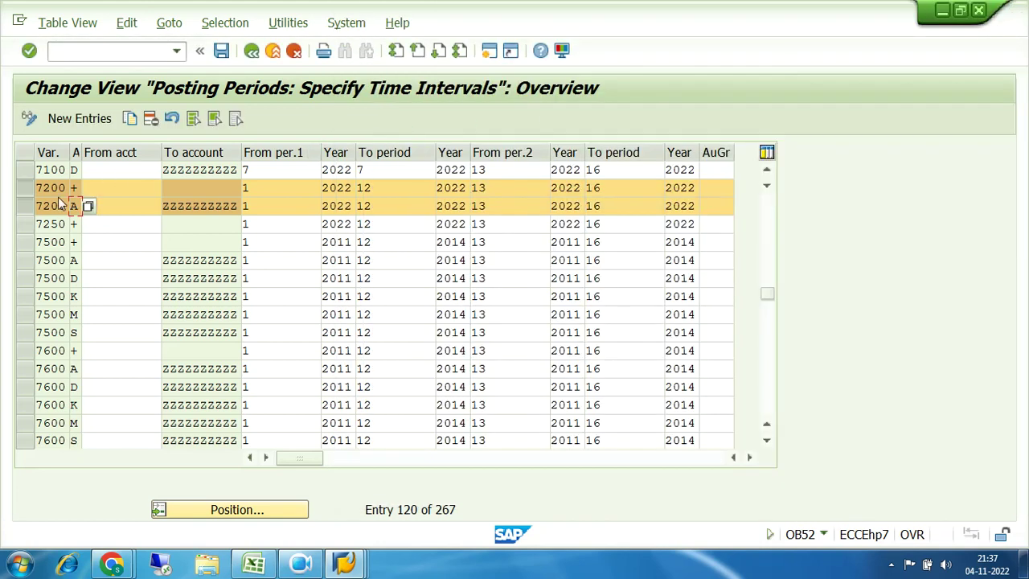
# Step: Compare the + and A entries of variant 7200, recheck the account type list, and leave both rows deselected
pyautogui.click(26, 206)
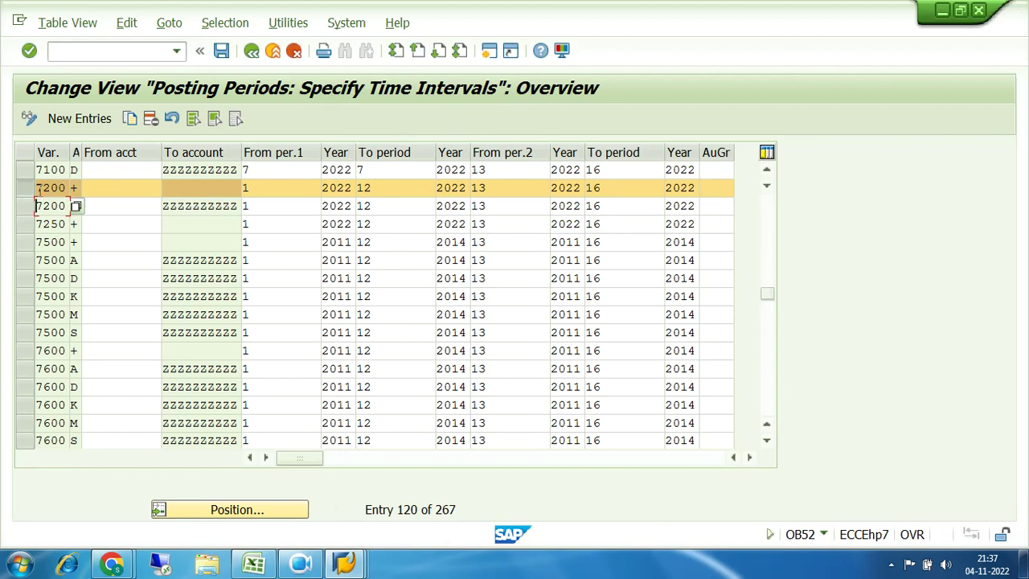
pyautogui.click(27, 188)
pyautogui.click(27, 188)
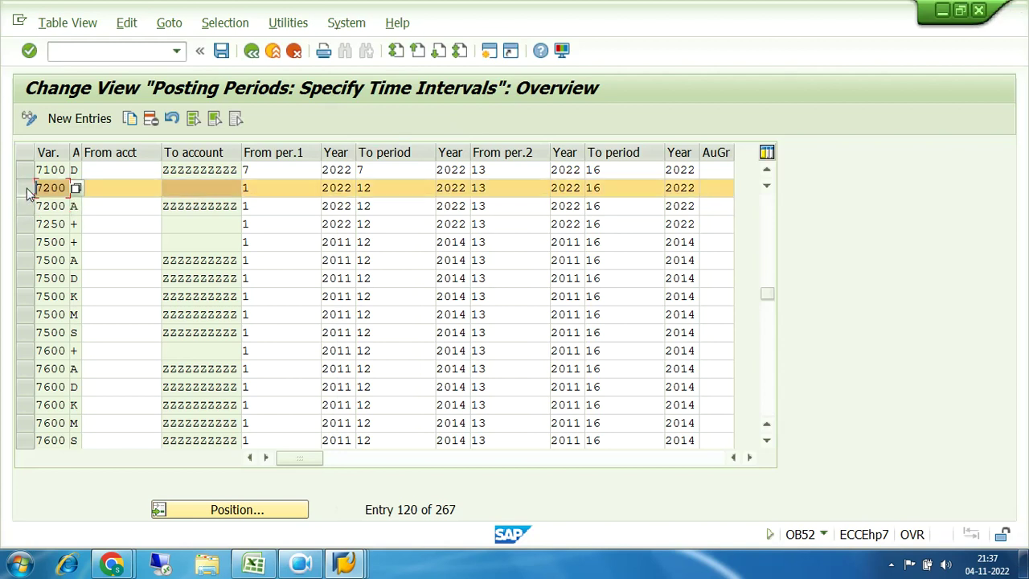
pyautogui.click(119, 184)
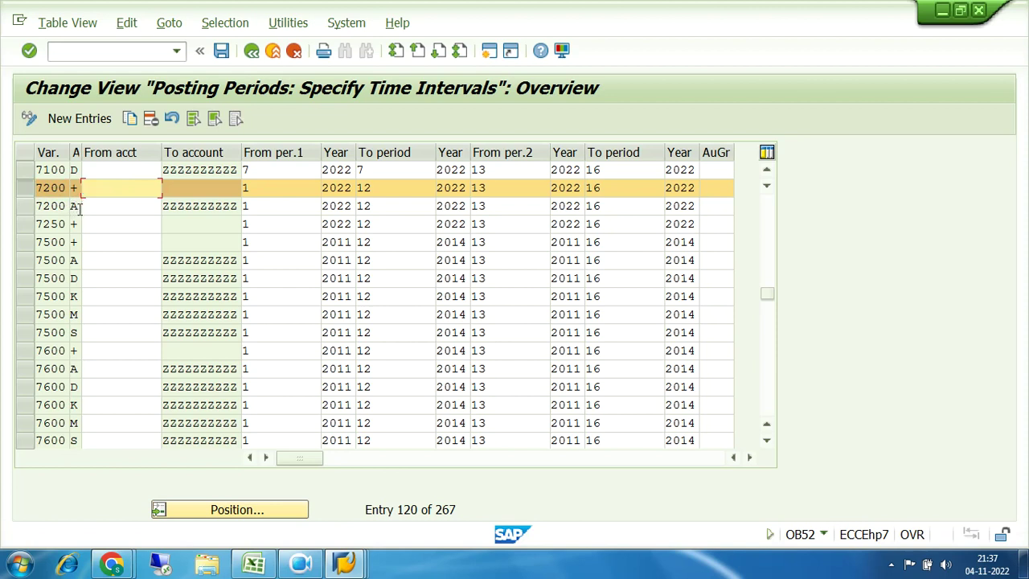
pyautogui.click(26, 205)
pyautogui.click(102, 204)
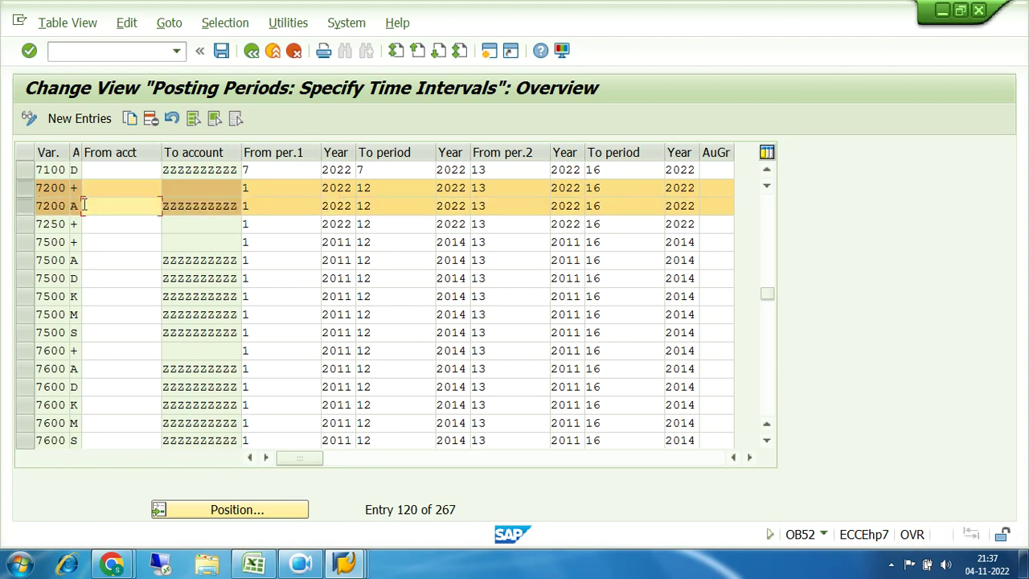
pyautogui.click(79, 206)
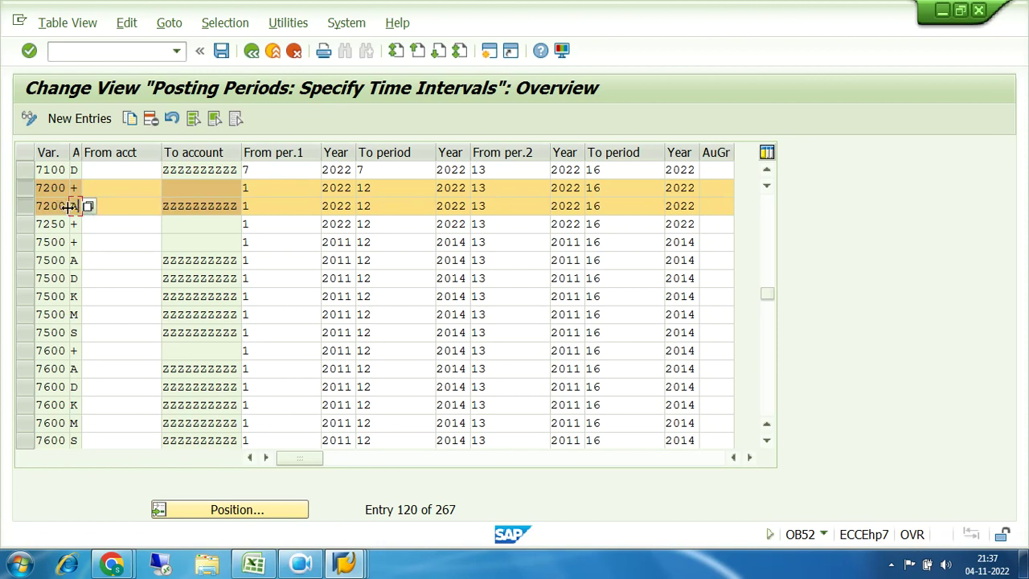
pyautogui.click(91, 206)
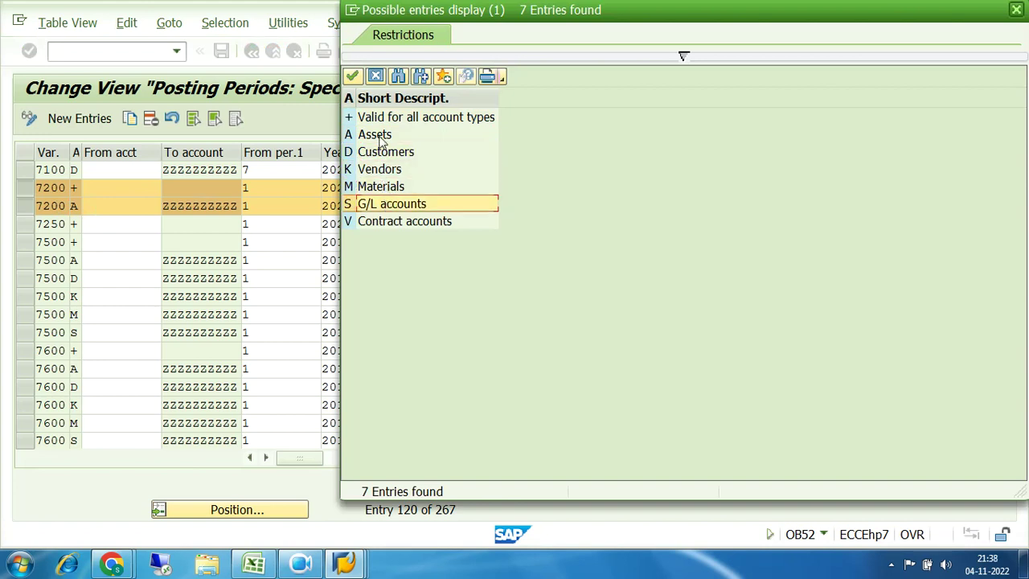
pyautogui.click(1017, 11)
pyautogui.click(105, 187)
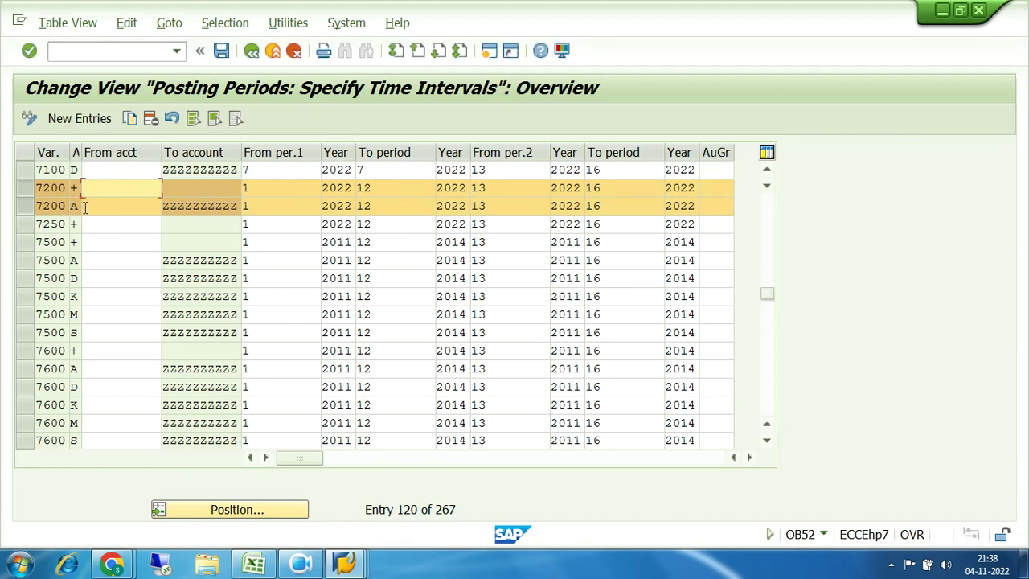
pyautogui.click(77, 206)
pyautogui.click(26, 208)
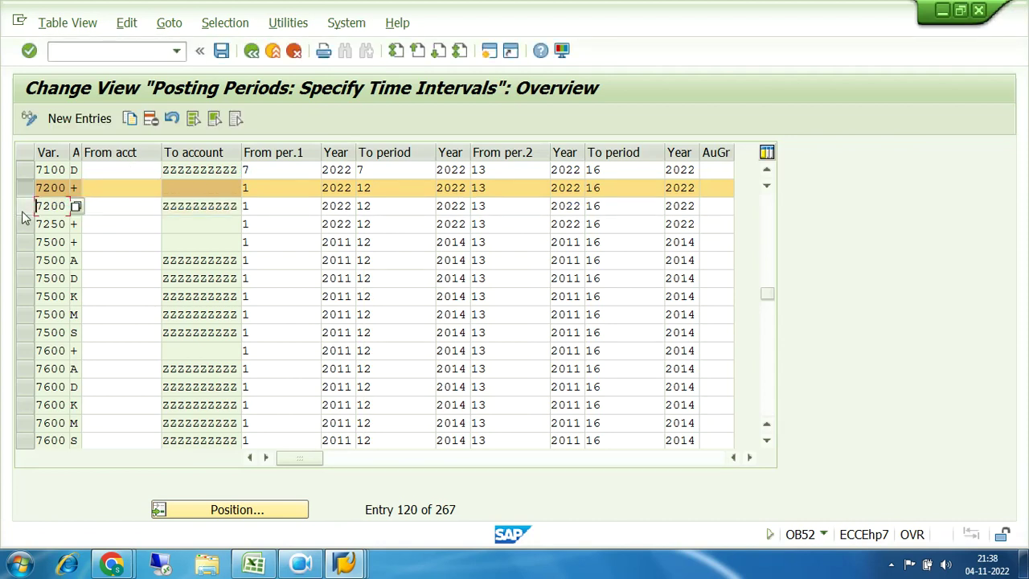
pyautogui.click(26, 188)
pyautogui.click(77, 206)
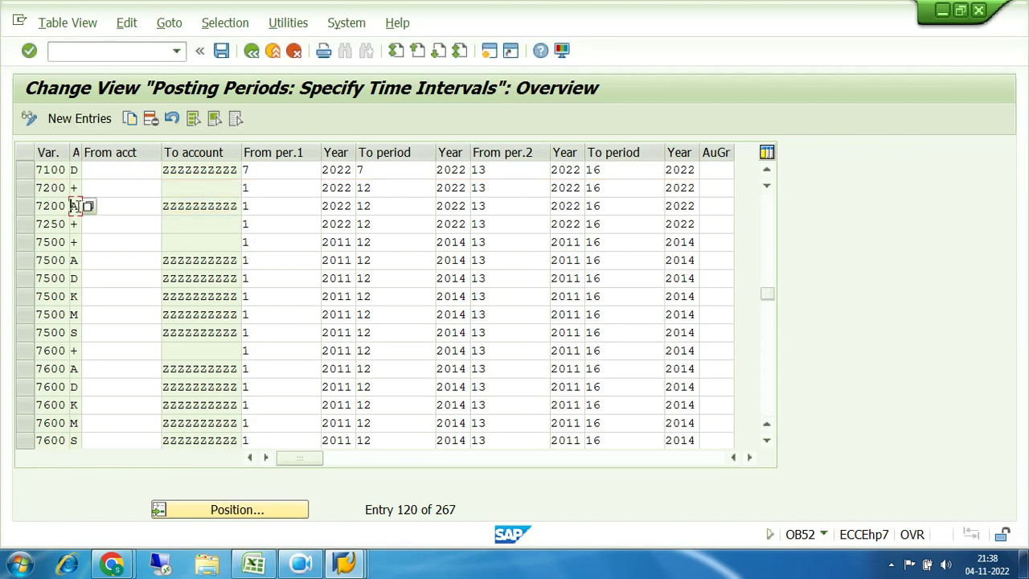
# Step: Restrict the first period interval of the variant 7200 A entry to From period 8 and To period 8
pyautogui.click(273, 207)
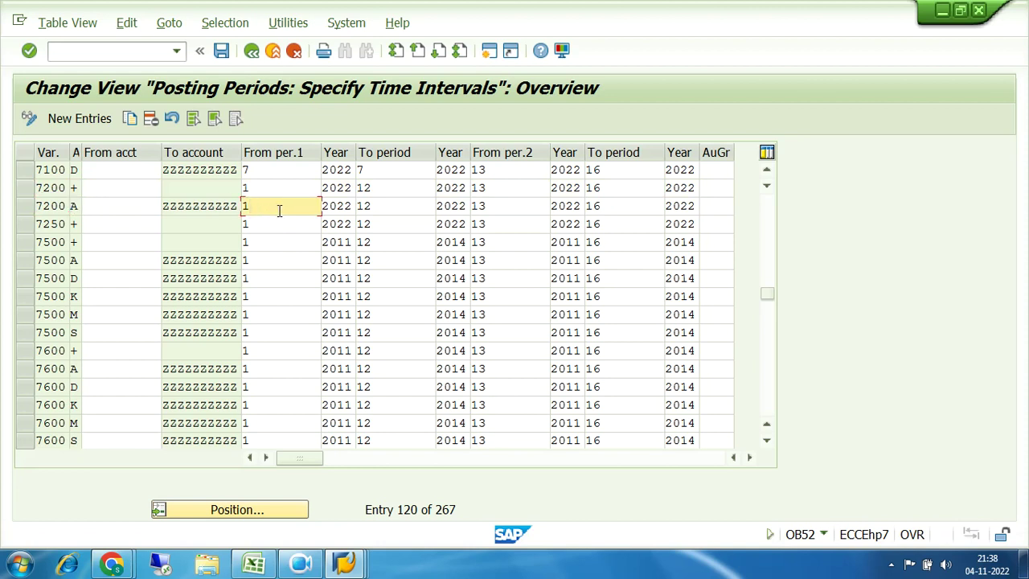
pyautogui.press('BackSpace')
pyautogui.write('8')
pyautogui.press('Tab')
pyautogui.press('Tab')
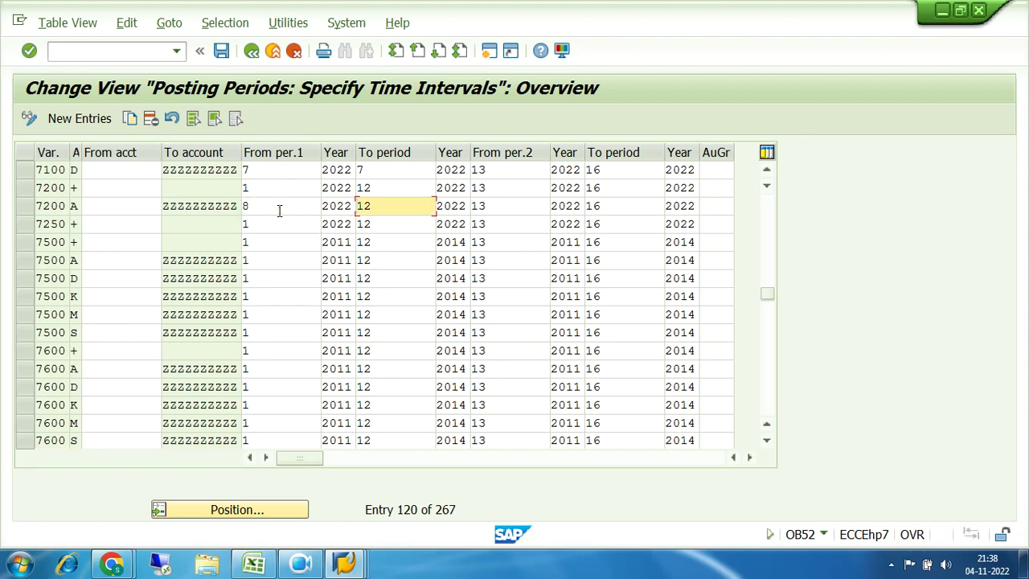
pyautogui.press('BackSpace')
pyautogui.press('BackSpace')
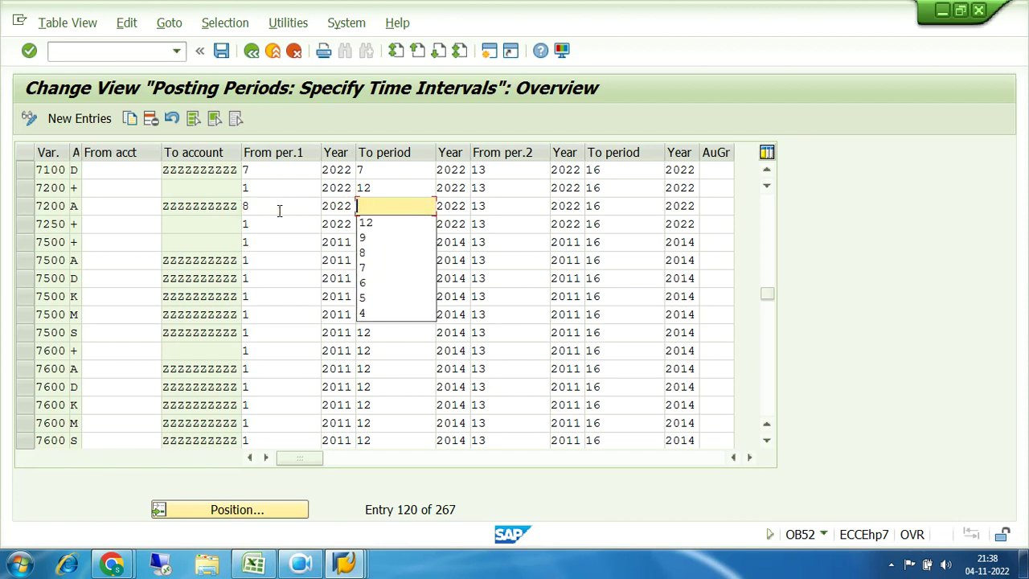
pyautogui.write('8')
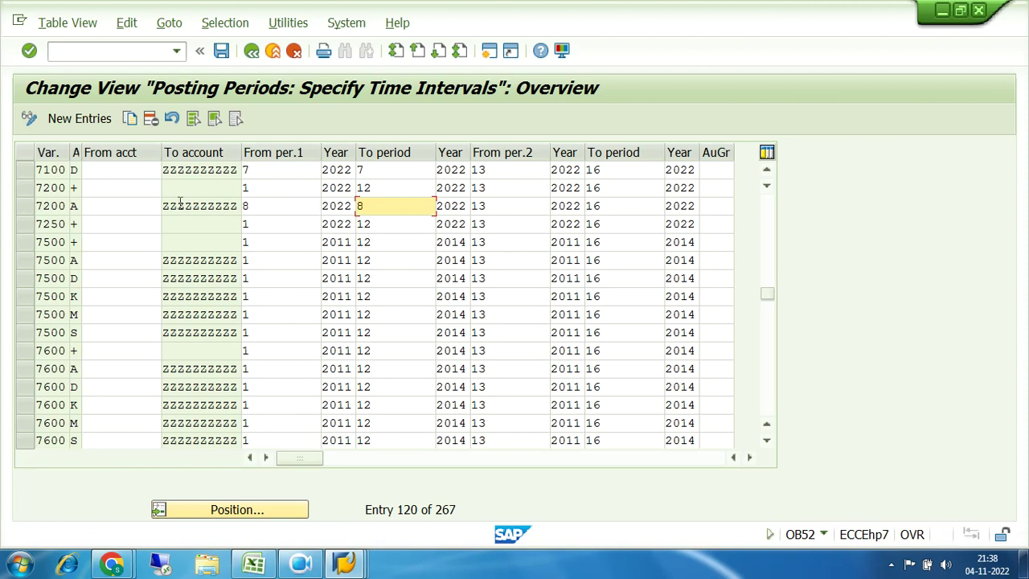
pyautogui.click(75, 206)
pyautogui.click(277, 209)
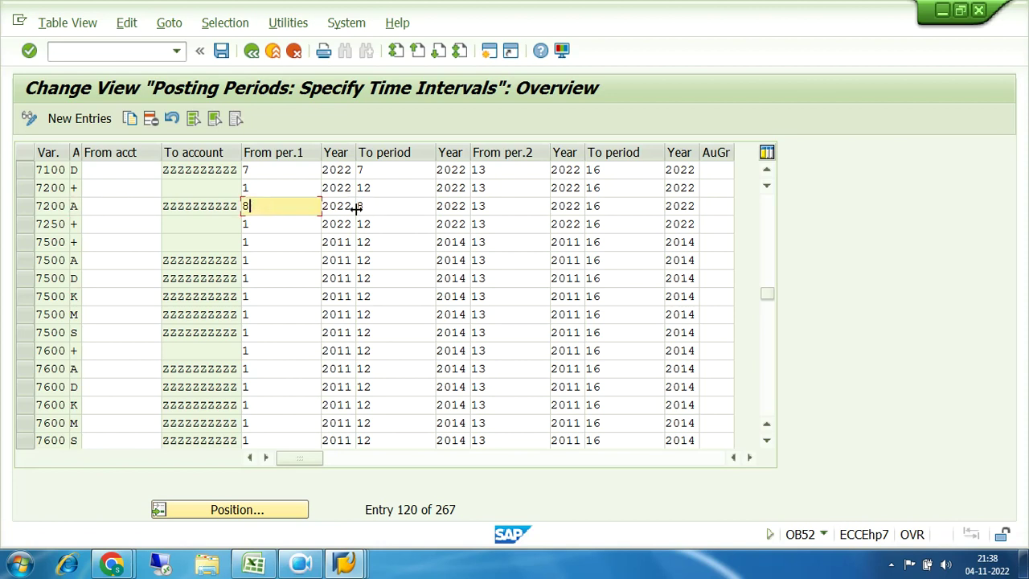
pyautogui.click(394, 205)
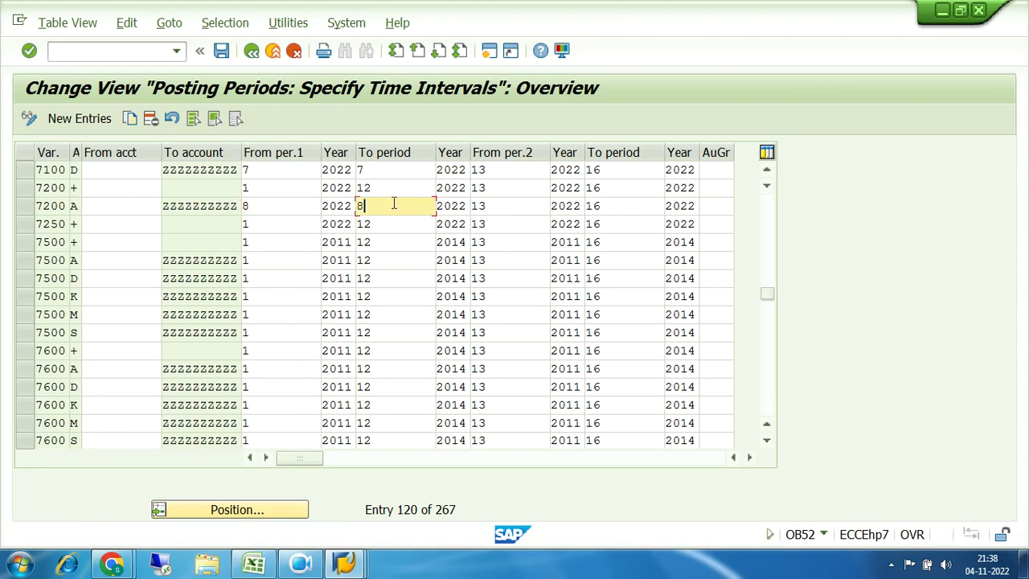
# Step: Review the Customers and Vendors options among the possible account types for the variant 7200 A entry, leaving it unchanged
pyautogui.click(79, 208)
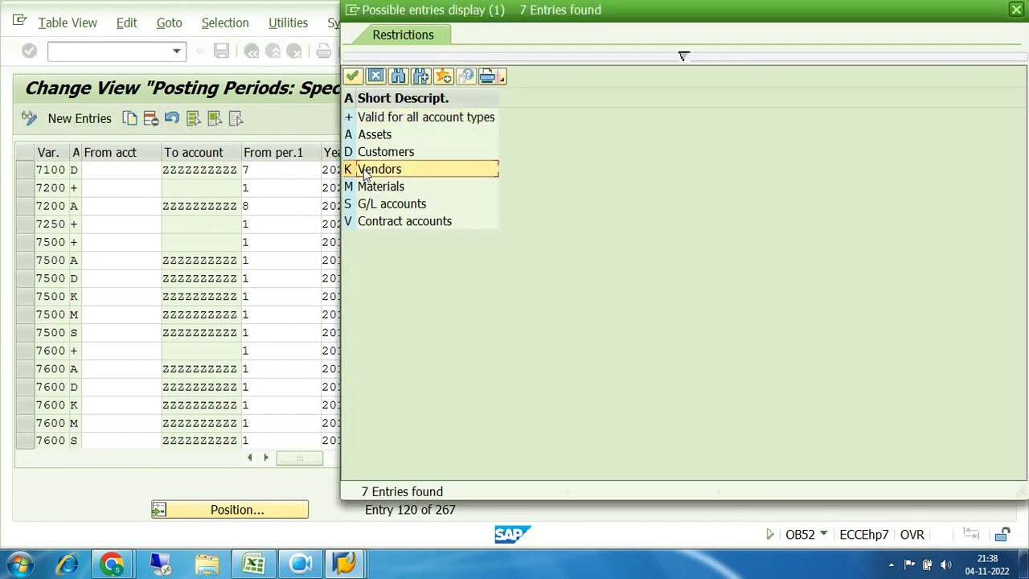
pyautogui.click(368, 154)
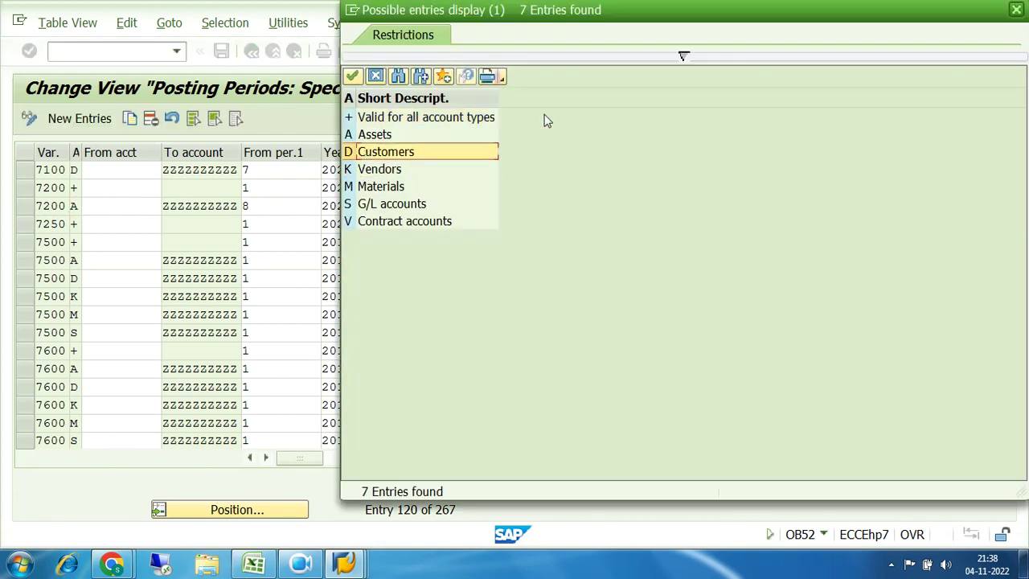
pyautogui.click(1017, 9)
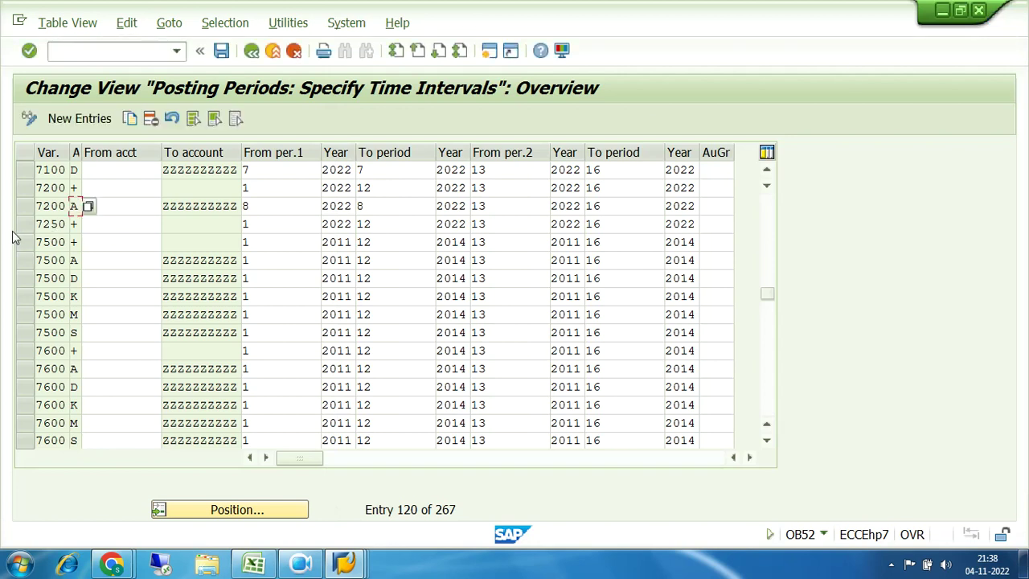
# Step: Restrict the first period interval of the variant 7200 A entry to From period 9 and To period 9, and highlight its row
pyautogui.click(262, 229)
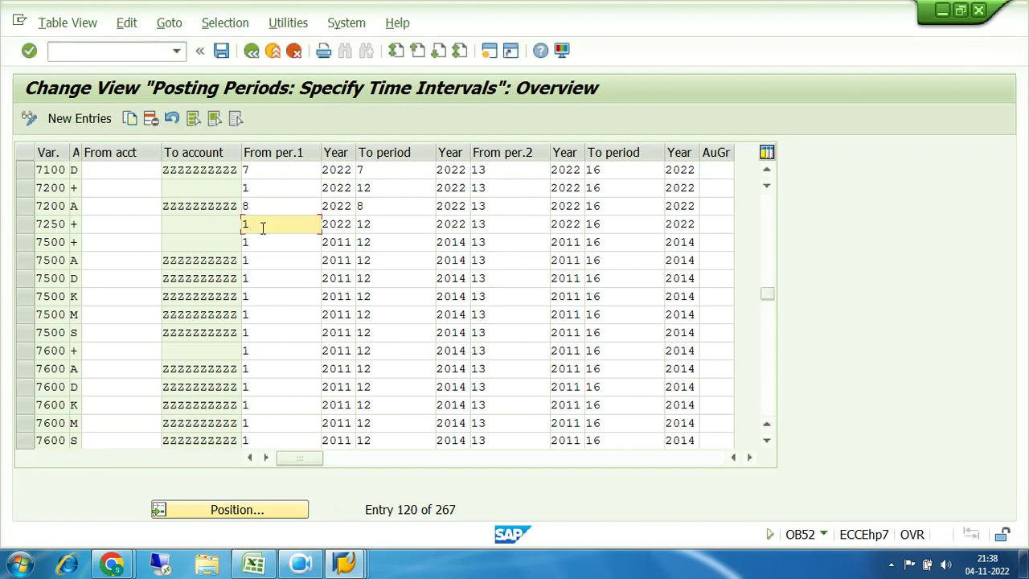
pyautogui.press('Up')
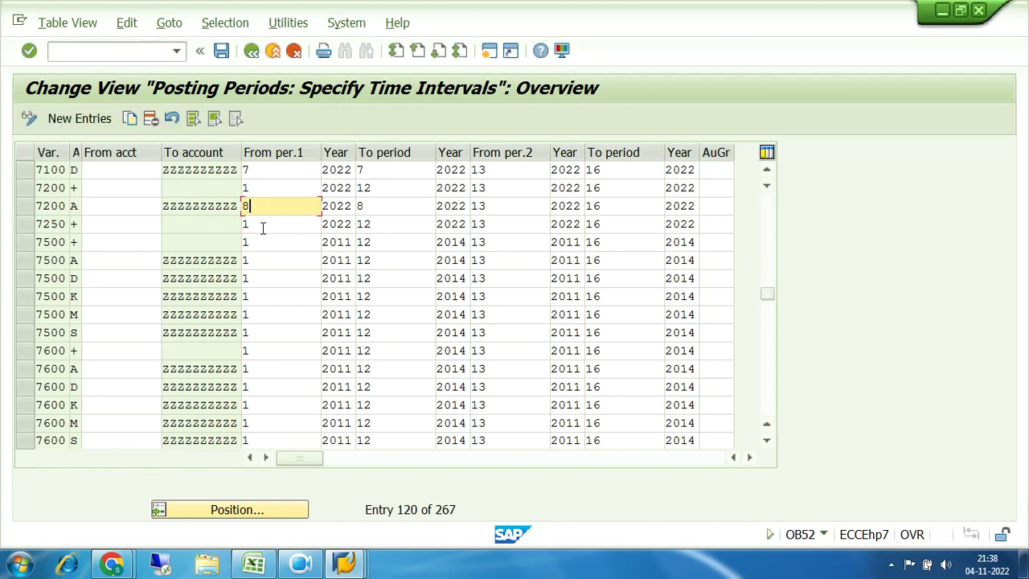
pyautogui.write('9')
pyautogui.press('Tab')
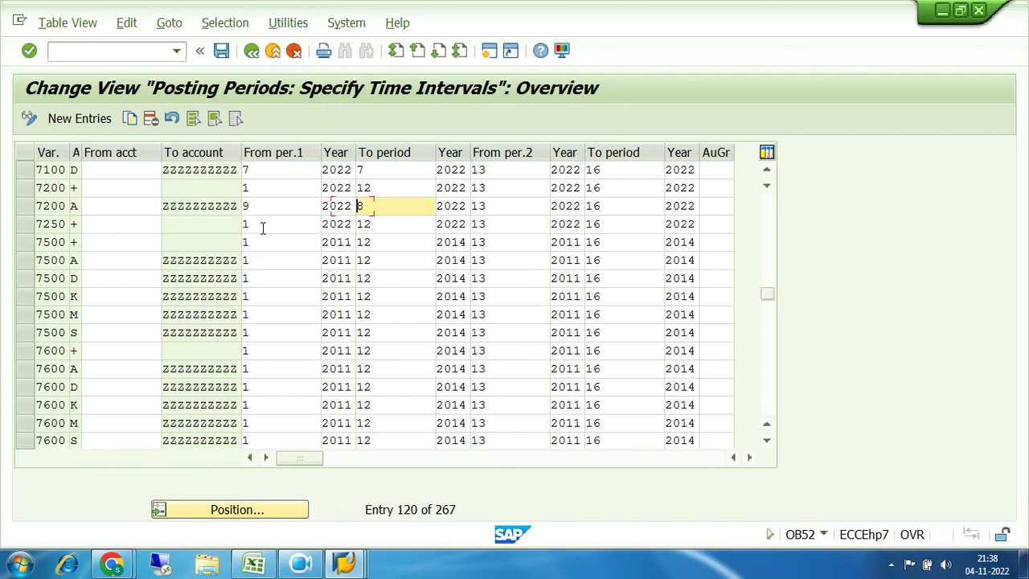
pyautogui.press('BackSpace')
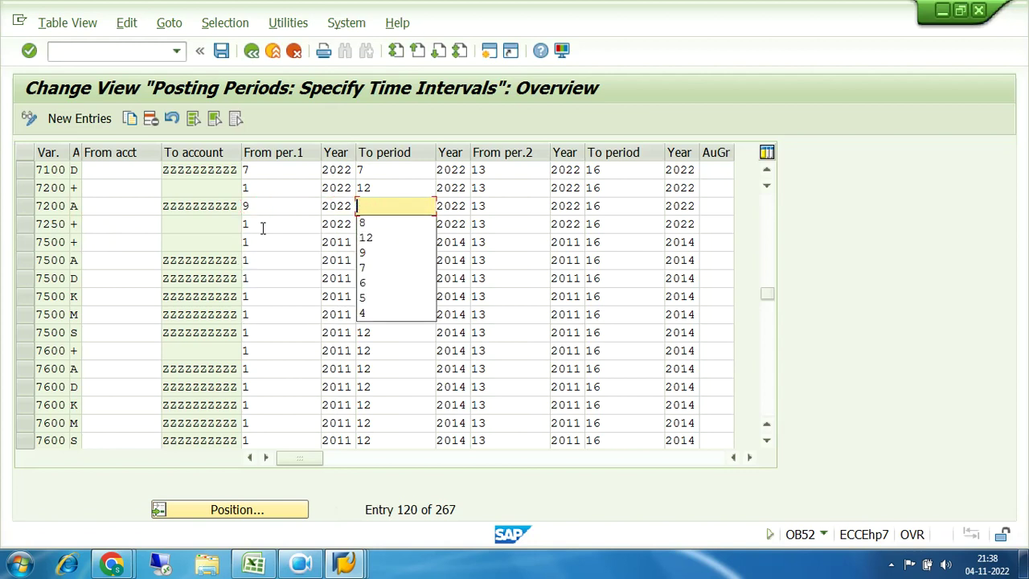
pyautogui.write('9')
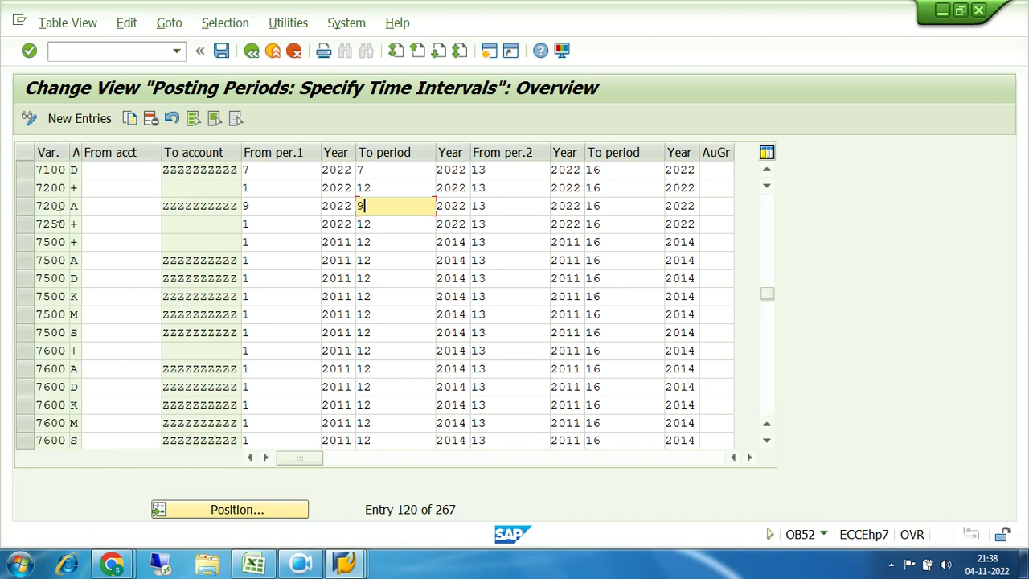
pyautogui.click(26, 207)
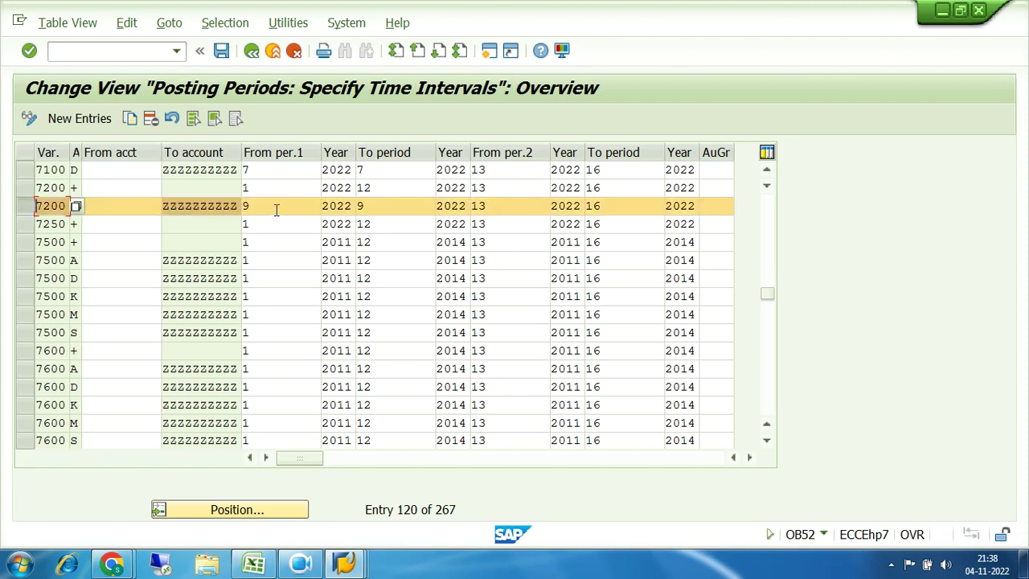
# Step: Highlight the variant 7250 + entry and restrict its first period interval to From period 8 and To period 8
pyautogui.click(29, 227)
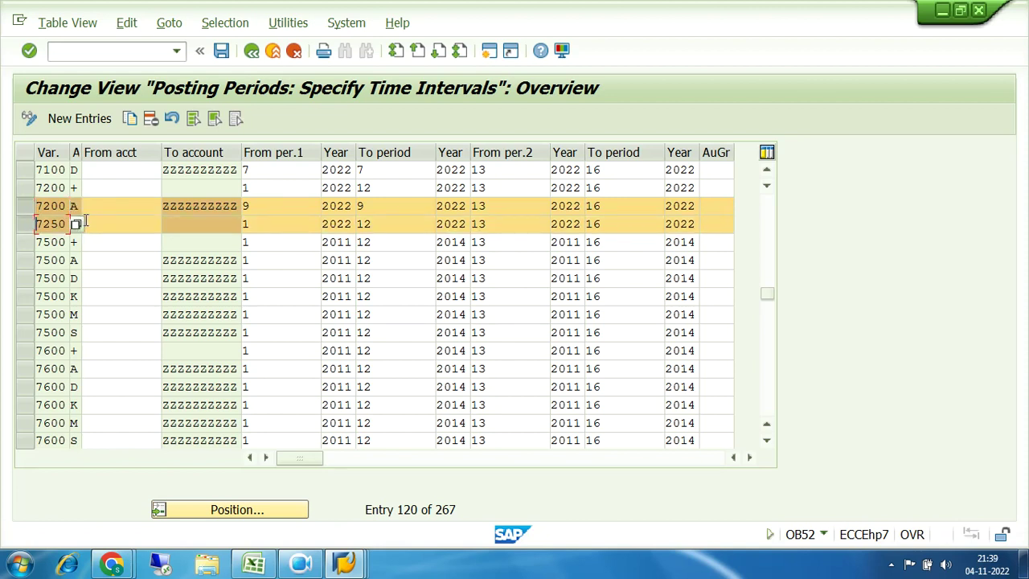
pyautogui.write('+')
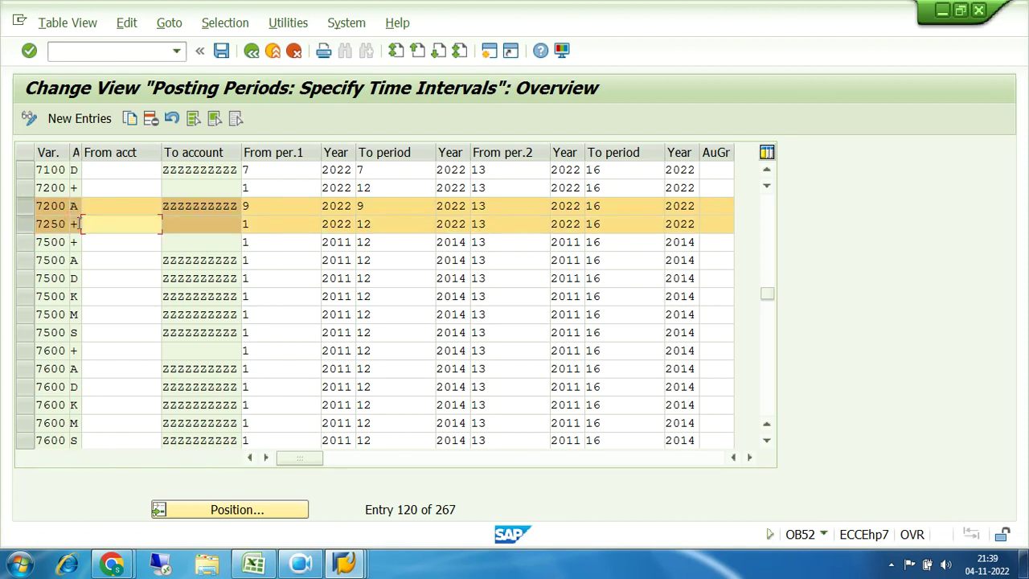
pyautogui.click(77, 223)
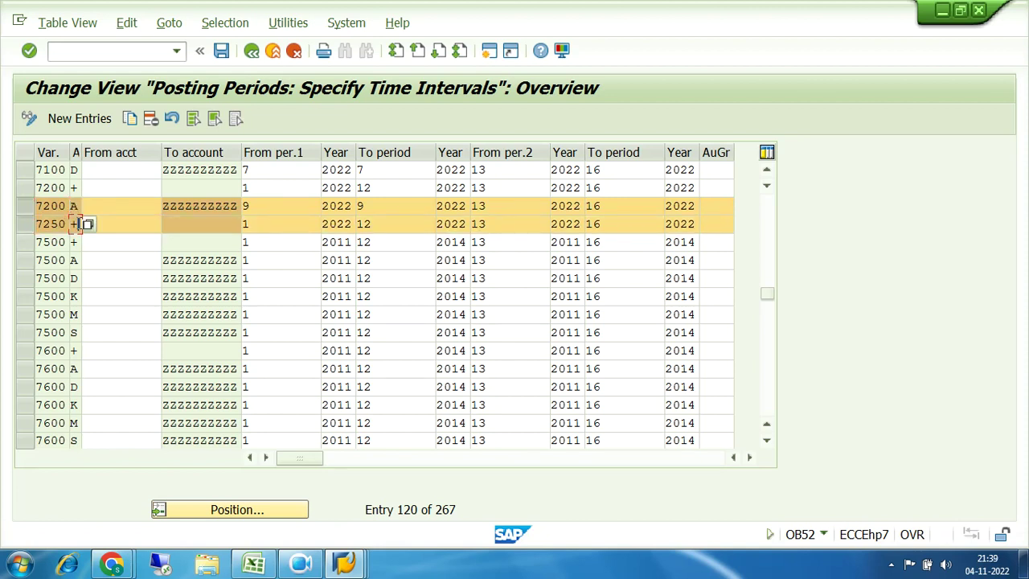
pyautogui.click(266, 224)
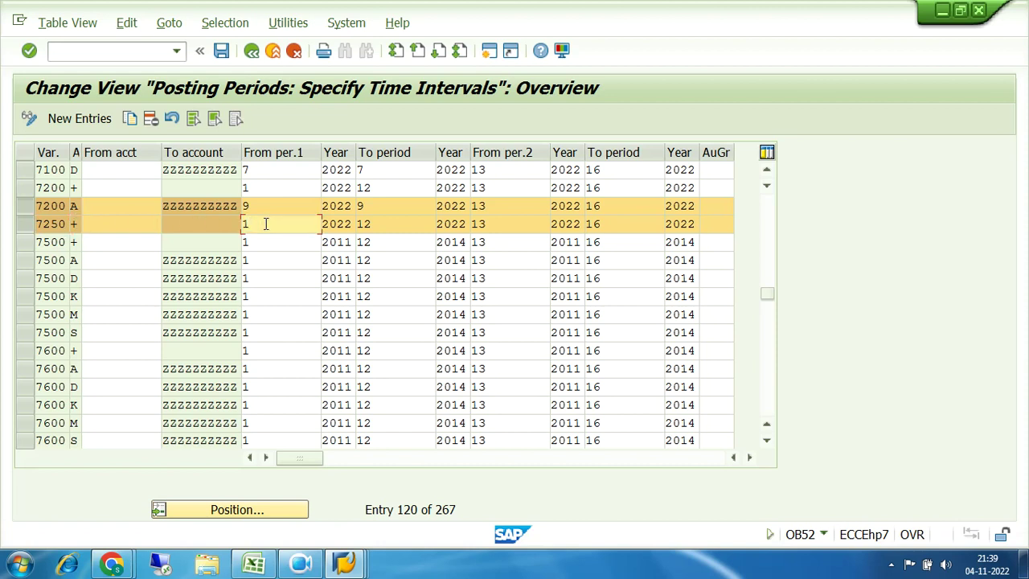
pyautogui.press('BackSpace')
pyautogui.write('8')
pyautogui.press('Tab')
pyautogui.press('Tab')
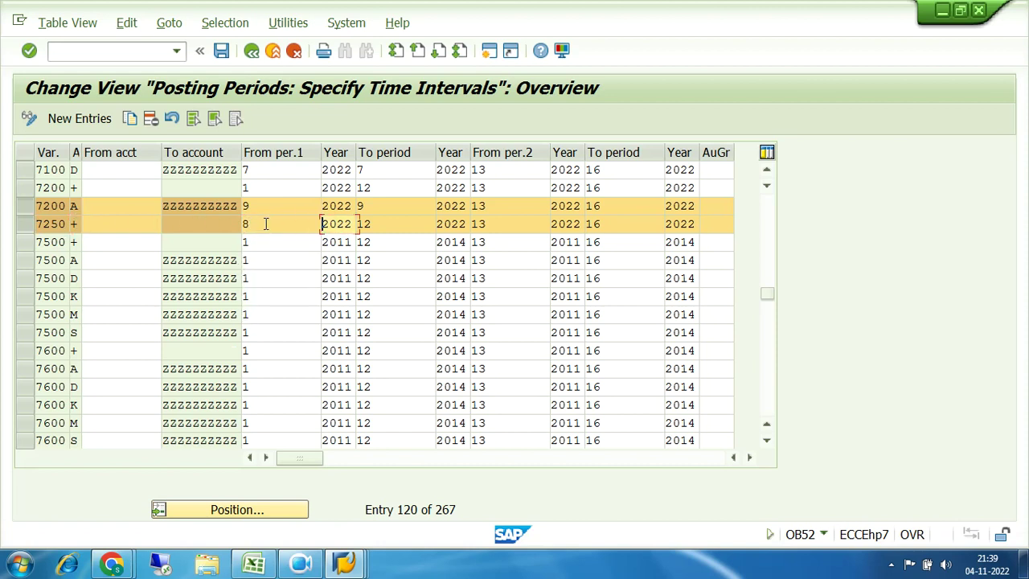
pyautogui.press('Right')
pyautogui.press('Delete')
pyautogui.press('BackSpace')
pyautogui.write('8')
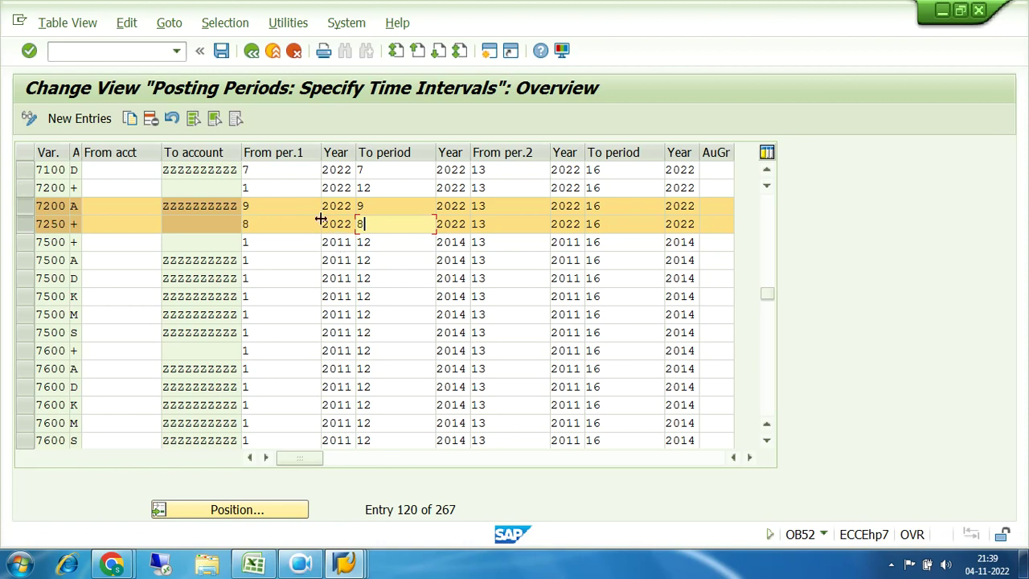
# Step: Leave only the variant 7200 A row highlighted and examine the first-interval From and To periods of the variant 7250 + entry
pyautogui.click(27, 208)
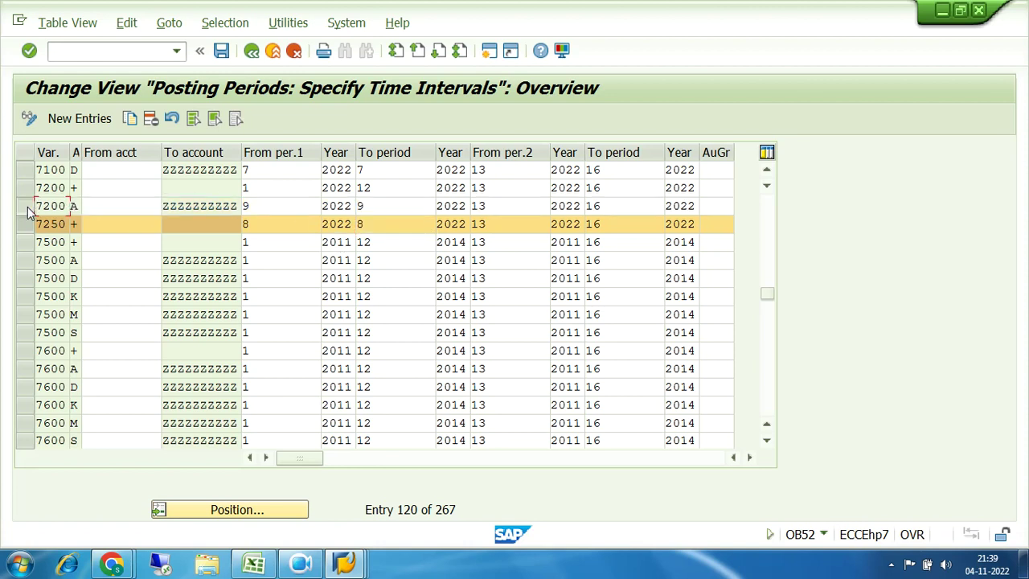
pyautogui.click(28, 206)
pyautogui.click(27, 226)
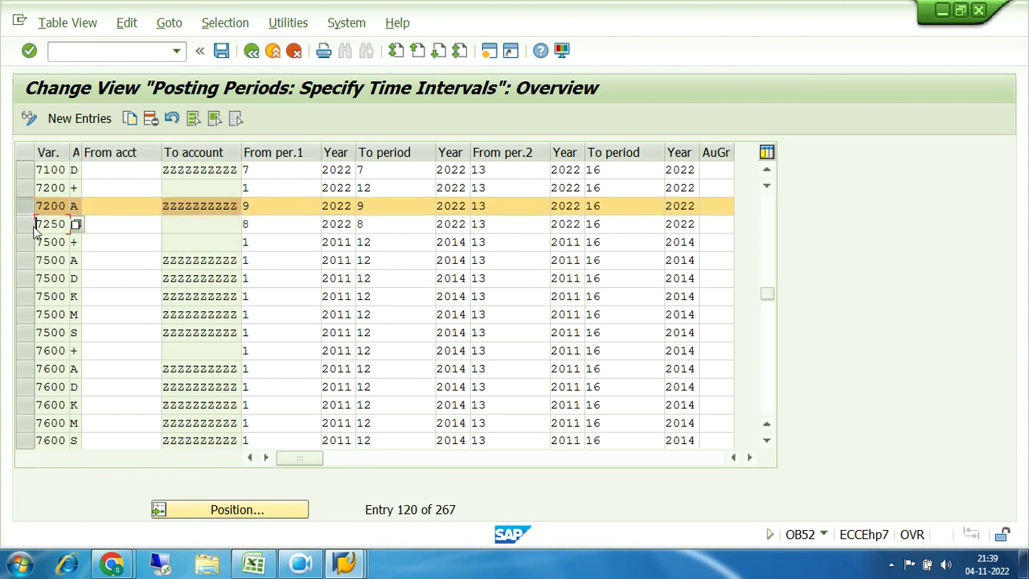
pyautogui.click(83, 224)
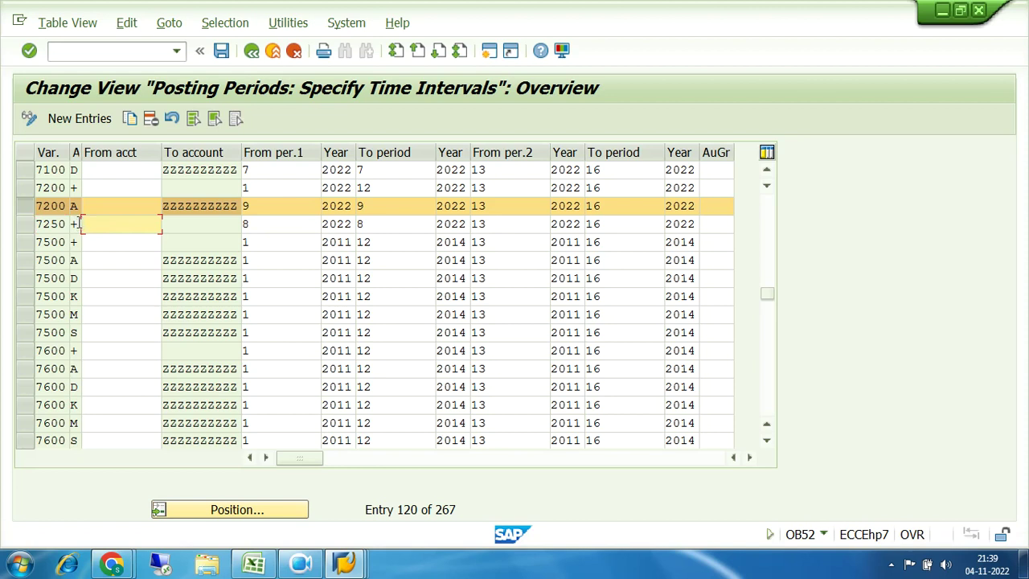
pyautogui.click(255, 224)
pyautogui.moveTo(255, 223); pyautogui.dragTo(243, 224)
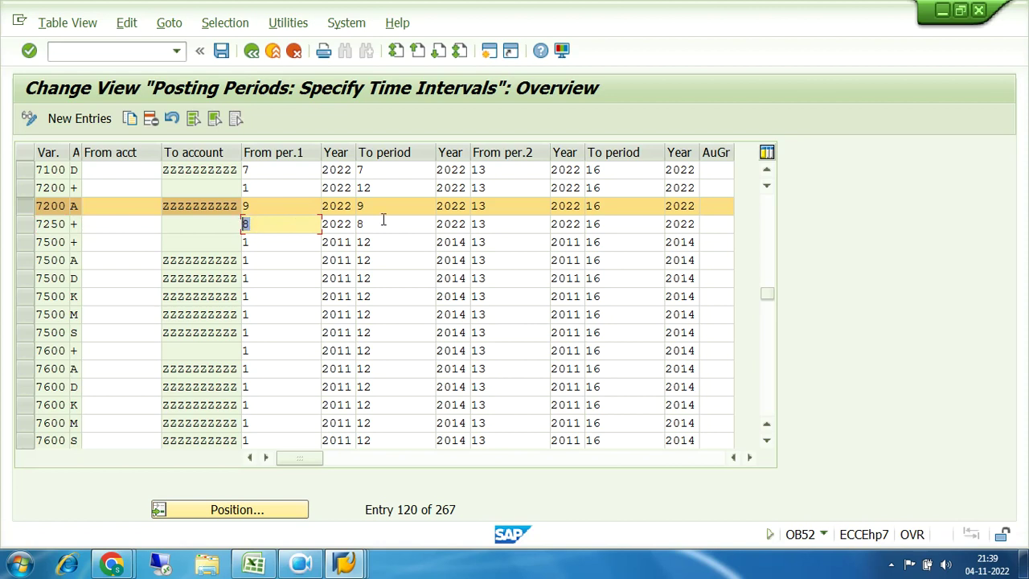
pyautogui.moveTo(366, 224); pyautogui.dragTo(356, 223)
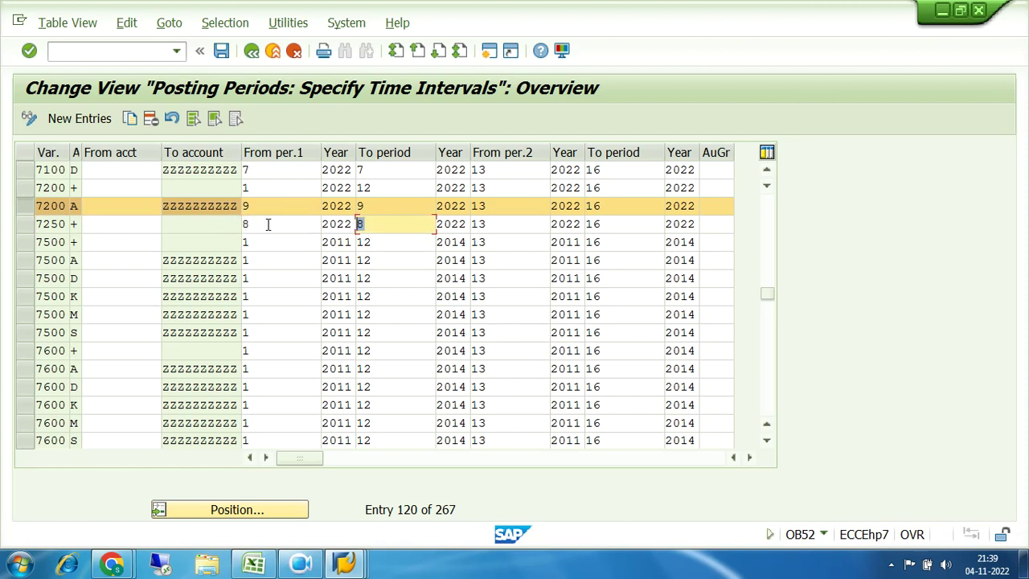
pyautogui.moveTo(269, 223); pyautogui.dragTo(244, 223)
pyautogui.moveTo(386, 223); pyautogui.dragTo(357, 225)
pyautogui.click(293, 227)
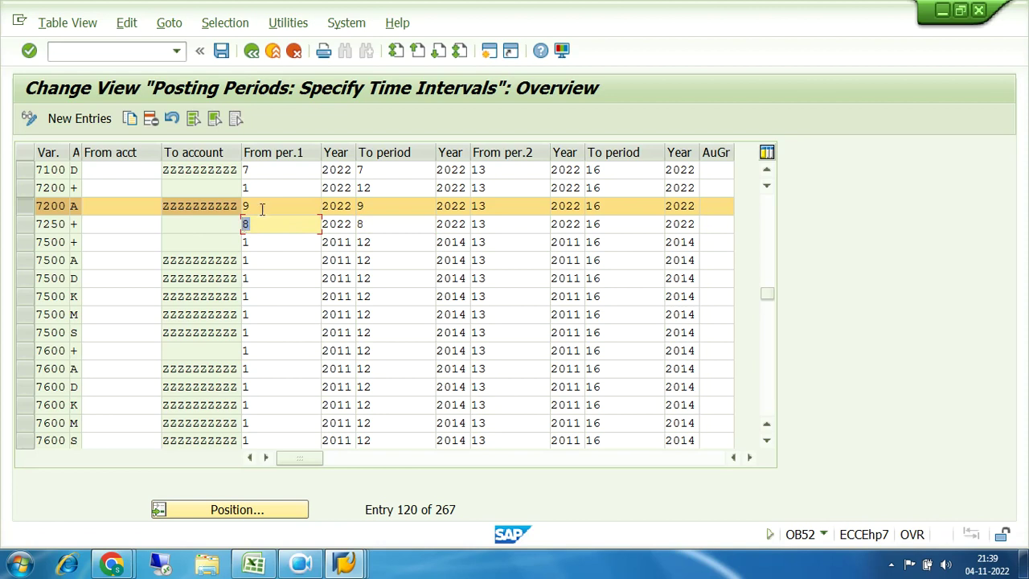
# Step: Compare the first-interval From and To periods of the variant 7200 A entry with those of the variant 7250 + entry
pyautogui.click(262, 206)
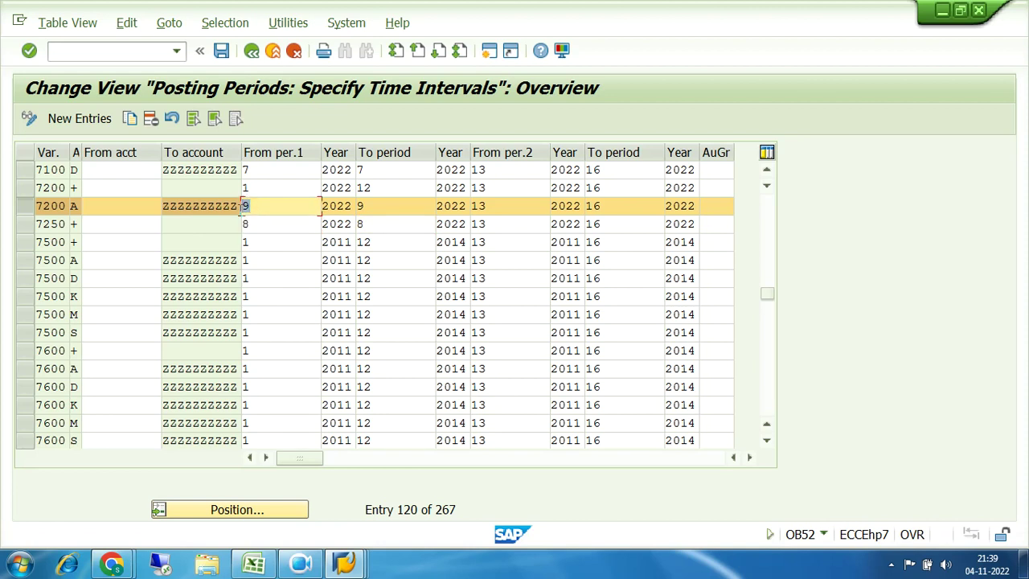
pyautogui.click(386, 206)
pyautogui.doubleClick(359, 206)
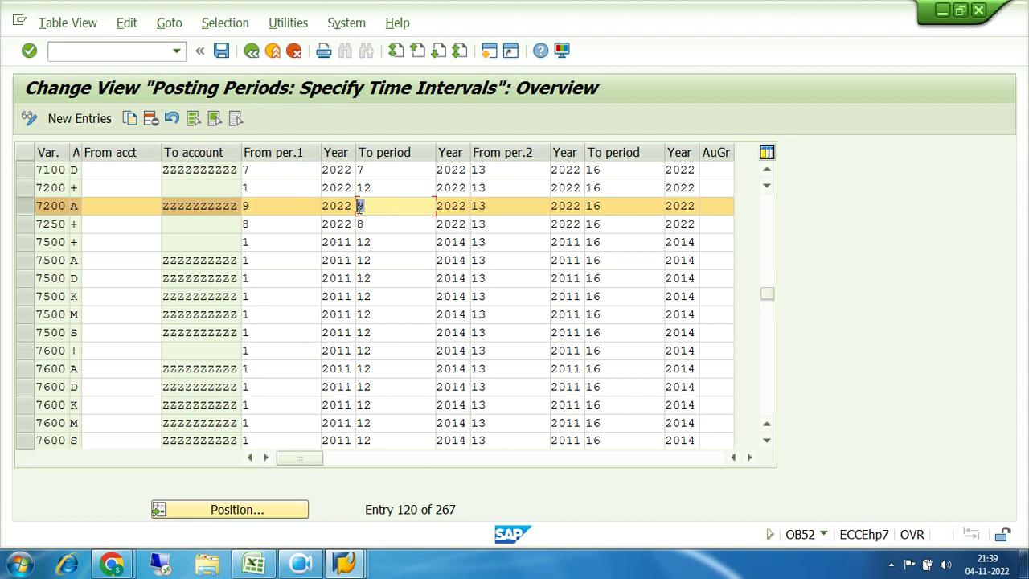
pyautogui.doubleClick(248, 205)
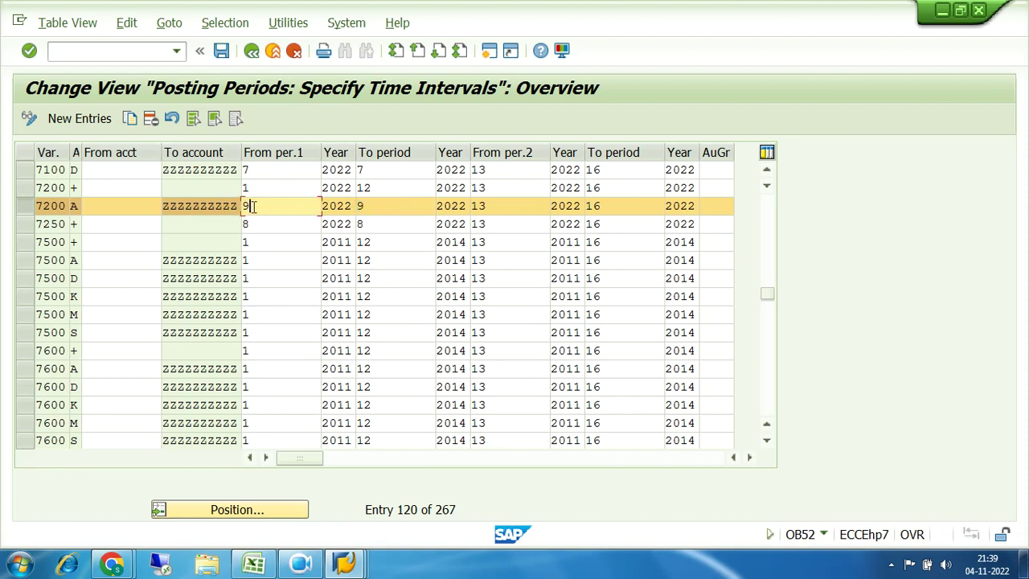
pyautogui.doubleClick(364, 206)
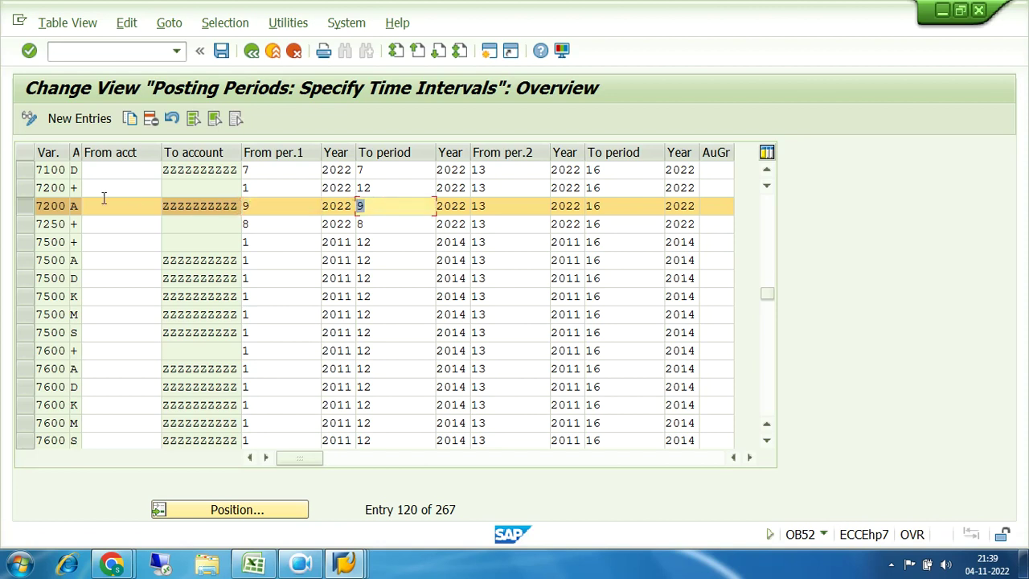
pyautogui.click(75, 207)
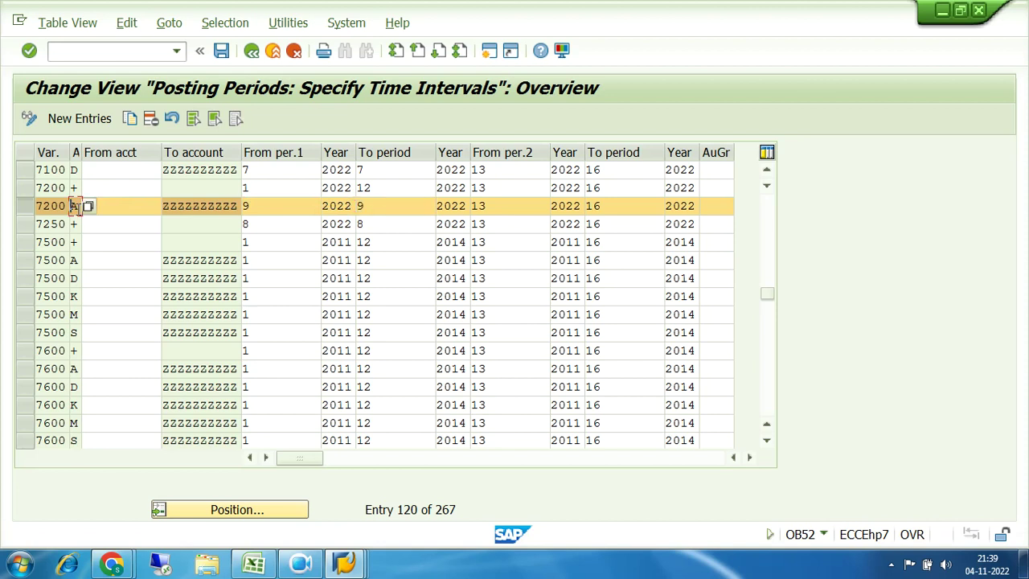
pyautogui.doubleClick(245, 225)
pyautogui.doubleClick(361, 224)
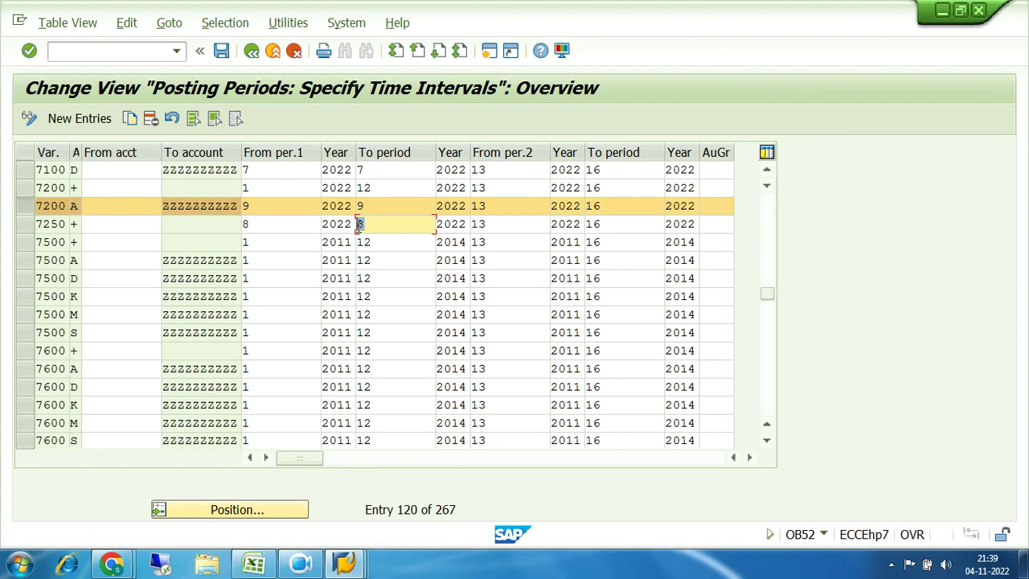
pyautogui.doubleClick(265, 225)
pyautogui.doubleClick(360, 225)
pyautogui.click(248, 222)
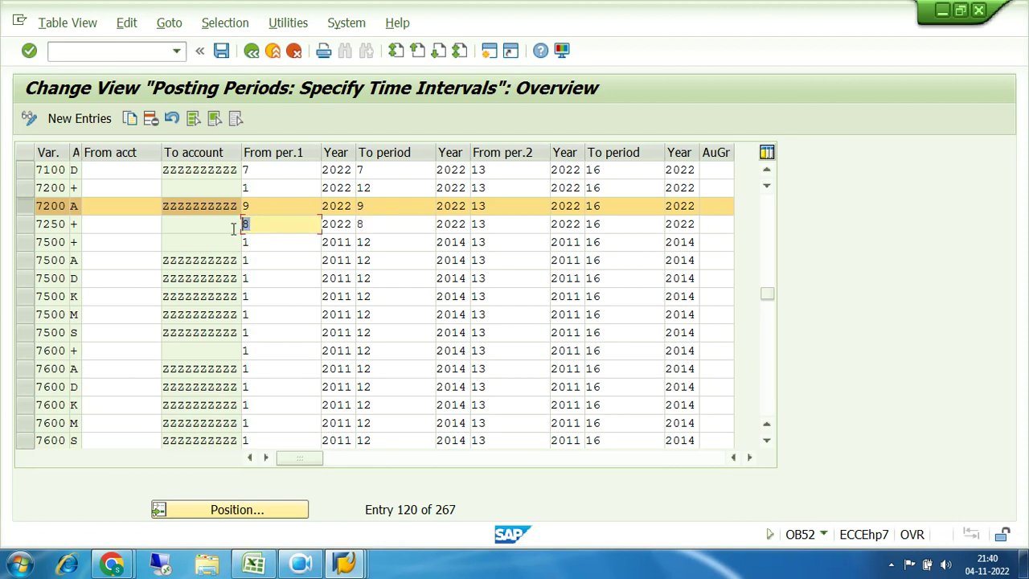
pyautogui.click(376, 223)
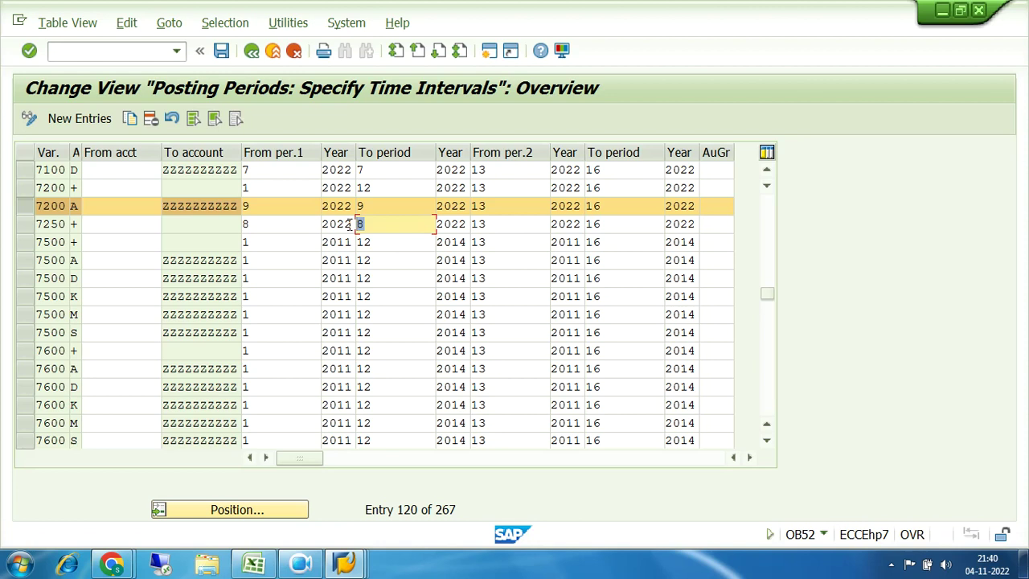
# Step: Enter authorization group Z001 for the variant 7250 + entry and check it against the entry's first period interval
pyautogui.click(717, 223)
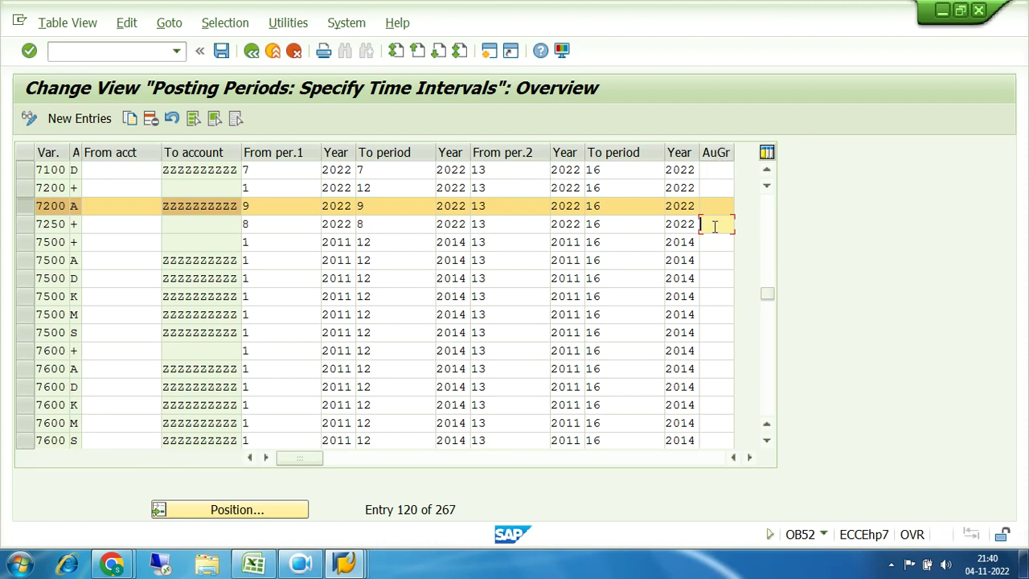
pyautogui.write('Z001')
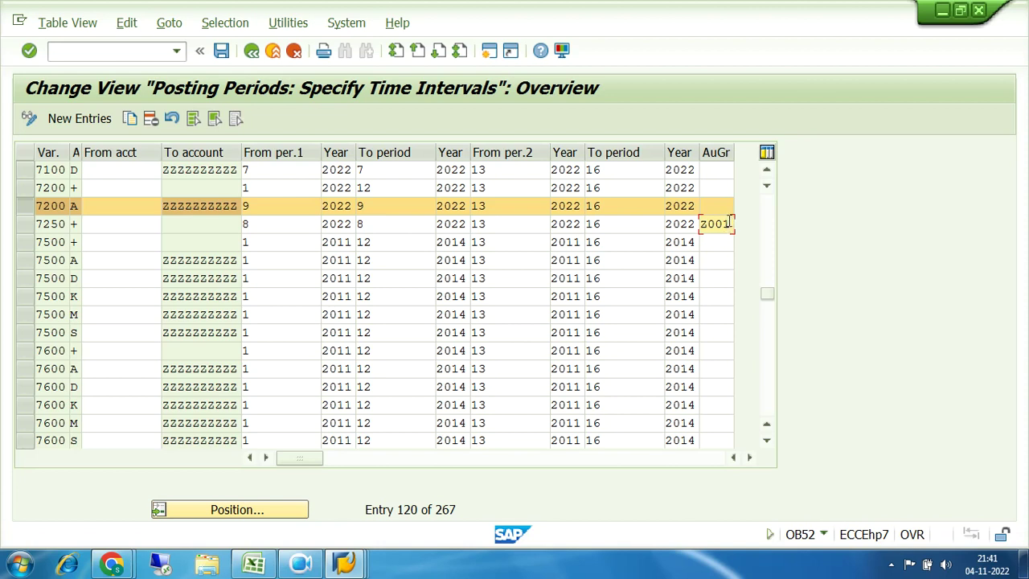
pyautogui.moveTo(726, 224); pyautogui.dragTo(690, 228)
pyautogui.click(731, 223)
pyautogui.moveTo(731, 224); pyautogui.dragTo(697, 228)
pyautogui.click(275, 224)
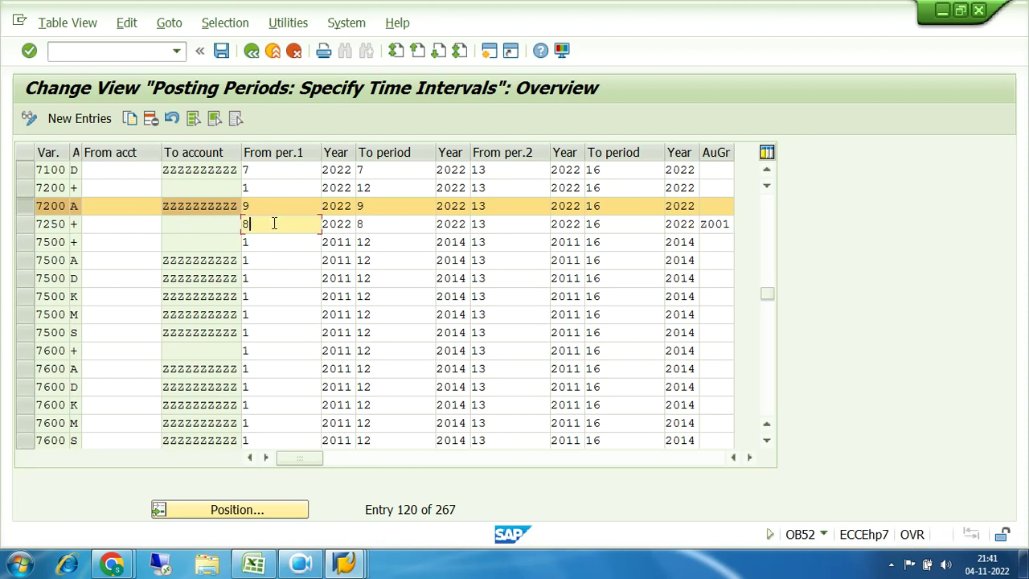
pyautogui.click(363, 224)
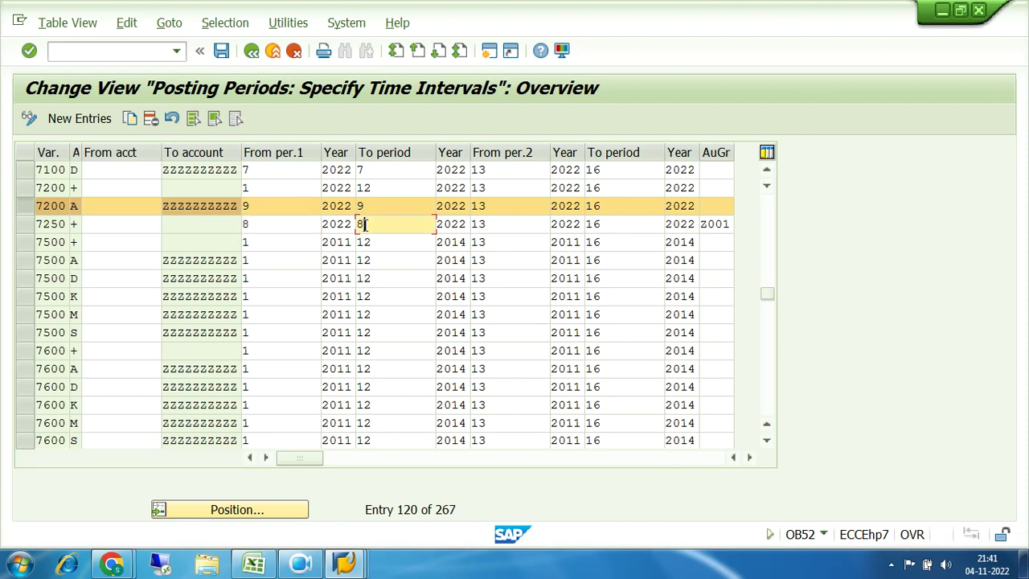
pyautogui.click(712, 224)
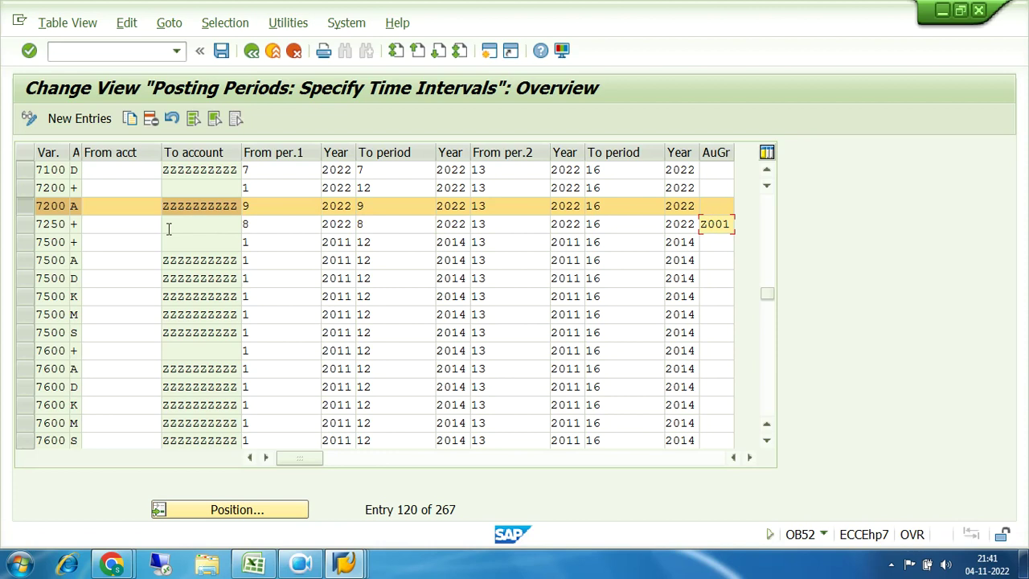
# Step: Highlight the variant 7200 + row and deselect the variant 7200 A row
pyautogui.click(24, 190)
pyautogui.click(25, 206)
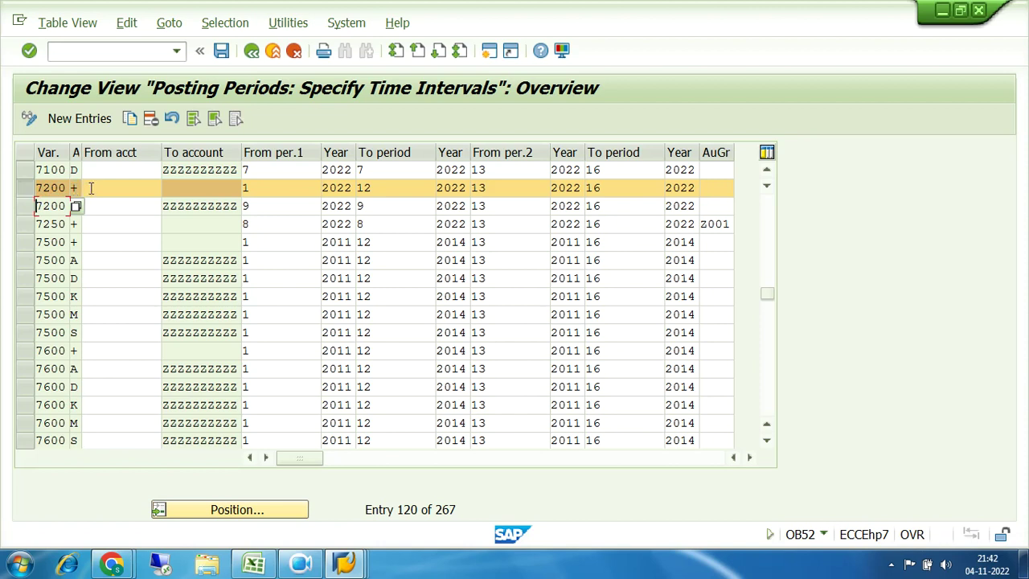
# Step: Try copying the variant 7200 + entry with authorization group Z001, then discard the copy
pyautogui.click(129, 119)
pyautogui.click(717, 166)
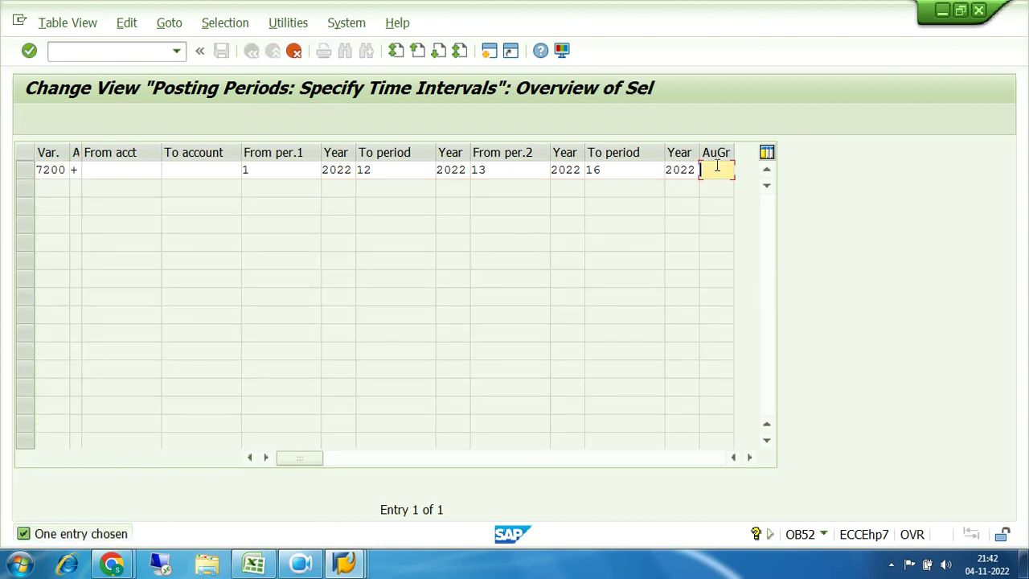
pyautogui.write('Z001')
pyautogui.click(270, 170)
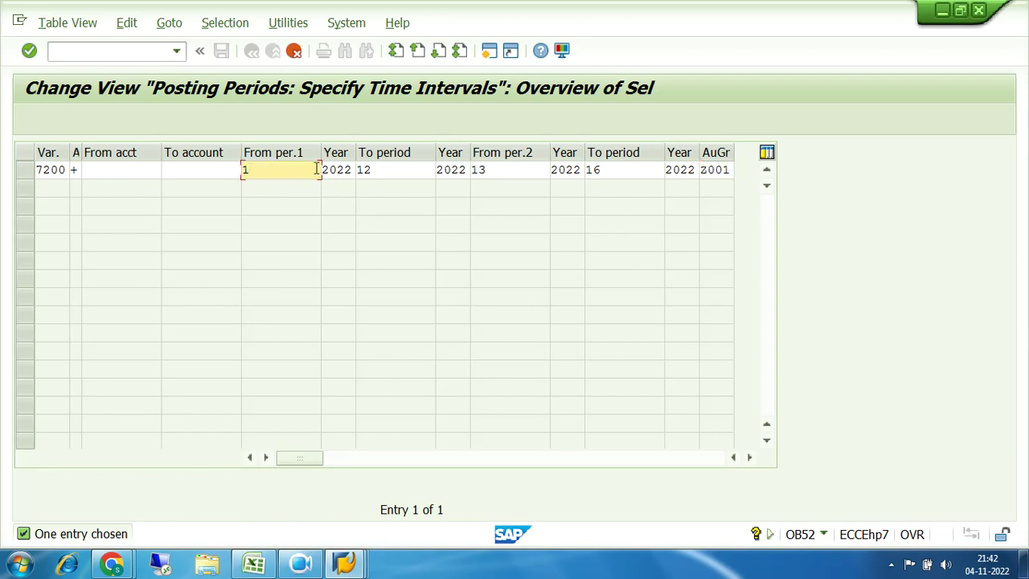
pyautogui.click(727, 170)
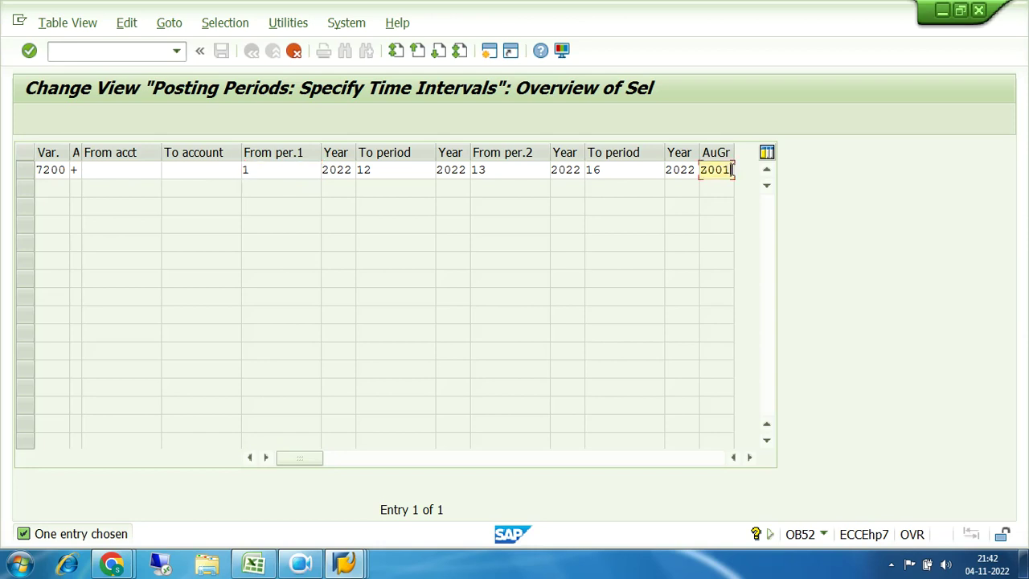
pyautogui.moveTo(726, 169); pyautogui.dragTo(701, 170)
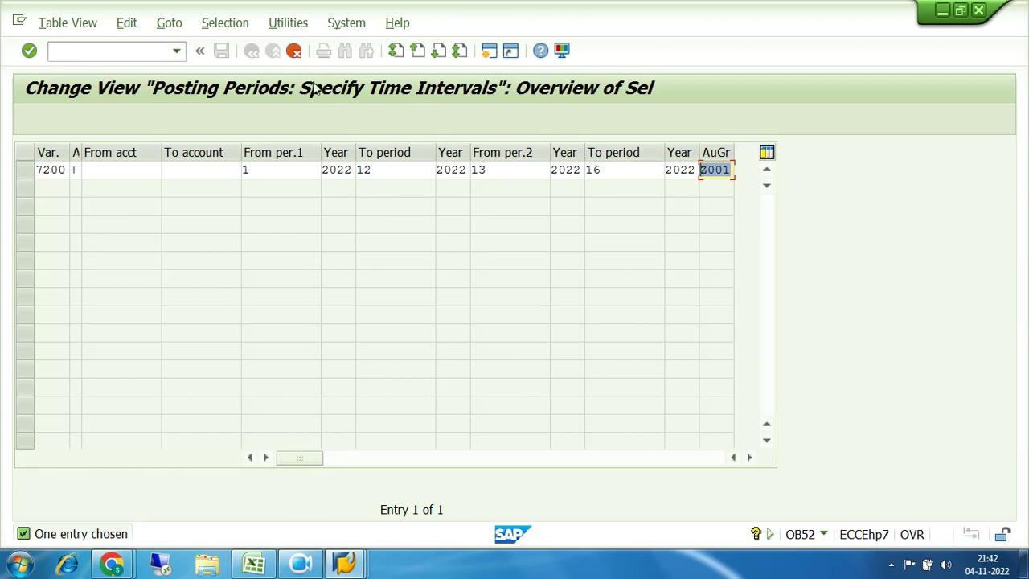
pyautogui.click(294, 51)
pyautogui.click(307, 336)
# Step: Position the posting period list at variant 7200 and highlight its + row
pyautogui.click(253, 515)
pyautogui.write('7200')
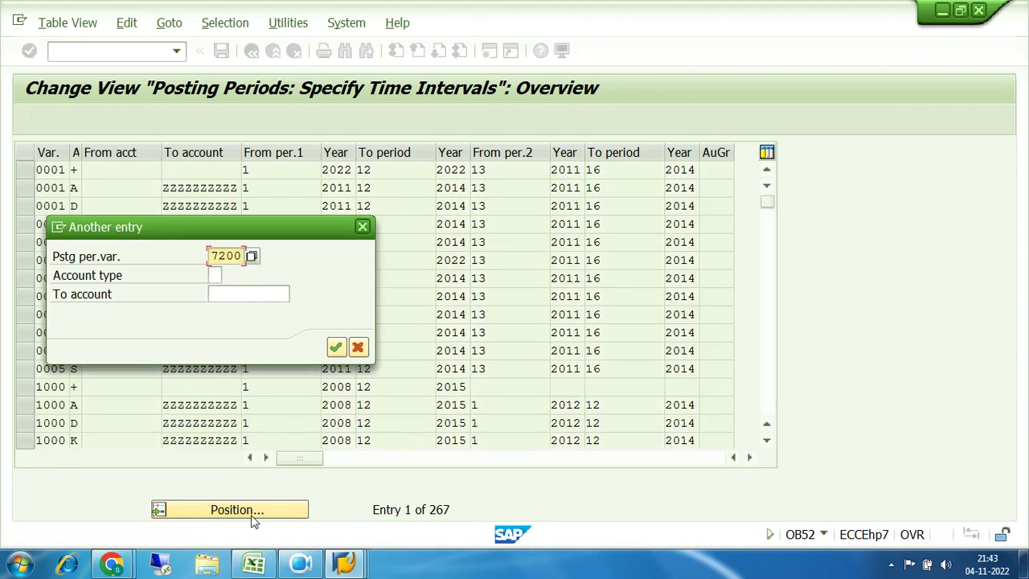
pyautogui.press('Return')
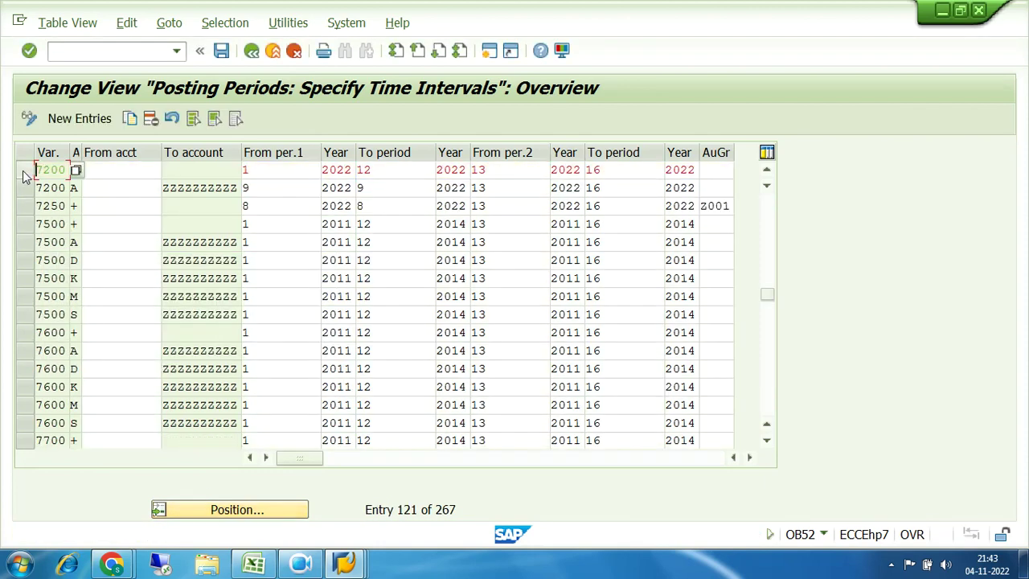
pyautogui.click(118, 191)
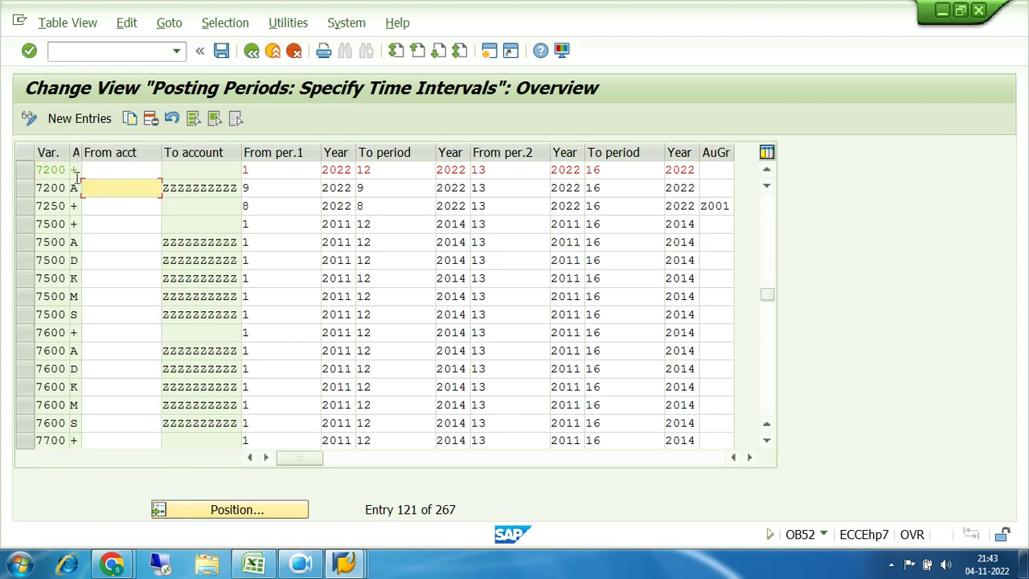
pyautogui.click(26, 171)
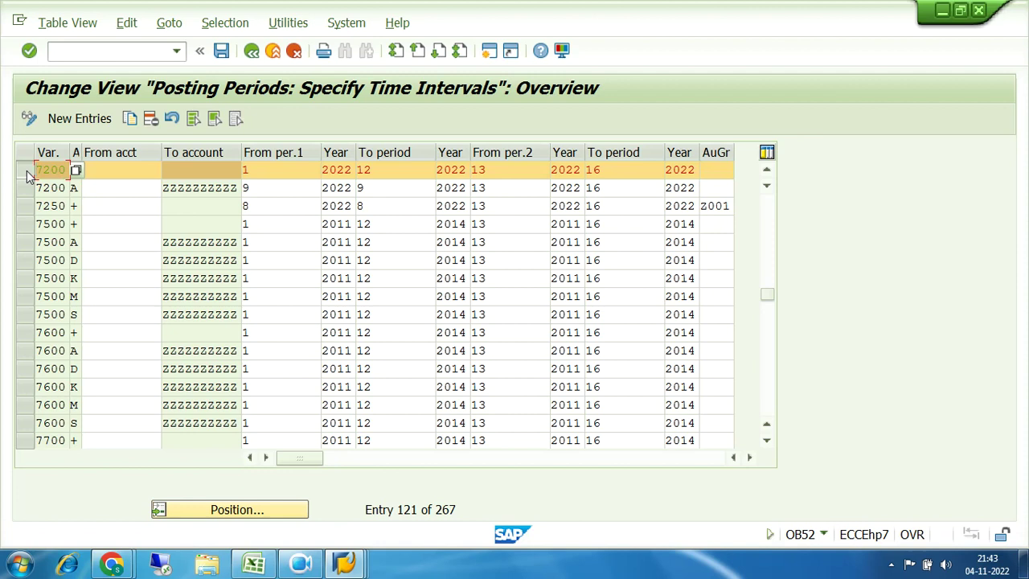
# Step: Review the possible account types for the variant 7200 A entry without choosing one
pyautogui.click(74, 188)
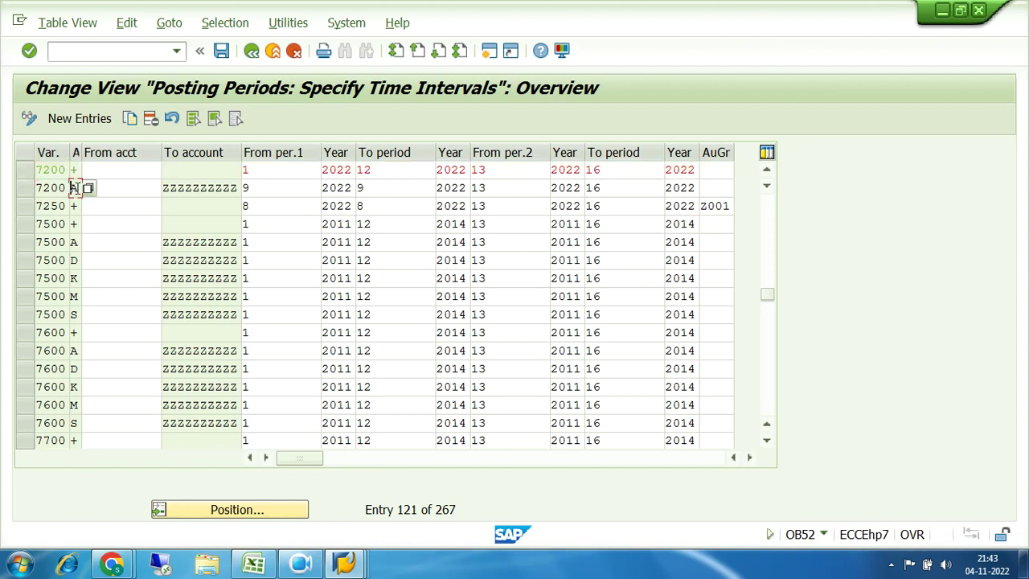
pyautogui.click(89, 189)
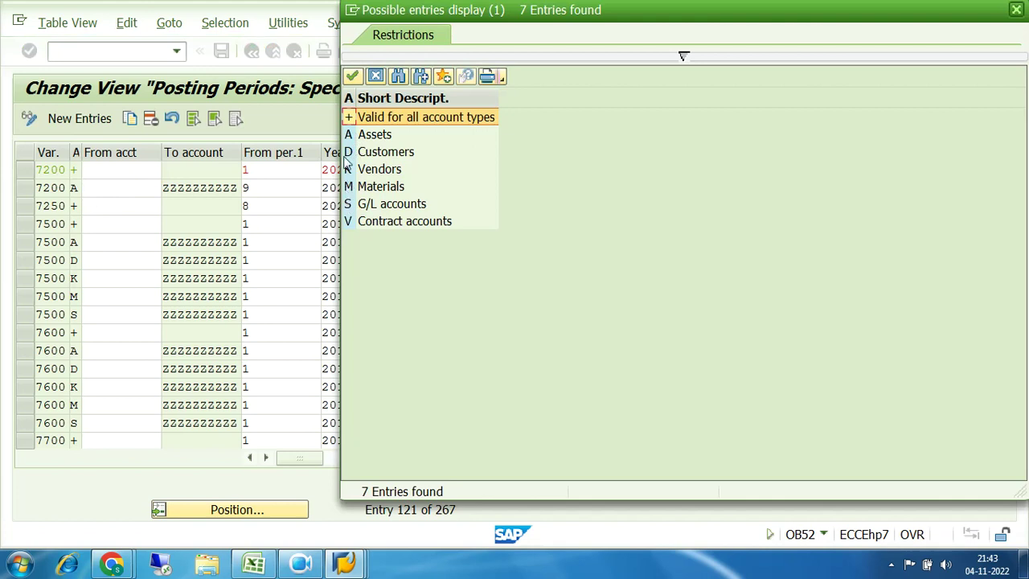
pyautogui.click(1015, 10)
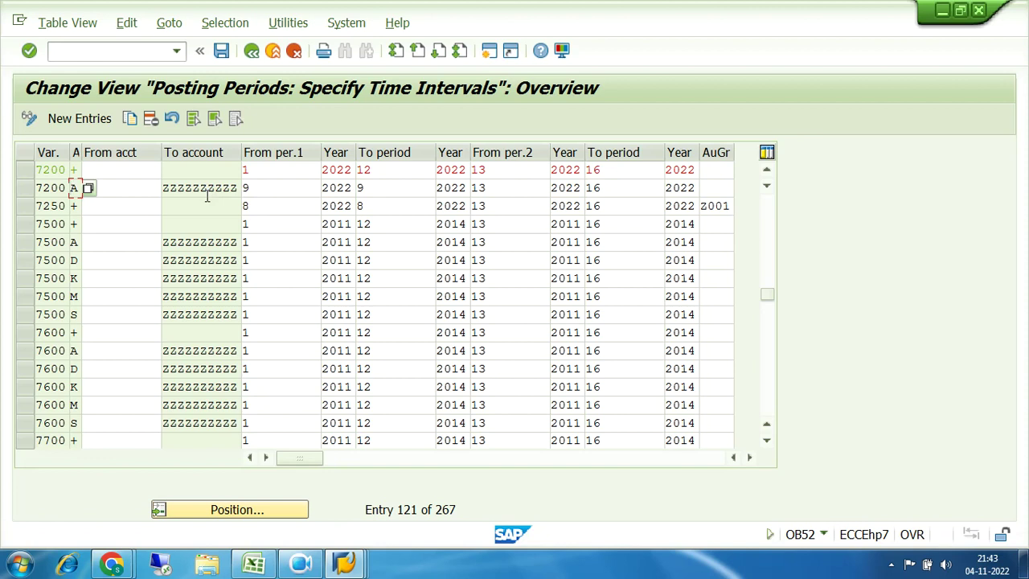
# Step: Highlight the variant 7200 + row and set its first interval's From and To periods to 9
pyautogui.click(24, 171)
pyautogui.click(137, 169)
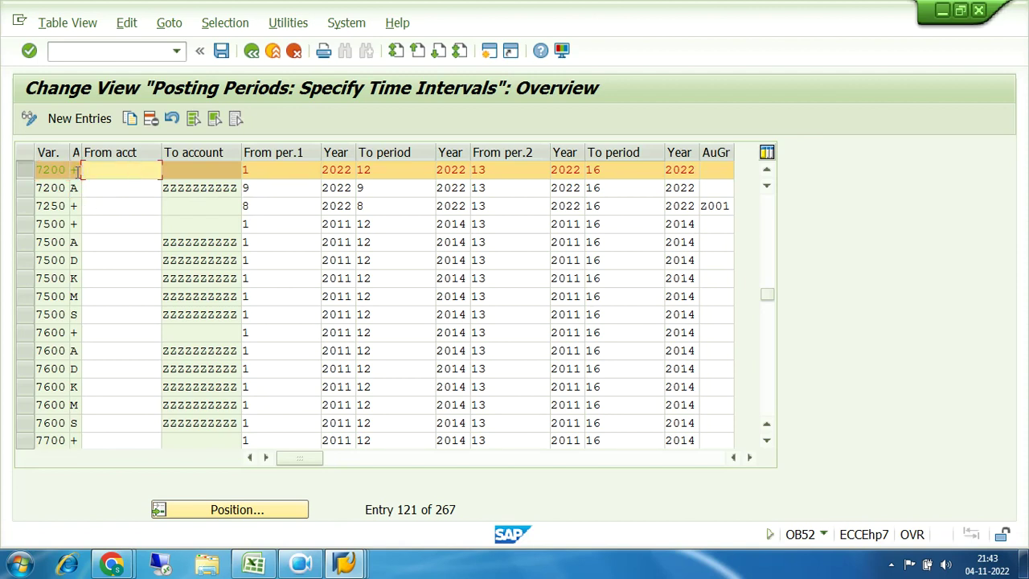
pyautogui.click(257, 170)
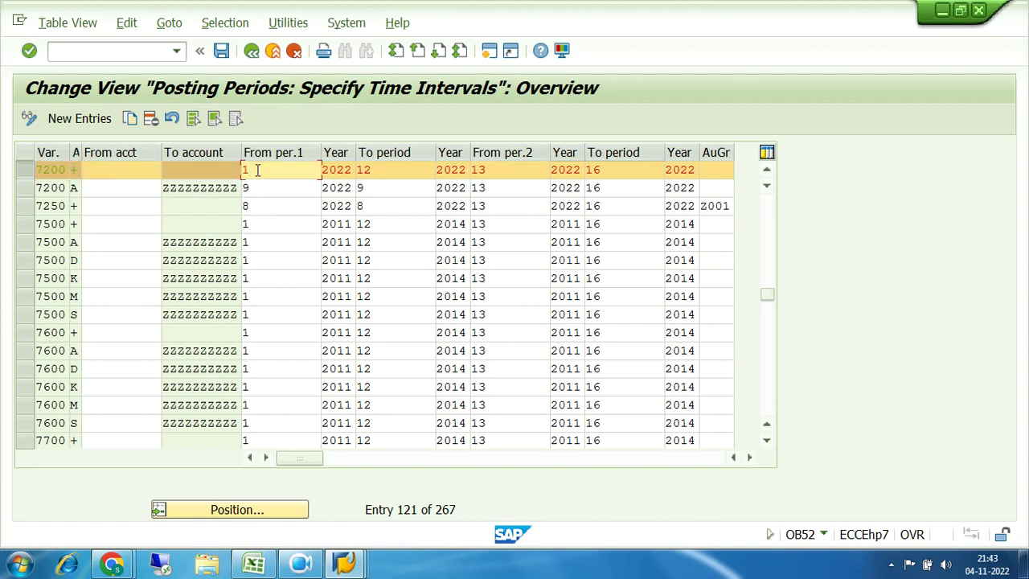
pyautogui.press('BackSpace')
pyautogui.write('9')
pyautogui.click(383, 173)
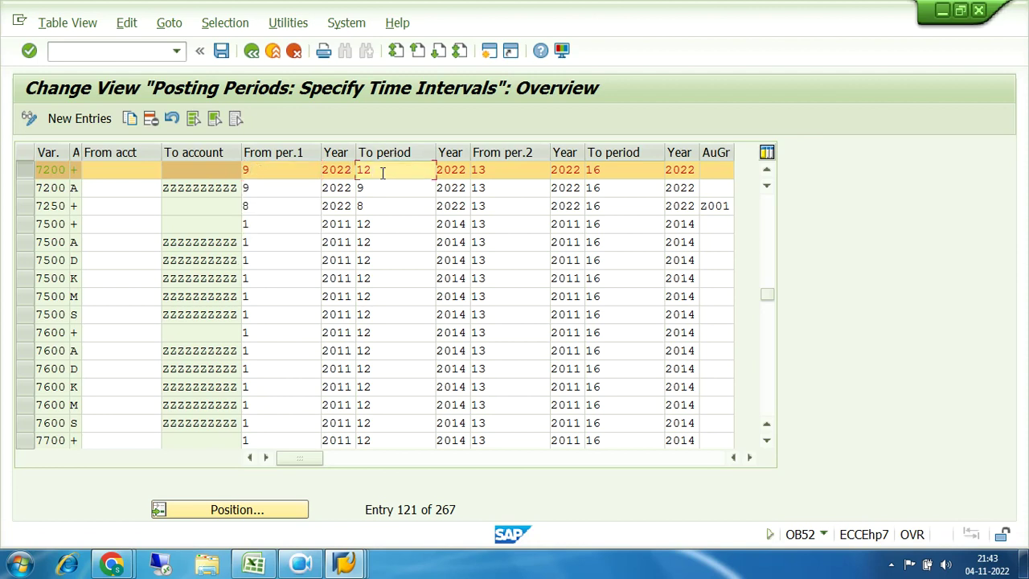
pyautogui.press('BackSpace')
pyautogui.press('BackSpace')
pyautogui.write('9')
pyautogui.click(433, 260)
# Step: Highlight the variant 7250 + row and examine its first-interval From and To periods
pyautogui.click(22, 211)
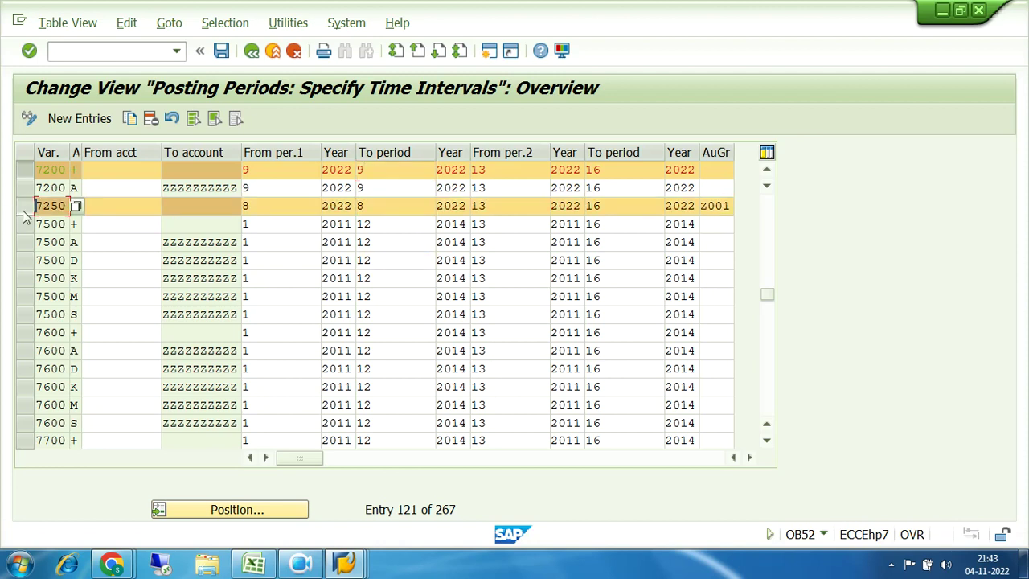
pyautogui.moveTo(260, 204); pyautogui.dragTo(245, 206)
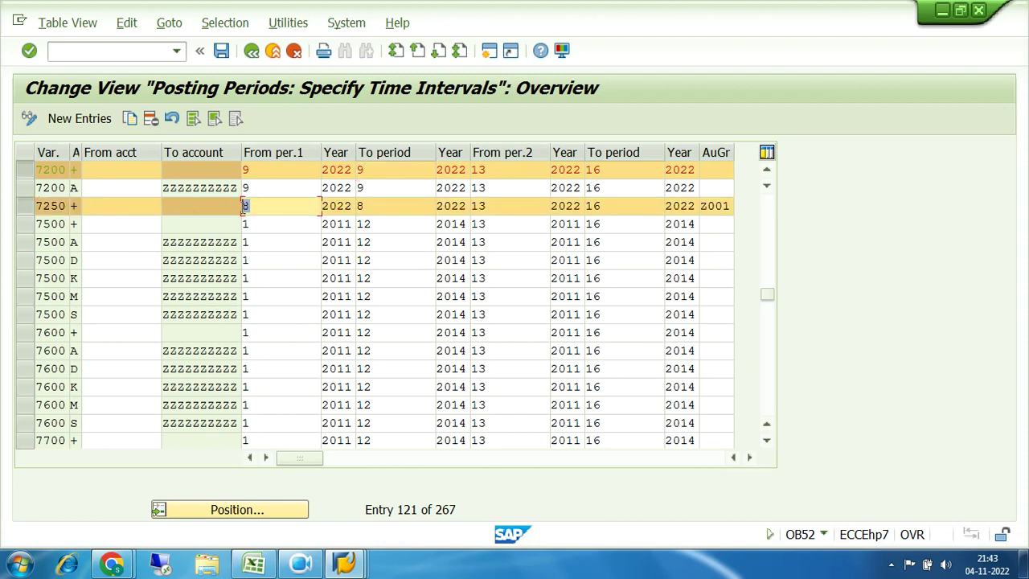
pyautogui.moveTo(389, 205); pyautogui.dragTo(360, 206)
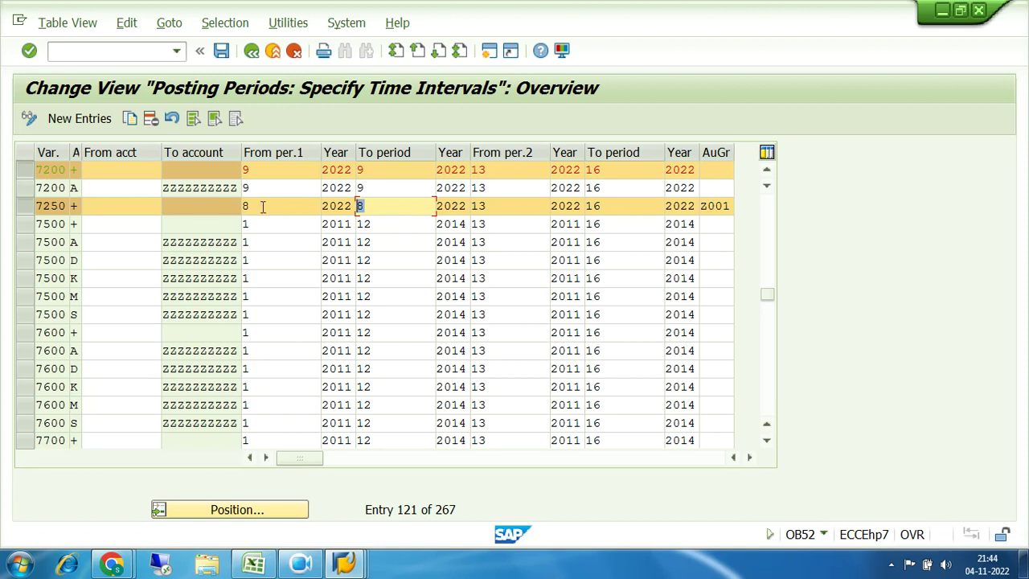
# Step: Deselect the variant 7200 + row and set its first interval to run from period 1 to period 12
pyautogui.click(24, 177)
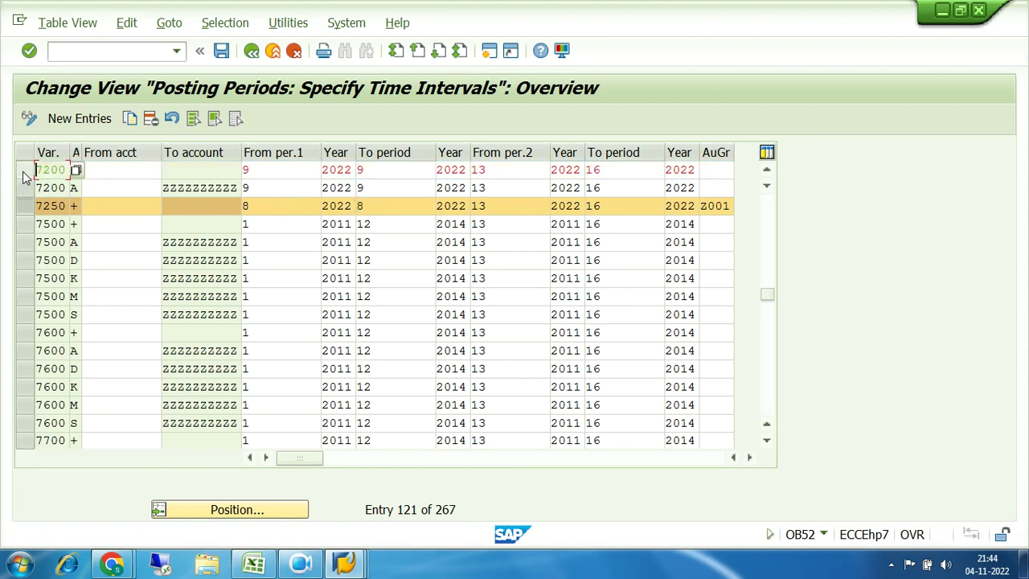
pyautogui.click(259, 172)
pyautogui.write('1')
pyautogui.press('Tab')
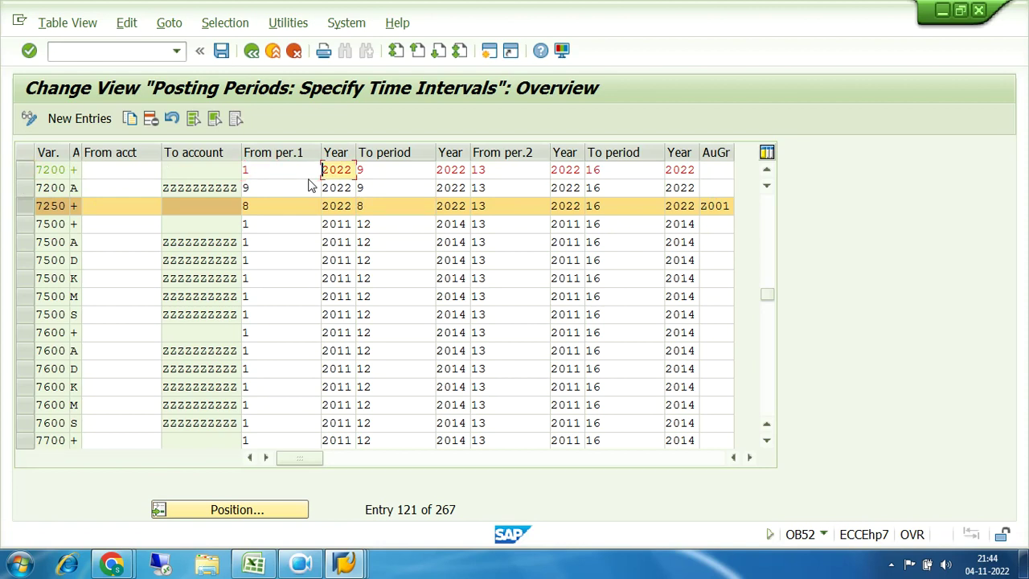
pyautogui.press('Tab')
pyautogui.press('Delete')
pyautogui.write('12')
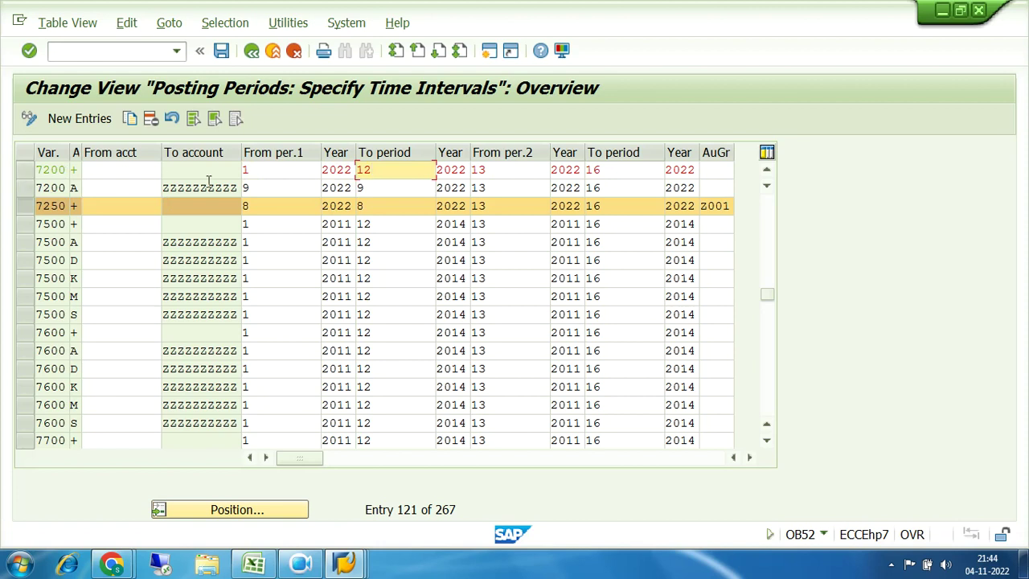
pyautogui.click(268, 170)
pyautogui.click(402, 169)
# Step: Highlight the variant 7200 A row and check its first-interval From and To periods
pyautogui.click(28, 187)
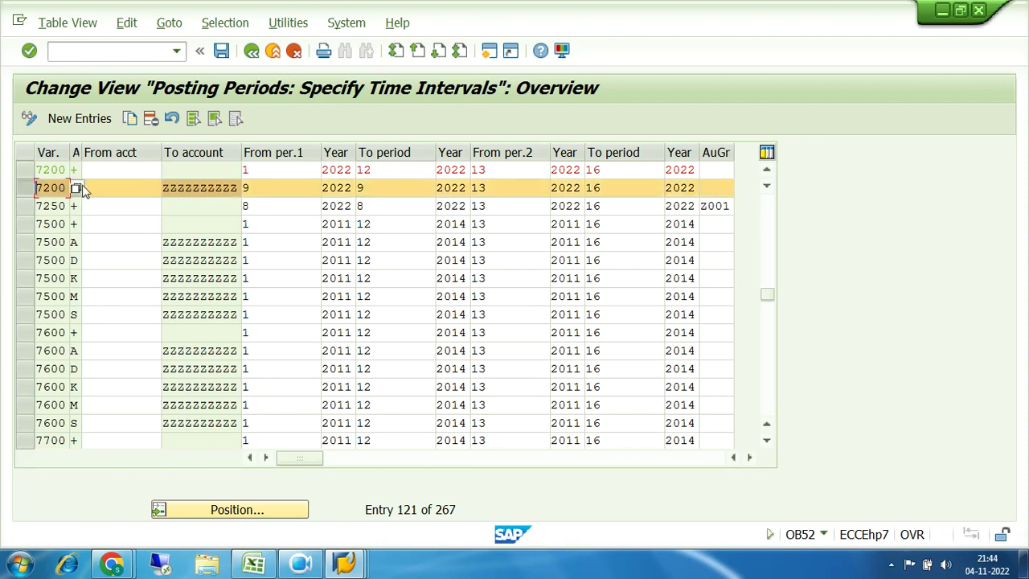
pyautogui.click(271, 190)
pyautogui.click(357, 188)
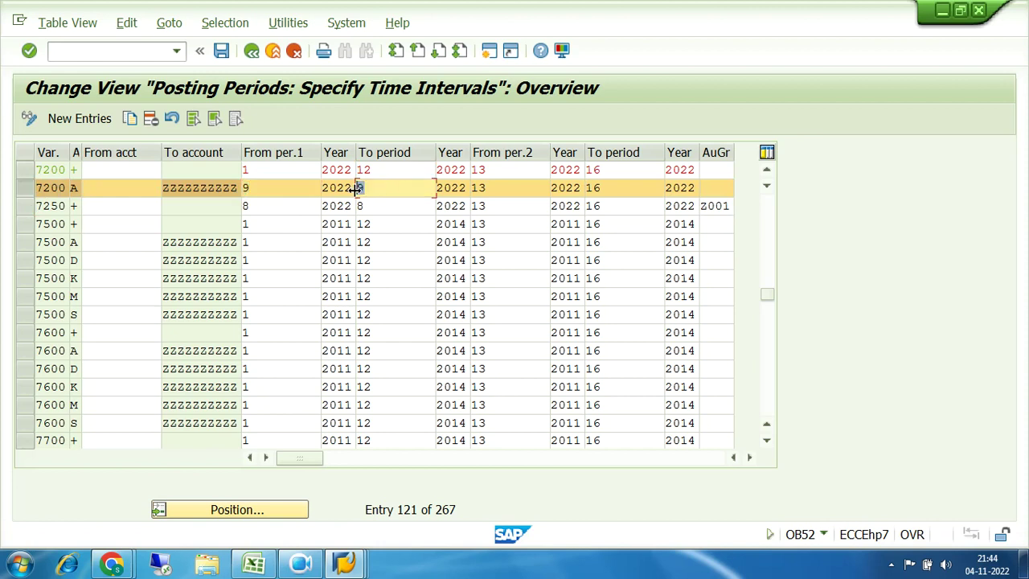
# Step: Leave only the variant 7250 + row highlighted and check its first-interval periods against its authorization group
pyautogui.click(21, 206)
pyautogui.click(101, 207)
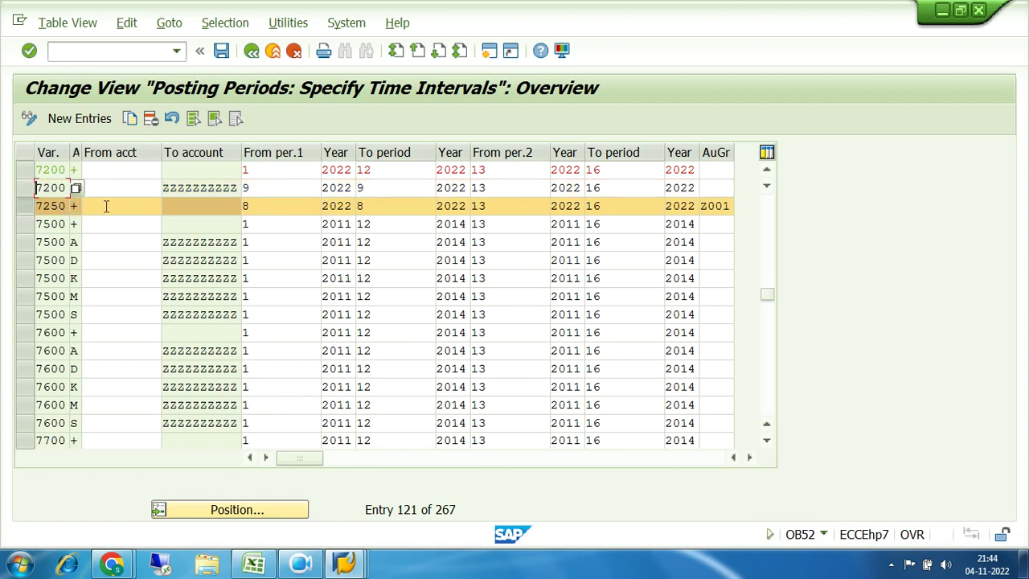
pyautogui.moveTo(256, 206); pyautogui.dragTo(245, 207)
pyautogui.moveTo(391, 203); pyautogui.dragTo(359, 204)
pyautogui.moveTo(702, 206); pyautogui.dragTo(733, 206)
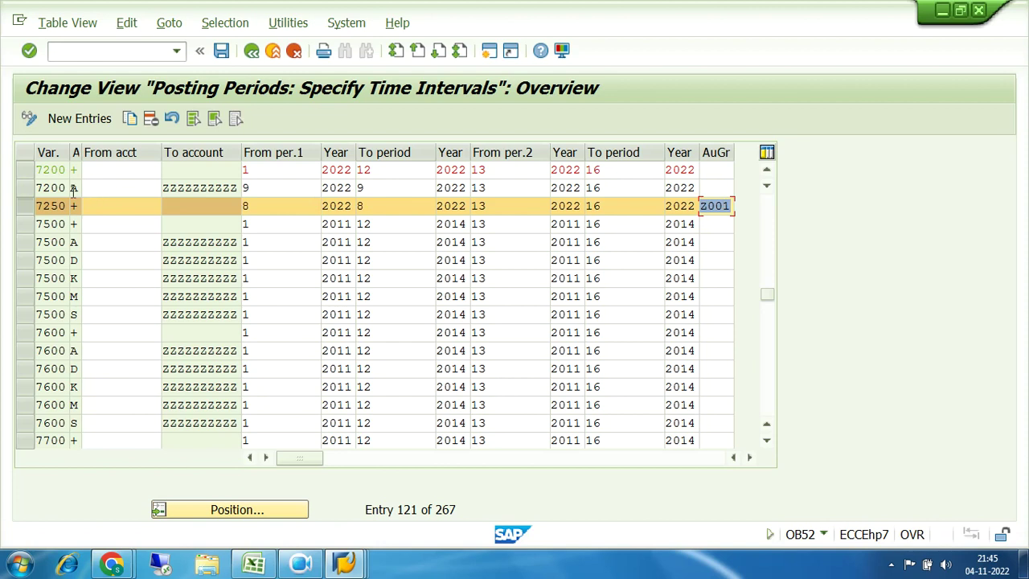
# Step: Clear the current row highlight and highlight every row from variant 7200 + through variant 7600 D
pyautogui.click(36, 207)
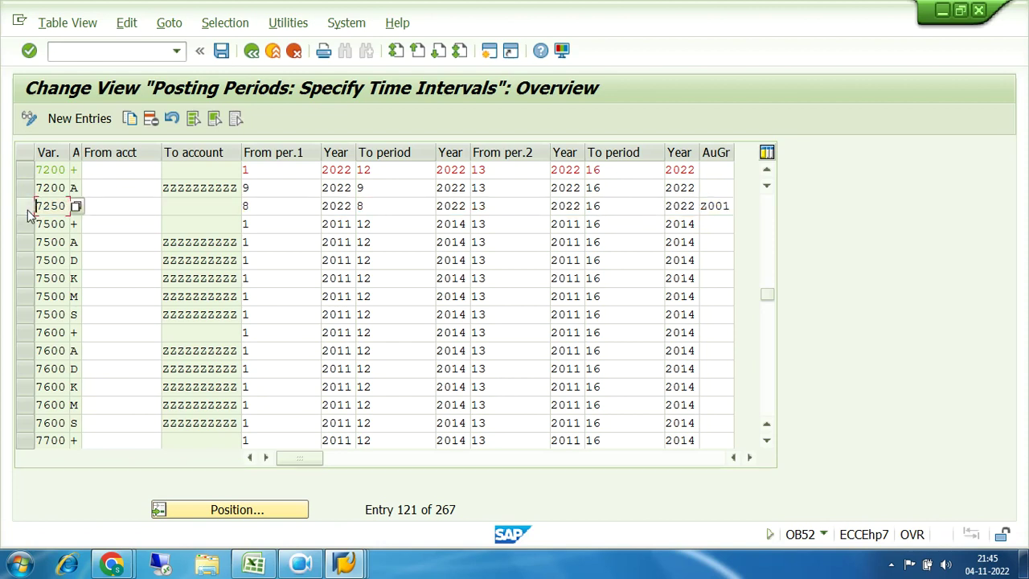
pyautogui.click(140, 169)
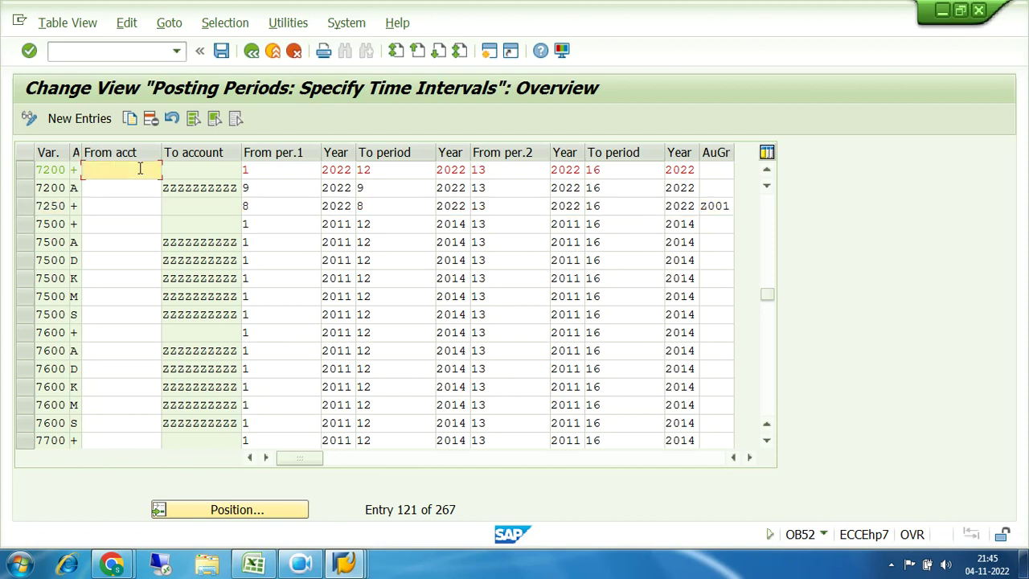
pyautogui.click(30, 172)
pyautogui.click(30, 188)
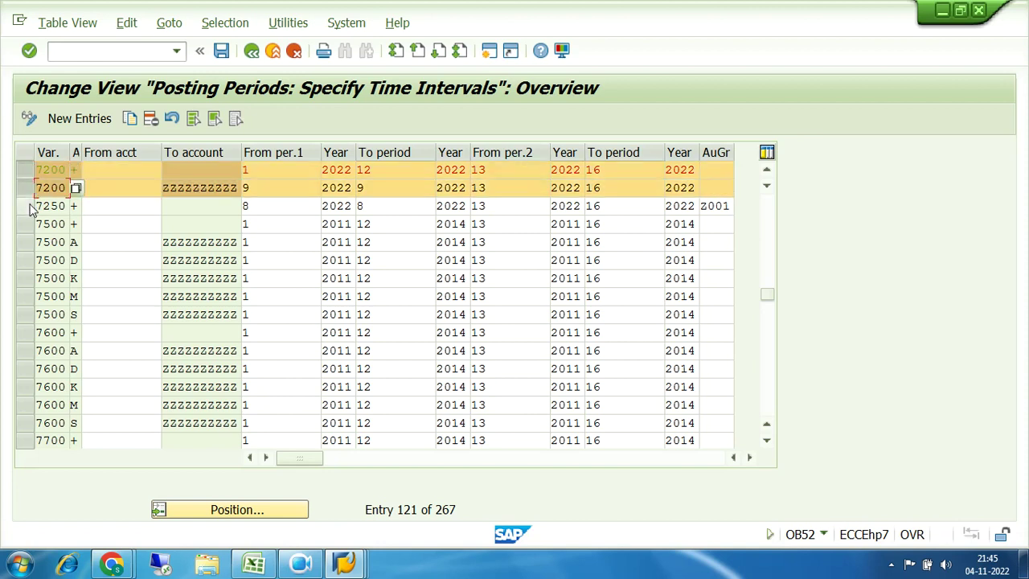
pyautogui.click(29, 206)
pyautogui.click(28, 224)
pyautogui.click(27, 242)
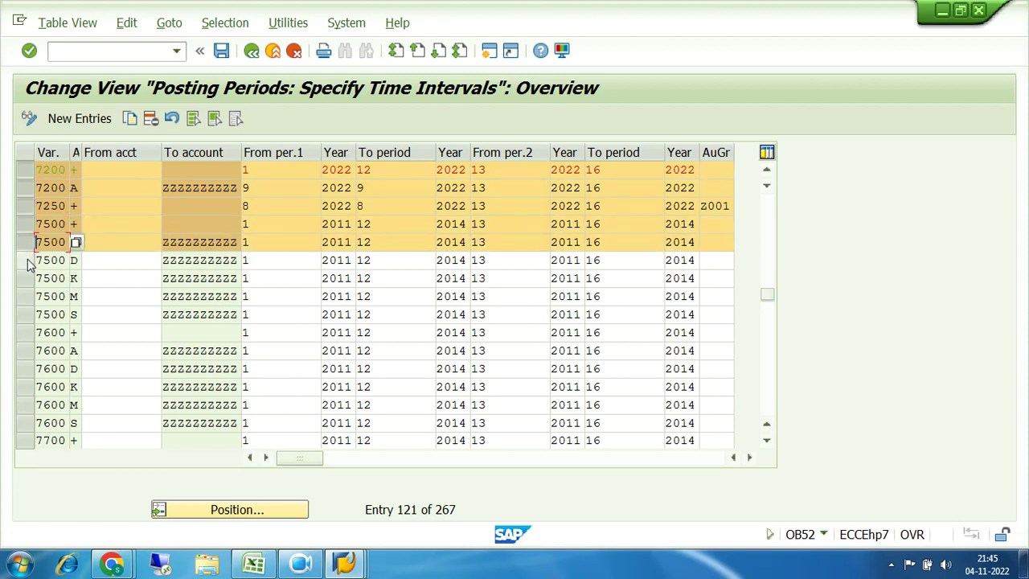
pyautogui.click(27, 260)
pyautogui.click(28, 279)
pyautogui.click(29, 296)
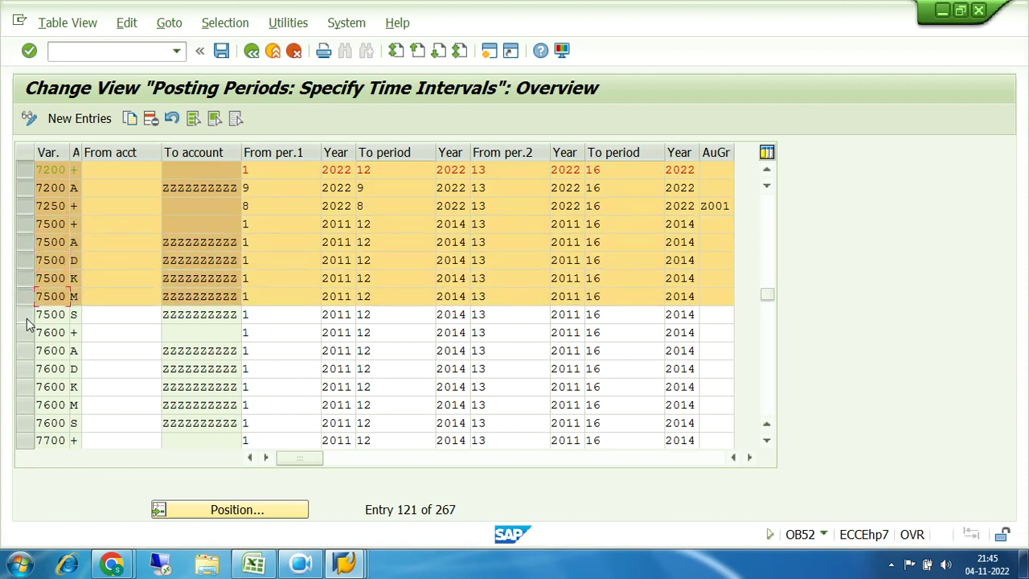
pyautogui.click(27, 314)
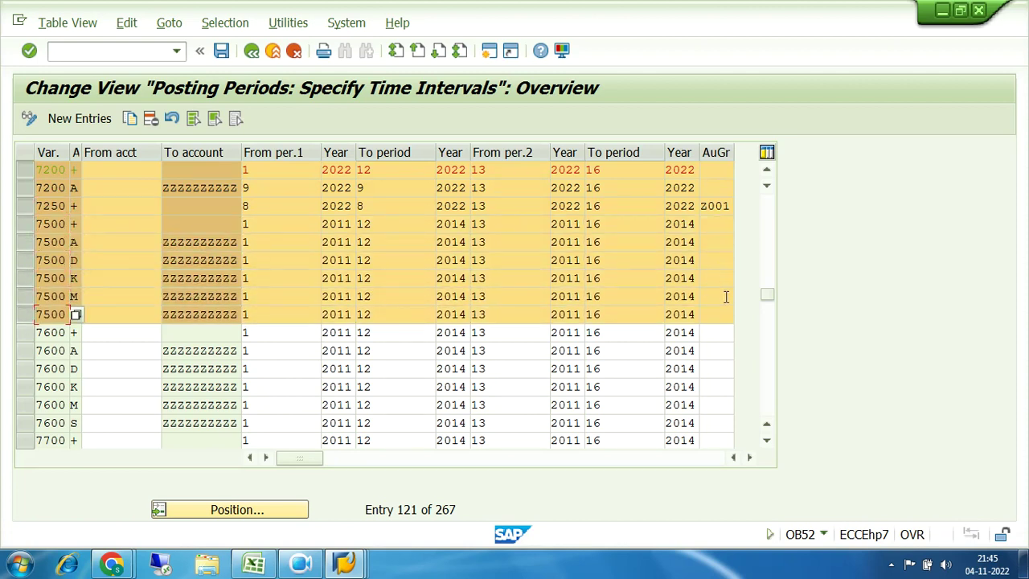
pyautogui.click(24, 335)
pyautogui.click(25, 351)
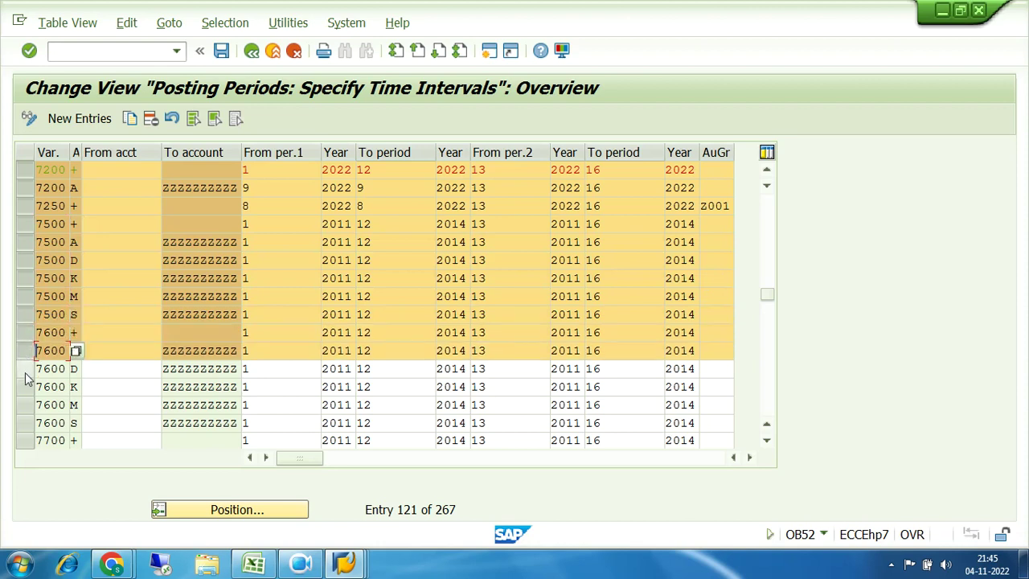
pyautogui.click(25, 369)
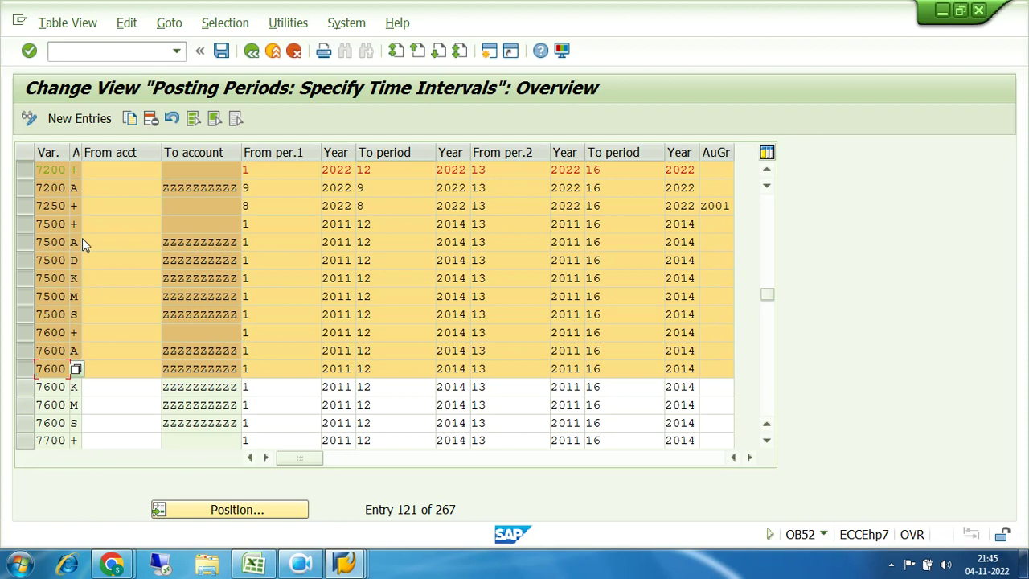
# Step: Clear the highlight from every row between variant 7600 D and variant 7200 +
pyautogui.click(24, 369)
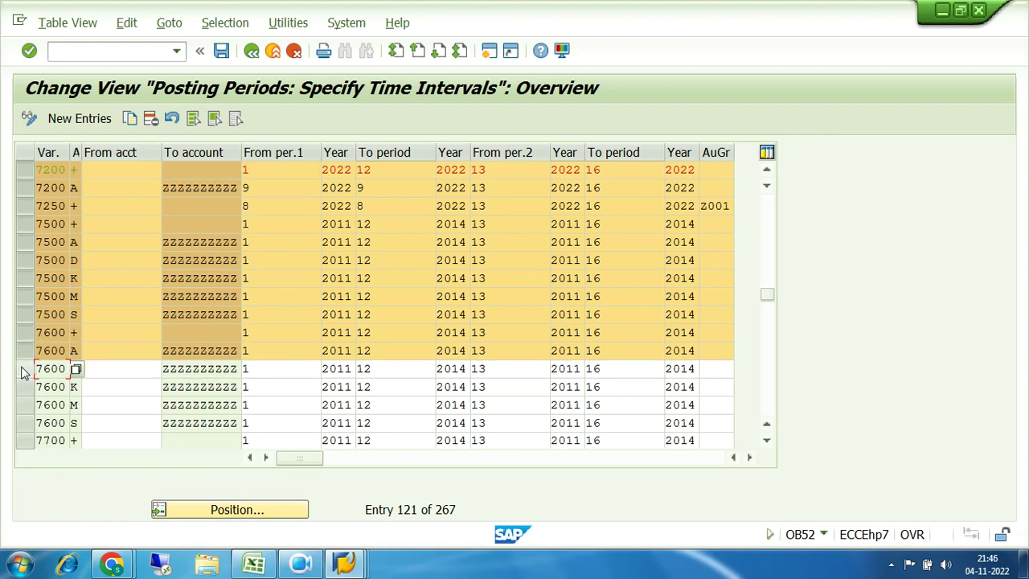
pyautogui.click(24, 351)
pyautogui.click(24, 332)
pyautogui.click(25, 313)
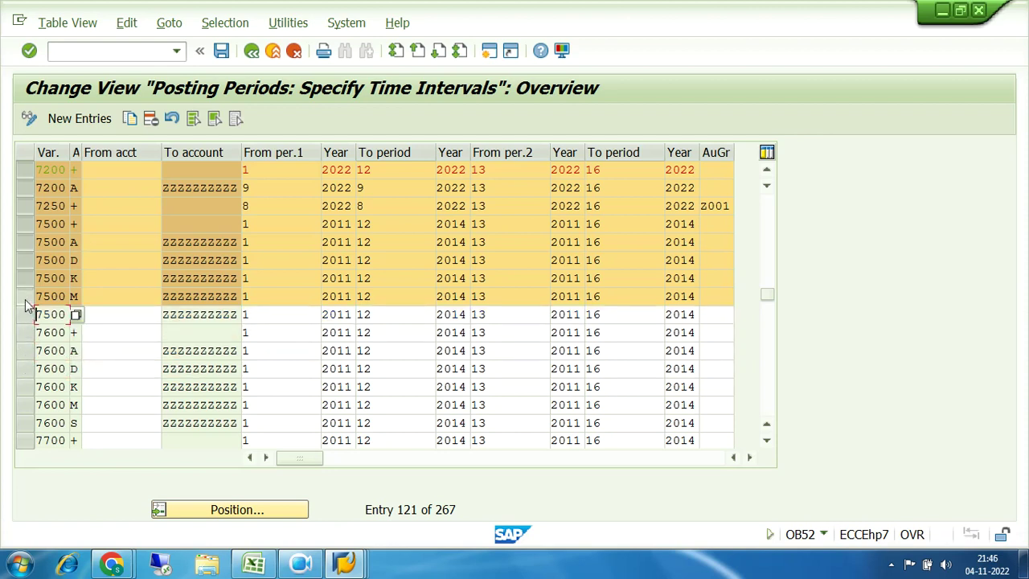
pyautogui.click(24, 296)
pyautogui.click(24, 278)
pyautogui.click(24, 260)
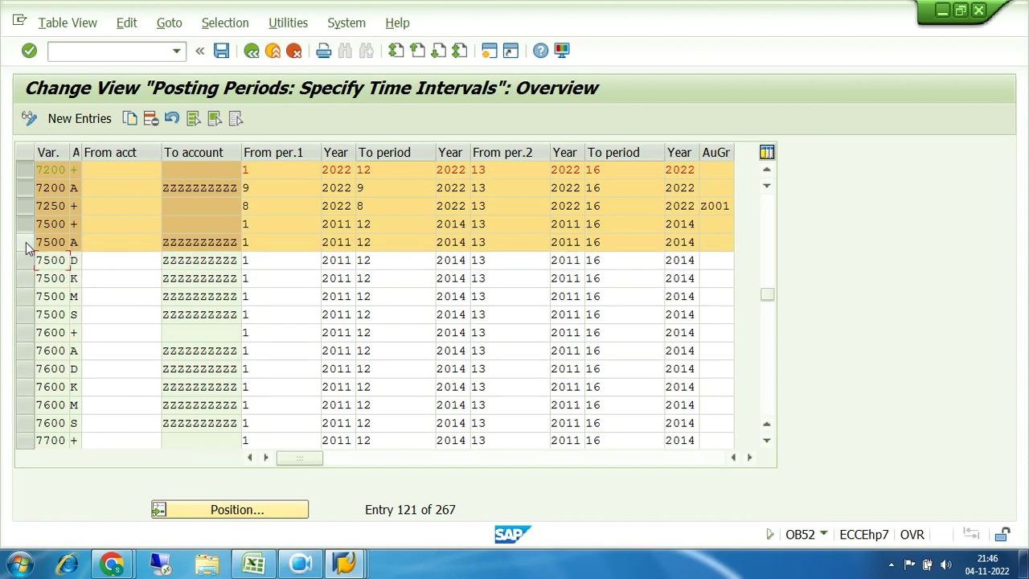
pyautogui.click(24, 242)
pyautogui.click(24, 224)
pyautogui.click(24, 206)
pyautogui.click(25, 187)
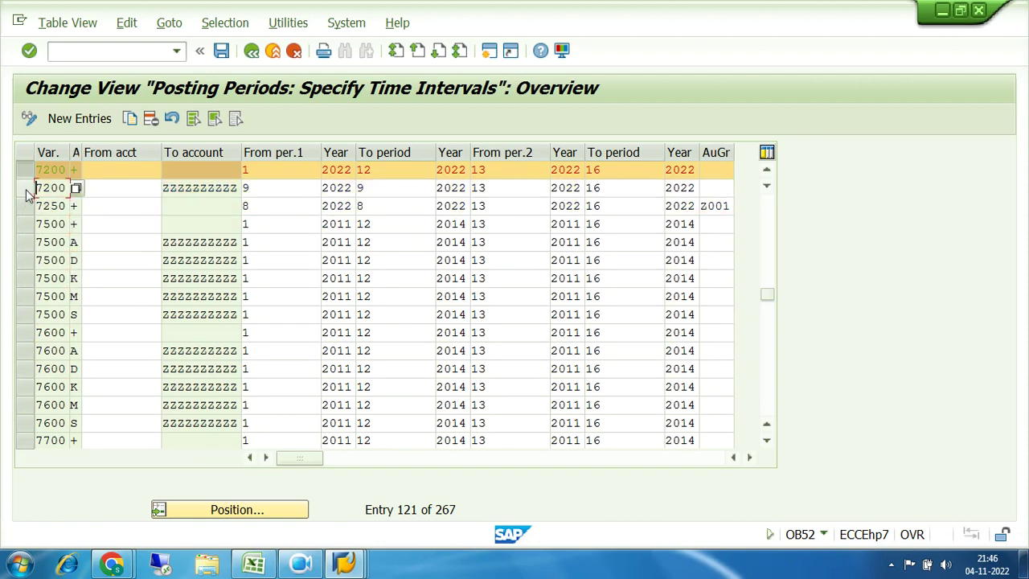
pyautogui.click(25, 170)
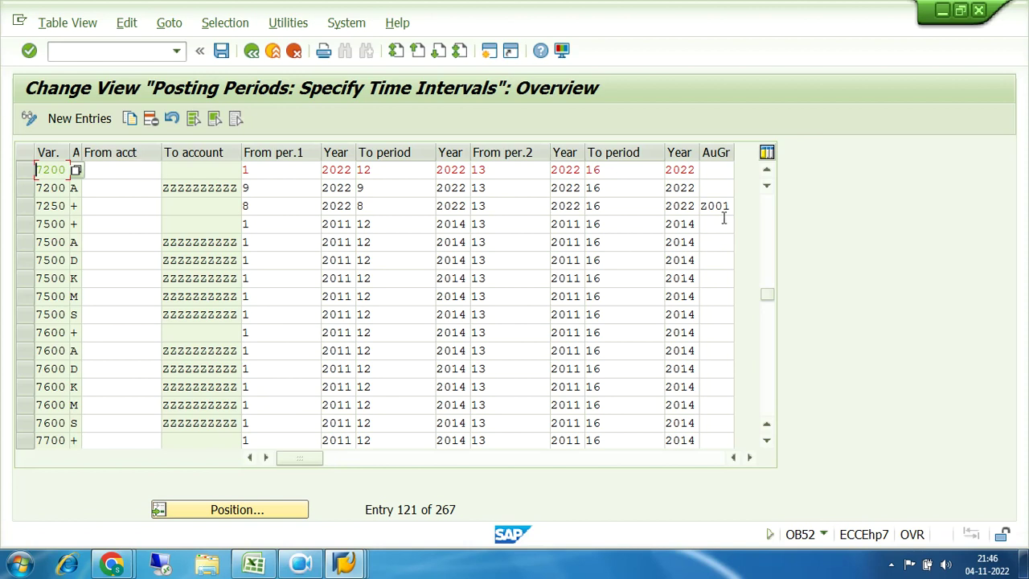
# Step: Review the authorization group, account range fields and first-interval From period on the variant 7250 + row
pyautogui.moveTo(732, 206); pyautogui.dragTo(700, 206)
pyautogui.moveTo(278, 206); pyautogui.dragTo(198, 214)
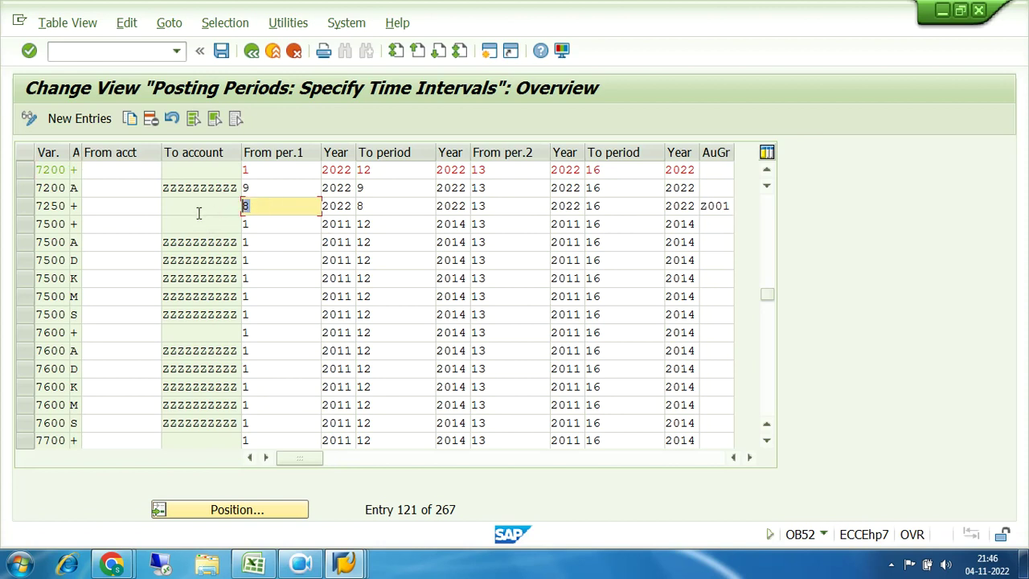
pyautogui.click(74, 206)
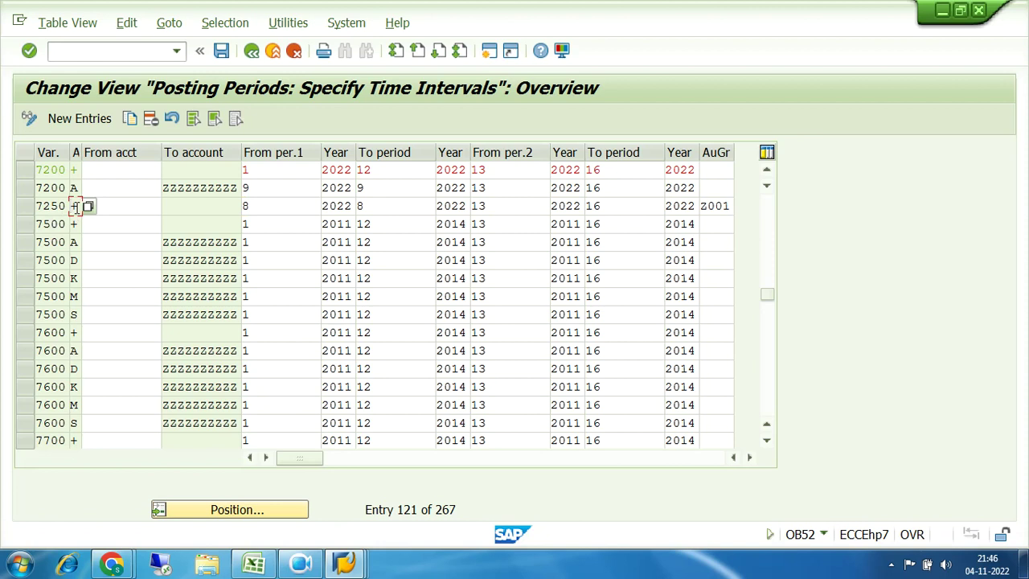
pyautogui.click(114, 207)
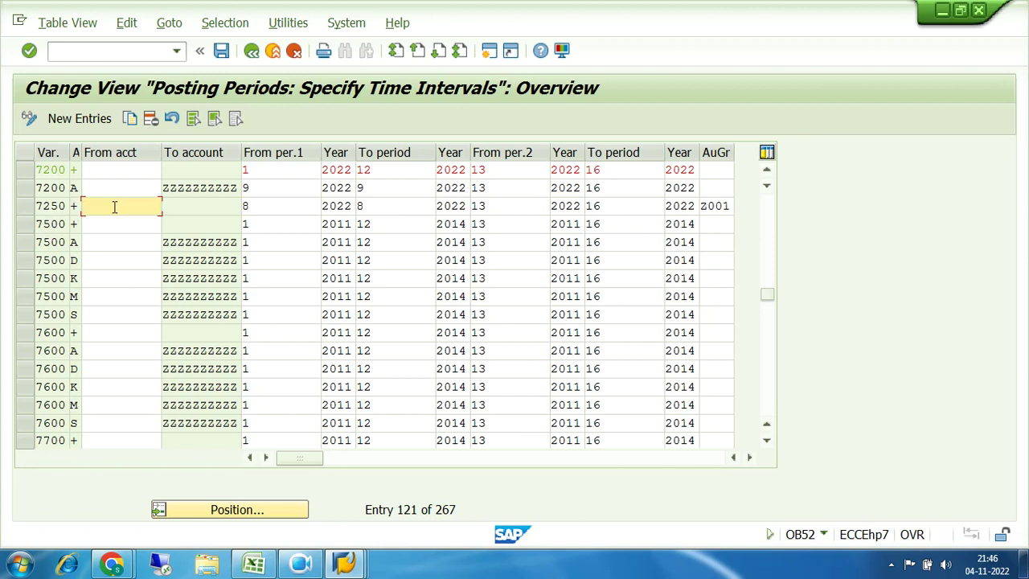
pyautogui.click(264, 207)
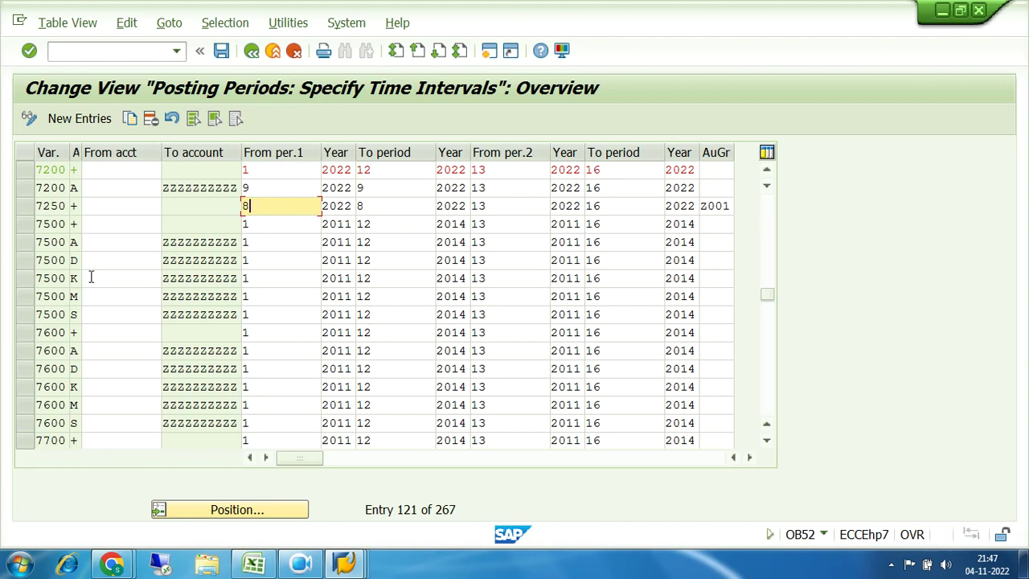
# Step: Enter a single G/L account number as the From account on the variant 7250 + row
pyautogui.click(105, 207)
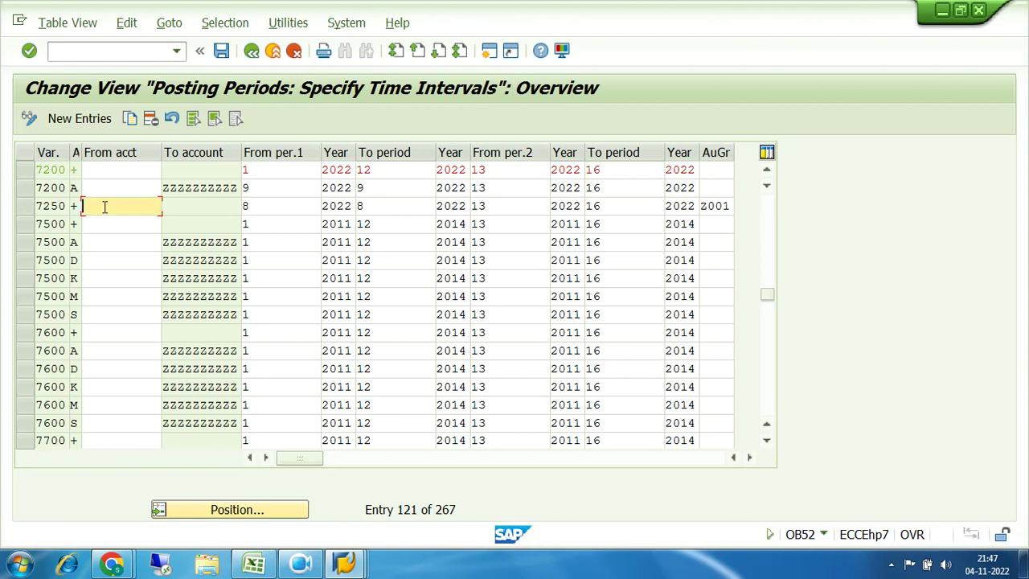
pyautogui.write('300001')
pyautogui.click(259, 205)
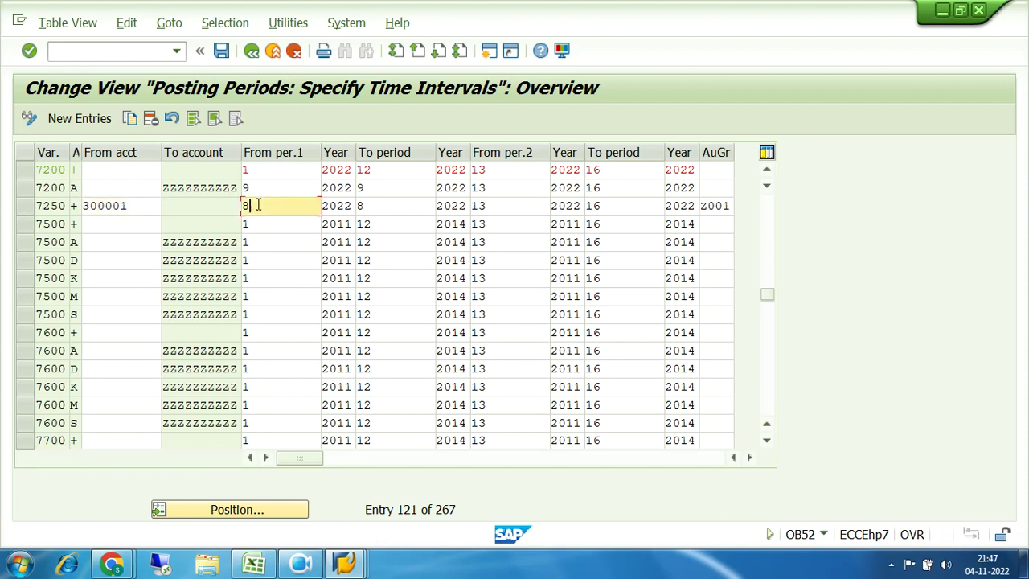
pyautogui.click(211, 203)
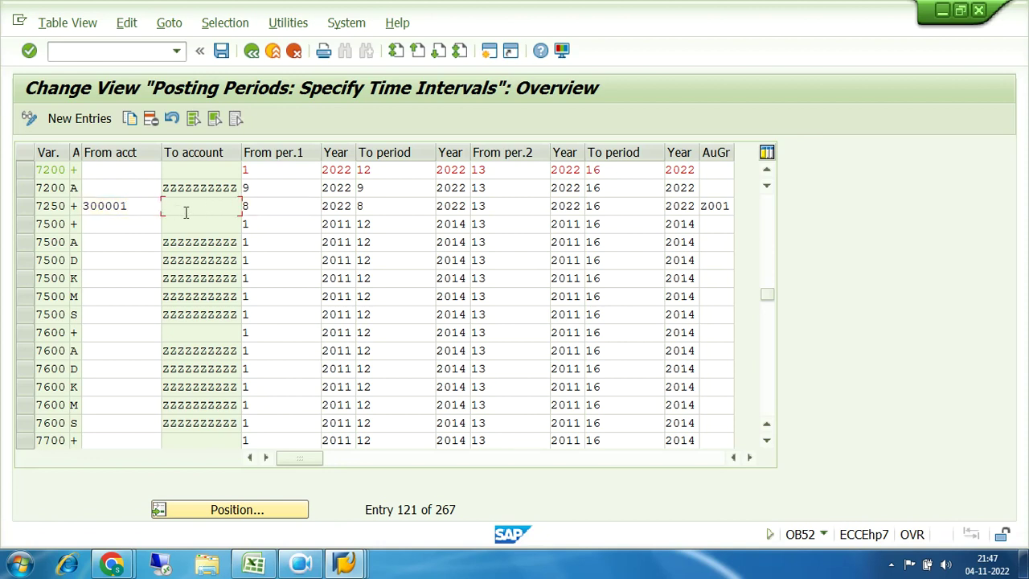
pyautogui.doubleClick(138, 206)
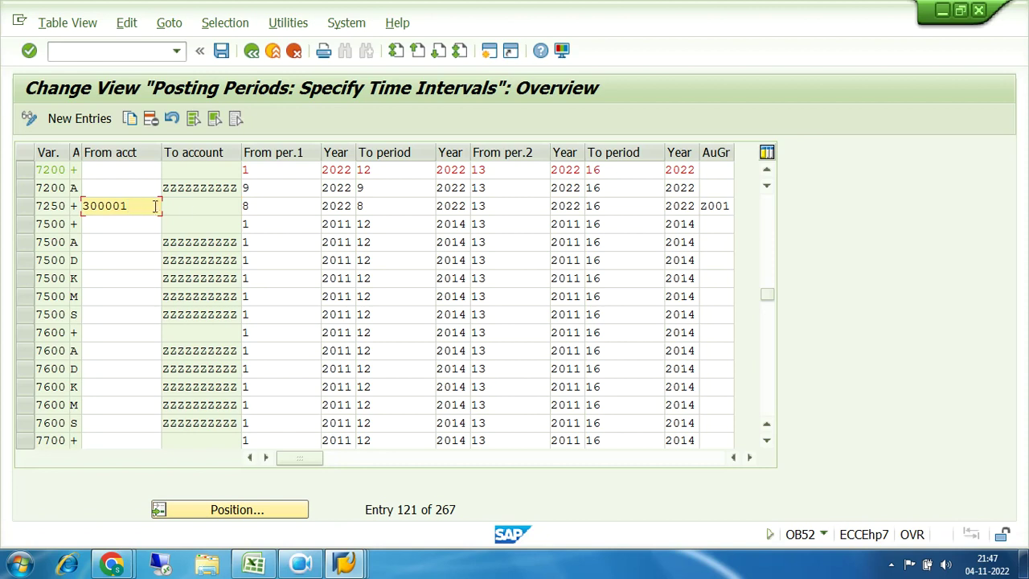
# Step: Compare the From account and authorization group on the variant 7250 + row with the To account mask of variant 7200 A
pyautogui.click(727, 206)
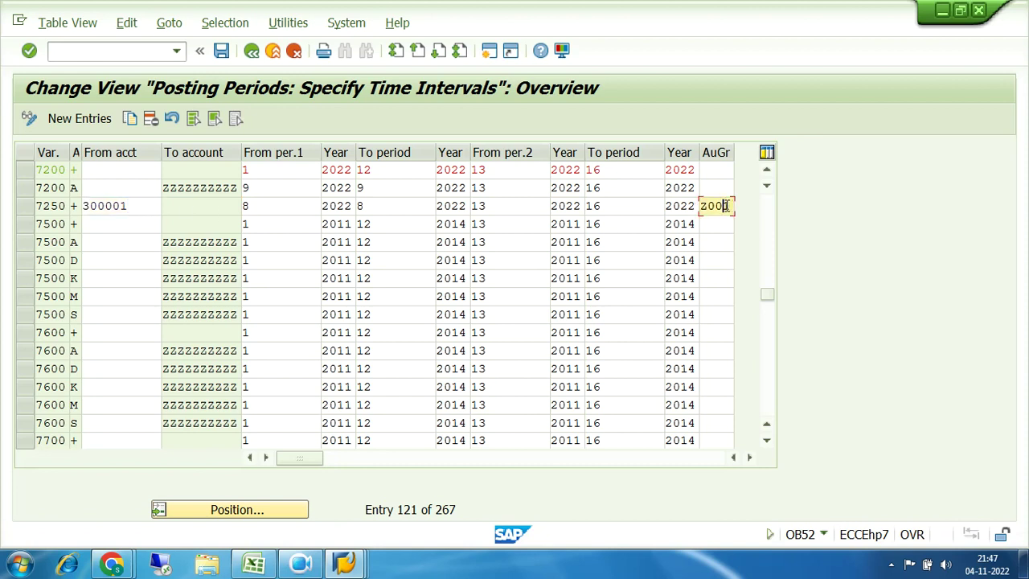
pyautogui.moveTo(145, 204); pyautogui.dragTo(82, 207)
pyautogui.click(172, 204)
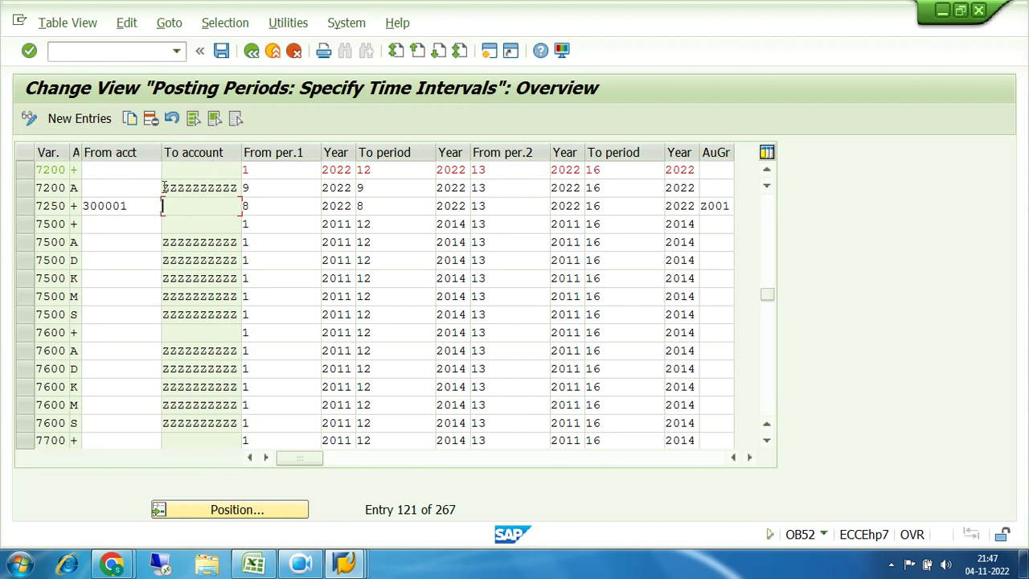
pyautogui.moveTo(163, 187); pyautogui.dragTo(233, 188)
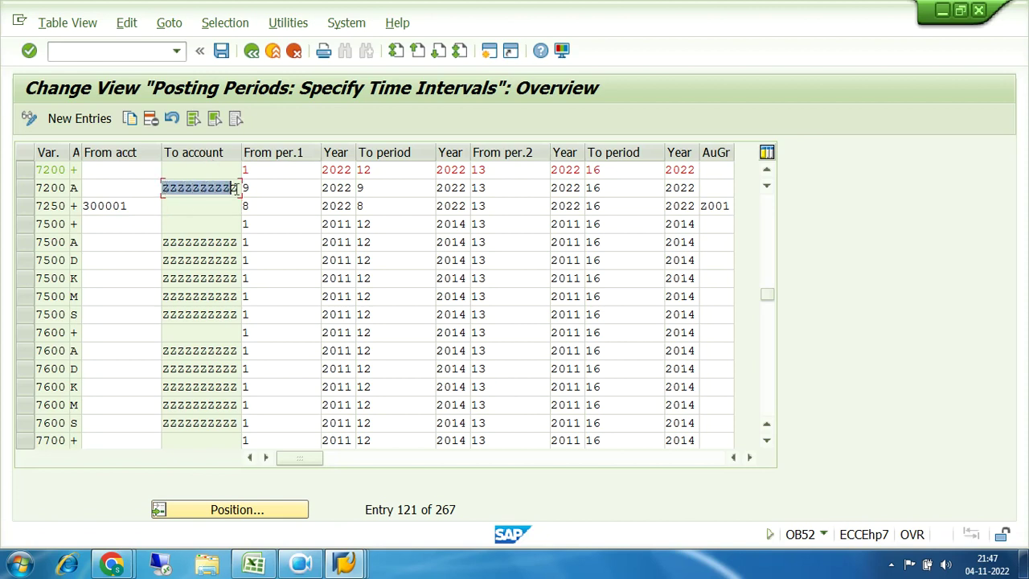
pyautogui.click(170, 186)
pyautogui.moveTo(170, 186); pyautogui.dragTo(240, 188)
pyautogui.moveTo(731, 206); pyautogui.dragTo(698, 208)
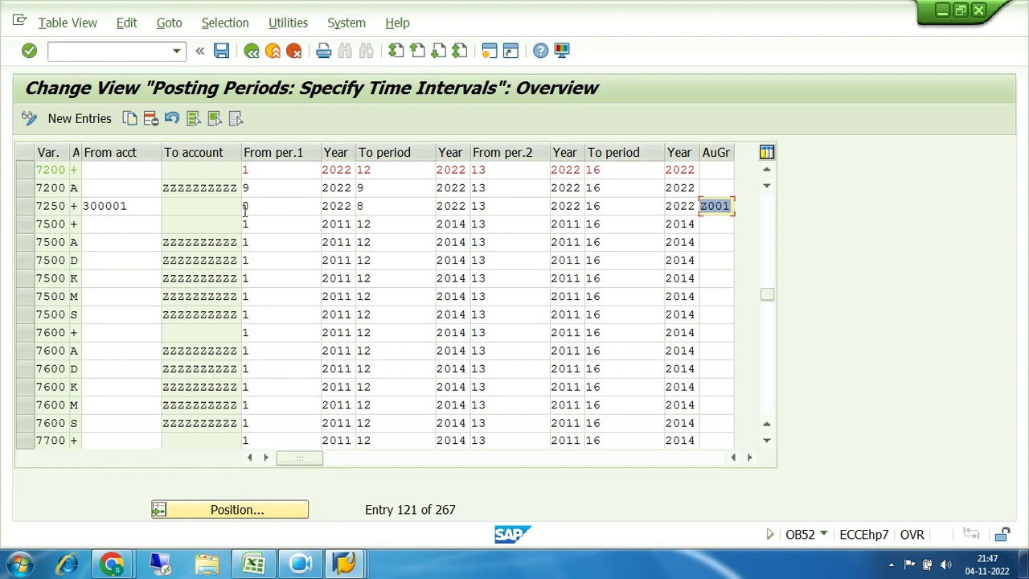
pyautogui.click(139, 208)
pyautogui.moveTo(139, 209); pyautogui.dragTo(83, 207)
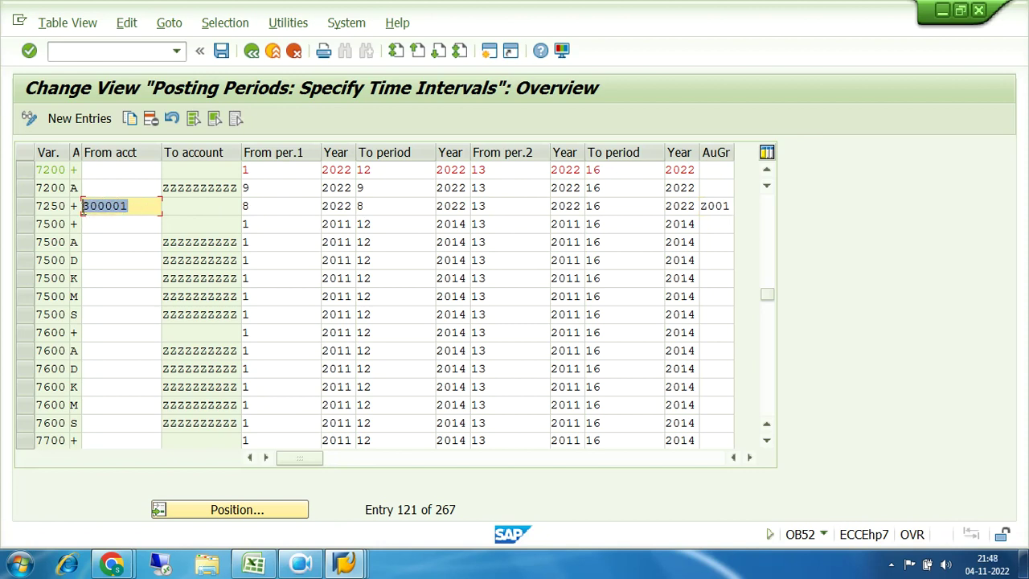
# Step: Check the variant 7250 + row's first-interval From and To periods against its From account and To account fields
pyautogui.click(186, 211)
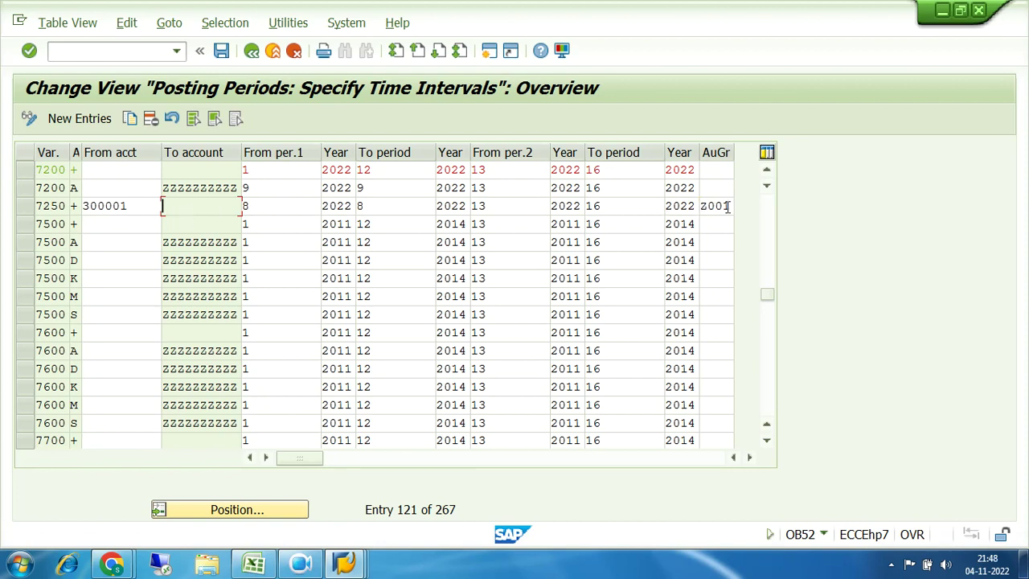
pyautogui.click(269, 204)
pyautogui.click(358, 206)
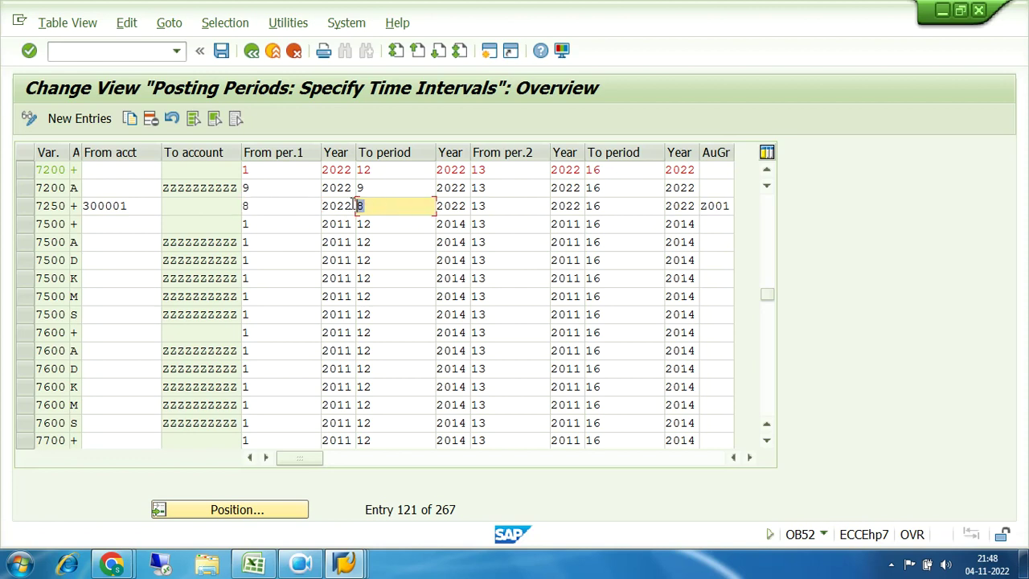
pyautogui.click(246, 205)
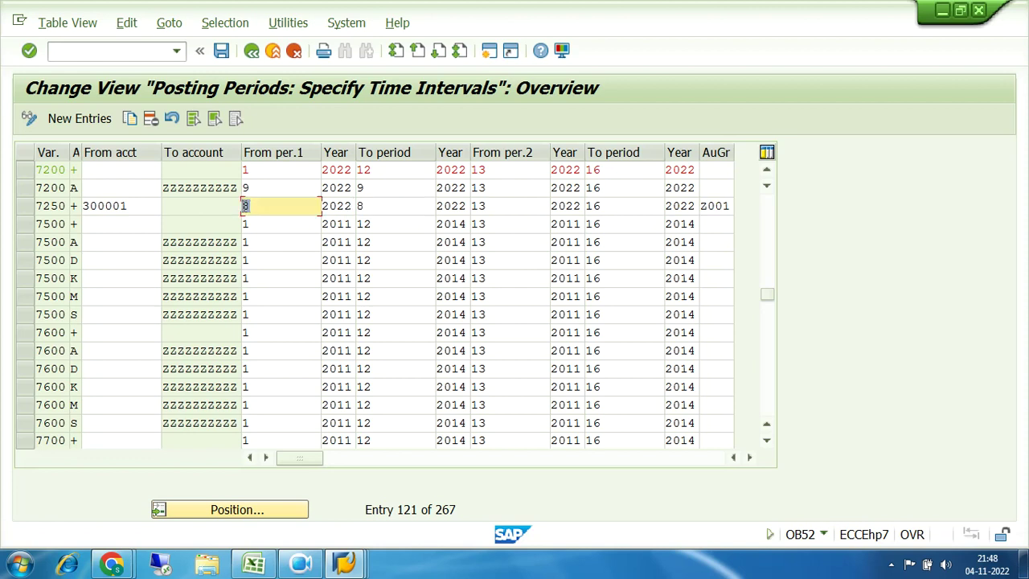
pyautogui.moveTo(142, 207); pyautogui.dragTo(84, 211)
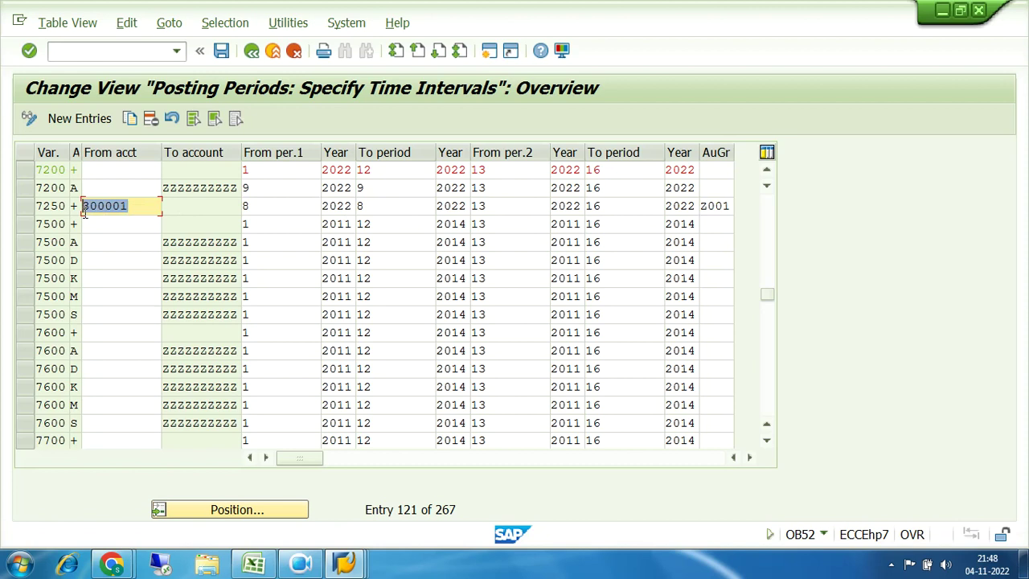
pyautogui.click(193, 205)
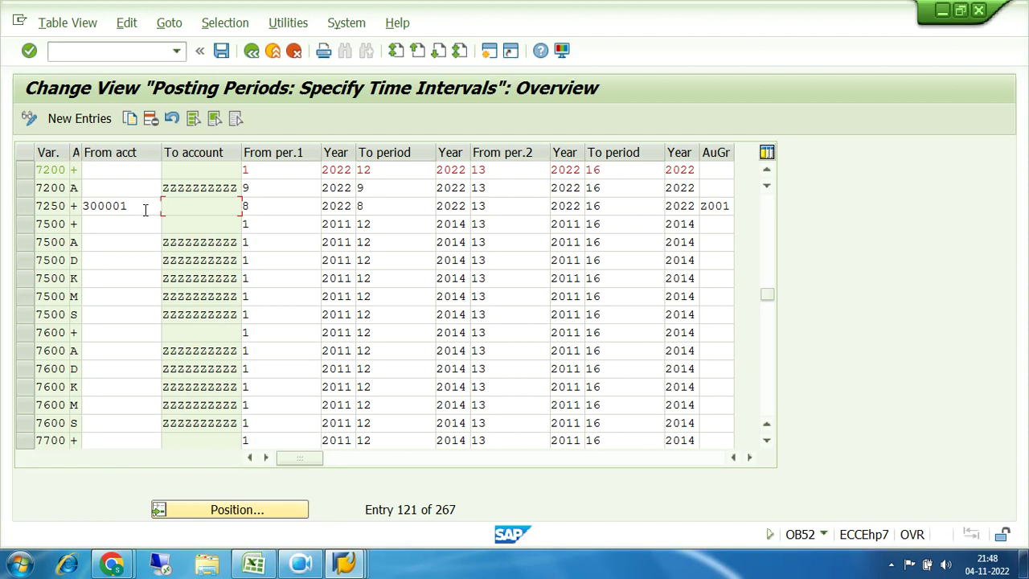
# Step: Examine the authorization group assigned to the variant 7250 + row alongside its From account
pyautogui.moveTo(726, 206); pyautogui.dragTo(704, 212)
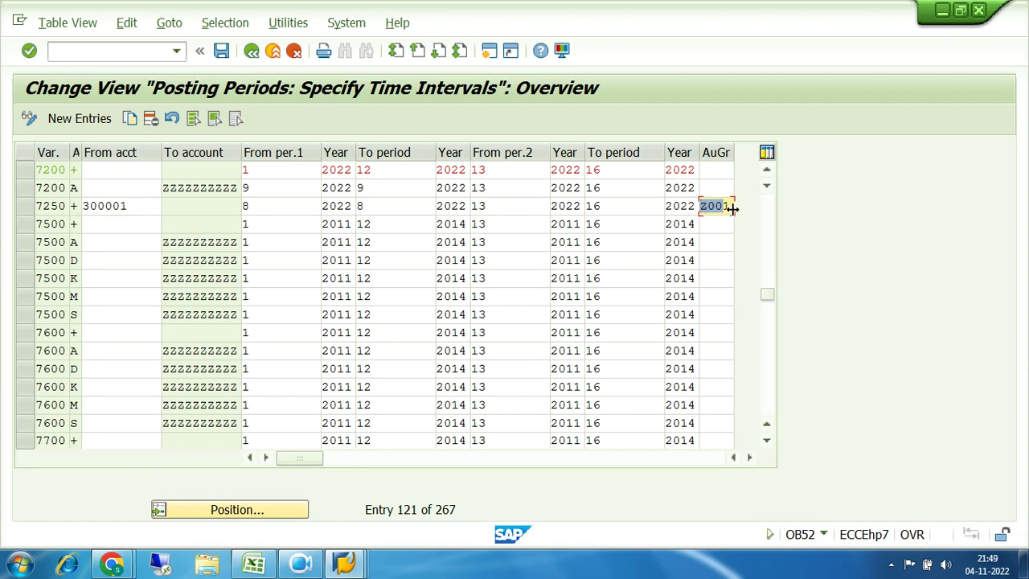
pyautogui.click(732, 206)
pyautogui.moveTo(732, 206); pyautogui.dragTo(701, 207)
pyautogui.click(716, 206)
pyautogui.click(154, 208)
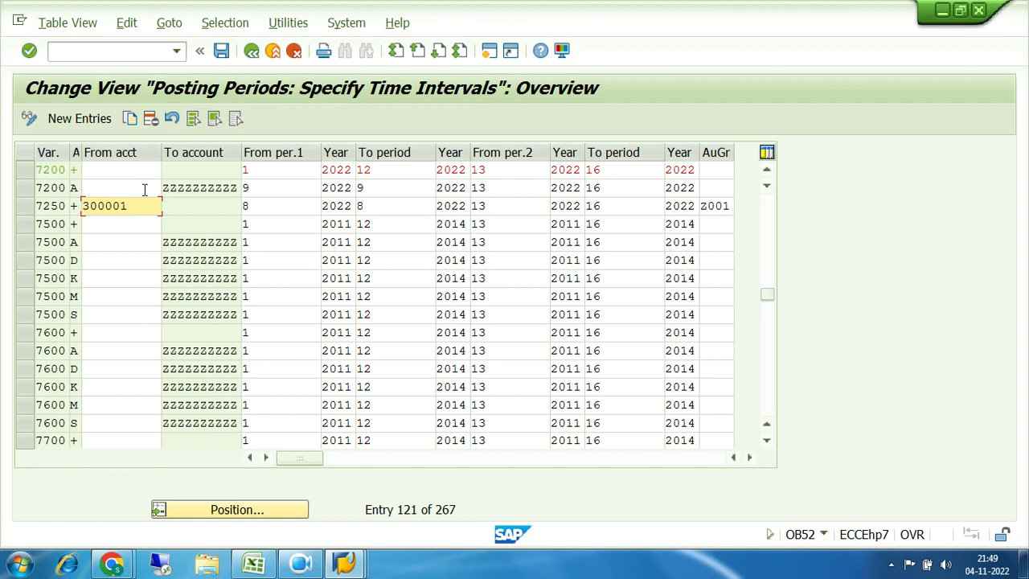
# Step: Review the From account on the variant 7250 + row and confirm the entry
pyautogui.click(124, 208)
pyautogui.moveTo(124, 208); pyautogui.dragTo(84, 209)
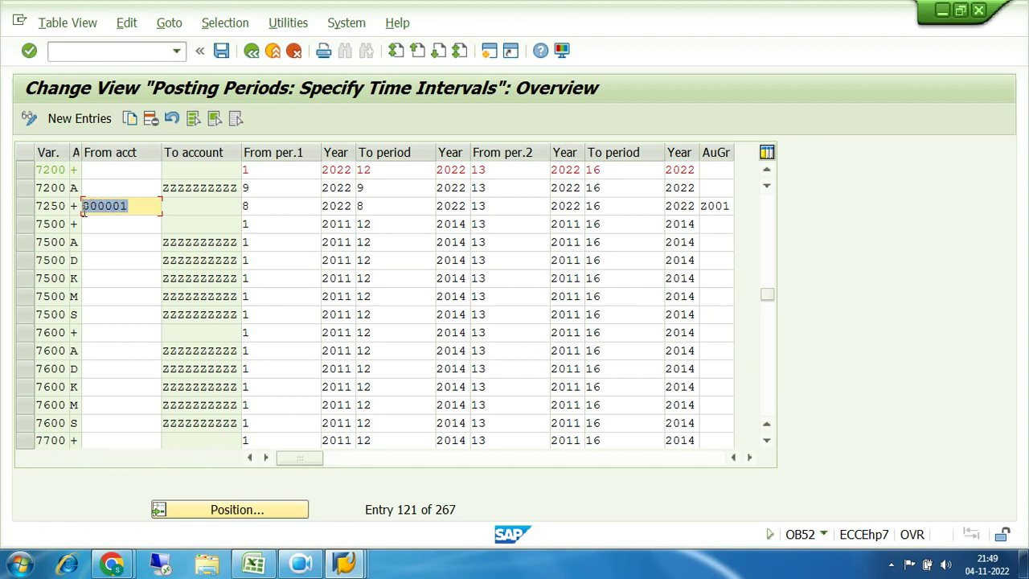
pyautogui.moveTo(136, 207); pyautogui.dragTo(86, 209)
pyautogui.moveTo(134, 208); pyautogui.dragTo(84, 209)
pyautogui.moveTo(140, 205); pyautogui.dragTo(96, 212)
pyautogui.moveTo(143, 205); pyautogui.dragTo(83, 207)
pyautogui.click(142, 205)
pyautogui.press('Return')
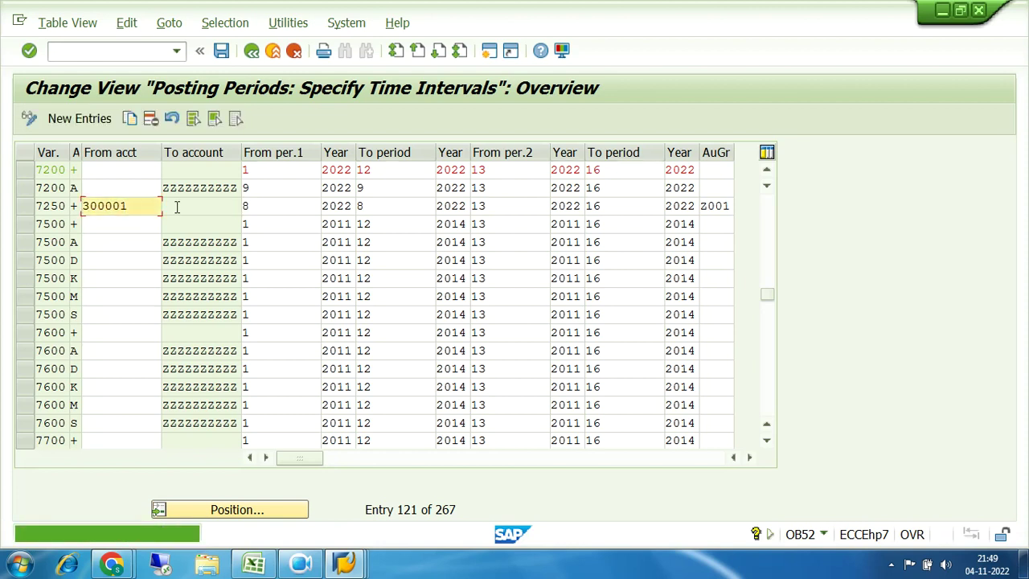
pyautogui.click(177, 203)
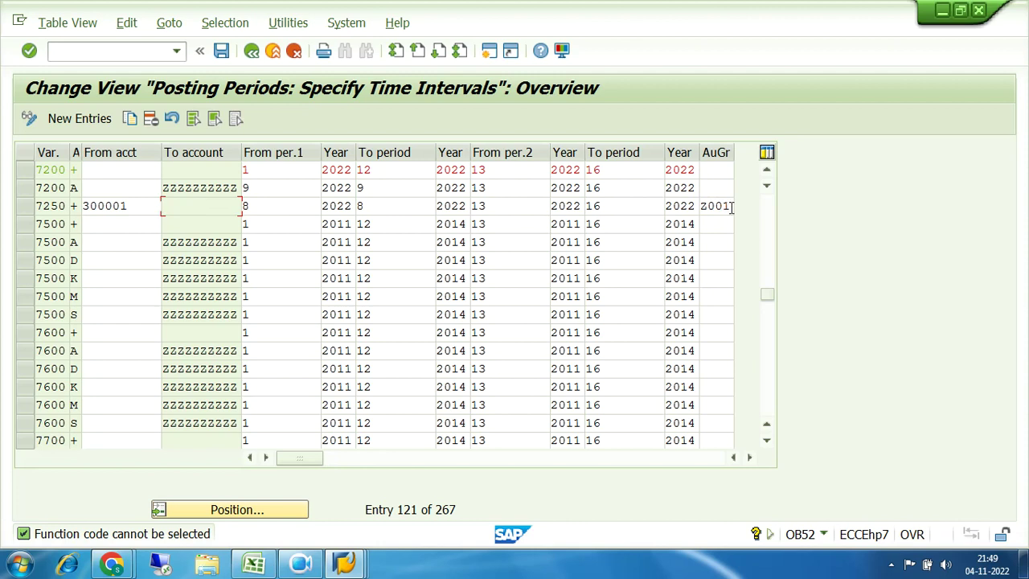
# Step: Recheck the variant 7250 + row's authorization group, From account and first-interval From and To periods
pyautogui.moveTo(732, 206); pyautogui.dragTo(698, 207)
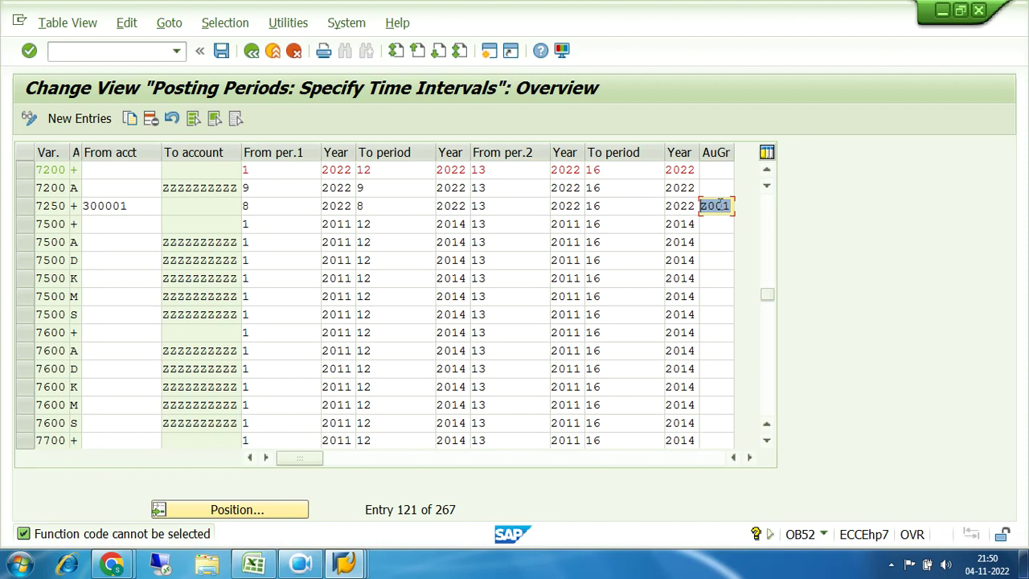
pyautogui.moveTo(725, 206); pyautogui.dragTo(700, 207)
pyautogui.moveTo(156, 206); pyautogui.dragTo(82, 210)
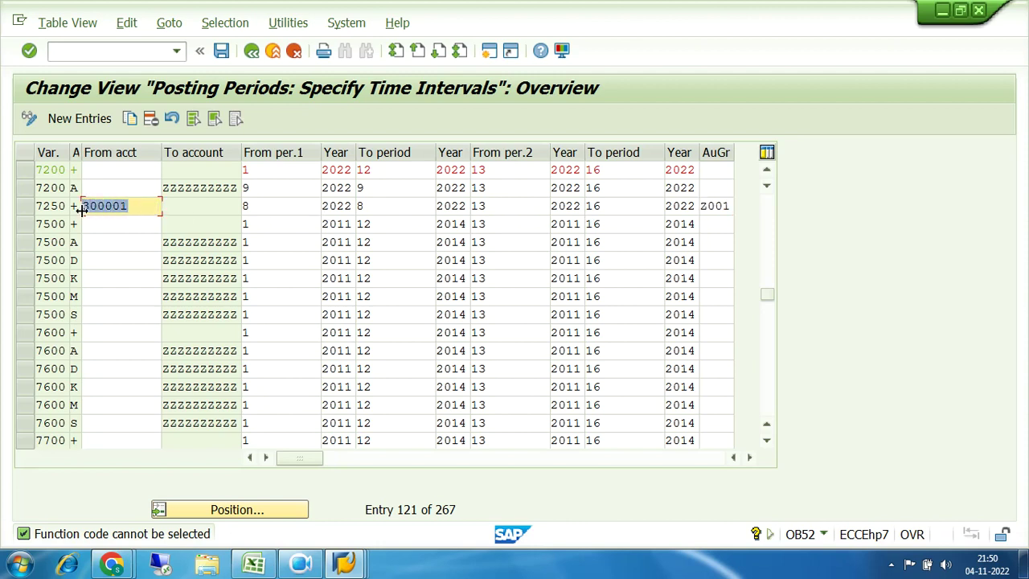
pyautogui.moveTo(264, 199); pyautogui.dragTo(230, 211)
pyautogui.moveTo(379, 205); pyautogui.dragTo(357, 208)
# Step: Remove the From account entry from the variant 7250 + row
pyautogui.moveTo(158, 206); pyautogui.dragTo(82, 211)
pyautogui.press('BackSpace')
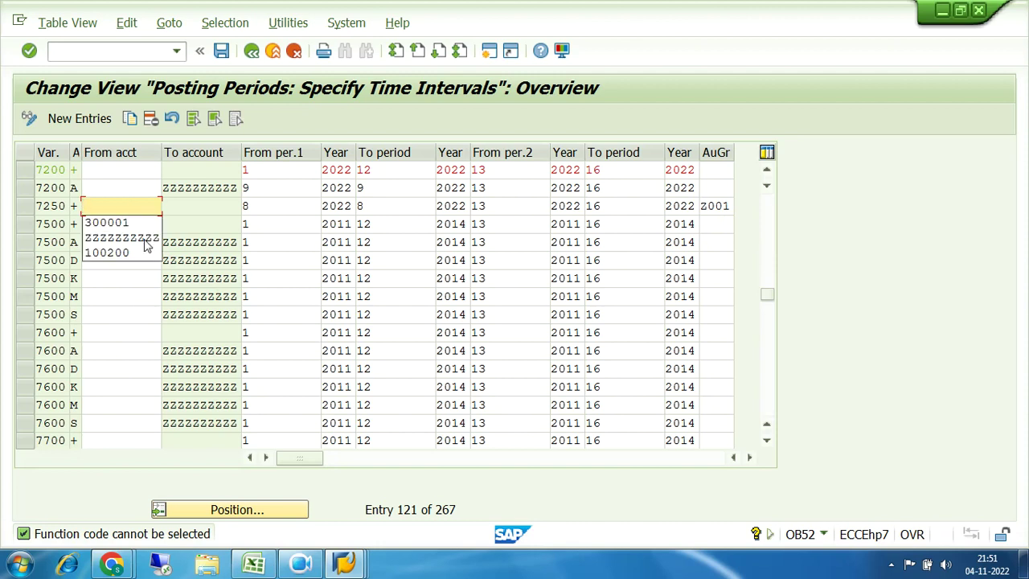
pyautogui.click(420, 226)
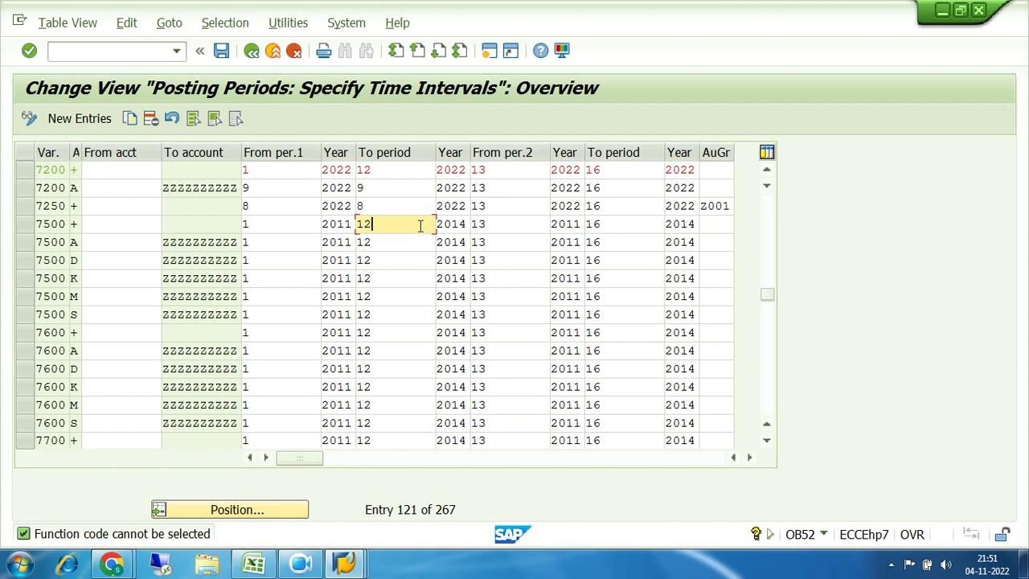
# Step: Review agenda item 2 on period close and impact on posting against the FB50 document entry and OB52 posting period windows
pyautogui.click(253, 565)
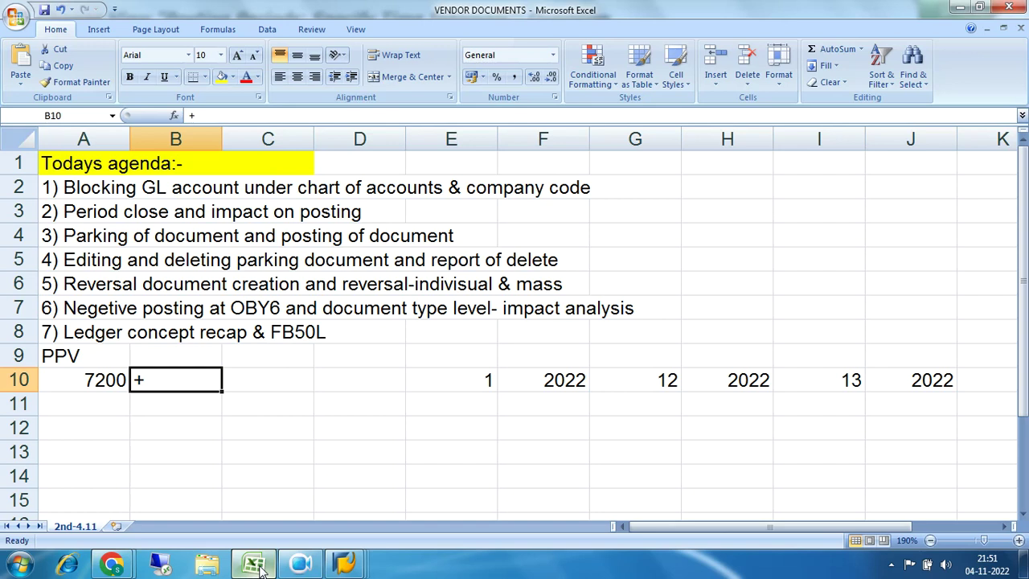
pyautogui.click(21, 210)
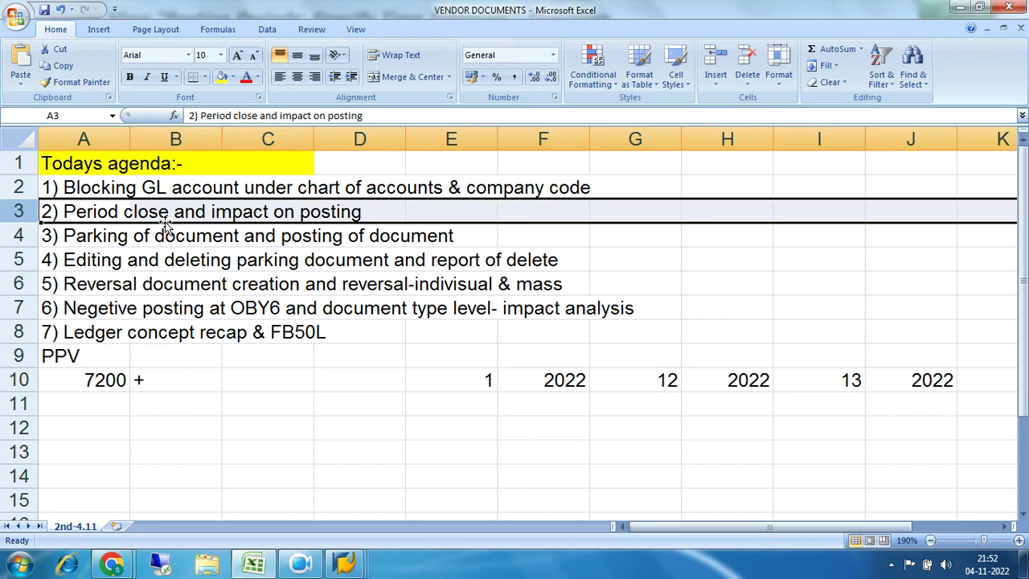
pyautogui.click(344, 563)
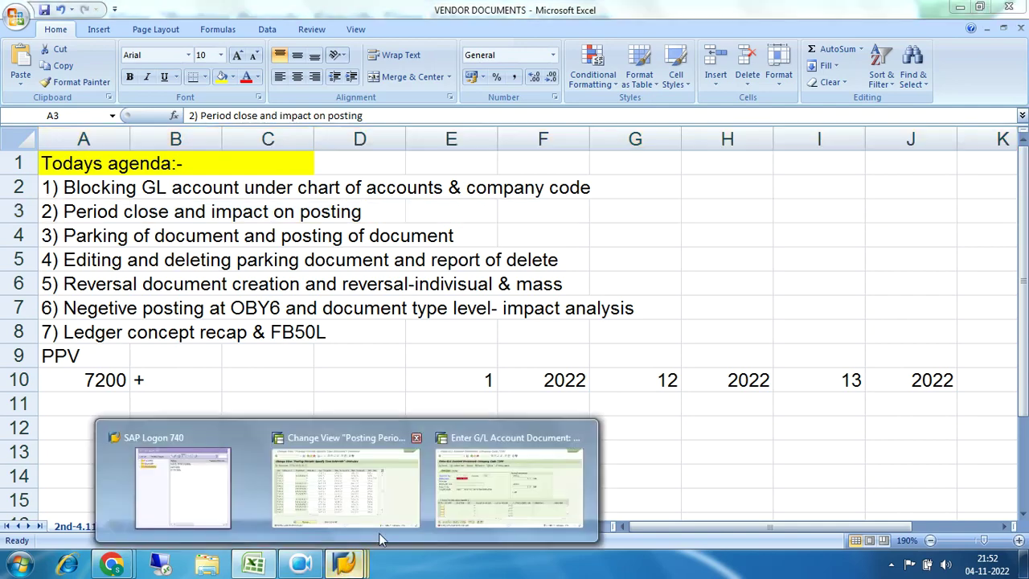
pyautogui.click(459, 486)
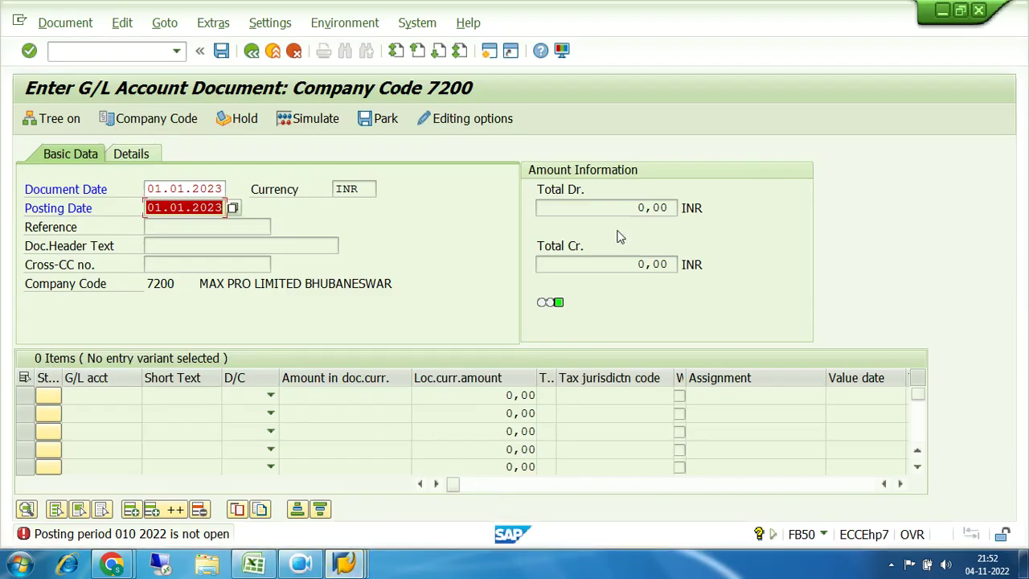
pyautogui.click(344, 563)
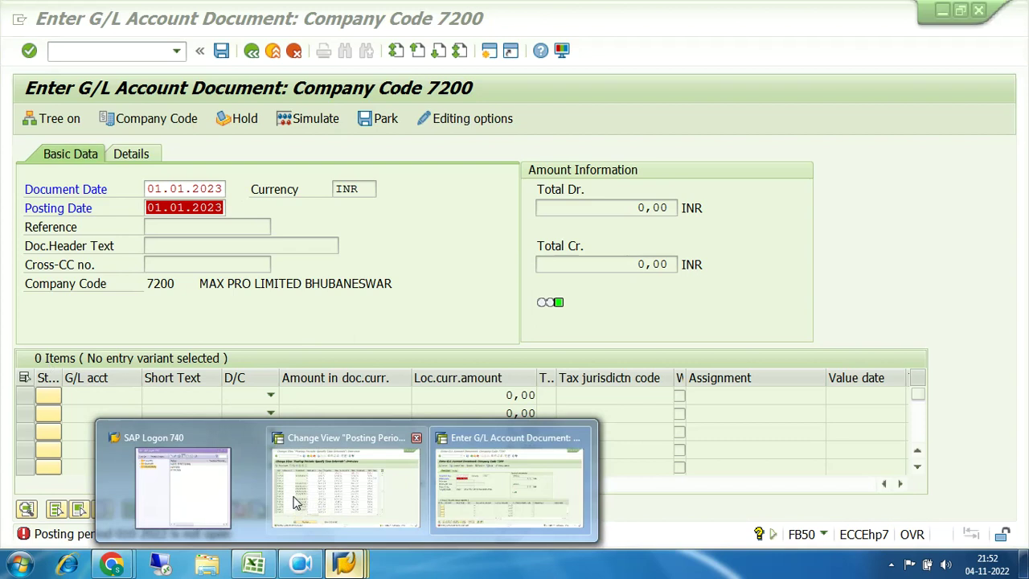
pyautogui.click(294, 502)
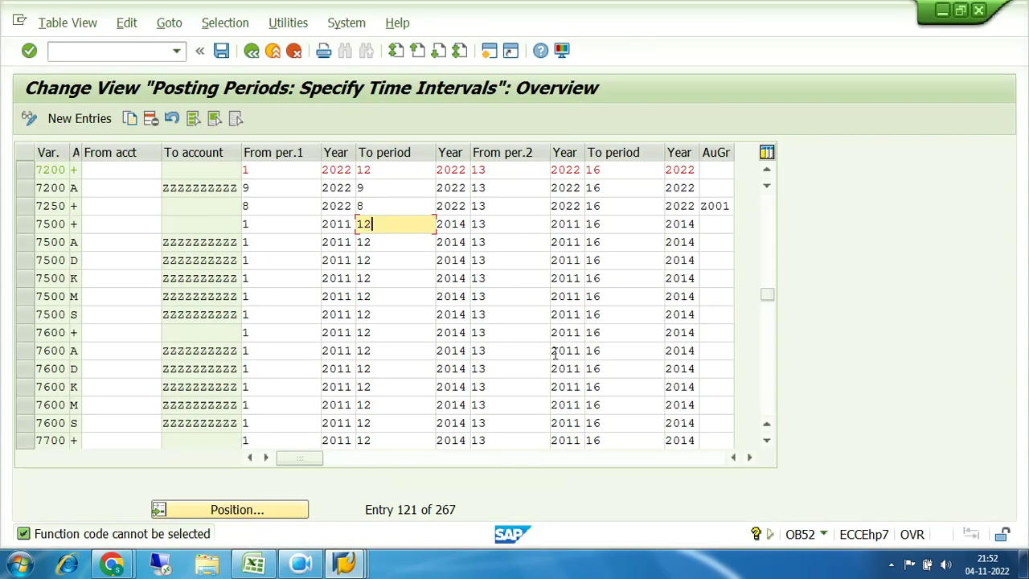
pyautogui.click(255, 566)
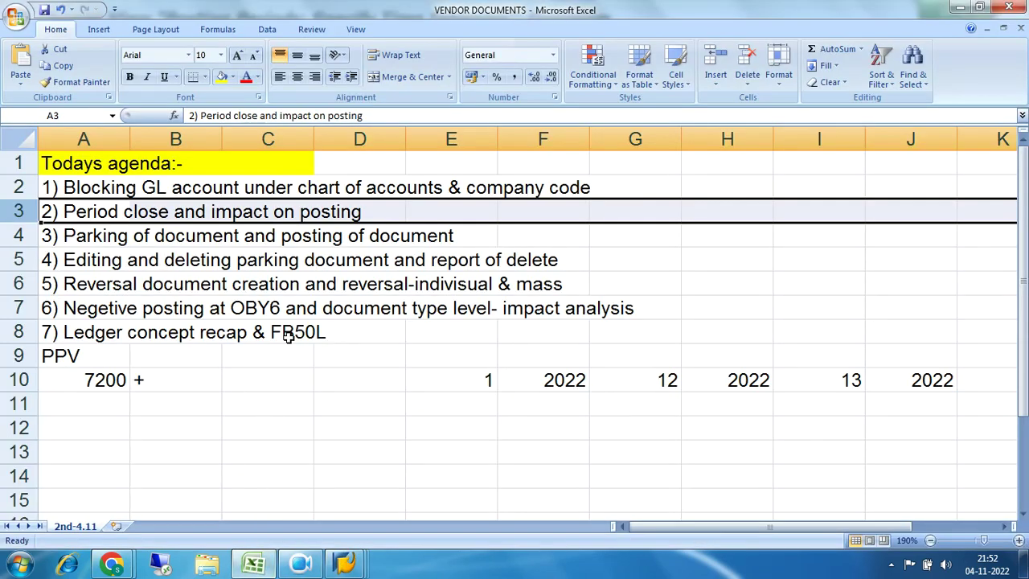
# Step: Move on to agenda item 3 in Excel, switch back to SAP to leave the posting periods view, and decline the detailed error description
pyautogui.click(18, 236)
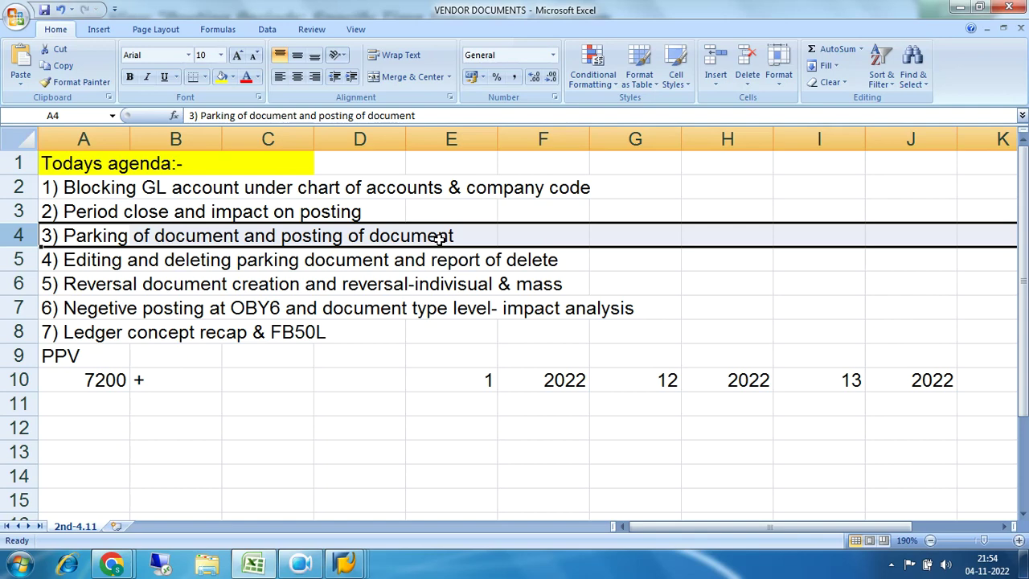
pyautogui.click(346, 564)
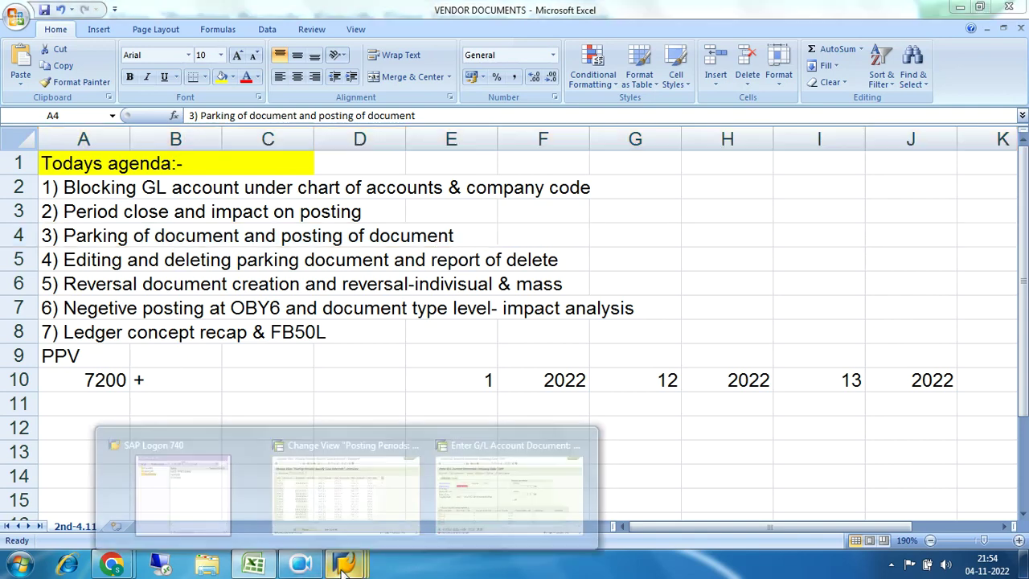
pyautogui.click(376, 501)
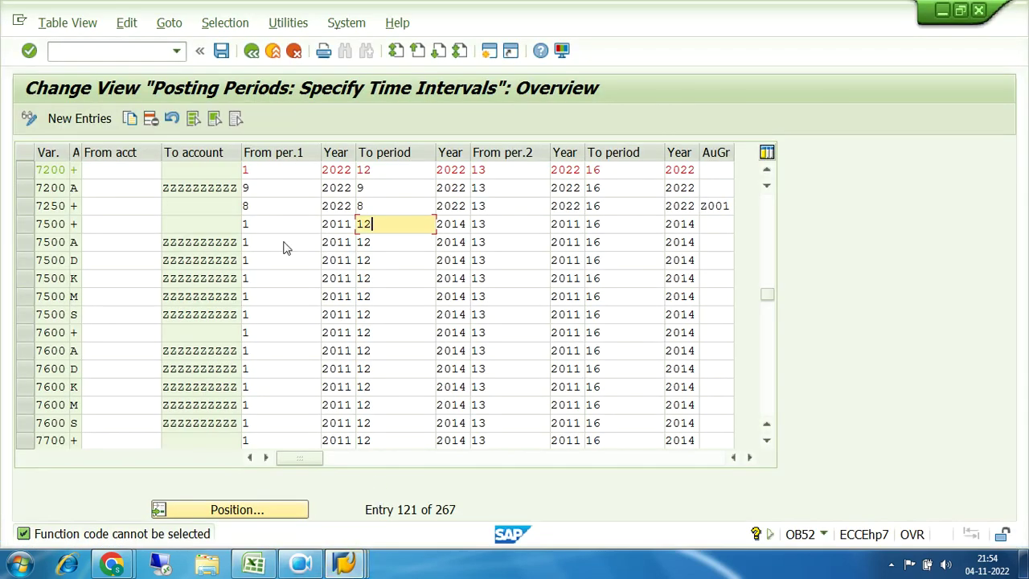
pyautogui.click(252, 53)
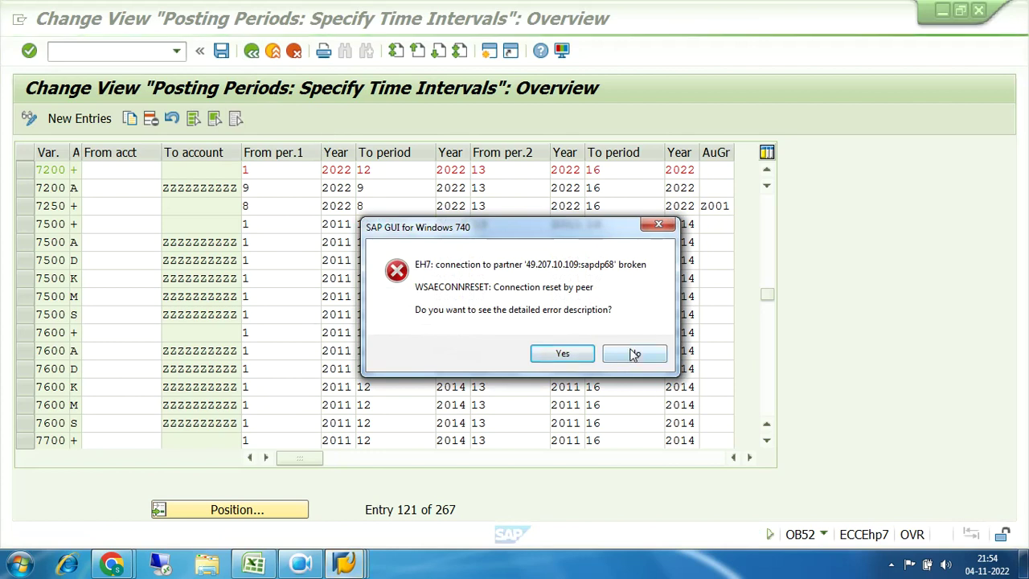
pyautogui.click(631, 351)
# Step: Log on to the ECC FUNCTIONAL system again with the account password, continuing with this logon and ending any other logons
pyautogui.click(347, 564)
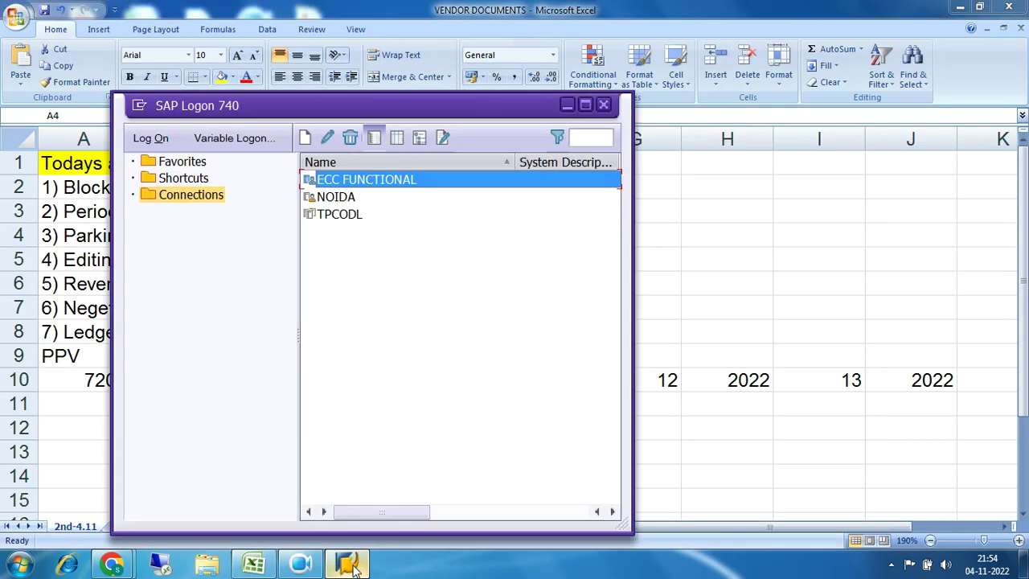
pyautogui.doubleClick(334, 183)
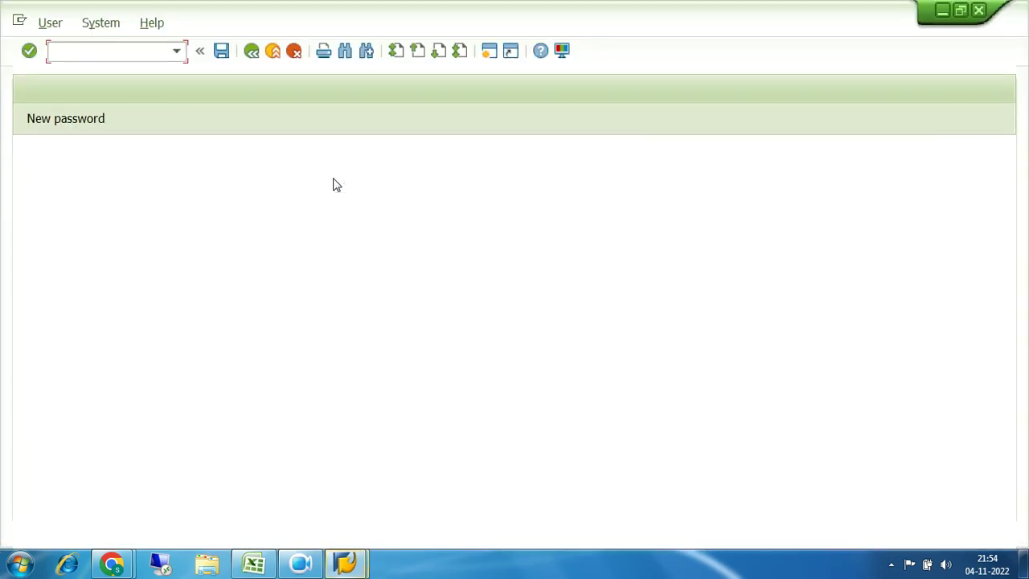
pyautogui.click(210, 189)
pyautogui.click(204, 207)
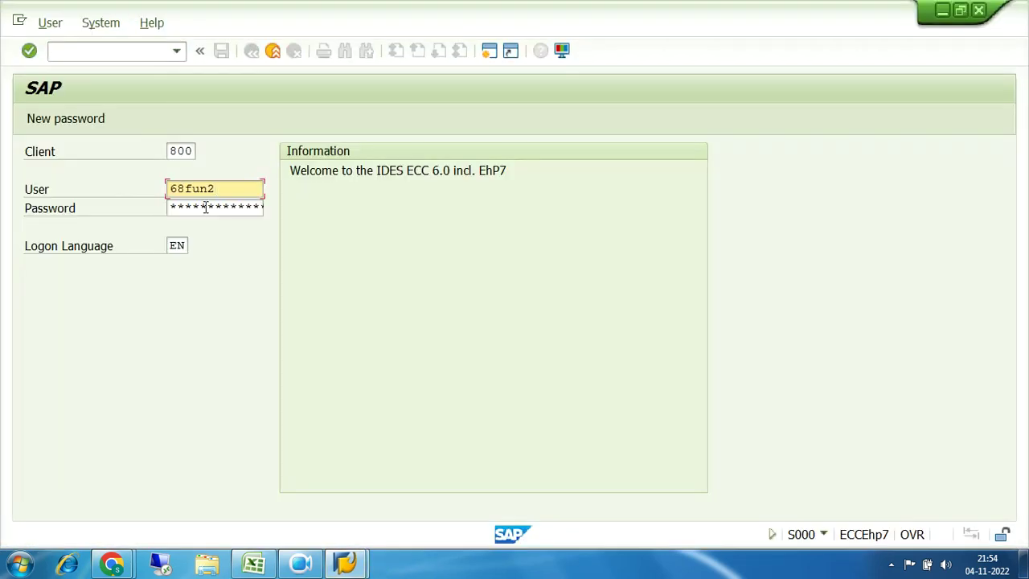
pyautogui.press('Tab')
pyautogui.write('**********')
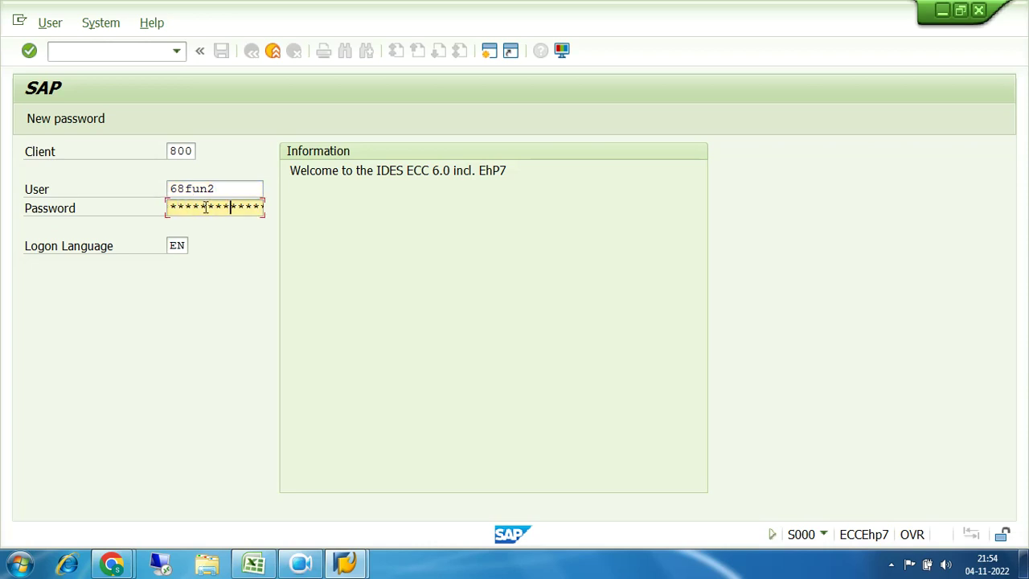
pyautogui.write('*')
pyautogui.press('Return')
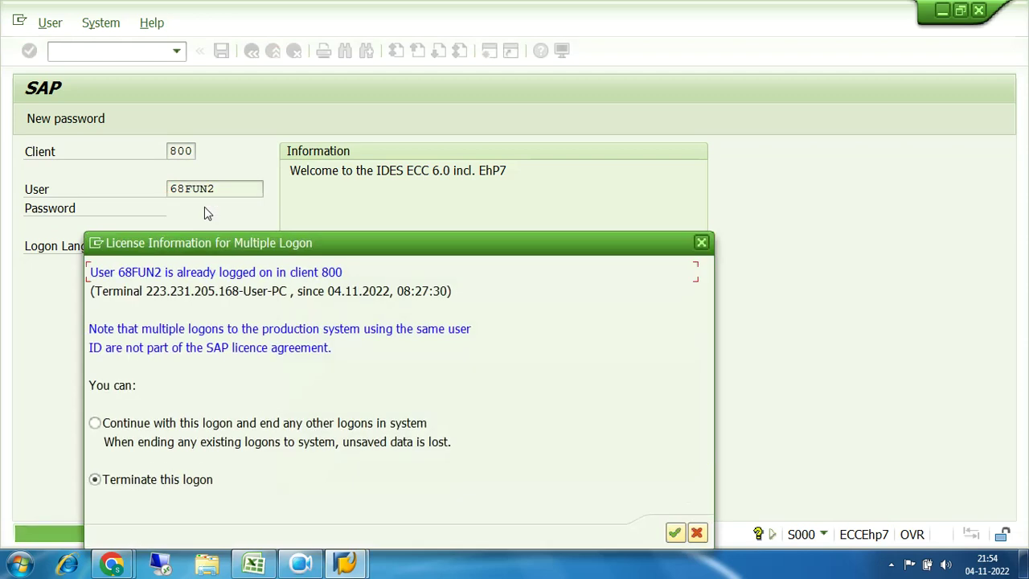
pyautogui.click(95, 423)
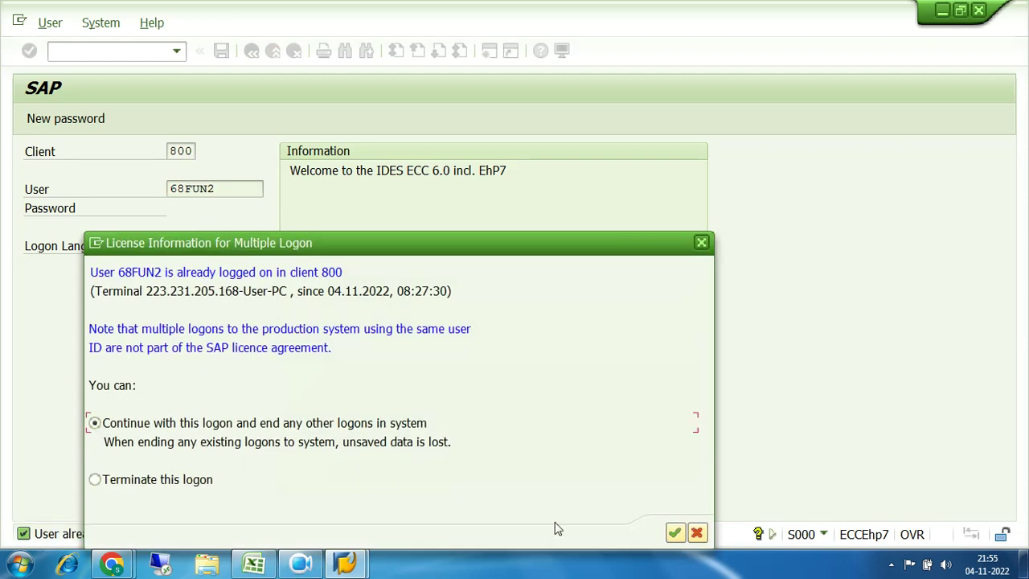
pyautogui.click(675, 535)
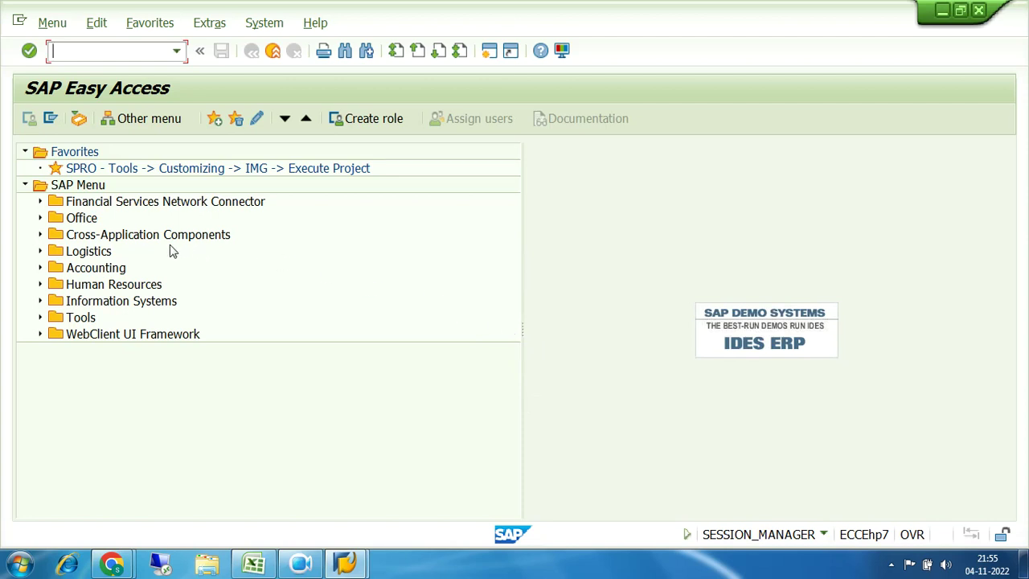
# Step: Open FV50 - Edit or Park G/L Document from the General Ledger document entry functions under Financial Accounting
pyautogui.click(41, 268)
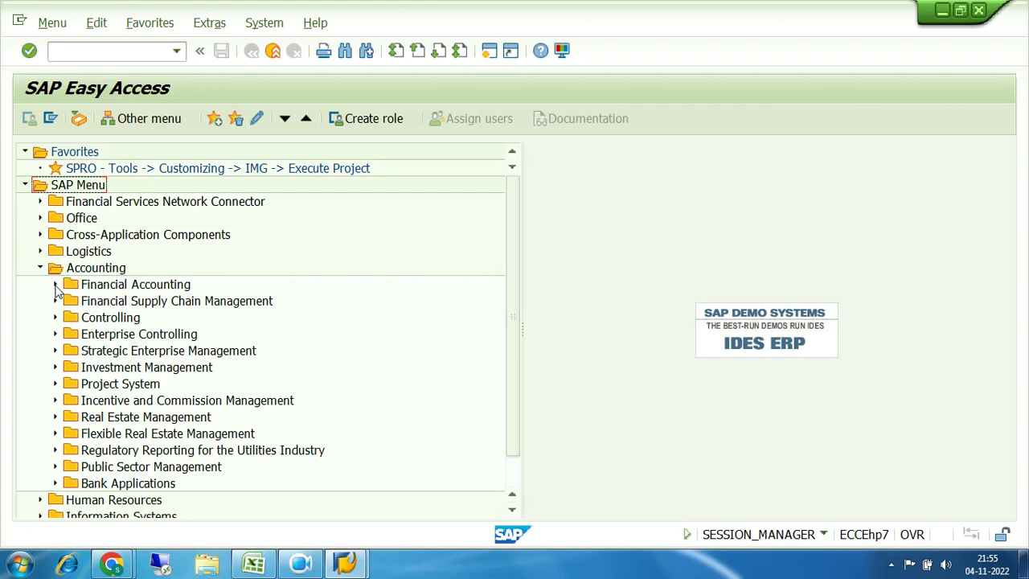
pyautogui.click(55, 284)
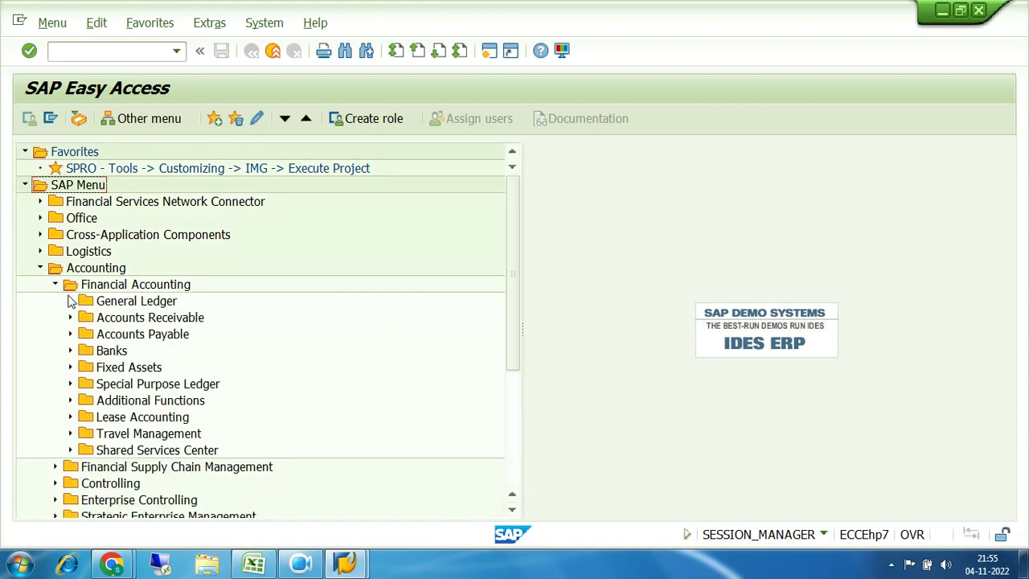
pyautogui.click(70, 302)
pyautogui.click(85, 317)
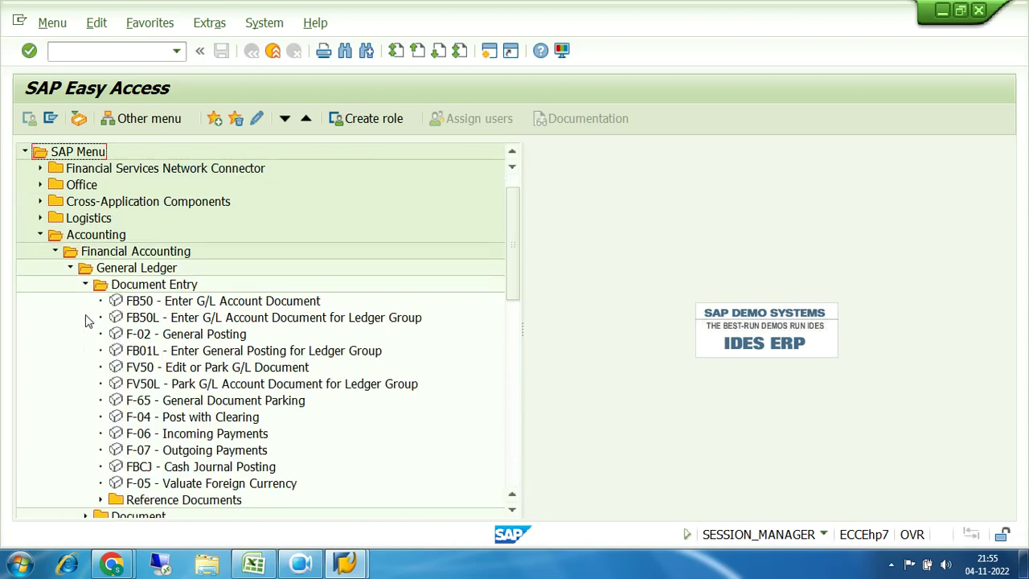
pyautogui.scroll(-2, 340, 299)
pyautogui.click(164, 227)
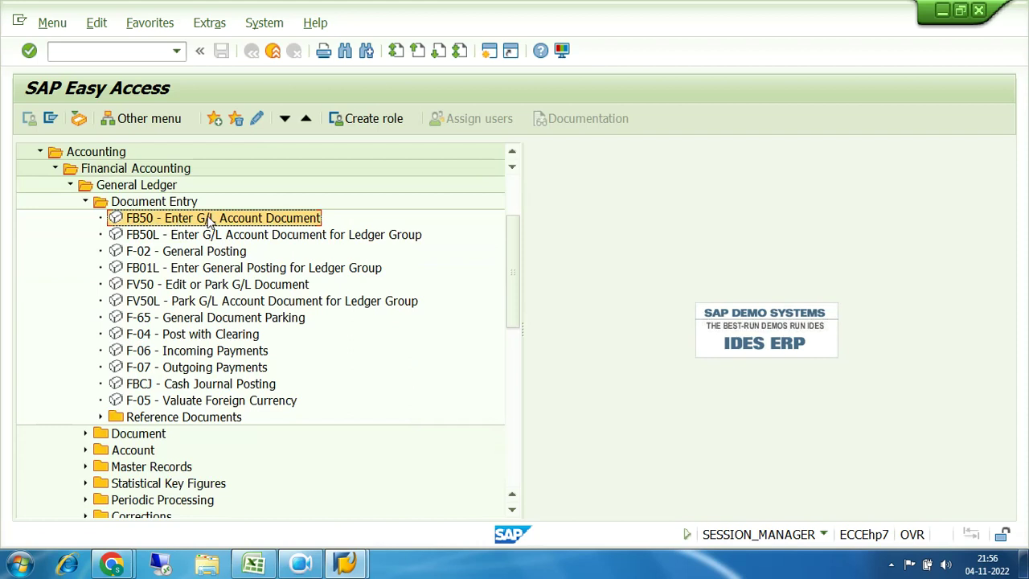
pyautogui.click(176, 286)
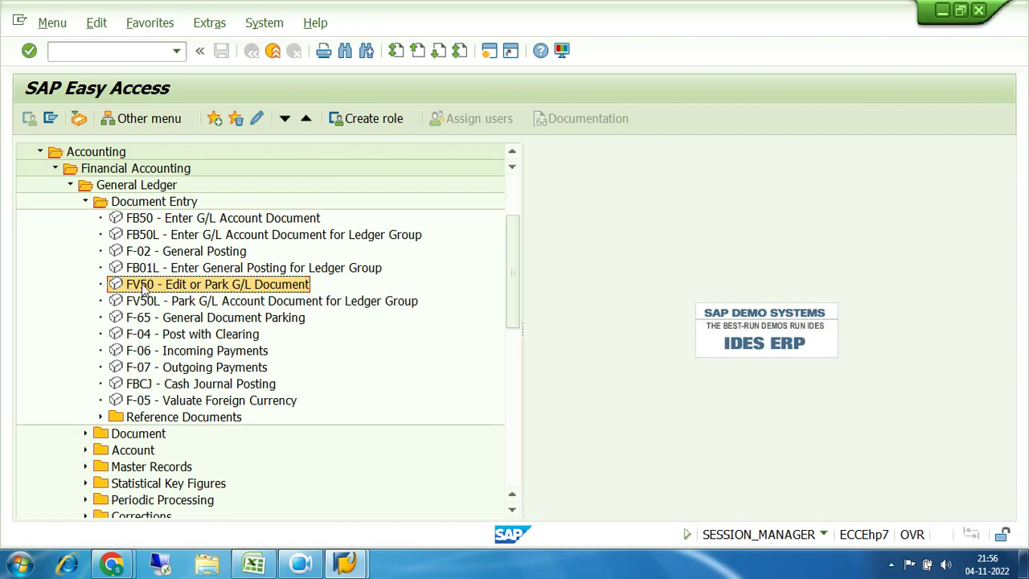
pyautogui.doubleClick(143, 288)
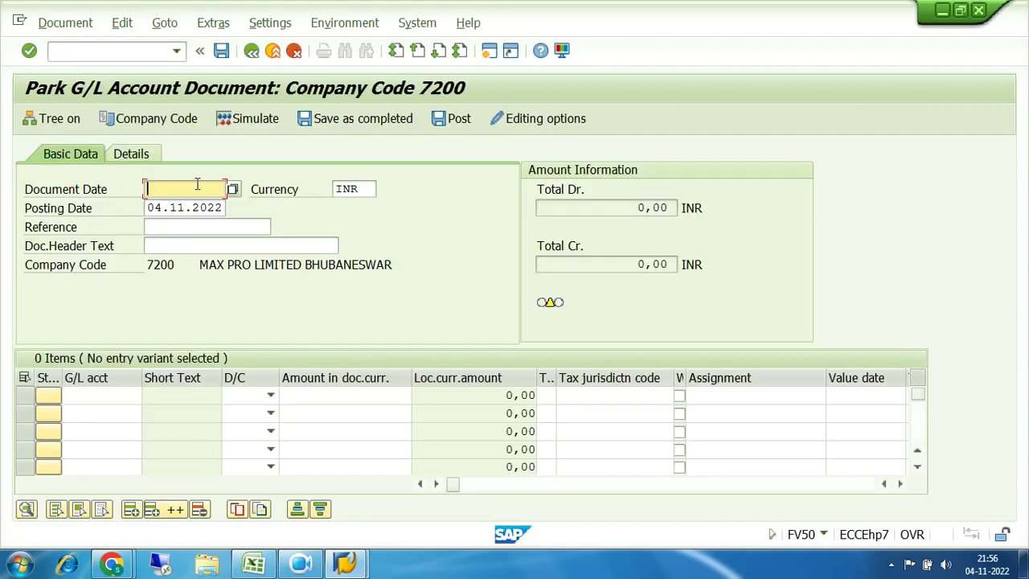
# Step: Enter document date 04.11.2022 and pick the BASIC SALARY account 400100 for the first line item
pyautogui.write('04.11.2022')
pyautogui.click(96, 397)
pyautogui.click(148, 397)
pyautogui.click(649, 525)
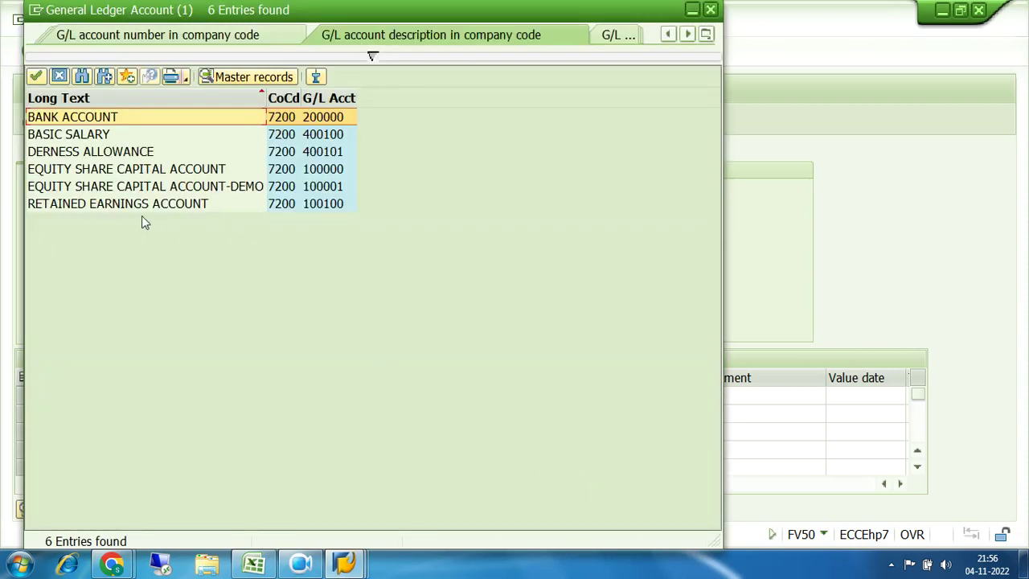
pyautogui.doubleClick(83, 136)
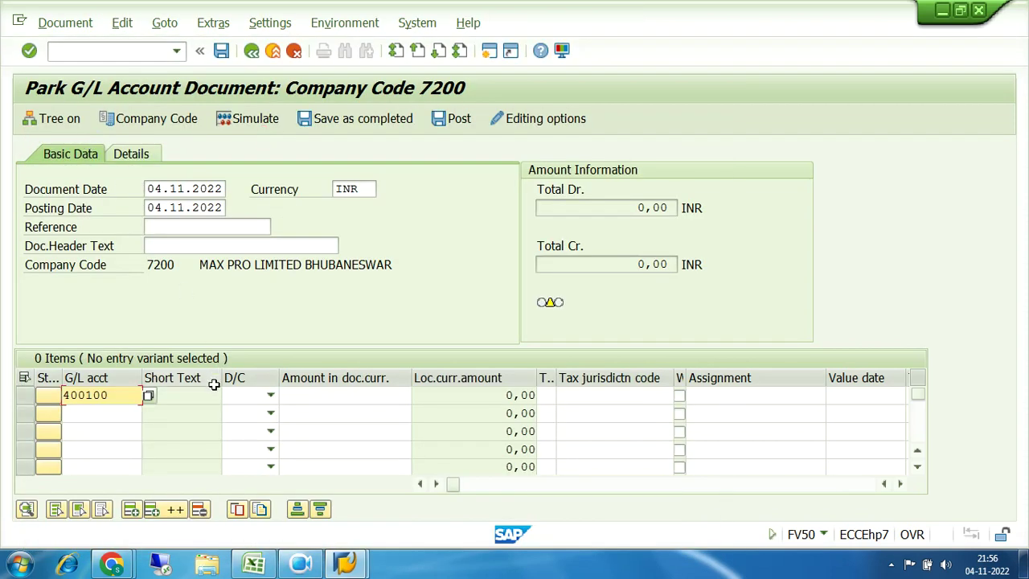
# Step: Set the BASIC SALARY line item to debit with an amount of 35000 in document currency
pyautogui.click(270, 396)
pyautogui.click(241, 428)
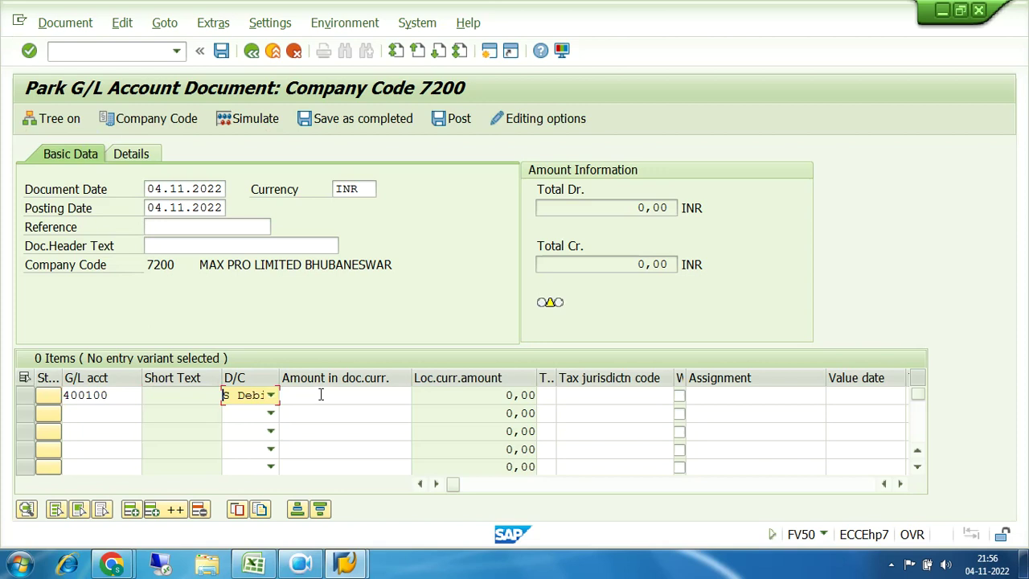
pyautogui.click(319, 394)
pyautogui.write('35000')
# Step: Enter "SALARY paid" as the first line item's text, adapting the suggested SALARY PAYBLE entry
pyautogui.press('Tab')
pyautogui.press('Tab')
pyautogui.press('Tab')
pyautogui.press('Tab')
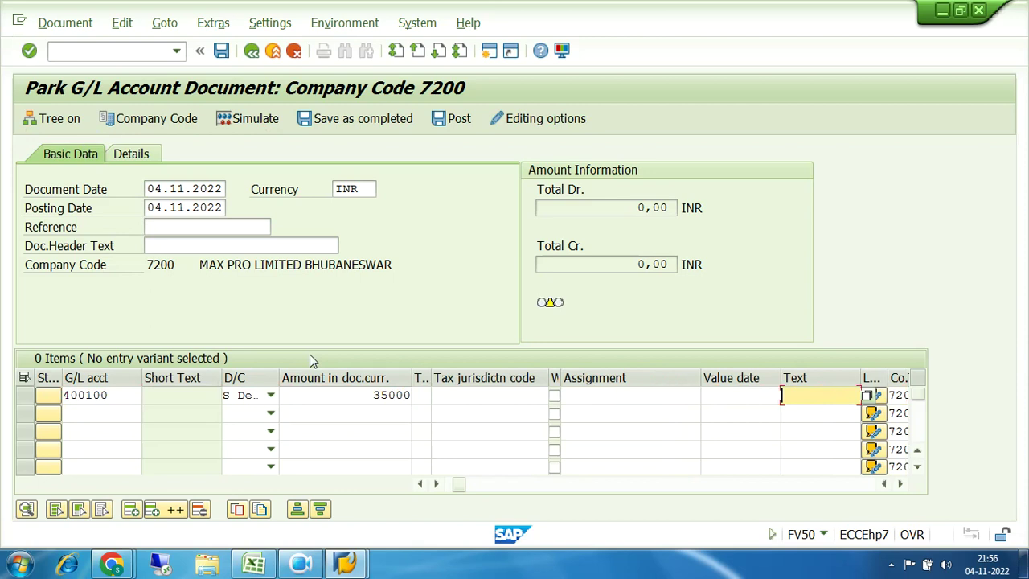
pyautogui.write('sa')
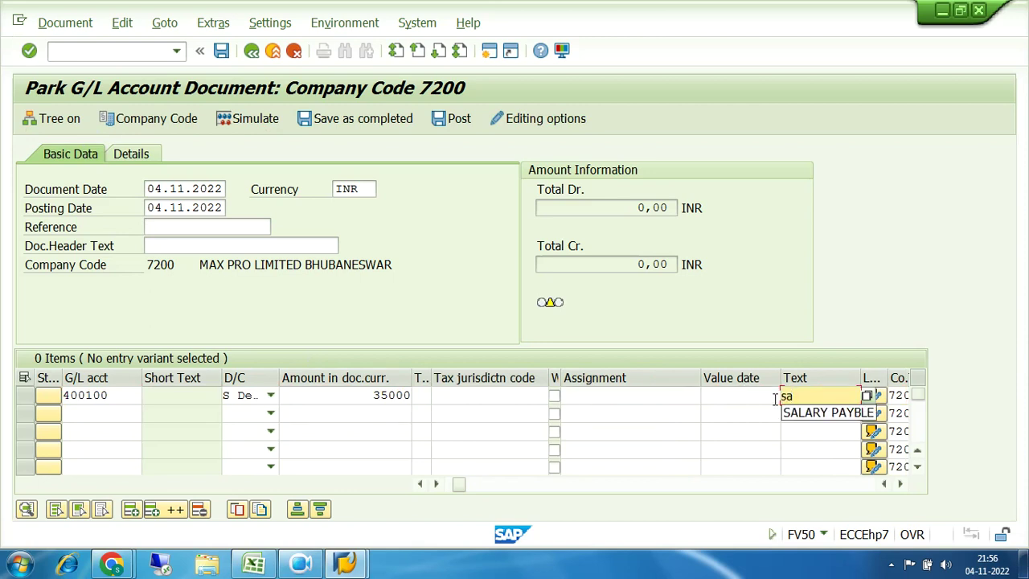
pyautogui.click(804, 410)
pyautogui.press('BackSpace')
pyautogui.press('BackSpace')
pyautogui.press('BackSpace')
pyautogui.press('BackSpace')
pyautogui.press('BackSpace')
pyautogui.press('BackSpace')
pyautogui.write('paid')
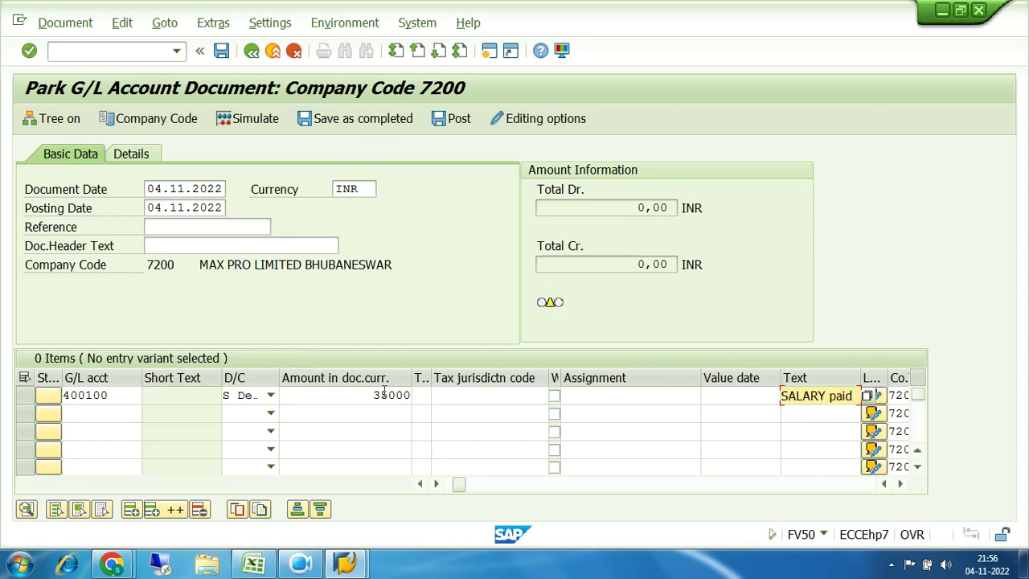
# Step: Add a second line item for the BANK ACCOUNT 200000 as credit with * as its amount
pyautogui.click(93, 413)
pyautogui.press('F4')
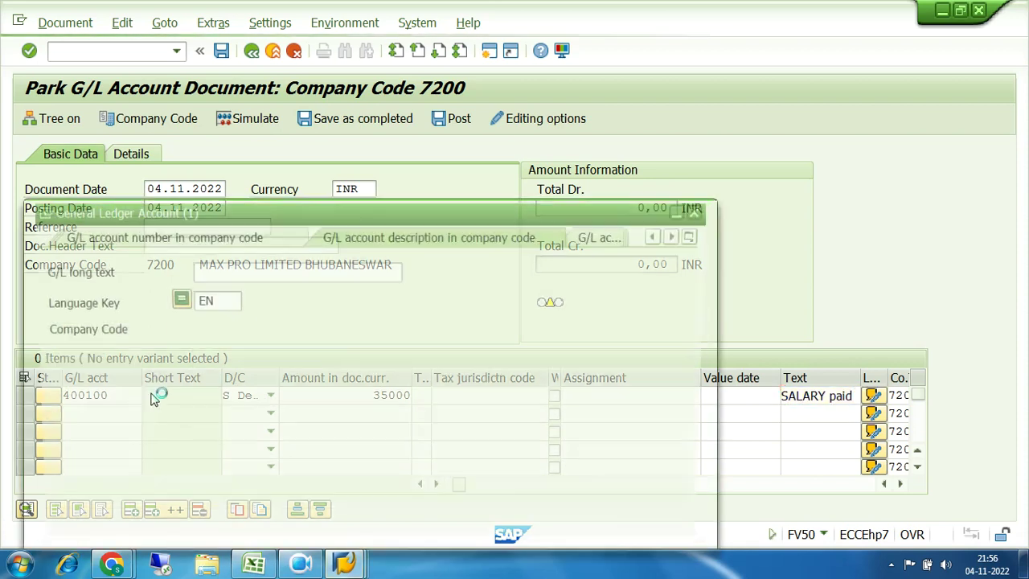
pyautogui.click(649, 526)
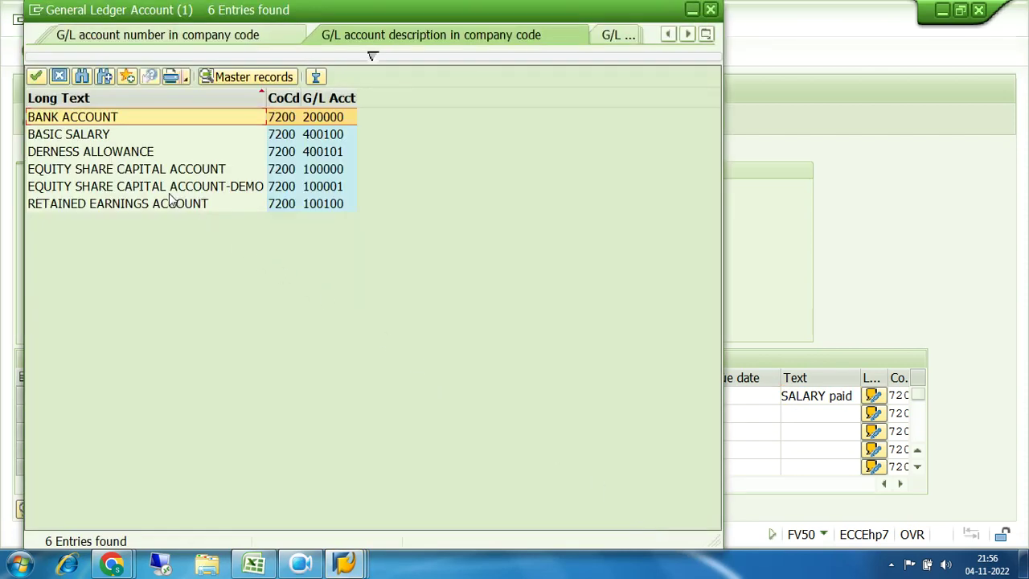
pyautogui.doubleClick(86, 117)
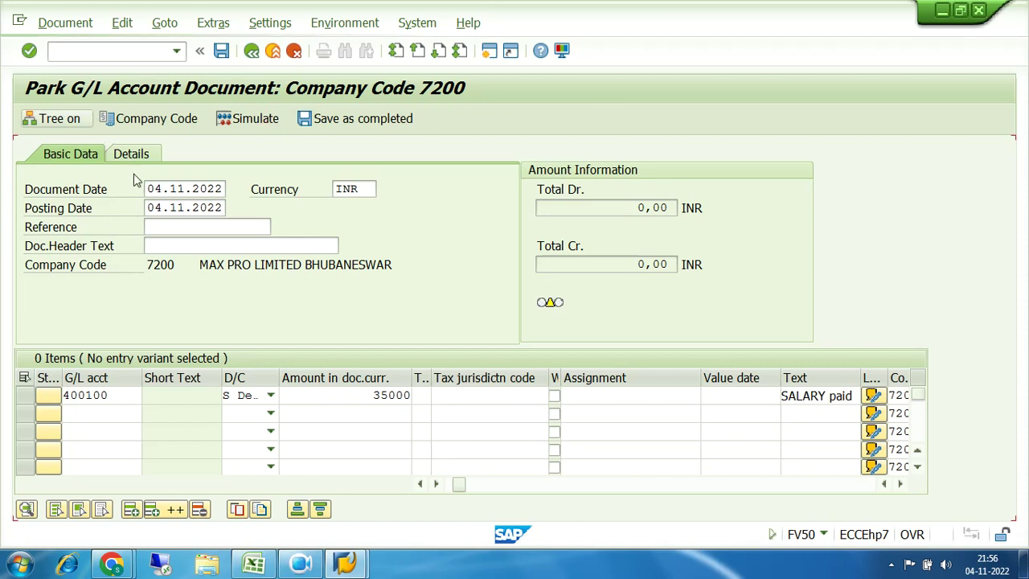
pyautogui.click(272, 414)
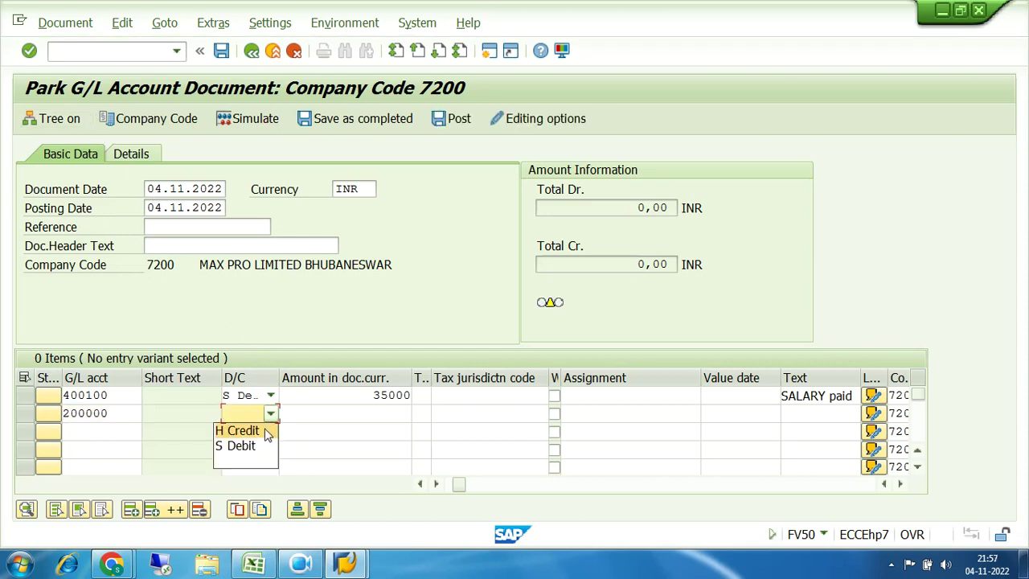
pyautogui.click(257, 429)
pyautogui.click(358, 415)
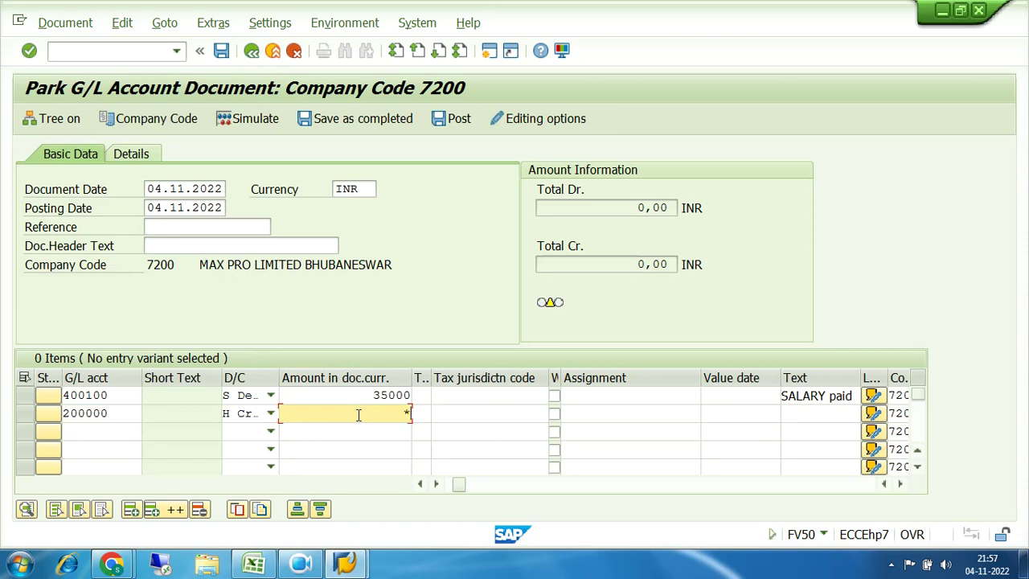
# Step: Reuse the first line item's text for the bank line item by entering +, validate the entries and park the document
pyautogui.press('Tab')
pyautogui.press('Tab')
pyautogui.press('Tab')
pyautogui.press('Tab')
pyautogui.press('Tab')
pyautogui.write('+')
pyautogui.press('Return')
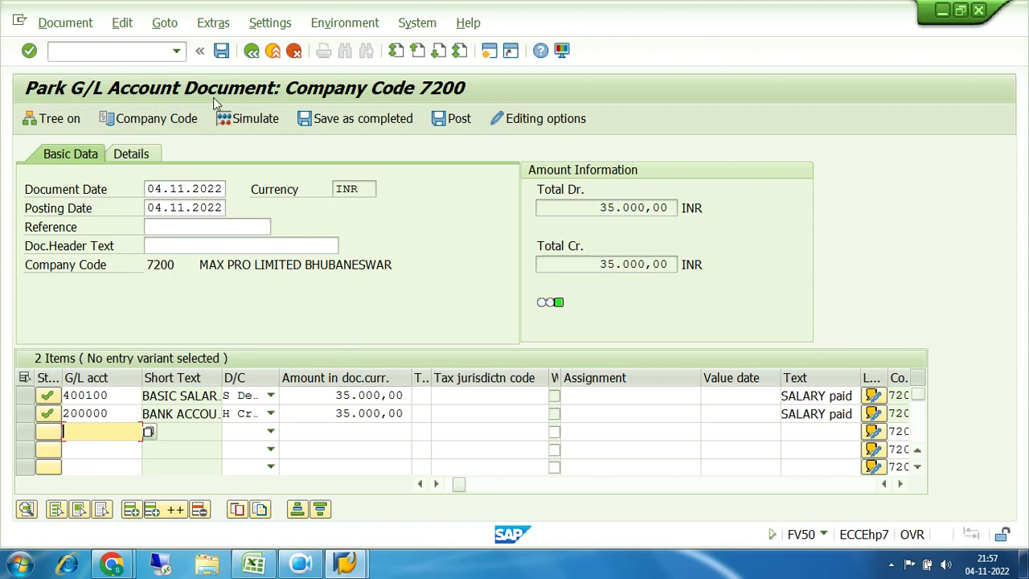
pyautogui.click(221, 51)
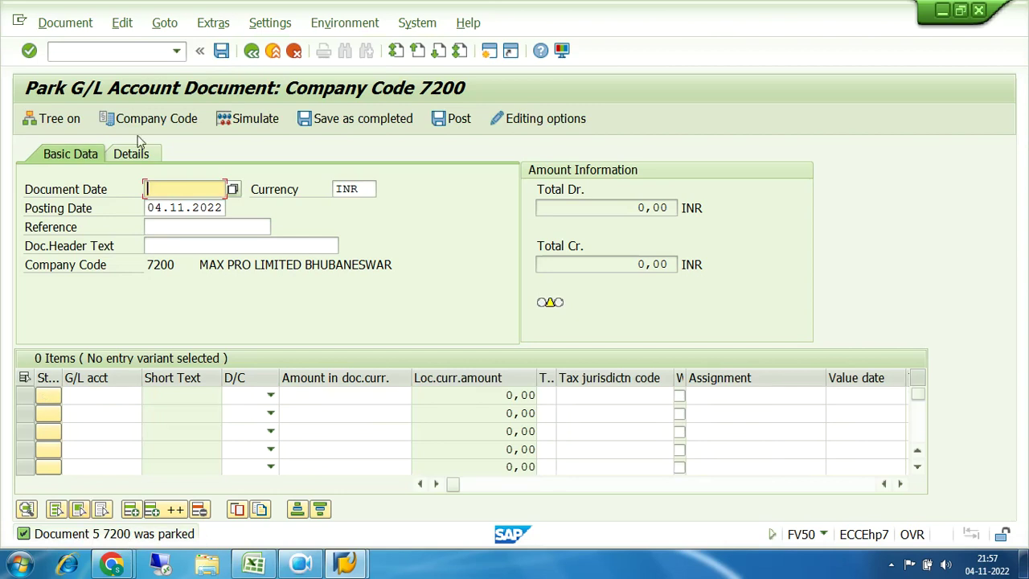
# Step: Leave the parking transaction and open FB03 - Display from the General Ledger's Document folder
pyautogui.click(110, 50)
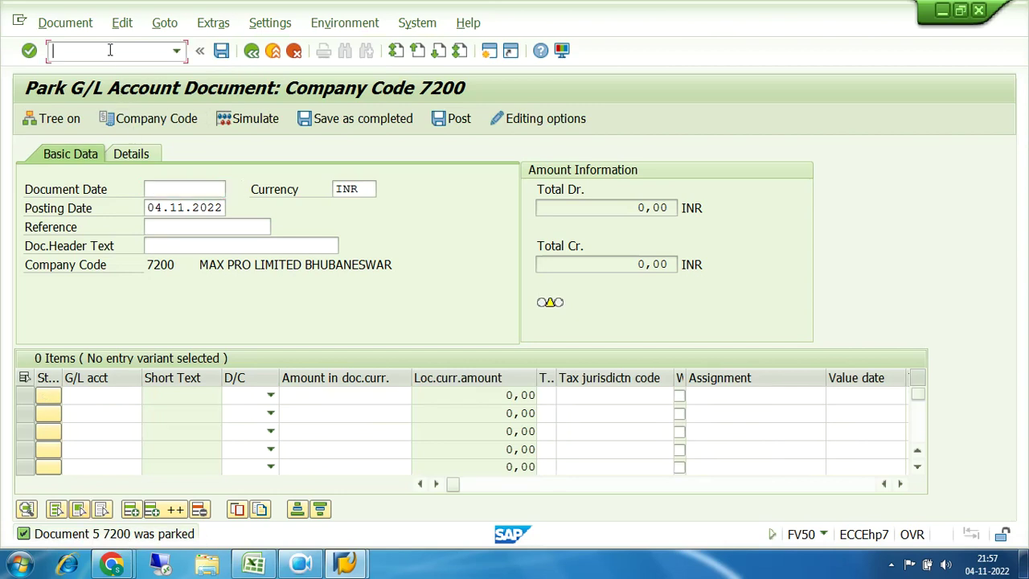
pyautogui.write('/n')
pyautogui.press('Return')
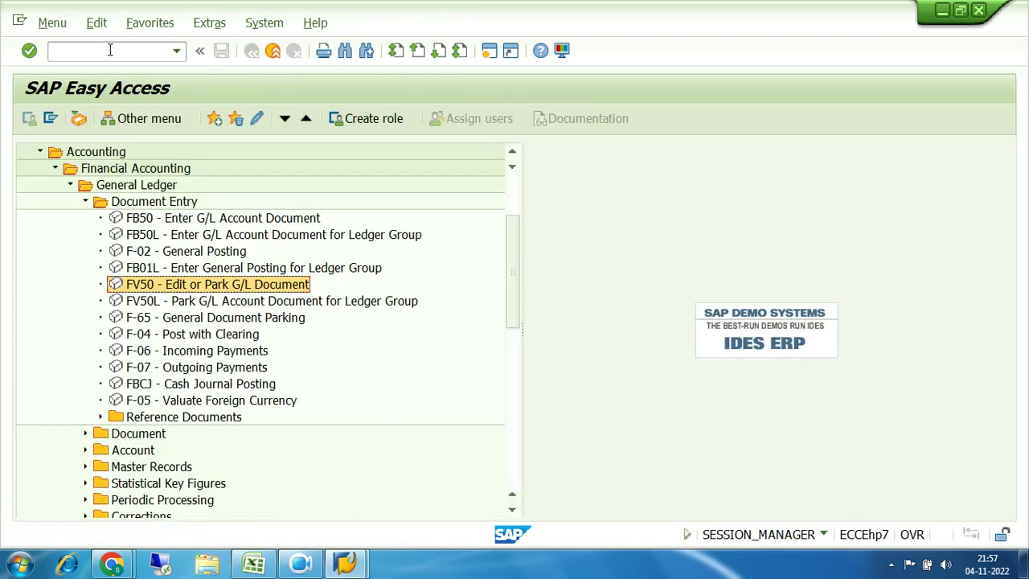
pyautogui.click(110, 49)
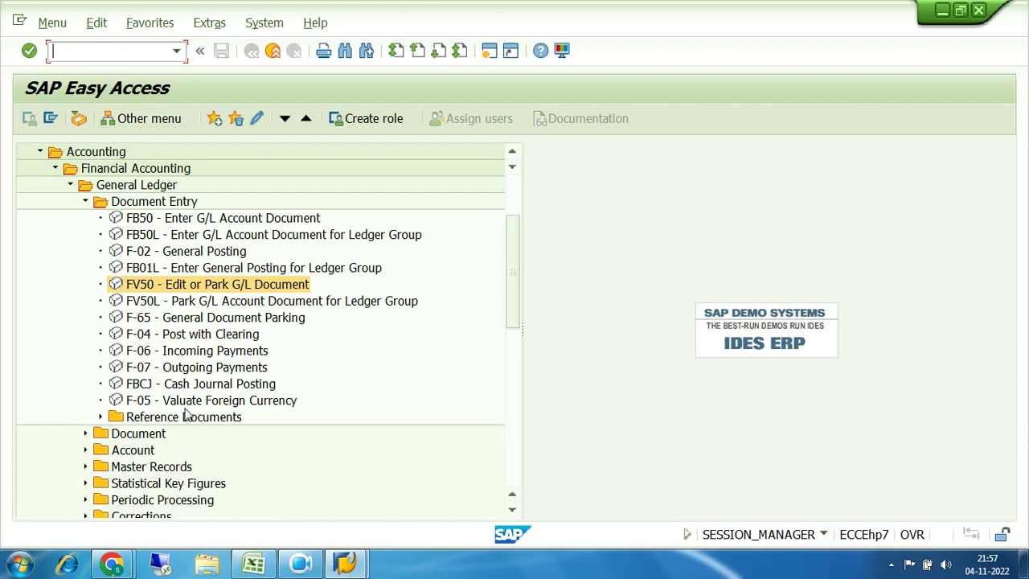
pyautogui.scroll(-4, 513, 511)
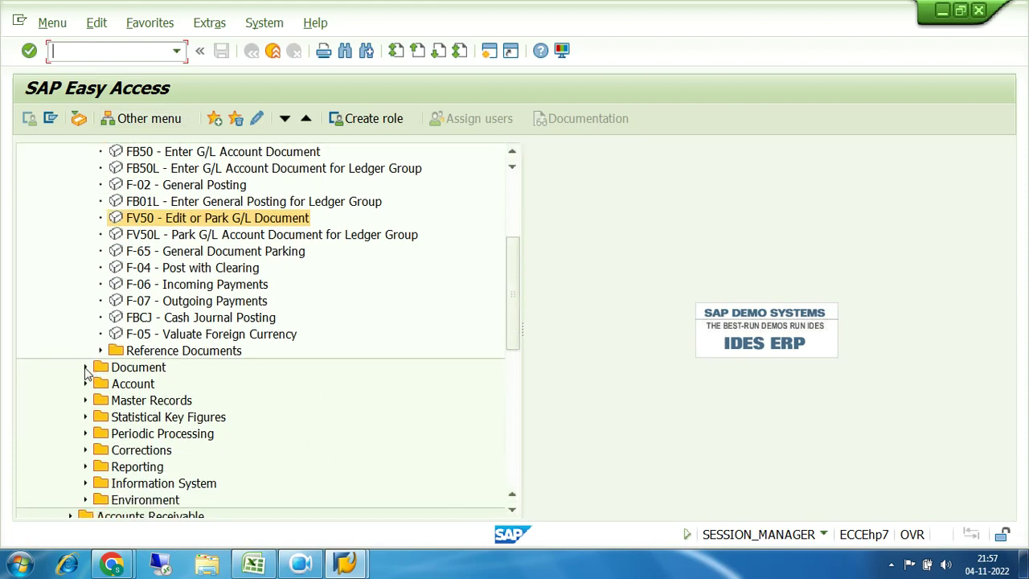
pyautogui.click(86, 369)
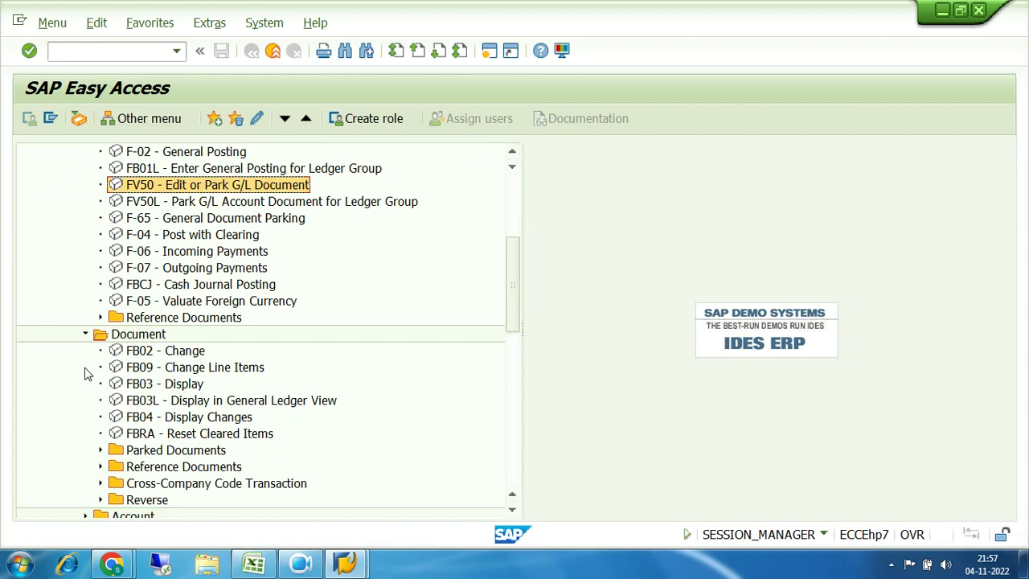
pyautogui.click(152, 387)
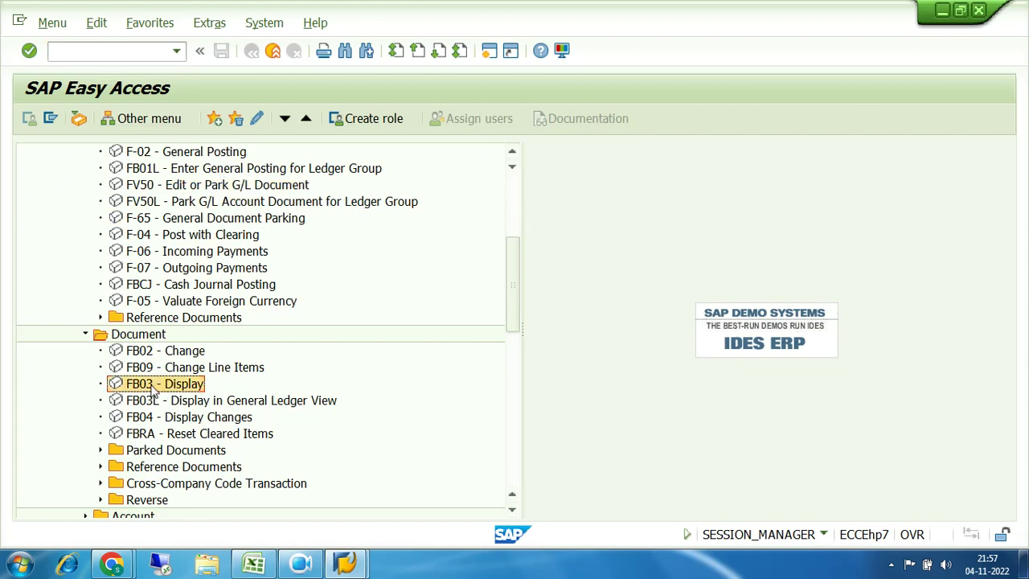
pyautogui.doubleClick(153, 389)
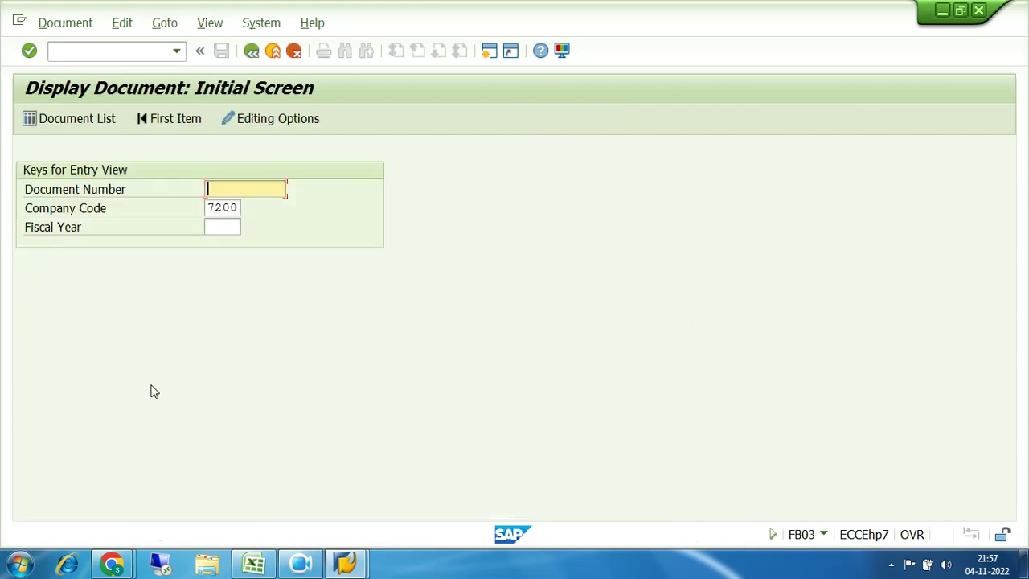
# Step: Generate the document list for company code 7200 and fiscal year 2022, accepting the selection criteria warning
pyautogui.click(224, 227)
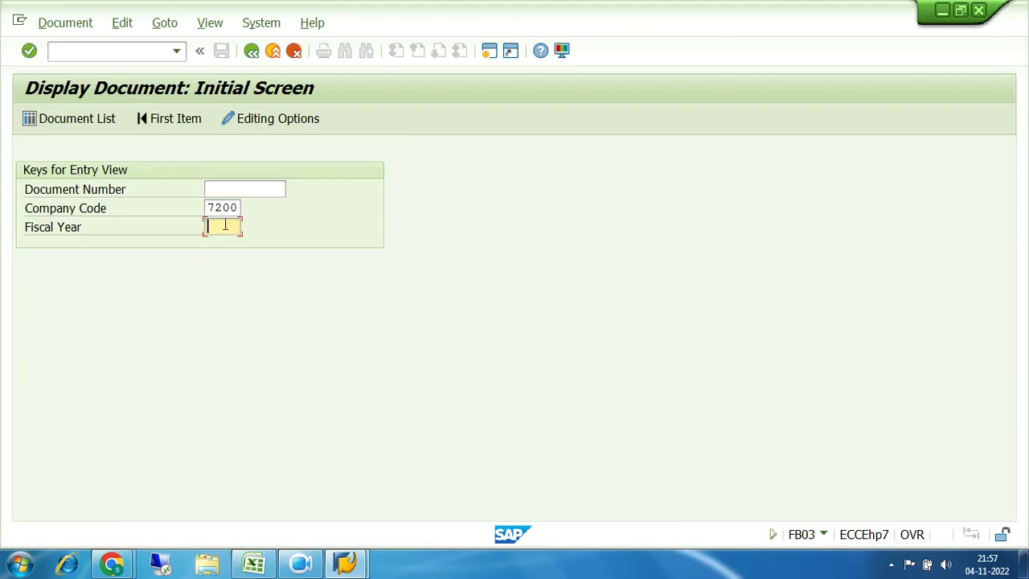
pyautogui.write('2022')
pyautogui.click(222, 190)
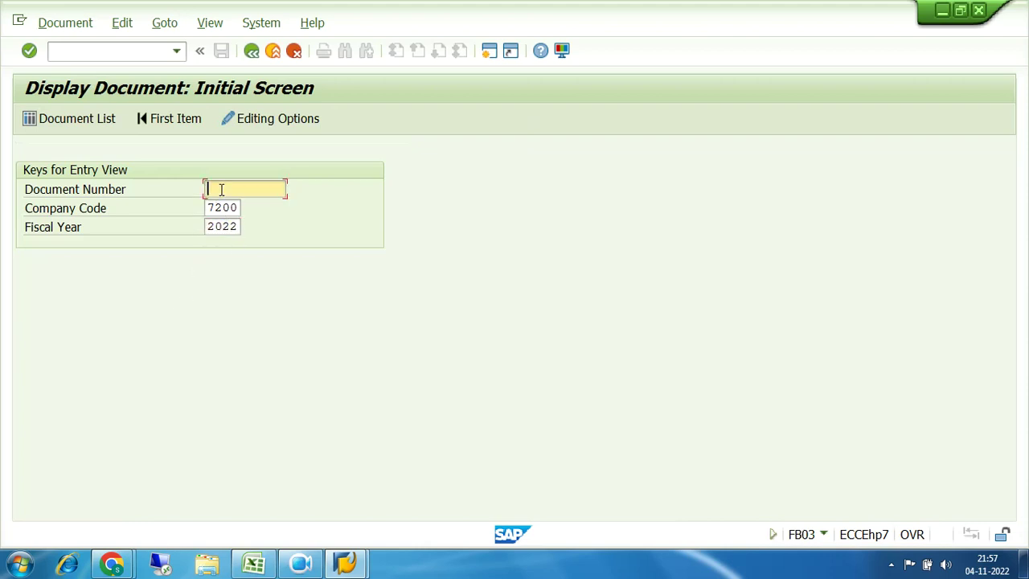
pyautogui.click(61, 119)
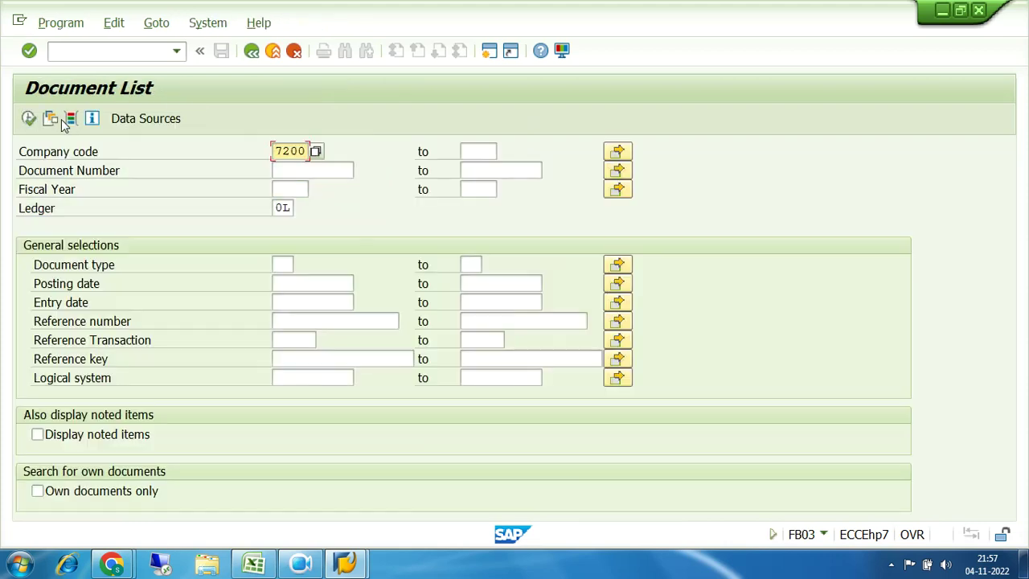
pyautogui.click(285, 187)
pyautogui.write('20')
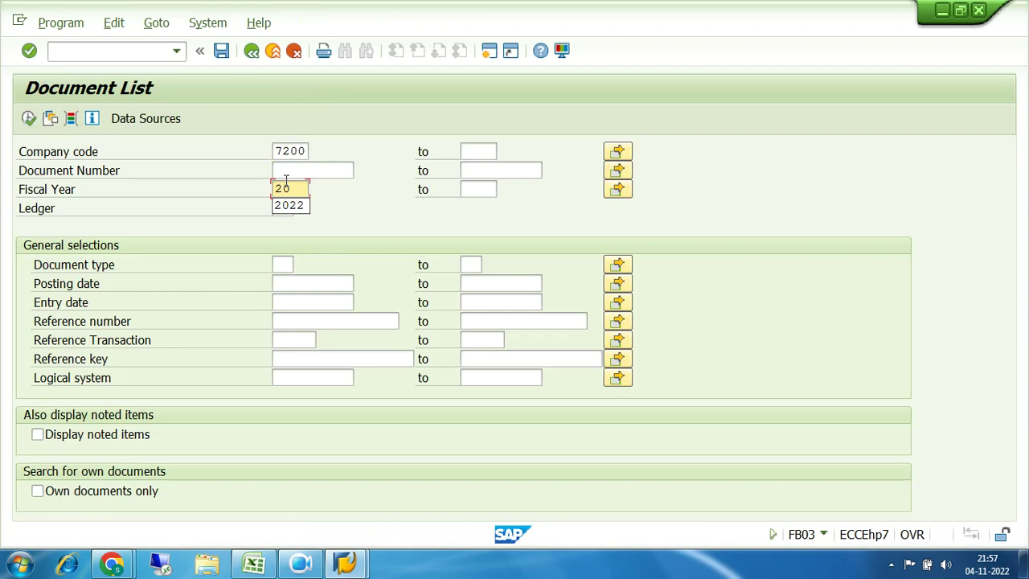
pyautogui.write('22')
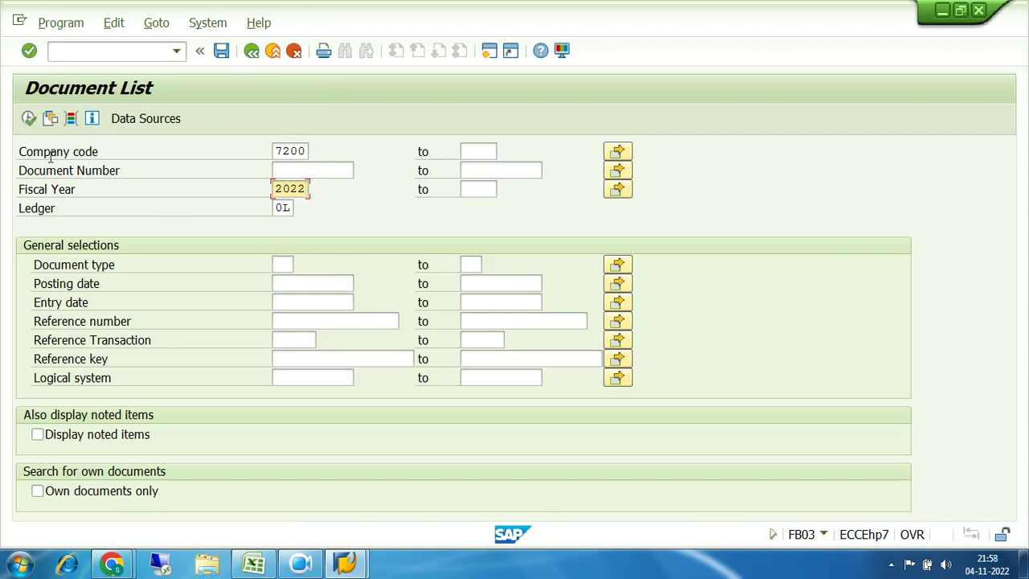
pyautogui.click(28, 119)
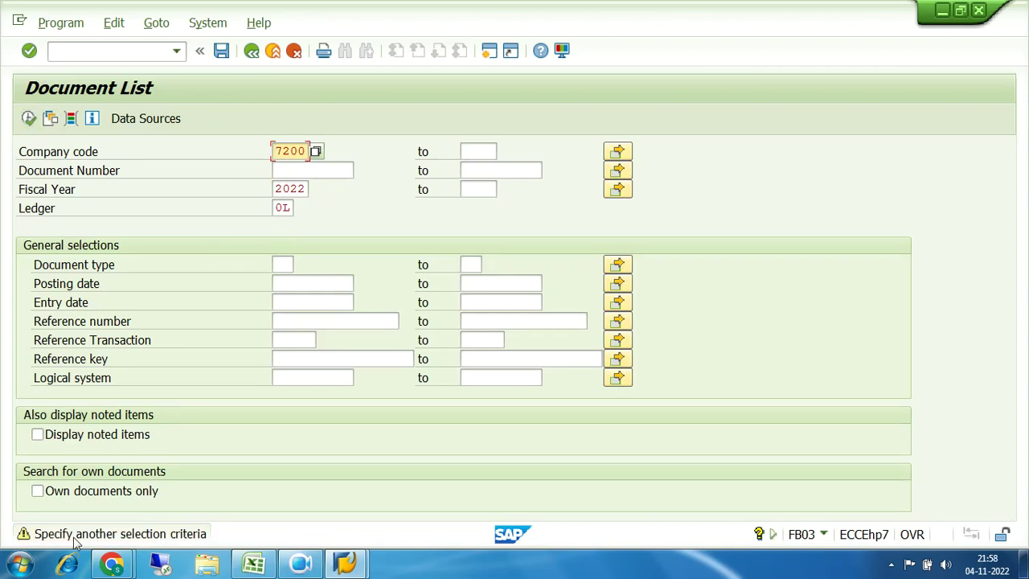
pyautogui.press('Return')
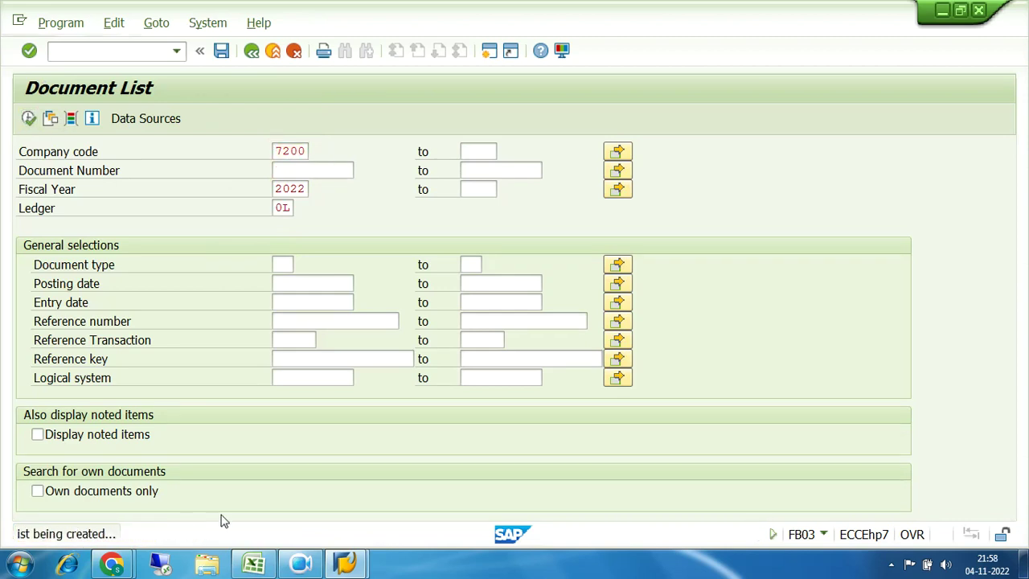
# Step: Check the document numbers in the list for the parked document, and return to the SAP Easy Access menu
pyautogui.click(107, 176)
pyautogui.click(110, 188)
pyautogui.click(111, 204)
pyautogui.click(113, 230)
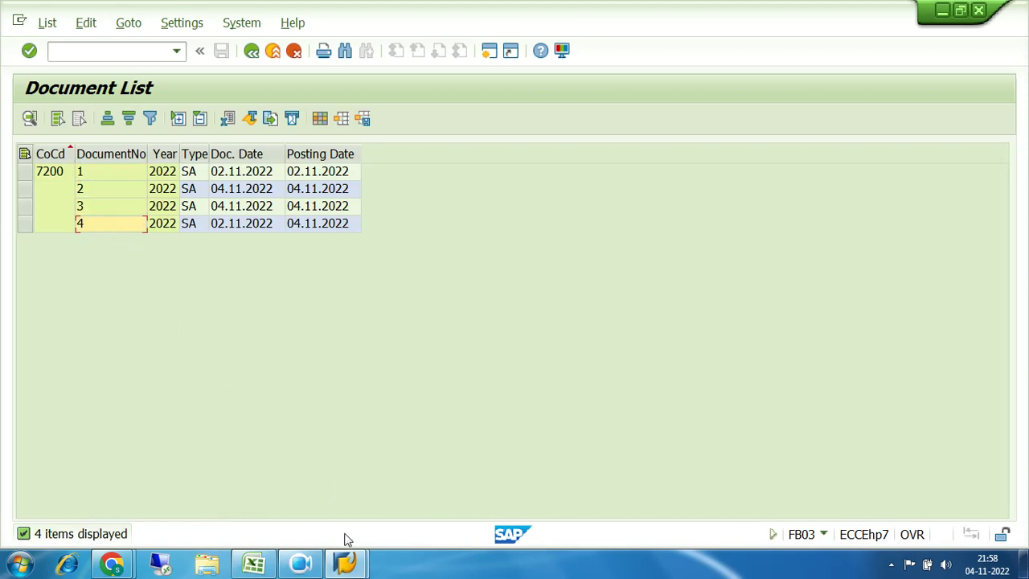
pyautogui.moveTo(347, 565)
pyautogui.click(252, 51)
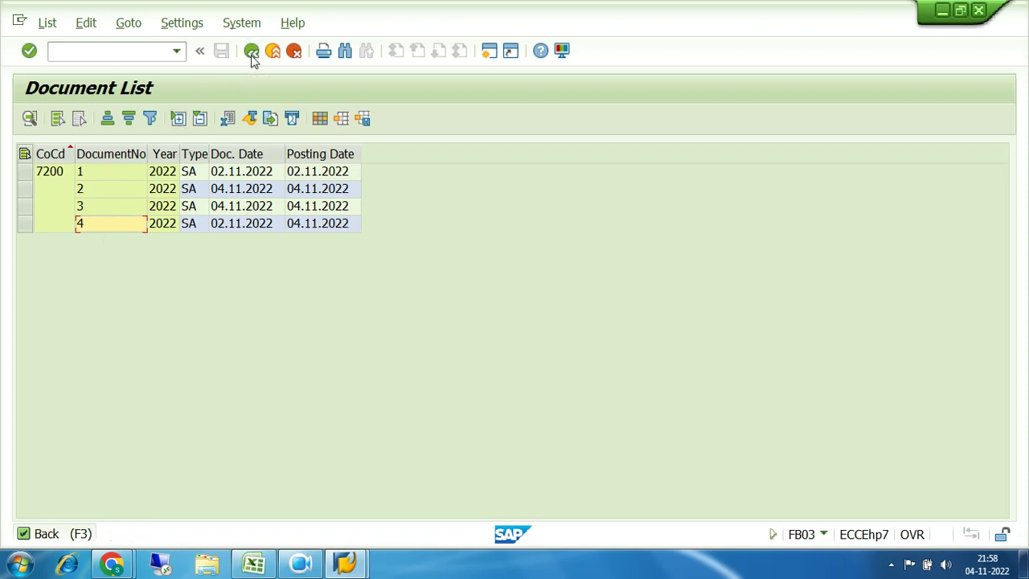
pyautogui.click(251, 52)
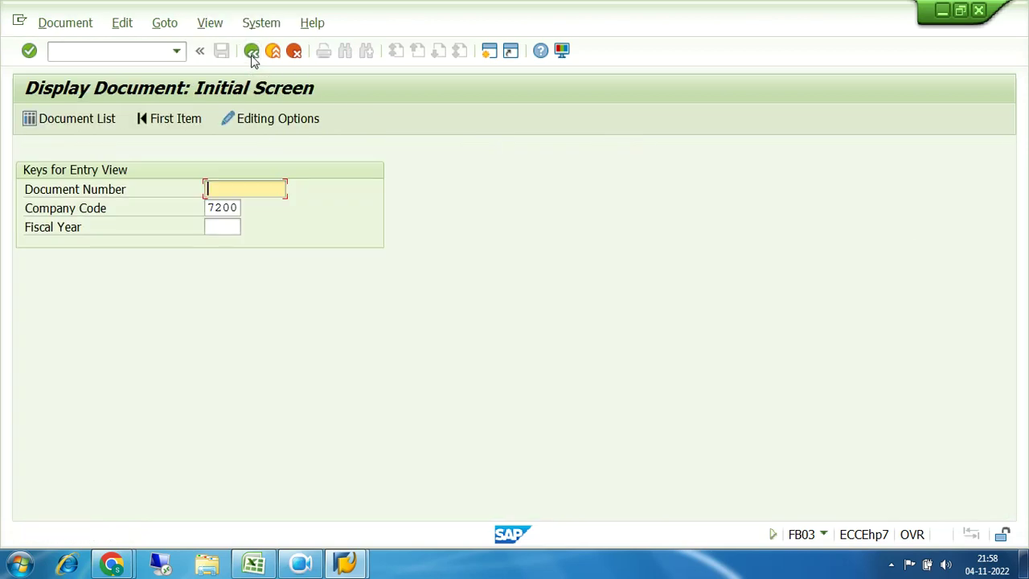
pyautogui.click(252, 52)
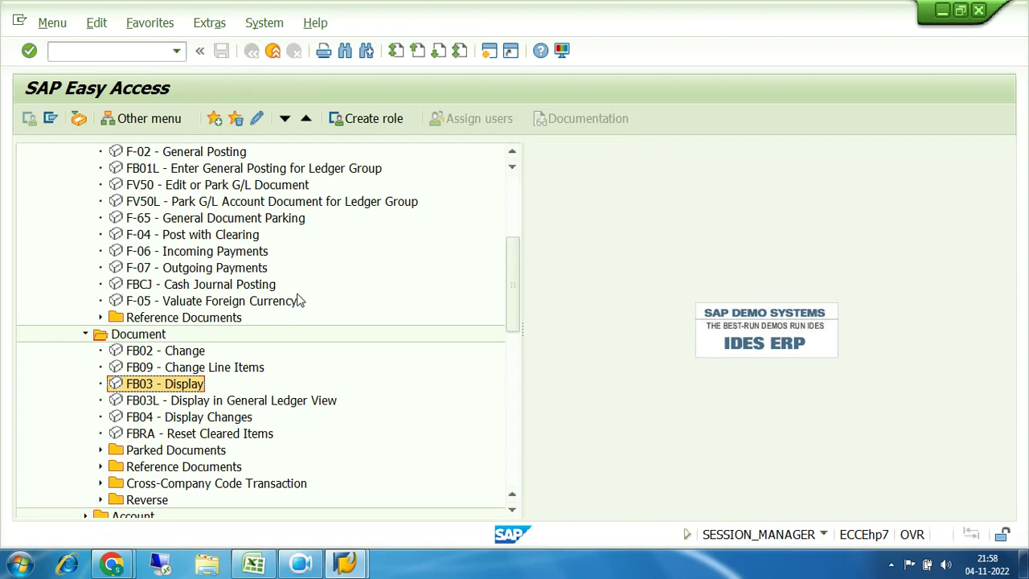
# Step: Display parked document 5 of company code 7200 for fiscal year 2022 with FBV3, and return to the SAP Easy Access menu
pyautogui.scroll(-2, 299, 301)
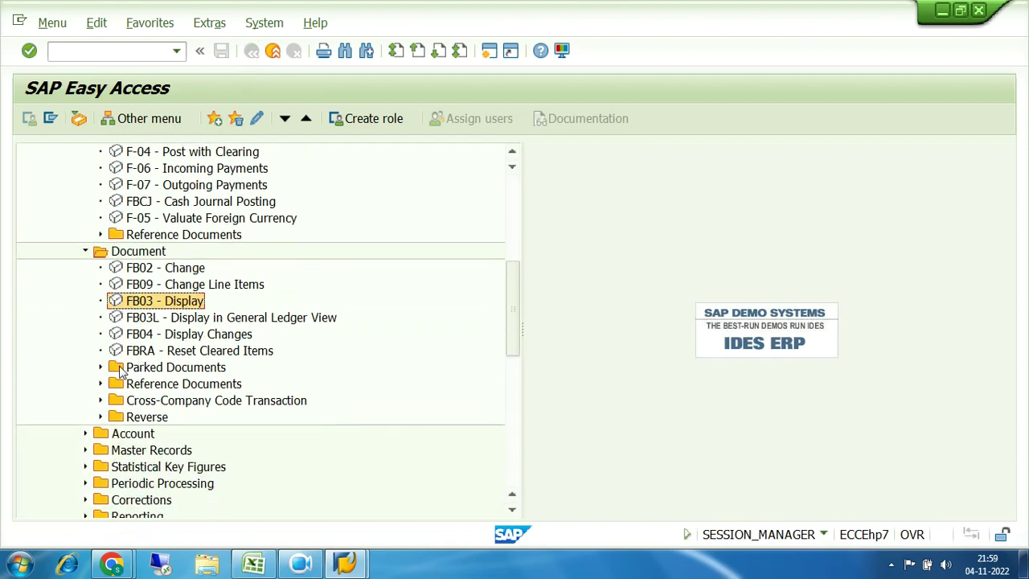
pyautogui.click(100, 368)
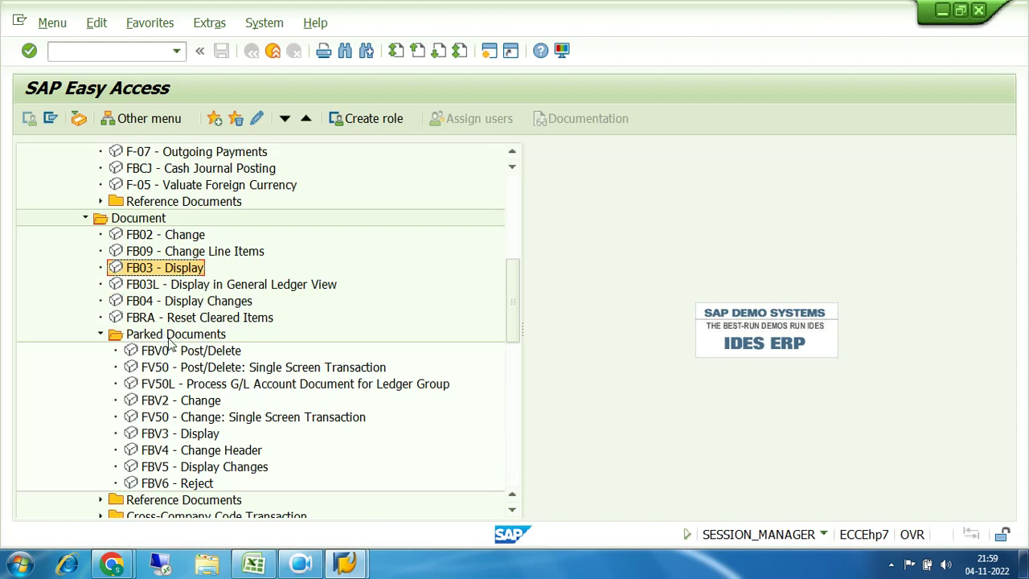
pyautogui.click(154, 435)
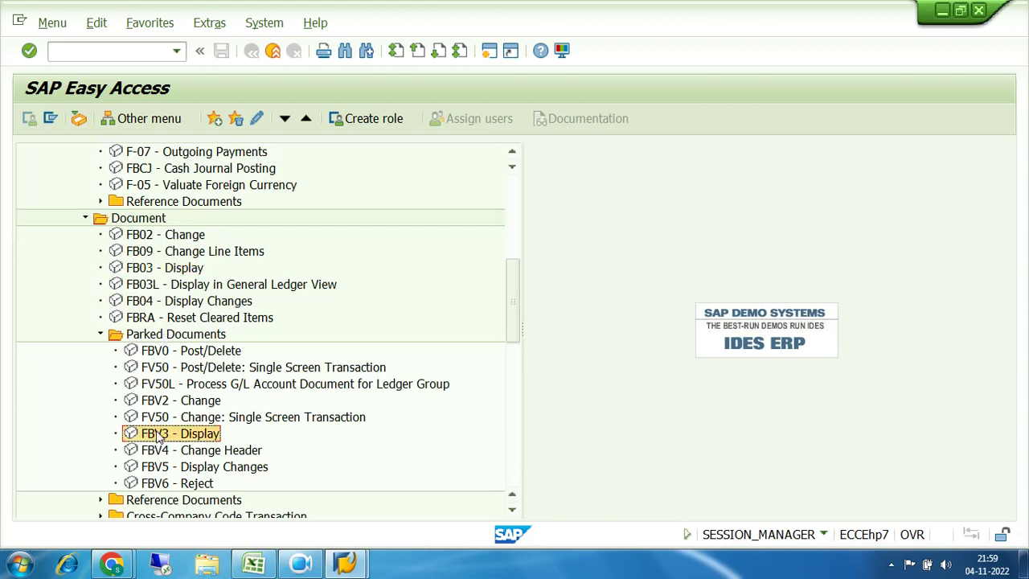
pyautogui.doubleClick(159, 437)
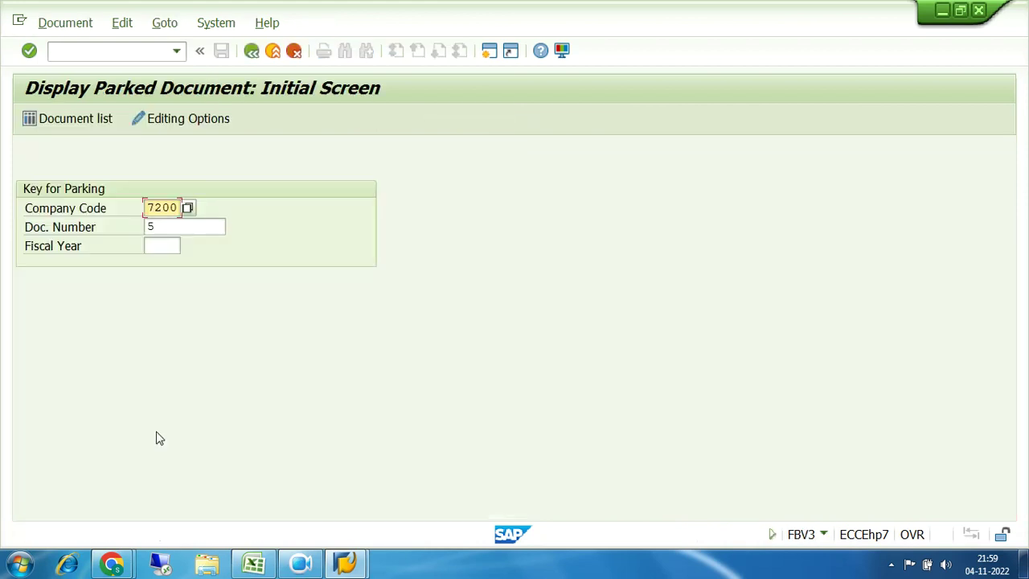
pyautogui.click(164, 227)
pyautogui.write('5')
pyautogui.click(155, 244)
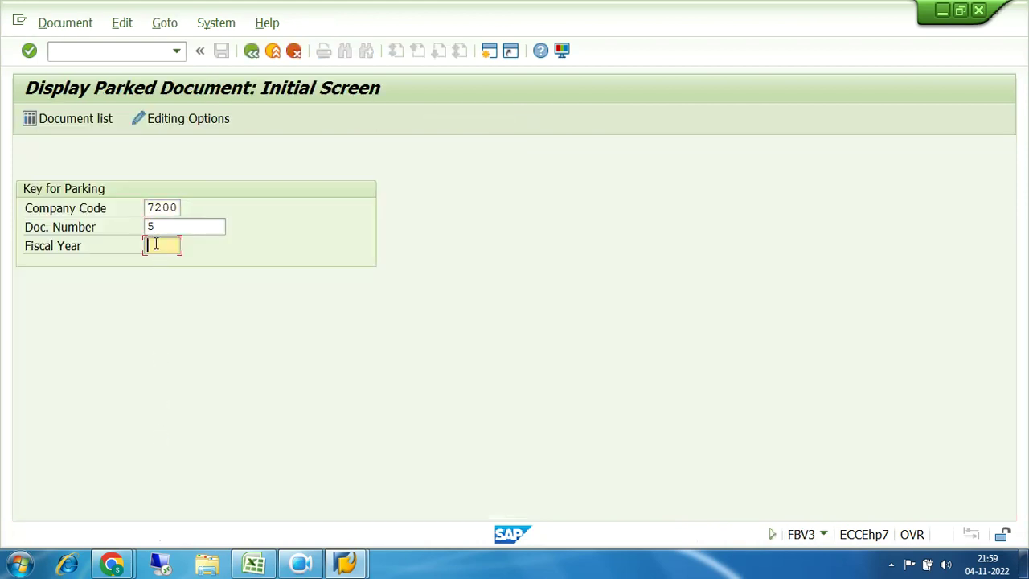
pyautogui.write('2022')
pyautogui.press('Return')
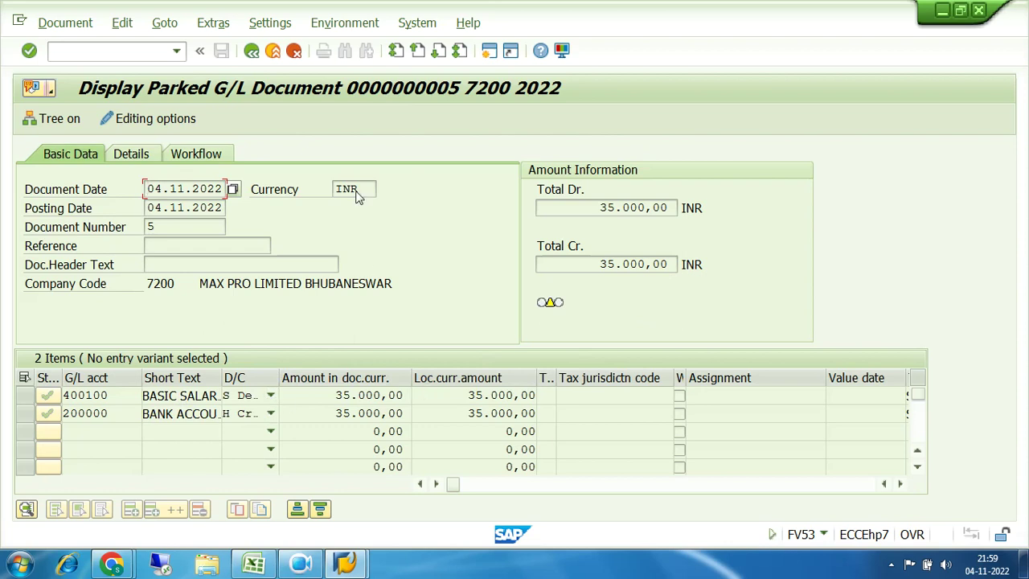
pyautogui.click(252, 51)
pyautogui.click(252, 52)
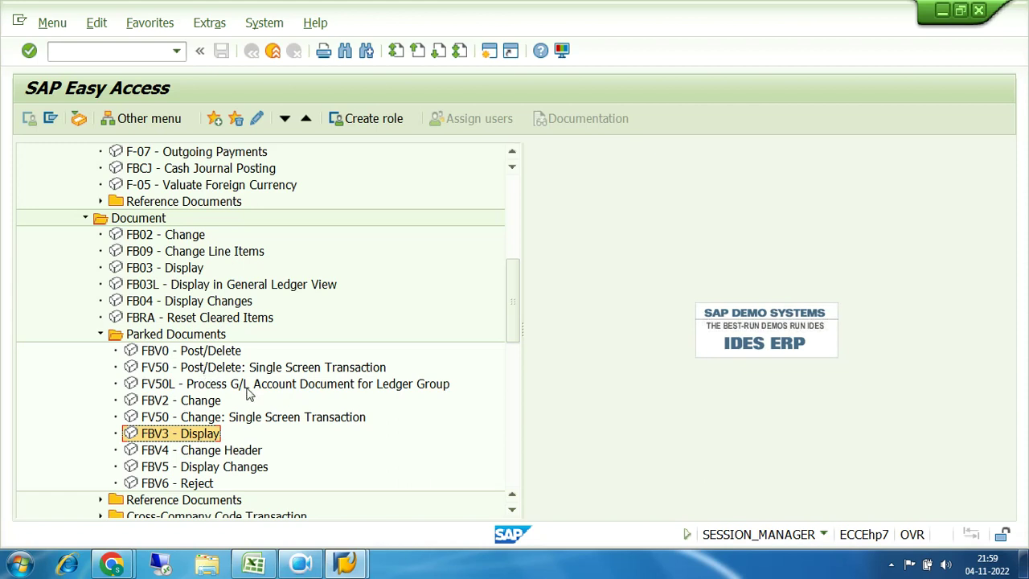
# Step: Open parked document 5 for fiscal year 2022 with FBV0 - Post/Delete and check the amounts of both line items
pyautogui.scroll(2, 252, 396)
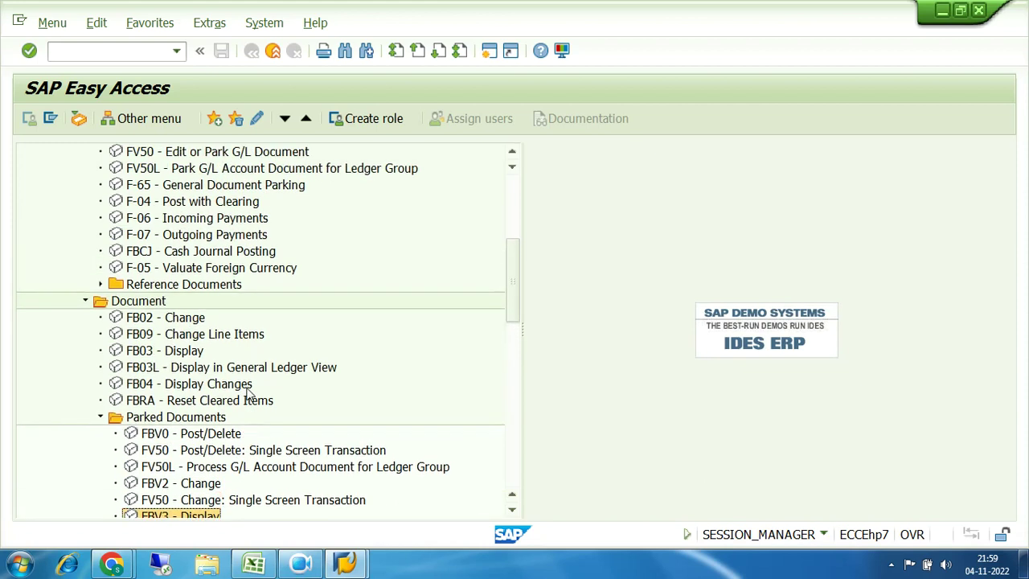
pyautogui.scroll(3, 250, 394)
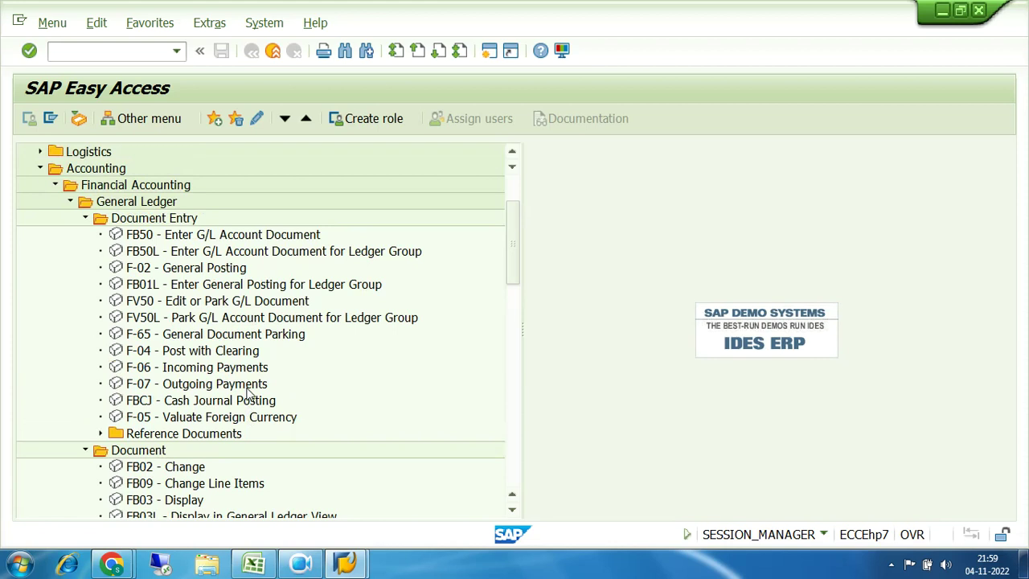
pyautogui.click(160, 306)
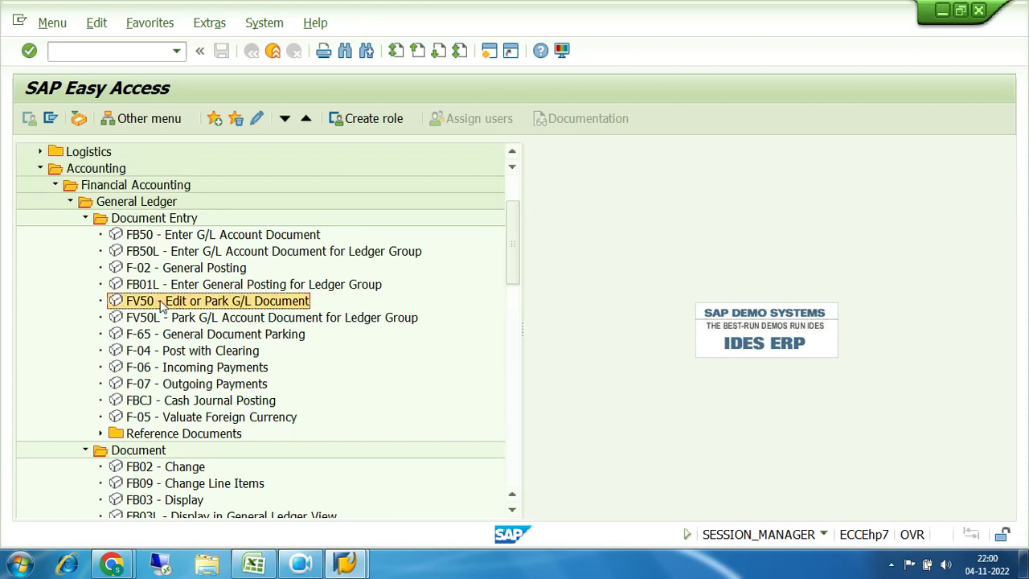
pyautogui.scroll(-2, 216, 309)
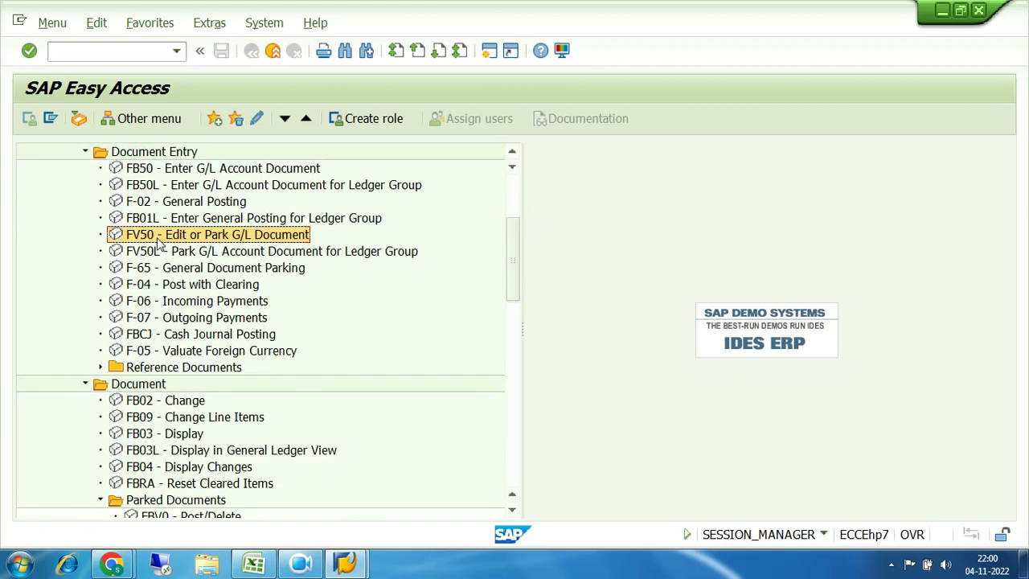
pyautogui.scroll(-3, 184, 262)
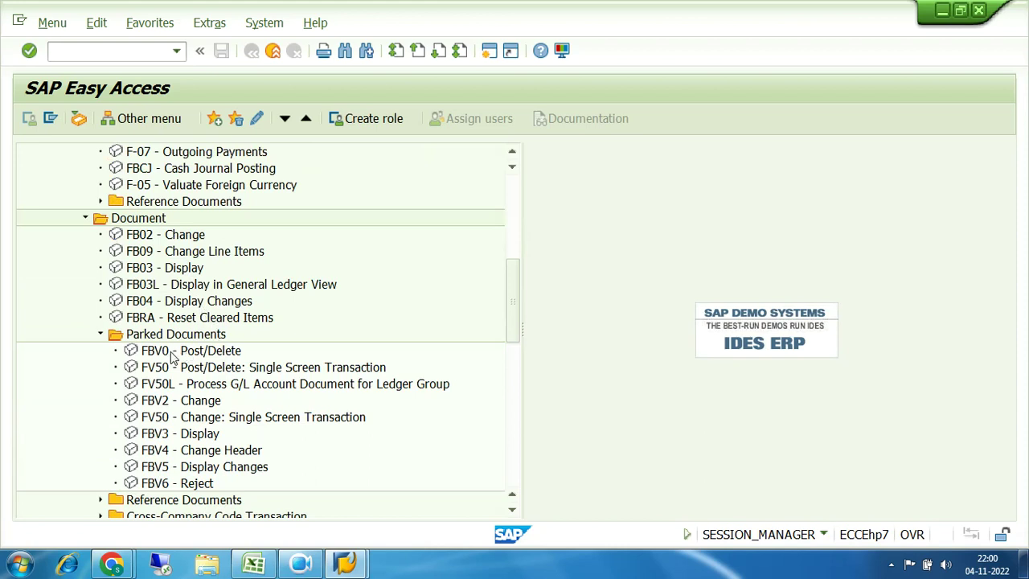
pyautogui.doubleClick(170, 353)
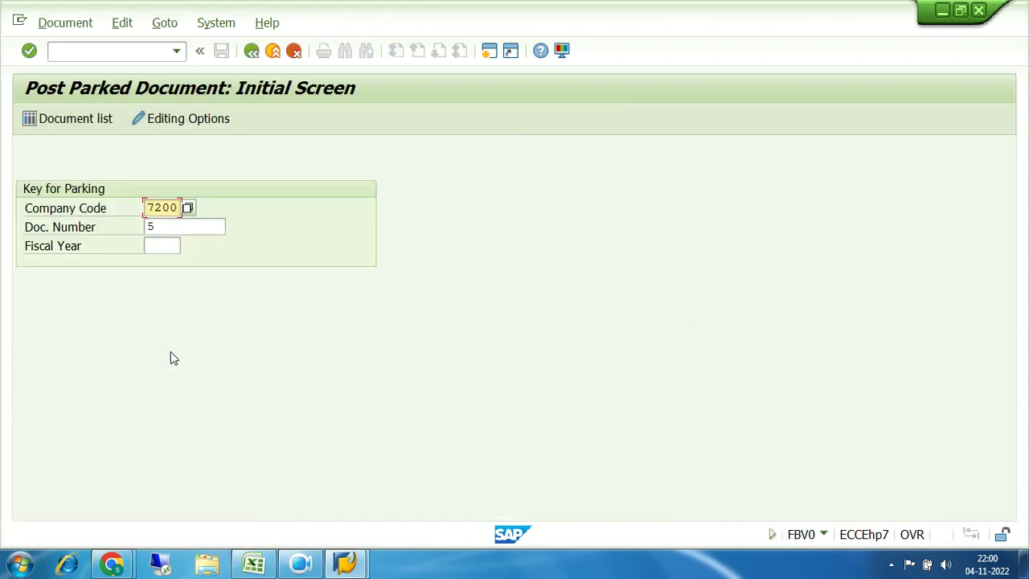
pyautogui.click(161, 247)
pyautogui.write('2022')
pyautogui.press('Return')
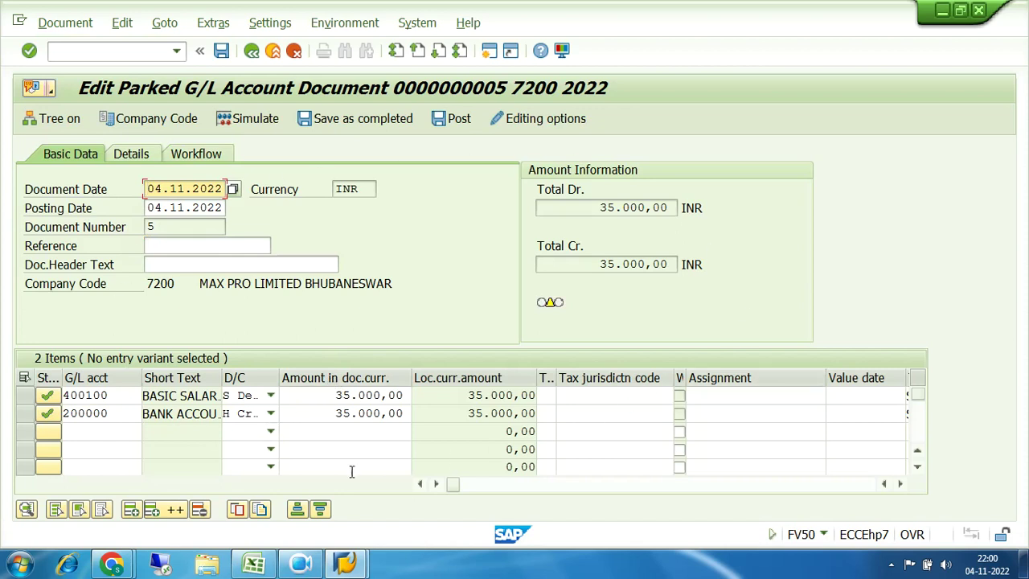
pyautogui.moveTo(312, 395); pyautogui.dragTo(408, 395)
pyautogui.moveTo(335, 413); pyautogui.dragTo(408, 414)
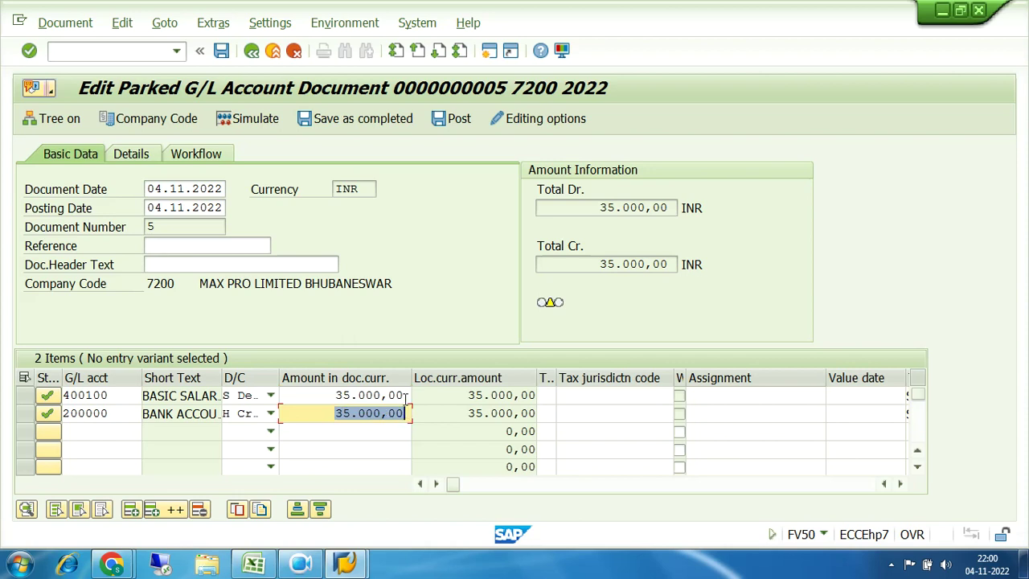
# Step: Set the debit amount of the basic salary line (G/L account 400100) to 350000
pyautogui.click(405, 394)
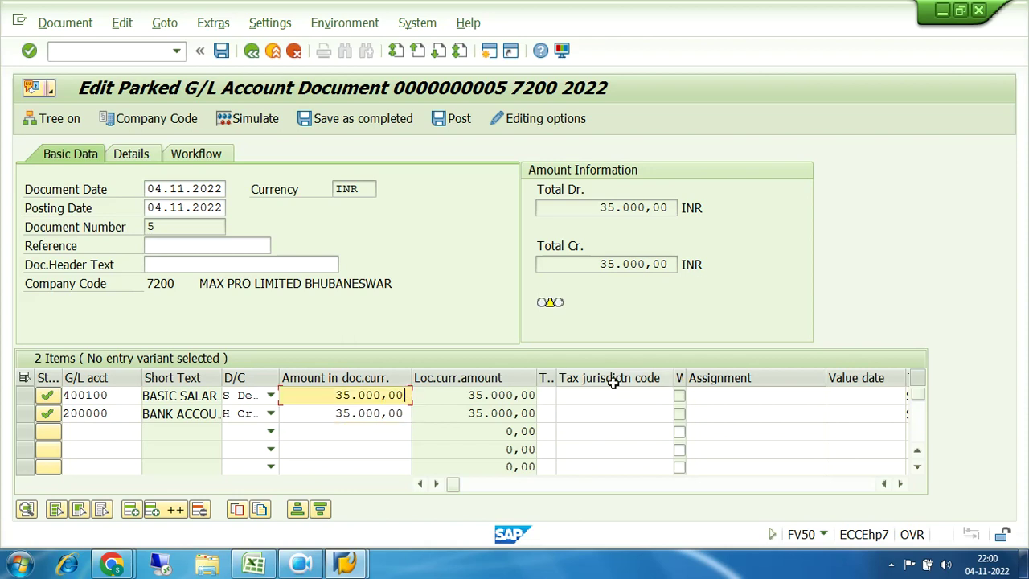
pyautogui.press('BackSpace')
pyautogui.press('BackSpace')
pyautogui.press('BackSpace')
pyautogui.press('BackSpace')
pyautogui.press('BackSpace')
pyautogui.press('BackSpace')
pyautogui.write('50000')
# Step: Replace the credit amount of the bank account line with * to balance it against the debit line
pyautogui.click(402, 413)
pyautogui.press('BackSpace')
pyautogui.press('BackSpace')
pyautogui.press('BackSpace')
pyautogui.press('BackSpace')
pyautogui.press('BackSpace')
pyautogui.press('BackSpace')
pyautogui.press('BackSpace')
pyautogui.press('BackSpace')
pyautogui.press('BackSpace')
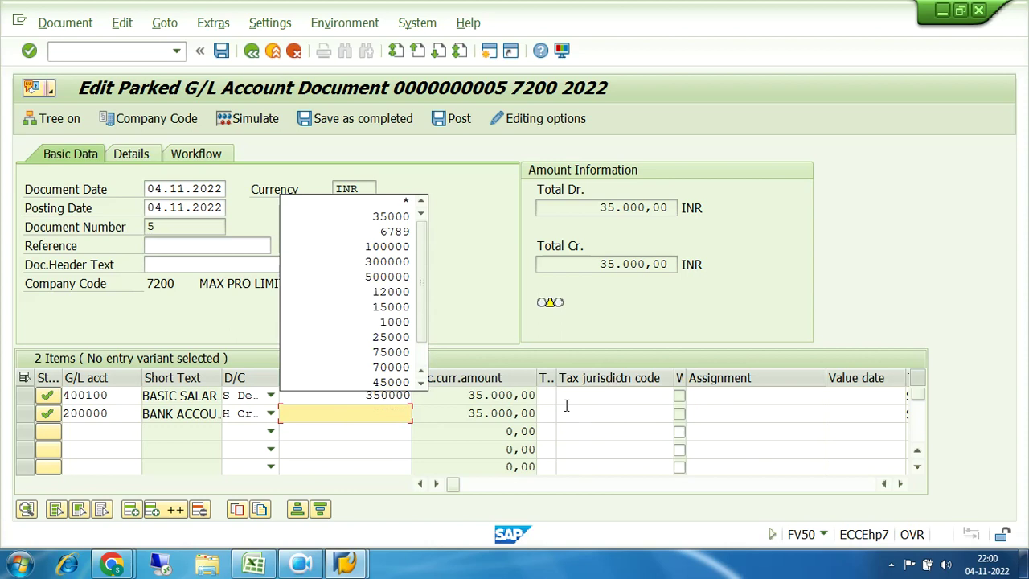
pyautogui.write('*')
pyautogui.press('Return')
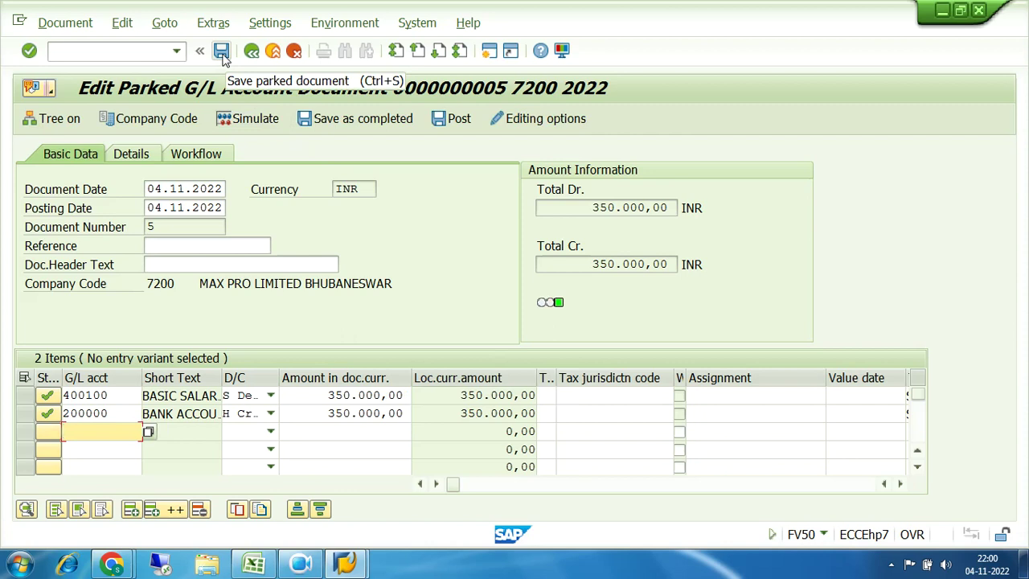
# Step: Post the parked document, acknowledge the posting information, and return to the SAP Easy Access menu
pyautogui.click(452, 119)
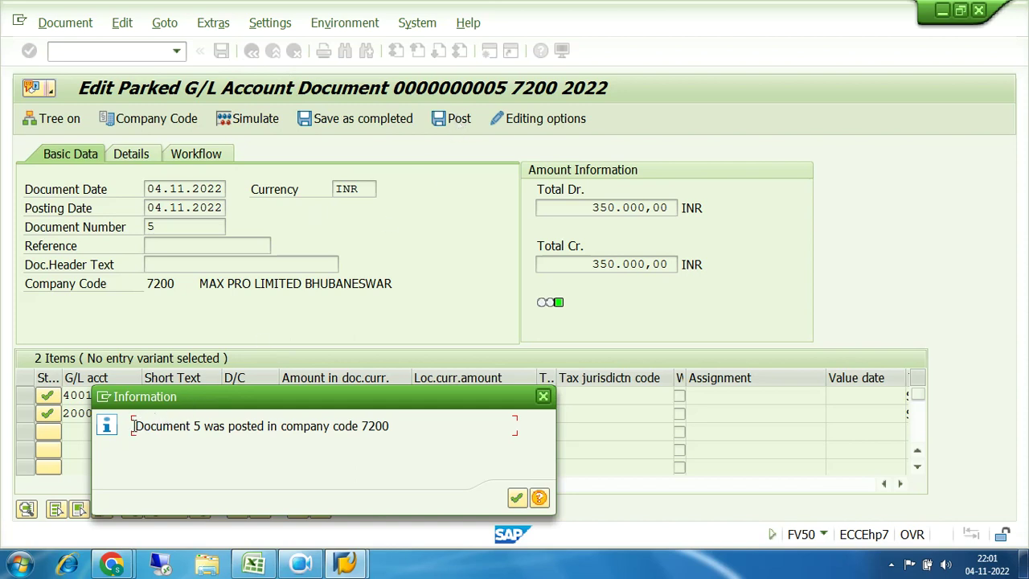
pyautogui.moveTo(134, 426); pyautogui.dragTo(396, 429)
pyautogui.click(519, 498)
pyautogui.click(254, 51)
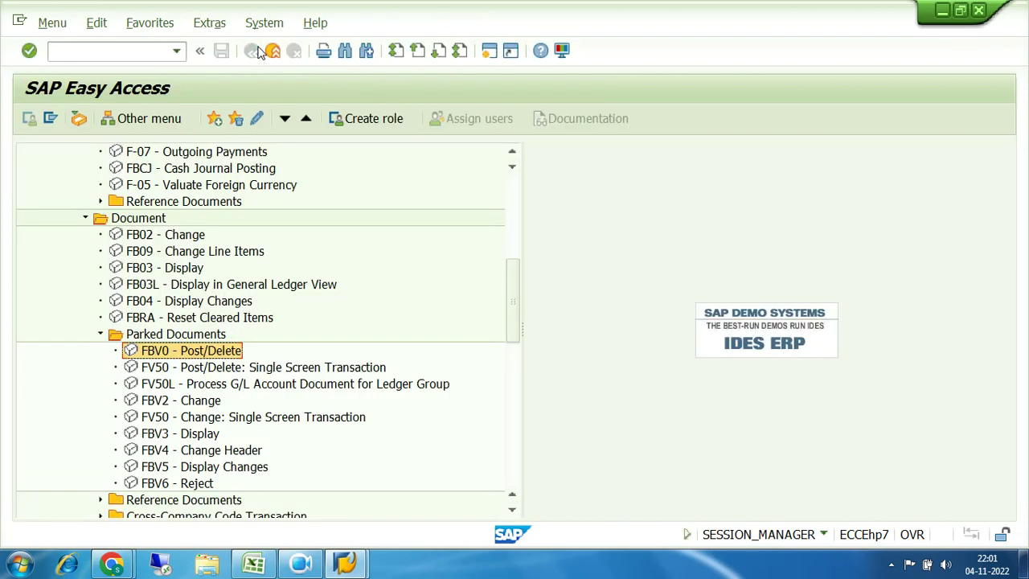
# Step: Open FB03 - Display and set the fiscal year to 2022 for company code 7200
pyautogui.doubleClick(162, 270)
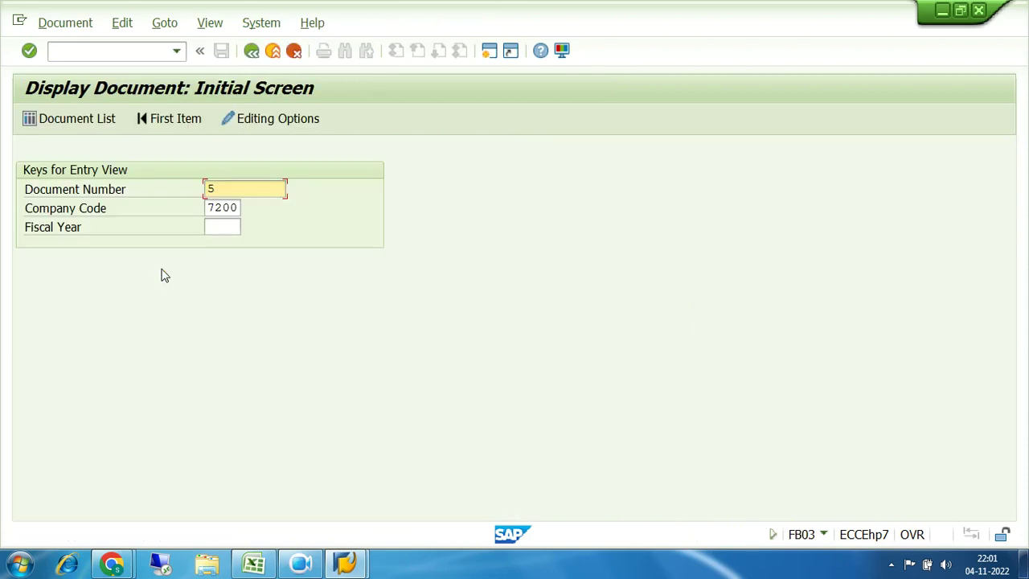
pyautogui.click(220, 227)
pyautogui.write('2')
pyautogui.press('Down')
pyautogui.press('Return')
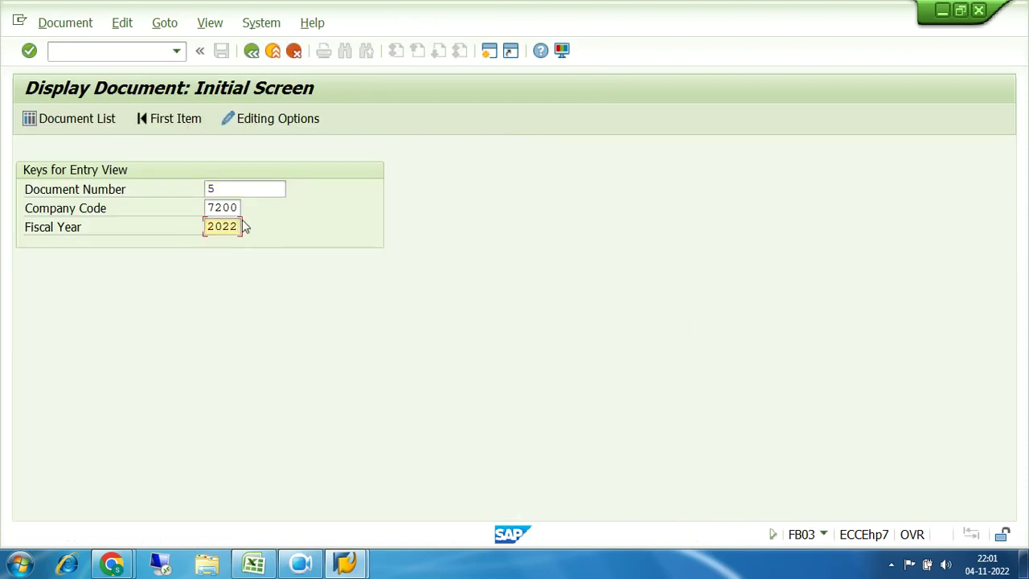
# Step: Clear the document number and generate the document list for company code 7200 and fiscal year 2022, accepting the selection criteria warning
pyautogui.click(235, 186)
pyautogui.press('BackSpace')
pyautogui.press('Down')
pyautogui.press('Down')
pyautogui.press('Down')
pyautogui.press('Down')
pyautogui.click(86, 120)
pyautogui.click(293, 187)
pyautogui.click(299, 205)
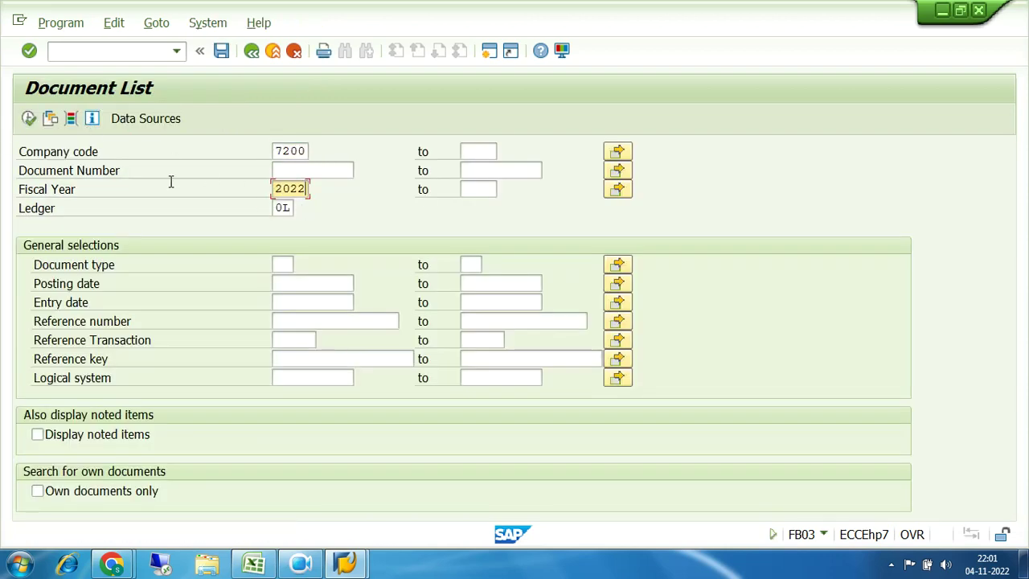
pyautogui.click(29, 119)
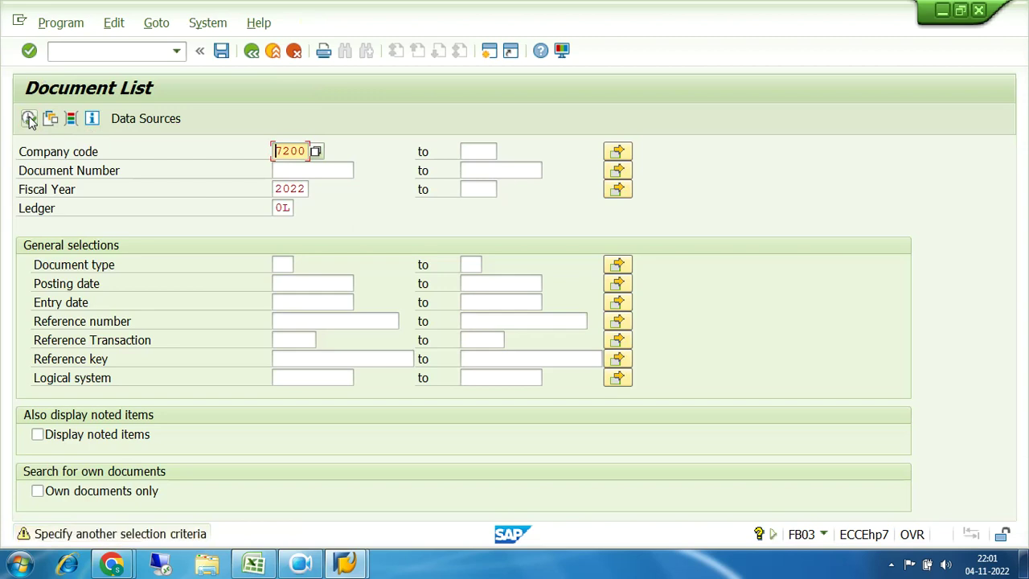
pyautogui.click(29, 119)
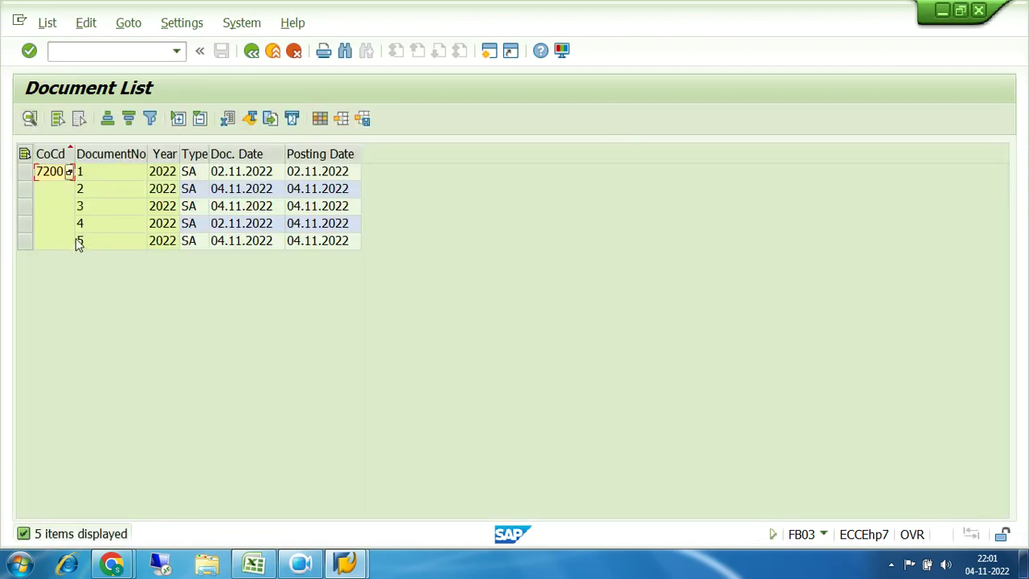
# Step: Check the type and number of the posted document against the other documents listed, and return to the SAP Easy Access menu
pyautogui.click(87, 248)
pyautogui.click(193, 242)
pyautogui.click(90, 176)
pyautogui.click(90, 193)
pyautogui.click(91, 209)
pyautogui.click(93, 226)
pyautogui.click(105, 244)
pyautogui.click(252, 50)
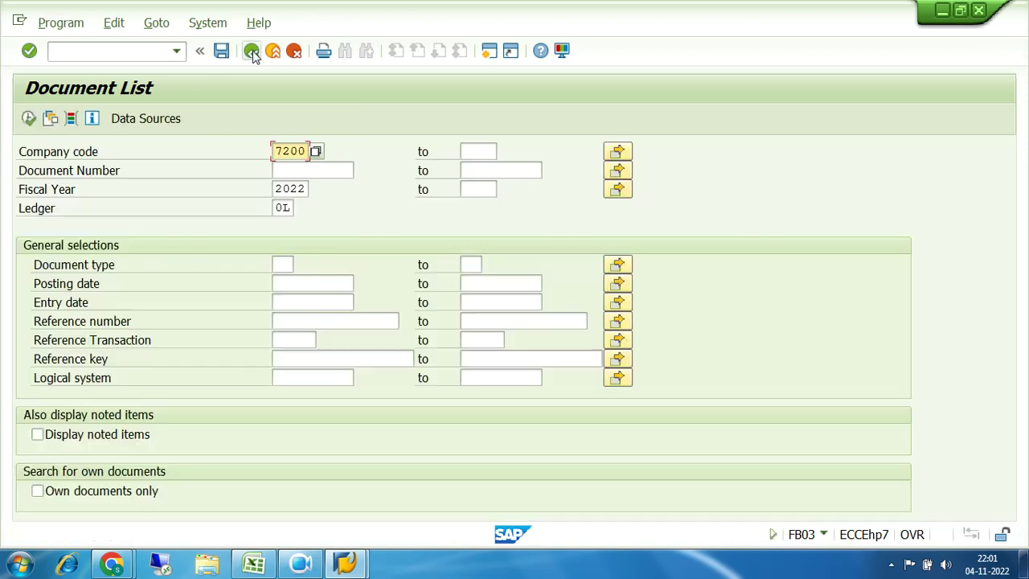
pyautogui.click(252, 51)
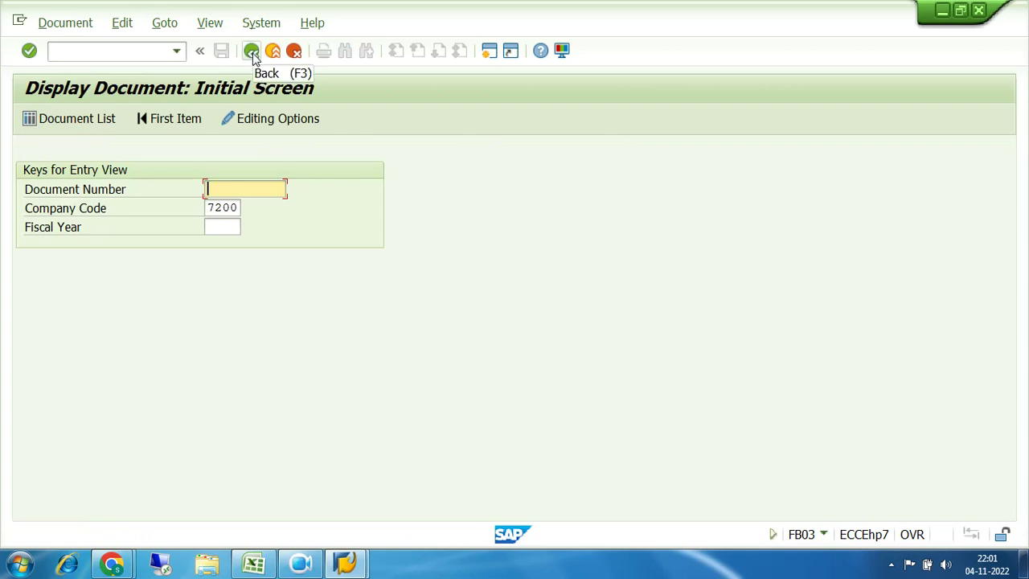
pyautogui.click(252, 51)
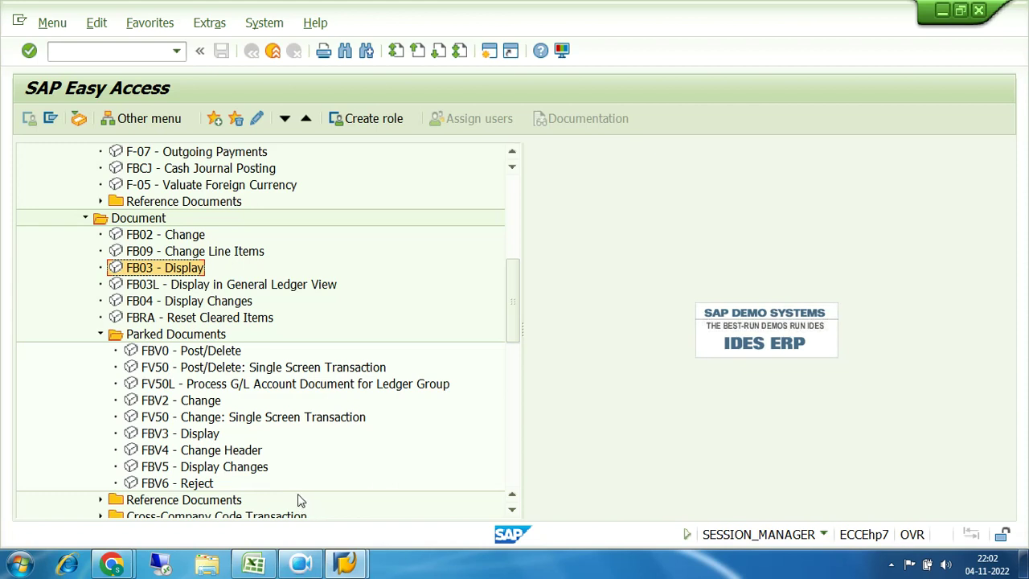
pyautogui.moveTo(115, 567)
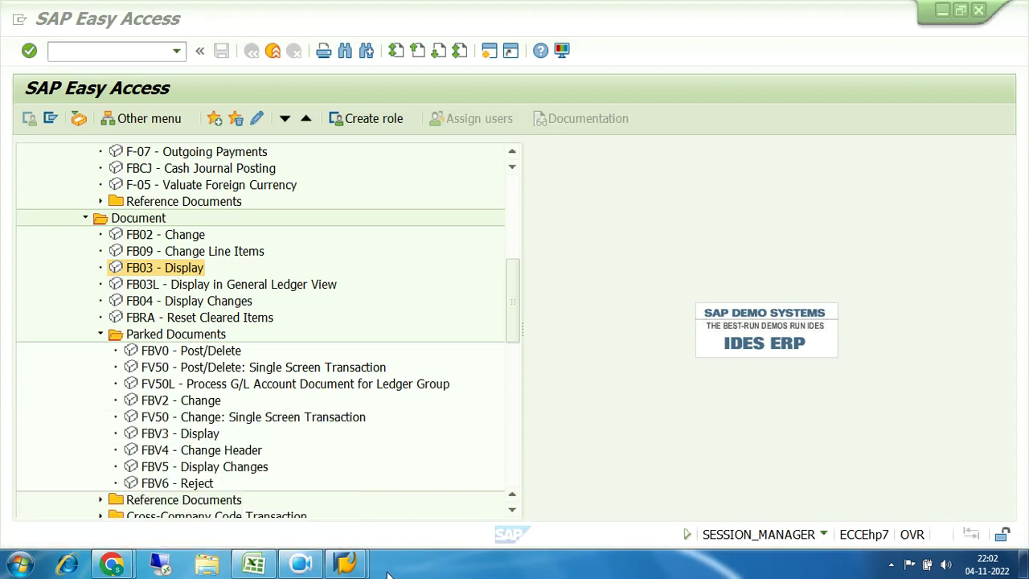
pyautogui.click(299, 568)
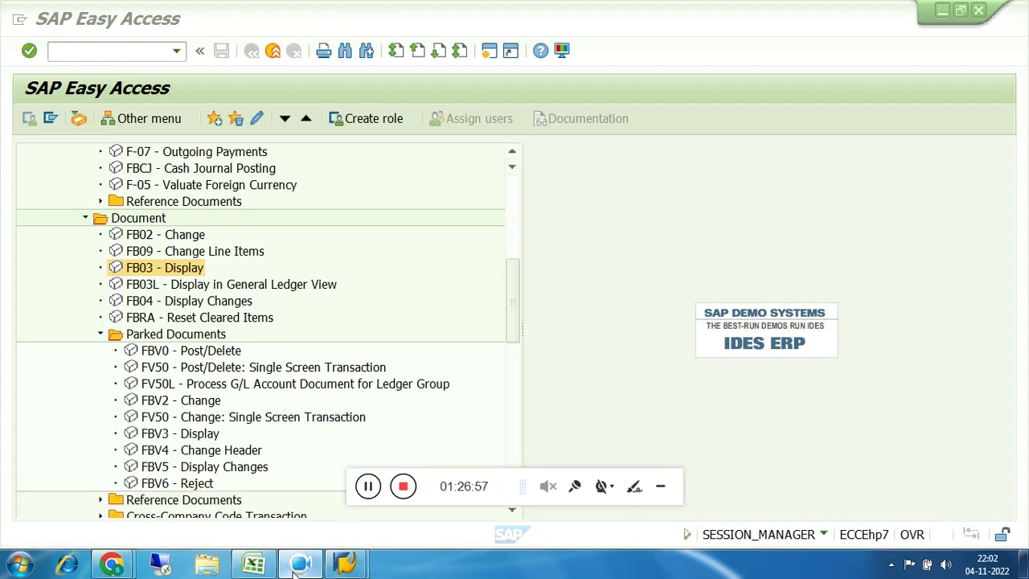
pyautogui.click(661, 490)
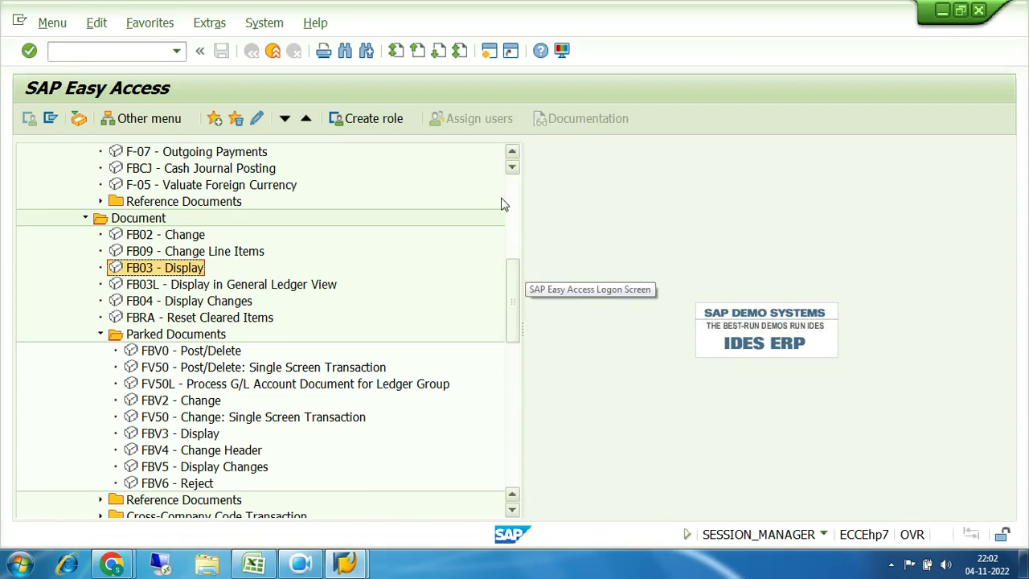
# Step: Review the General Ledger Document Entry transactions in the SAP Easy Access menu tree
pyautogui.click(512, 152)
pyautogui.click(512, 152)
pyautogui.click(512, 152)
pyautogui.click(512, 152)
pyautogui.click(512, 152)
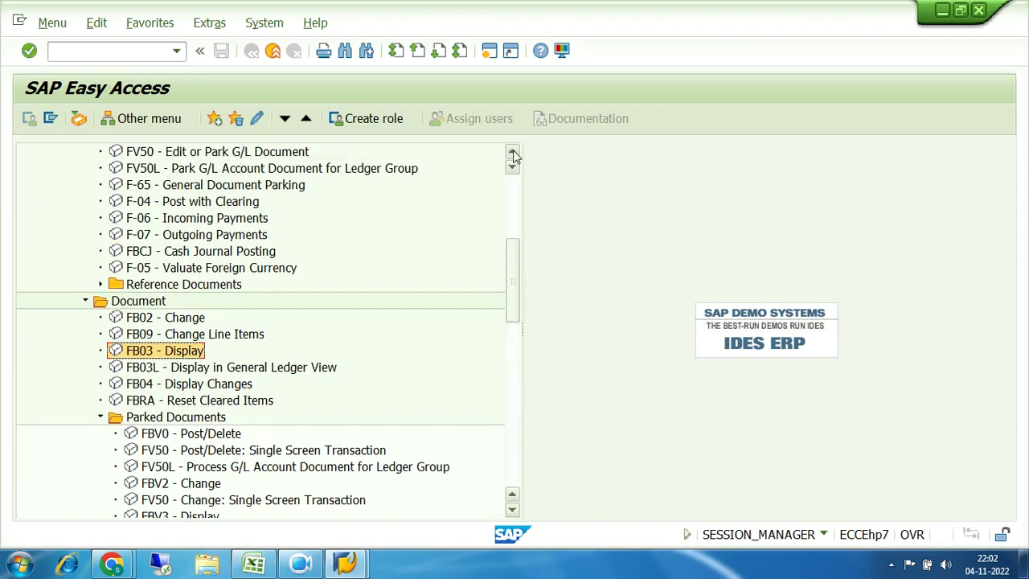
pyautogui.click(512, 152)
pyautogui.click(512, 152)
pyautogui.click(512, 152)
pyautogui.click(512, 152)
pyautogui.click(513, 152)
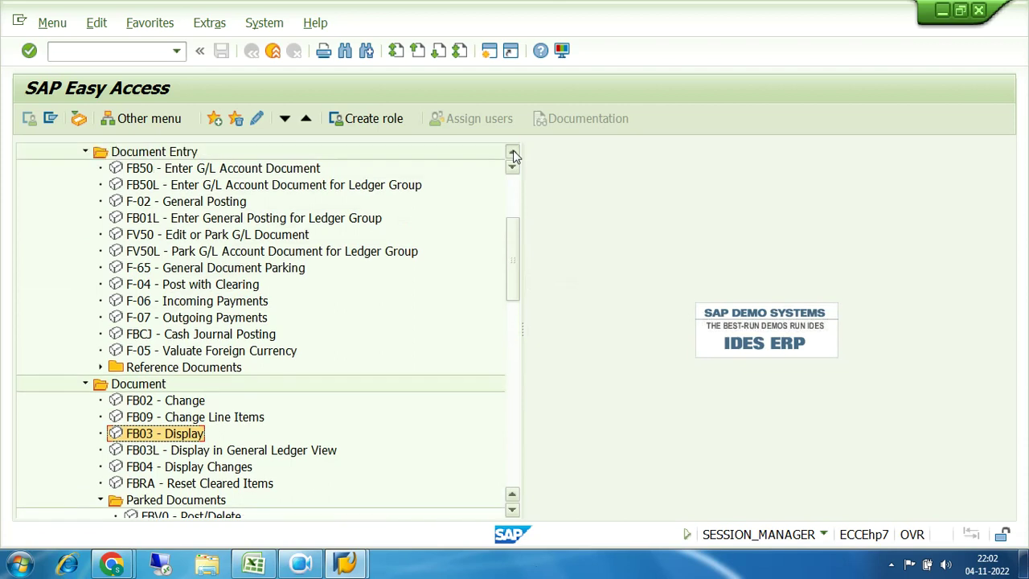
pyautogui.click(512, 152)
pyautogui.click(512, 152)
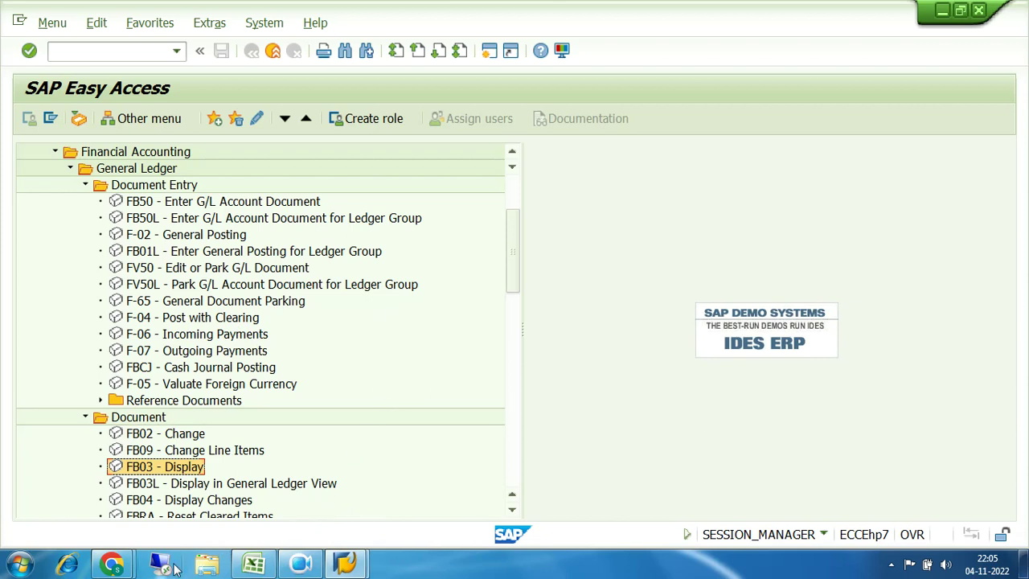
# Step: Switch to the Google Meet window in Chrome and leave the meeting
pyautogui.click(112, 565)
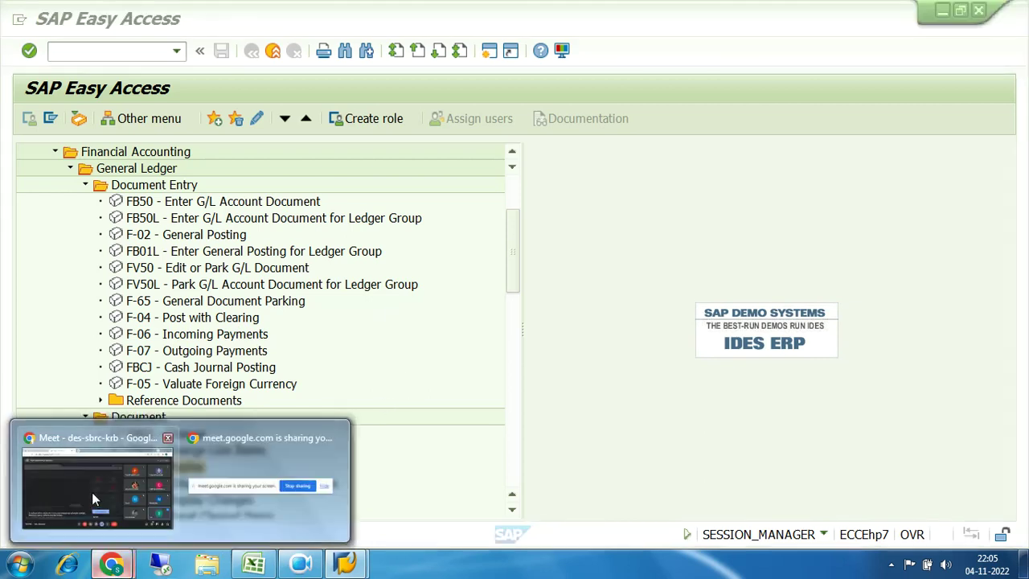
pyautogui.click(92, 492)
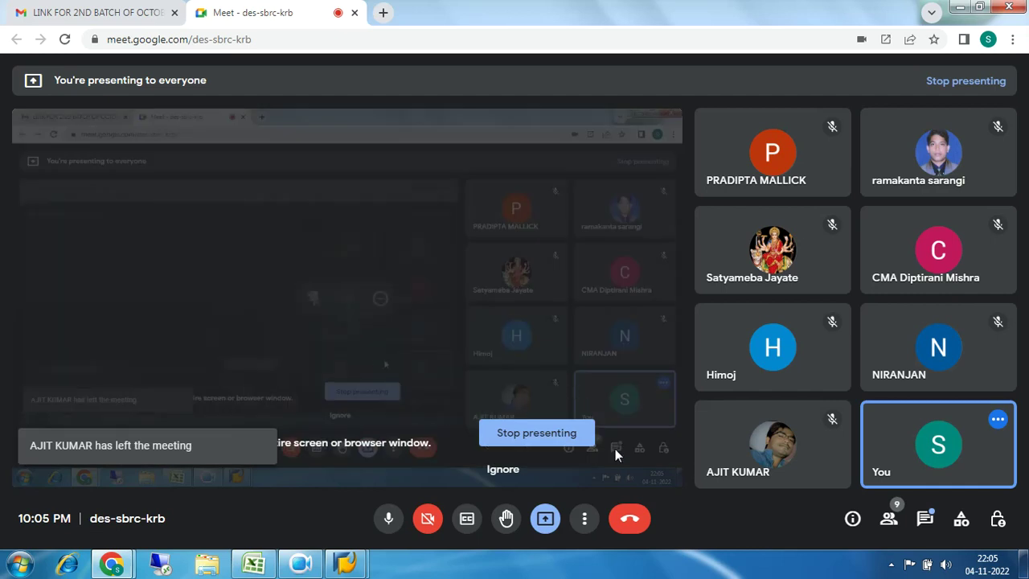
pyautogui.click(629, 519)
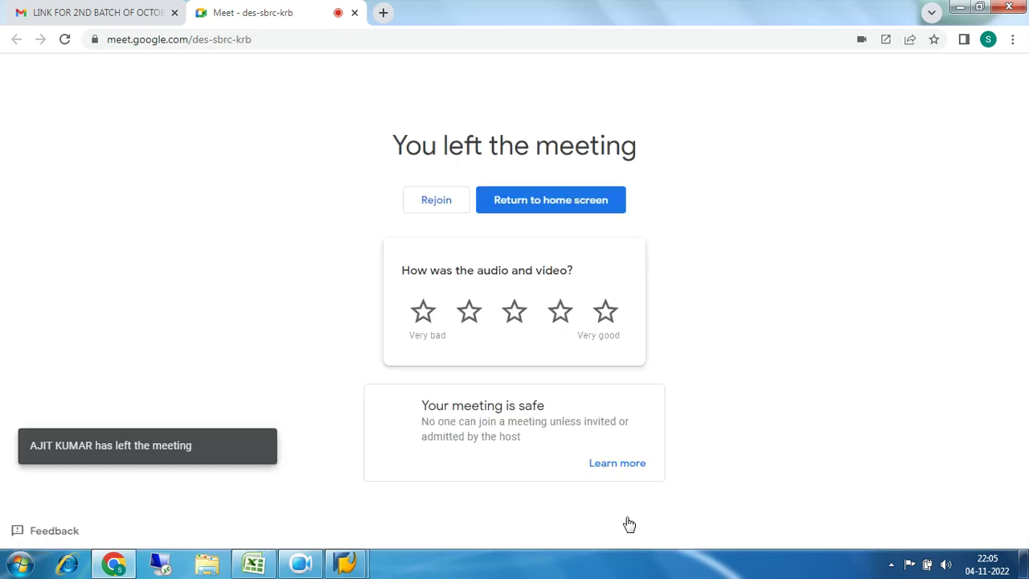
pyautogui.click(304, 566)
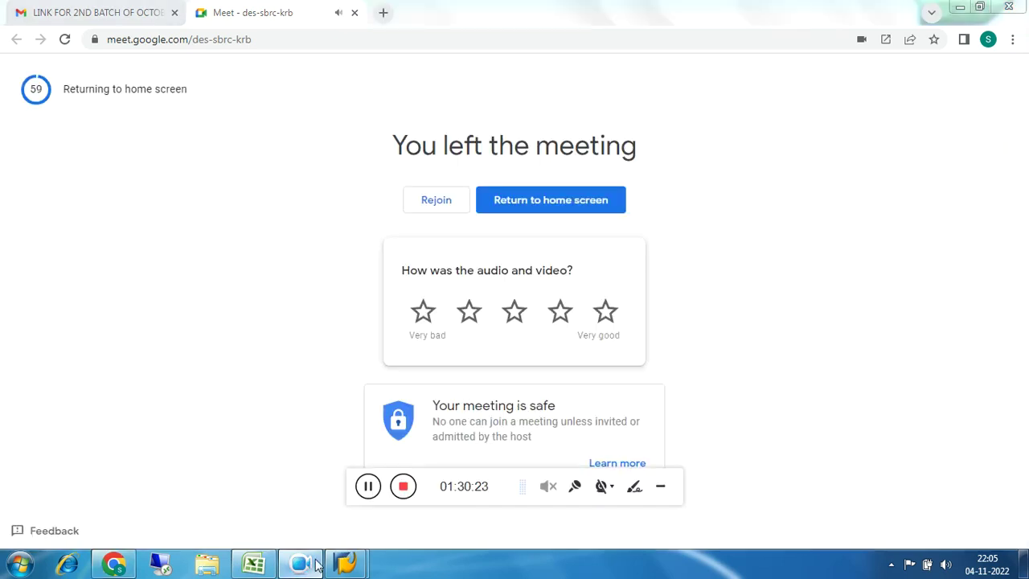